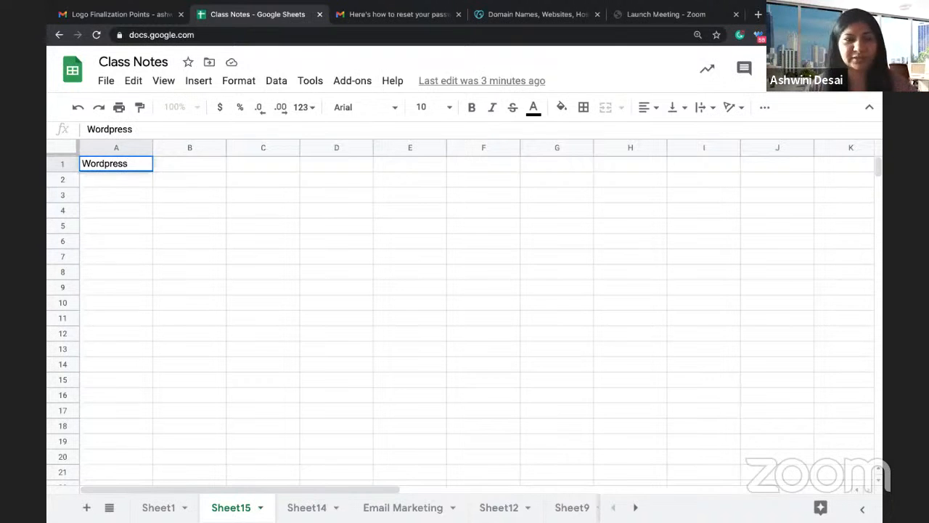
Step: Enter step 1 'Domain Name' below the Wordpress heading
click(175, 181)
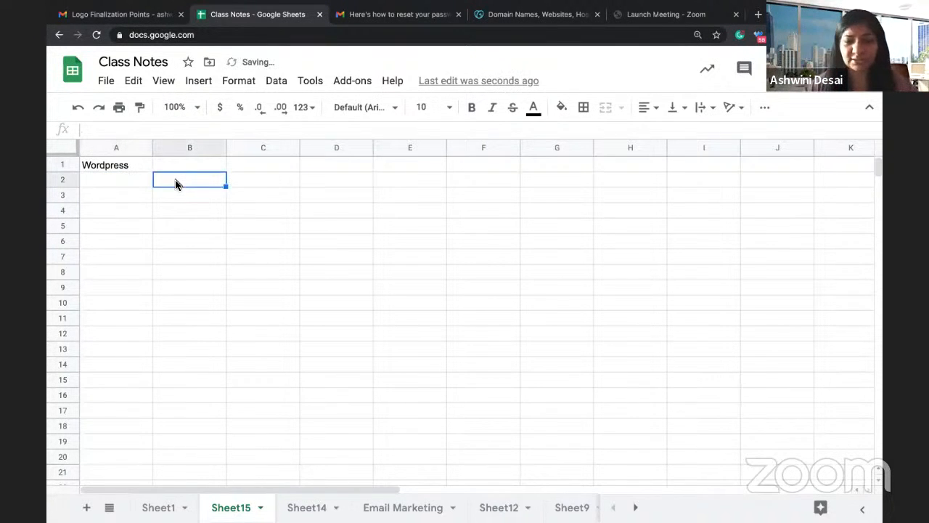
text(1)
key(Tab)
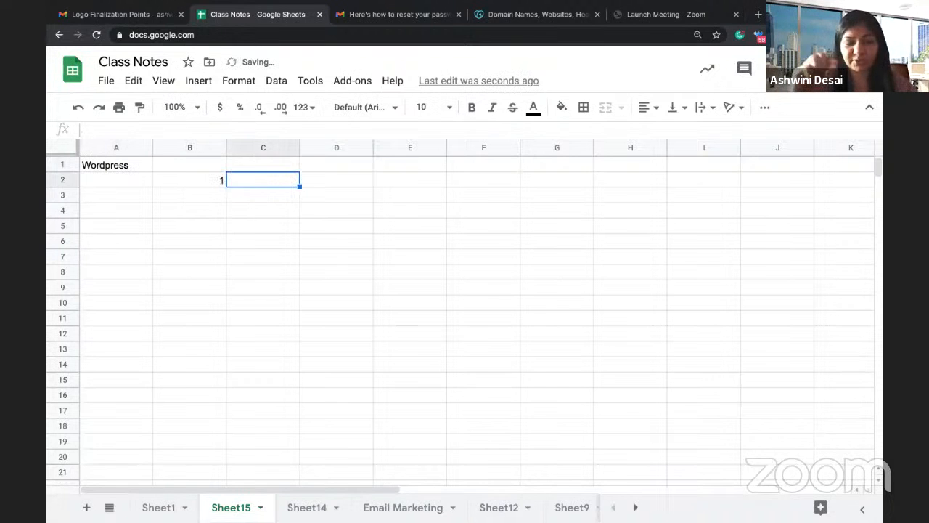
text(Domea)
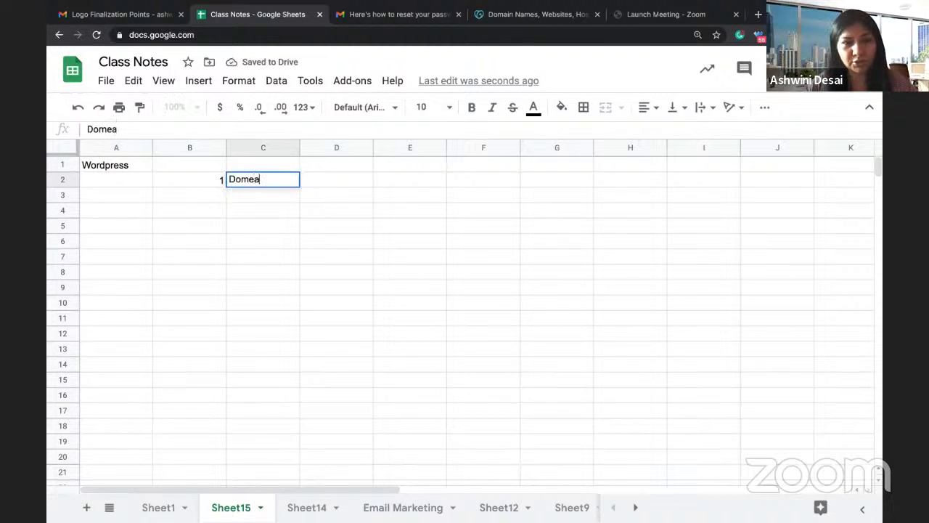
key(BackSpace)
key(BackSpace)
text(ain)
key(Return)
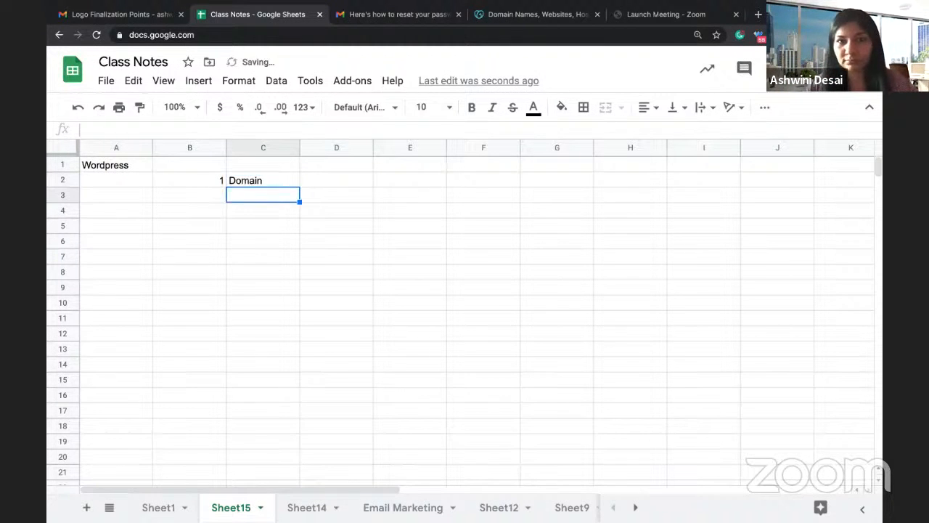
double_click(273, 180)
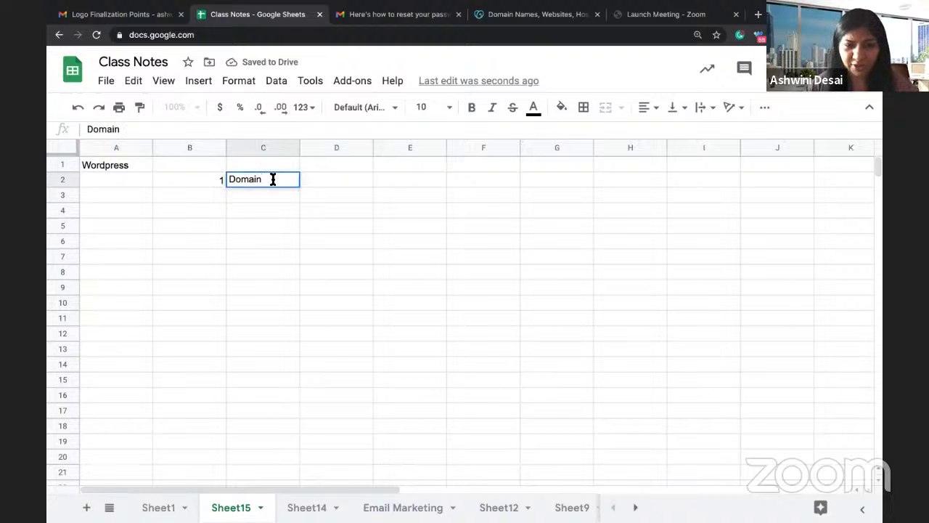
text(Name)
key(Return)
Step: Add step 2 'Website Hosting Space' to the list
key(Left)
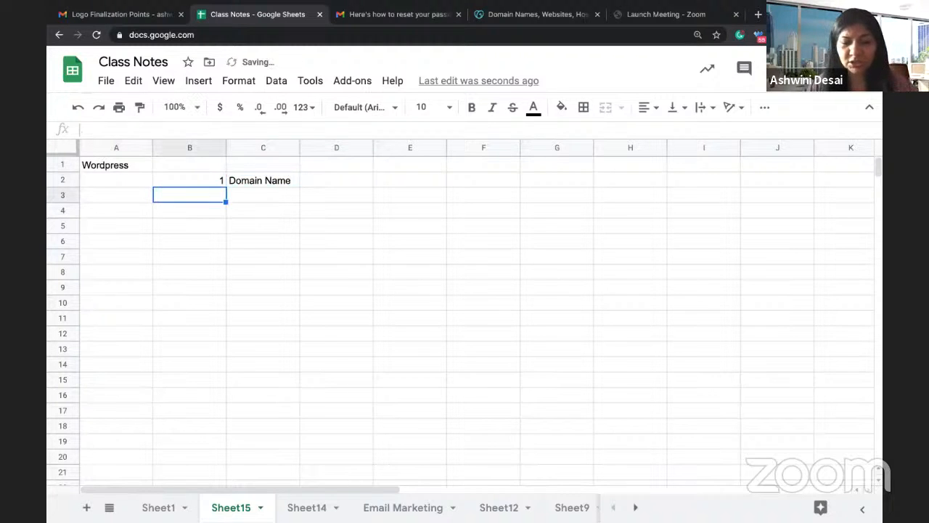
text(2.)
key(BackSpace)
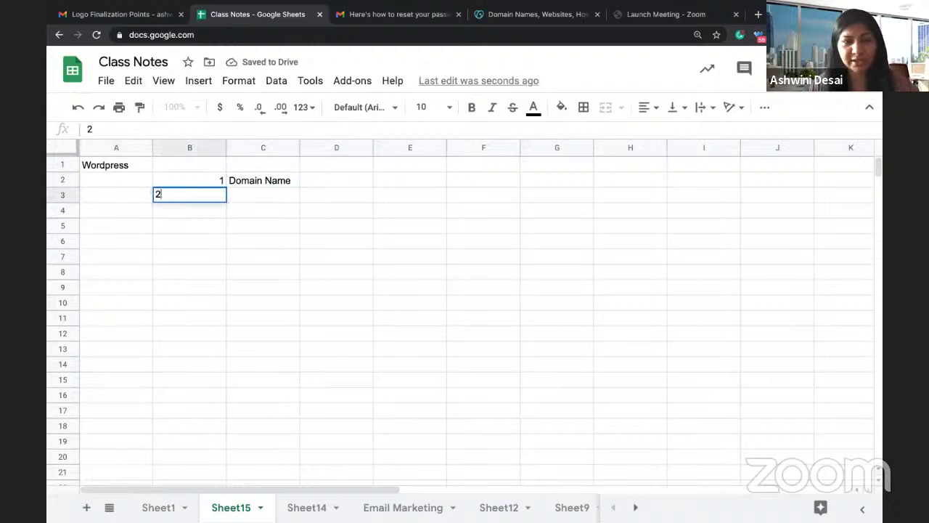
key(Tab)
text(Website )
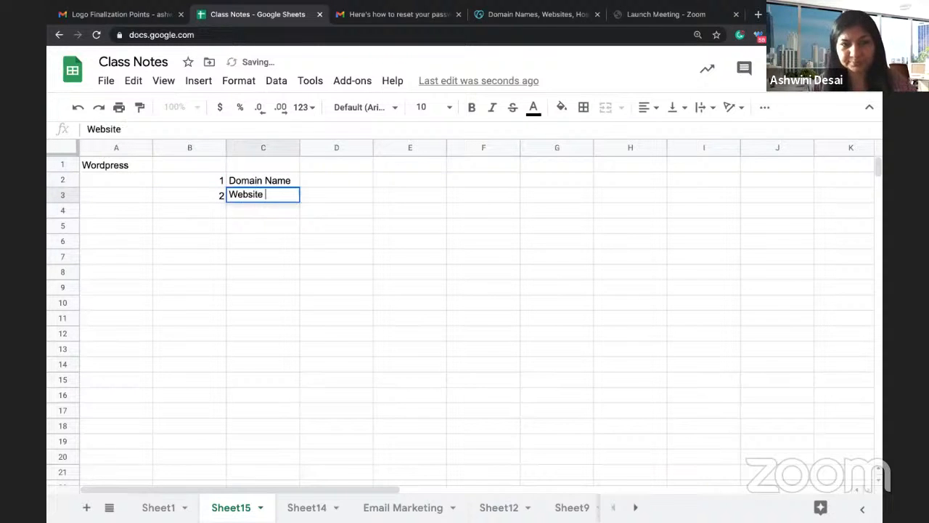
text(Hosting Space)
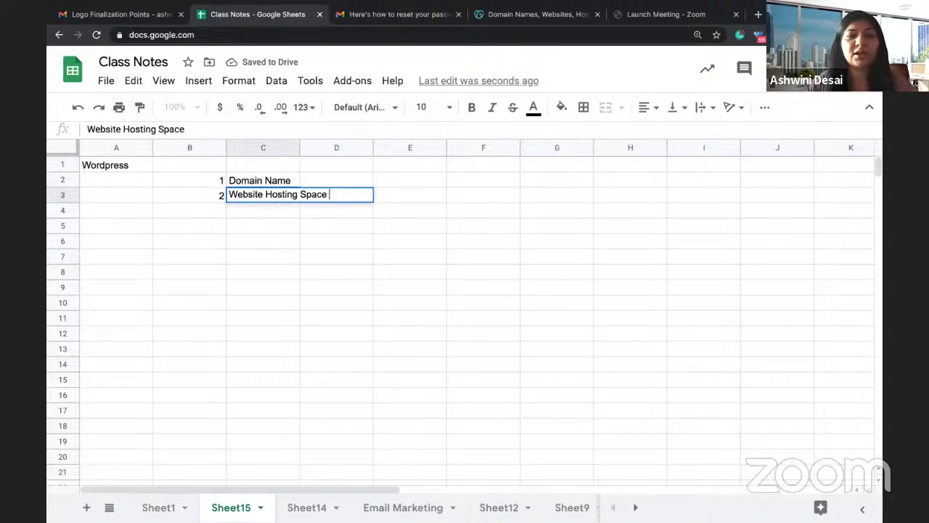
key(Return)
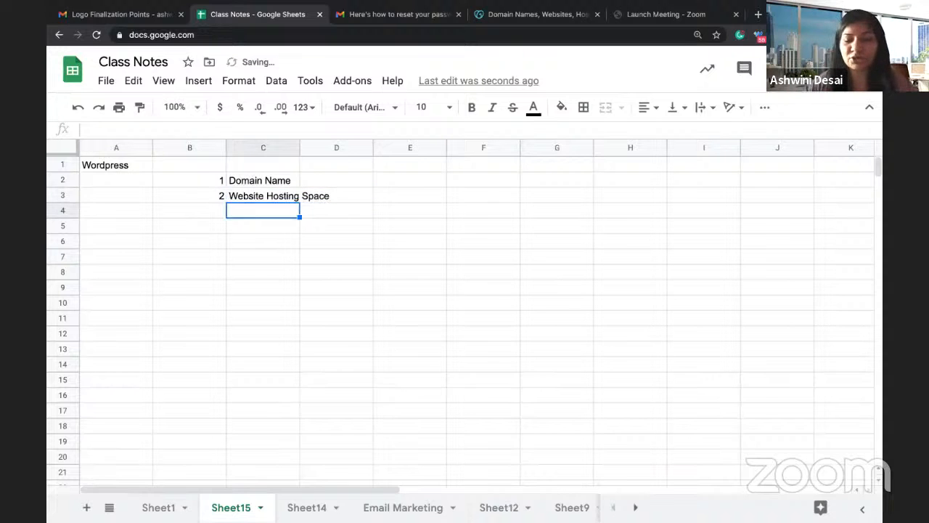
Step: Add step 3 'Plan your website' and step 4 'Create all the pages'
key(Left)
text(3.)
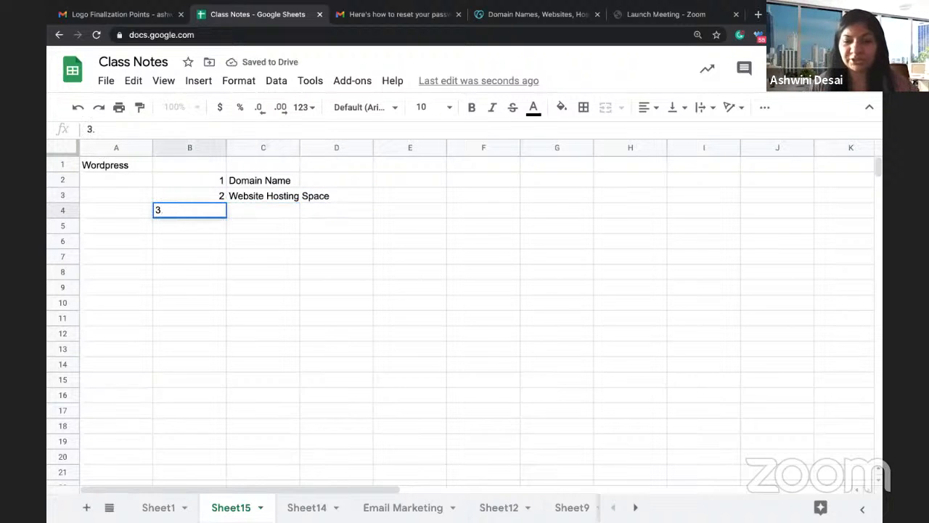
key(Tab)
text(Plan yo)
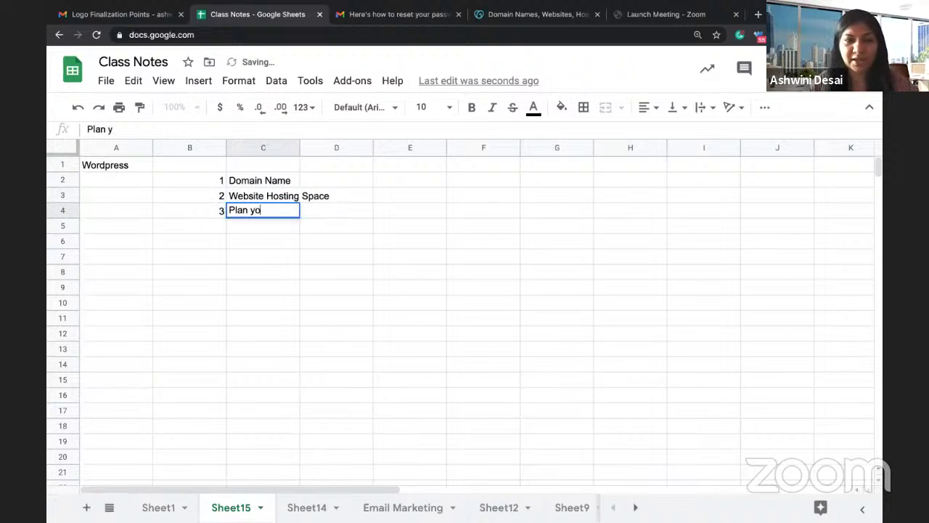
text(ur website)
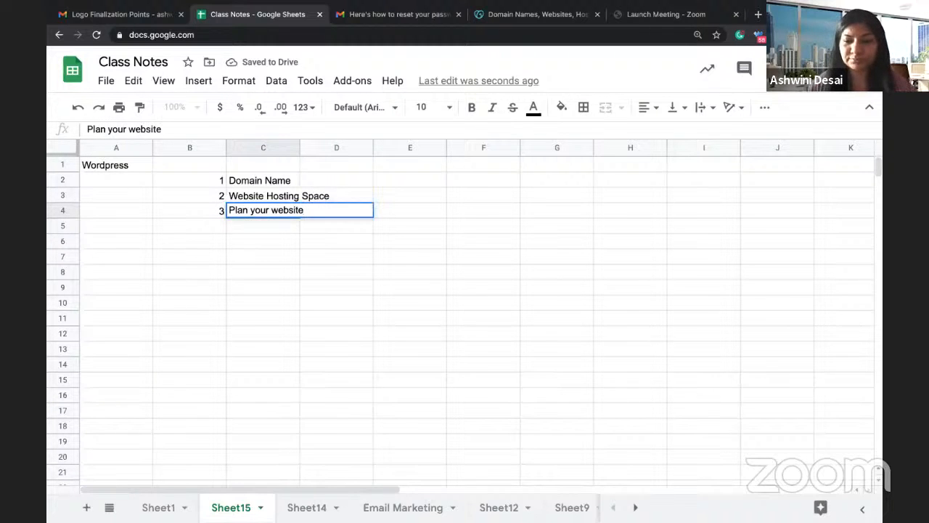
key(Return)
key(Left)
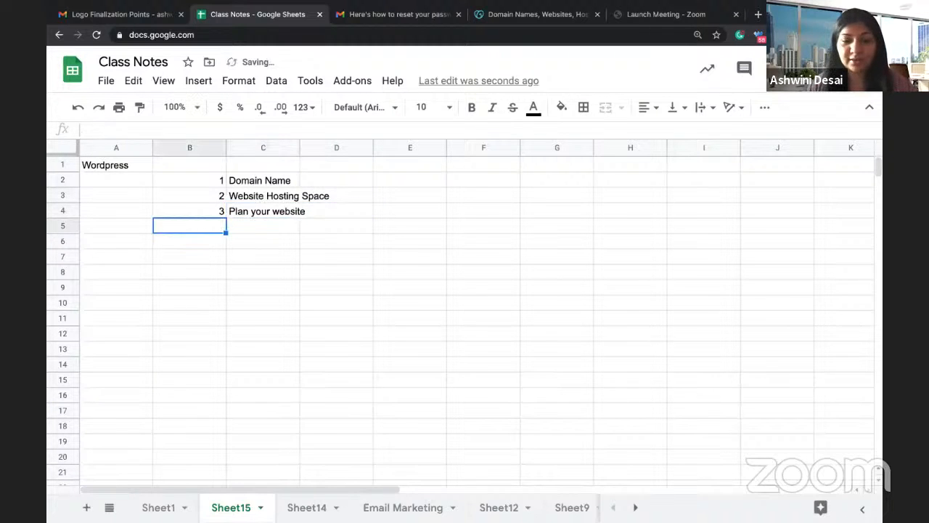
text(4)
key(Tab)
text(Create)
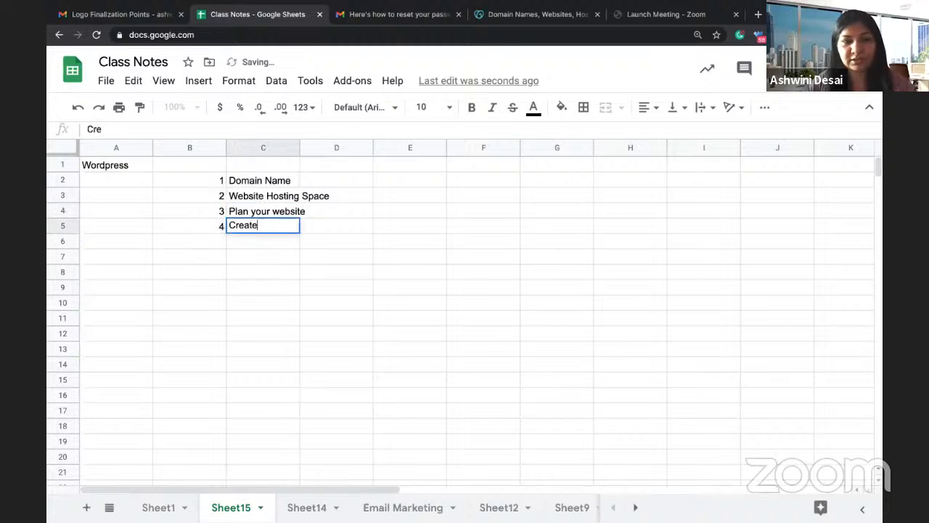
text( all the page)
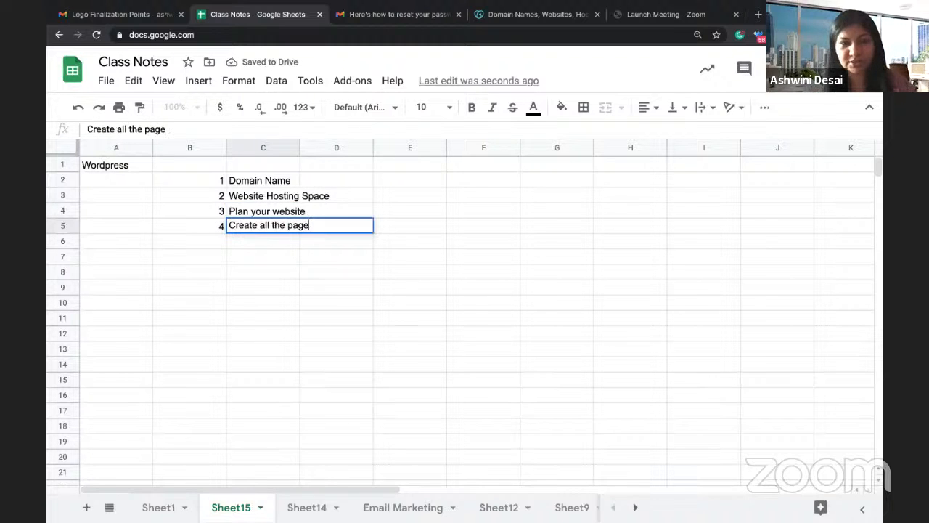
text(s)
key(Return)
Step: Add step 5 'Blog Seciton and Posts' to the list
key(Left)
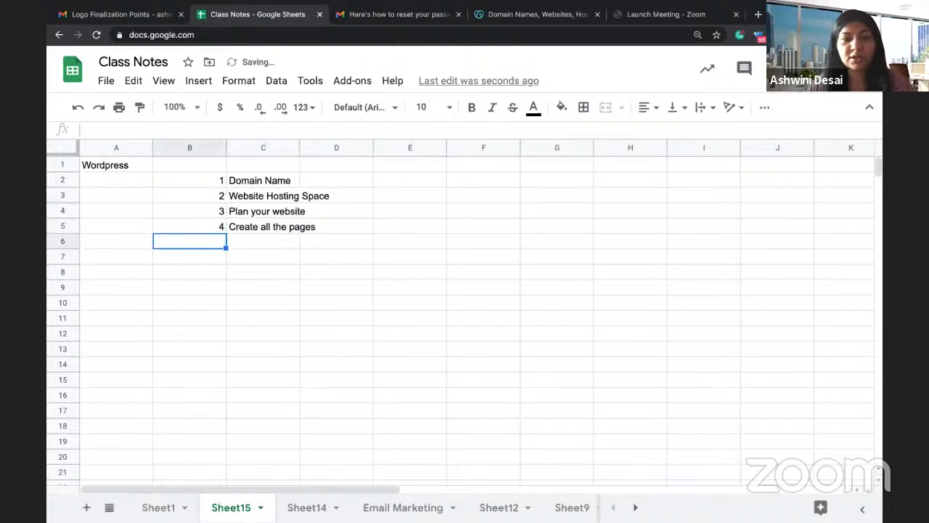
text(5)
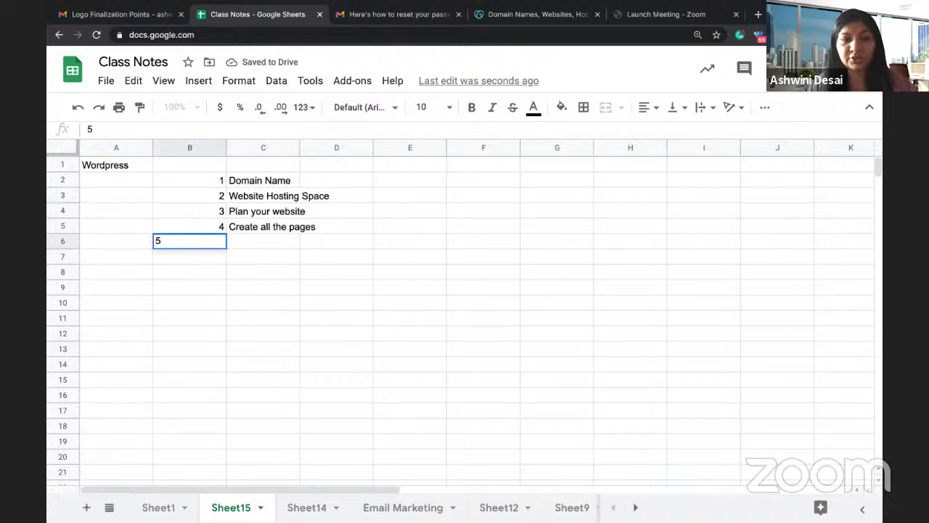
key(Tab)
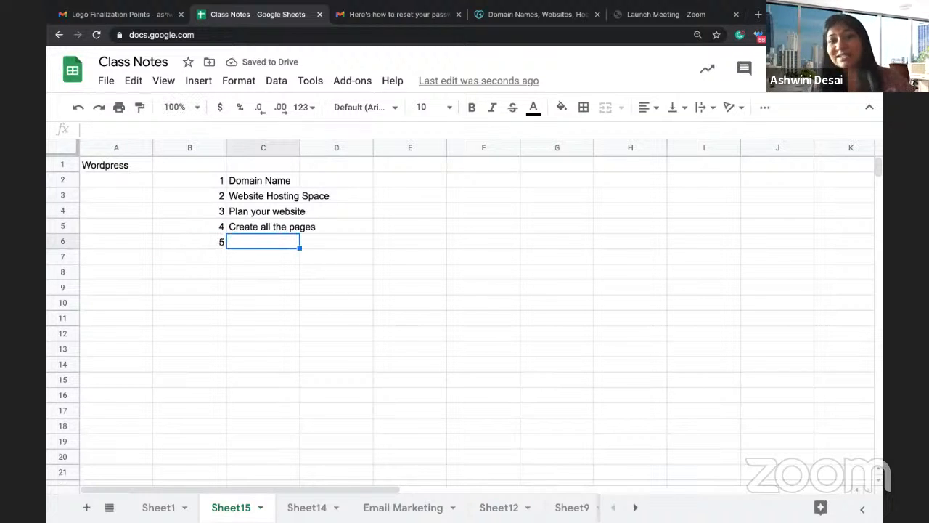
text(Blgo)
key(BackSpace)
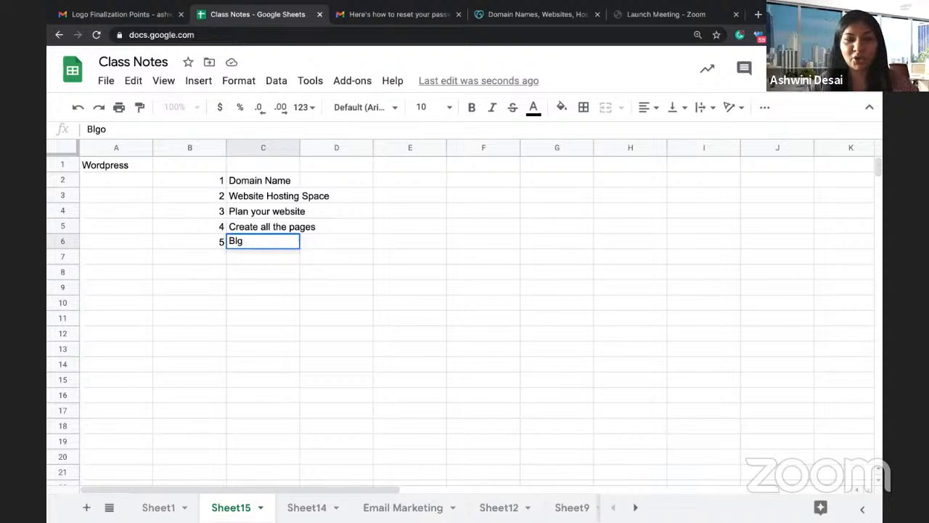
key(BackSpace)
text(og Secito)
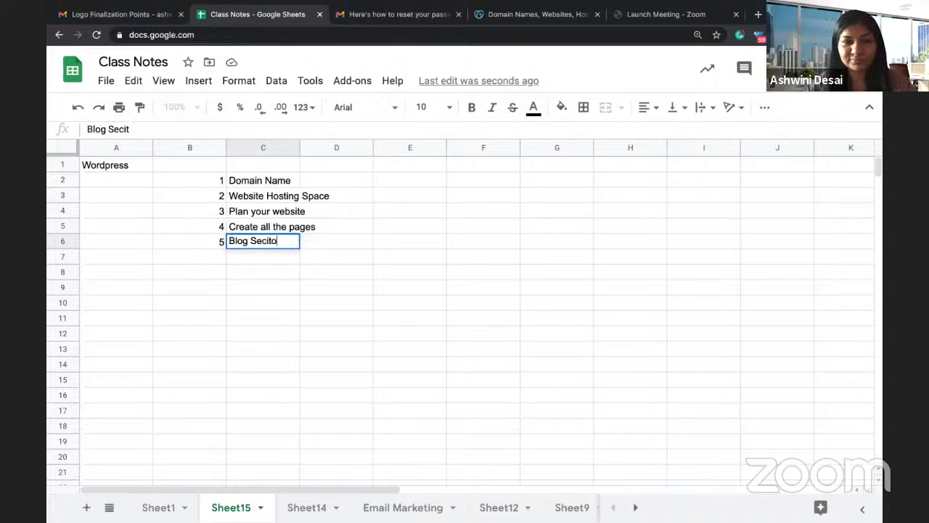
text(n and A)
key(BackSpace)
text(P)
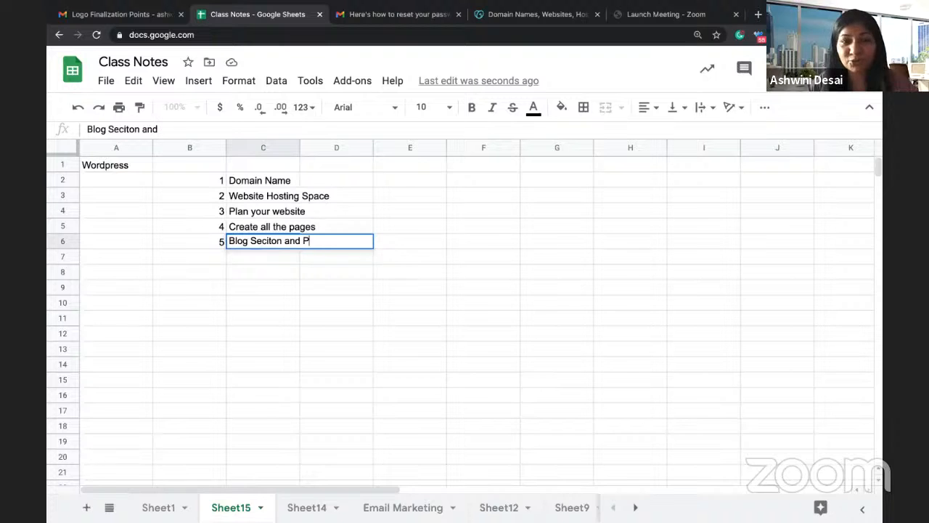
text(osts)
key(Return)
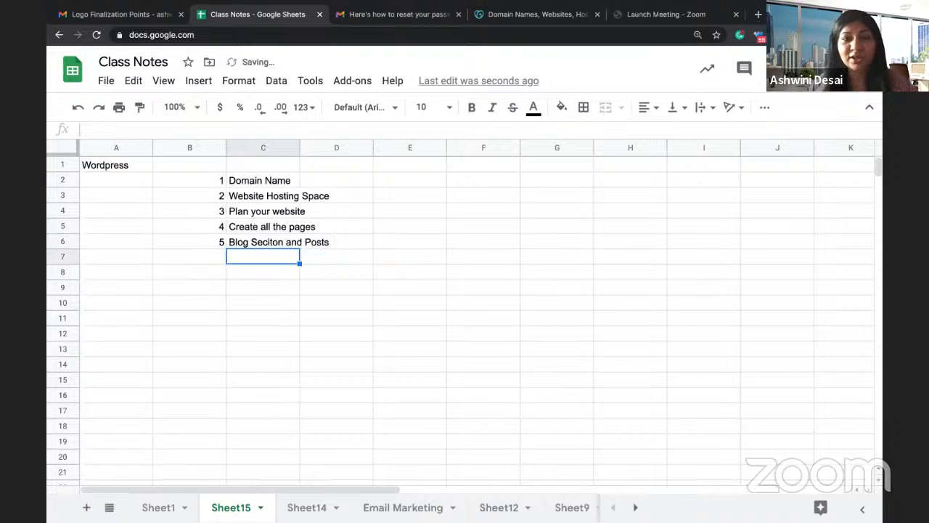
Step: Add step 6 'Themes' and step 7 'Plugins'
key(Left)
text(6)
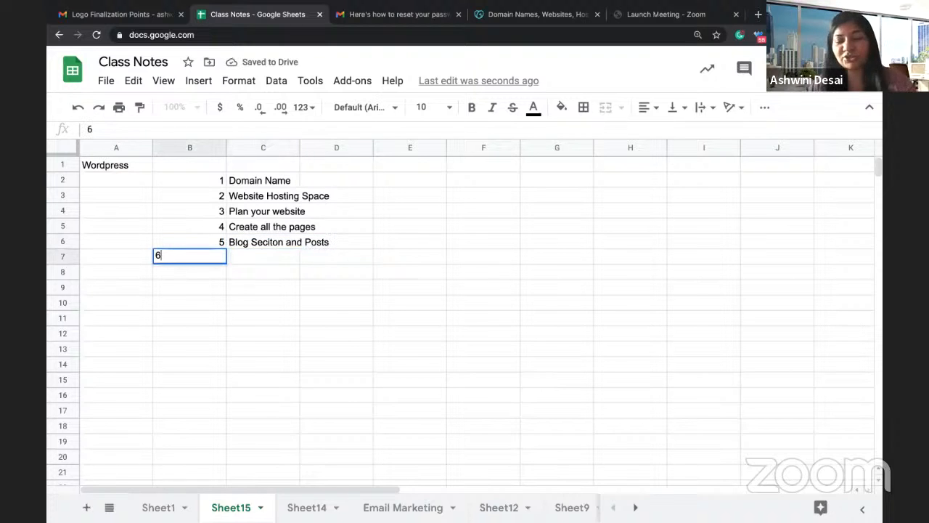
key(Tab)
text(Themes)
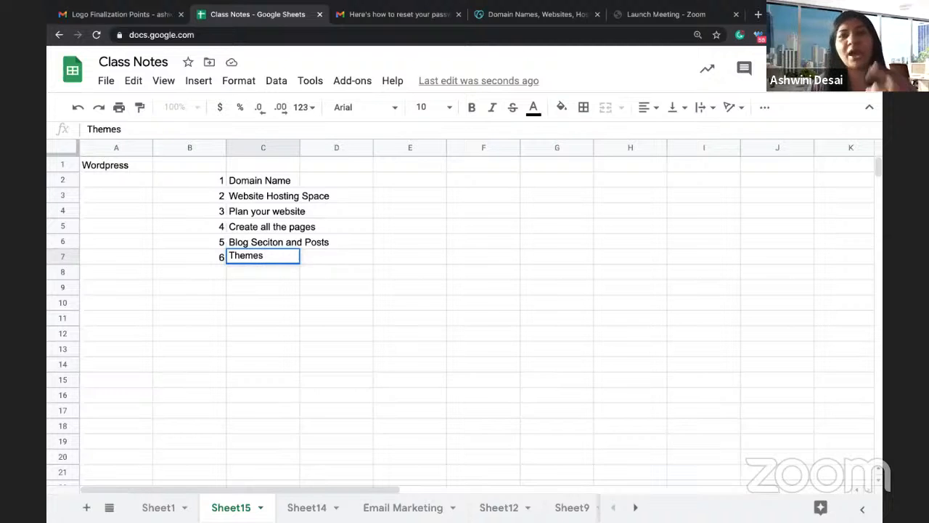
key(Return)
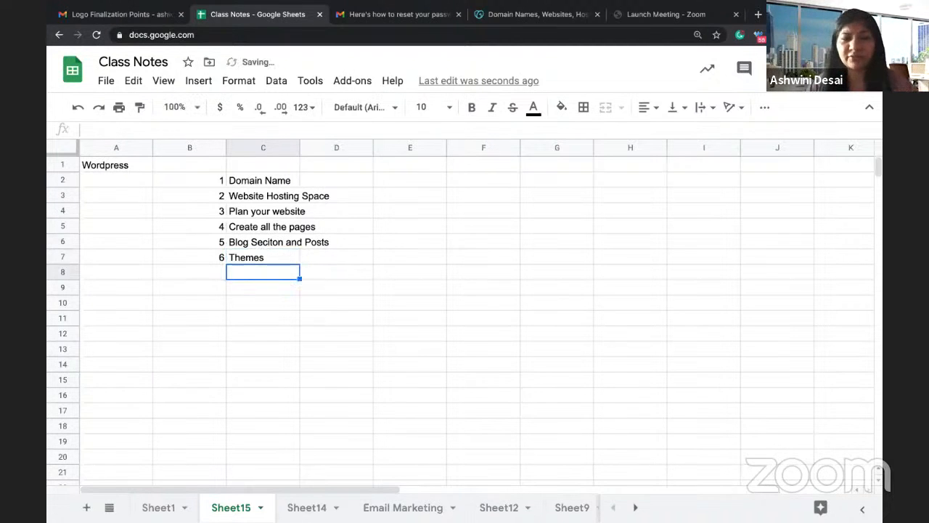
key(Left)
text(7)
key(Right)
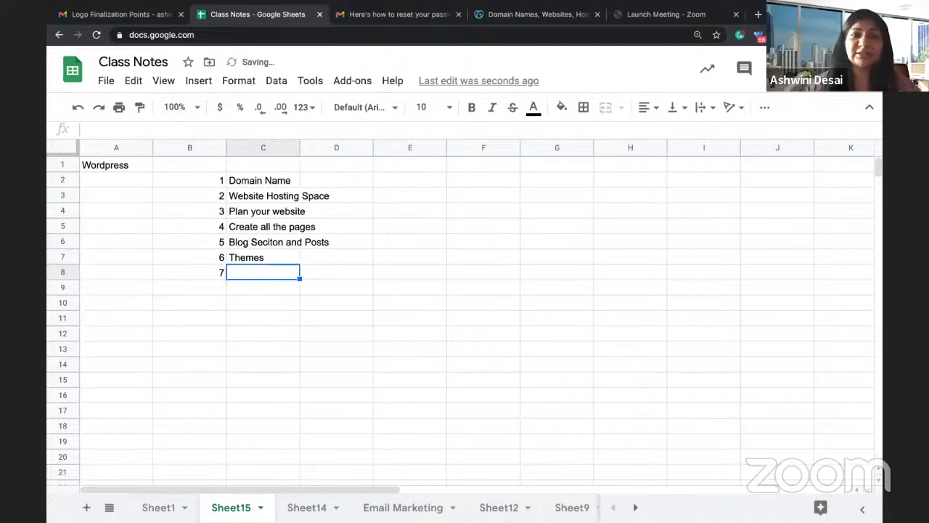
text(Plugis)
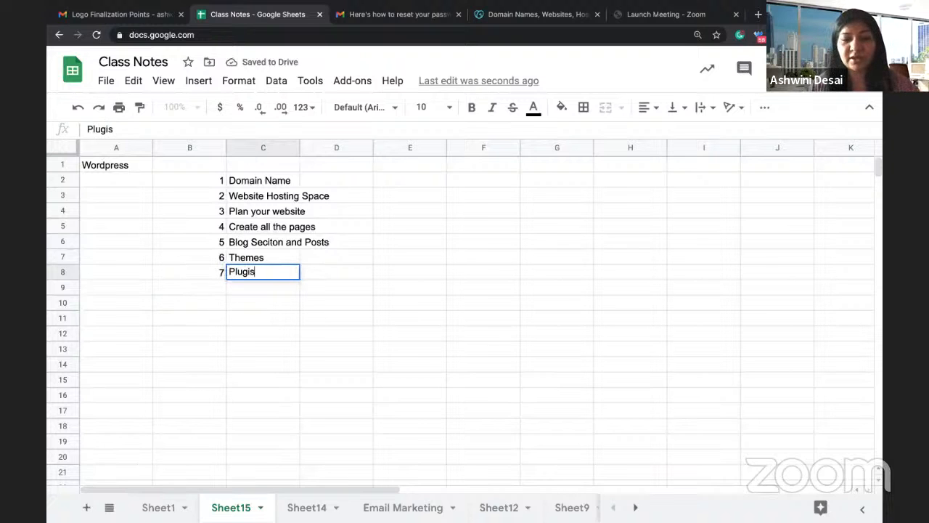
key(BackSpace)
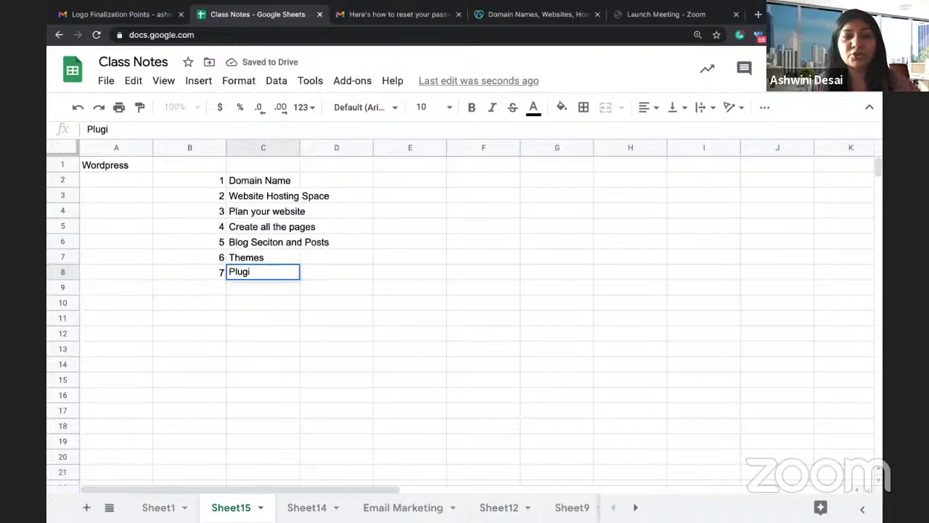
text(ns)
key(Return)
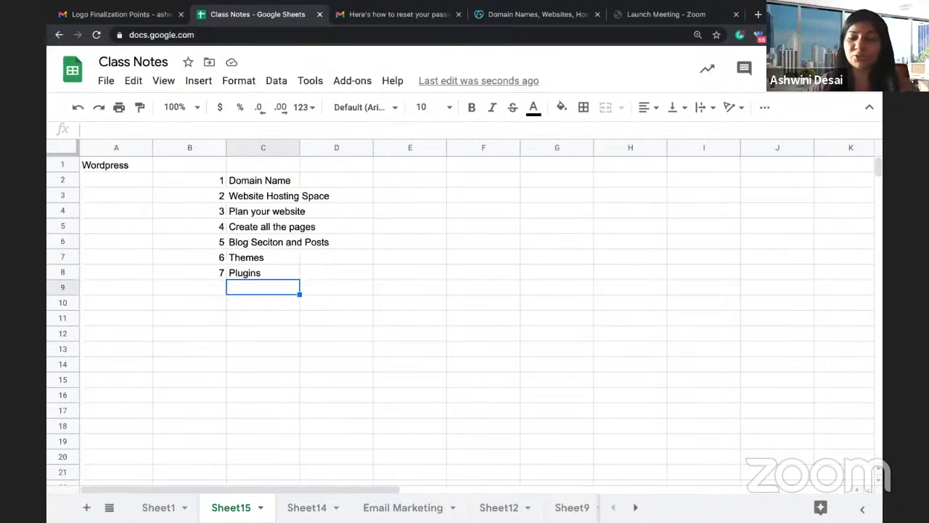
Step: Add step 8 'SEO' and step 9 'Tracking Codes'
key(Right)
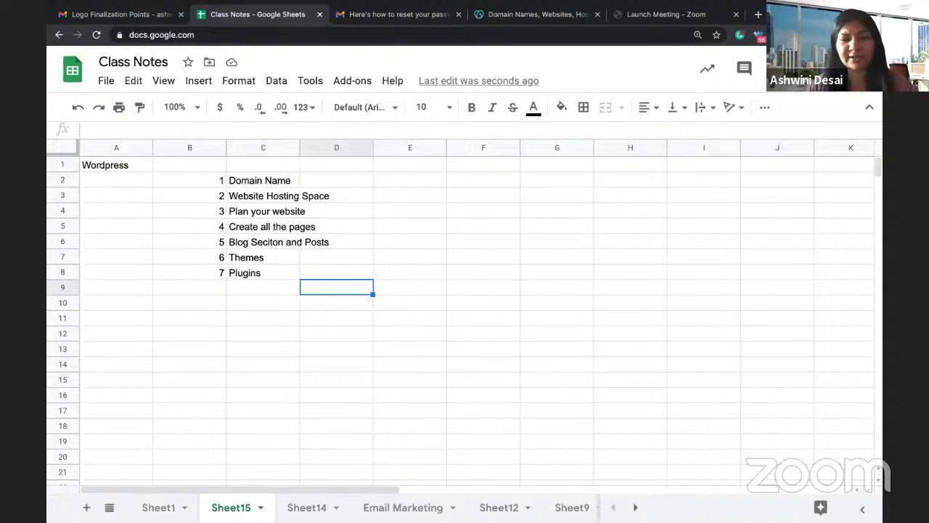
key(Left)
key(Left)
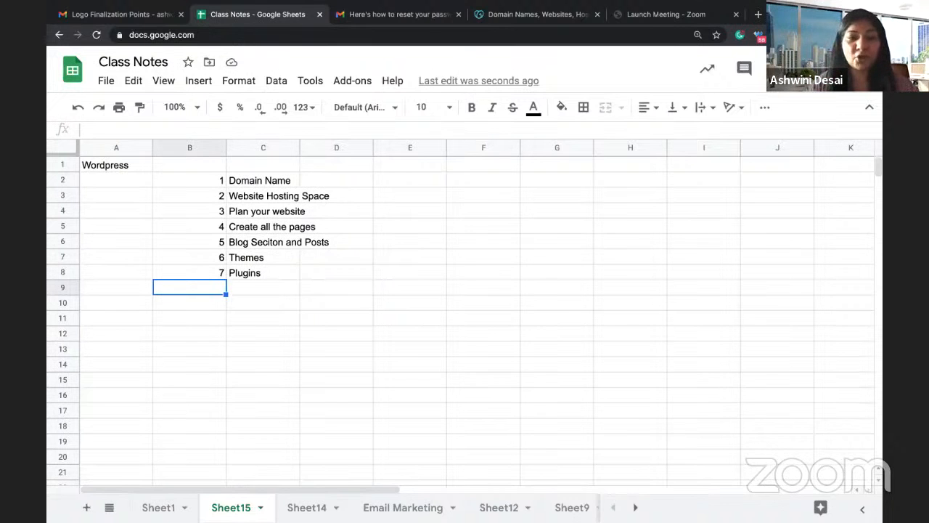
text(8)
key(Tab)
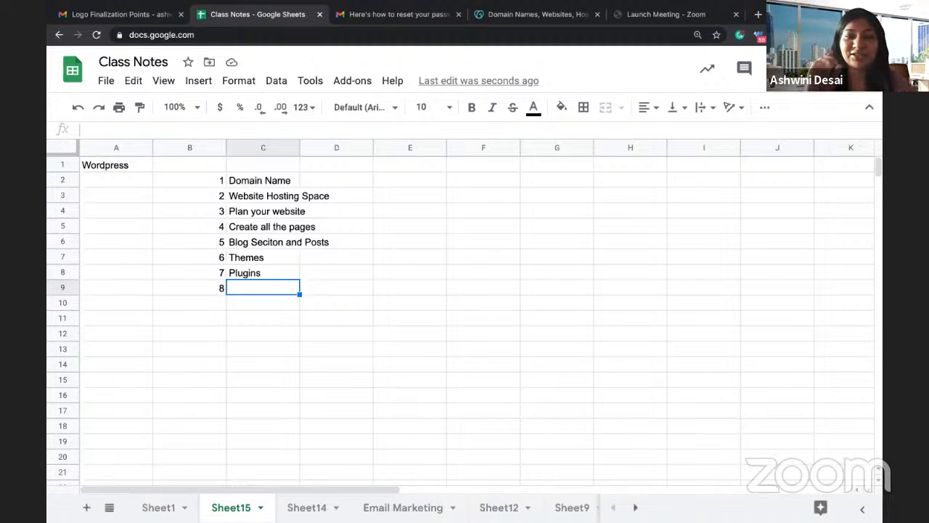
text(SEO)
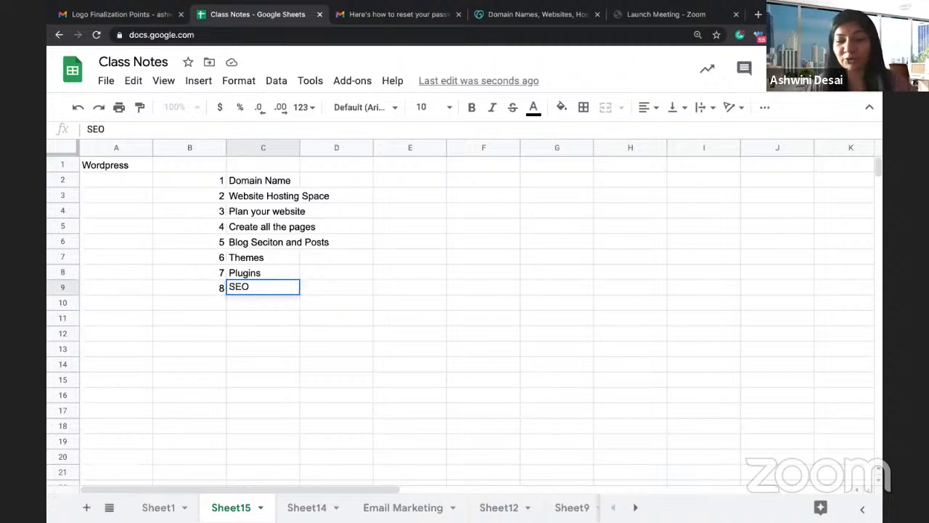
key(Return)
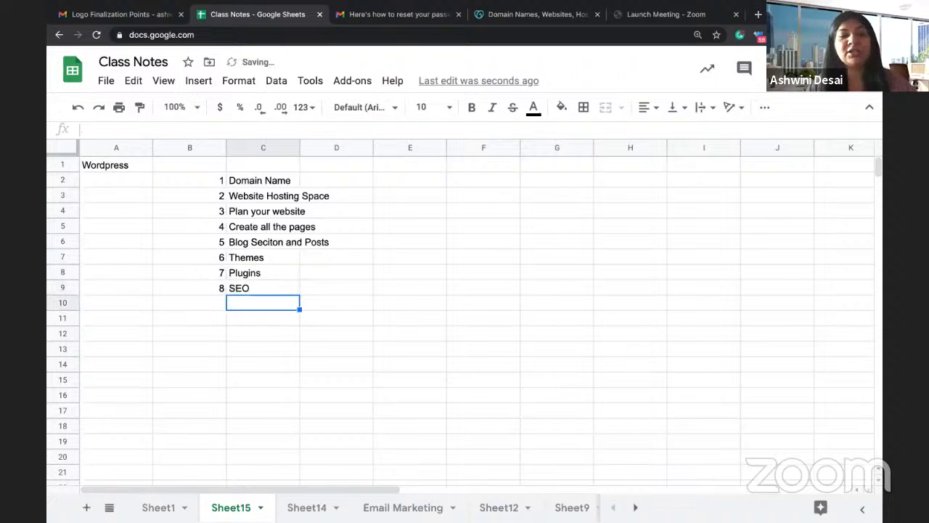
key(Left)
text(9)
key(Right)
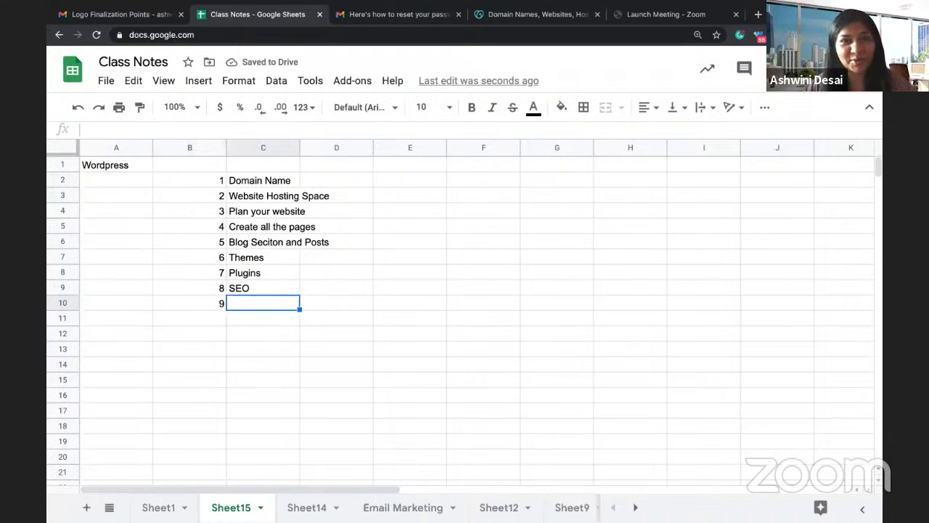
text(Tra)
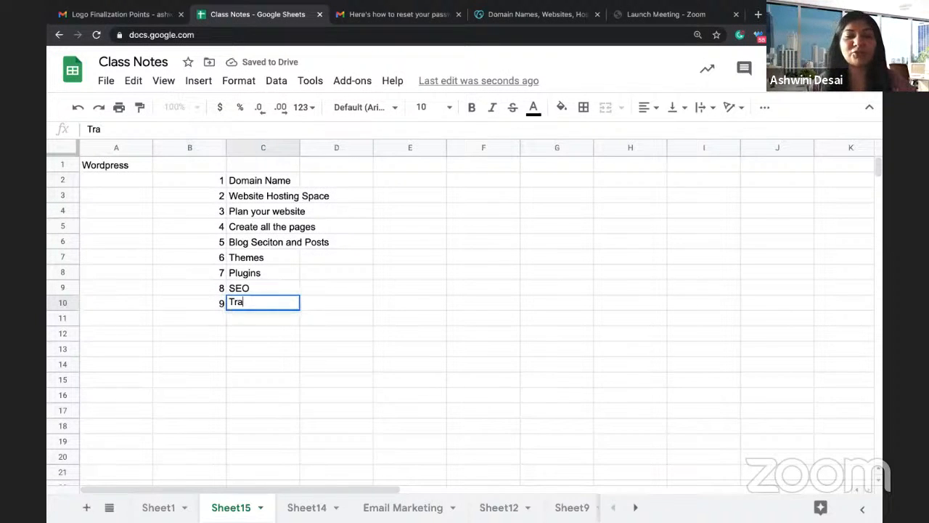
text(cking Codes)
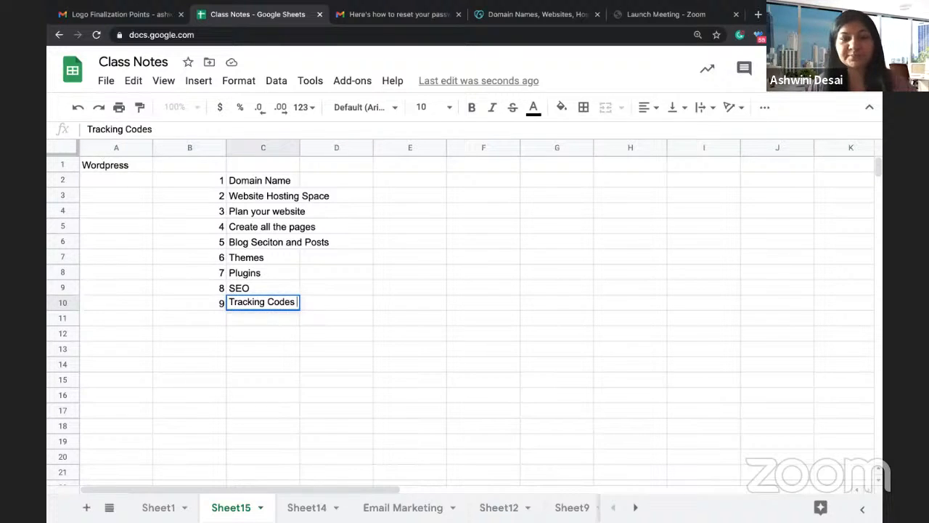
key(Return)
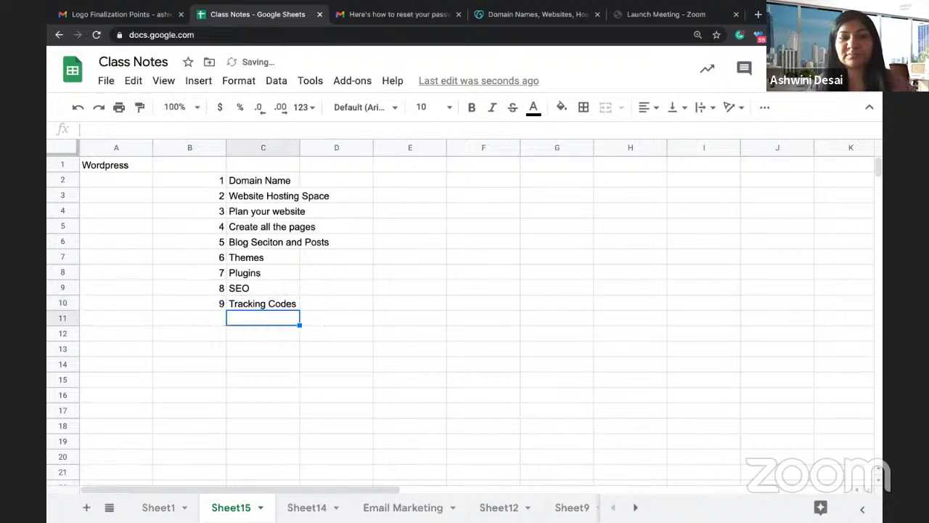
Step: Add step 10, worded as 'How can you record people's reaction'
key(Left)
text(10)
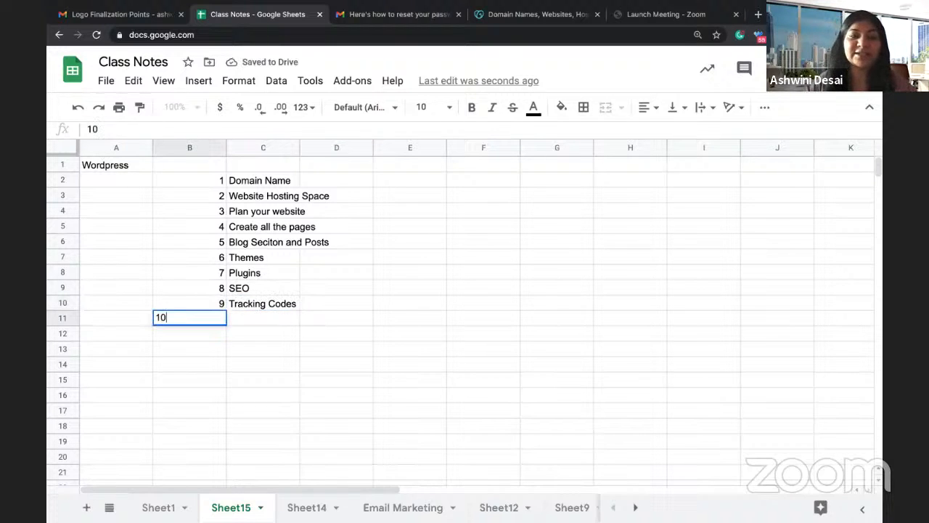
key(Tab)
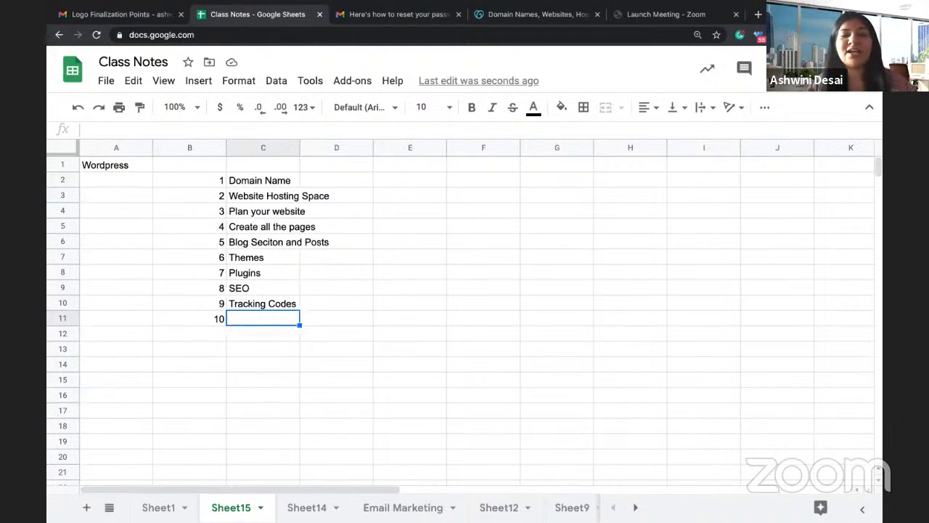
text(How to analyse)
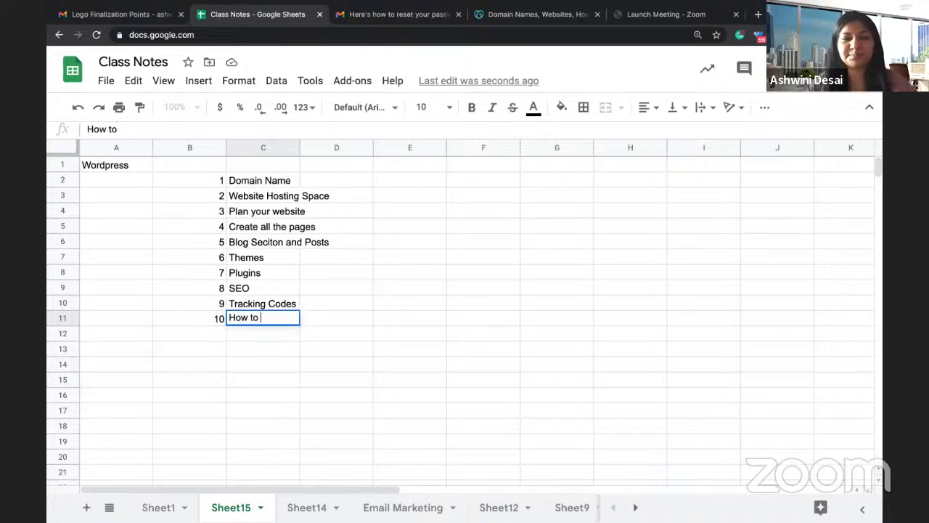
key(BackSpace)
key(BackSpace)
text(ze)
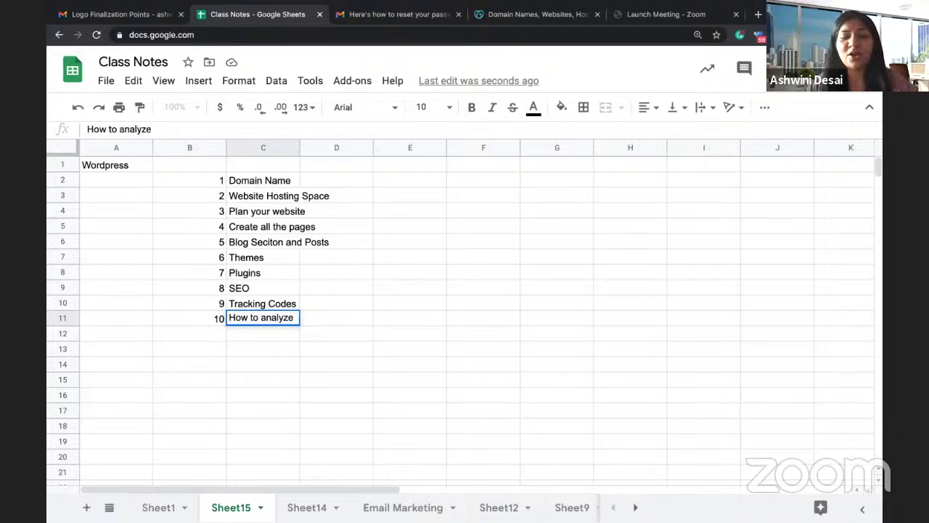
key(ctrl+a)
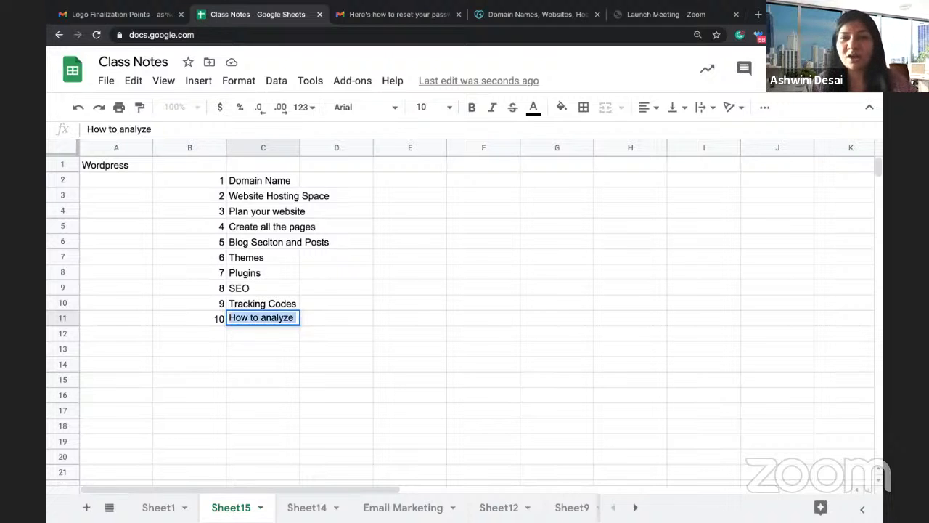
text(How can )
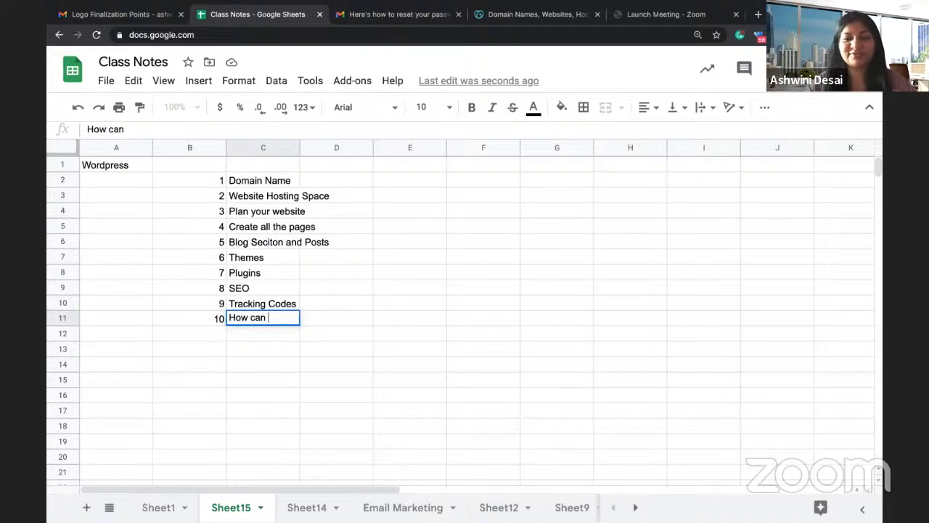
text(you record)
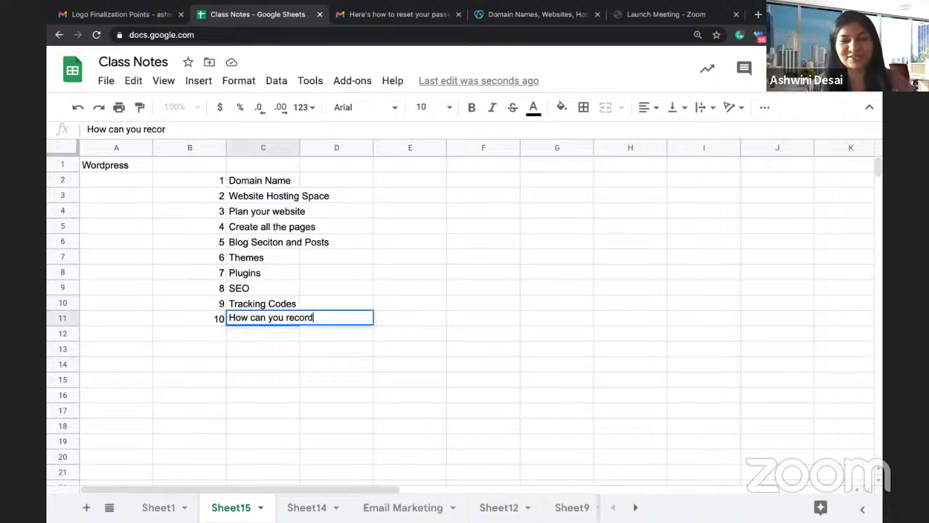
text( r)
text(peo)
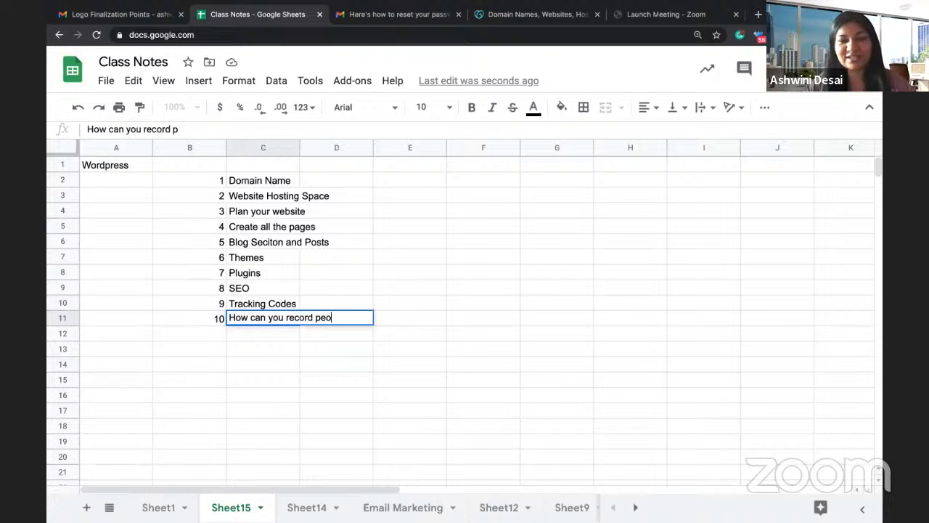
text(ple's reaction)
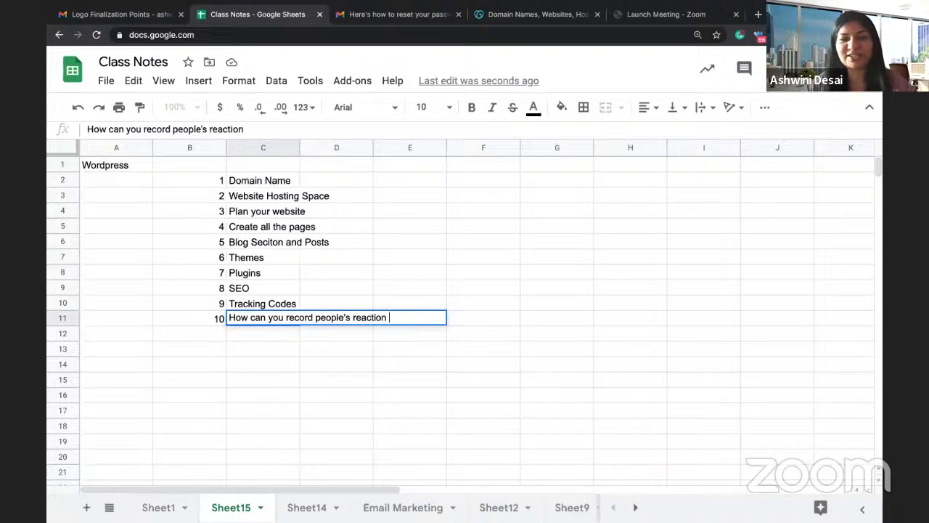
key(Return)
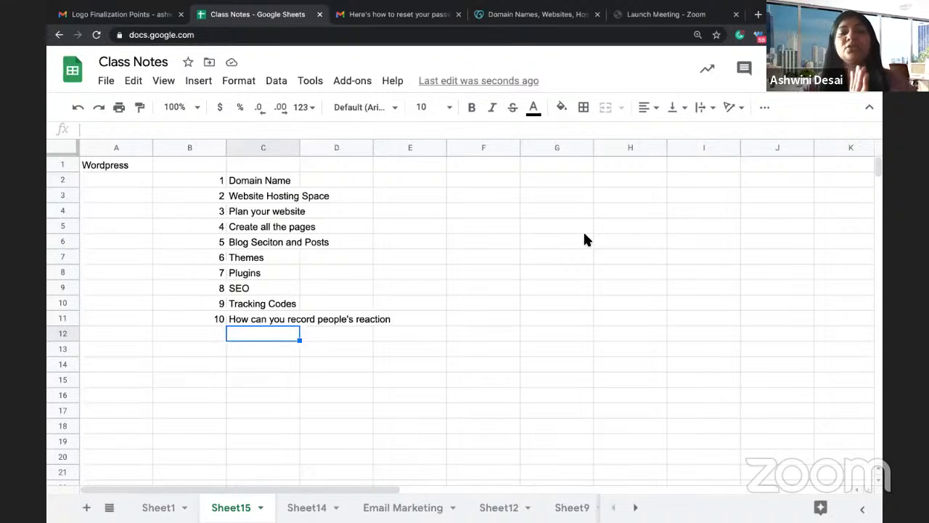
Step: Enter TheTopTeno.com in cell H2, then switch to the GoDaddy browser tab
scroll(483, 258, right, 3)
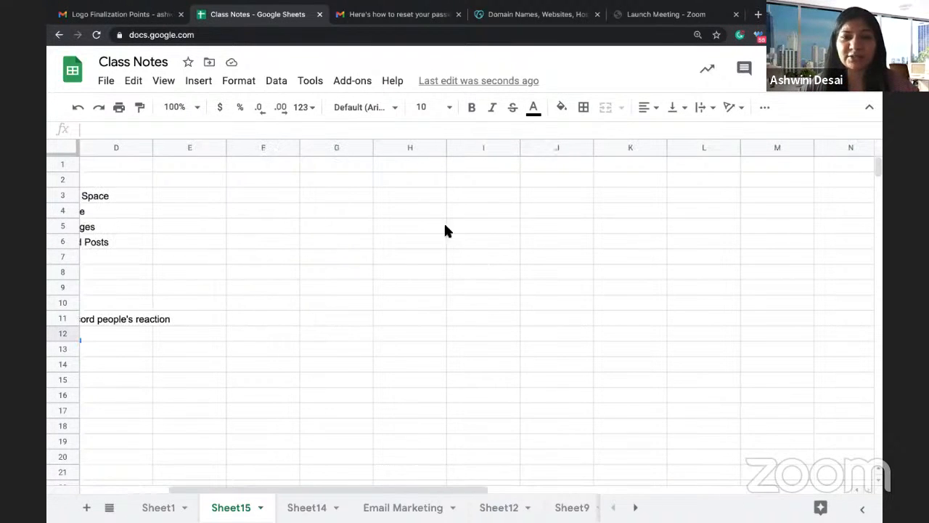
click(416, 180)
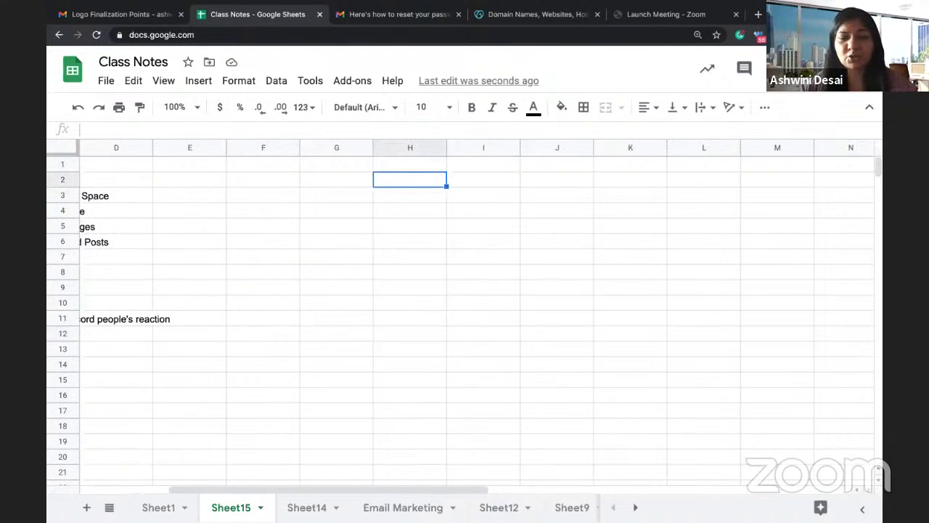
text(TheTopTeno.com)
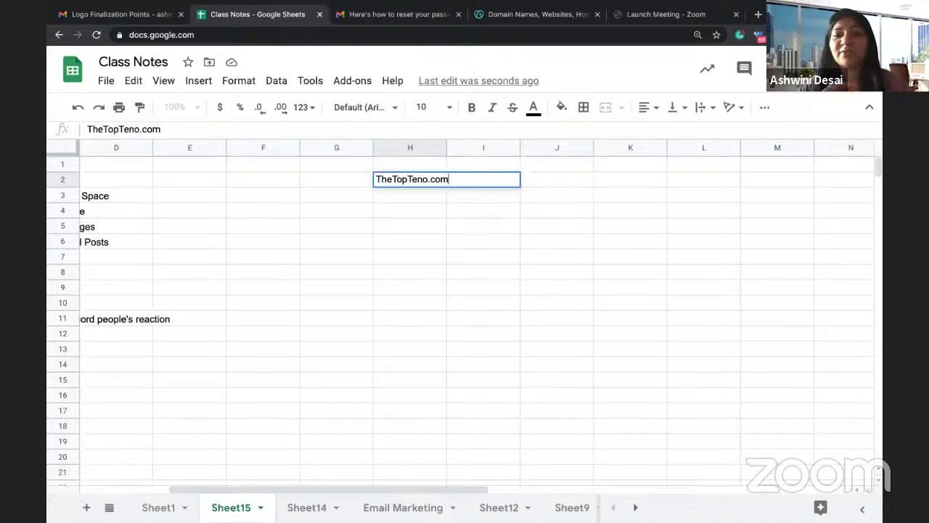
click(447, 214)
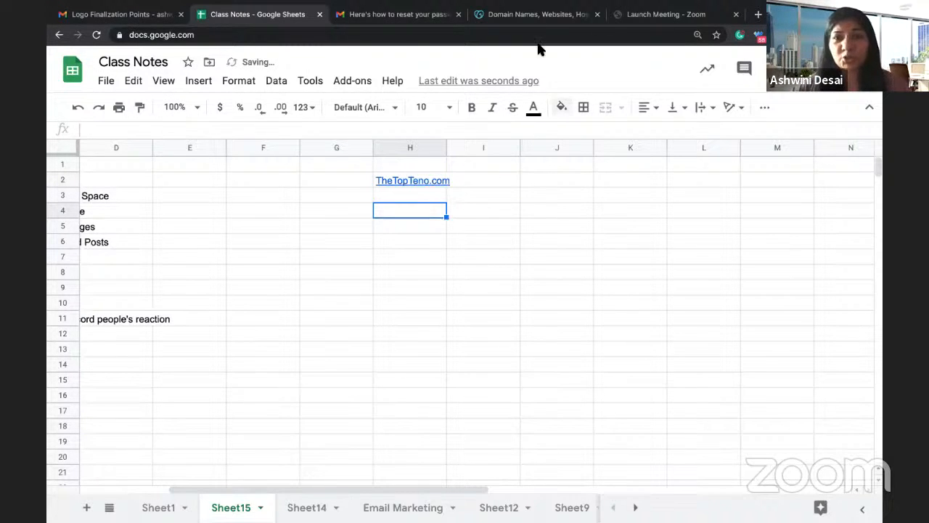
click(525, 15)
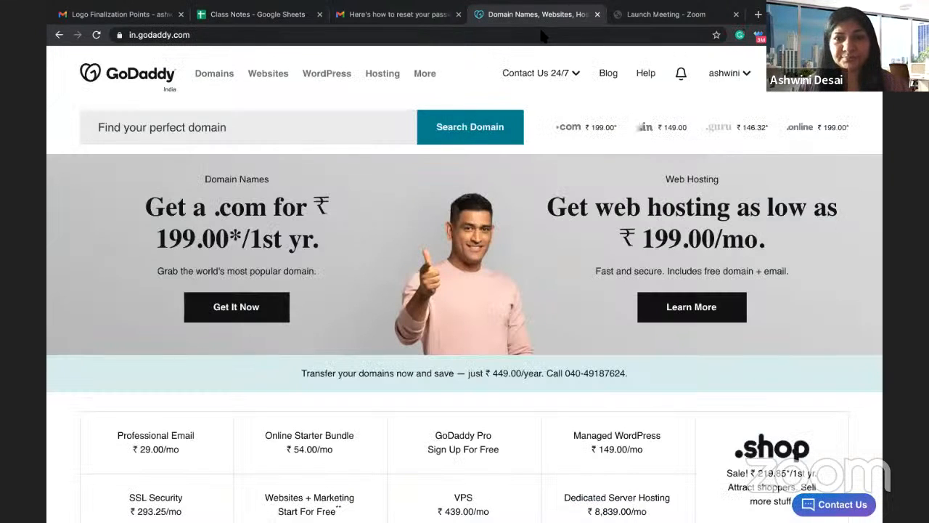
Step: From My Products, manage the ddigitaltree.com Ultimate Linux Hosting with cPanel plan
click(722, 71)
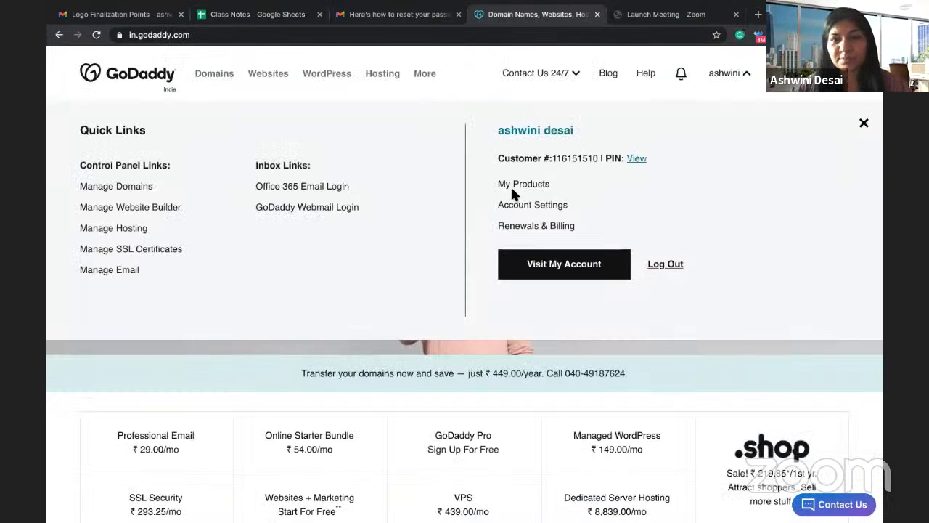
click(514, 185)
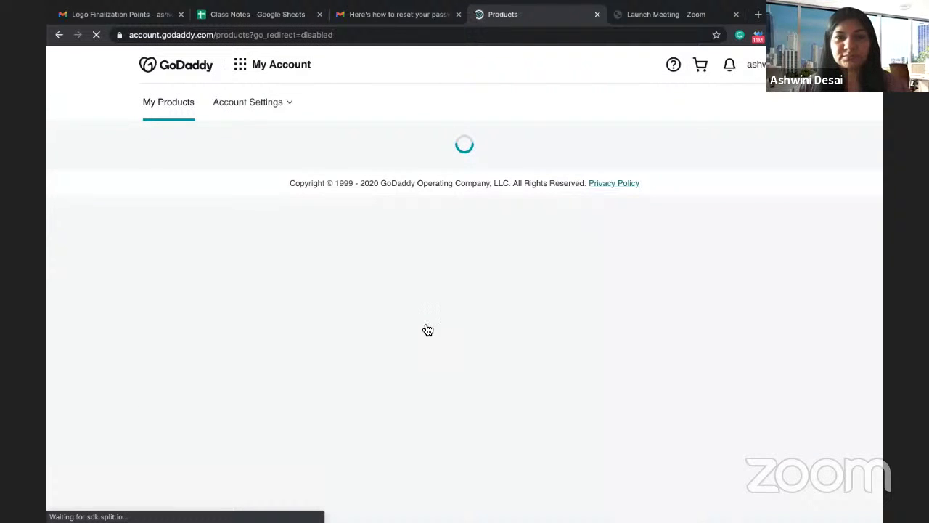
scroll(621, 250, down, 2)
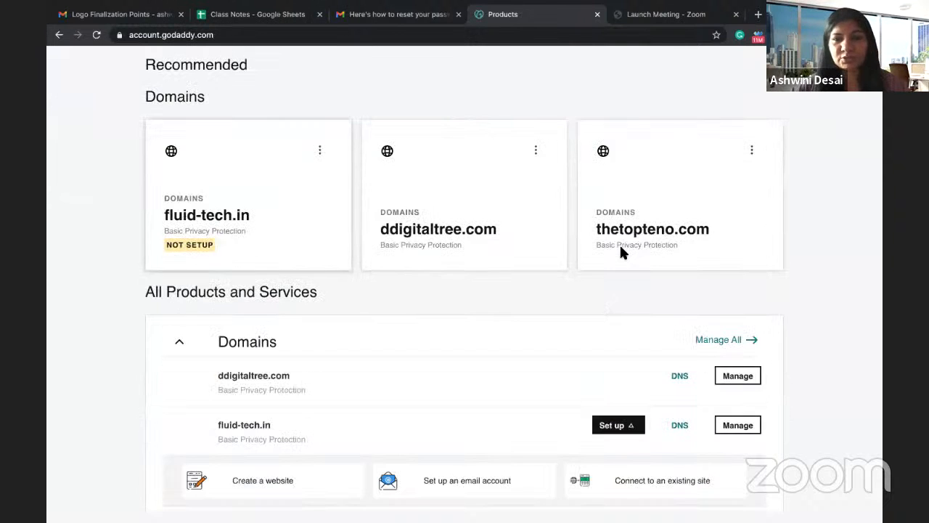
click(629, 239)
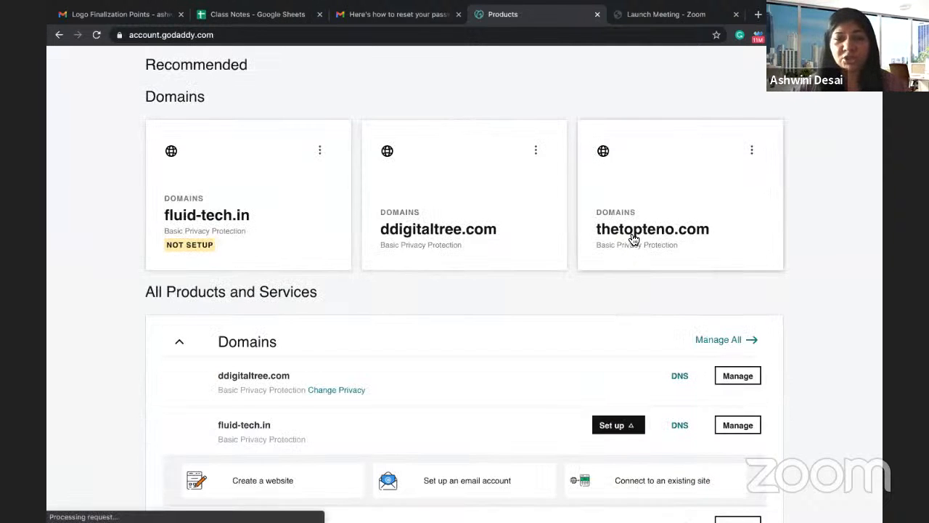
scroll(443, 428, down, 3)
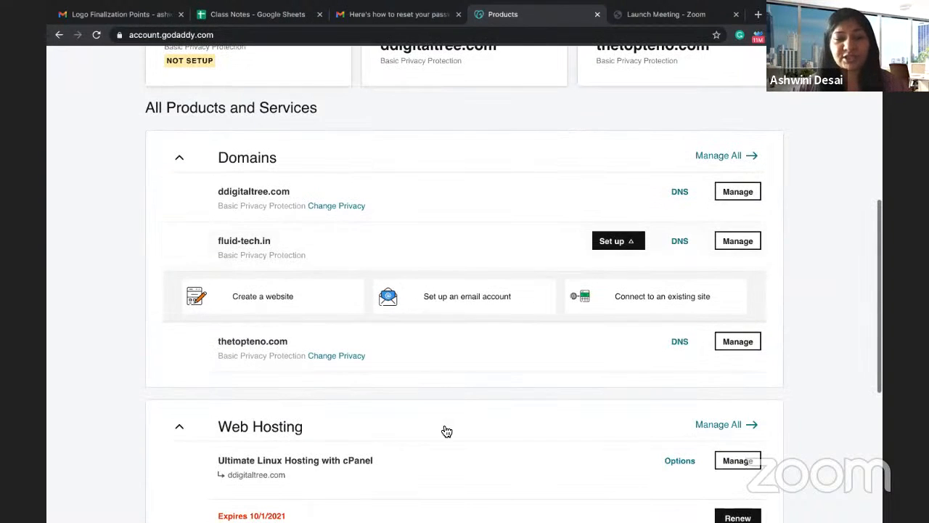
click(736, 462)
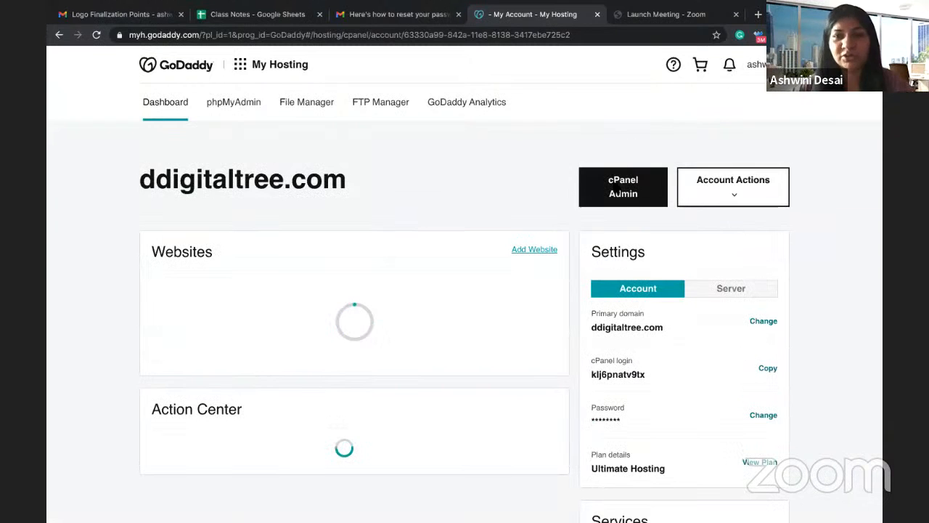
Step: Launch cPanel Admin for the ddigitaltree.com hosting account
click(614, 188)
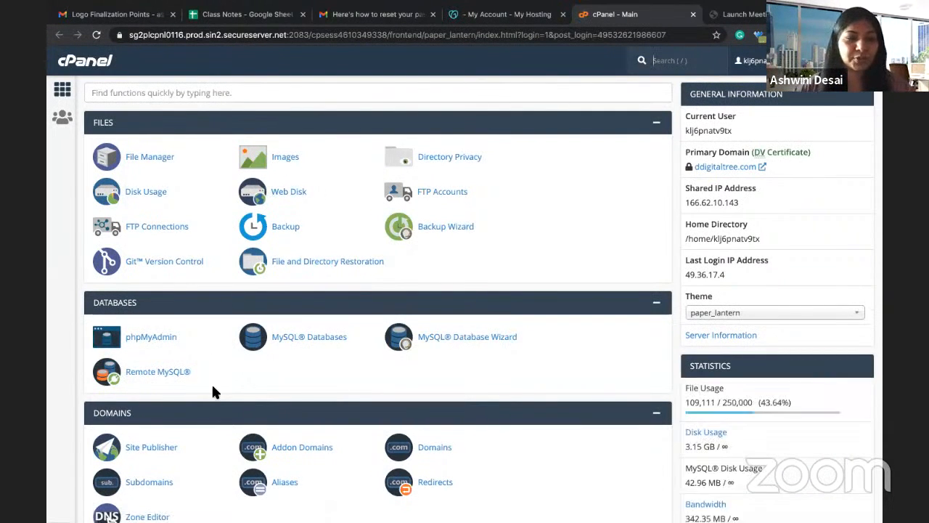
Step: Look over the cPanel main page, then return to the 'My Account - My Hosting' tab
scroll(215, 394, down, 2)
scroll(216, 394, down, 1)
scroll(214, 389, up, 3)
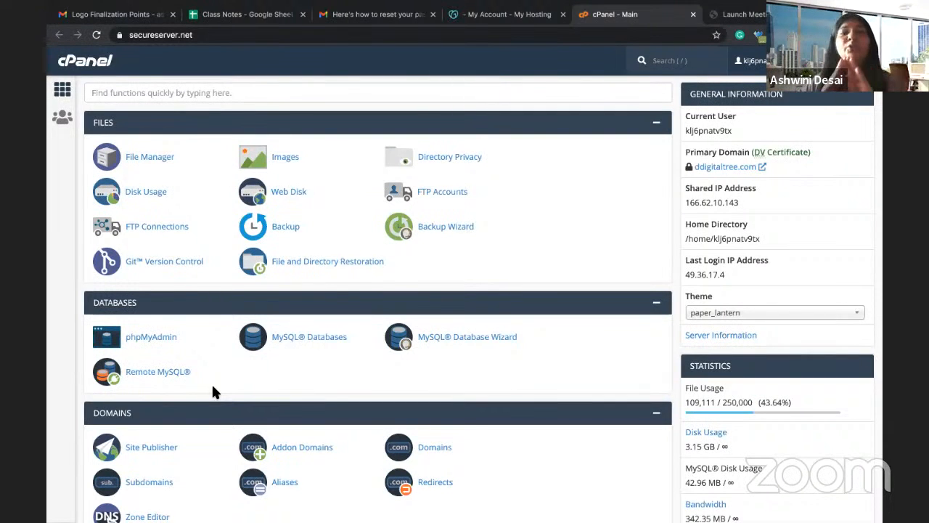
click(485, 24)
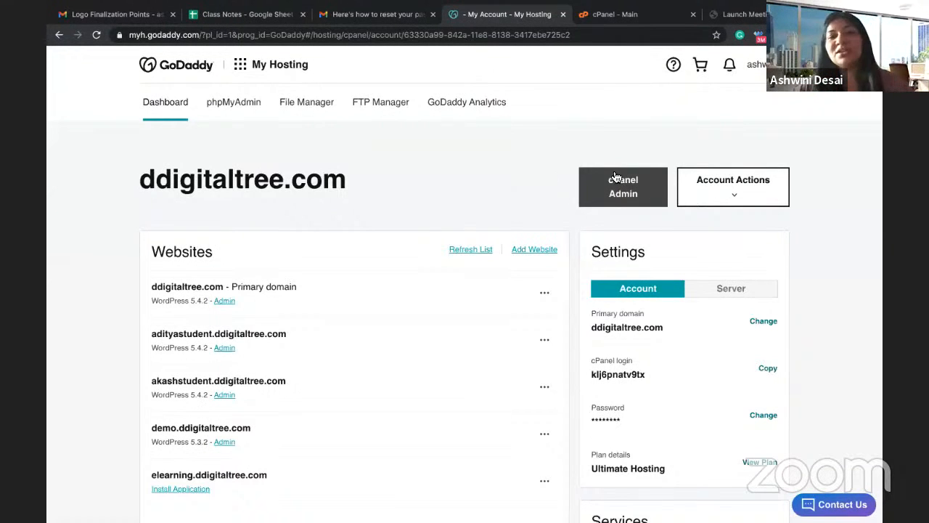
Step: Relaunch cPanel Admin in a new tab and close the old 'cPanel - Main' tab
click(616, 194)
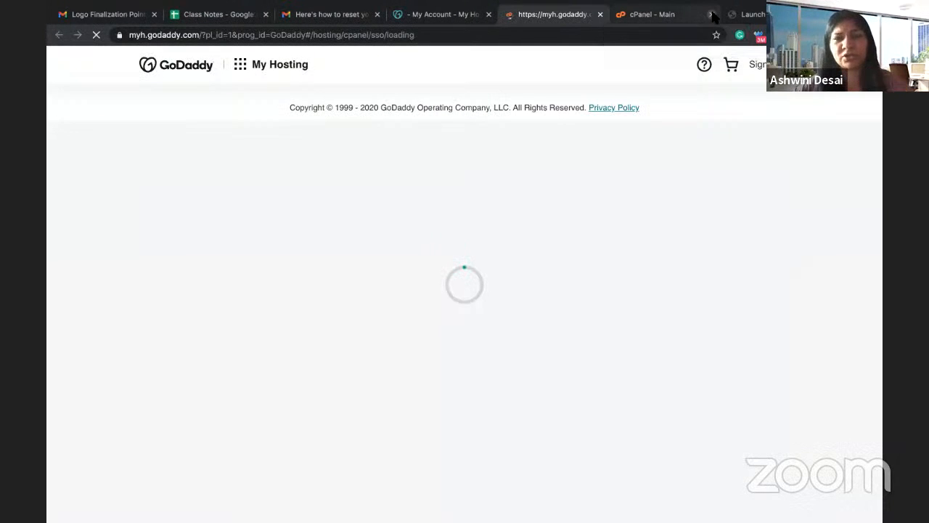
click(710, 14)
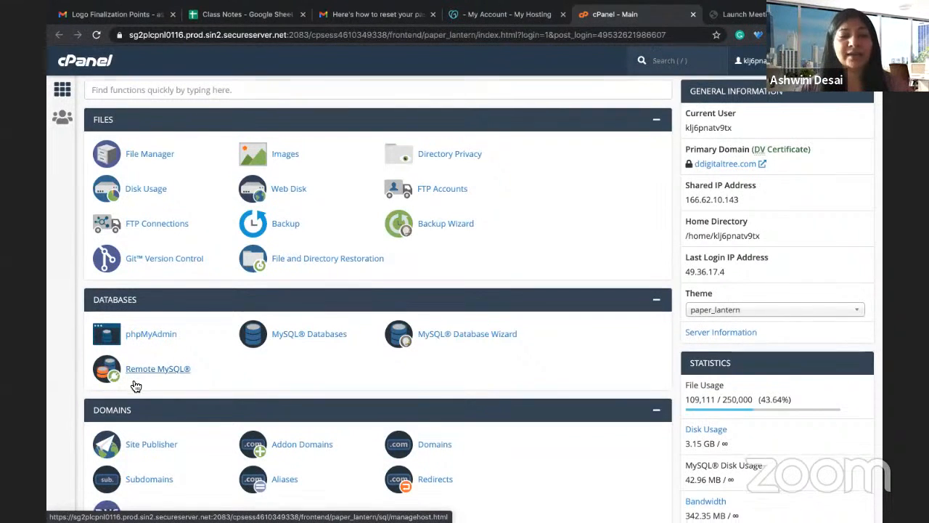
Step: Open Installatron Applications Installer from the cPanel Software section
scroll(136, 385, down, 4)
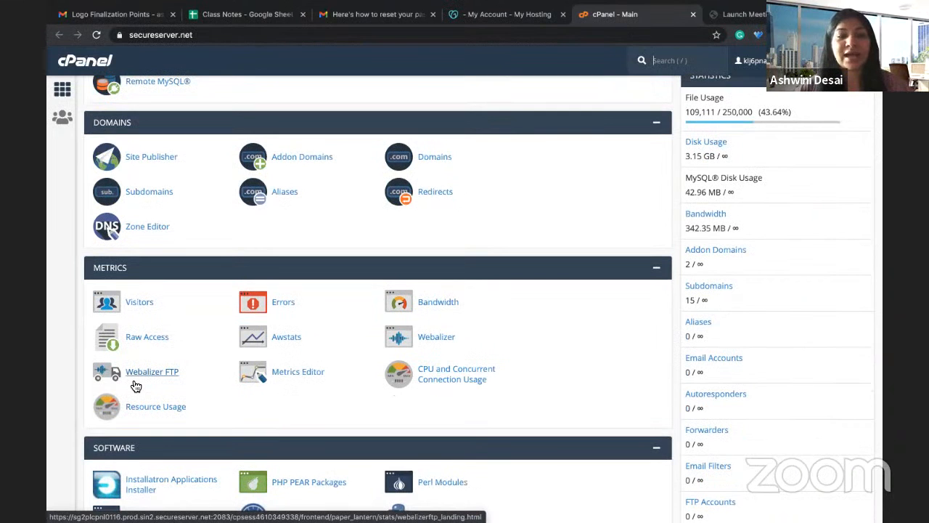
scroll(135, 386, down, 2)
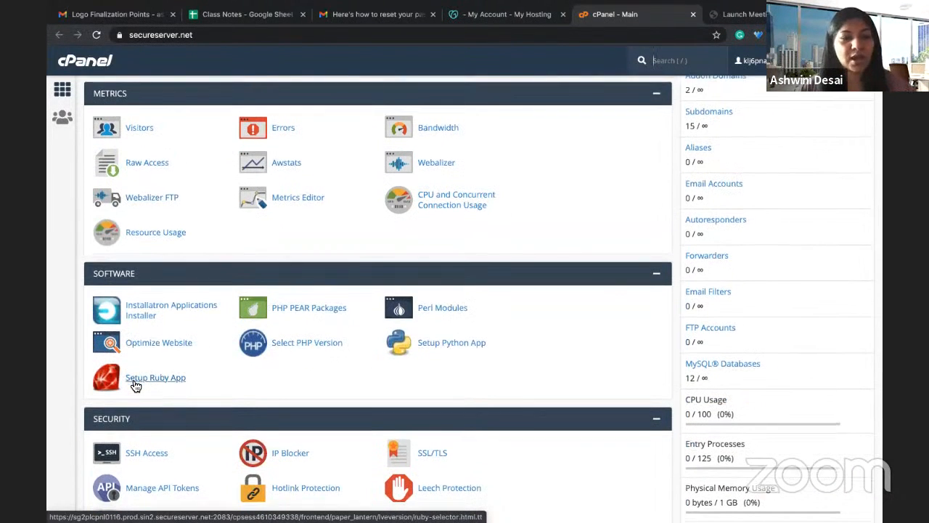
scroll(135, 386, down, 9)
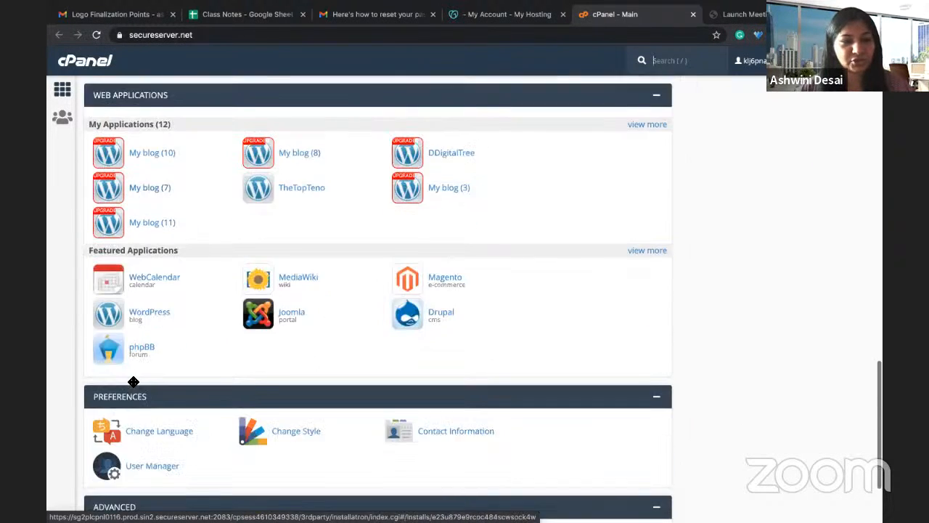
scroll(134, 382, down, 2)
scroll(135, 385, up, 9)
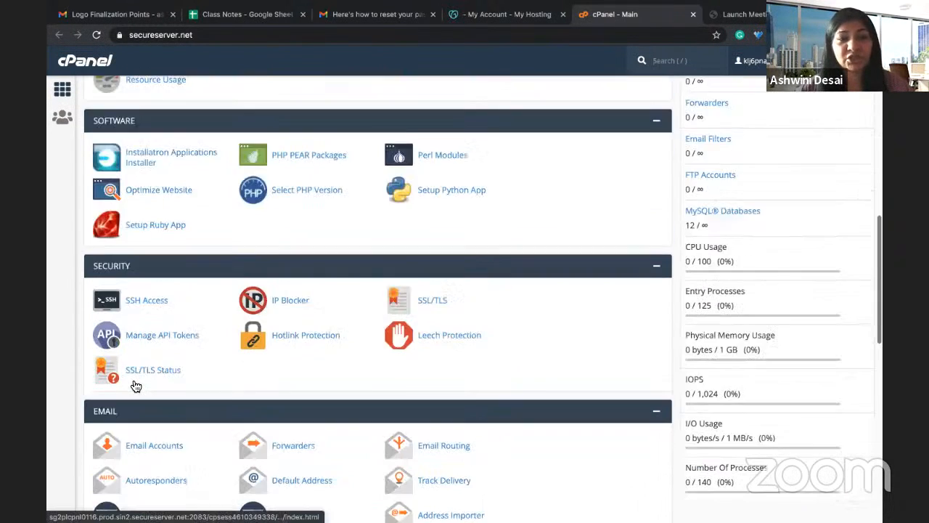
scroll(136, 385, up, 2)
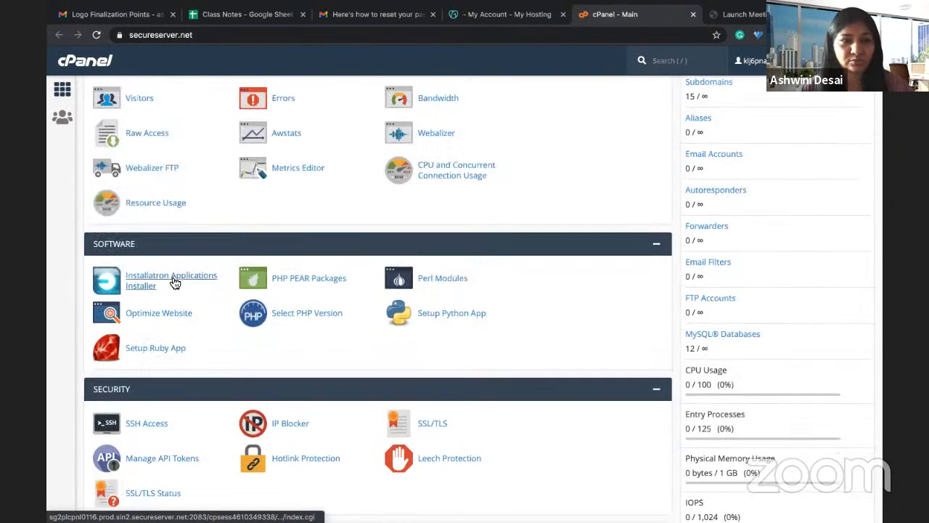
scroll(174, 283, up, 3)
scroll(174, 280, down, 3)
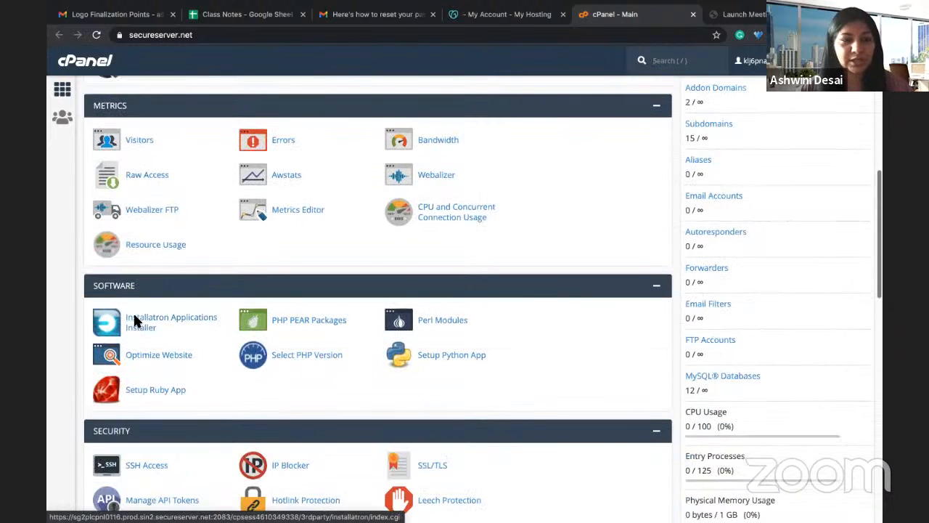
click(138, 323)
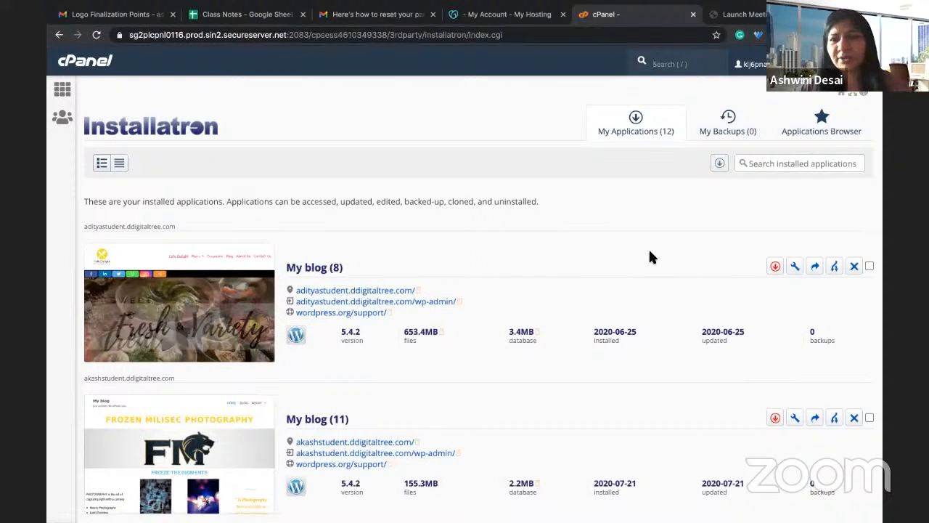
Step: Open WordPress from Content Management in the Installatron Applications Browser
scroll(632, 194, down, 1)
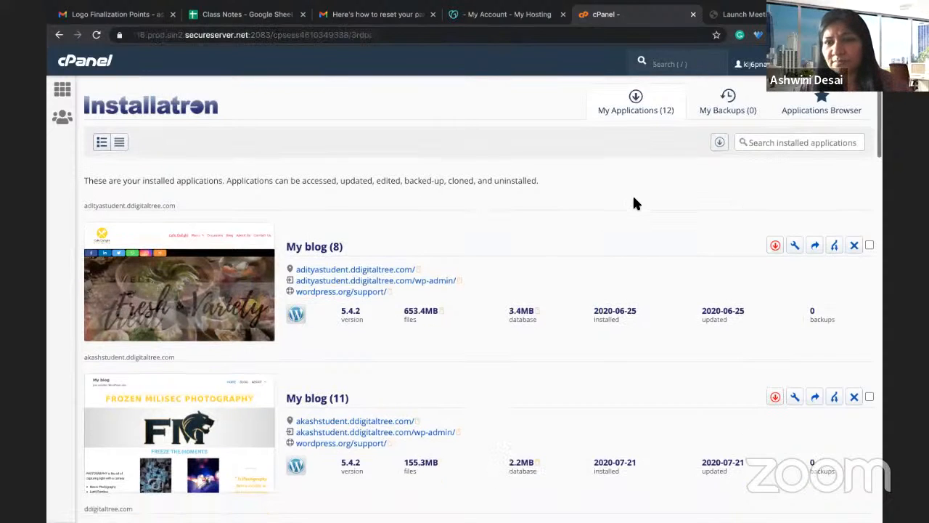
scroll(573, 182, up, 1)
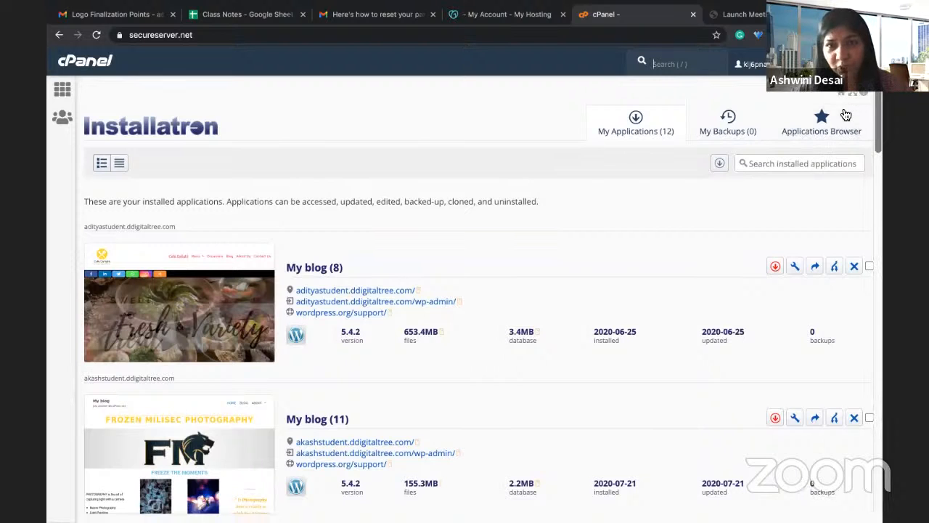
click(831, 127)
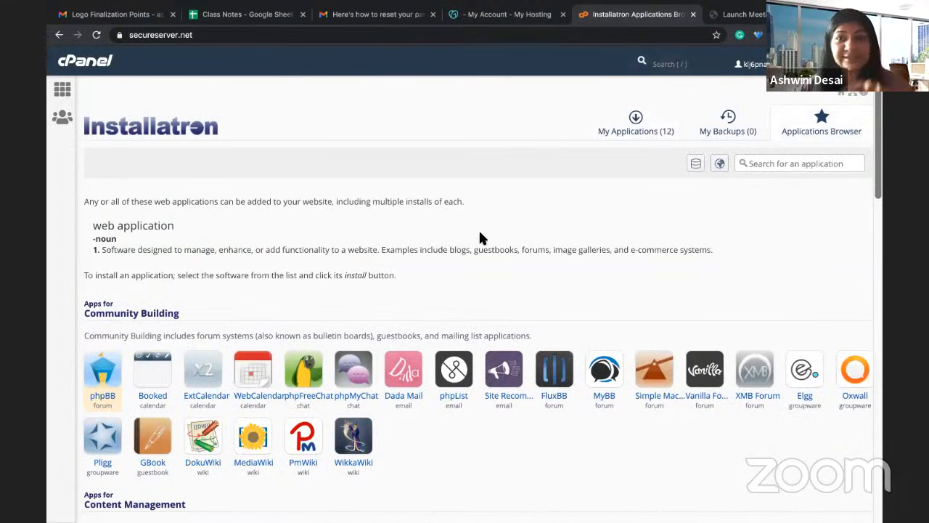
scroll(334, 250, down, 2)
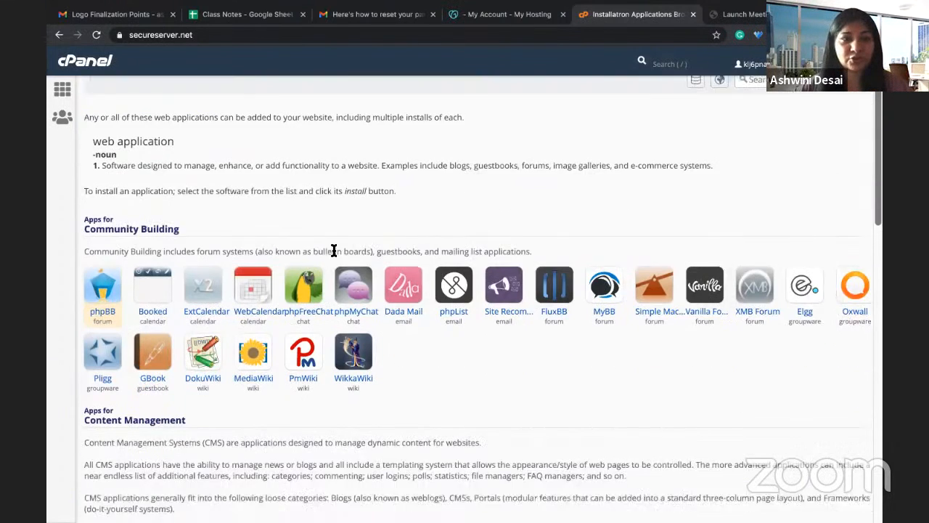
scroll(334, 250, down, 1)
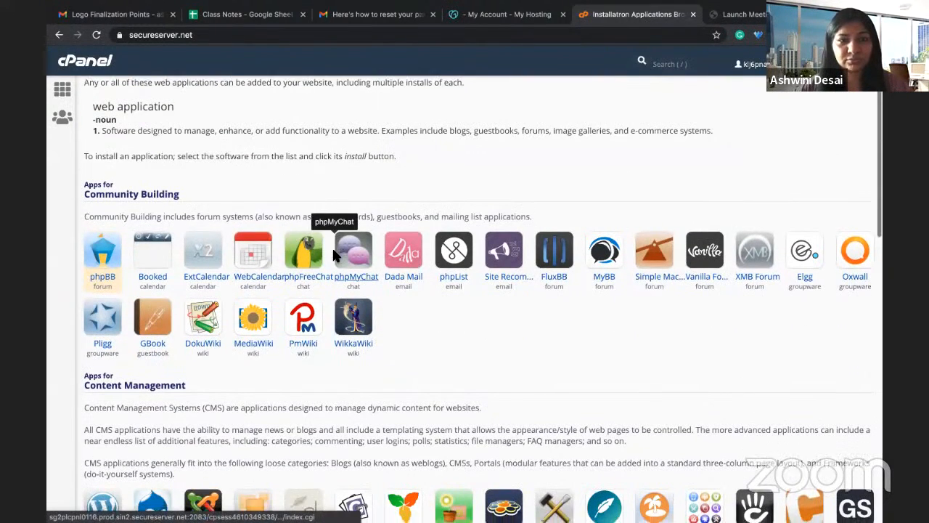
scroll(337, 257, down, 2)
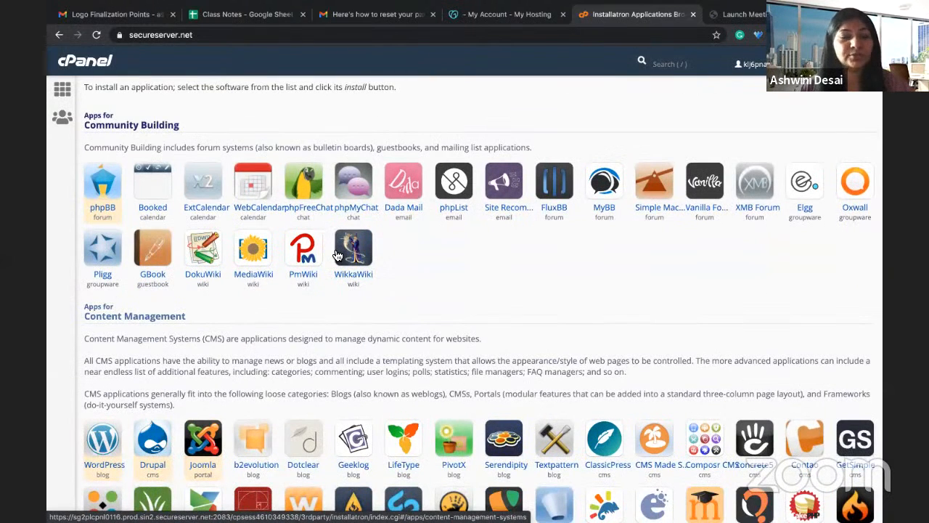
scroll(338, 256, down, 1)
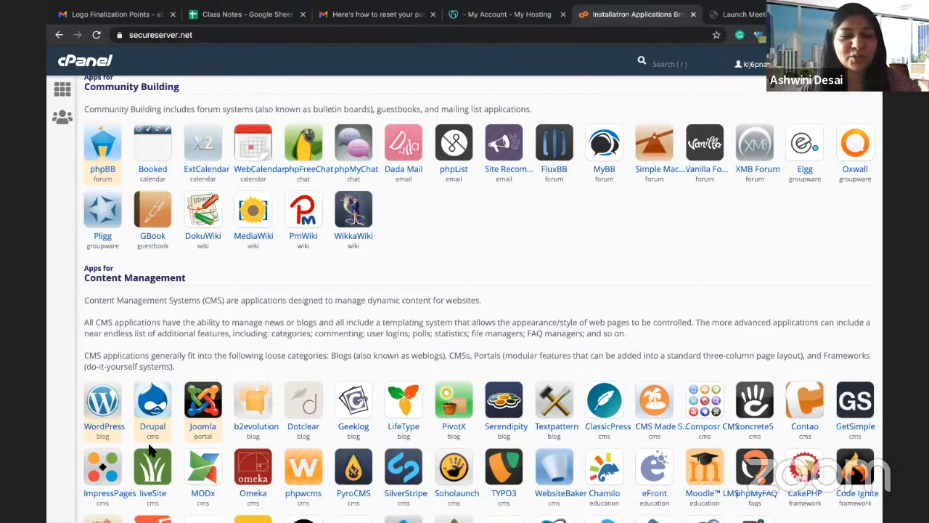
click(105, 405)
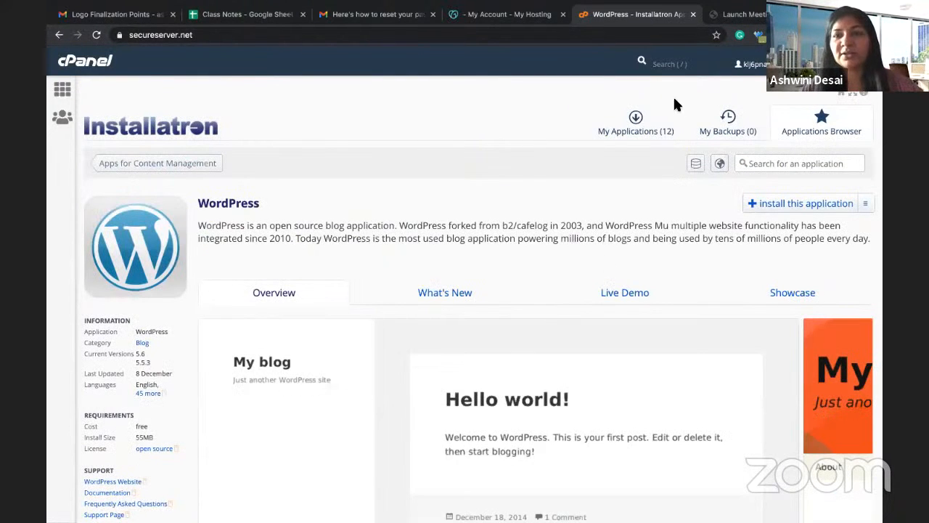
click(768, 204)
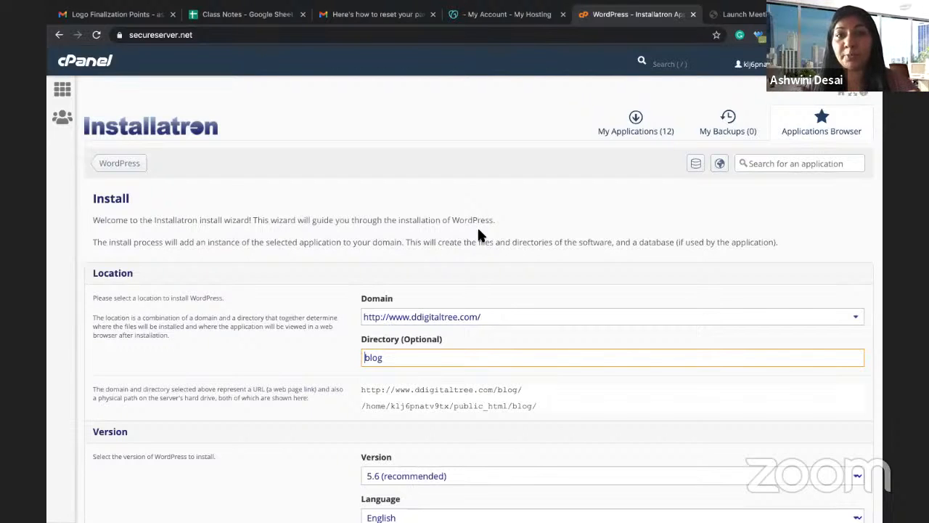
click(526, 316)
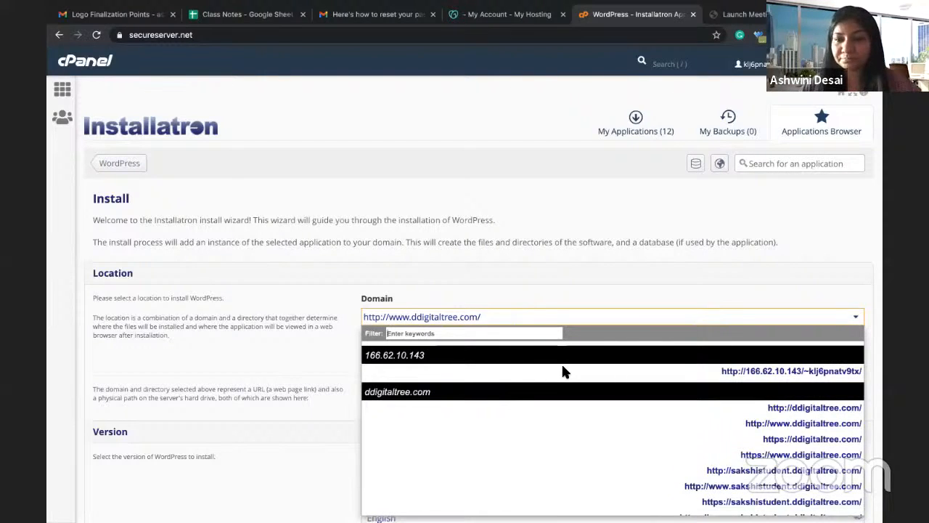
scroll(565, 372, down, 5)
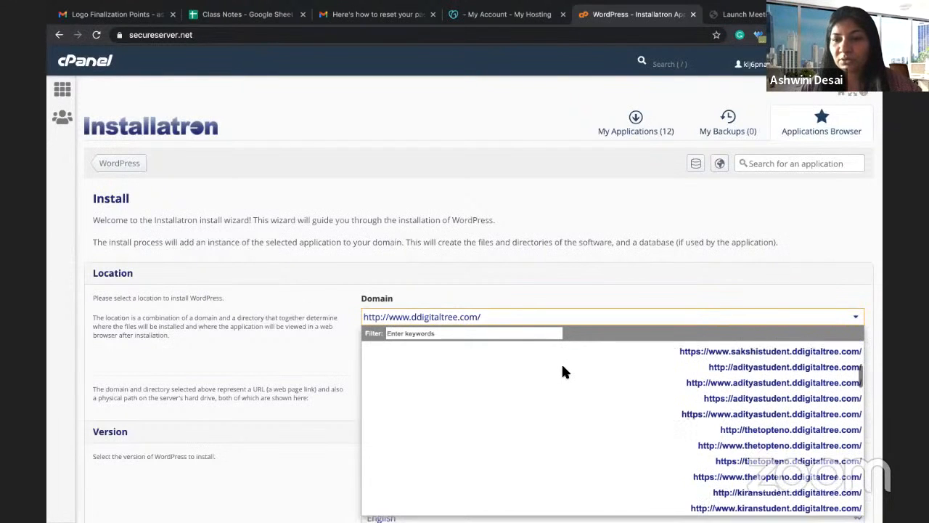
scroll(565, 372, down, 1)
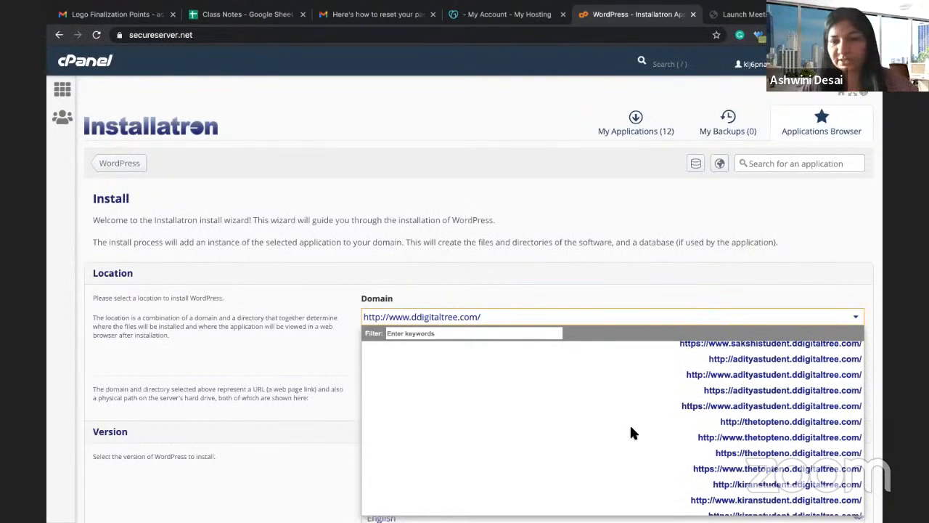
scroll(630, 429, down, 2)
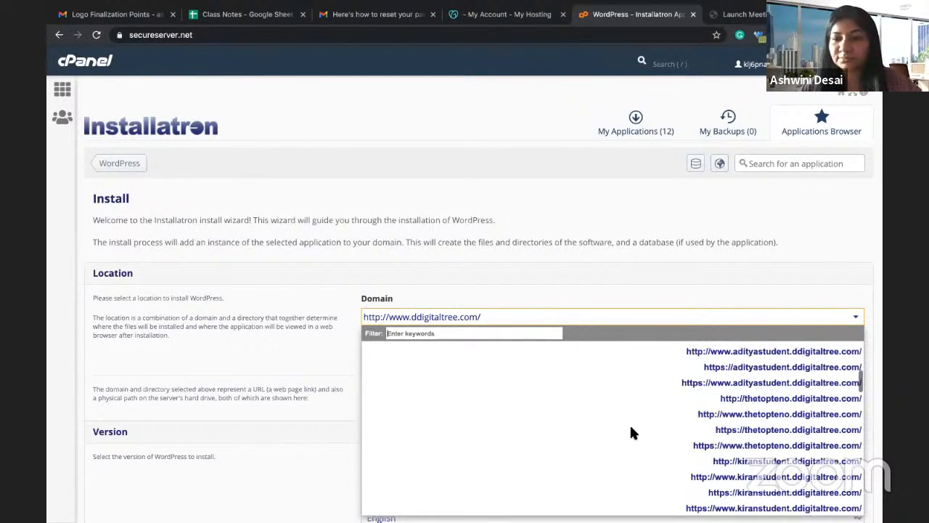
click(764, 430)
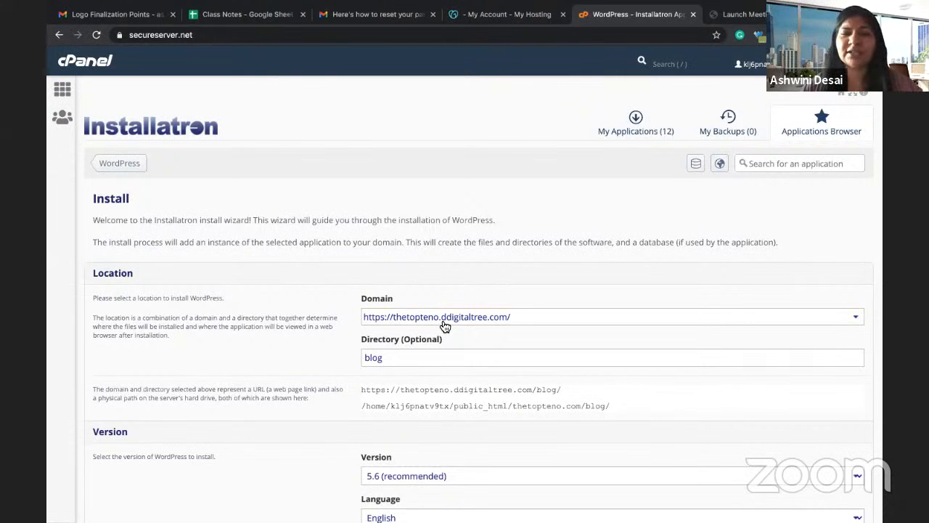
Step: Keep thetopteno.ddigitaltree.com as the domain and clear 'blog' from the install directory
click(445, 327)
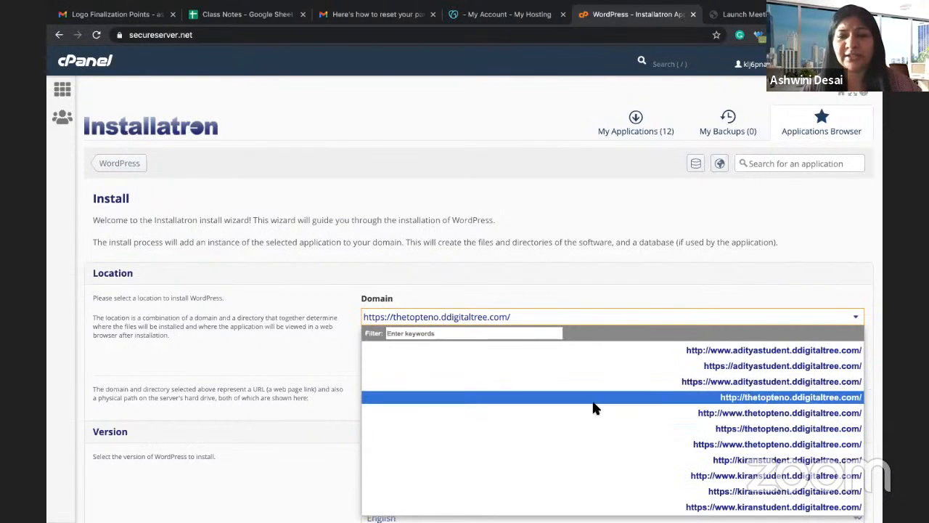
scroll(593, 408, down, 1)
scroll(593, 409, down, 10)
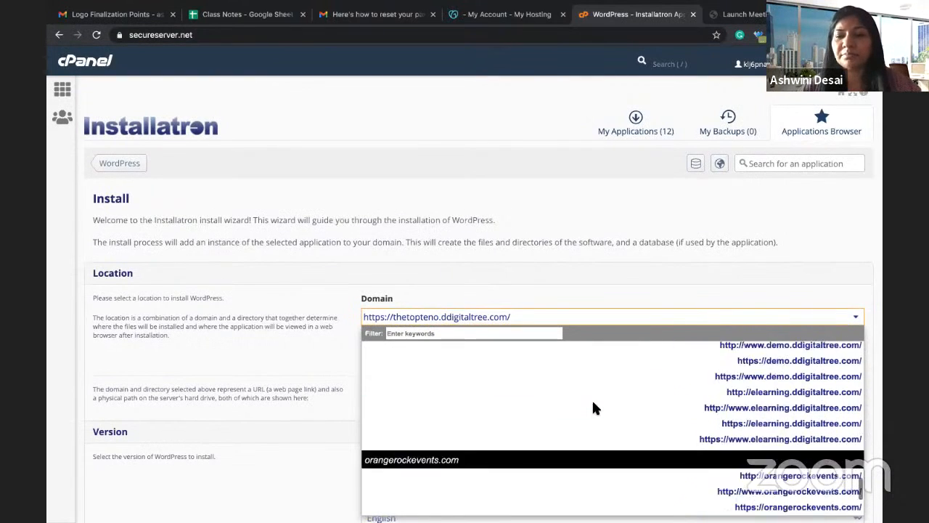
scroll(675, 424, up, 5)
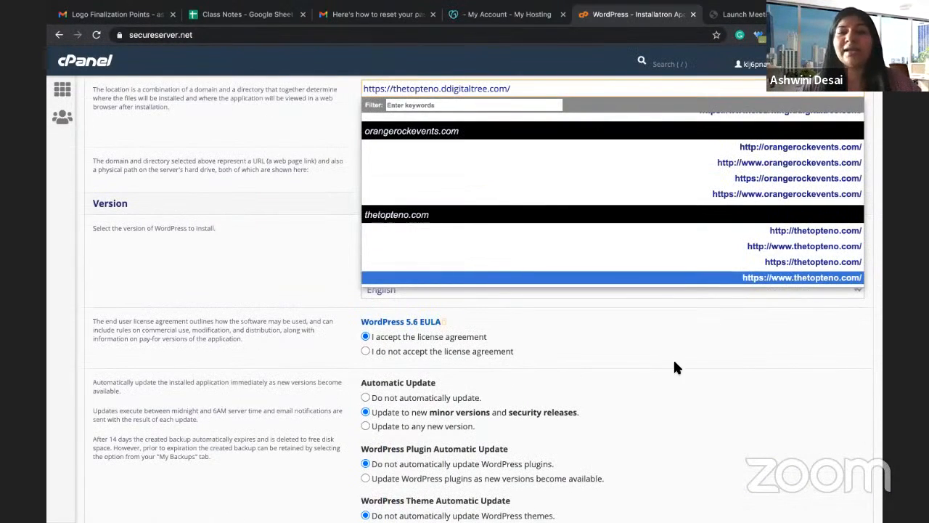
scroll(687, 363, up, 2)
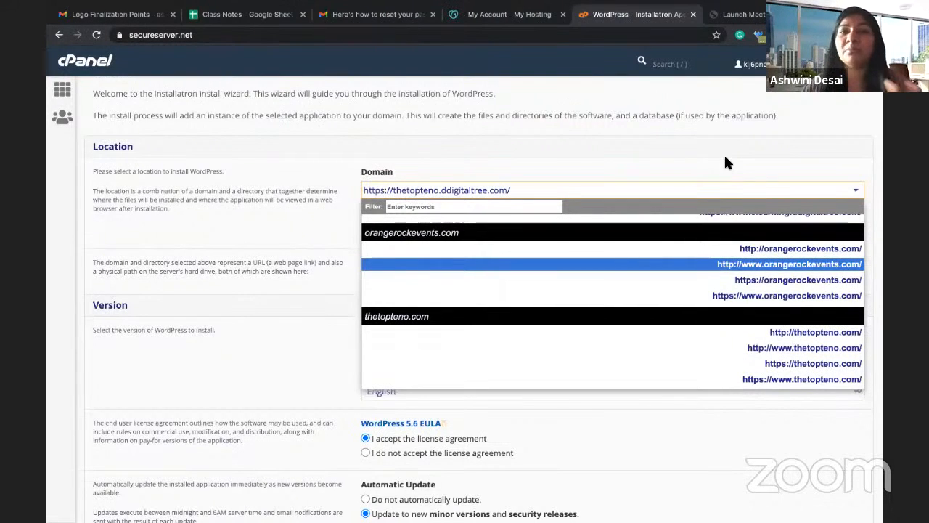
click(726, 161)
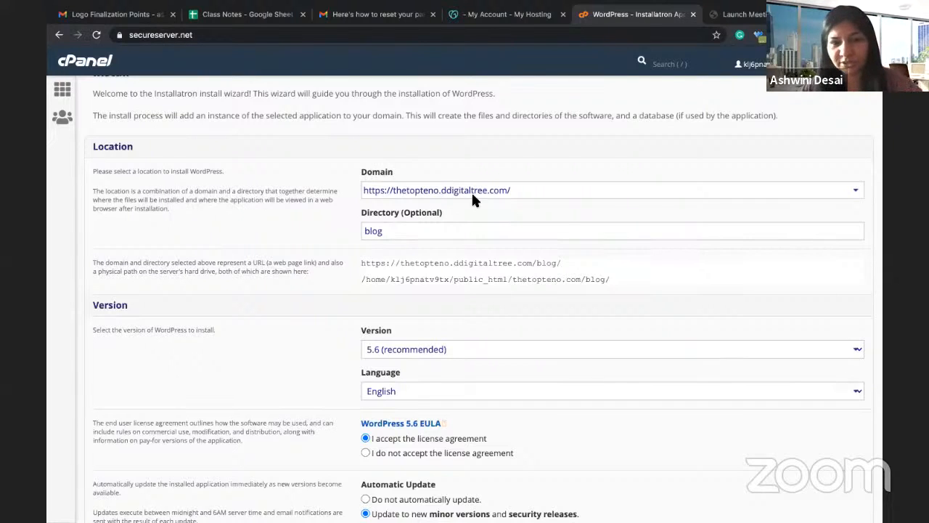
click(392, 229)
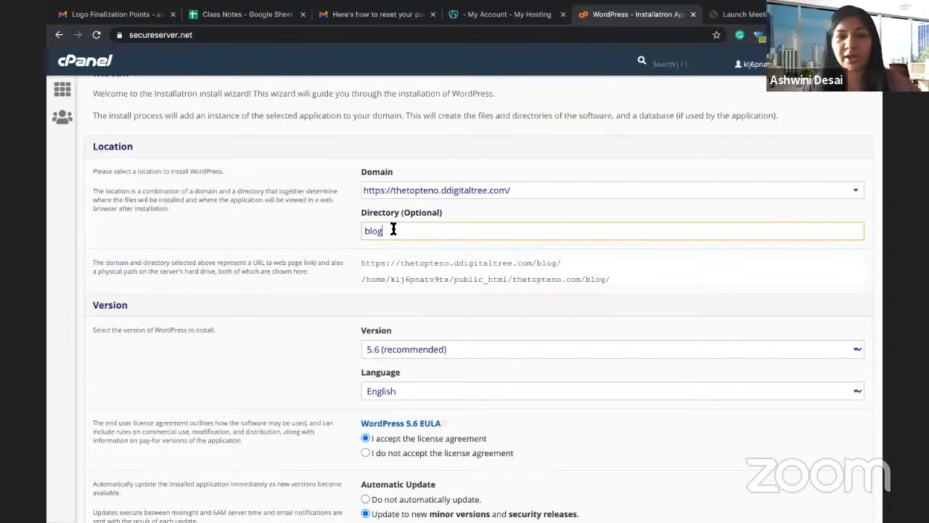
key(BackSpace)
key(BackSpace)
key(BackSpace)
key(BackSpace)
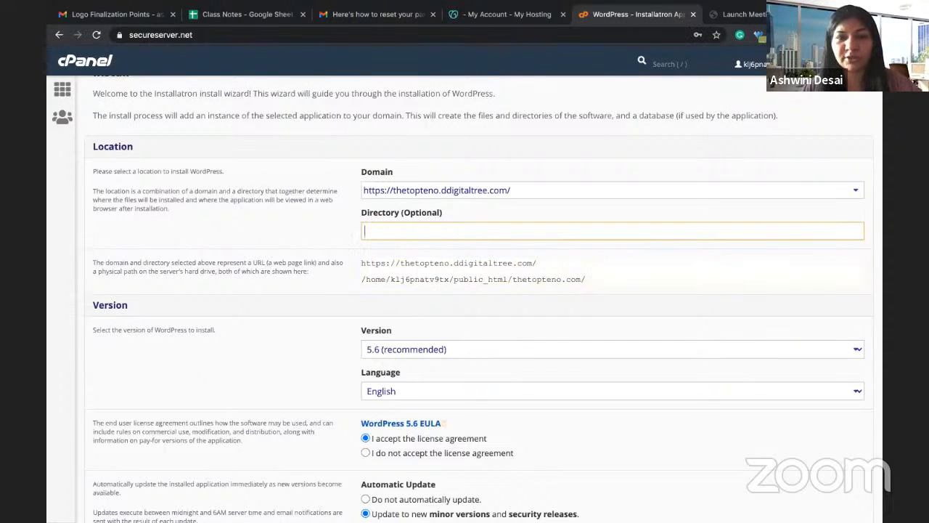
Step: Set the WordPress administrator username to 'admin'
scroll(320, 243, down, 3)
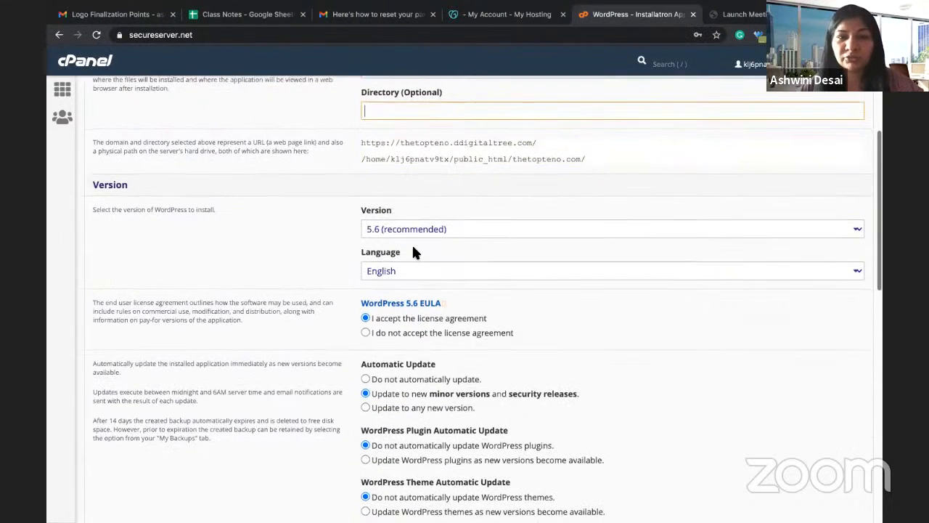
scroll(411, 243, down, 1)
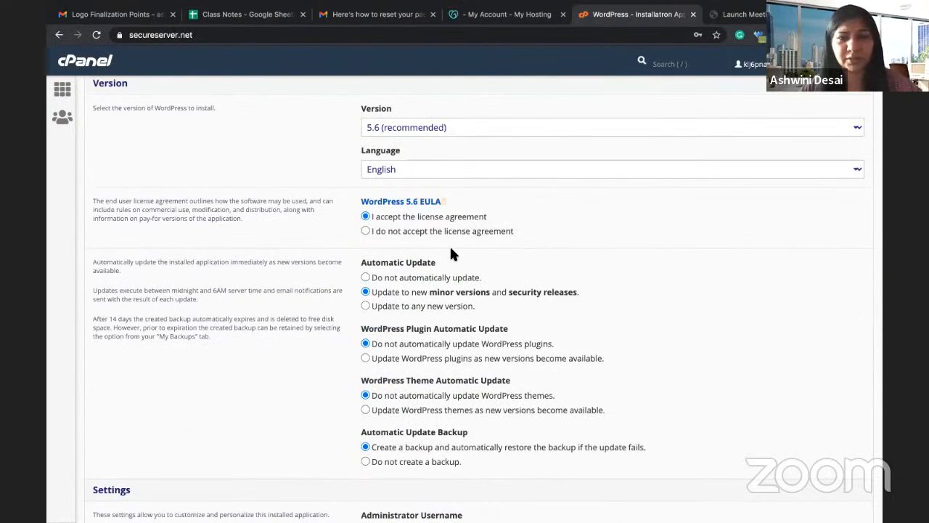
scroll(450, 252, down, 3)
scroll(449, 245, down, 3)
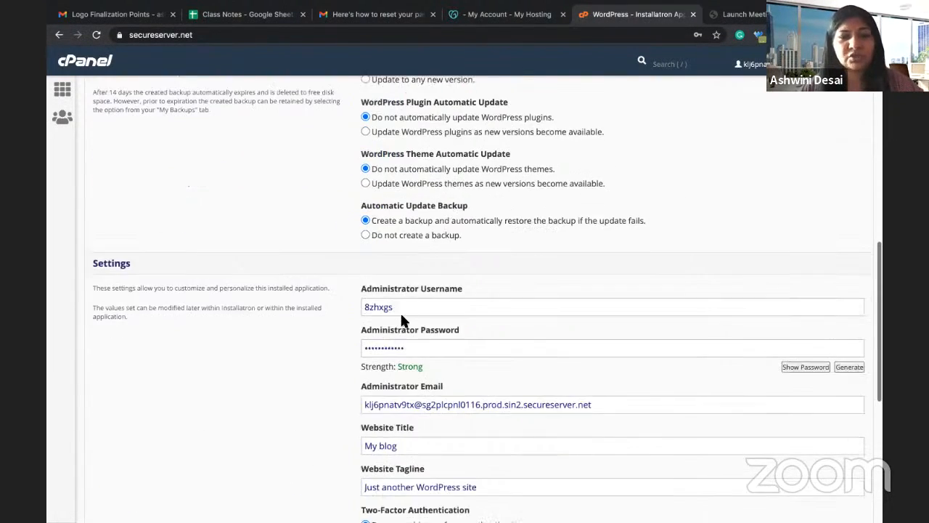
click(403, 310)
double_click(403, 310)
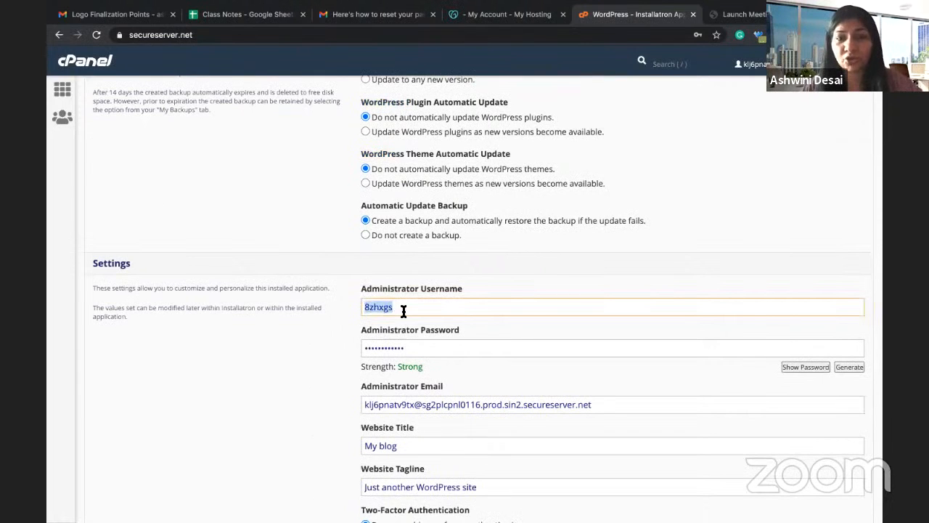
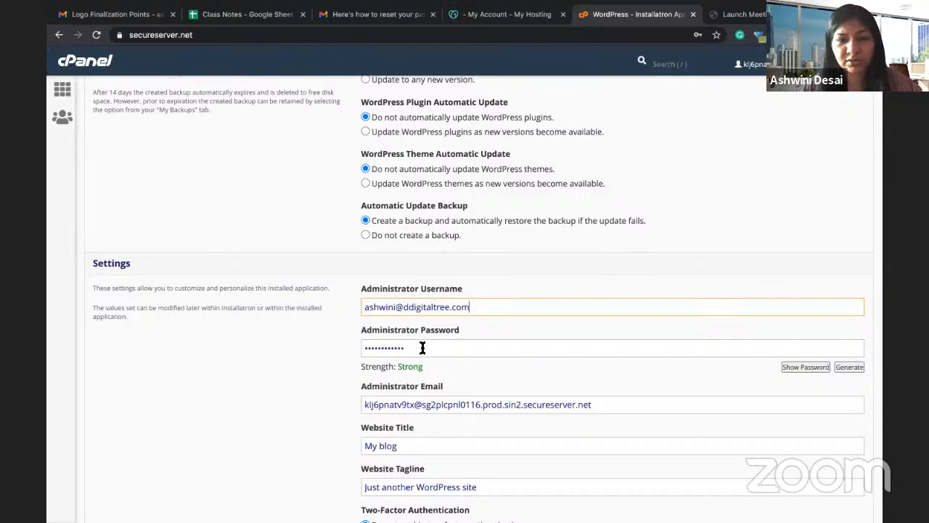
click(422, 348)
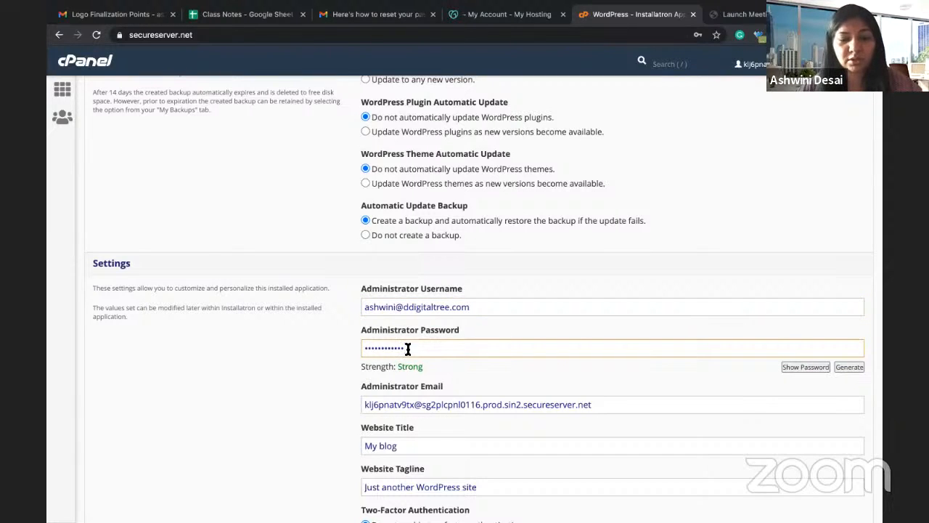
double_click(407, 349)
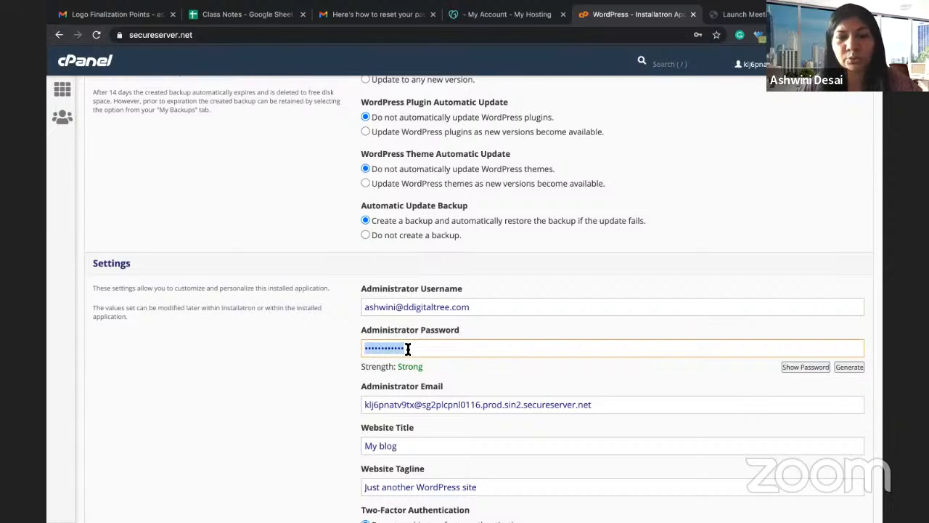
triple_click(422, 308)
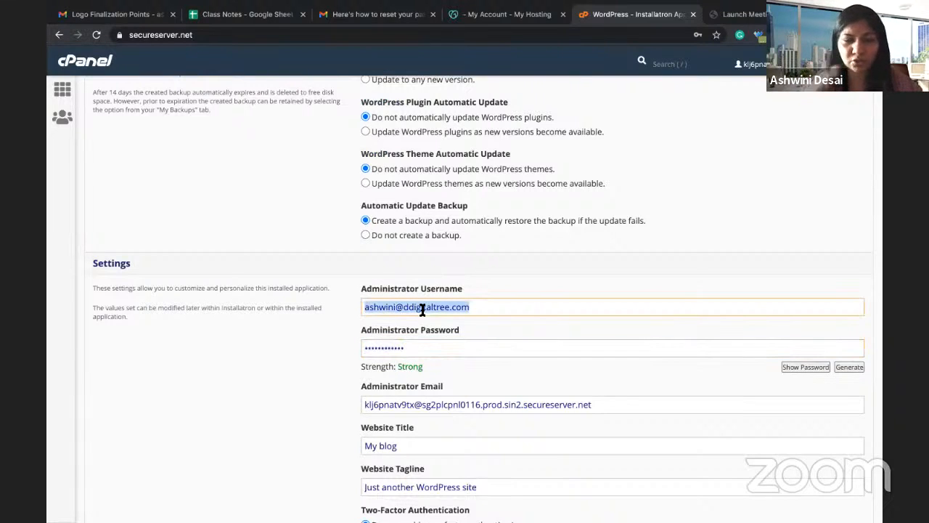
text(admin)
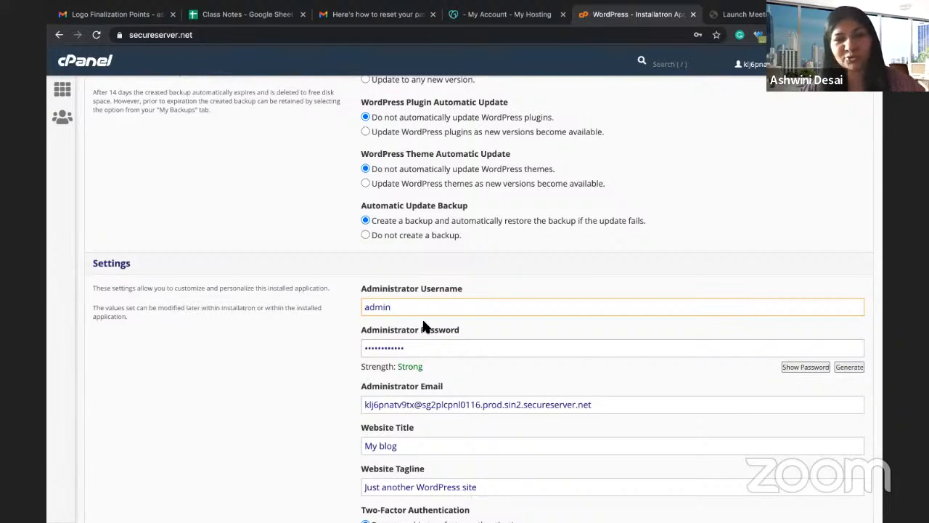
Step: Replace the administrator password with a new strong password
click(417, 351)
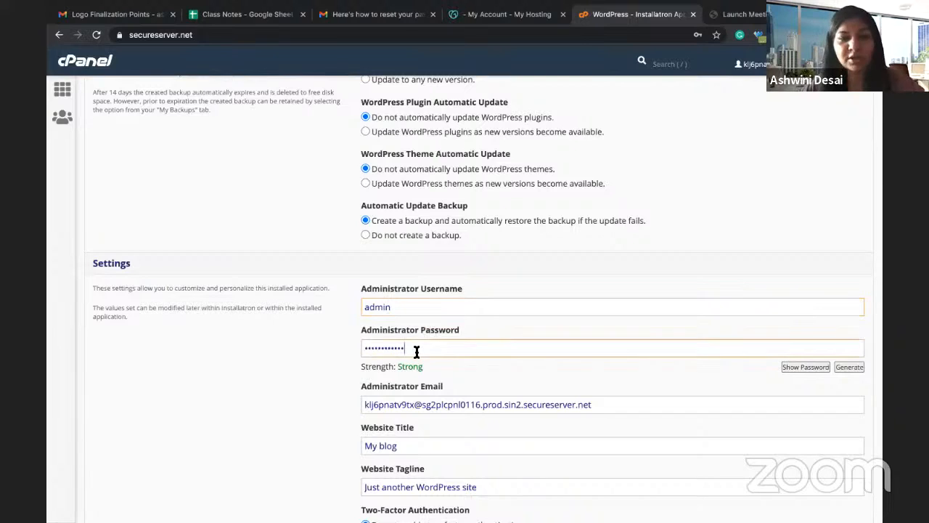
double_click(418, 352)
text(••)
key(BackSpace)
key(BackSpace)
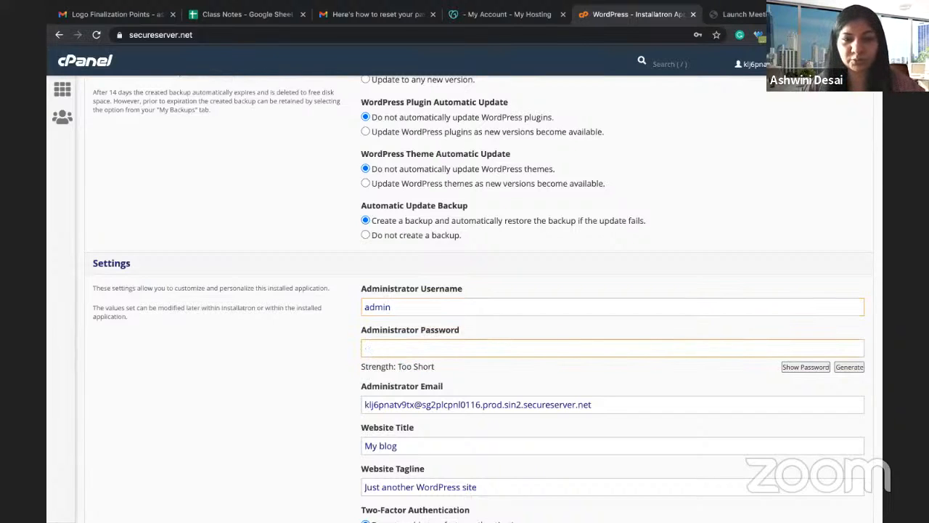
text(••••)
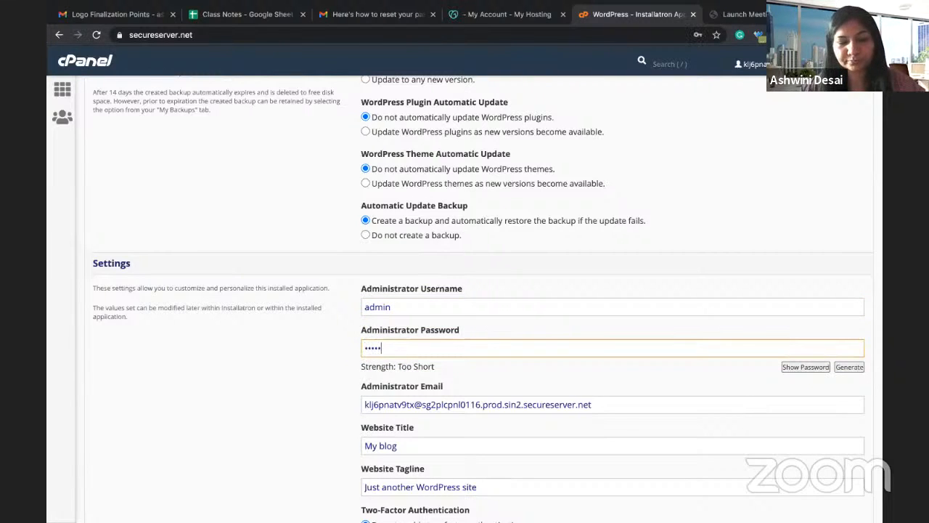
text(••••••)
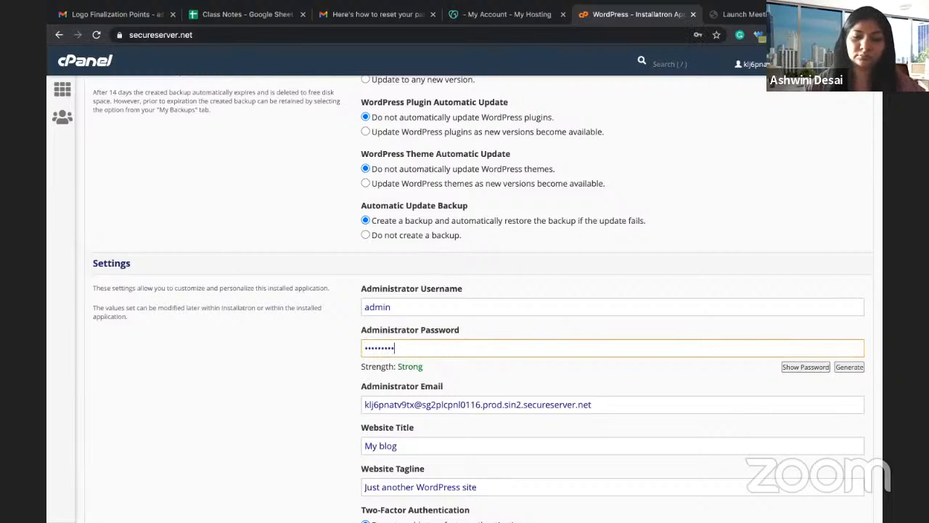
key(BackSpace)
key(BackSpace)
key(BackSpace)
key(BackSpace)
key(BackSpace)
key(BackSpace)
key(BackSpace)
key(BackSpace)
key(BackSpace)
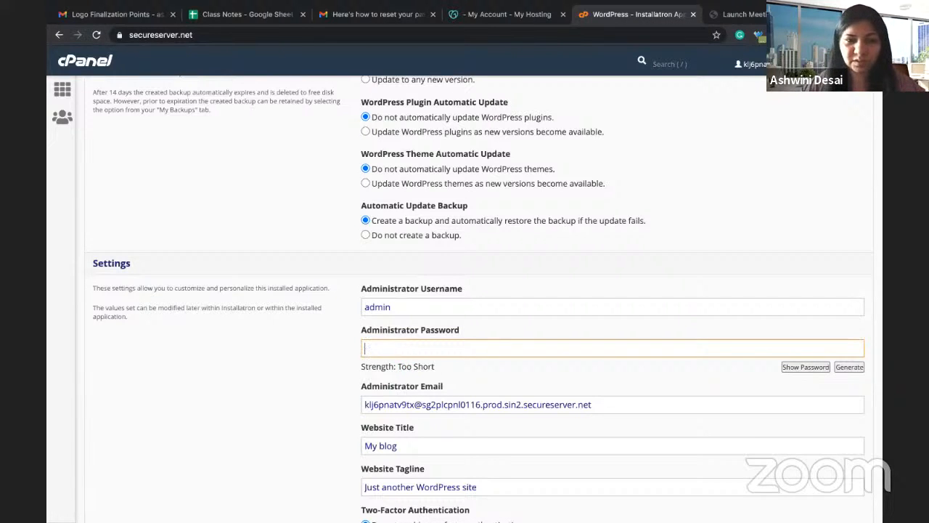
text(••••)
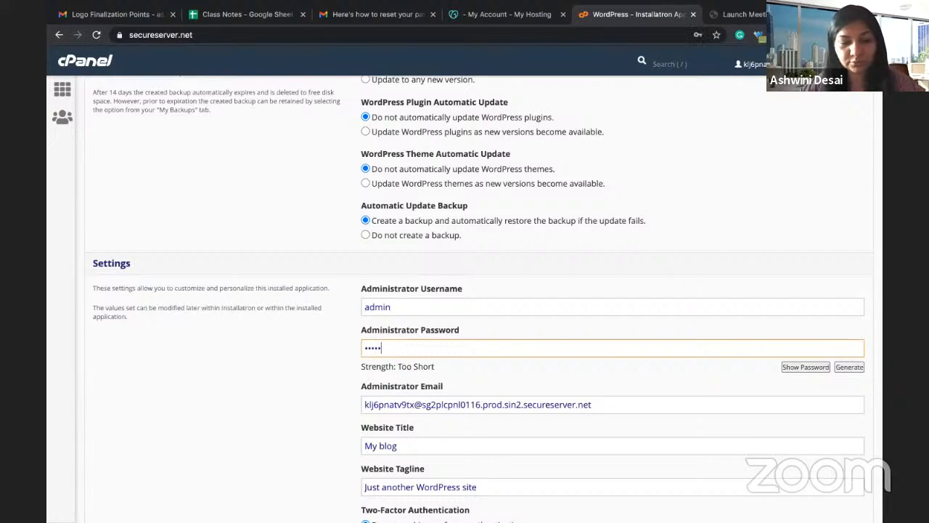
text(••••)
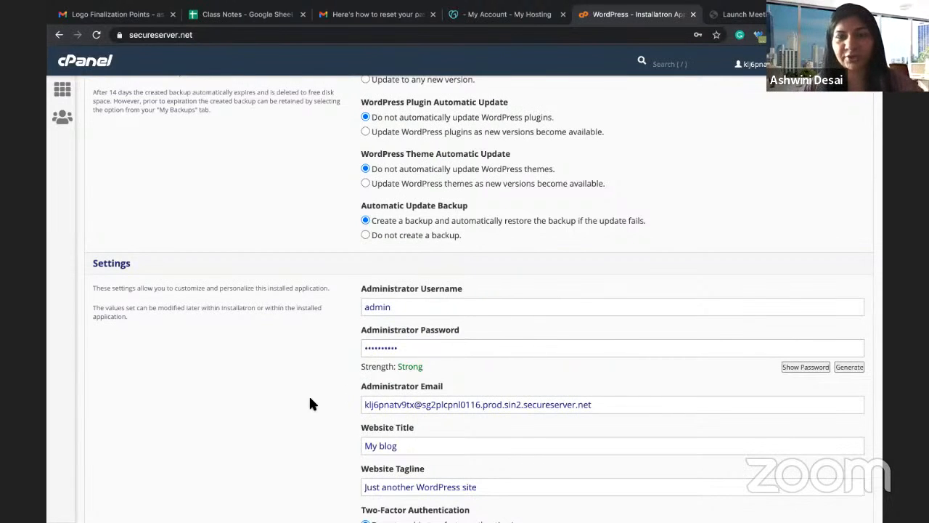
Step: Replace the administrator e-mail with the site owner's own address
scroll(309, 404, down, 3)
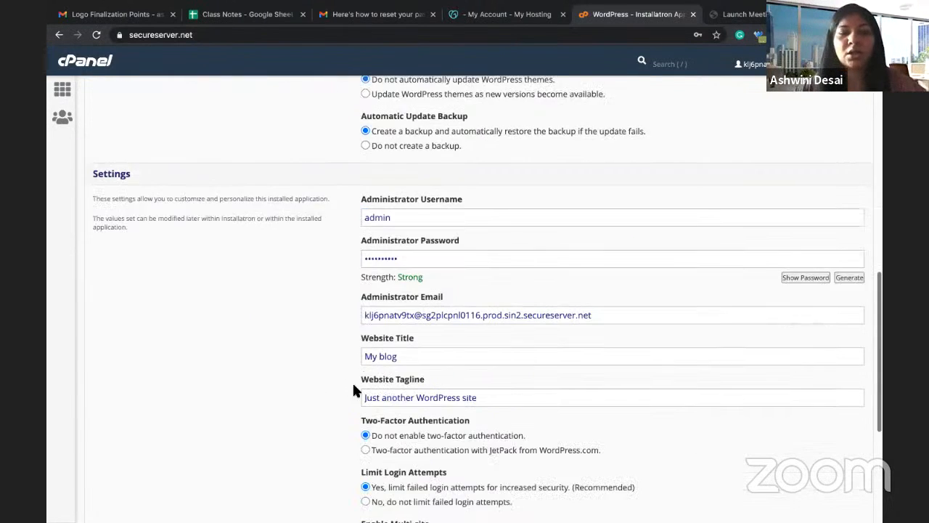
triple_click(412, 298)
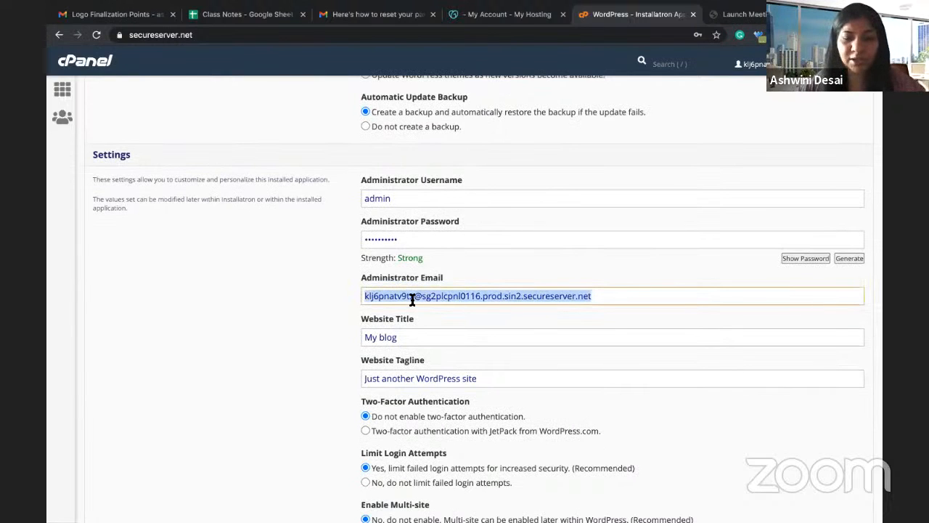
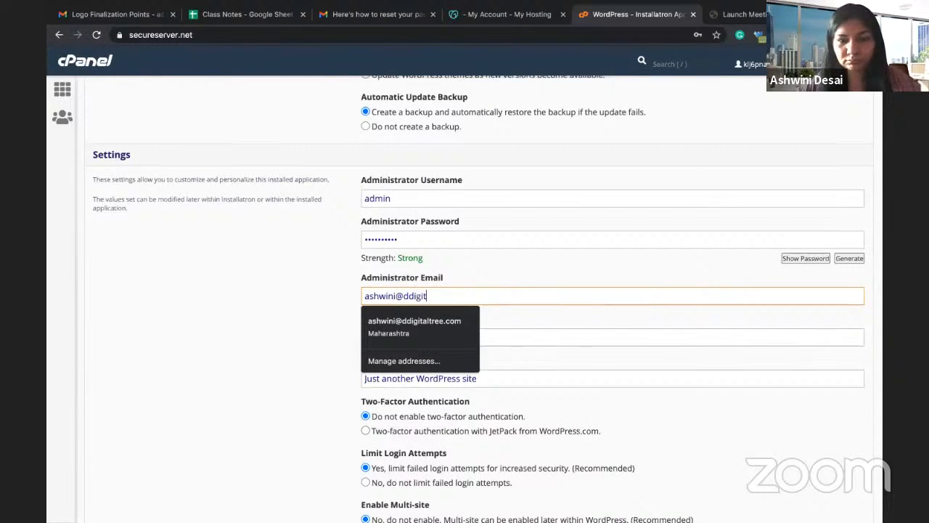
click(342, 316)
click(417, 337)
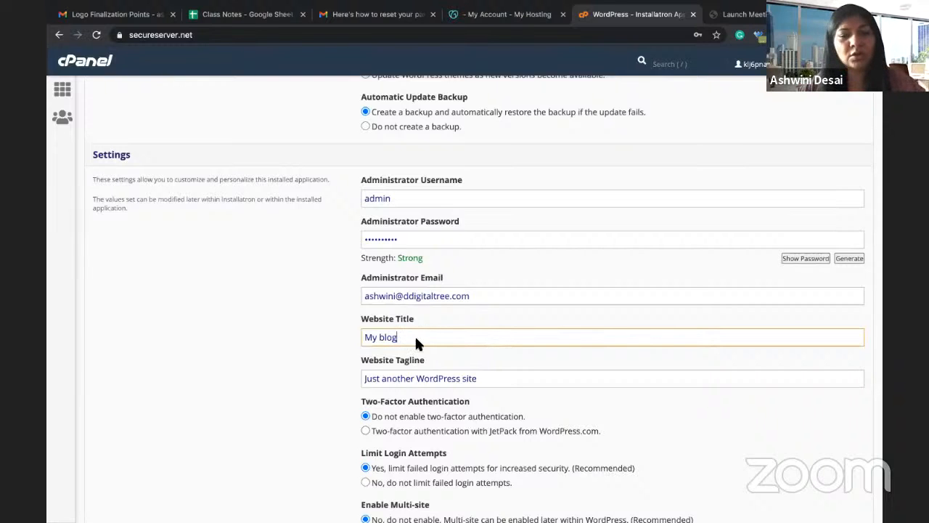
Step: Submit the WordPress installation from the bottom of the form
scroll(390, 370, down, 1)
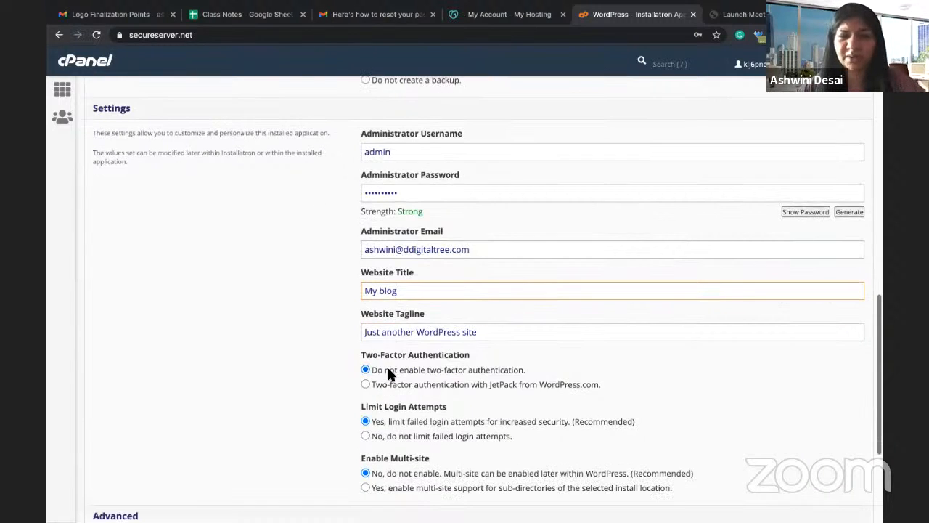
scroll(389, 371, down, 2)
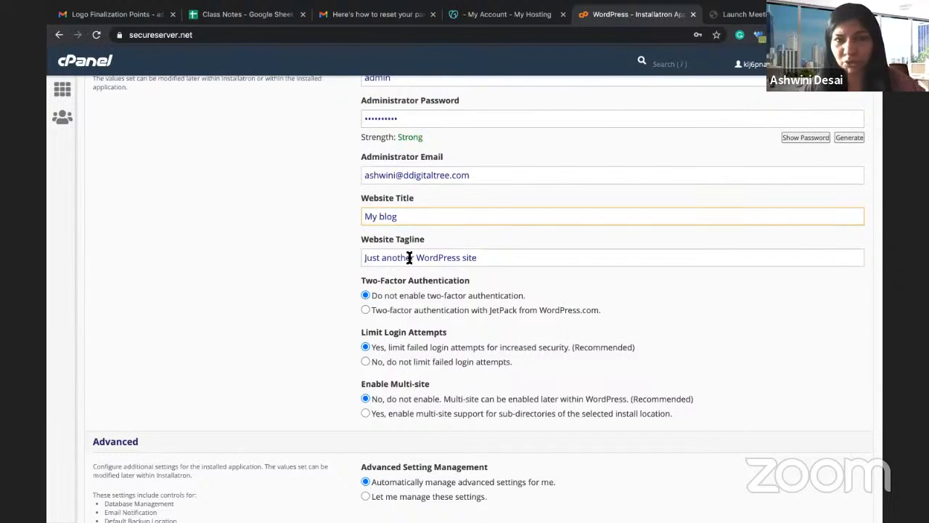
scroll(409, 258, down, 3)
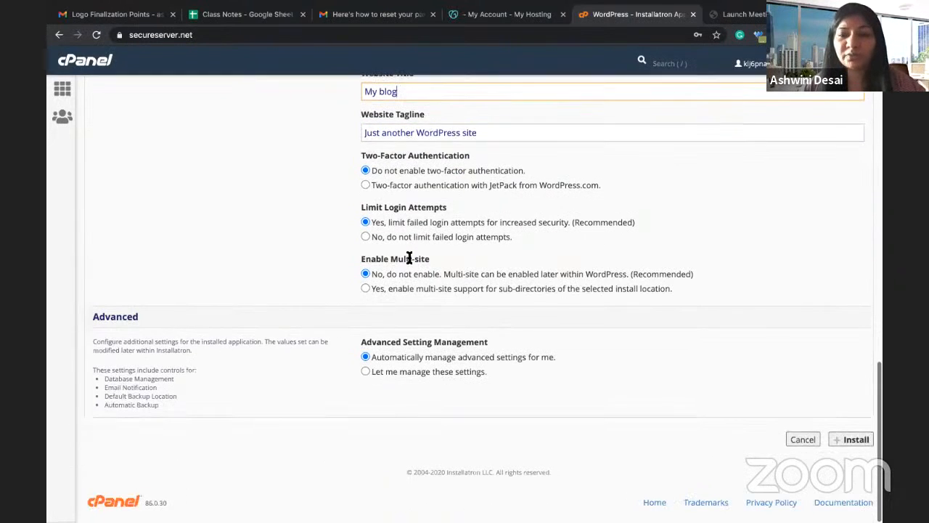
click(854, 440)
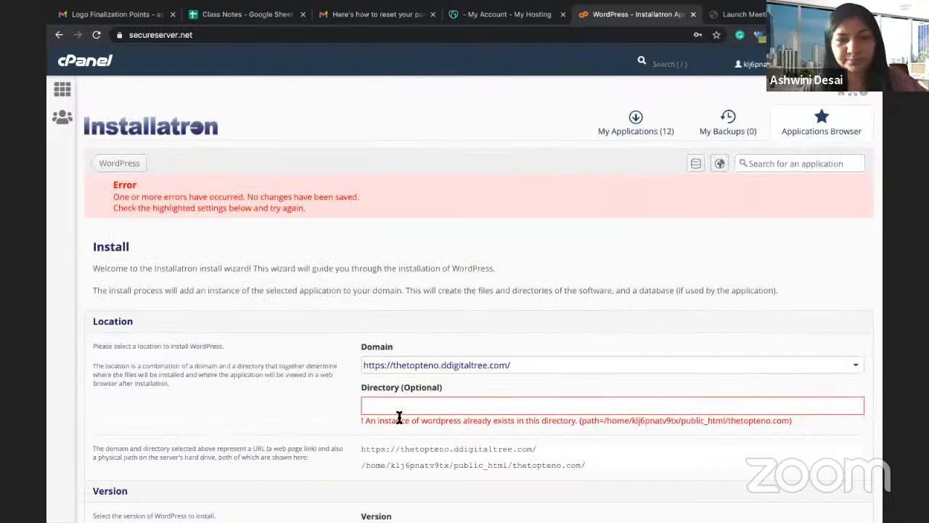
Step: Set the install directory to 'blog' and submit the WordPress installation again
click(391, 408)
text(blog)
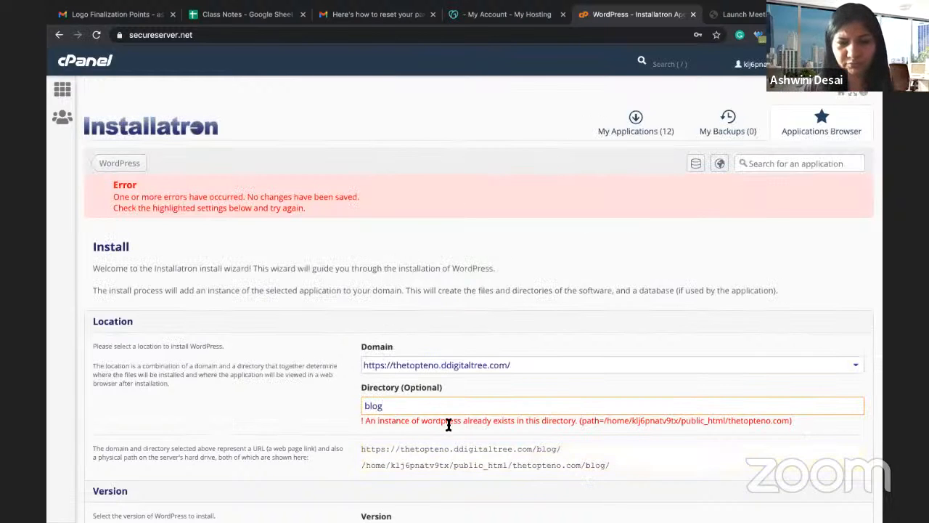
scroll(448, 421, down, 10)
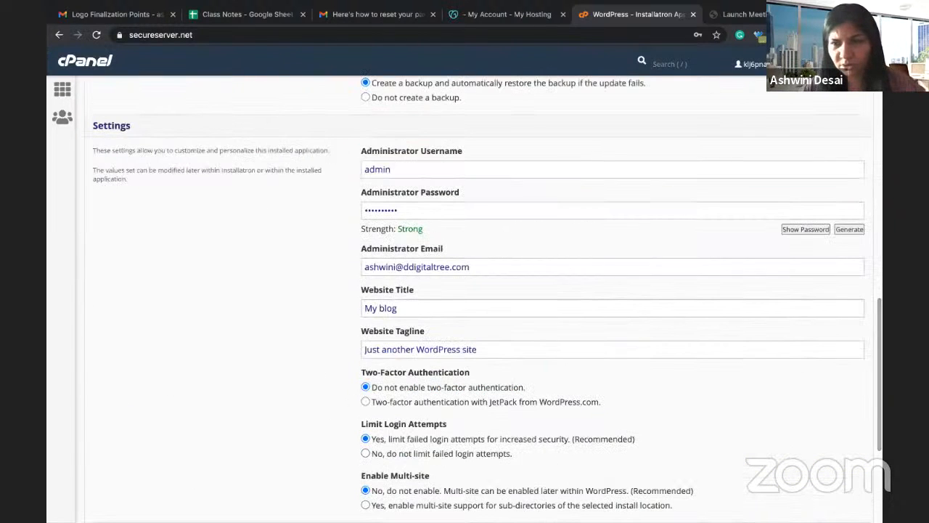
scroll(783, 436, down, 3)
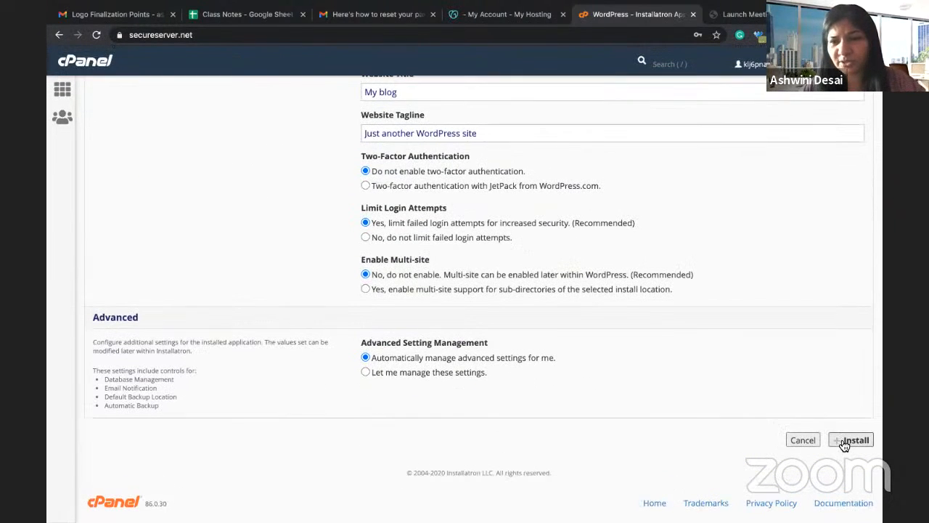
click(845, 438)
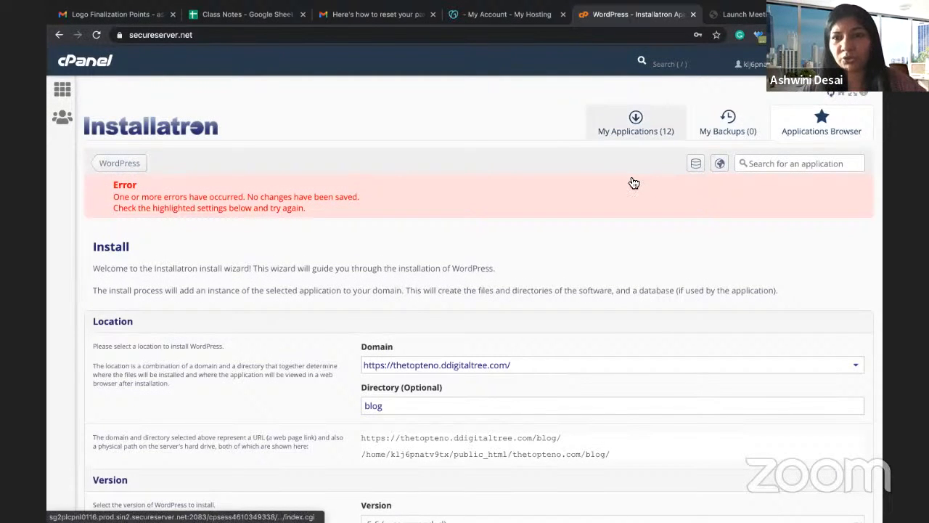
Step: Open a student site's wp-admin link from My Applications in a new tab
click(639, 138)
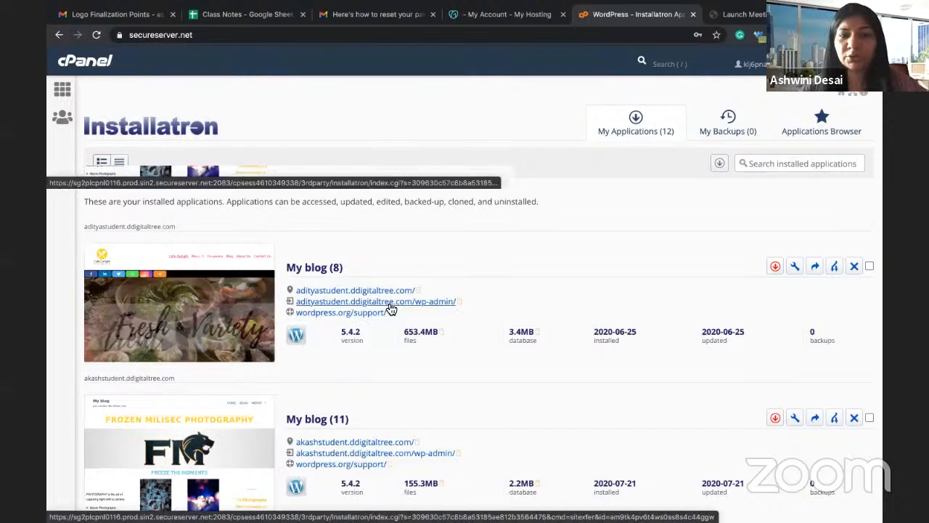
right_click(391, 310)
click(418, 308)
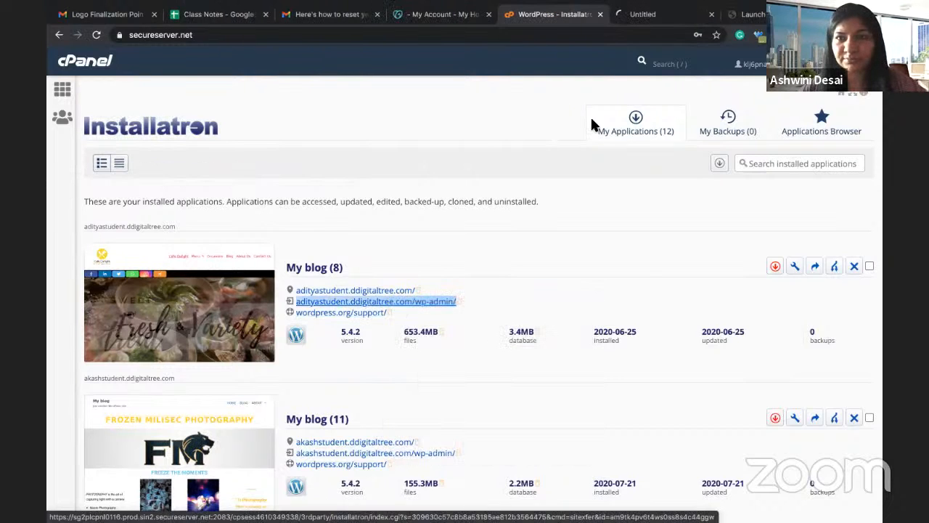
click(637, 19)
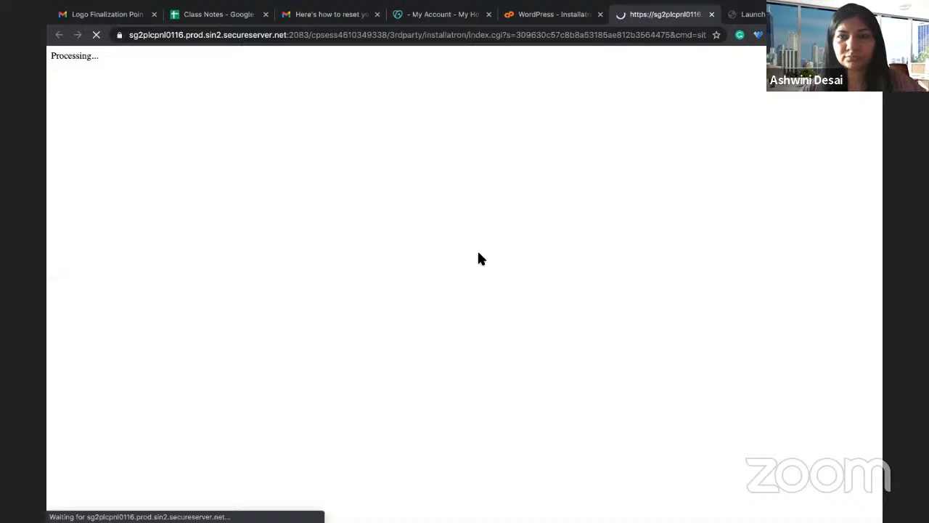
click(545, 15)
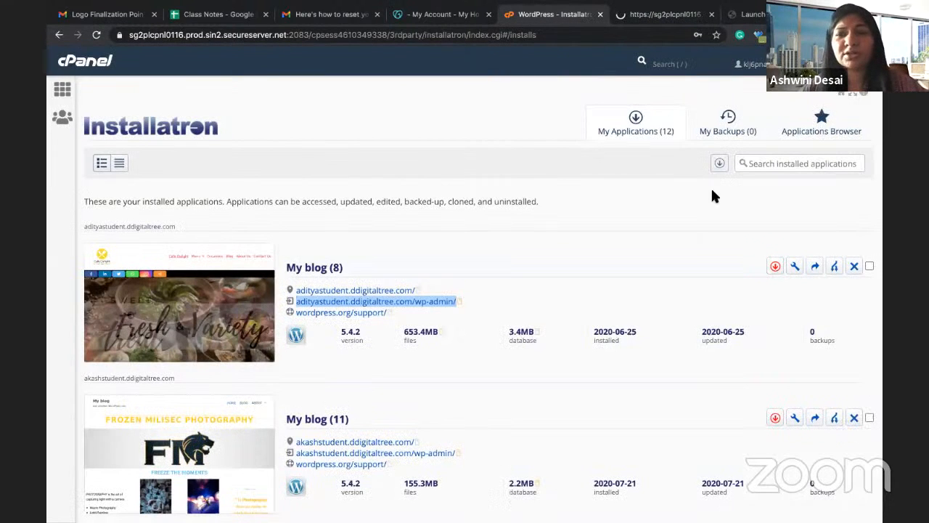
Step: Select the demo.ddigitaltree.com site address and its wp-admin link in the applications list
scroll(829, 140, down, 6)
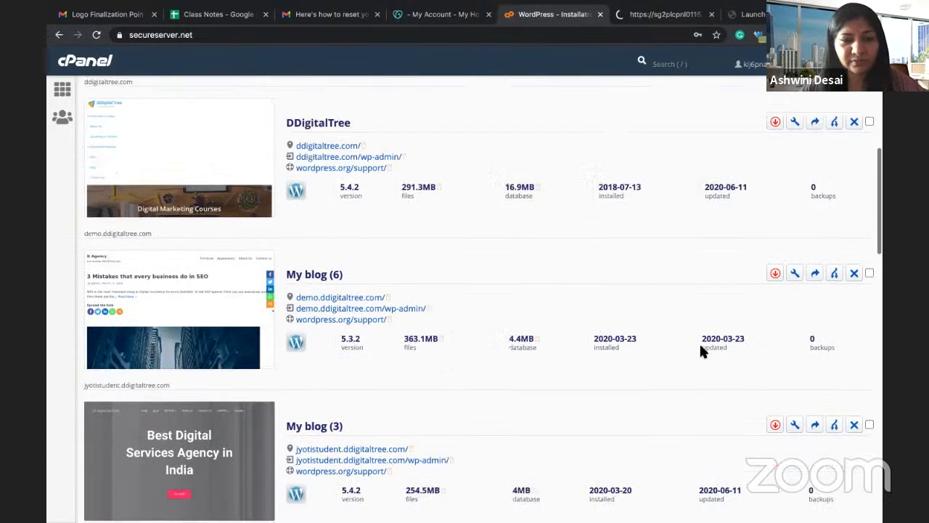
scroll(700, 349, down, 3)
scroll(700, 349, down, 7)
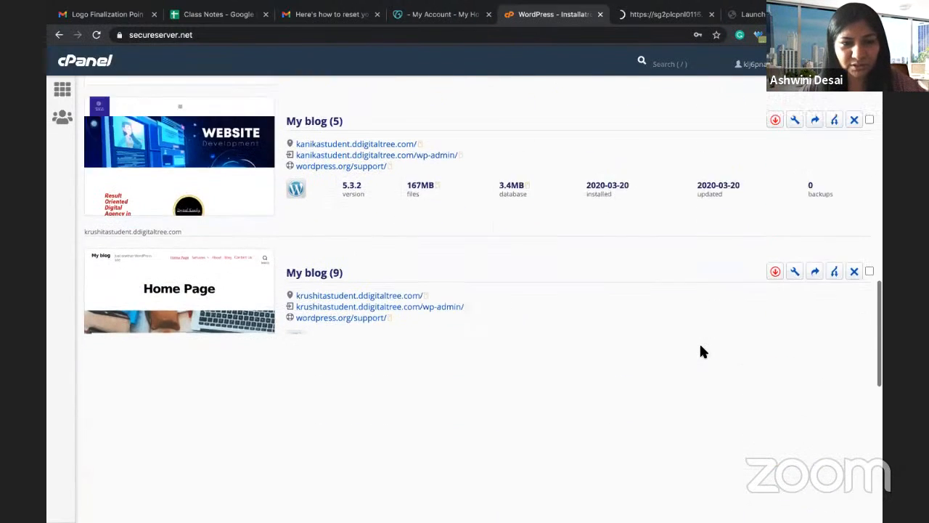
scroll(701, 352, down, 4)
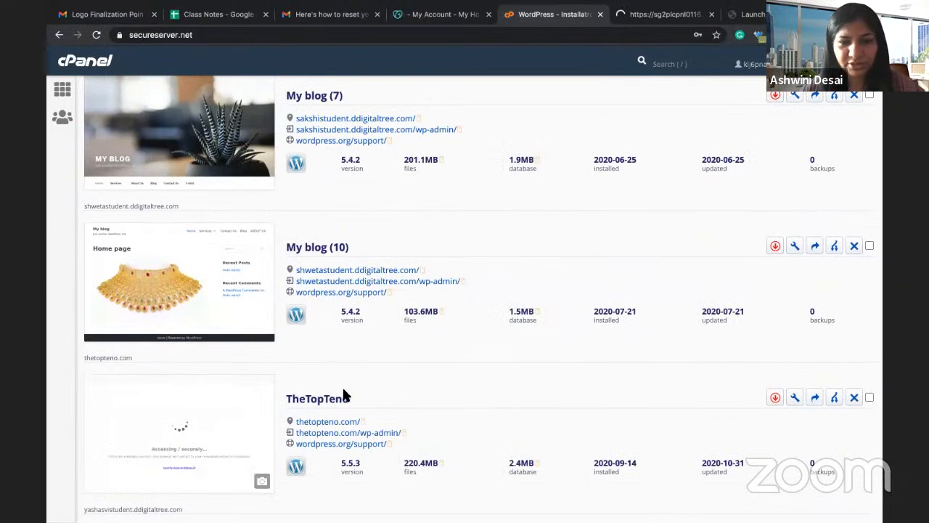
scroll(344, 395, down, 1)
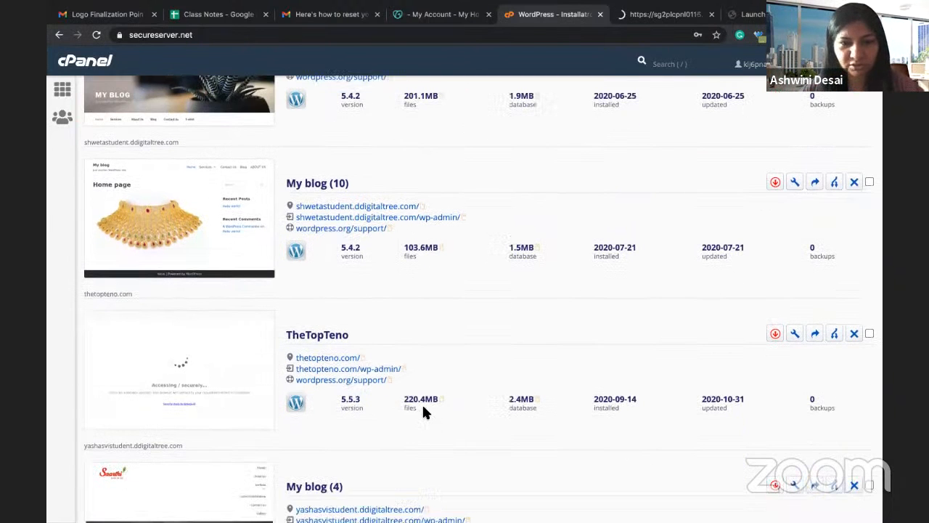
scroll(424, 412, down, 3)
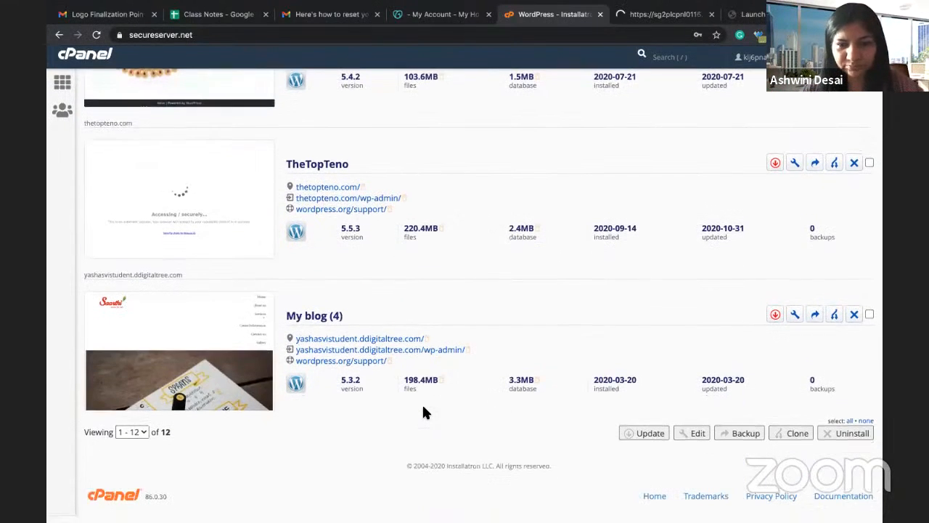
scroll(424, 413, up, 8)
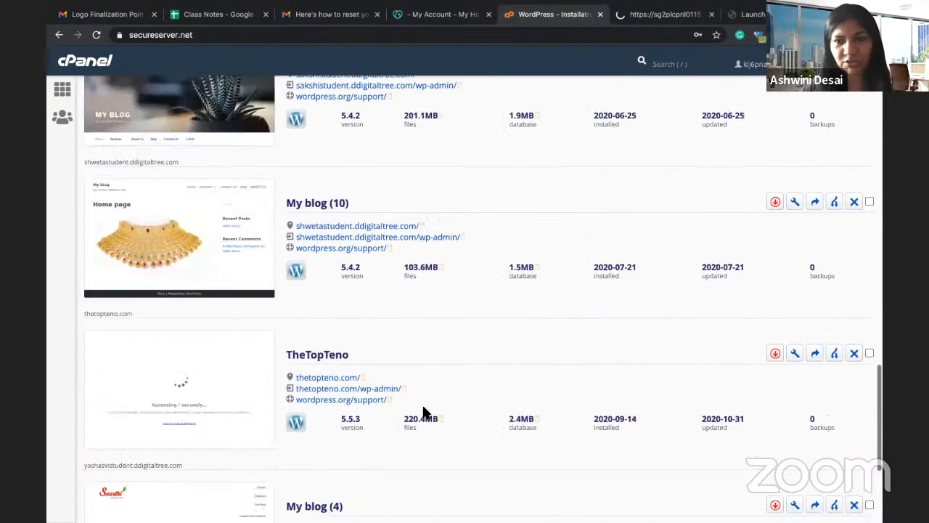
scroll(425, 412, up, 10)
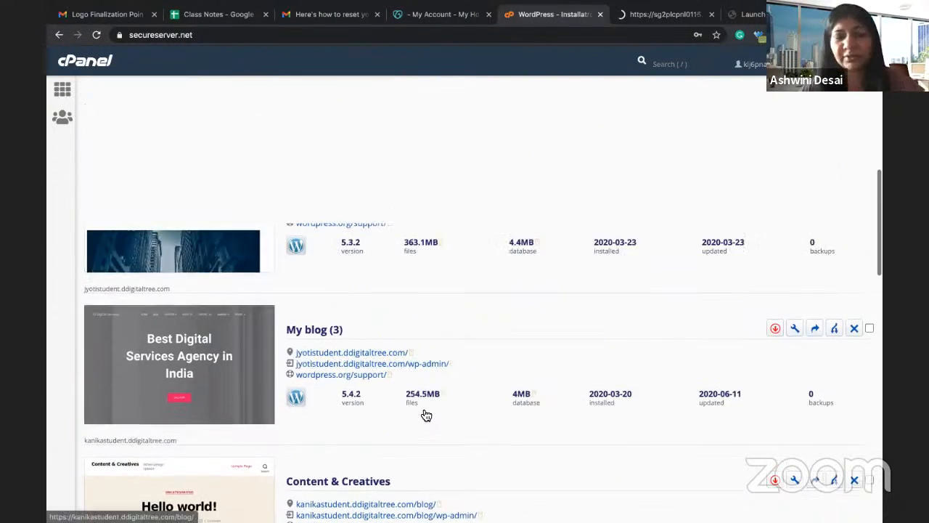
scroll(424, 412, up, 1)
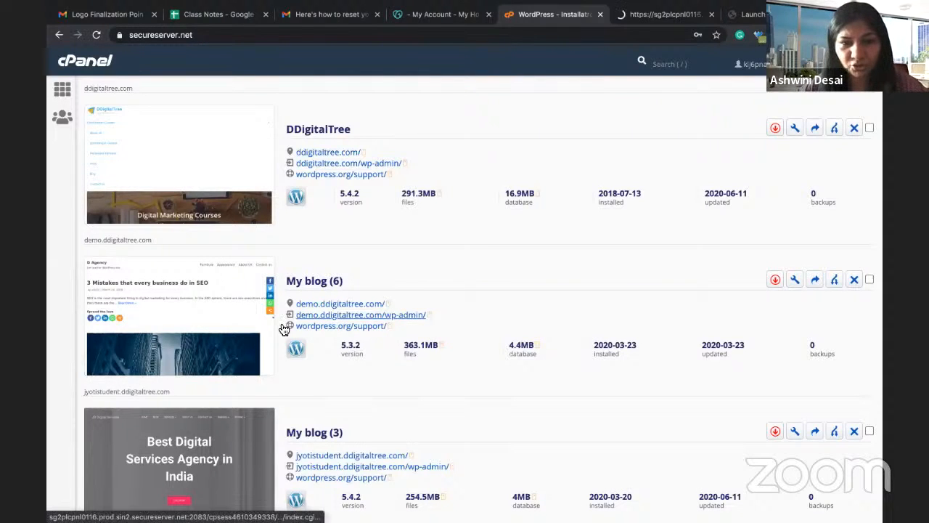
drag(284, 290, 426, 314)
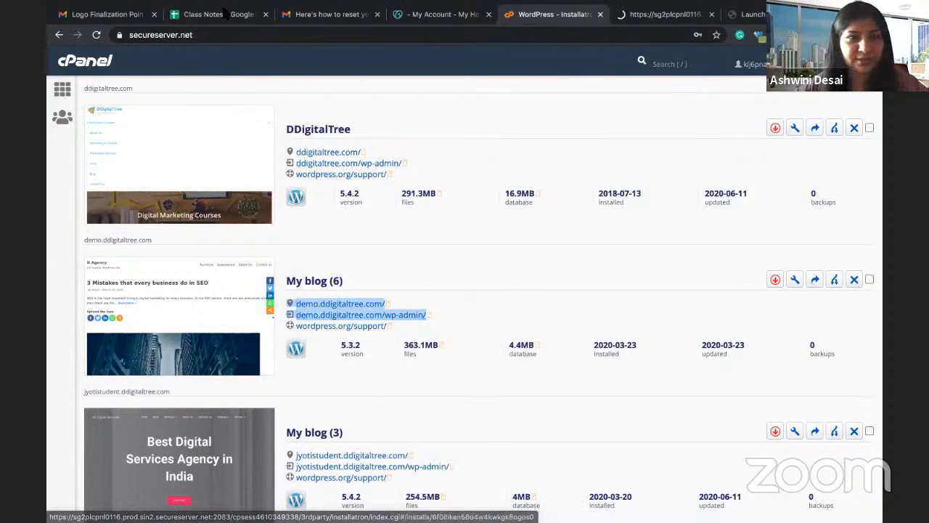
Step: Paste the demo site's address and wp-admin URL into Class Notes J4–J5, then select the admin URL
click(225, 14)
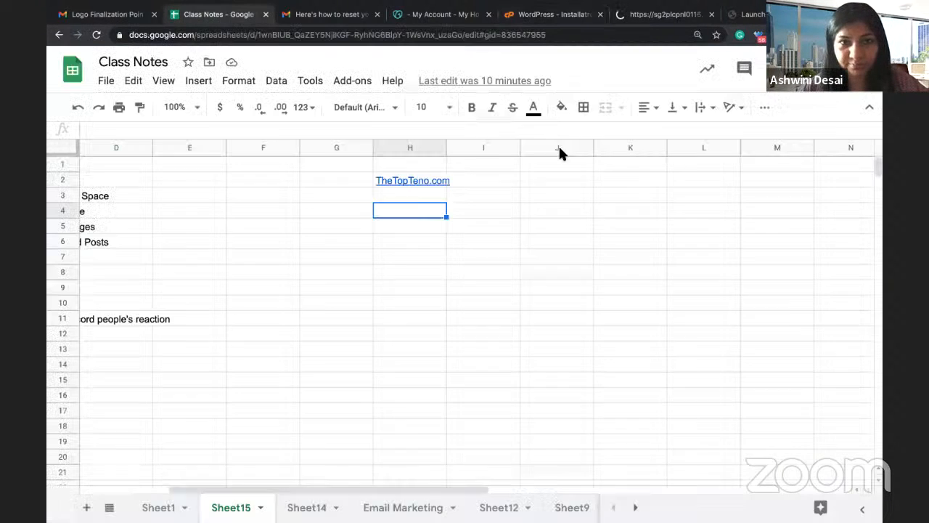
click(500, 214)
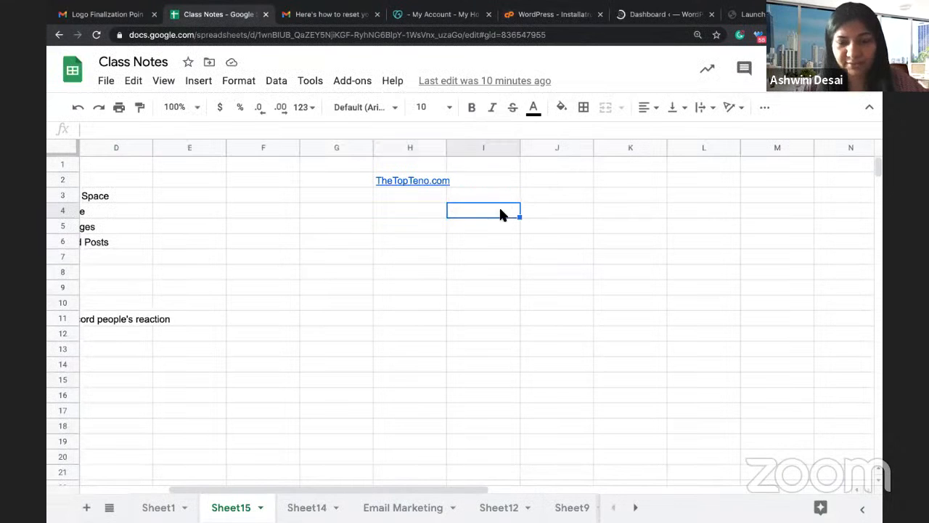
text(□	demo.ddigitaltree.com/ □	demo.ddigitaltree.com/wp-admin/)
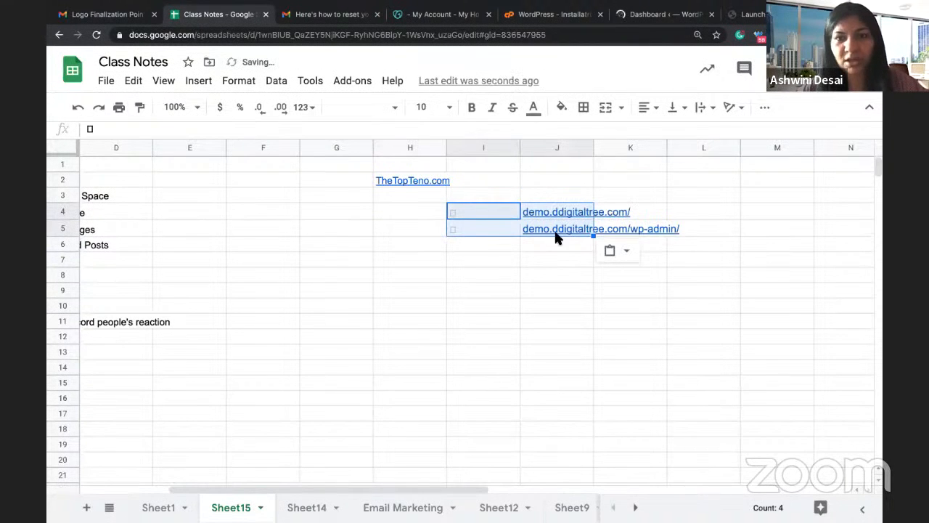
click(524, 258)
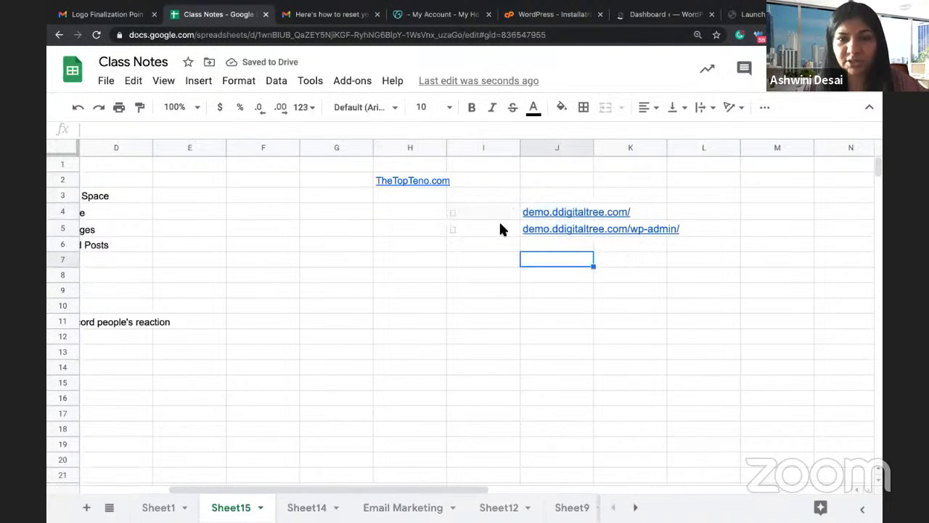
click(500, 228)
key(Right)
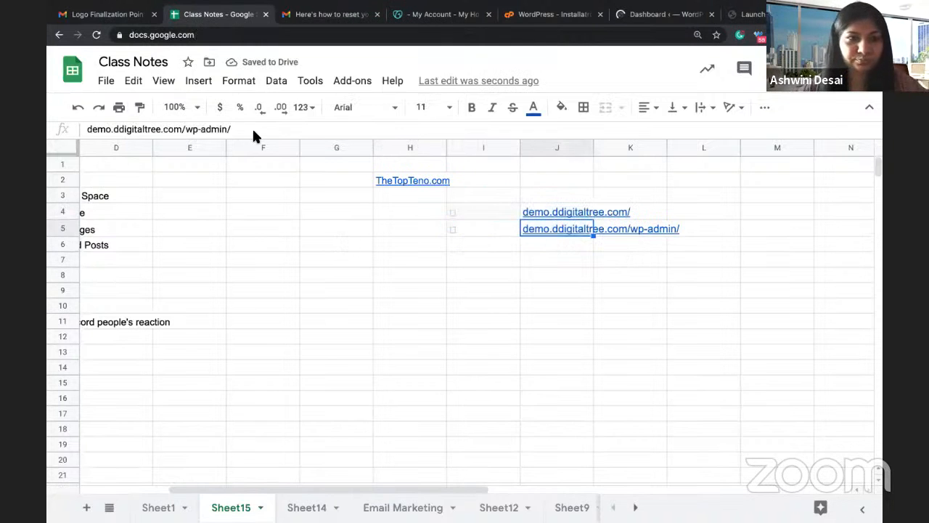
drag(232, 129, 76, 128)
key(ctrl+c)
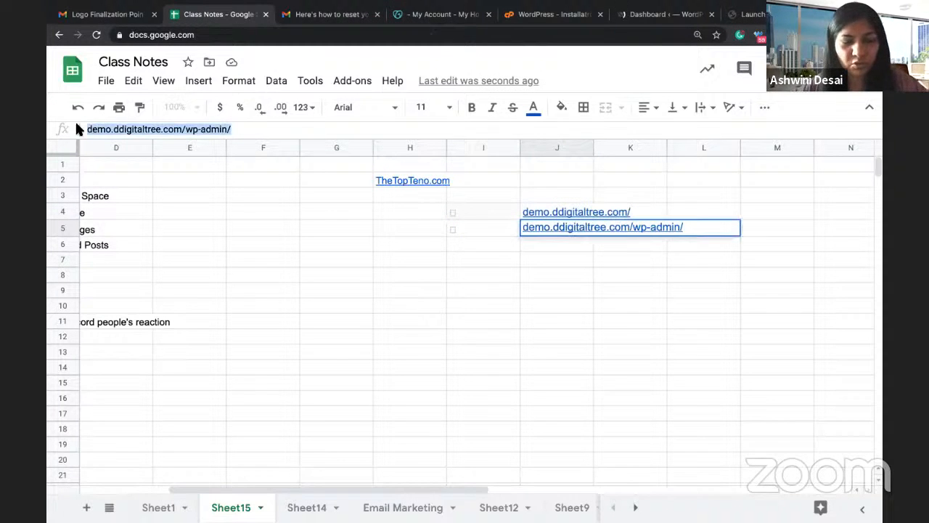
Step: Load the demo site's wp-admin address in the Dashboard tab
click(668, 14)
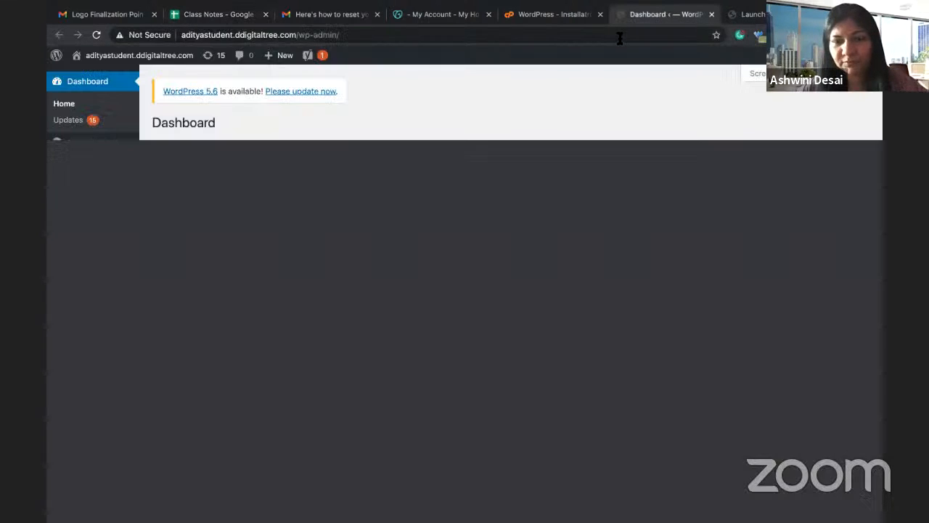
click(618, 34)
key(ctrl+v)
key(Return)
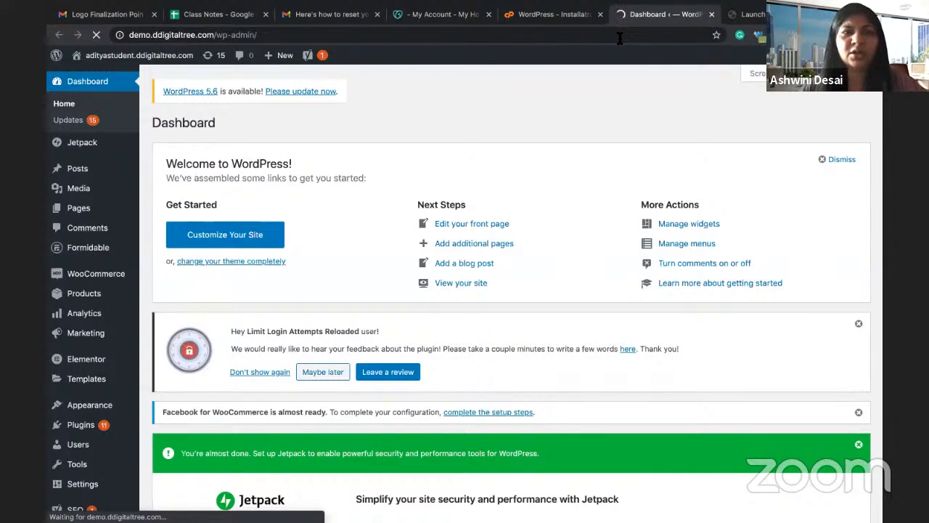
Step: Open thetopteno.com's front page from the address bar
click(241, 13)
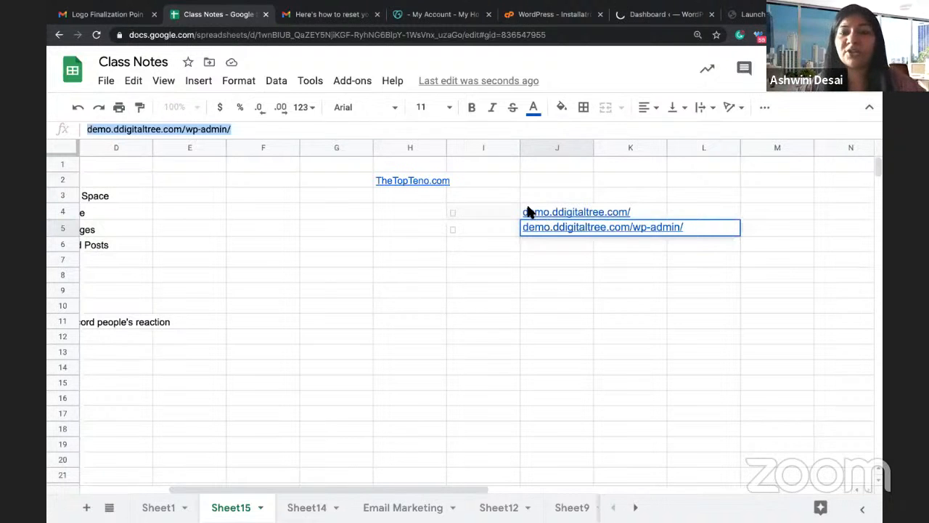
click(645, 16)
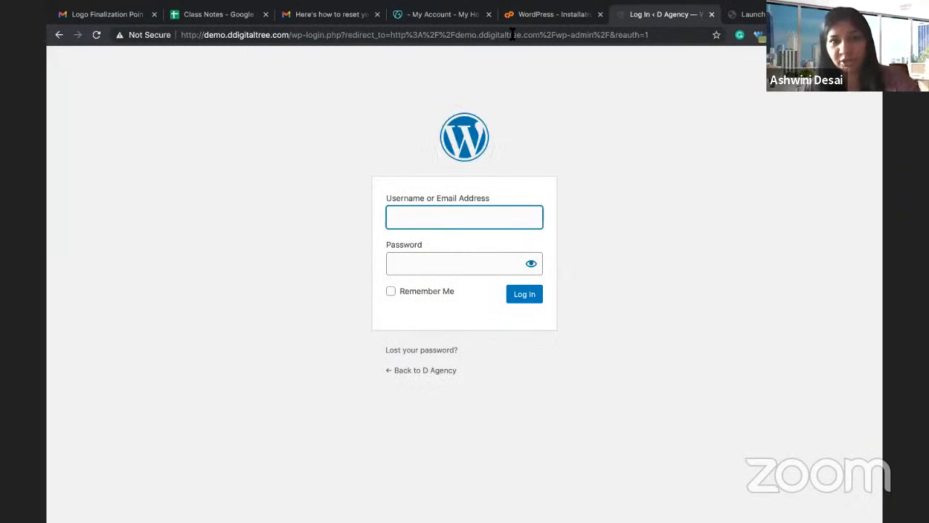
click(513, 35)
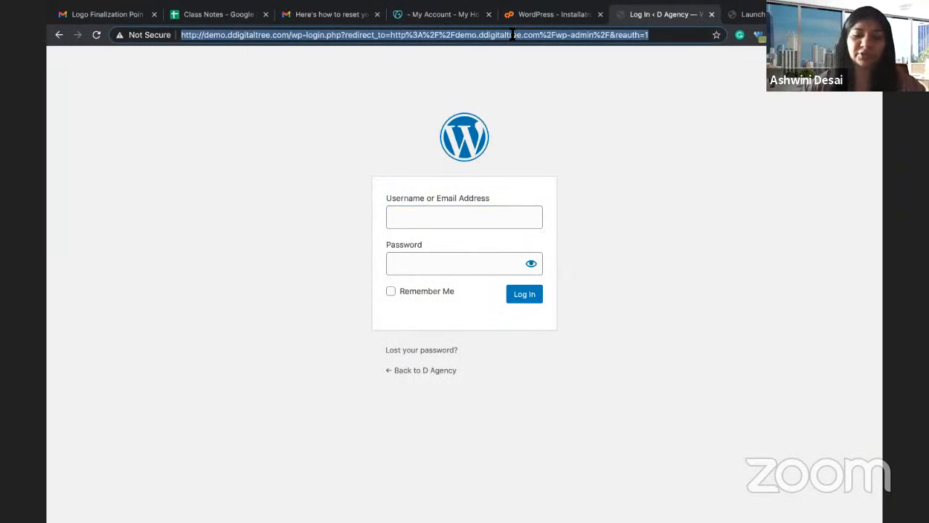
text(the)
key(Return)
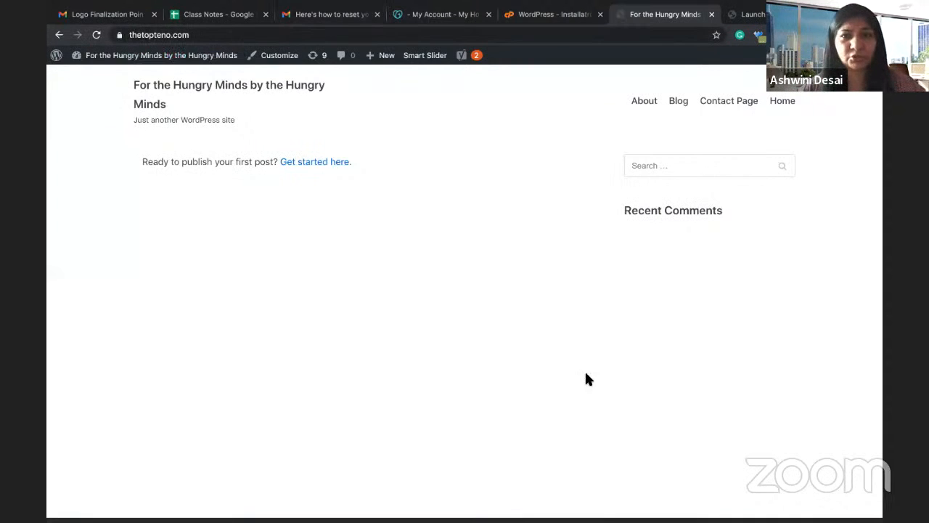
Step: Select thetopteno.com's full site address in the address bar for copying
click(594, 36)
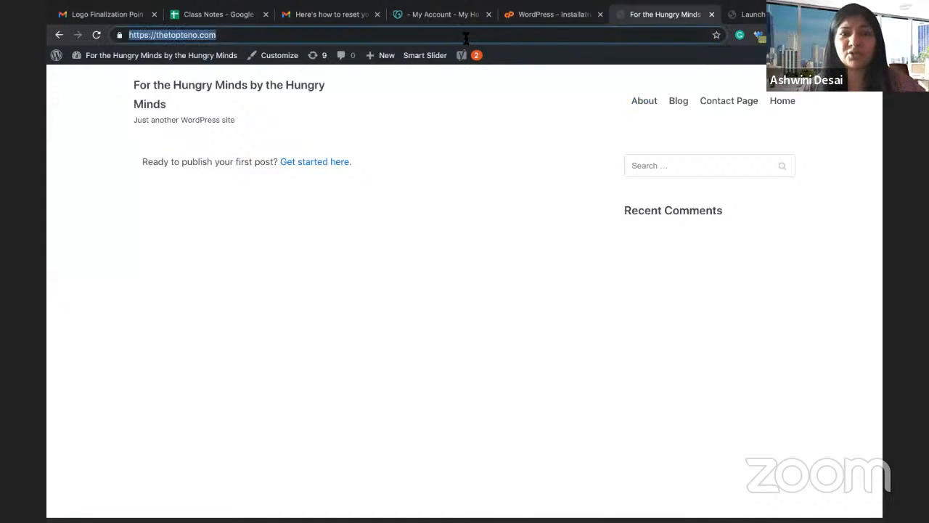
click(249, 37)
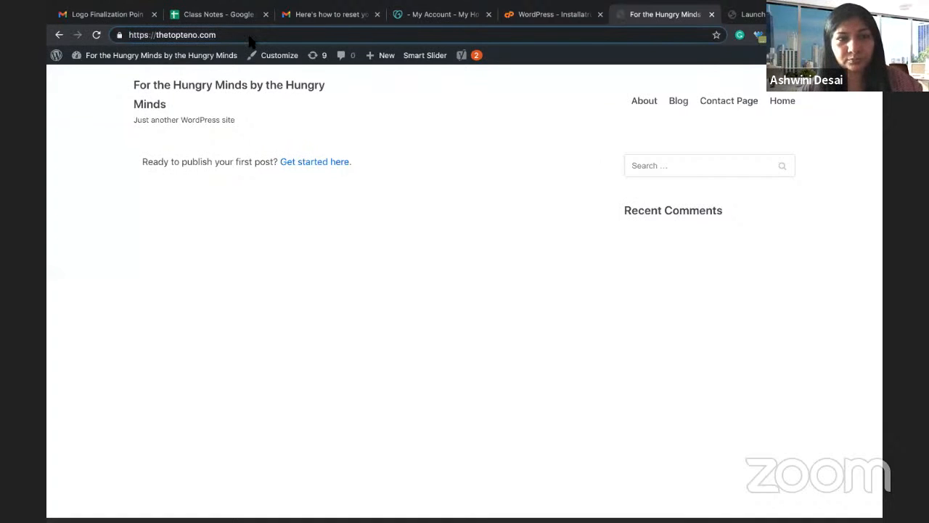
drag(231, 35, 103, 34)
key(ctrl+c)
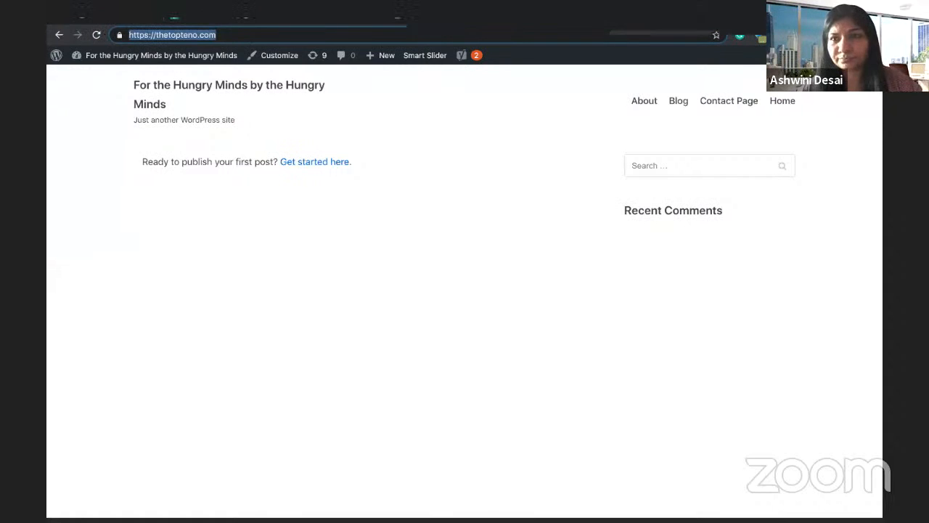
Step: Open thetopteno.com/wp-admin in a new browser tab
key(ctrl+t)
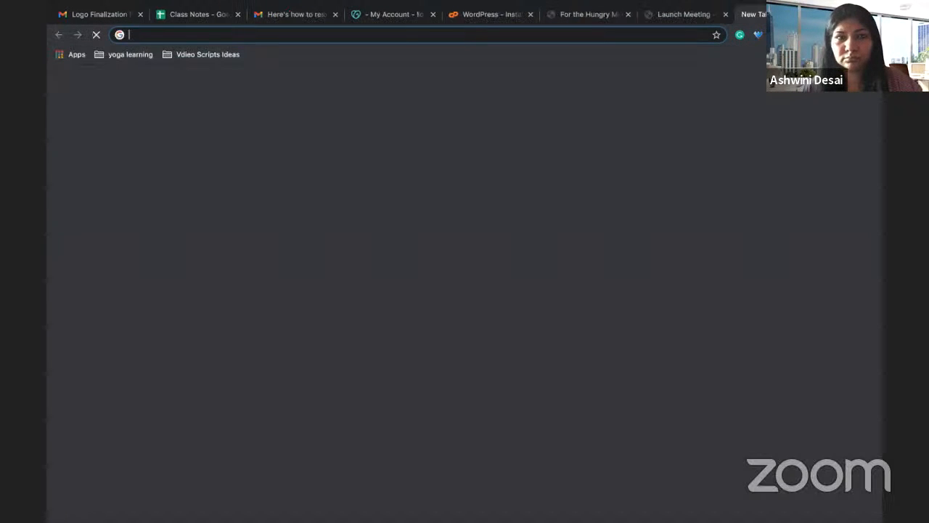
click(409, 32)
key(ctrl+v)
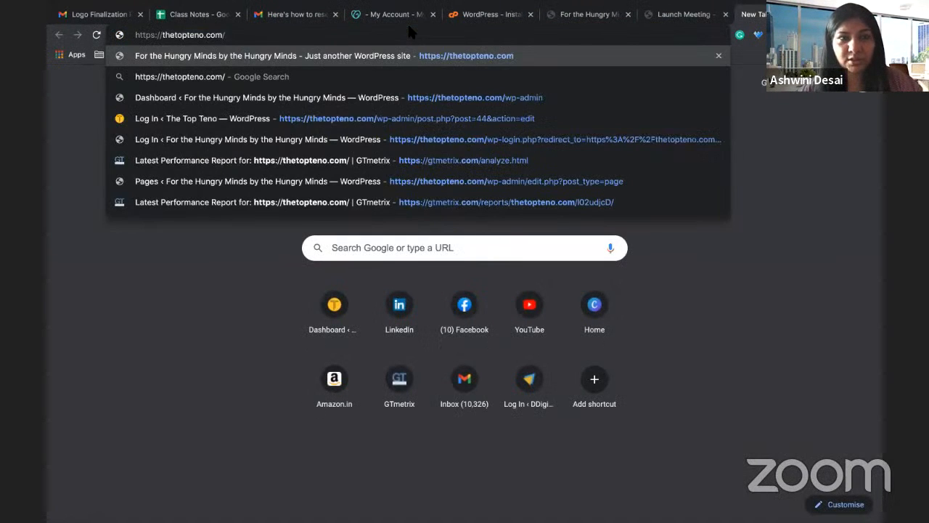
text(wp-)
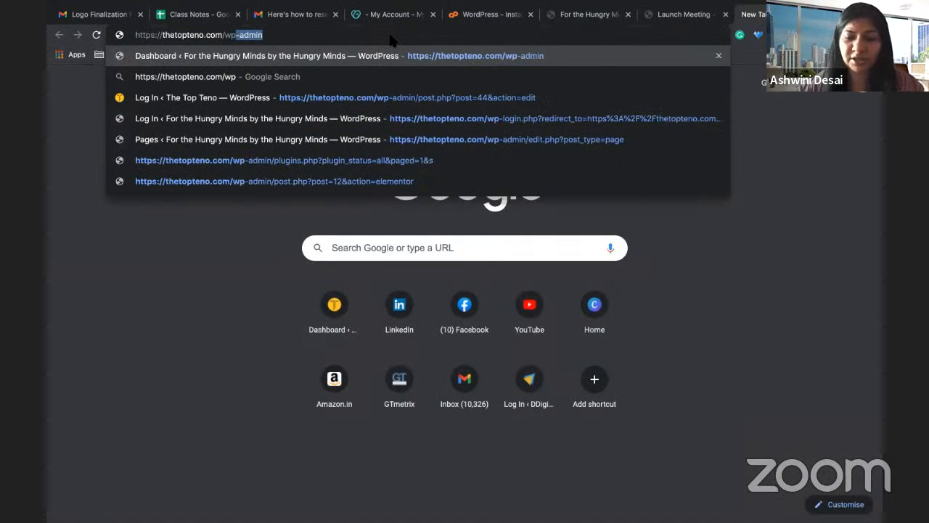
text(admin)
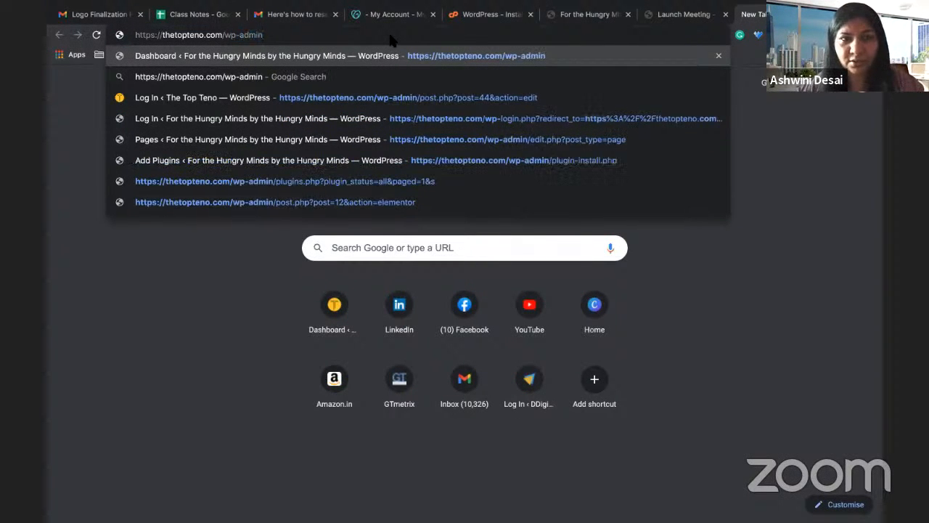
key(Return)
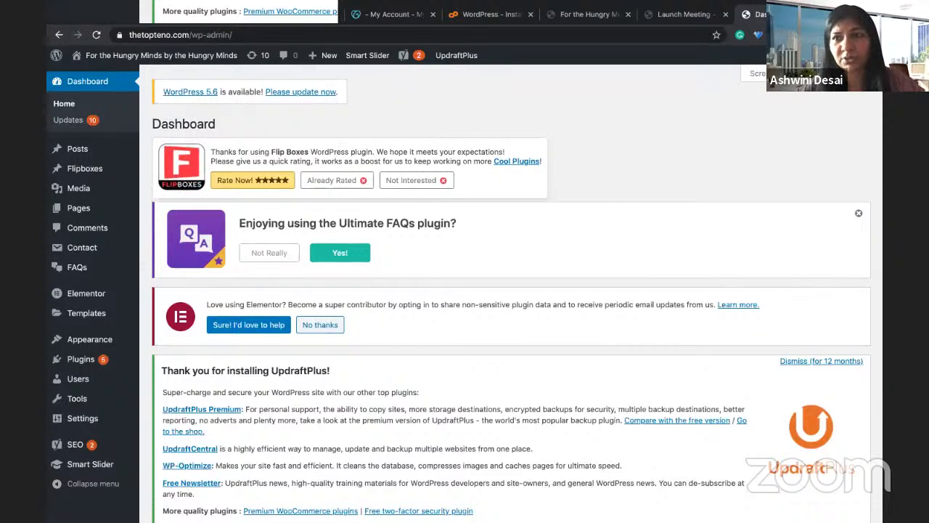
Step: Visit the admin profile page, then log out of WordPress
mouse_move(835, 56)
click(802, 116)
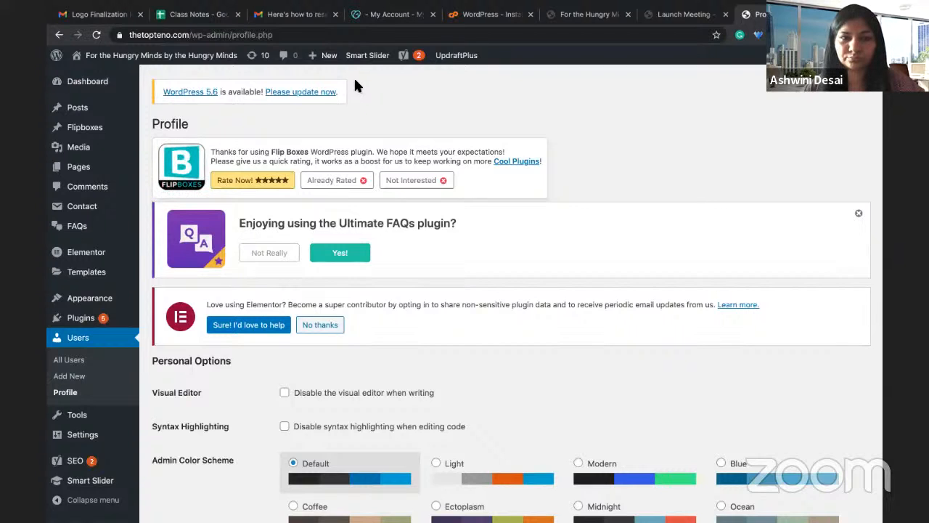
mouse_move(846, 56)
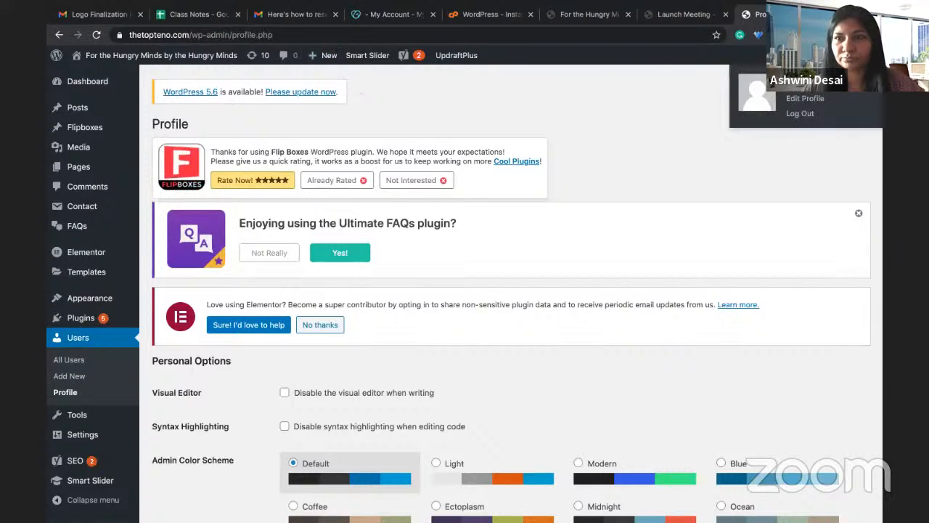
click(801, 114)
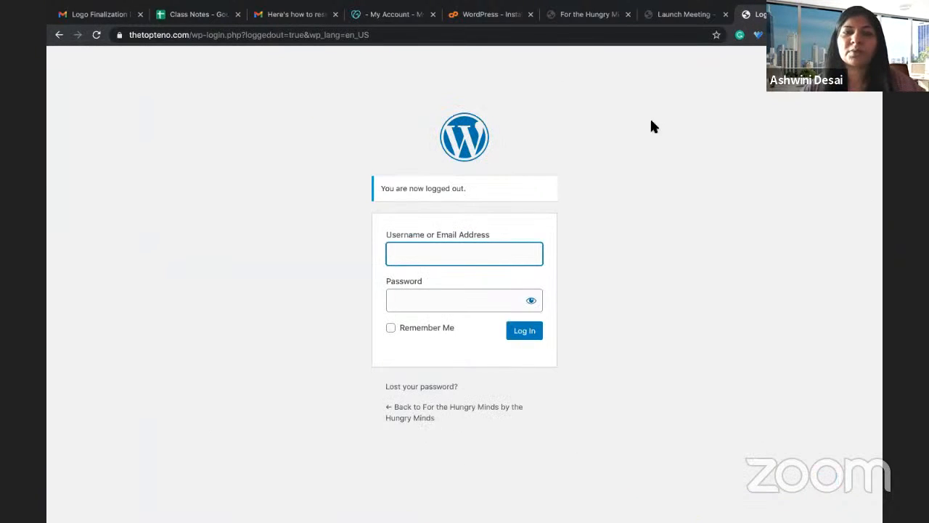
Step: Change the logged-out page address to thetopteno.com/wp-admin and load it
click(397, 35)
click(396, 35)
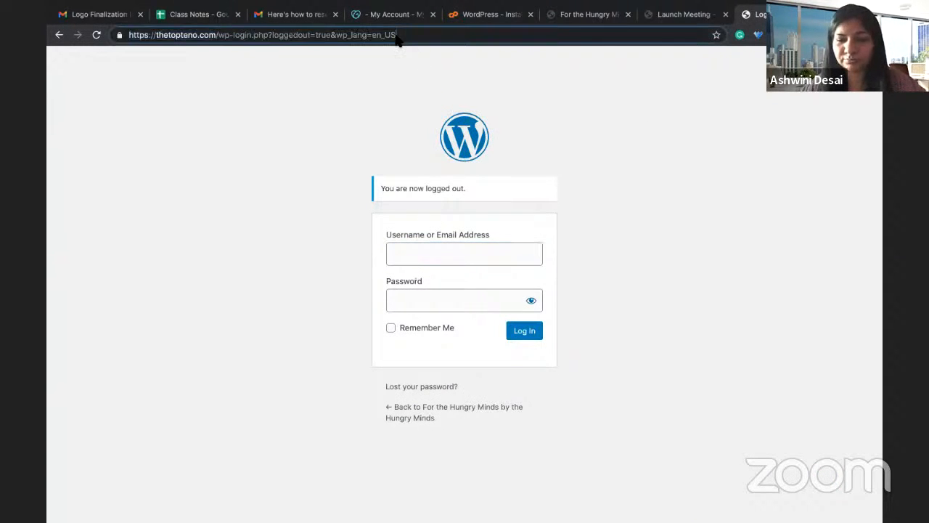
key(BackSpace)
key(BackSpace)
key(BackSpace)
key(BackSpace)
key(BackSpace)
key(BackSpace)
key(BackSpace)
key(BackSpace)
key(BackSpace)
key(BackSpace)
key(BackSpace)
key(BackSpace)
key(BackSpace)
key(BackSpace)
key(BackSpace)
key(BackSpace)
key(BackSpace)
key(BackSpace)
key(BackSpace)
key(BackSpace)
key(BackSpace)
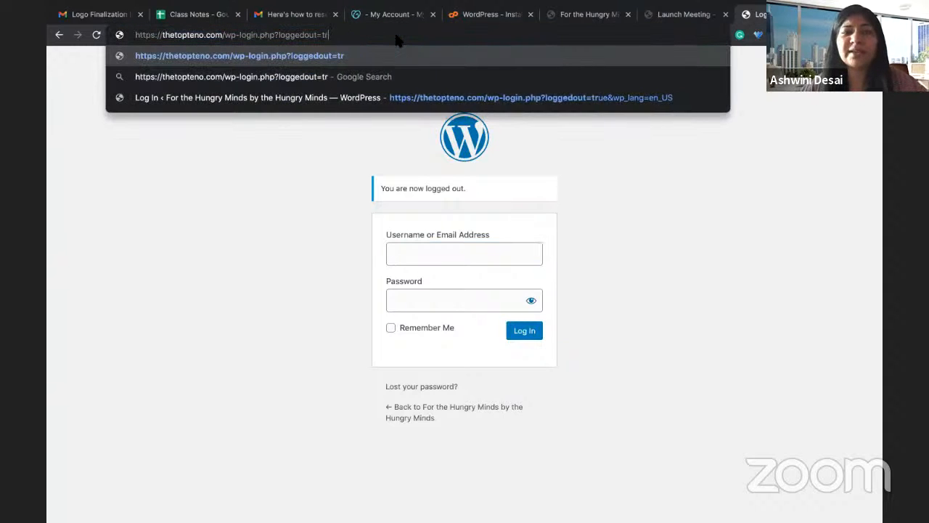
key(BackSpace)
key(BackSpace)
key(BackSpace)
key(BackSpace)
key(BackSpace)
key(BackSpace)
key(BackSpace)
key(BackSpace)
key(BackSpace)
key(BackSpace)
key(BackSpace)
key(BackSpace)
key(BackSpace)
key(BackSpace)
key(BackSpace)
key(BackSpace)
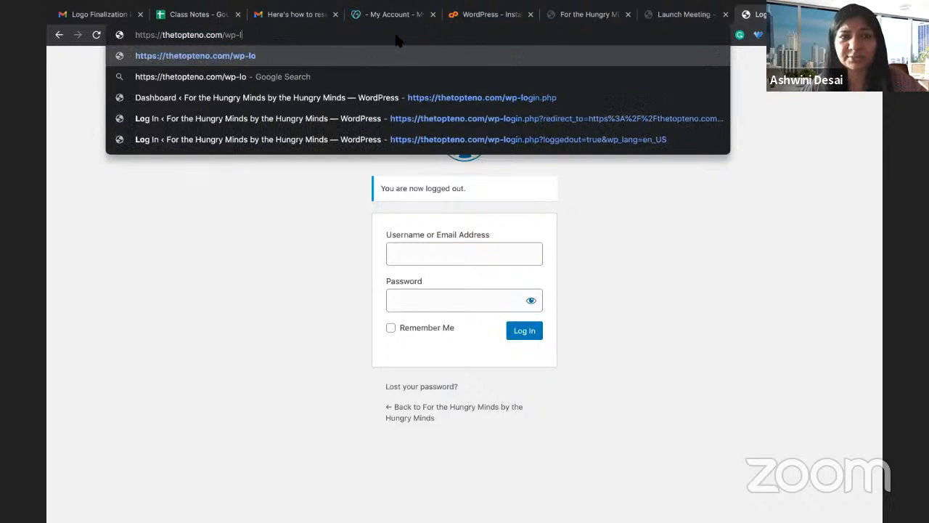
text(admin)
key(Return)
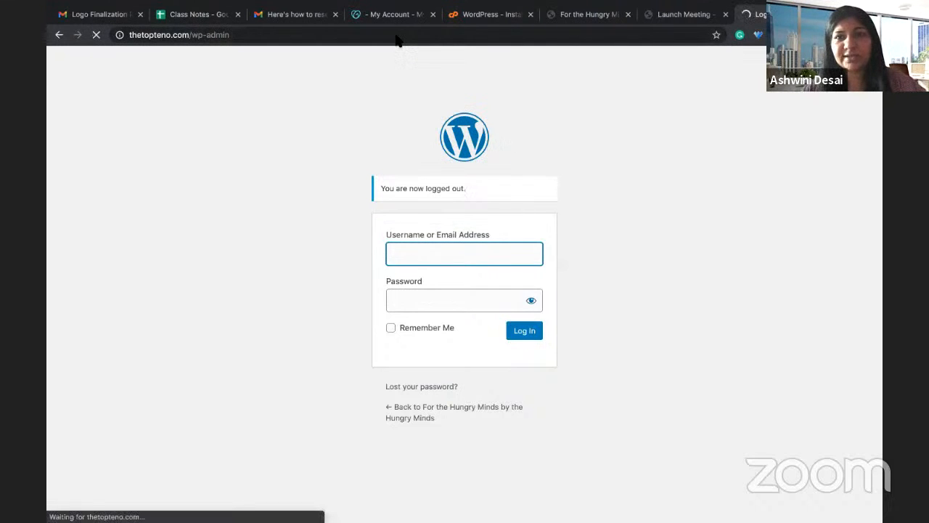
Step: Sign in to the thetopteno.com dashboard with the administrator username and password
click(453, 210)
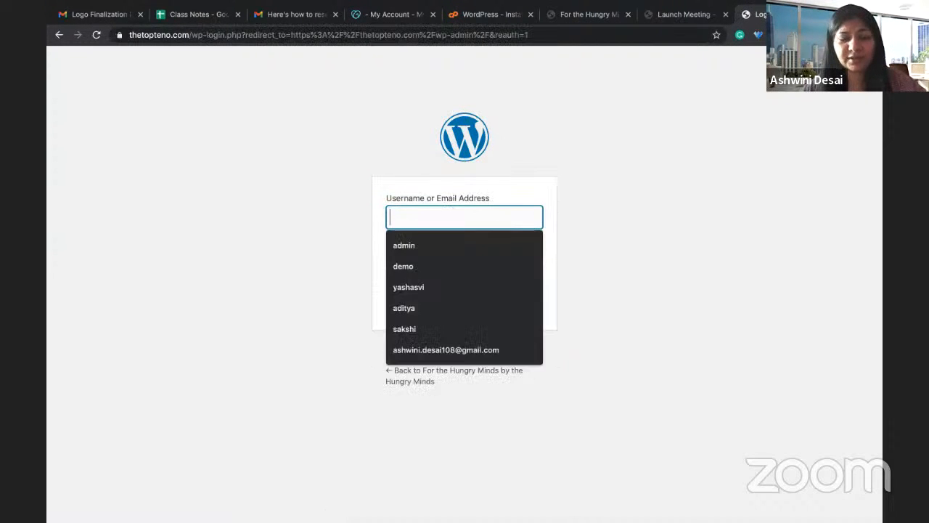
text(admni)
key(BackSpace)
key(BackSpace)
text(ing)
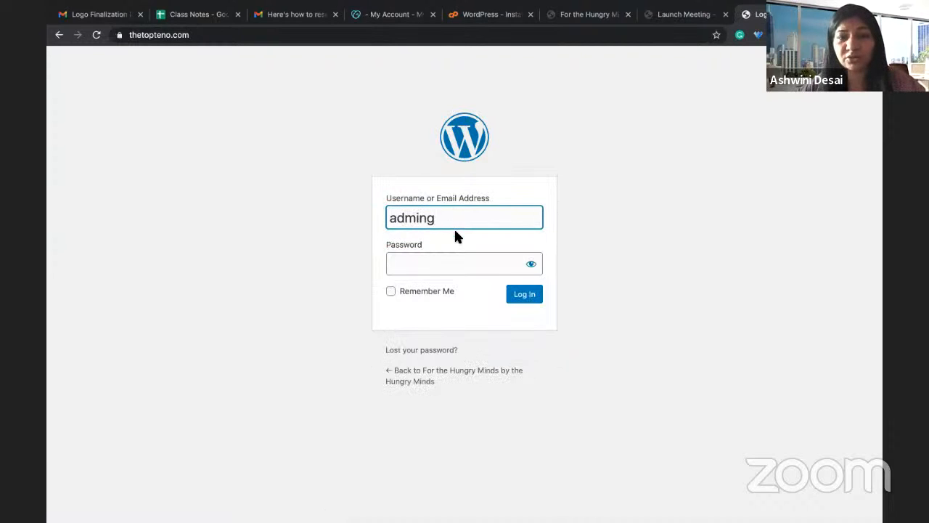
key(BackSpace)
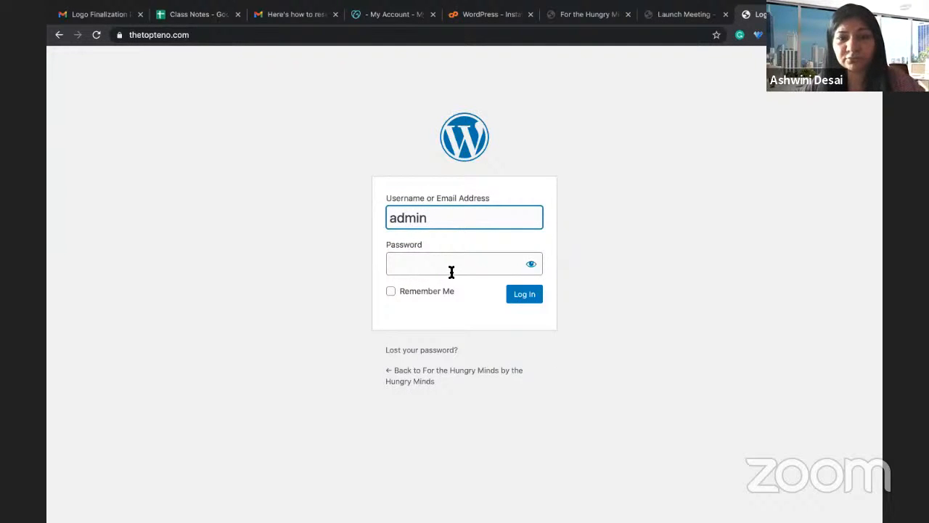
click(439, 268)
text(********)
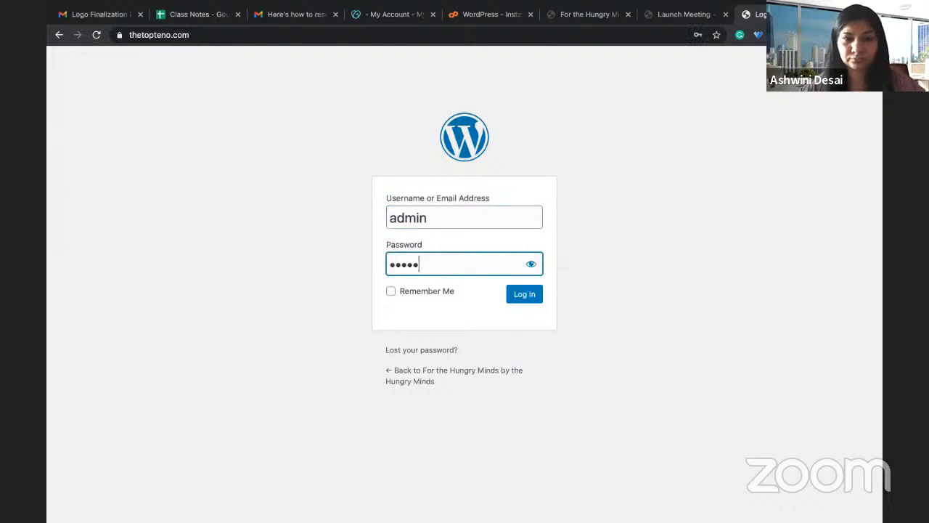
text(**)
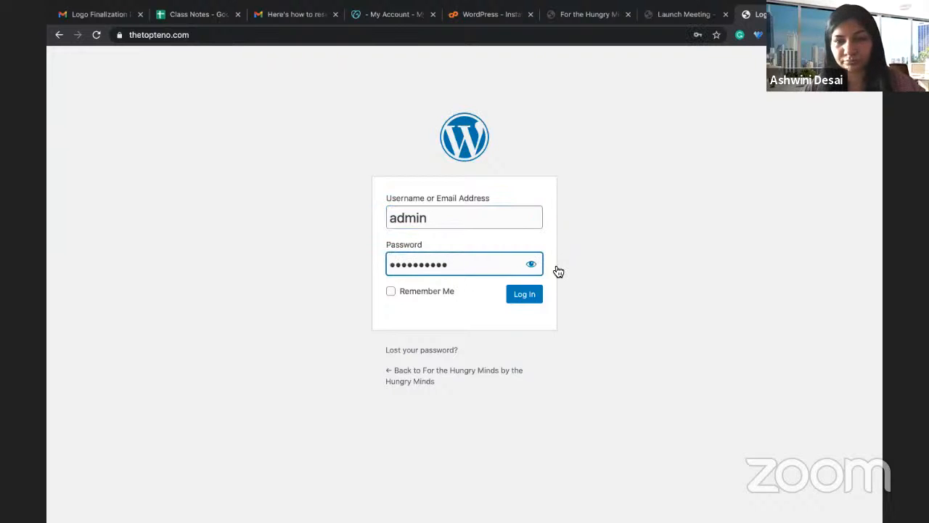
click(528, 301)
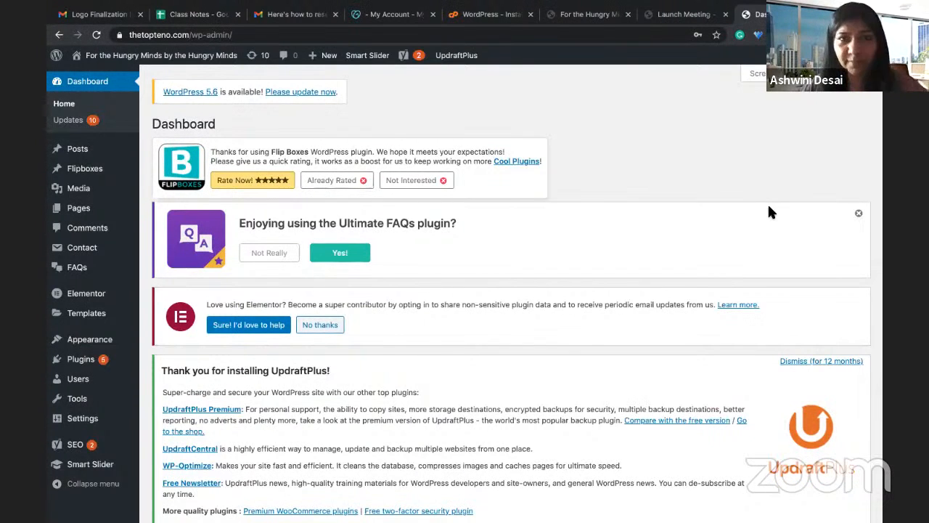
click(207, 17)
Step: Bold step 3, 'Plan your website', in cell C4 of the Class Notes outline
scroll(272, 208, left, 5)
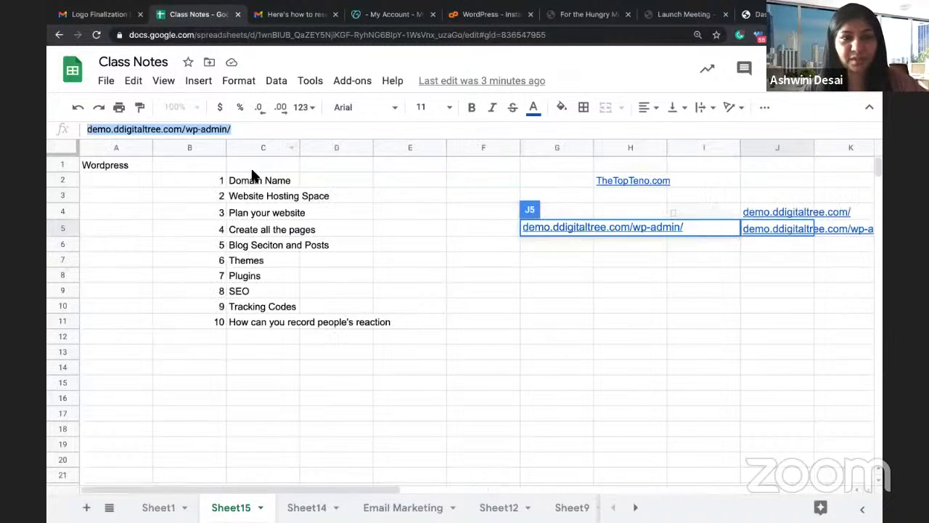
key(shift+Down)
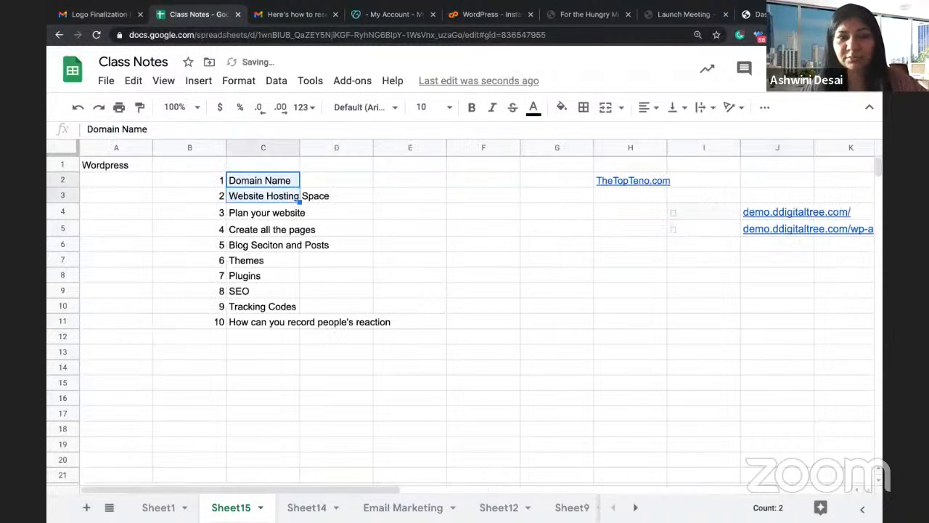
click(247, 215)
key(ctrl+b)
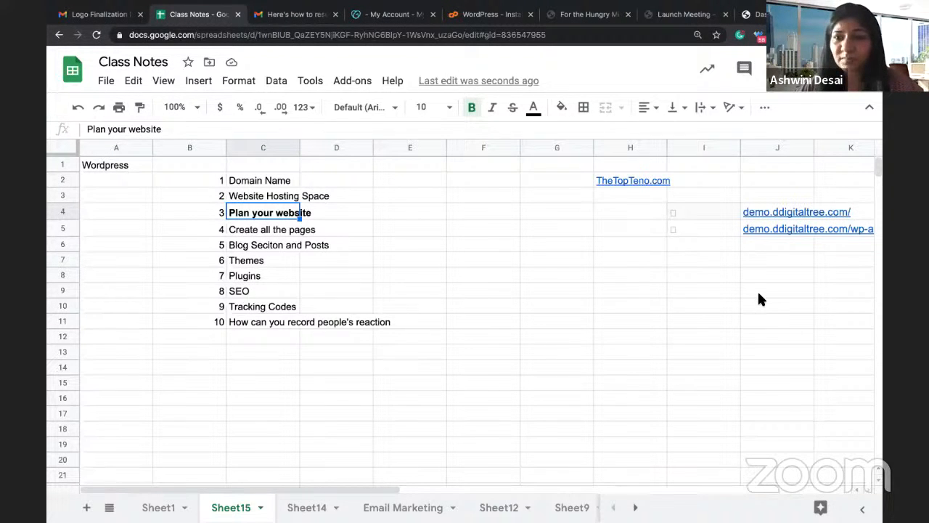
Step: Bold step 10, 'How can you record people's reaction', in cell C11
click(265, 323)
key(ctrl+b)
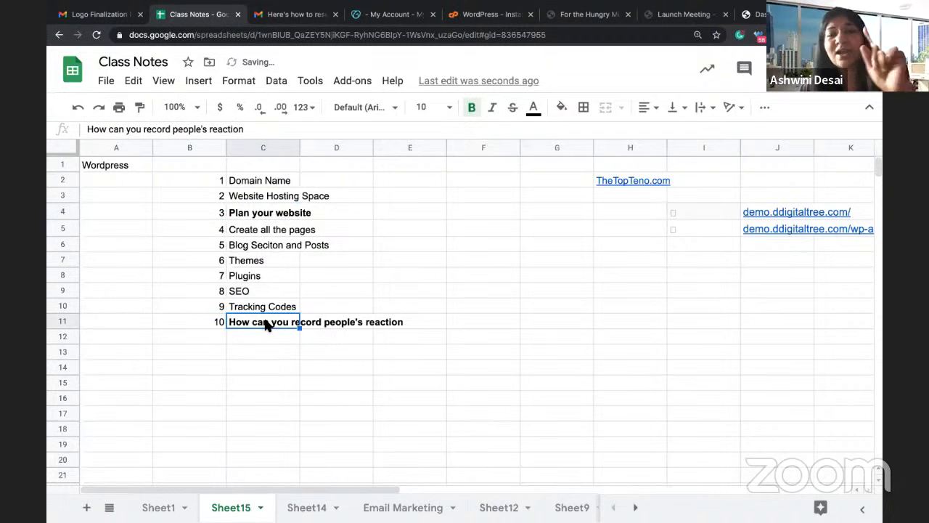
click(509, 367)
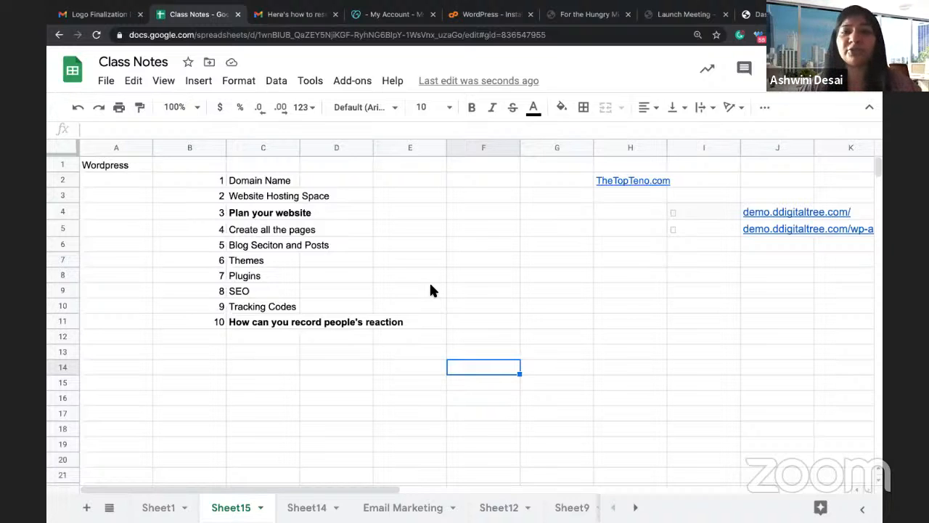
Step: Add step 11, 'How to add a team member to the backend', below step 10
click(207, 335)
text(11)
key(Tab)
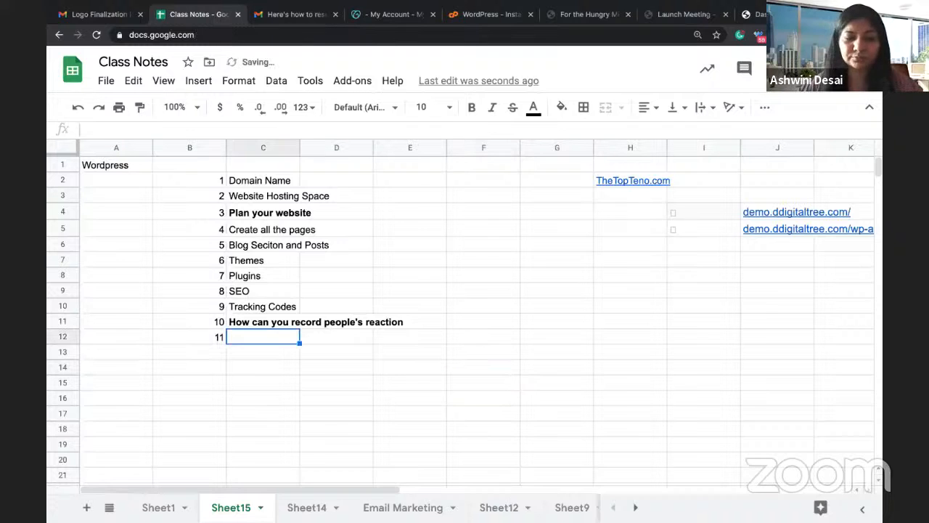
text(How to add)
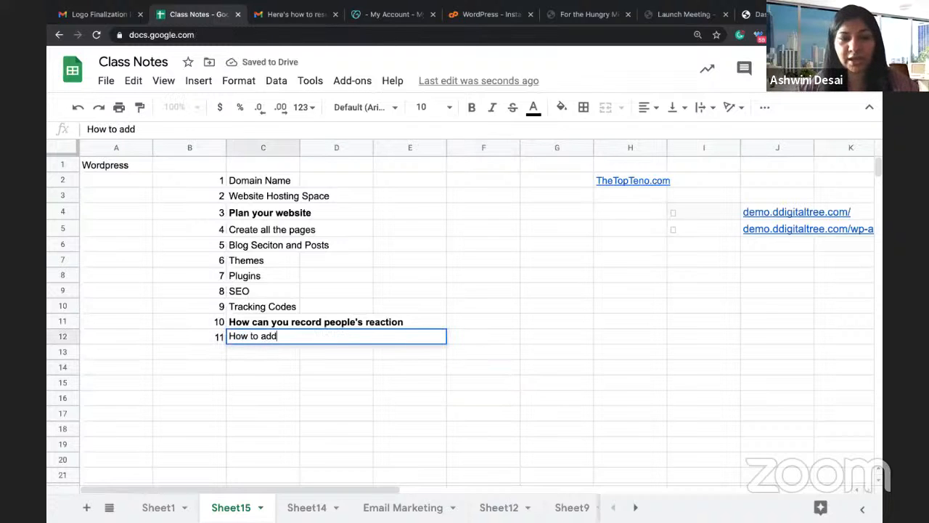
text( a team)
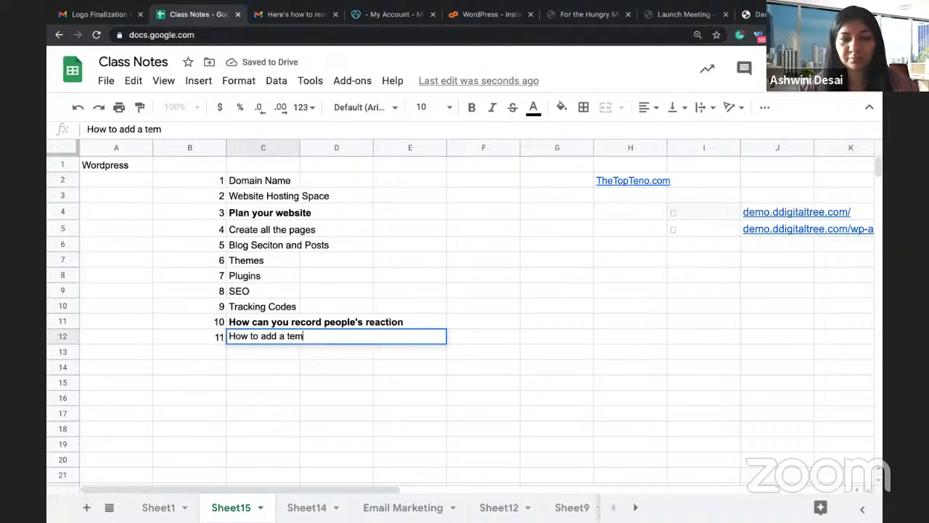
text( membe)
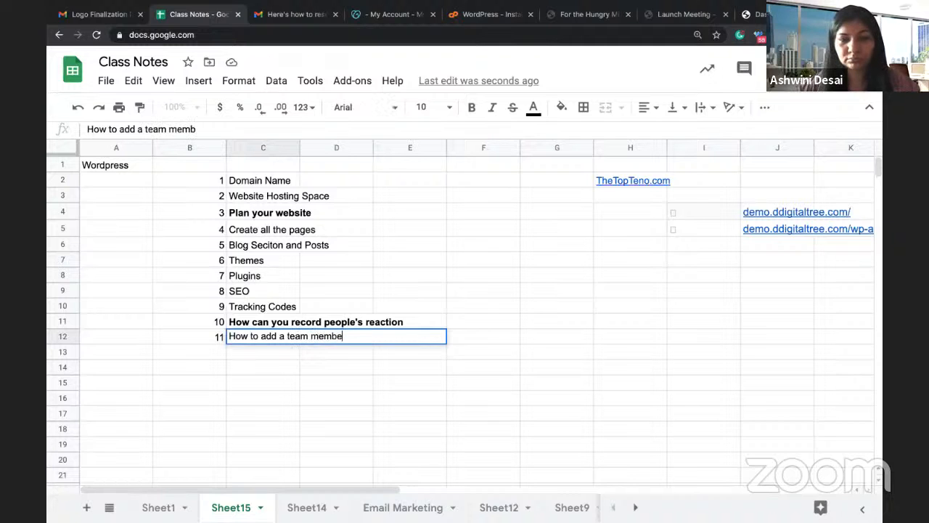
text(r to the back)
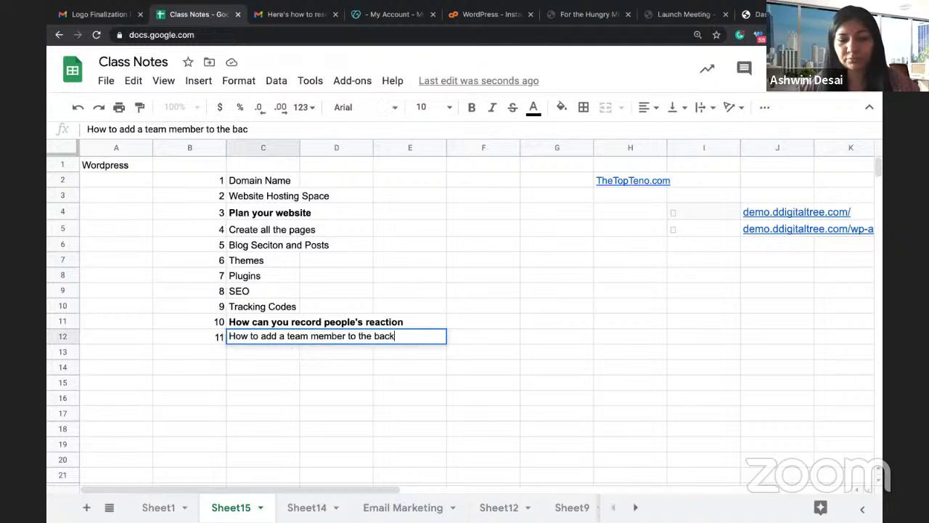
text(end)
key(Return)
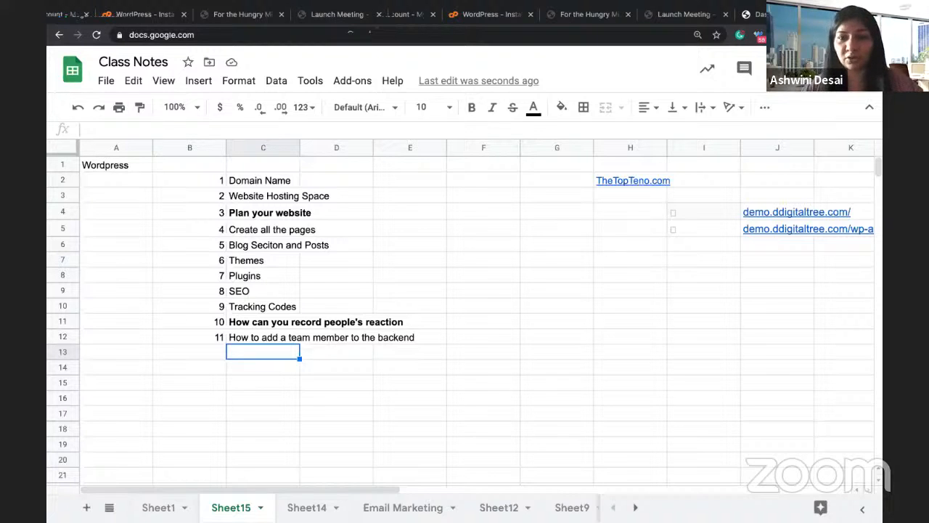
Step: Enter the heading 'Website Structure' in cell N2
click(400, 245)
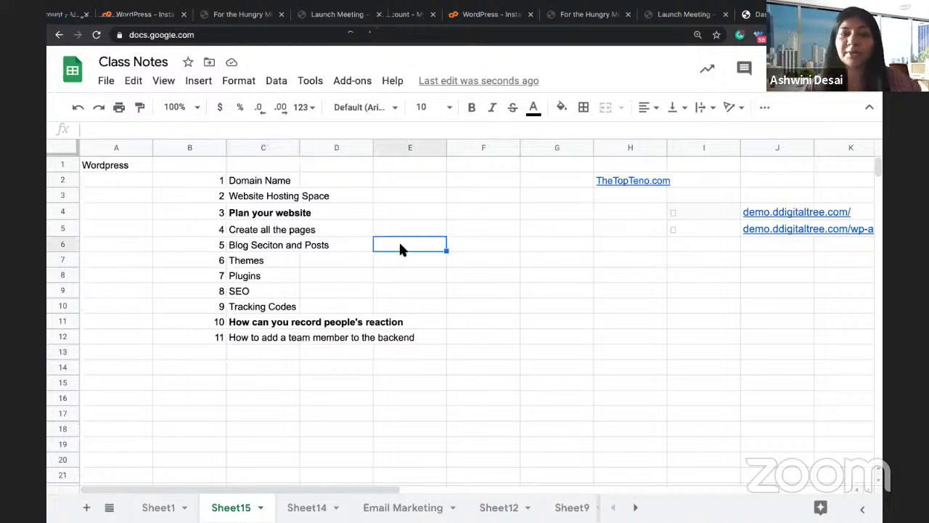
click(265, 217)
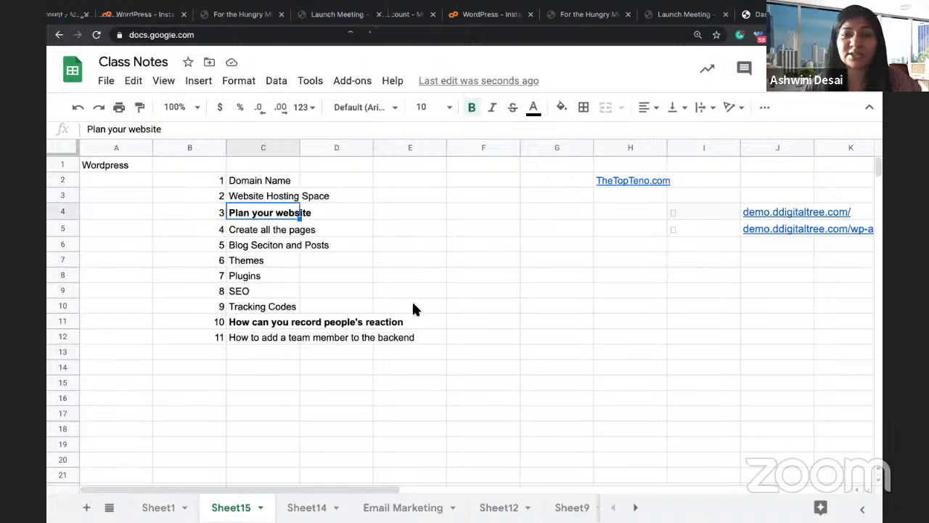
scroll(411, 309, right, 9)
scroll(307, 186, right, 2)
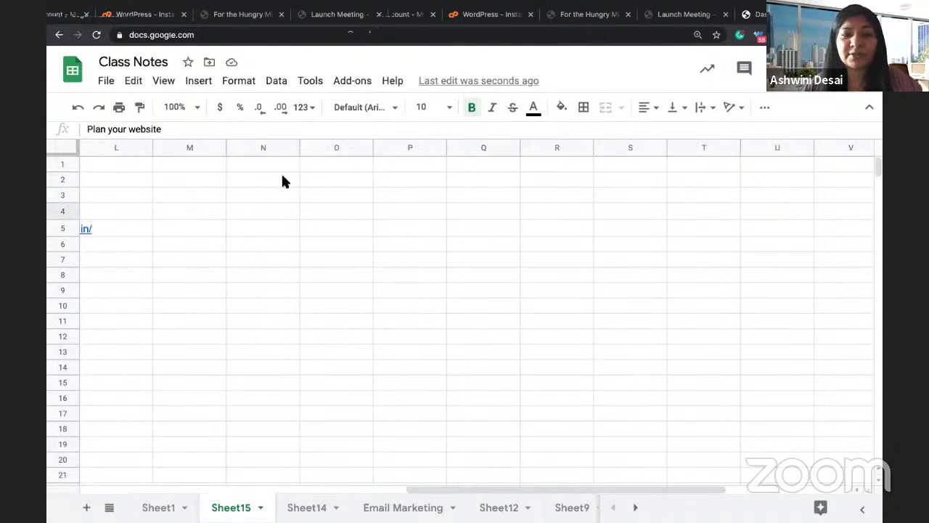
click(283, 180)
text(P)
key(BackSpace)
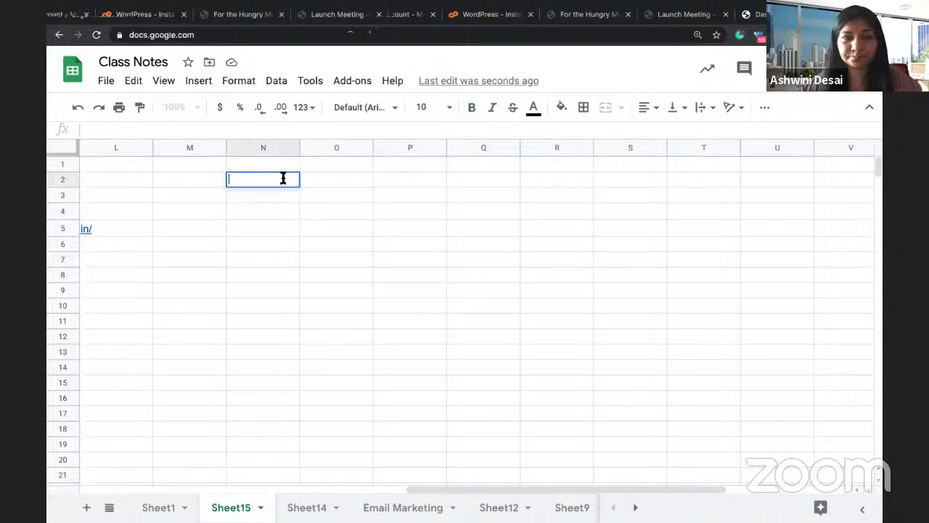
text(Website )
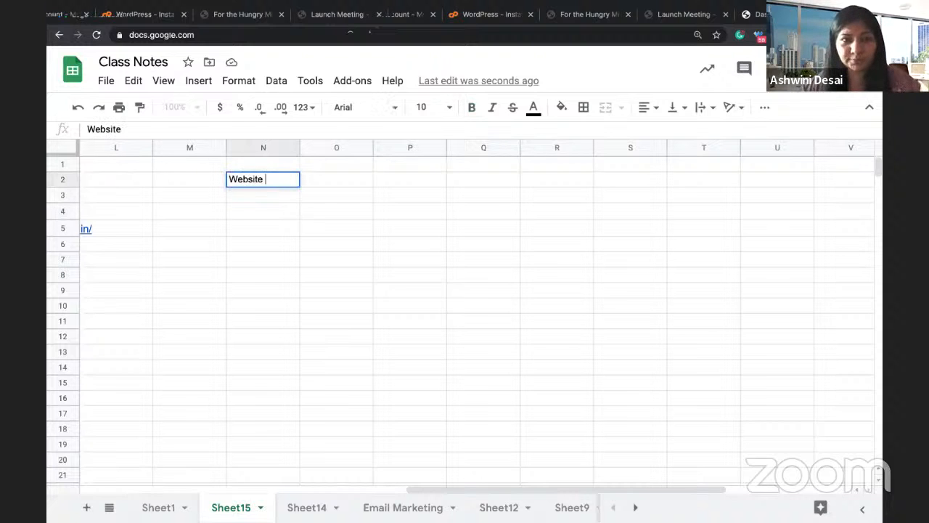
text(Structure)
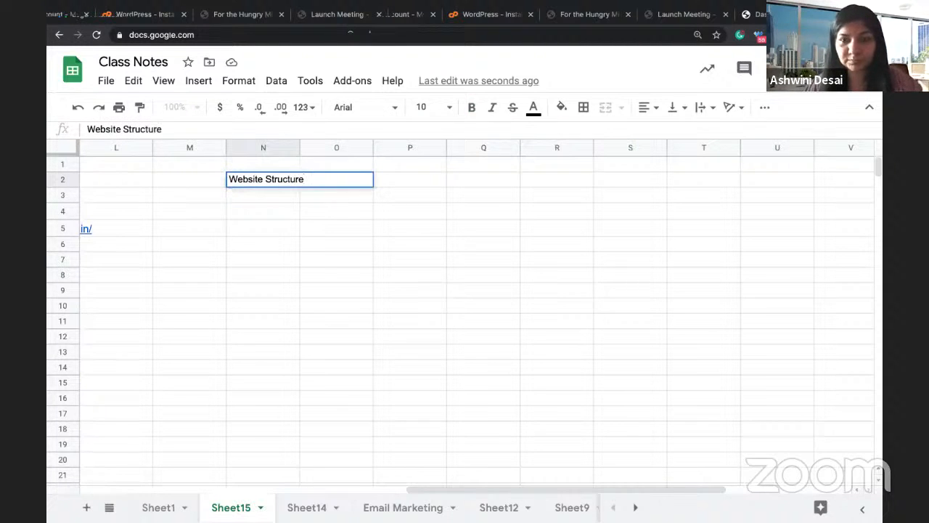
key(Return)
Step: Enter 'Home' in N4 as the first page
key(Down)
key(Down)
key(Up)
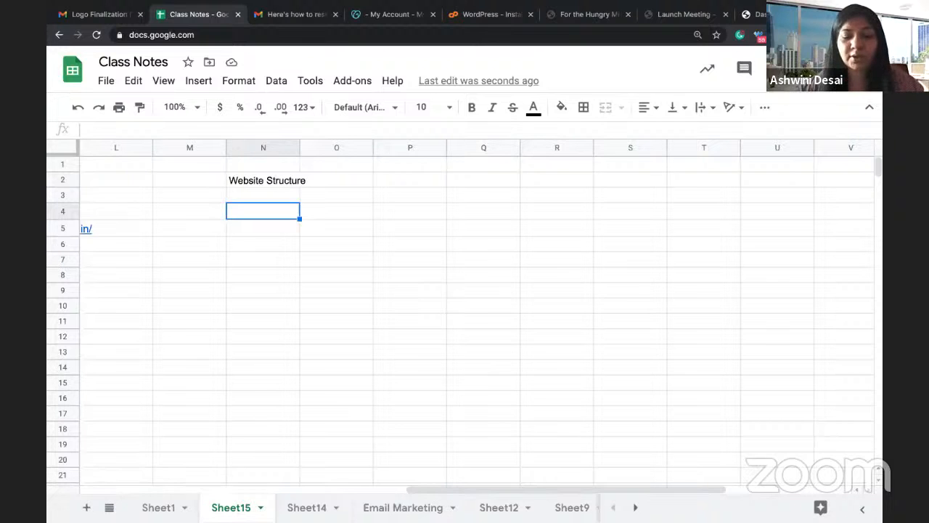
text(Home)
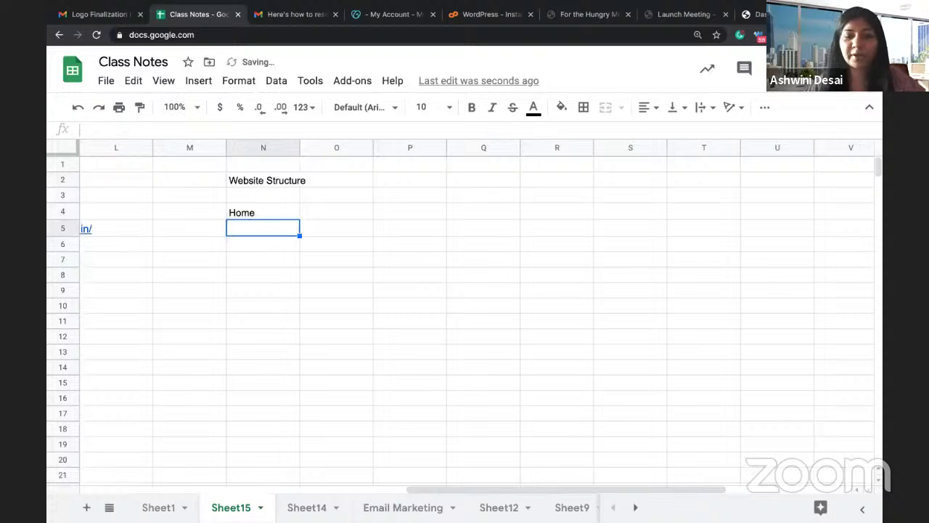
Step: List 'About' and 'Contact Us' as pages below Home
text(About)
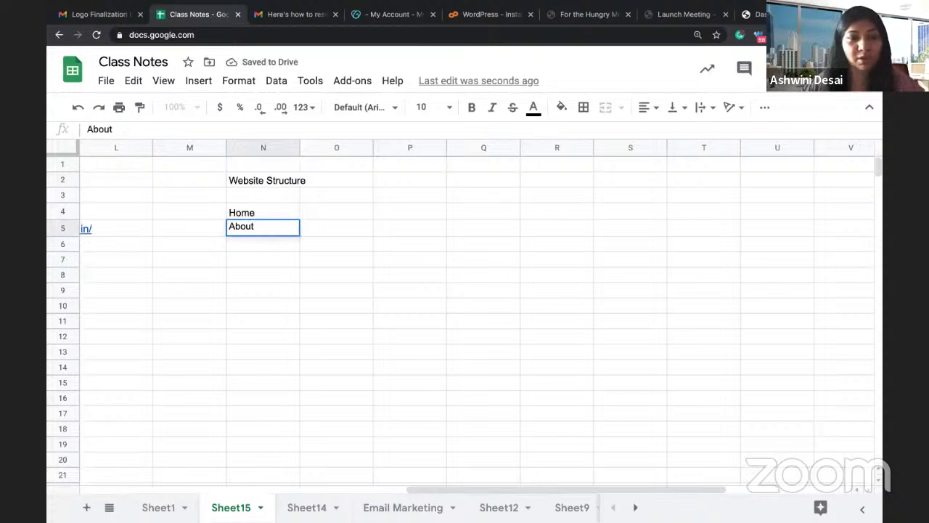
key(Return)
text(Contact)
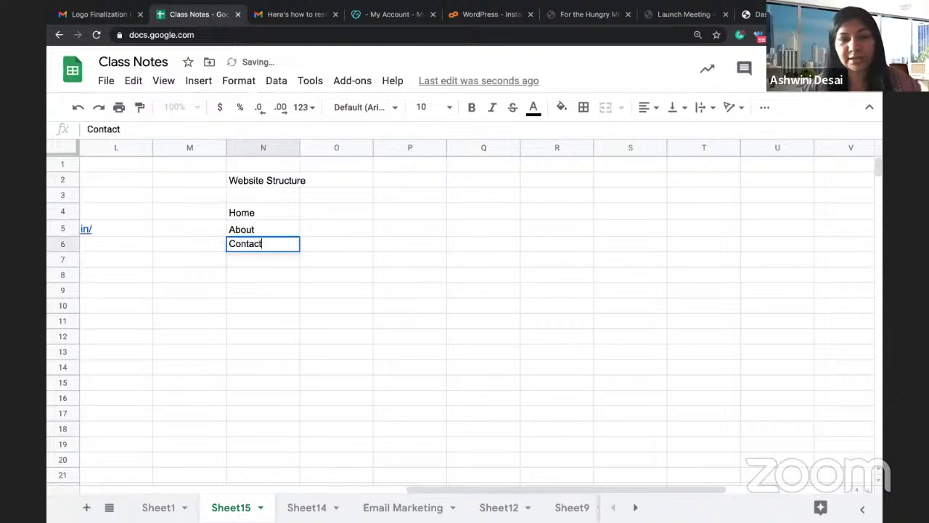
text( us)
key(BackSpace)
key(BackSpace)
text(U)
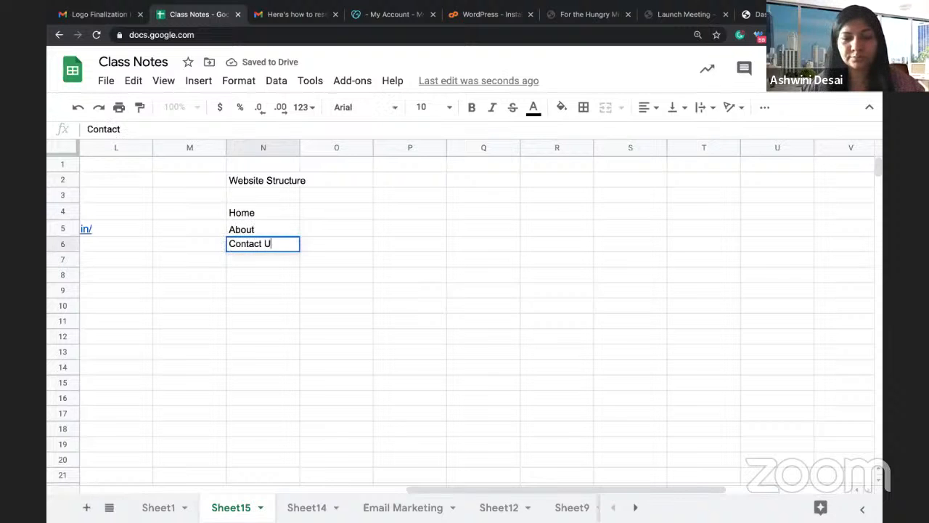
text(s)
key(Return)
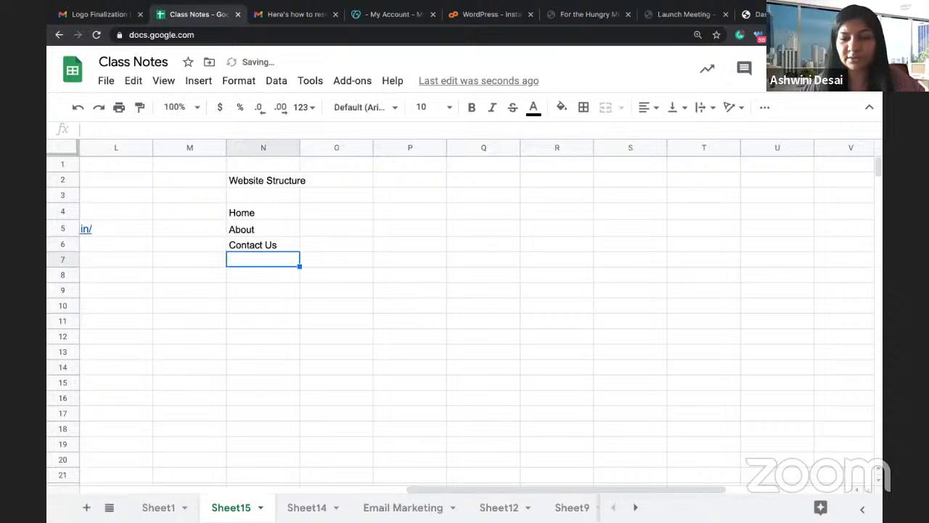
Step: Shift About and Contact Us down one row to free cell N5
key(Down)
key(Up)
key(Up)
key(Up)
key(shift+Down)
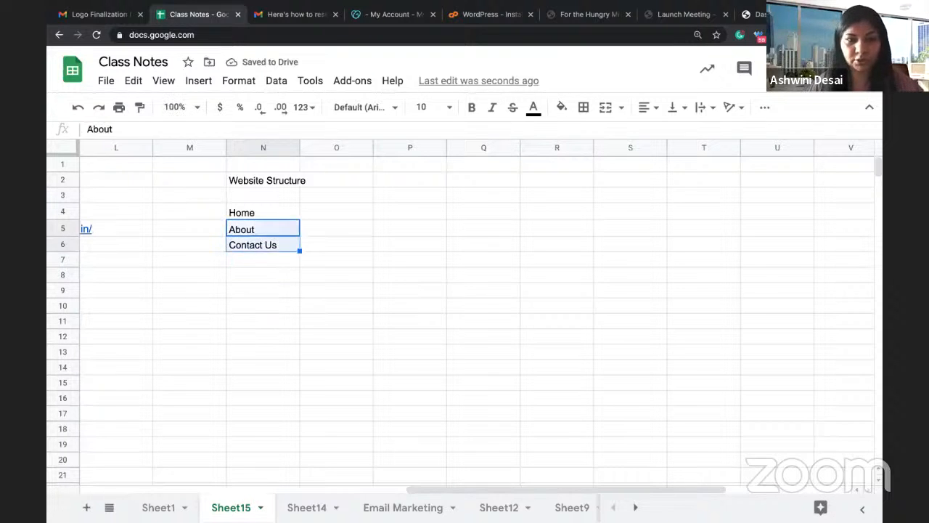
key(ctrl+c)
key(Down)
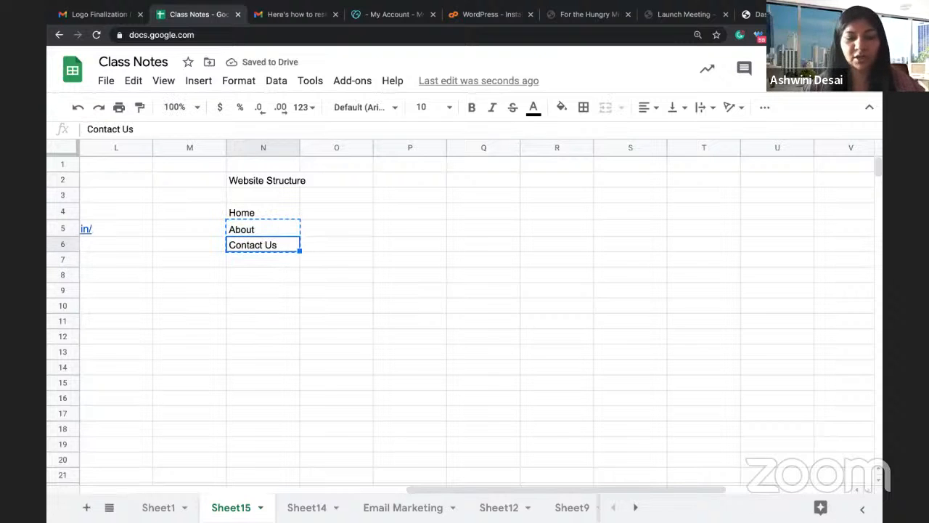
key(ctrl+v)
key(Up)
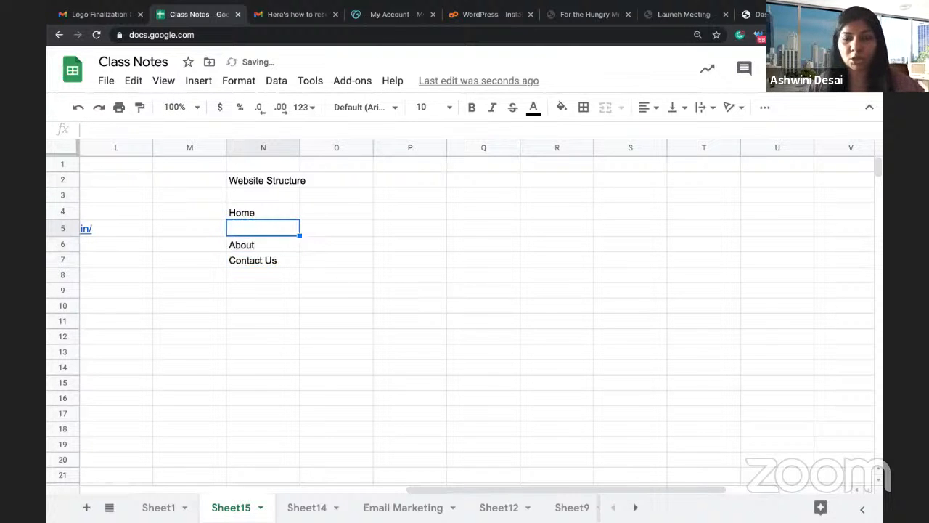
Step: Enter 'Content Consultation Service' as a page in N5
text(Blog)
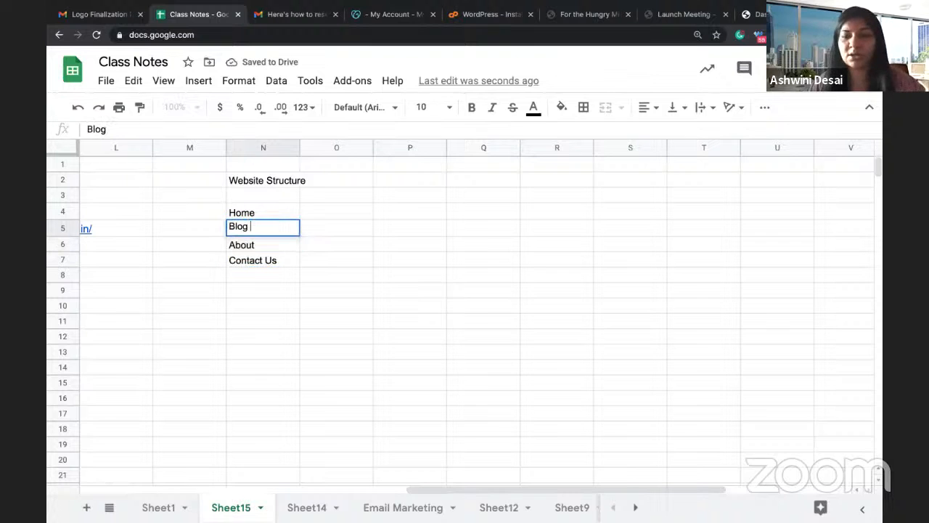
key(BackSpace)
key(BackSpace)
key(BackSpace)
key(BackSpace)
key(BackSpace)
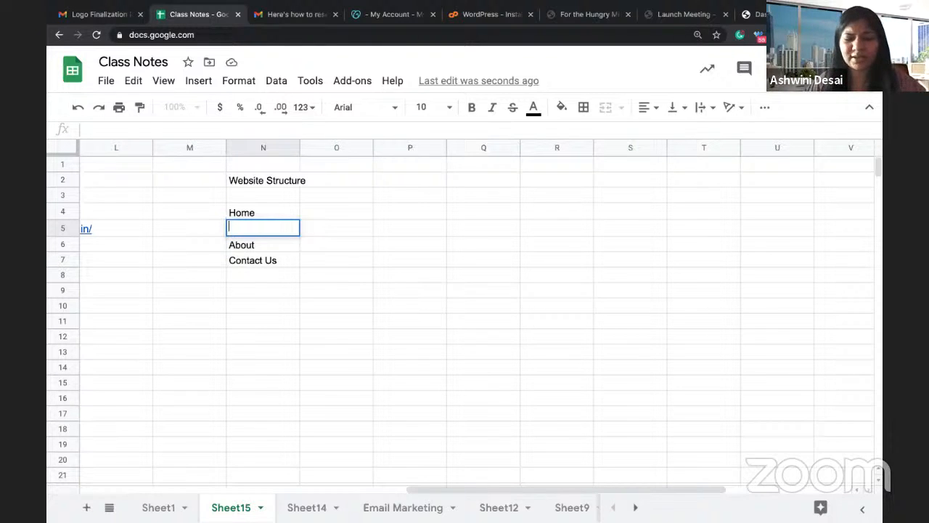
text(S)
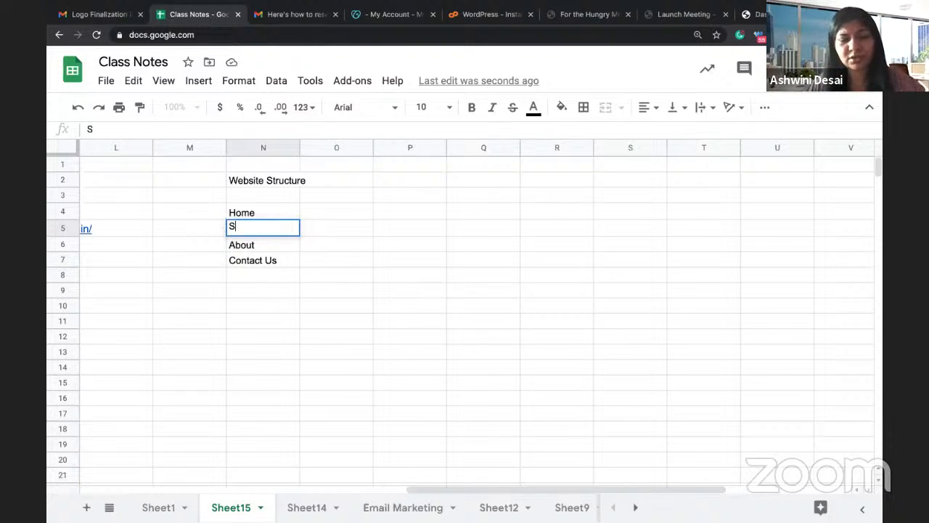
key(BackSpace)
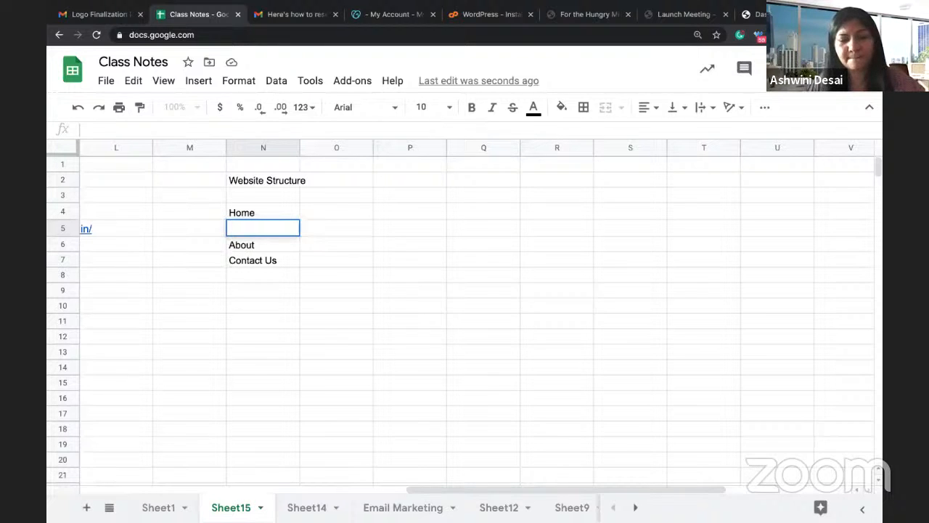
text(Content )
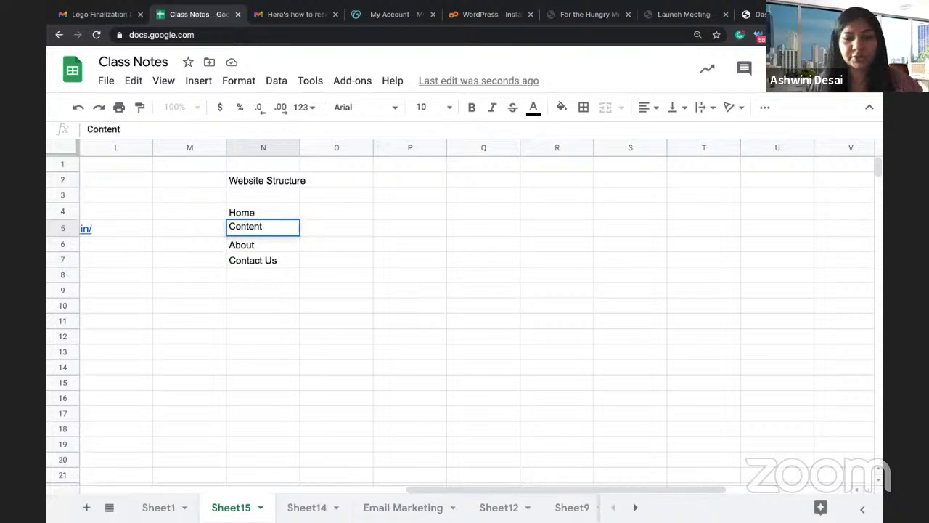
text(Consul)
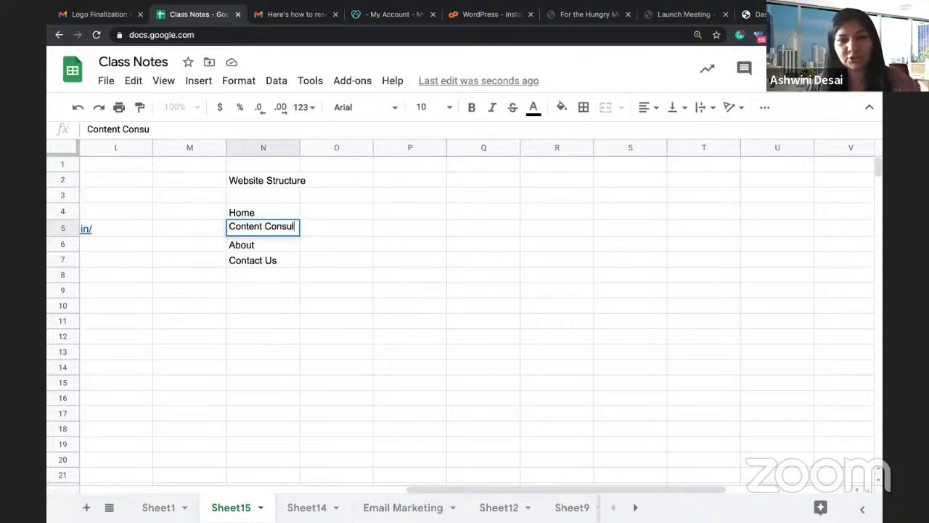
text(tantion)
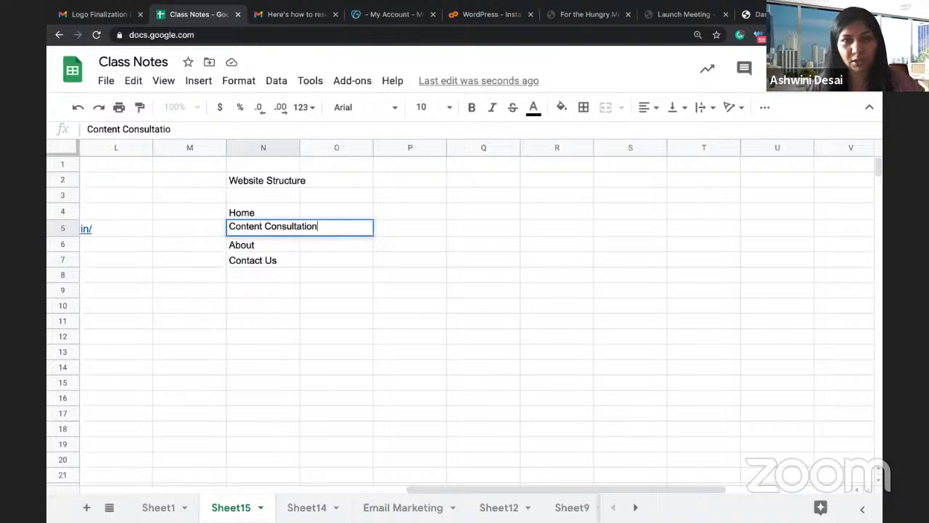
text( Services)
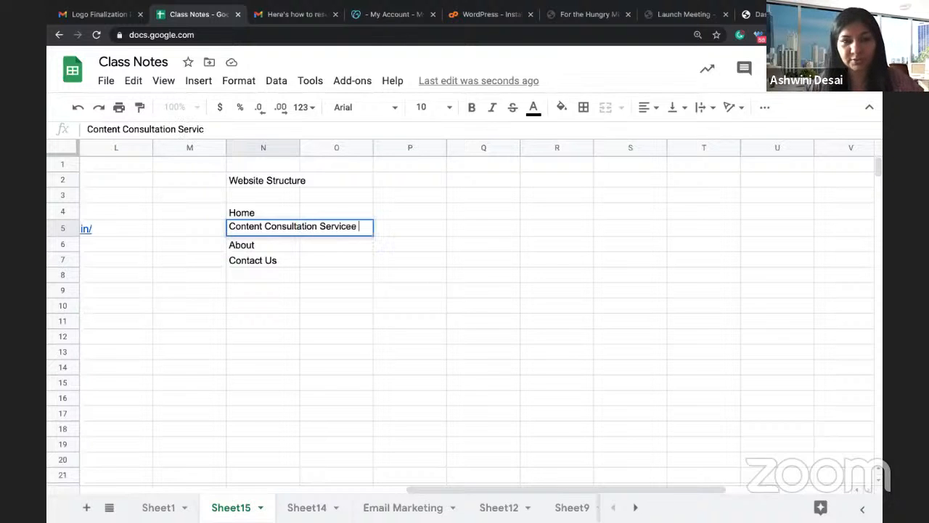
key(BackSpace)
key(Return)
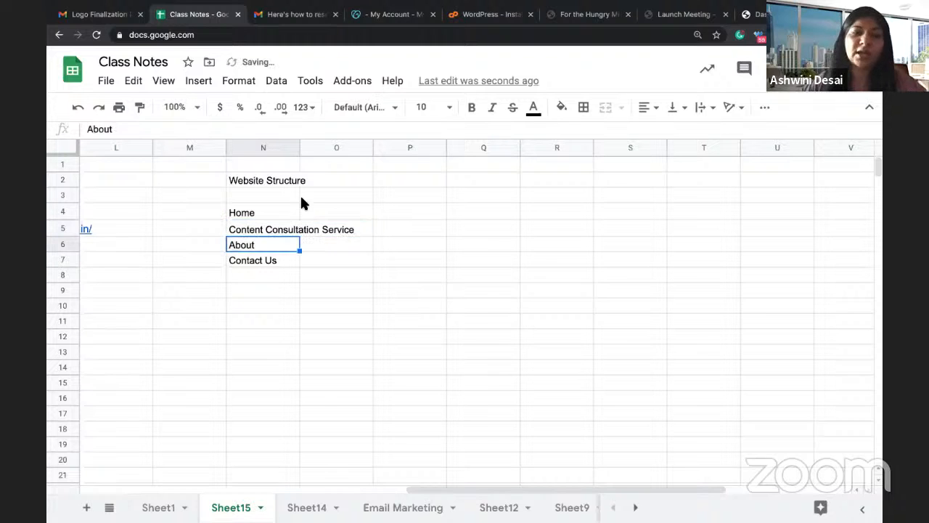
Step: Move About and Contact Us down another row, undoing an accidental overwrite
key(ctrl+c)
click(276, 257)
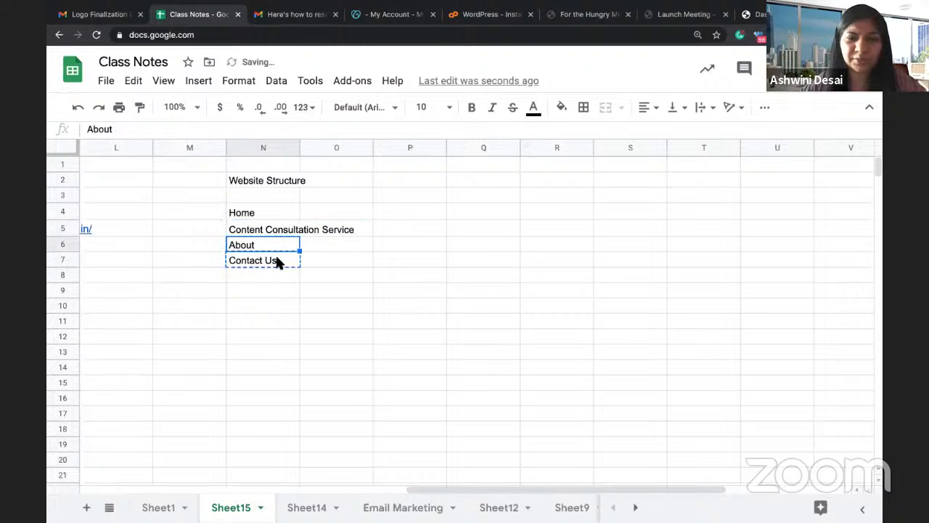
key(ctrl+v)
click(301, 281)
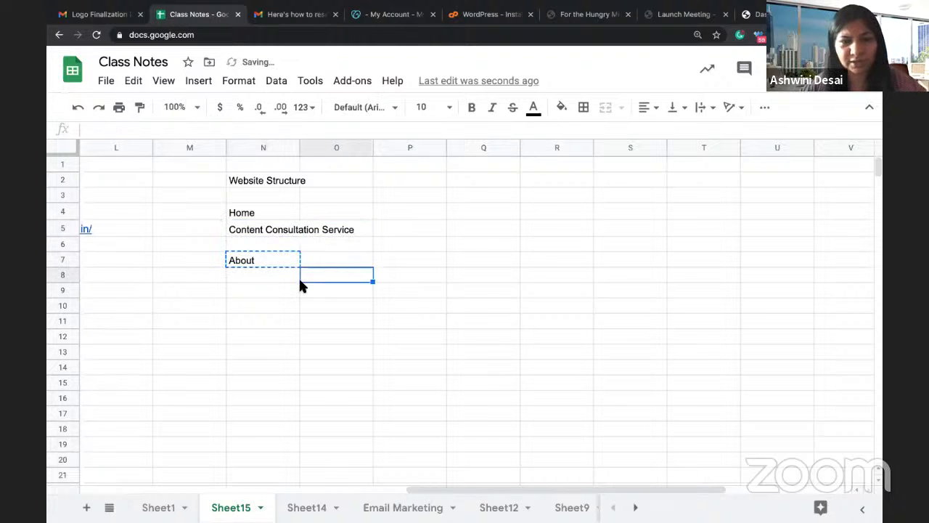
key(ctrl+z)
click(274, 240)
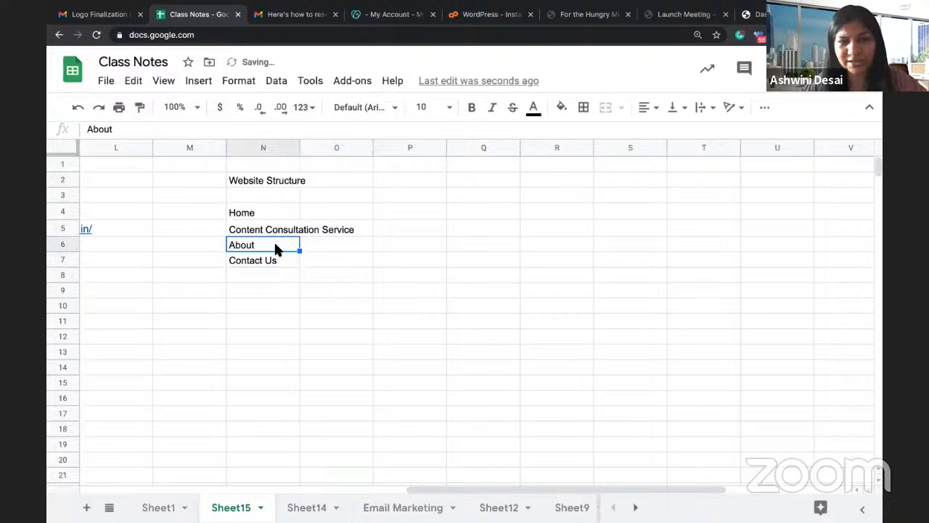
key(shift+Down)
key(ctrl+c)
click(263, 260)
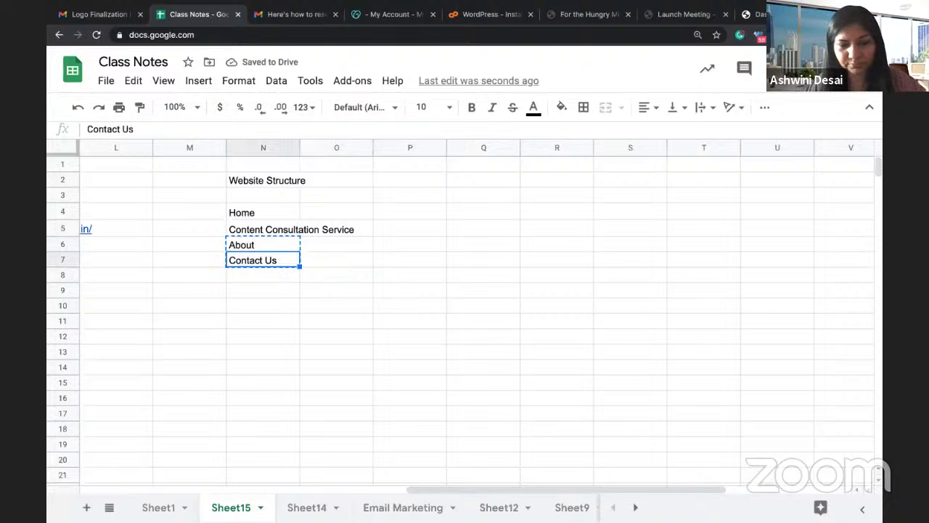
key(ctrl+v)
Step: Enter 'Blog' as a page in the freed cell N6
click(263, 244)
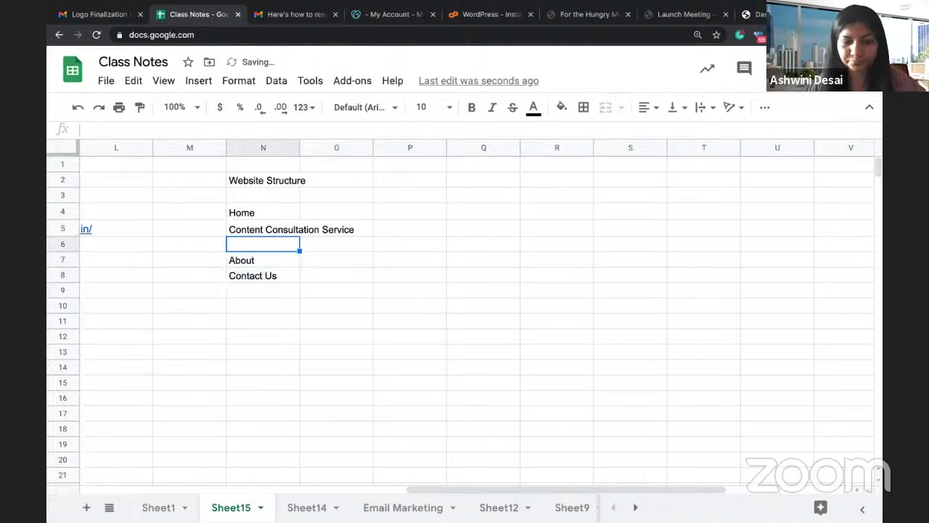
text(C)
key(BackSpace)
text(Blog)
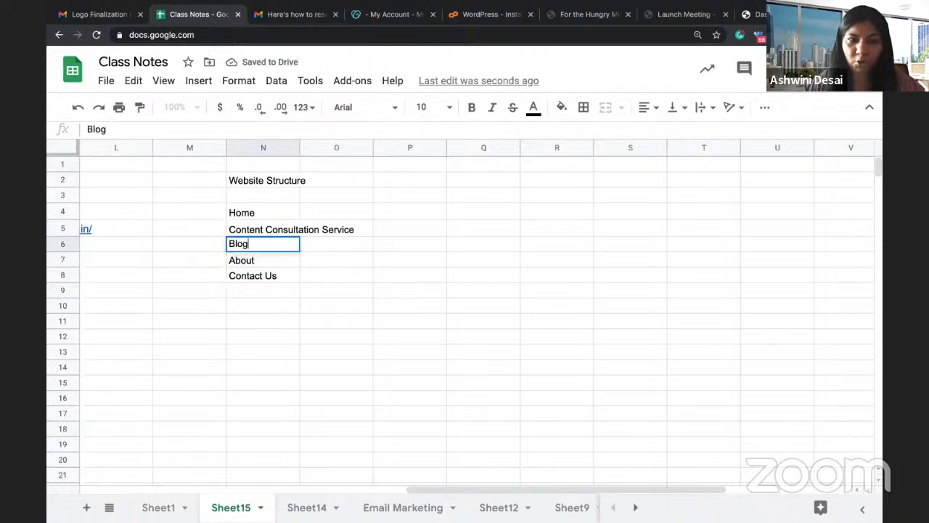
key(Tab)
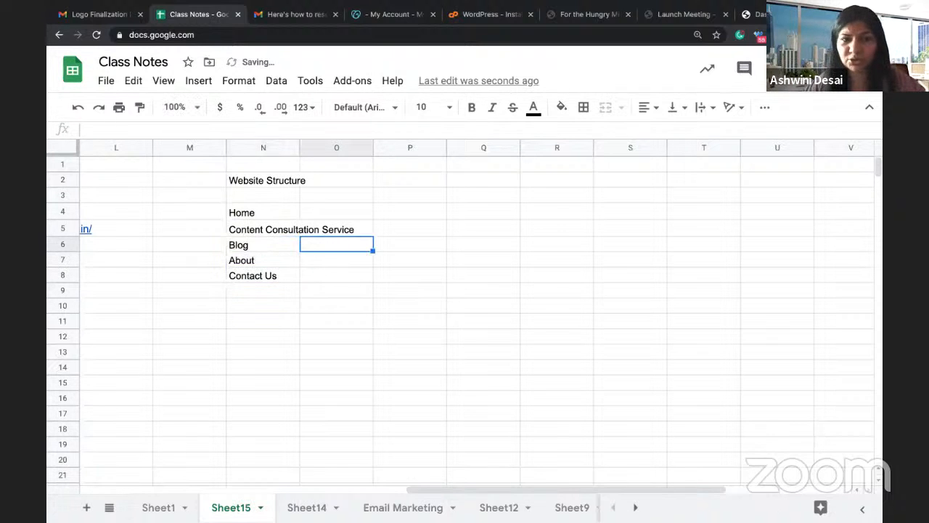
Step: Move About and Contact Us down to N9:N10
click(249, 266)
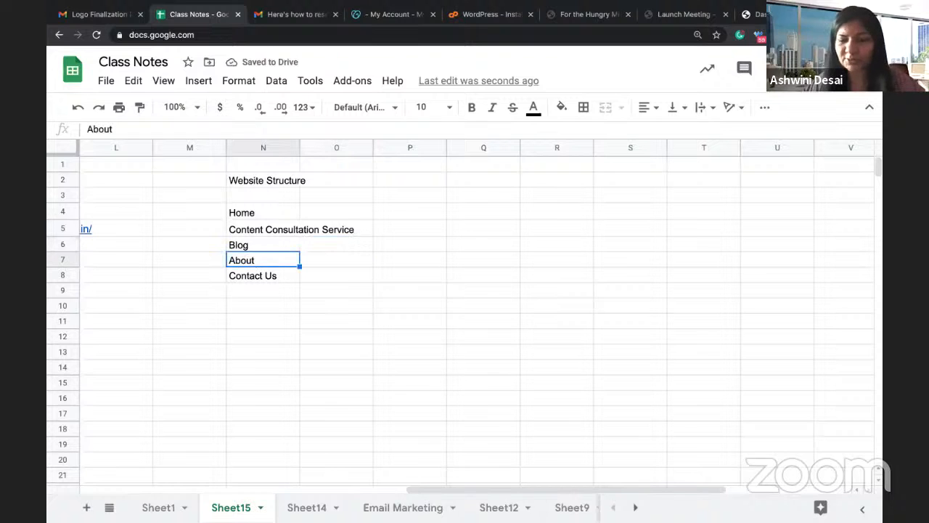
key(shift+Down)
key(ctrl+c)
key(Down)
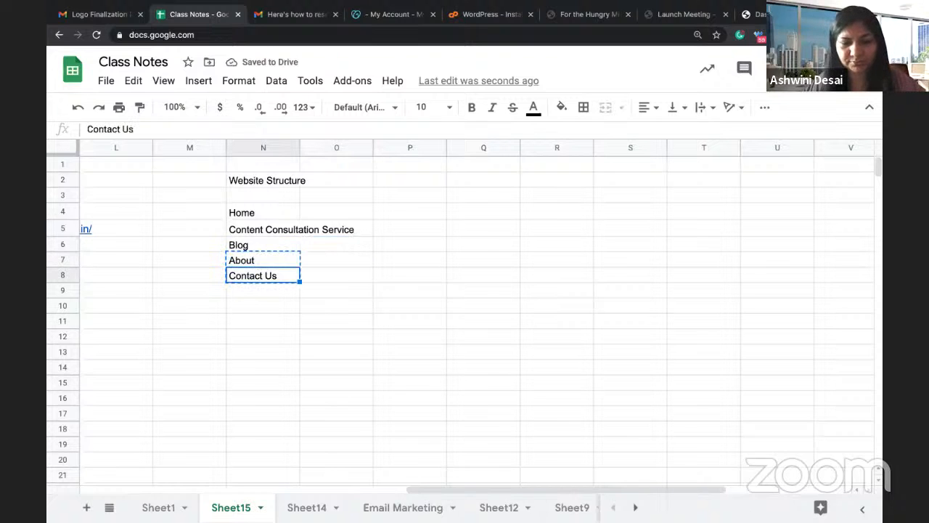
key(Down)
key(ctrl+v)
key(Up)
key(Right)
Step: Enter 'Psychology' in O7 and 'Business' in O8 as blog categories
key(Up)
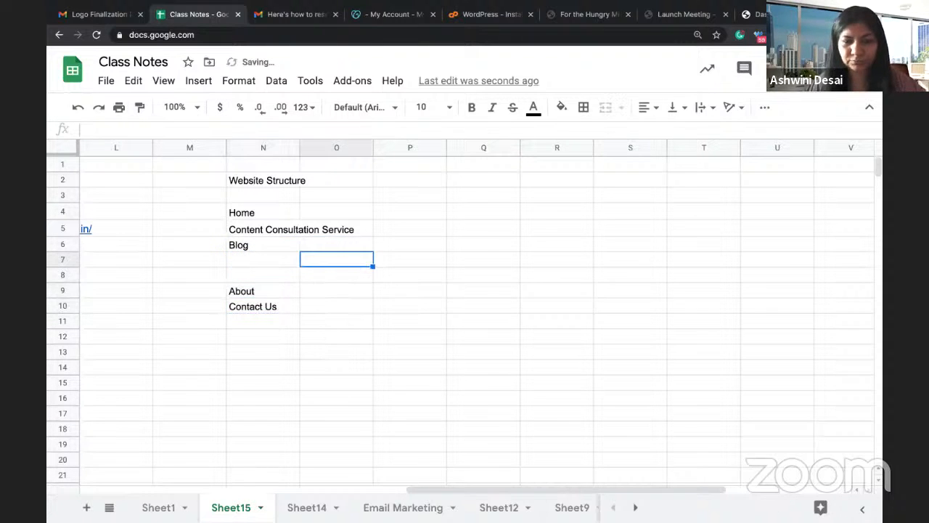
text(Psc)
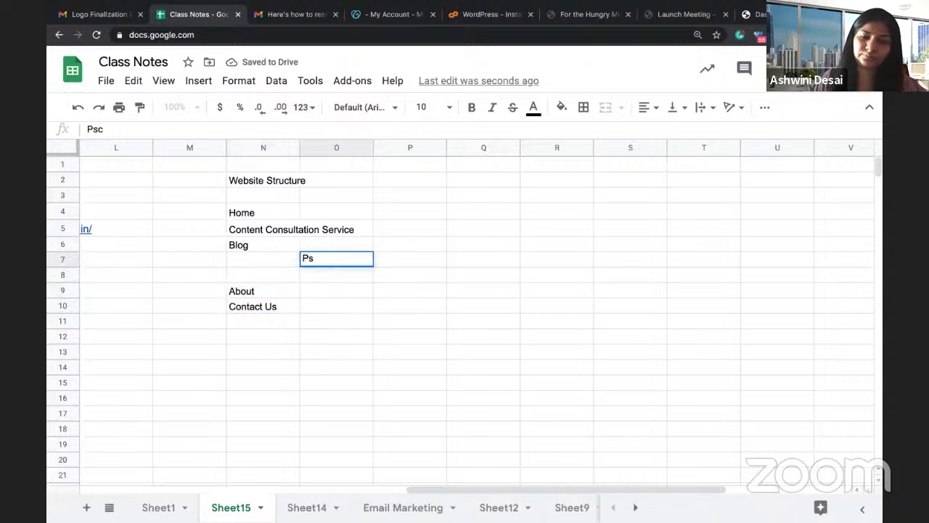
key(BackSpace)
text(ychology)
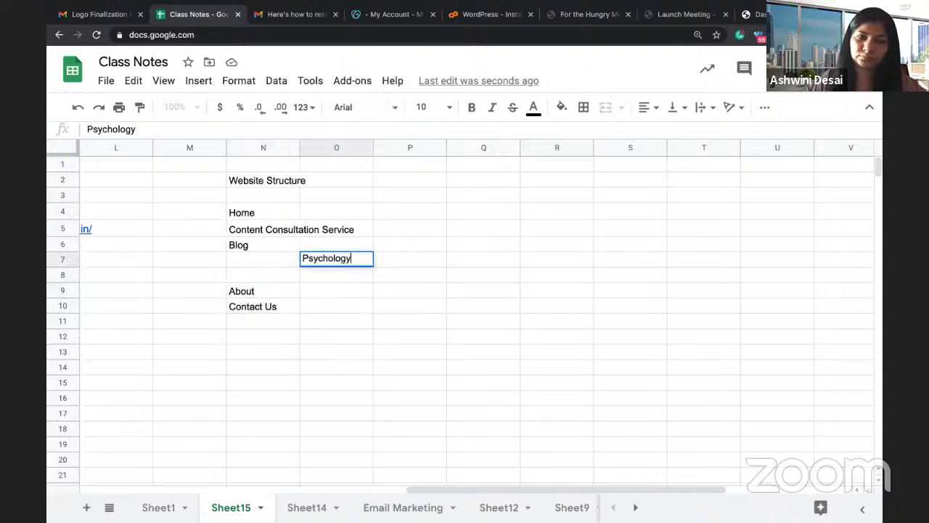
key(Return)
text(Business)
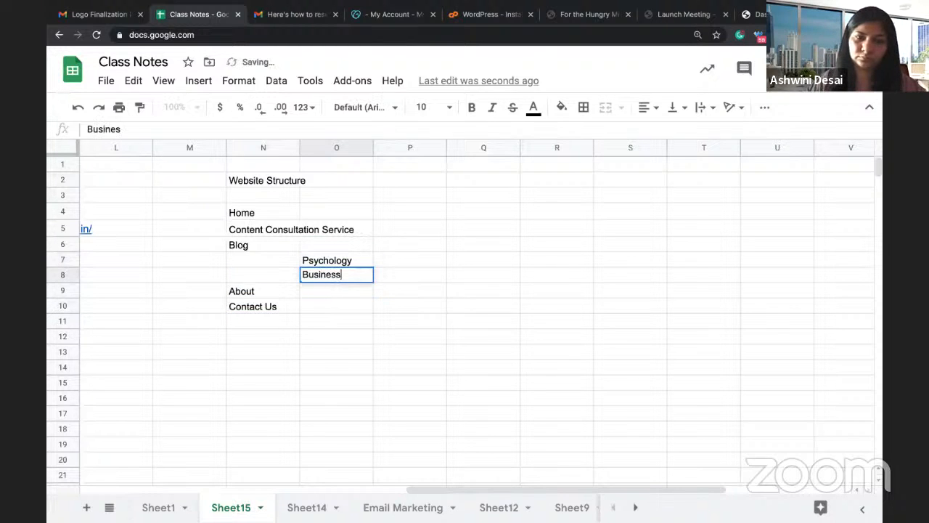
key(Return)
click(345, 351)
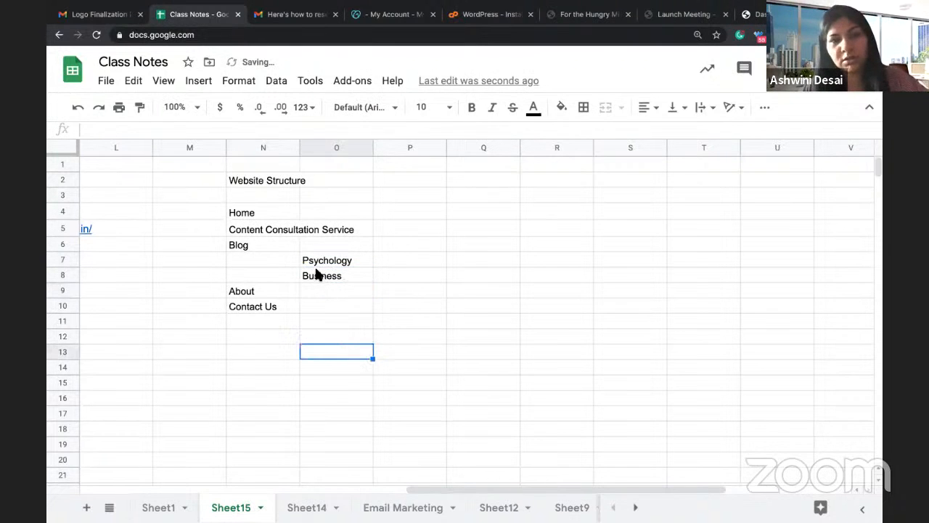
Step: Bold the 'Website Structure' heading in N2
click(254, 182)
key(ctrl+b)
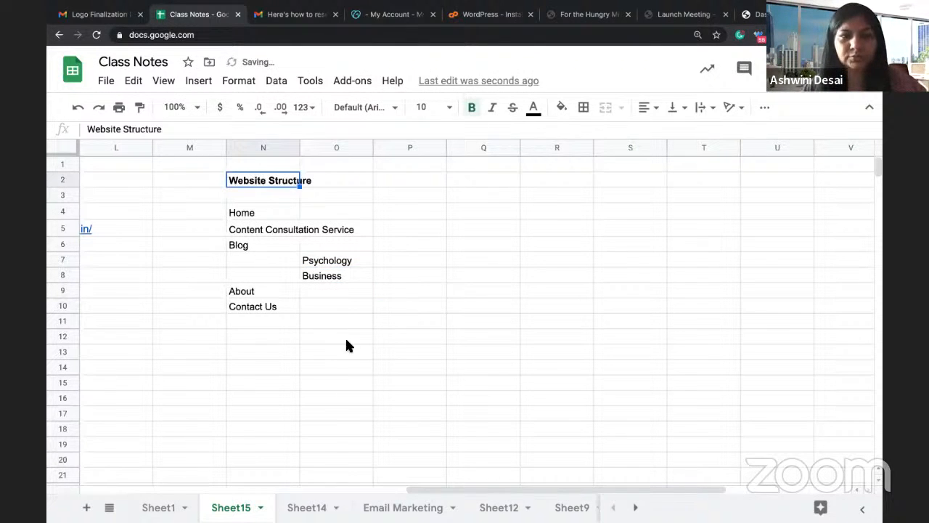
click(346, 396)
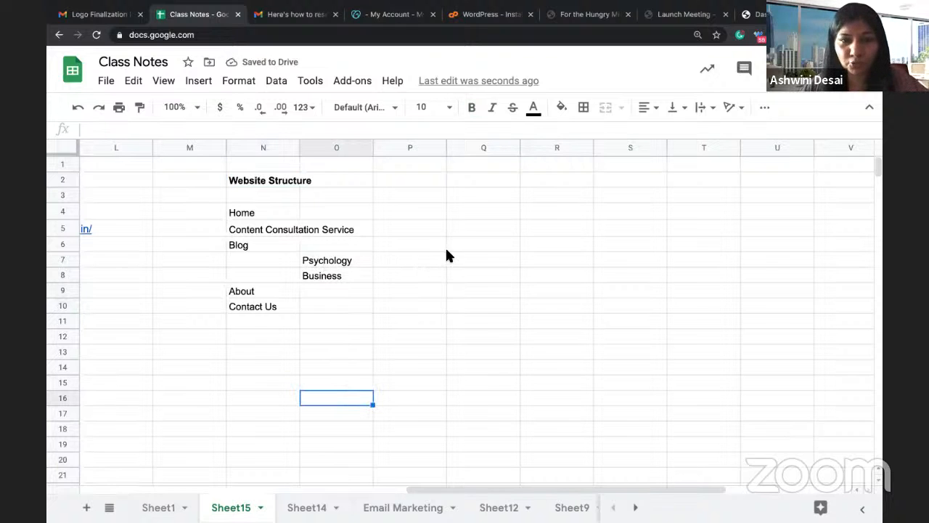
Step: Enter '>> How to train your subconcious mind' in P7 beside Psychology
click(390, 259)
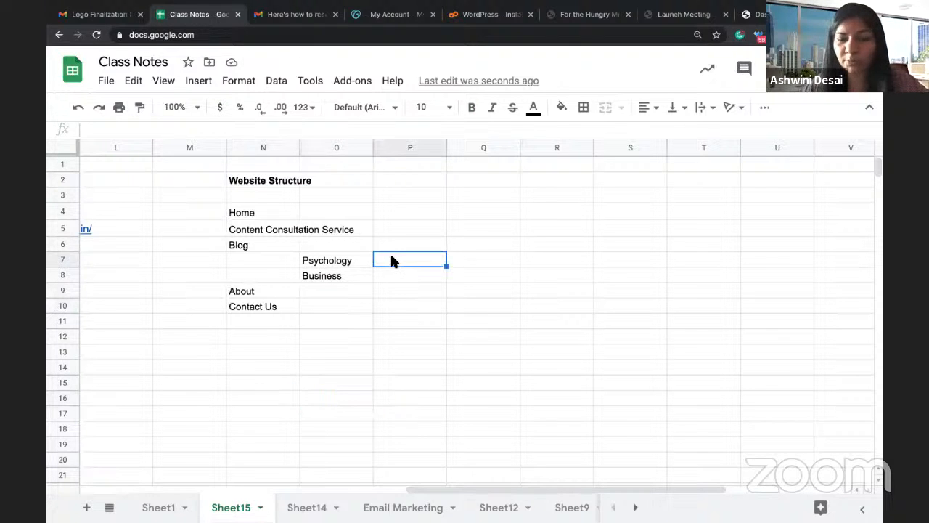
text(>> How)
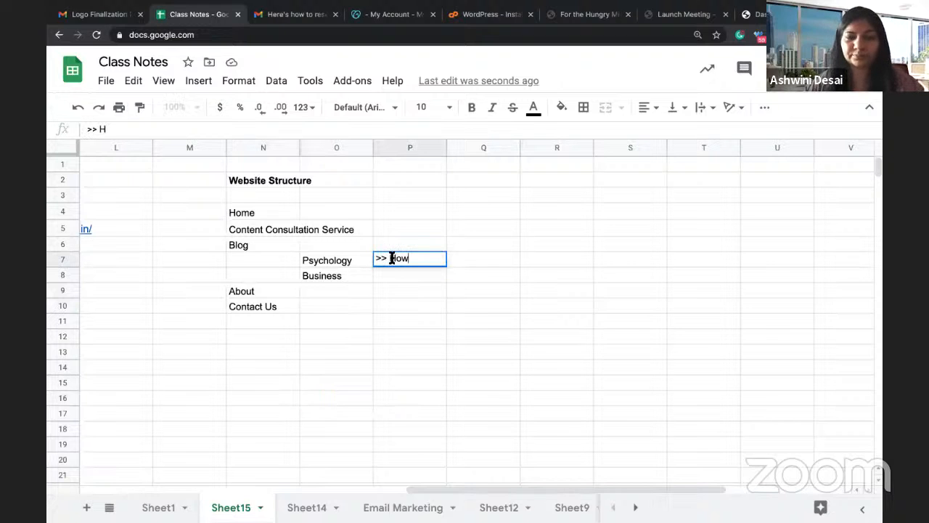
text( to trainy y)
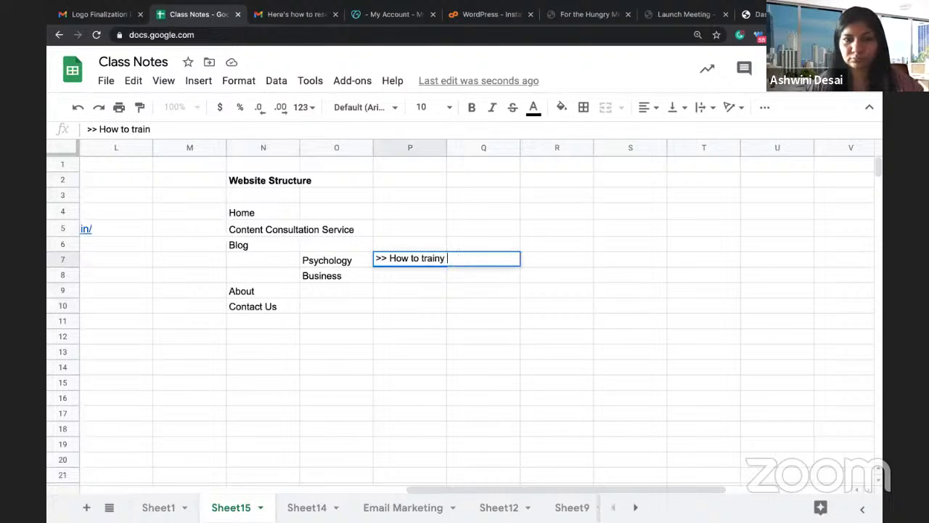
key(BackSpace)
key(BackSpace)
key(BackSpace)
text(your subsc)
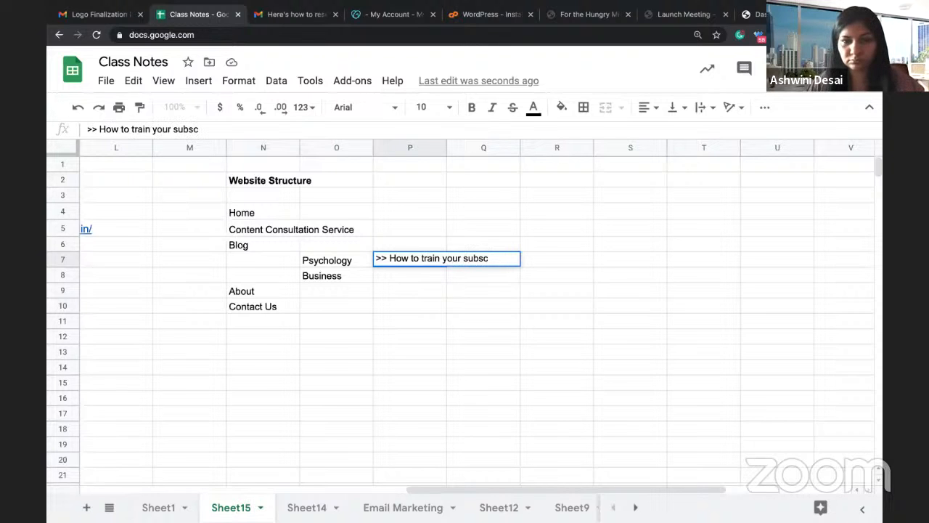
key(BackSpace)
key(BackSpace)
text(conci)
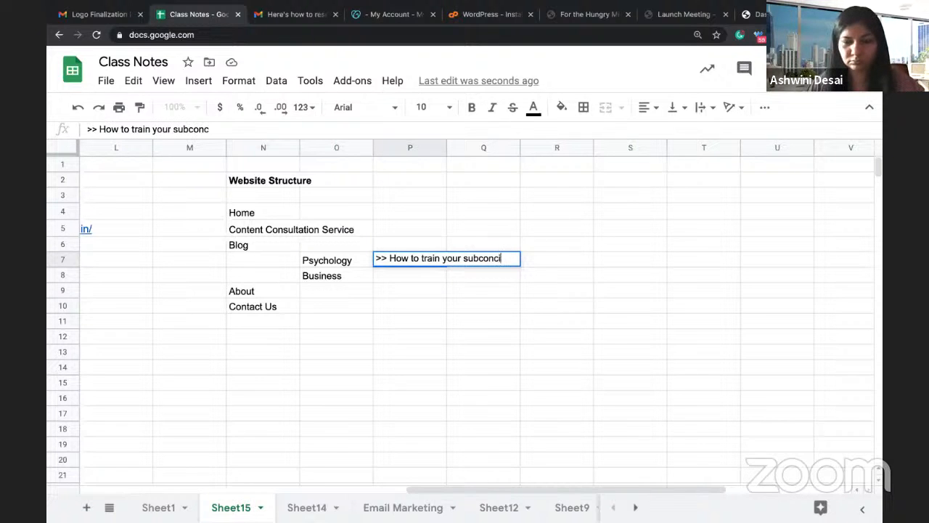
text(ous mind)
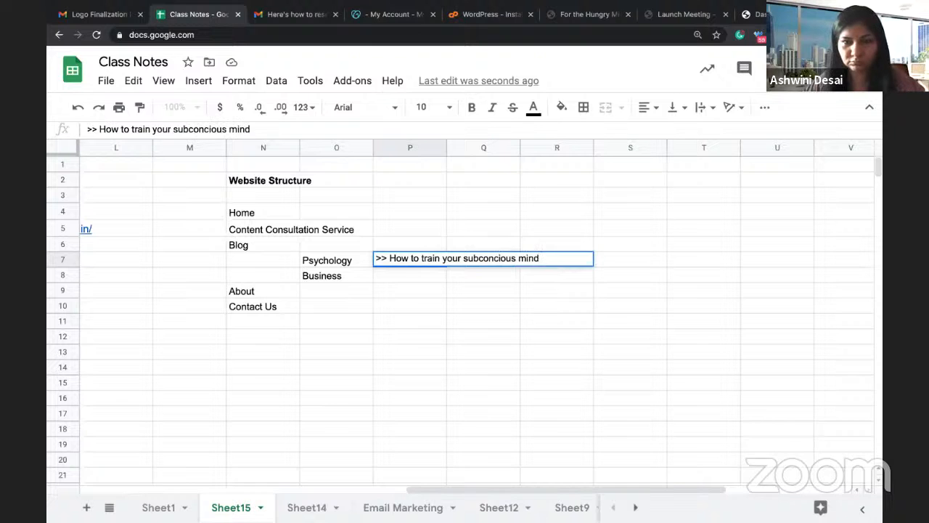
key(Return)
Step: Enter '>> Top 10 tips for web analytics' in P8 beside Business
text(>> How to)
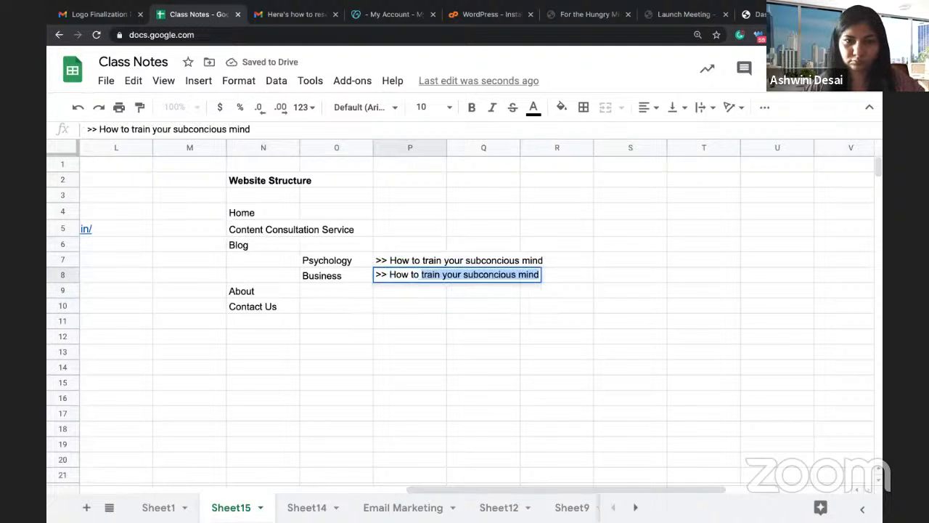
key(BackSpace)
key(BackSpace)
key(BackSpace)
key(BackSpace)
key(BackSpace)
key(BackSpace)
key(BackSpace)
key(BackSpace)
text(T)
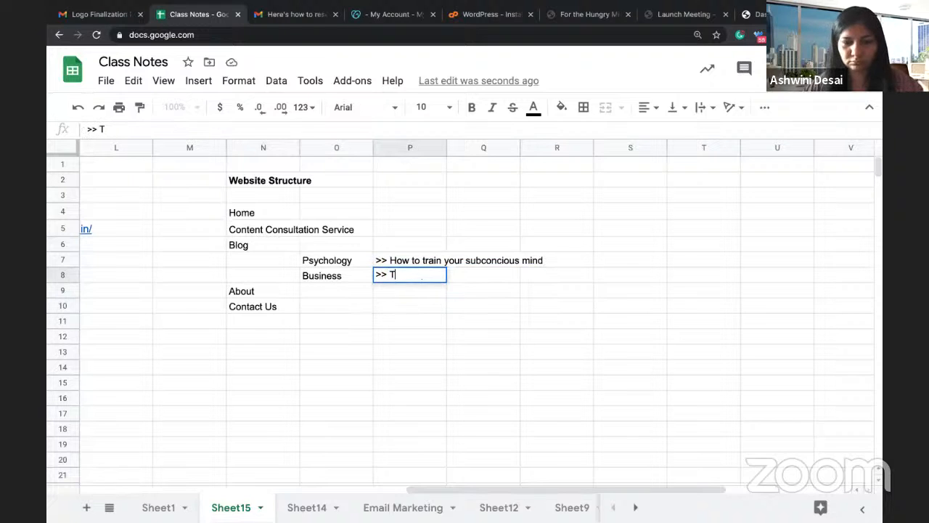
text(op 10 tips)
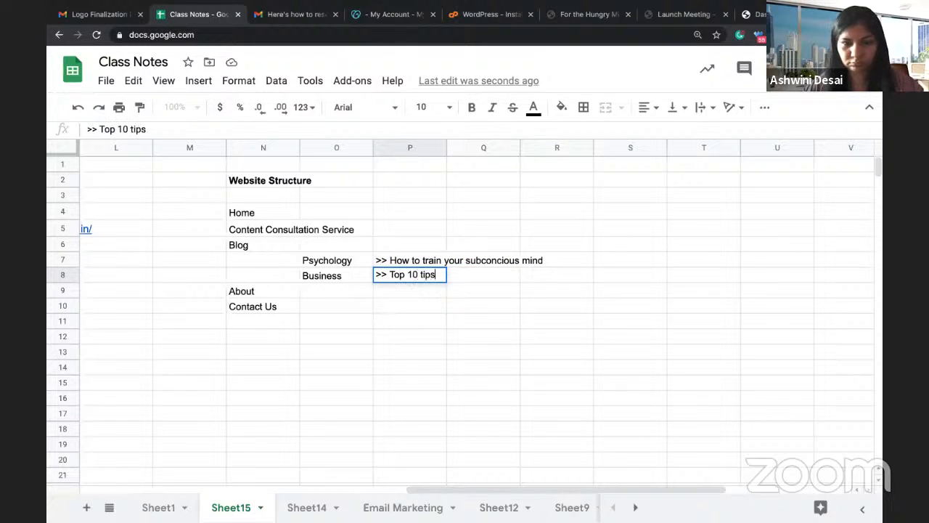
text( for webs)
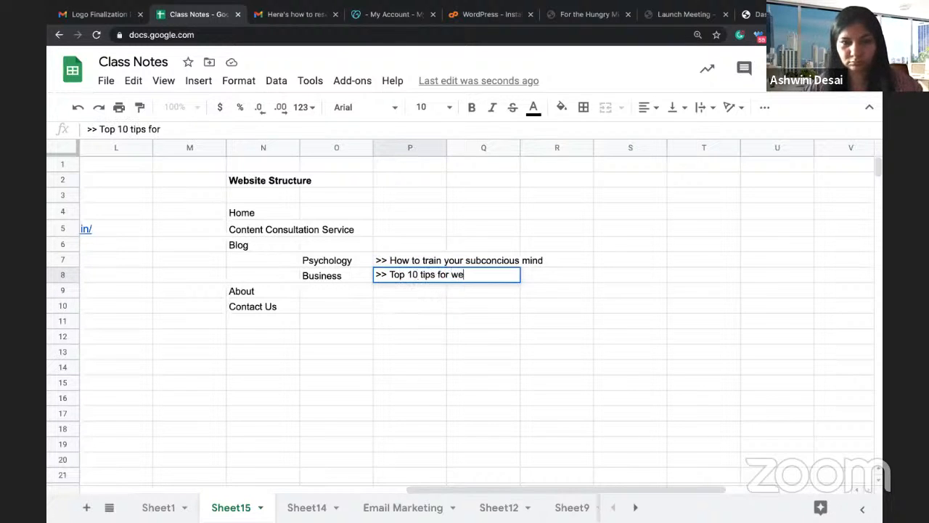
key(BackSpace)
key(BackSpace)
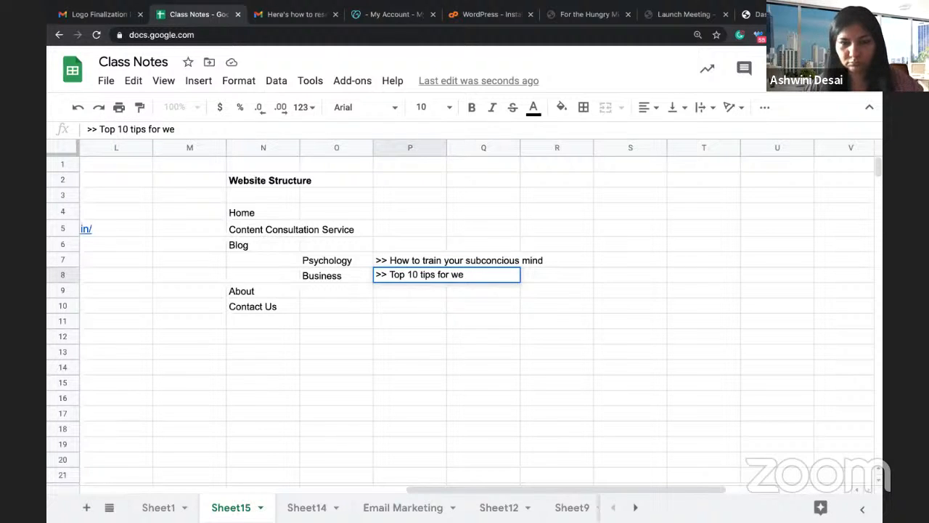
text(b analytics)
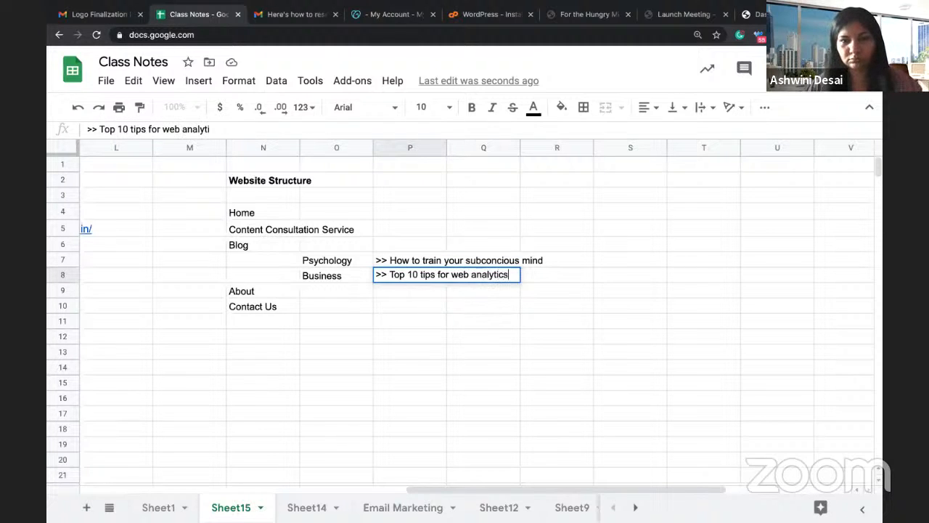
key(Return)
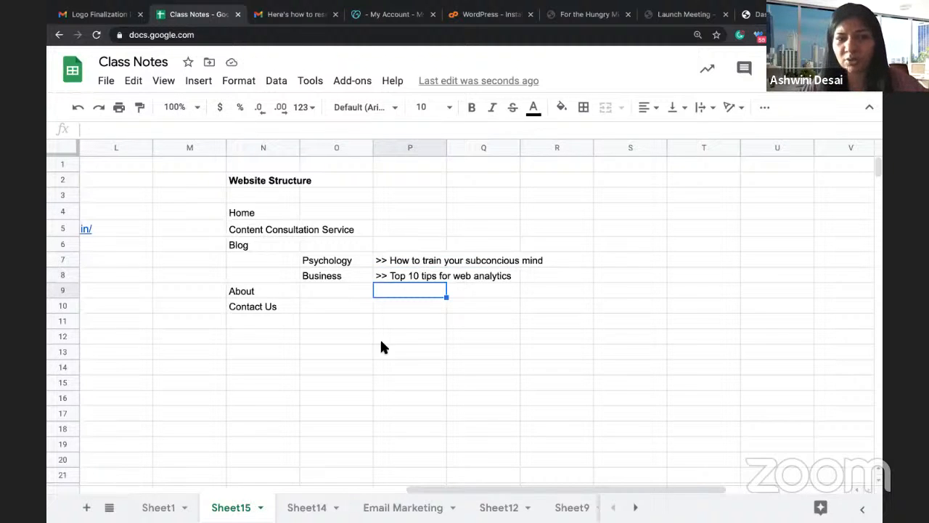
click(404, 353)
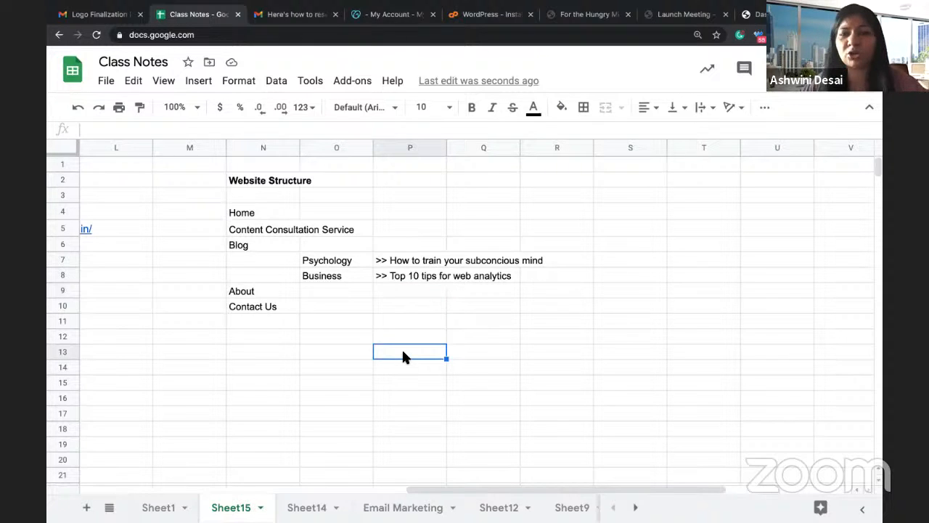
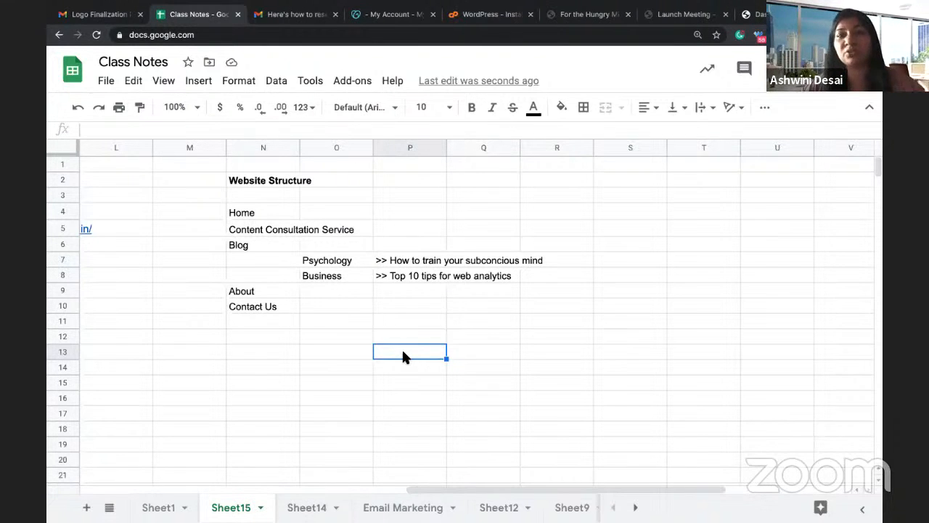
Step: Check the Home entry in the Website Structure notes, then switch to the WordPress dashboard tab
click(319, 342)
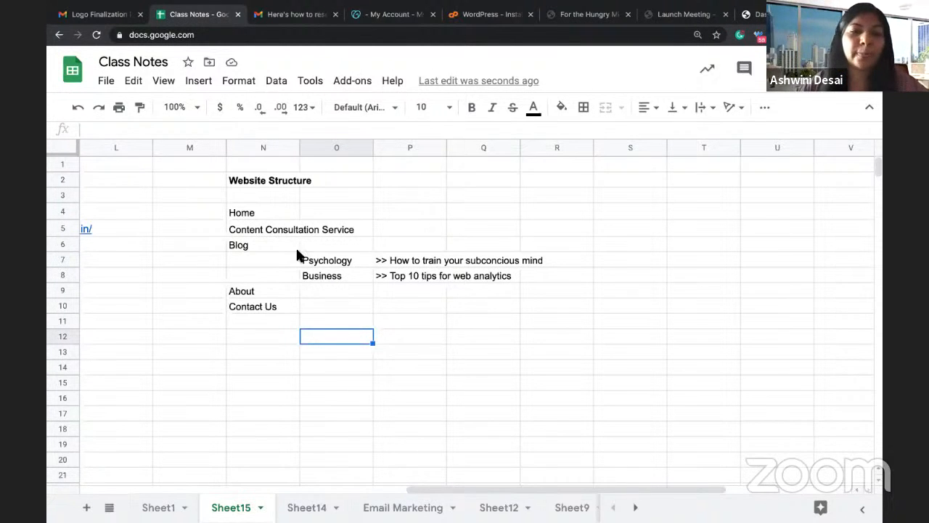
click(273, 219)
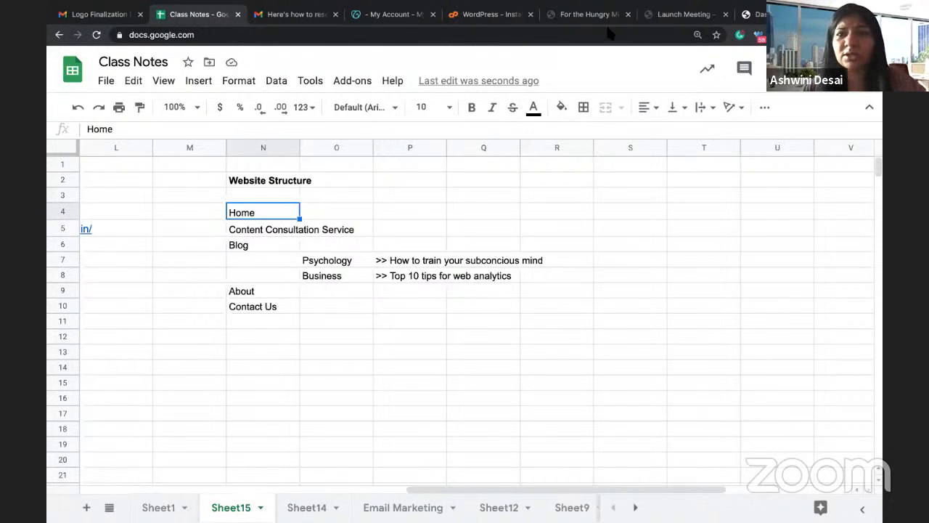
click(760, 15)
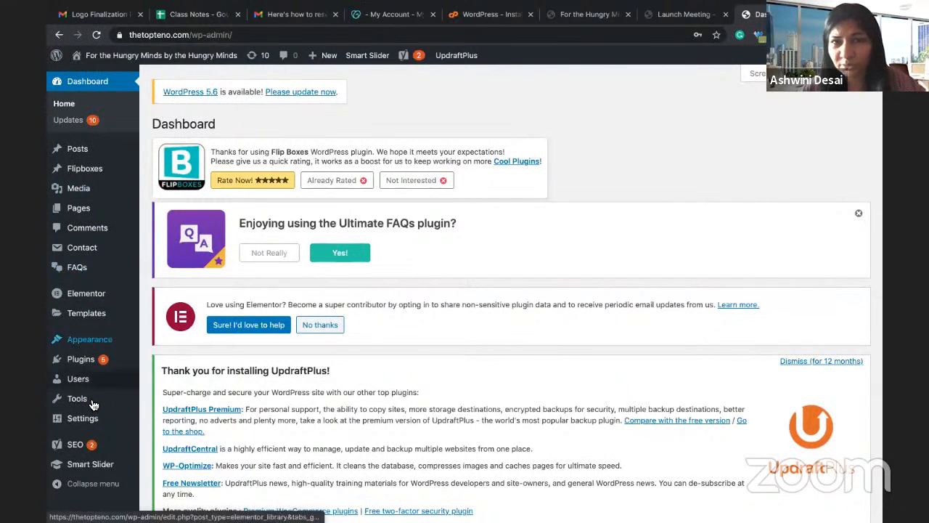
Step: Show the site's five pages, including About, Blog and Contact Page
mouse_move(82, 408)
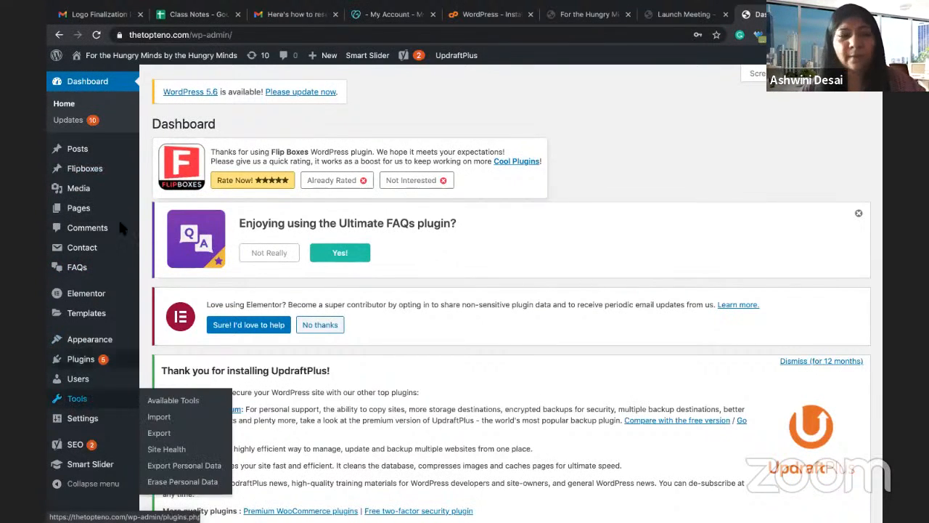
click(85, 212)
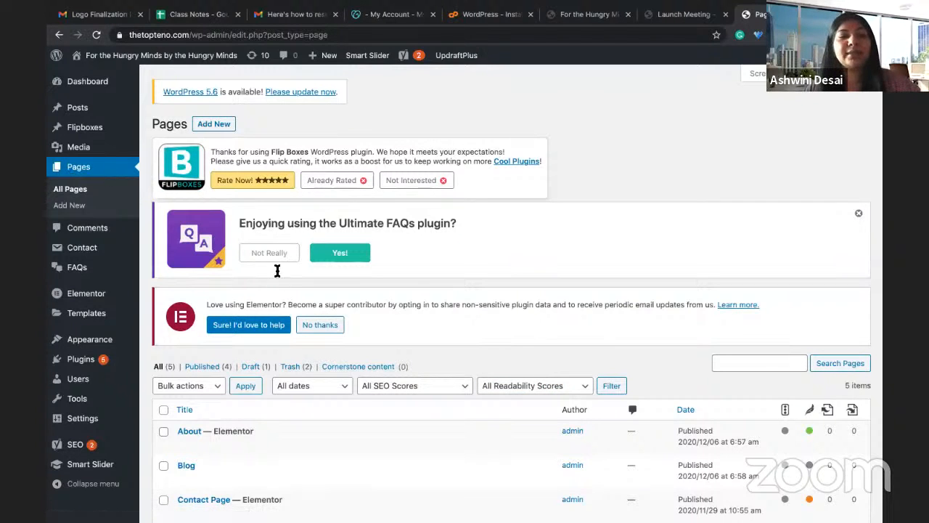
Step: Bulk-trash all five existing pages and reload the now-empty pages list
scroll(349, 305, down, 3)
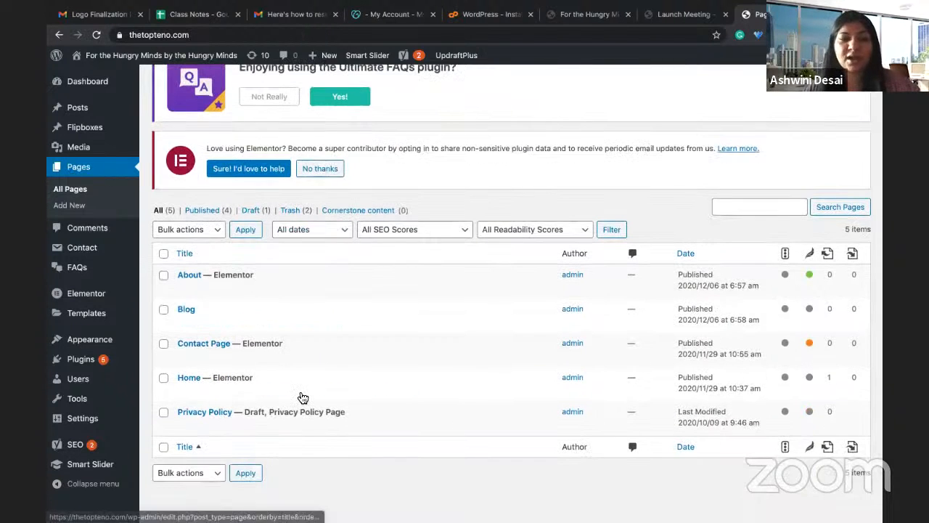
click(164, 254)
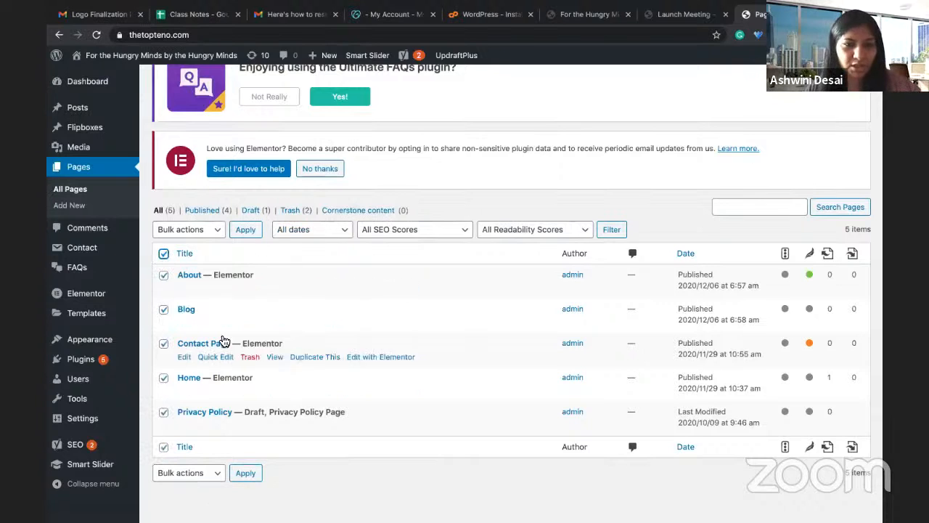
click(194, 233)
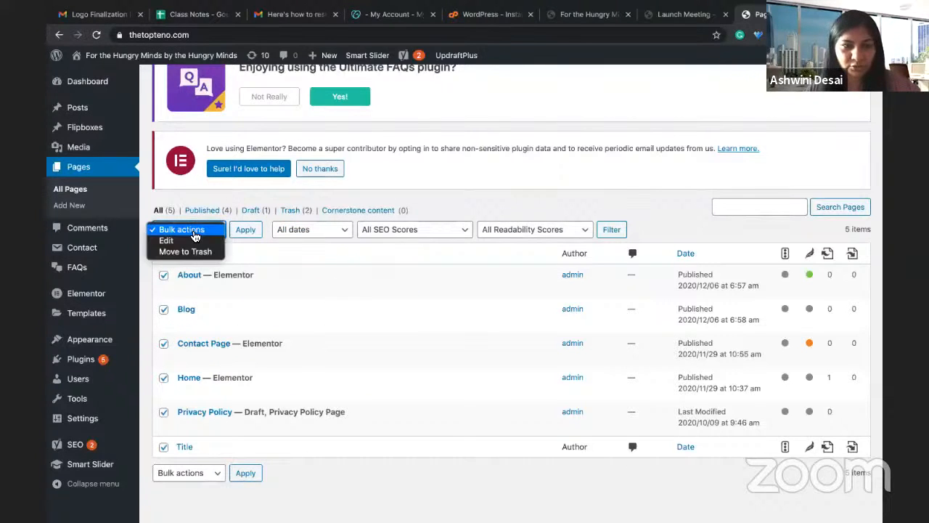
click(190, 251)
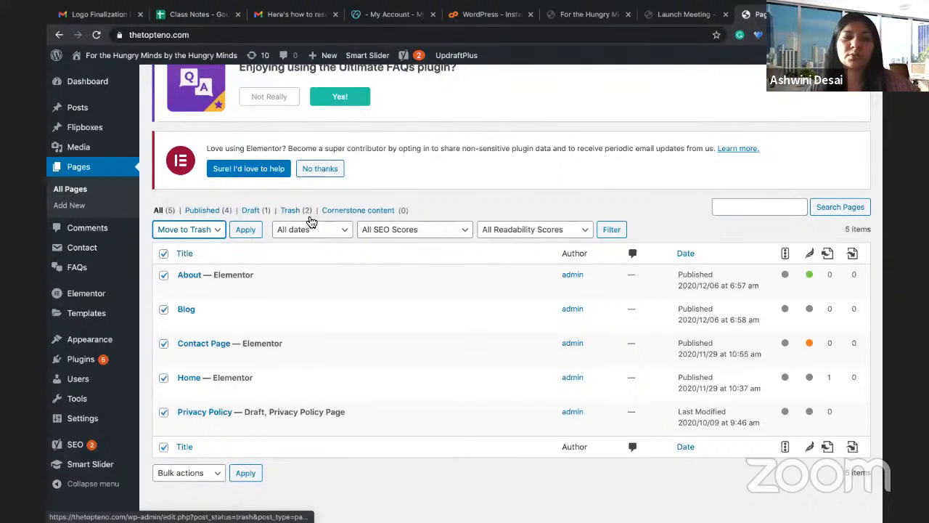
click(245, 473)
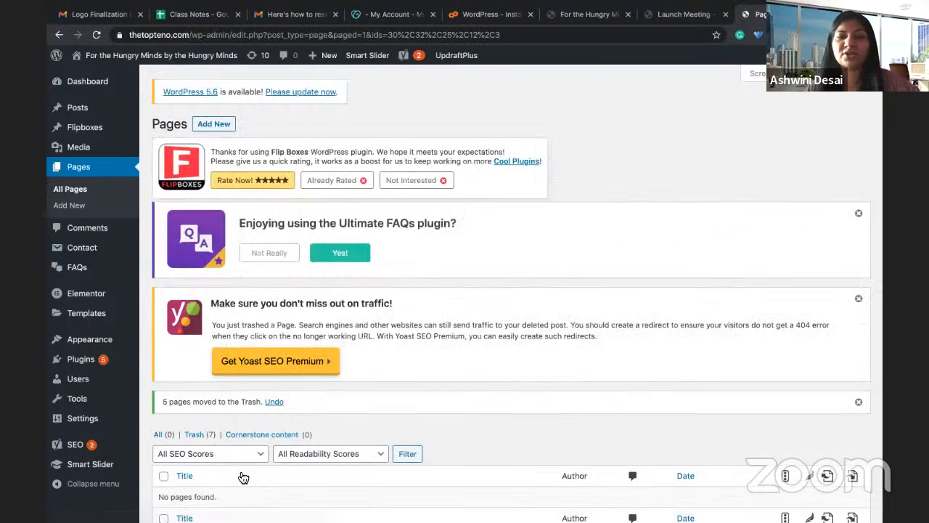
scroll(243, 477, down, 3)
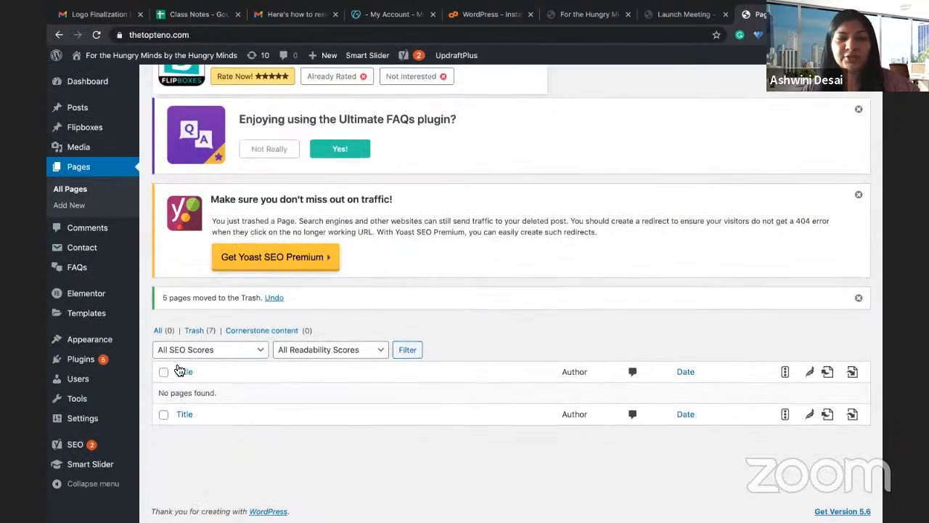
click(161, 331)
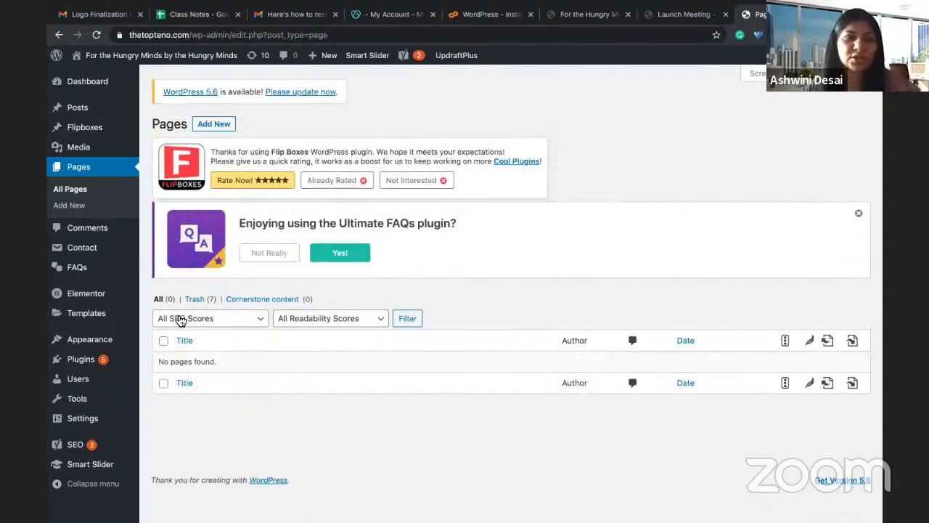
Step: Start a blank new page and close the WordPress installer and My Account tabs
click(77, 208)
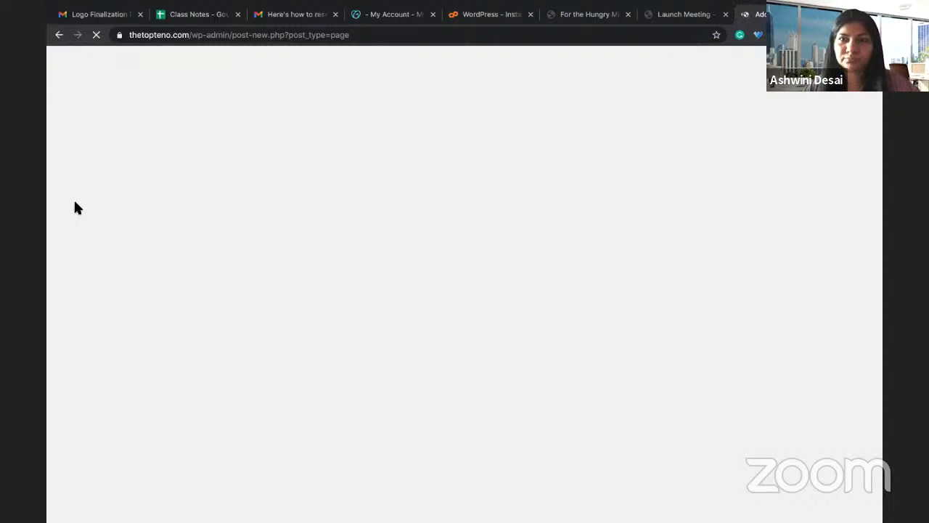
click(530, 15)
click(433, 15)
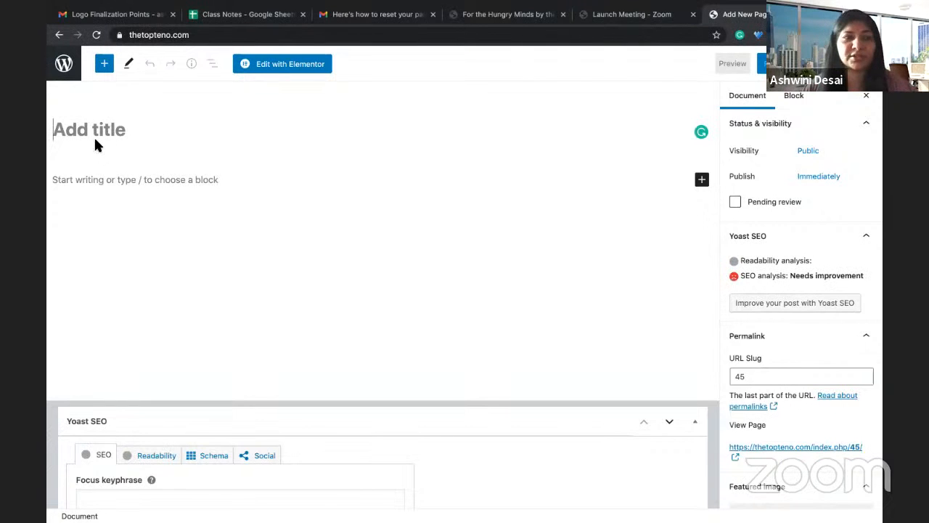
Step: Title the page 'About' and begin the intro: 'We are your one stop solution to expand your knowledge horizon'
text(Ab)
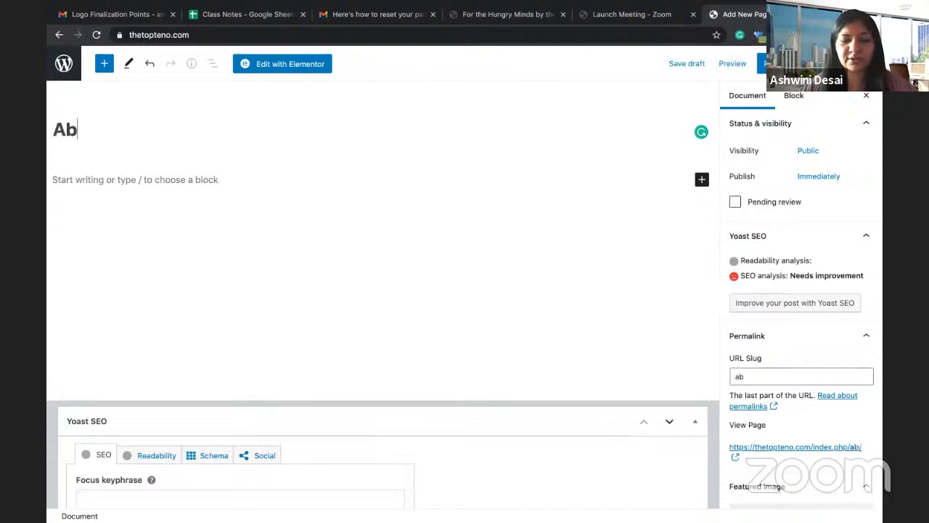
text(out)
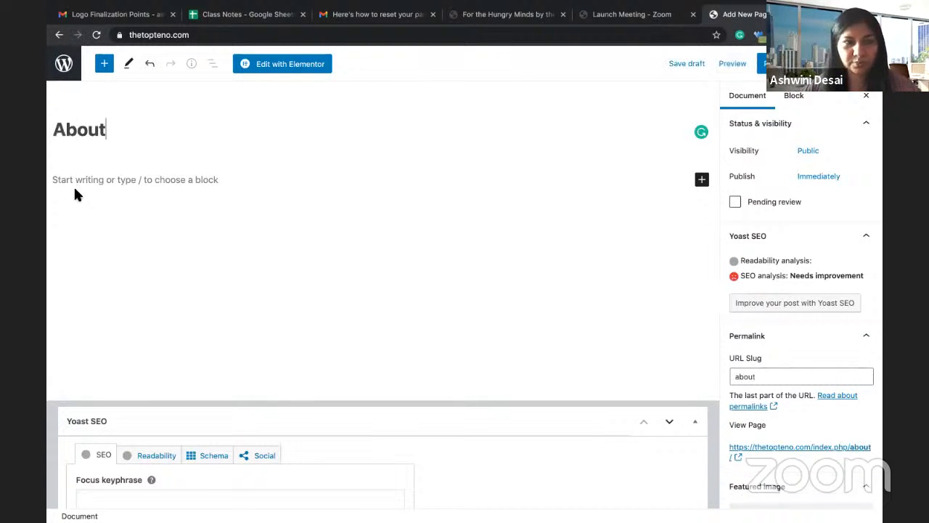
click(72, 181)
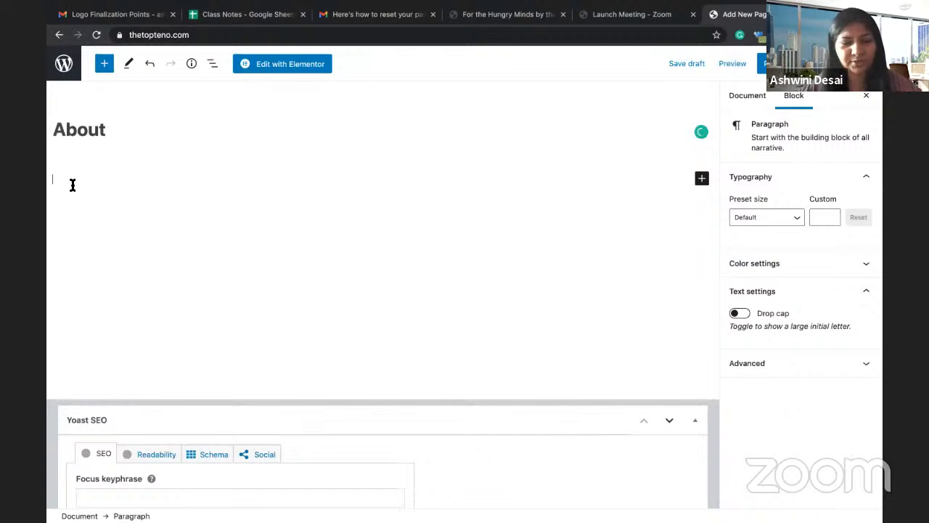
text(We are )
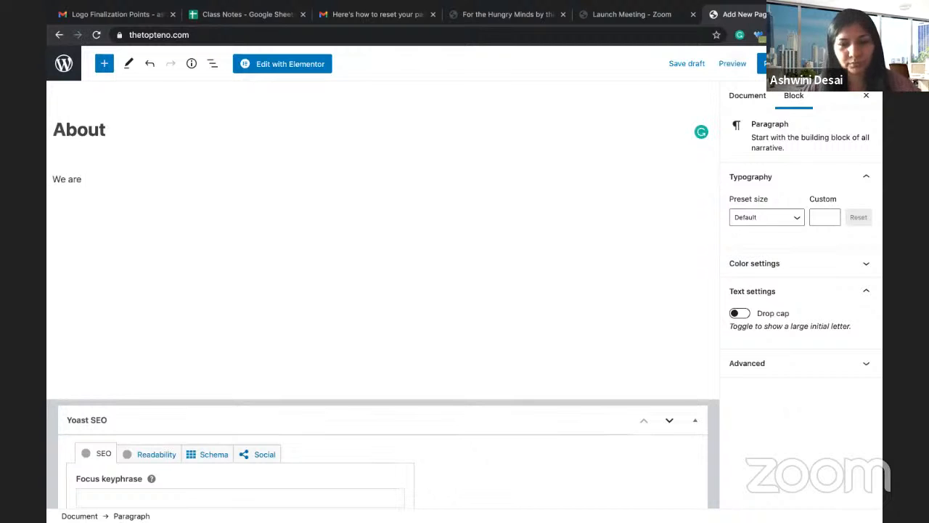
text(a )
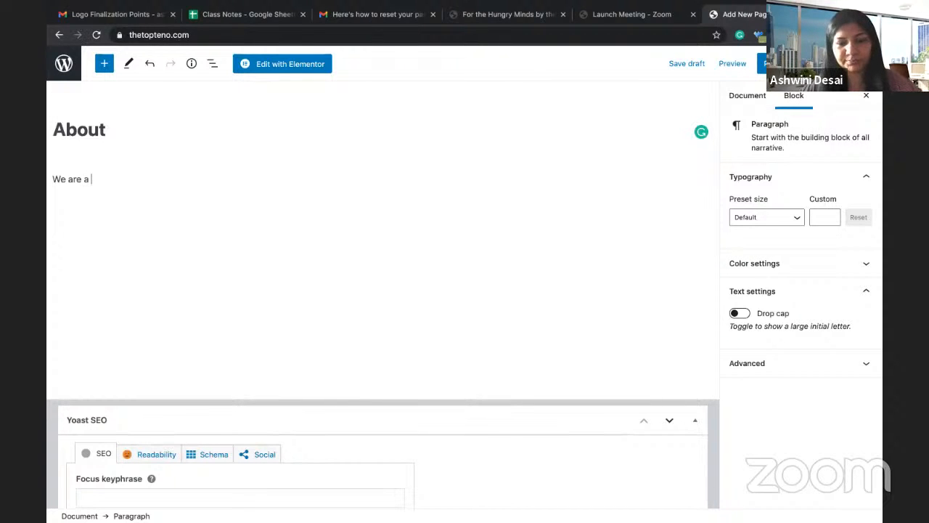
key(BackSpace)
key(BackSpace)
text(y)
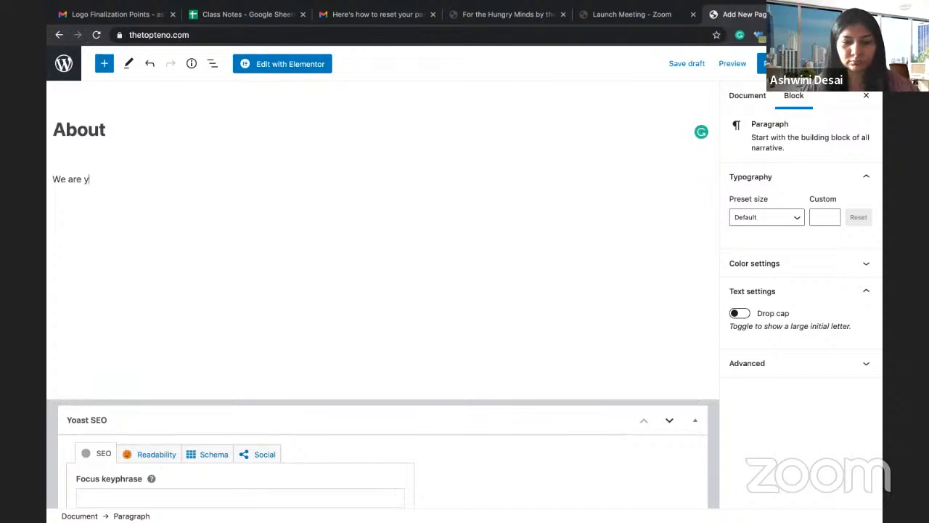
text(our one stop )
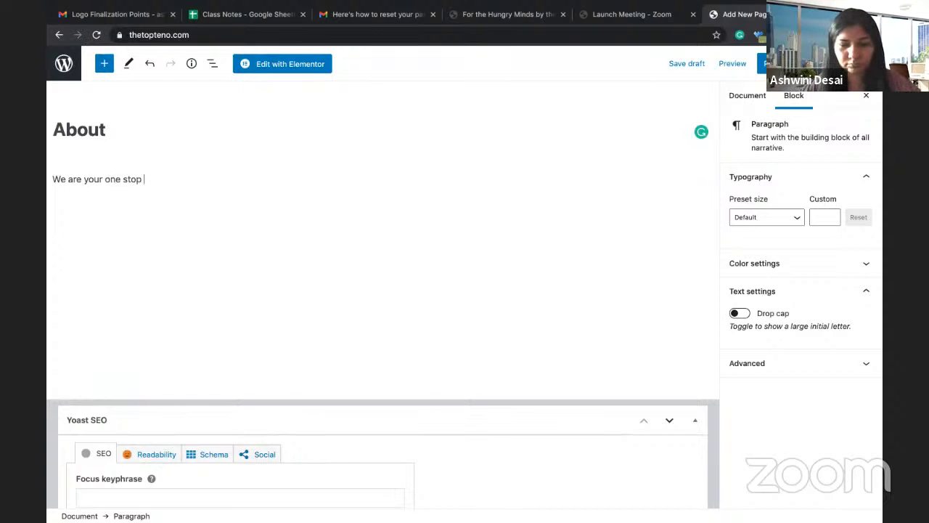
text(solution to)
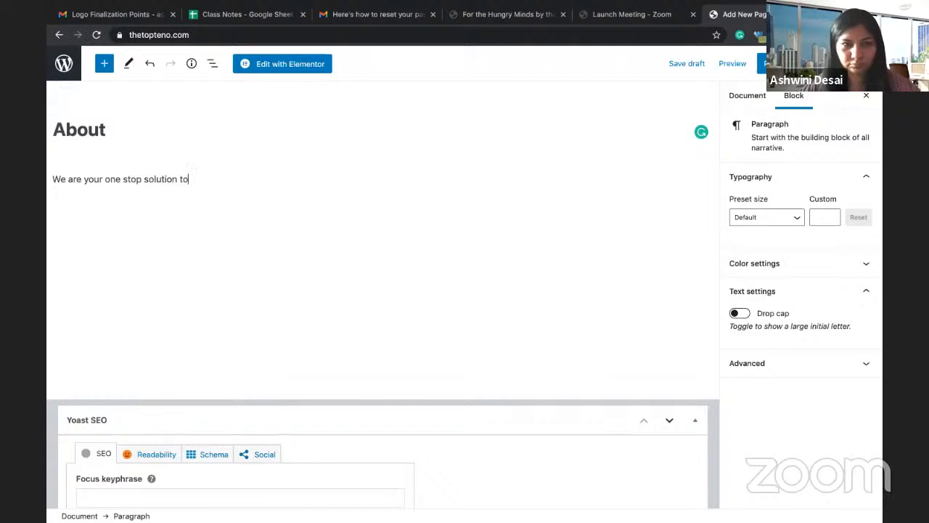
text( increase your)
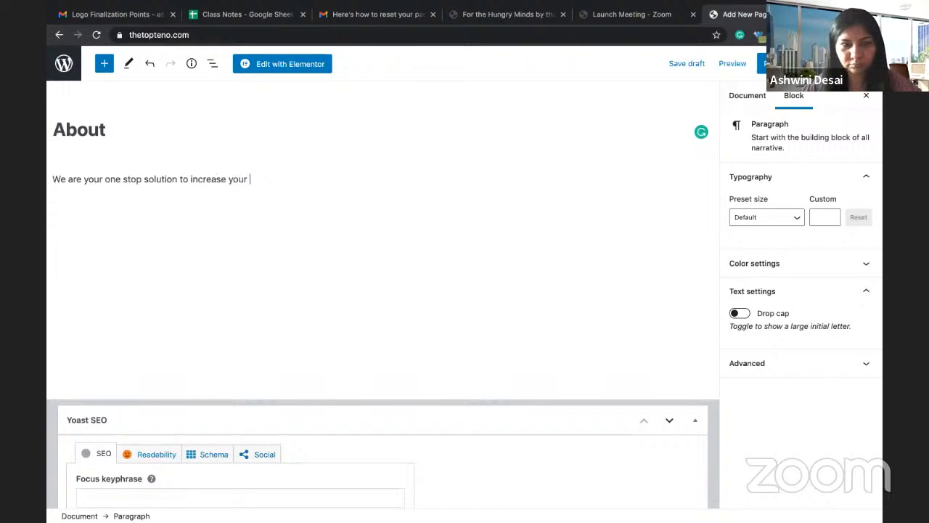
key(BackSpace)
key(BackSpace)
key(BackSpace)
key(BackSpace)
key(BackSpace)
key(BackSpace)
key(BackSpace)
key(BackSpace)
key(BackSpace)
key(BackSpace)
key(BackSpace)
key(BackSpace)
key(BackSpace)
key(BackSpace)
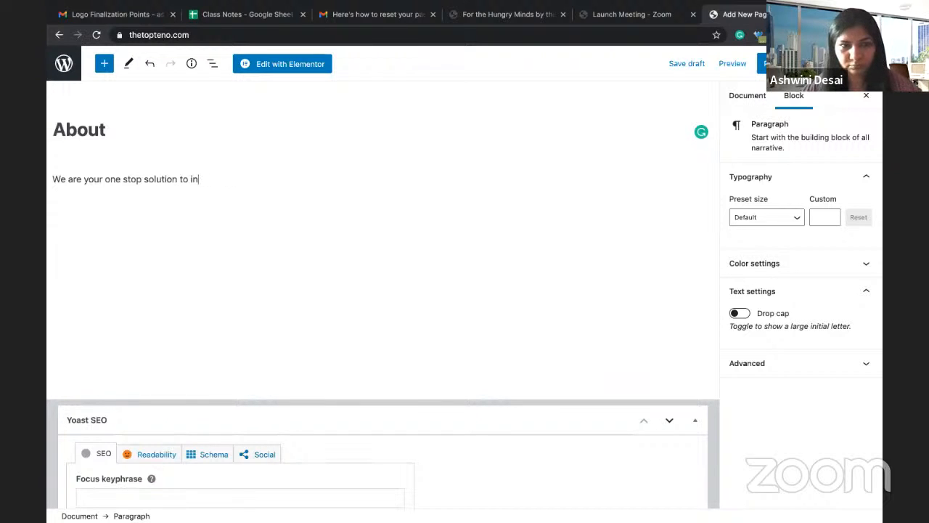
text(expa)
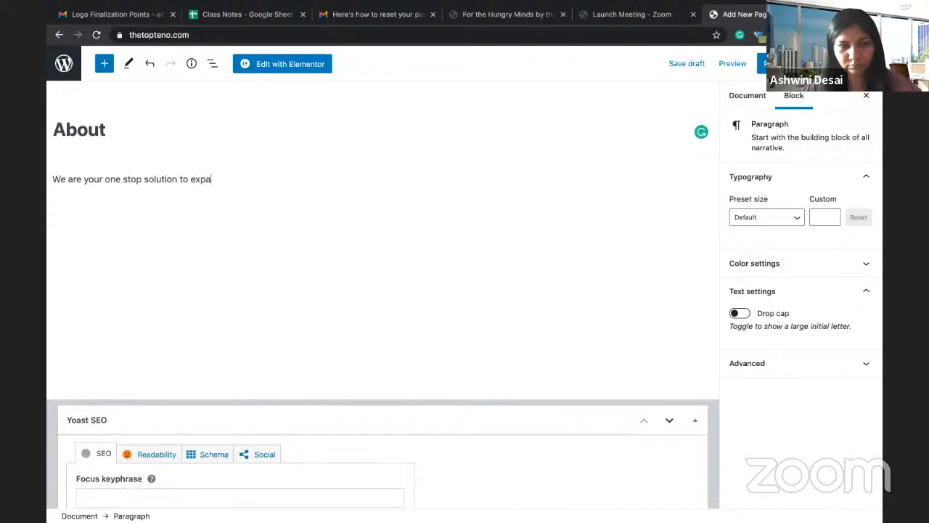
text(nd your kn)
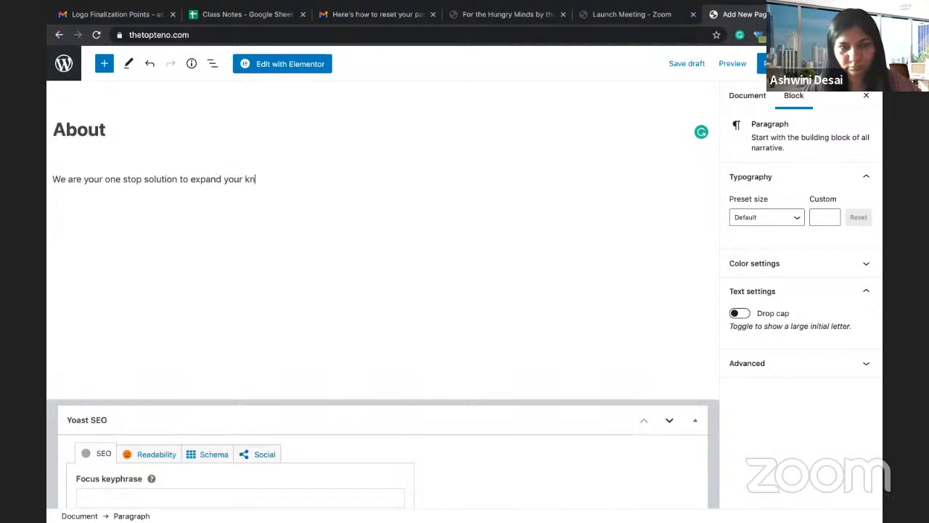
text(ow ledgee )
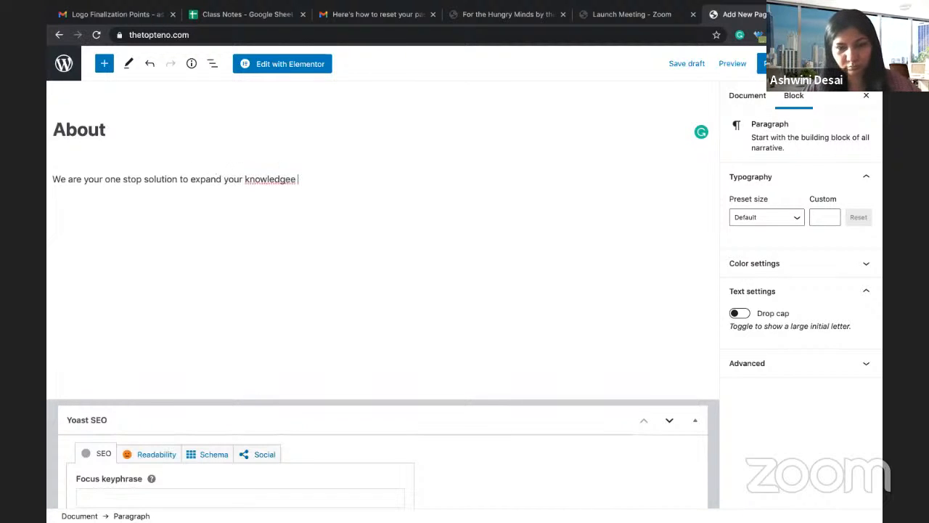
text(horizon wi)
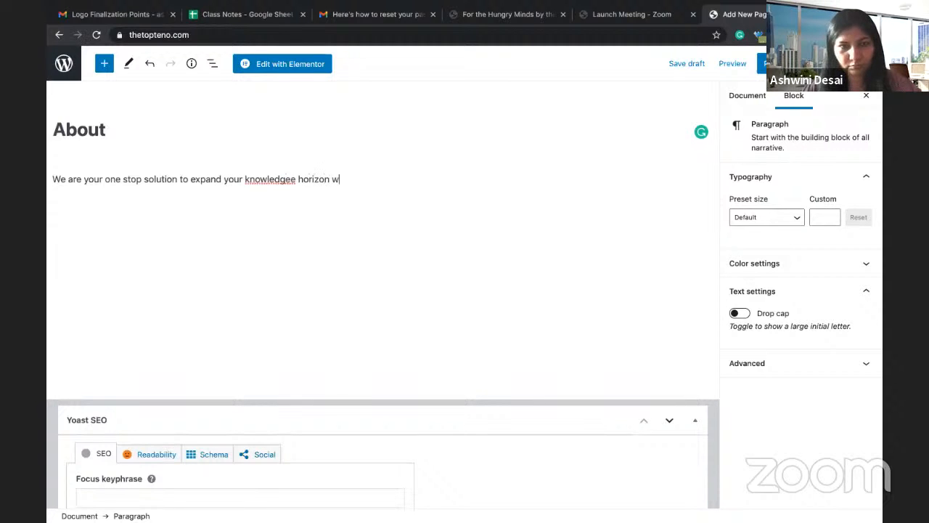
Step: Finish the intro promising the TOP 10 content for psychology, business, sports, lifestyle and health
click(288, 180)
key(BackSpace)
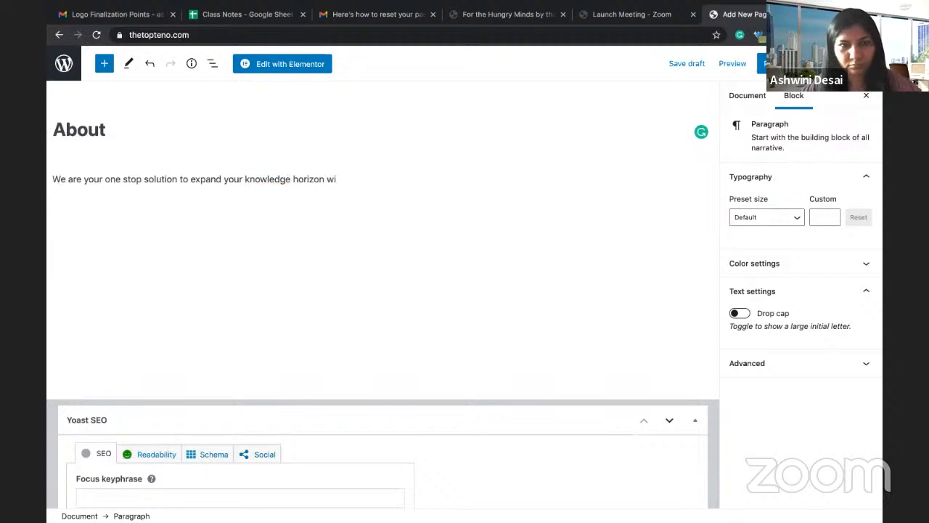
text(th )
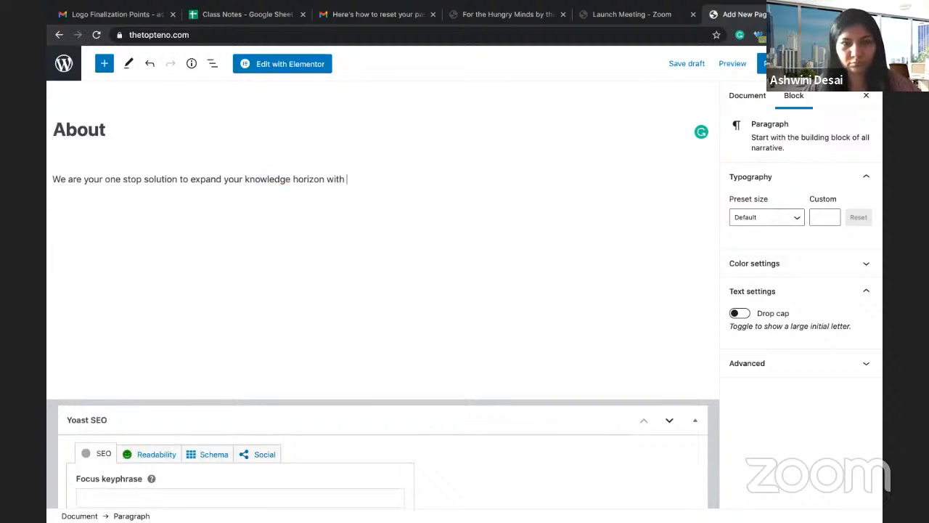
text(best of )
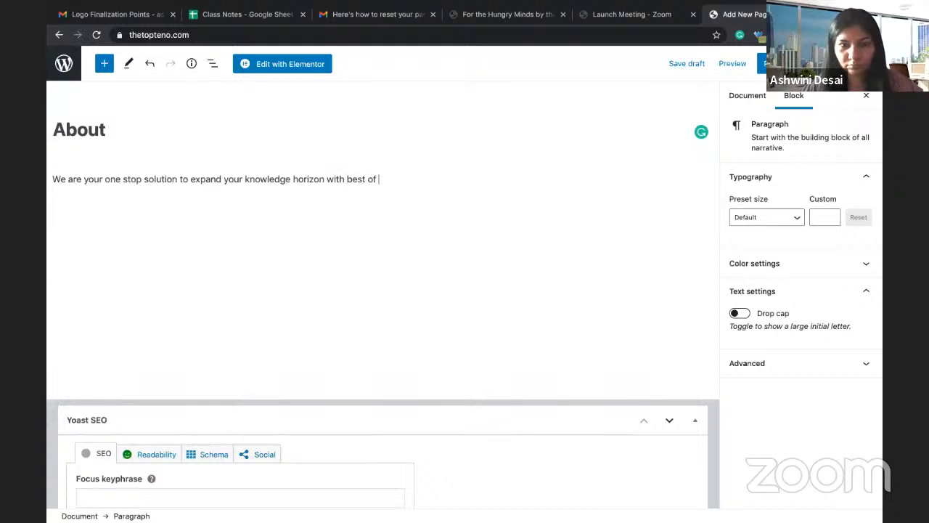
text(content)
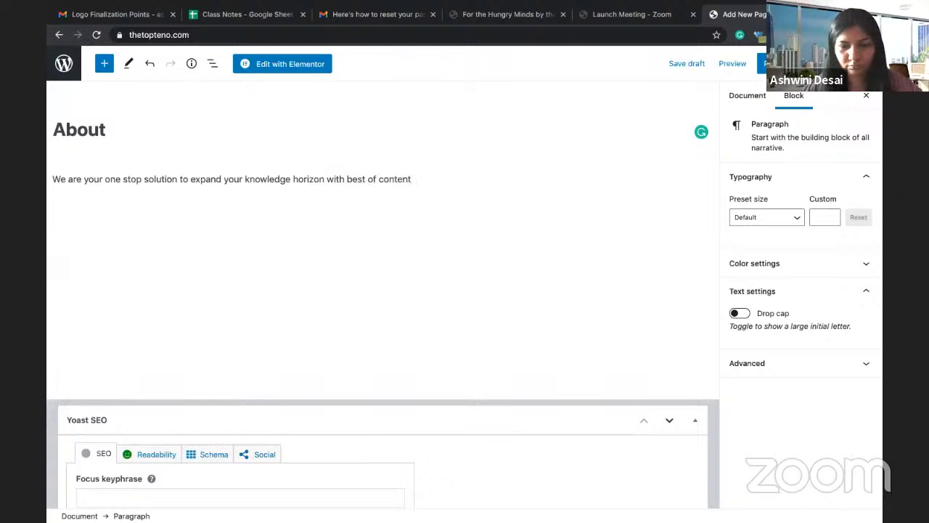
text(... hey )
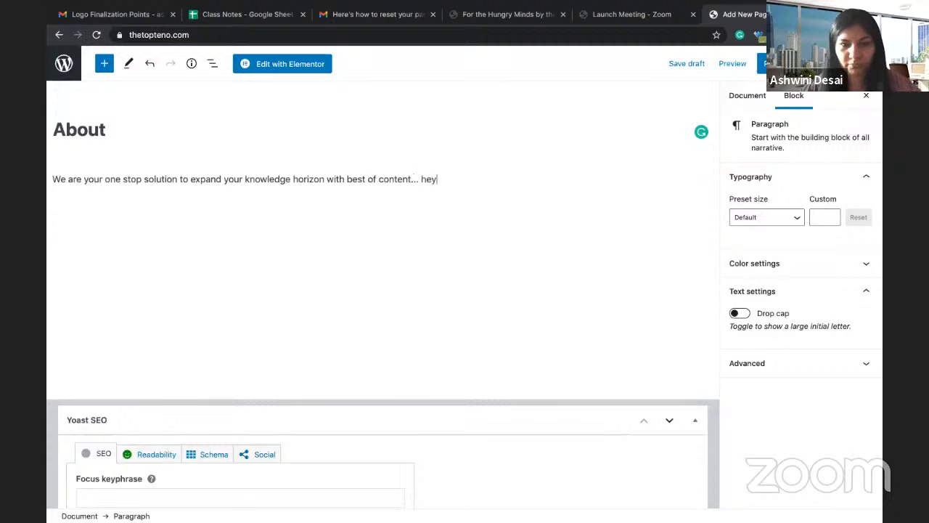
text(now)
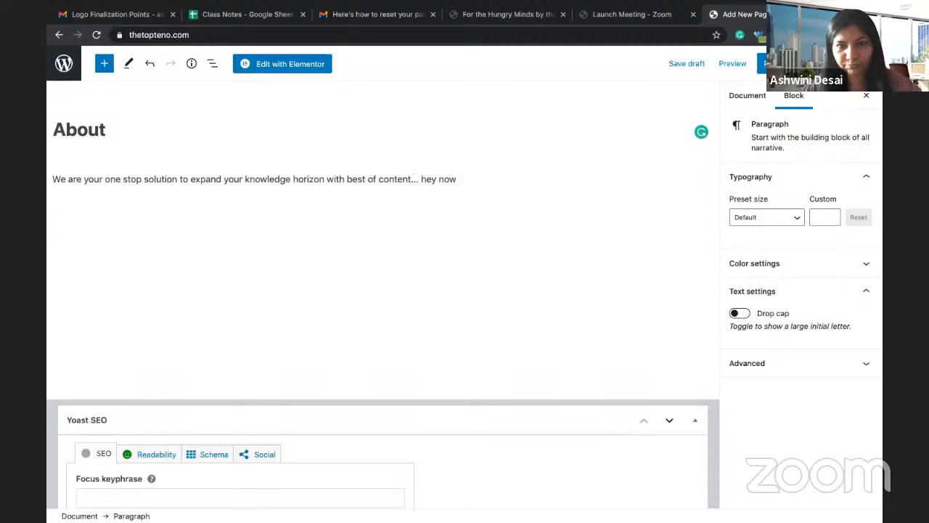
key(BackSpace)
key(BackSpace)
text(t just )
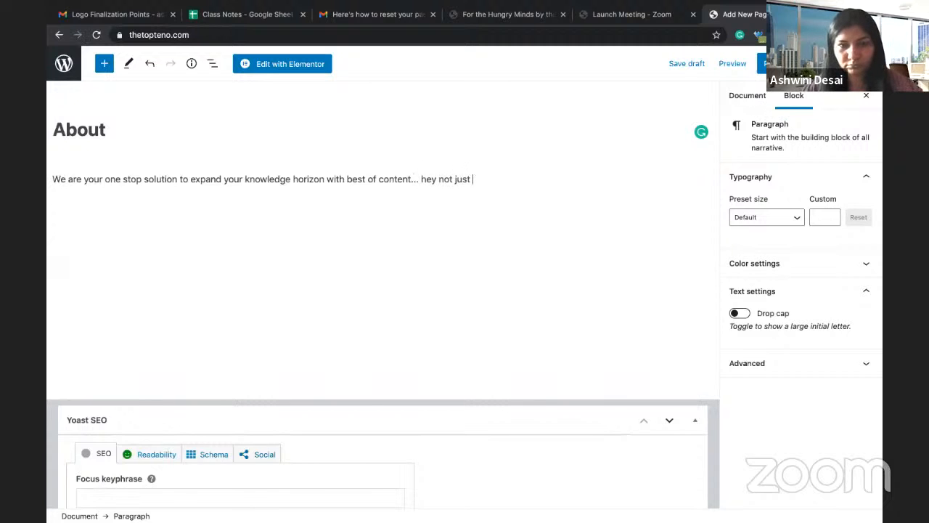
text(best the )
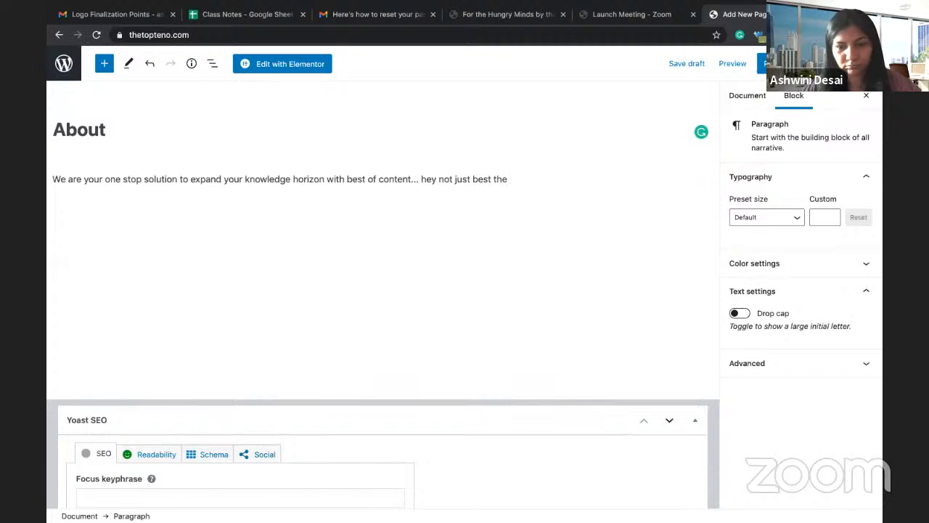
text(to)
key(BackSpace)
key(BackSpace)
text(TOP )
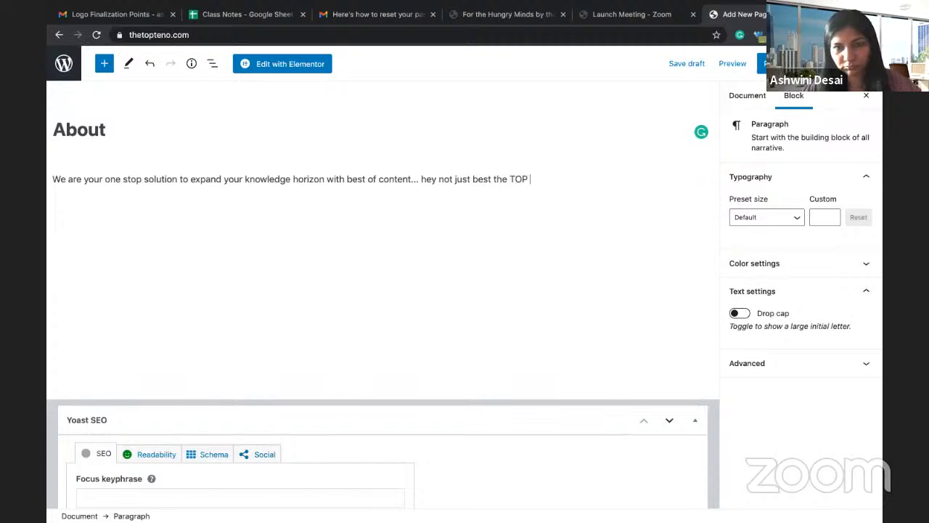
text(10 of )
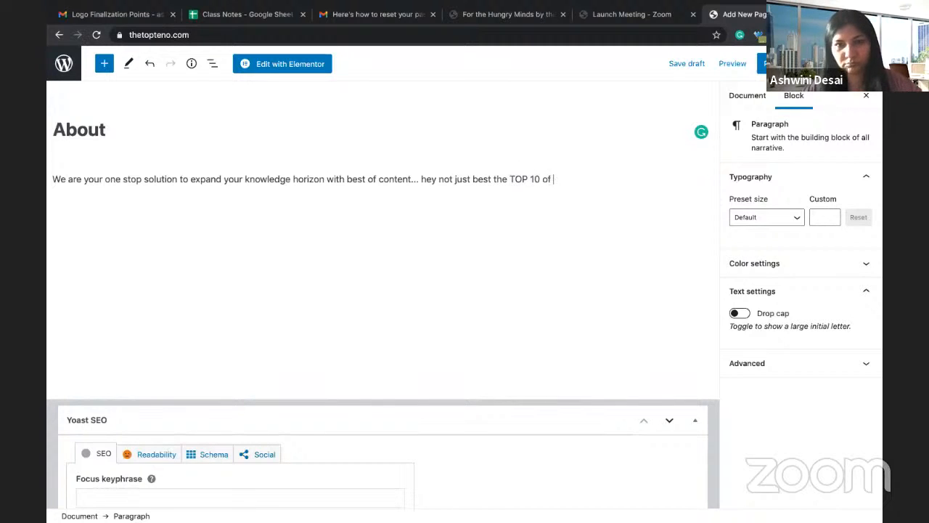
text(all the co)
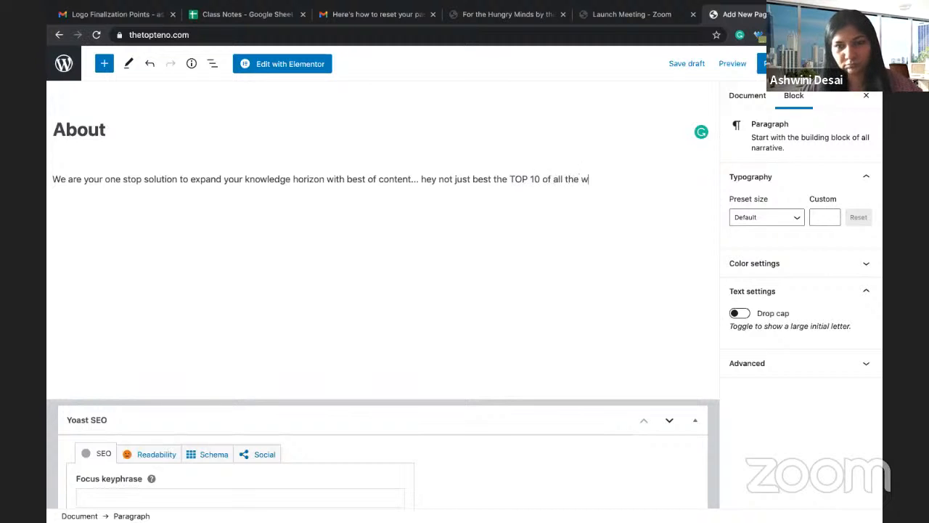
text(ntent)
text( f)
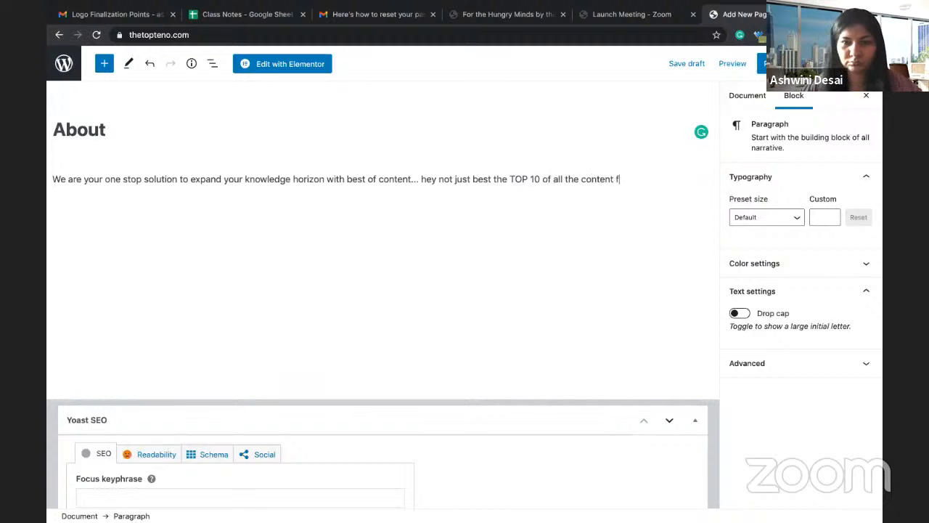
text(or cateegories)
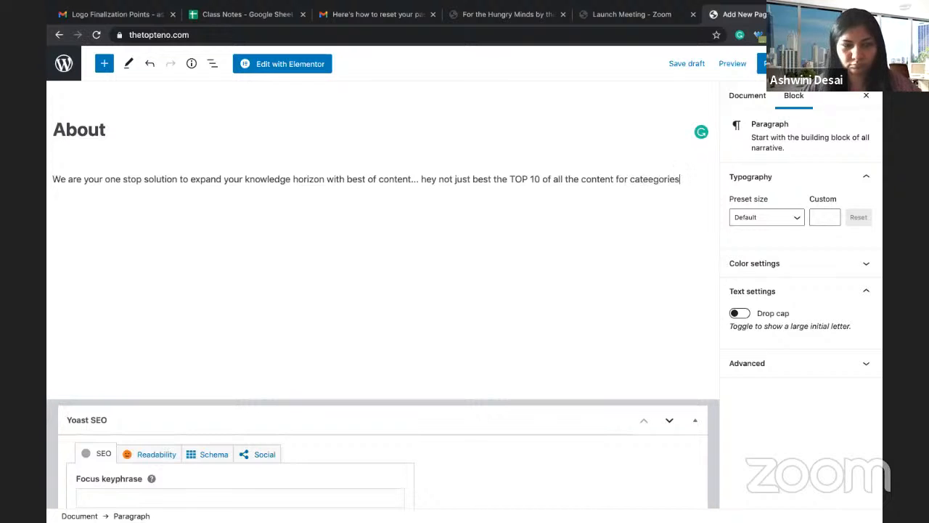
text( psych)
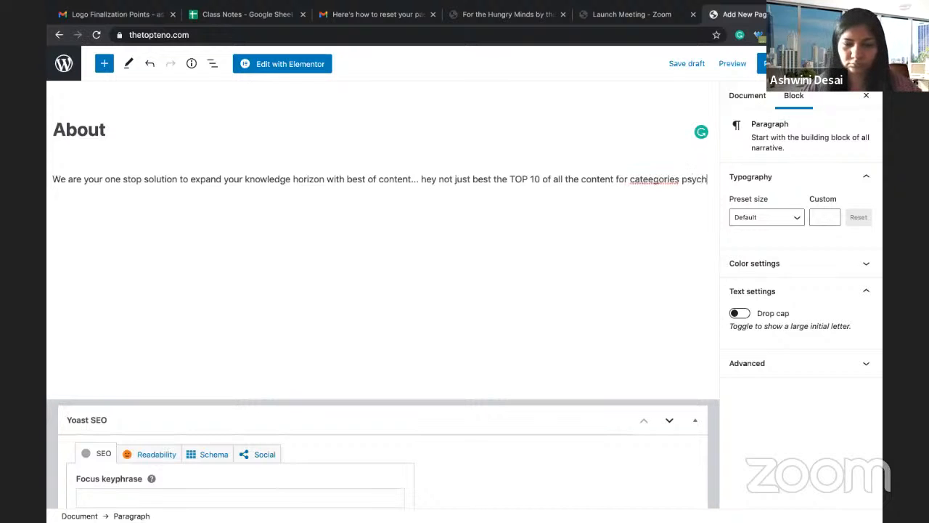
text(ology, nbusine)
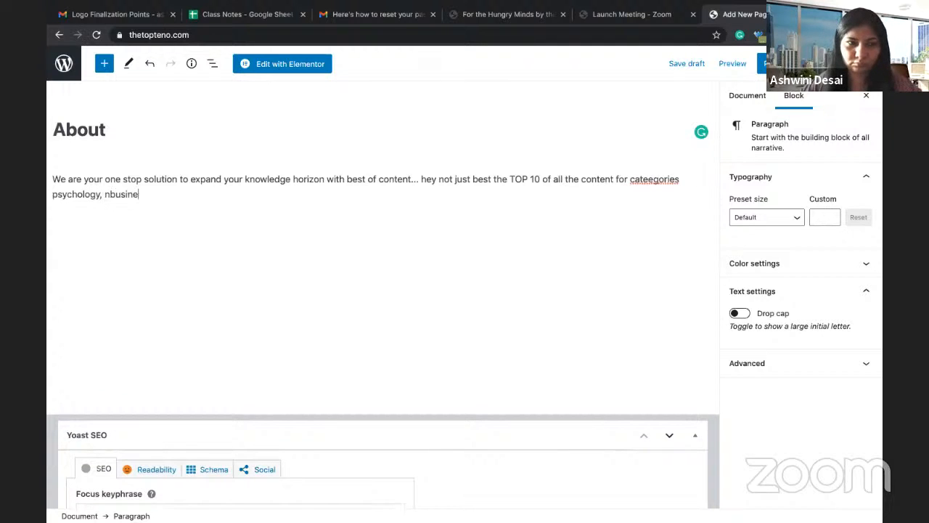
key(BackSpace)
key(BackSpace)
key(BackSpace)
key(BackSpace)
key(BackSpace)
key(BackSpace)
key(BackSpace)
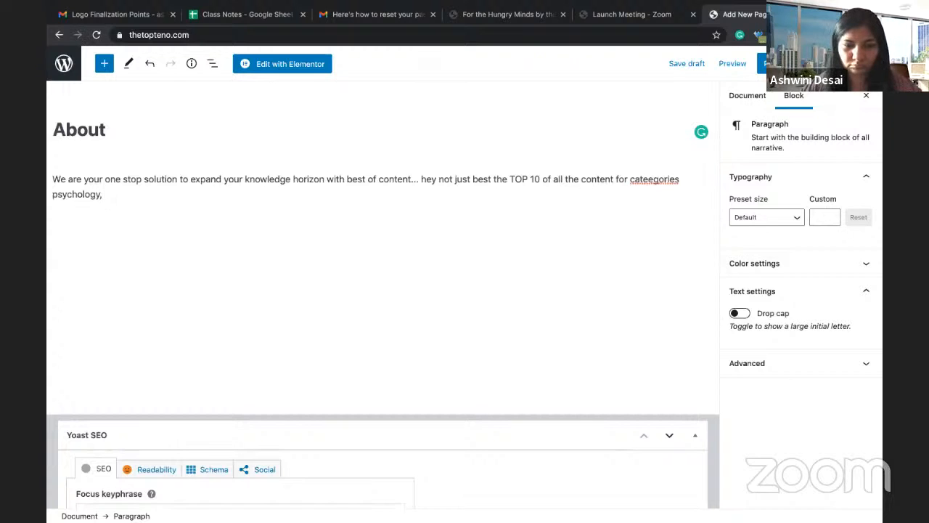
text(business,)
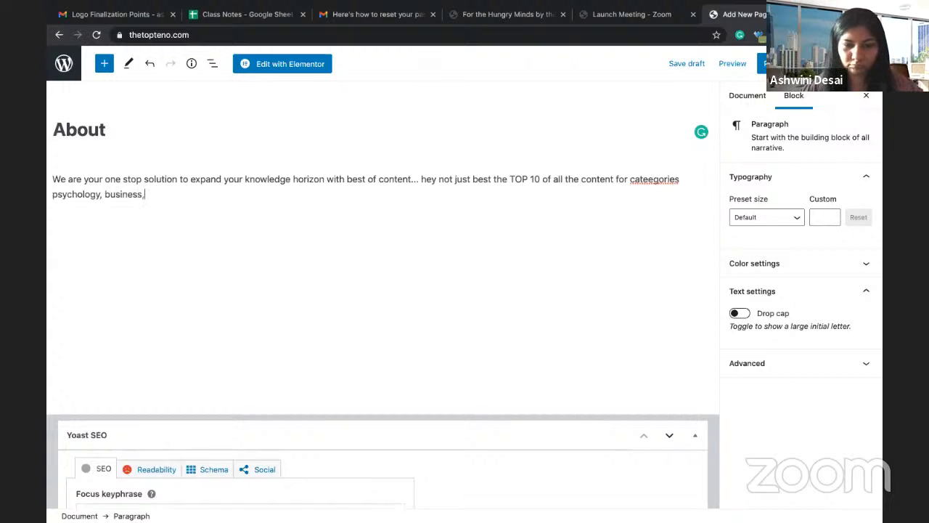
text( sports, li)
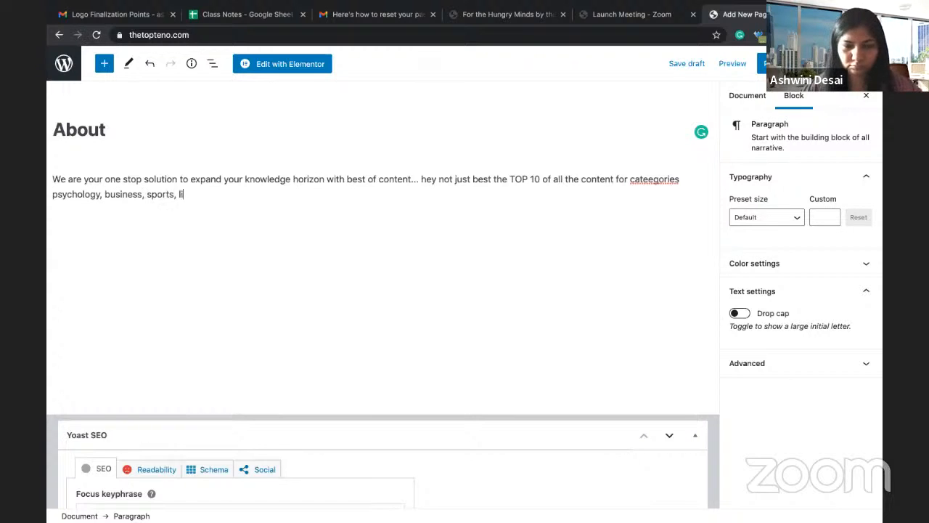
text(festyle )
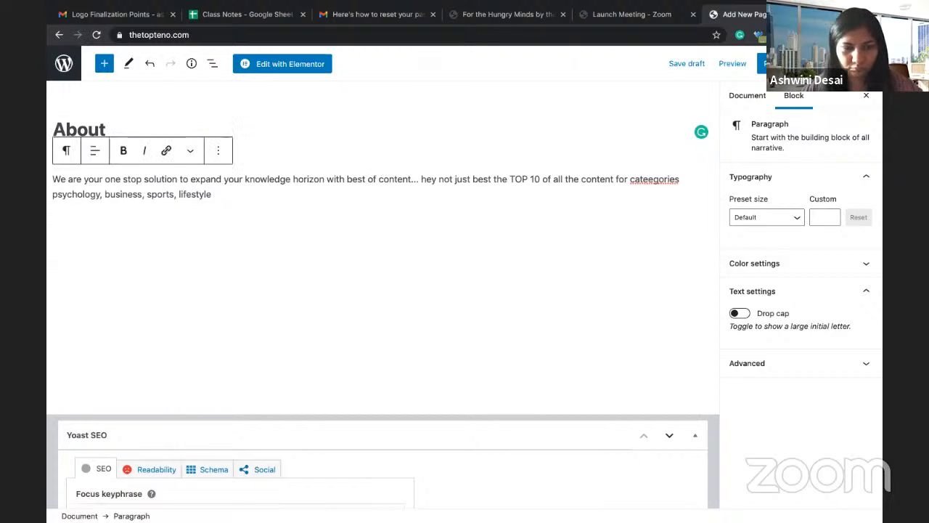
text(and heal)
text(th.)
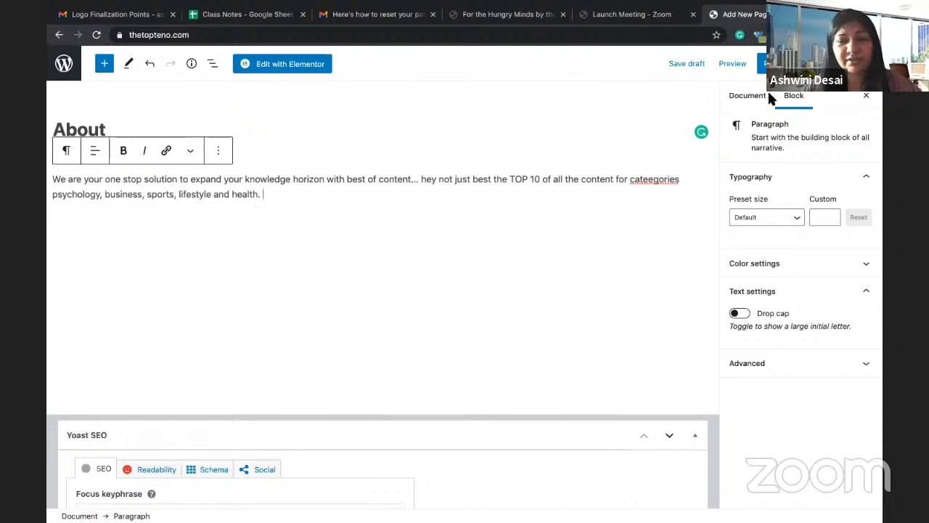
Step: Insert an Image block and move it above the intro paragraph
click(735, 64)
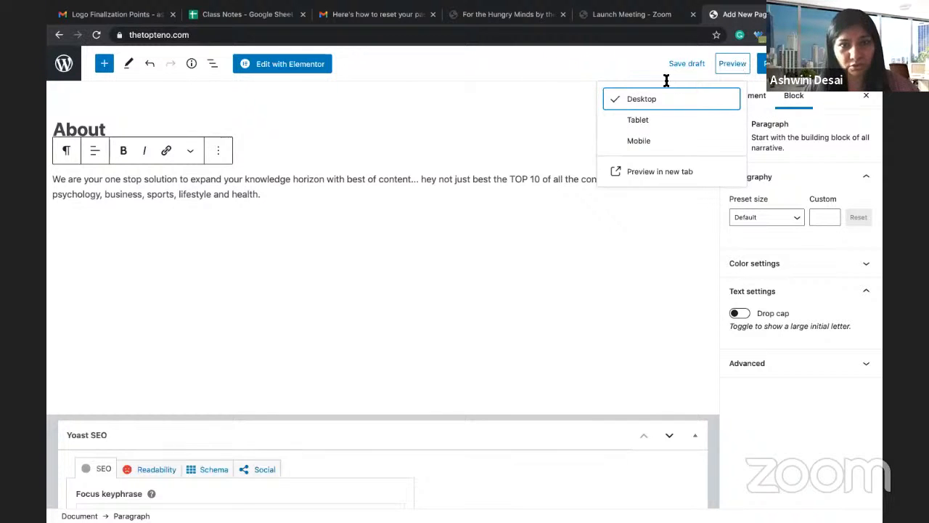
click(337, 162)
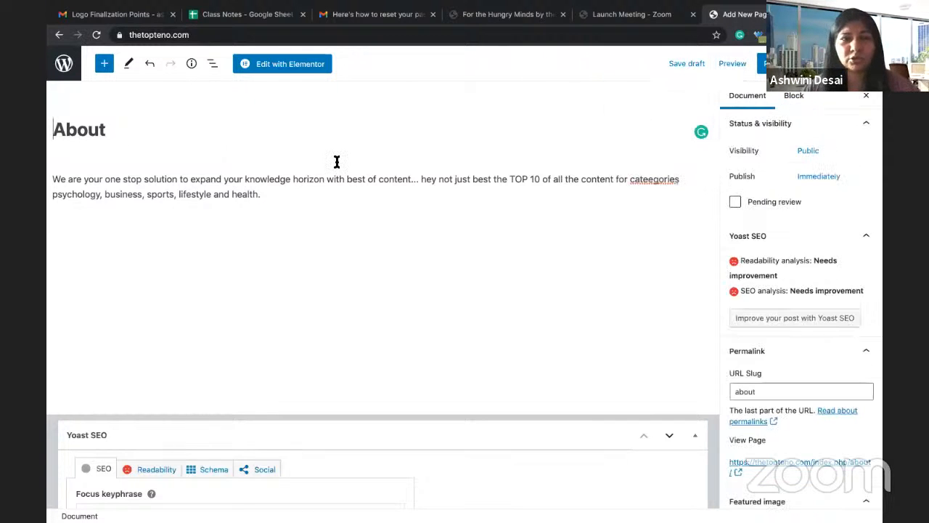
click(104, 68)
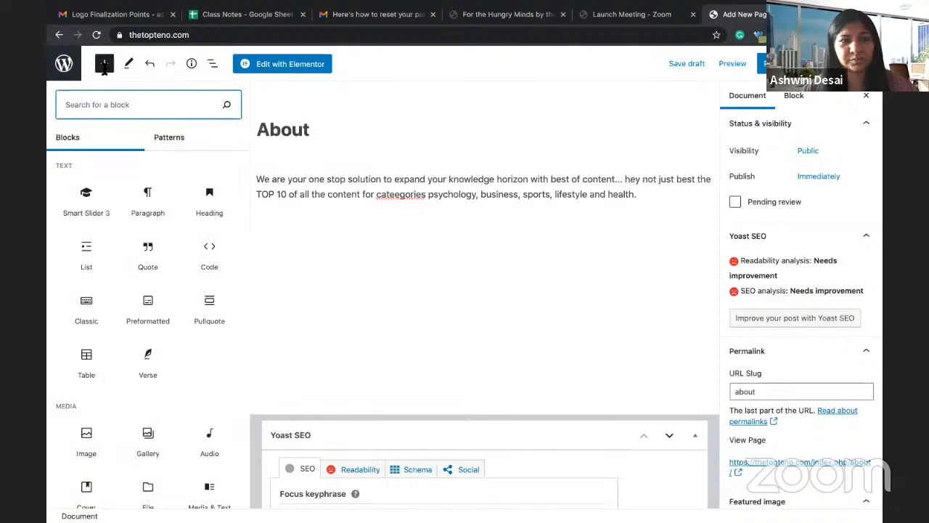
click(86, 439)
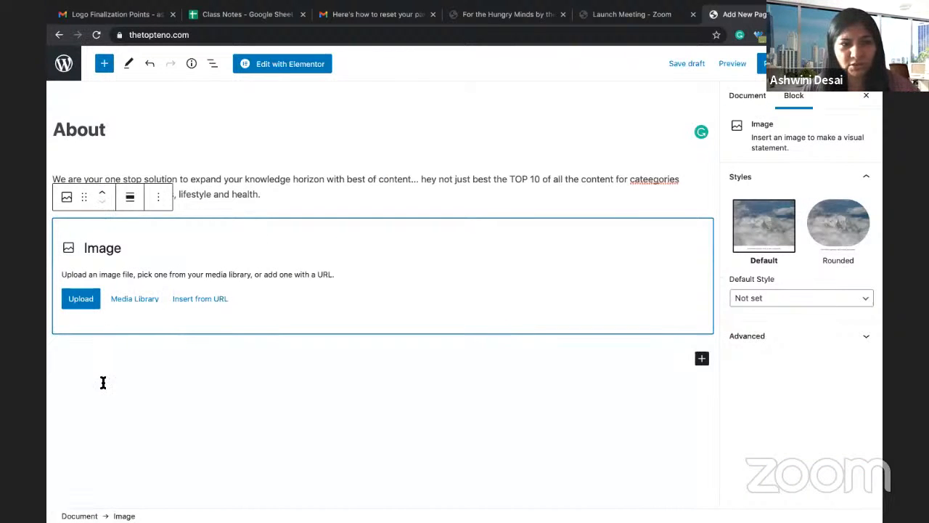
click(101, 191)
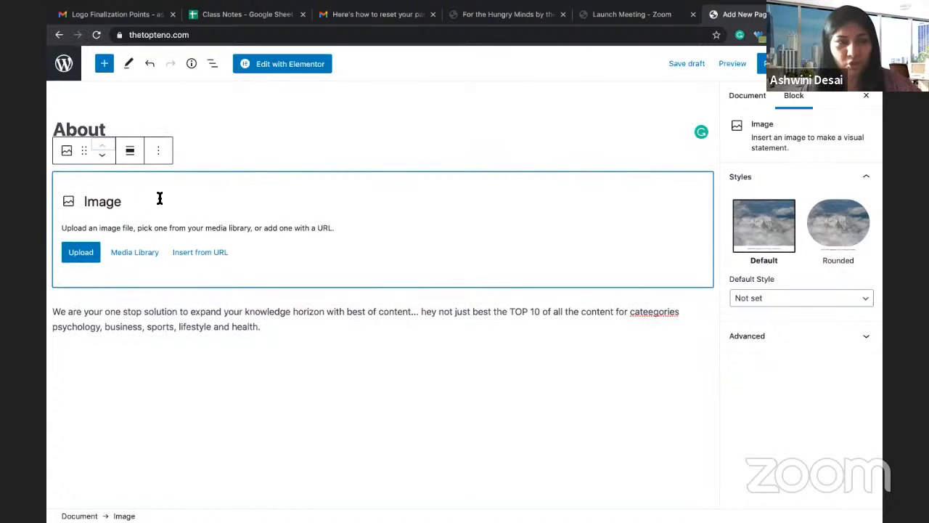
Step: Upload the WhatsApp Image 2020-10-03 photo from Downloads into the image block
click(80, 254)
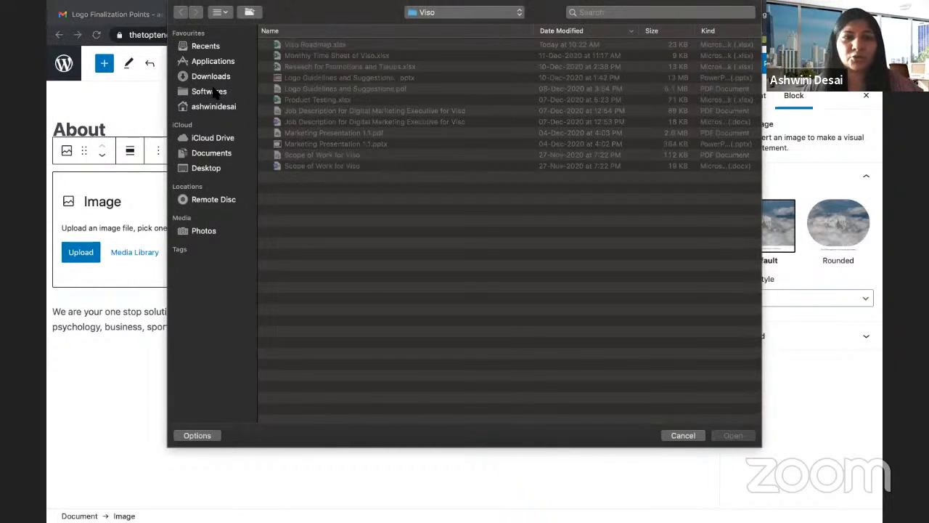
click(214, 79)
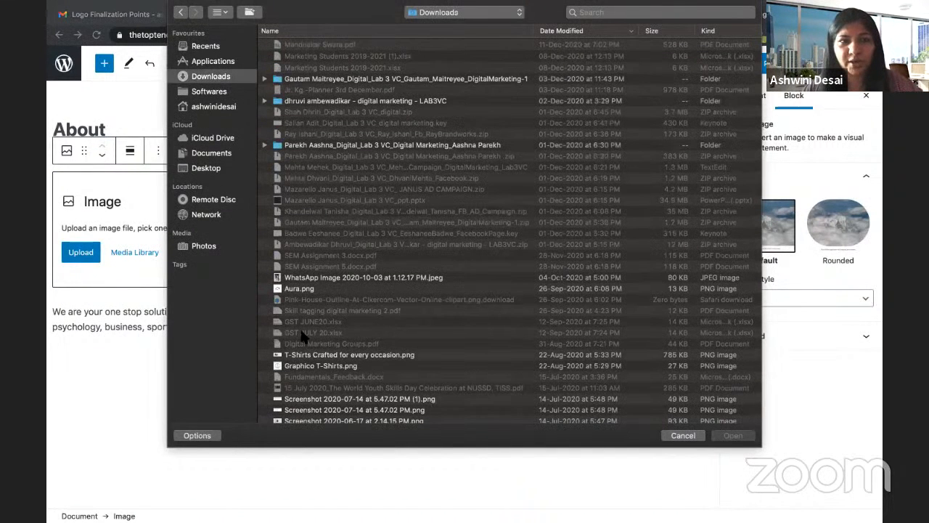
click(308, 277)
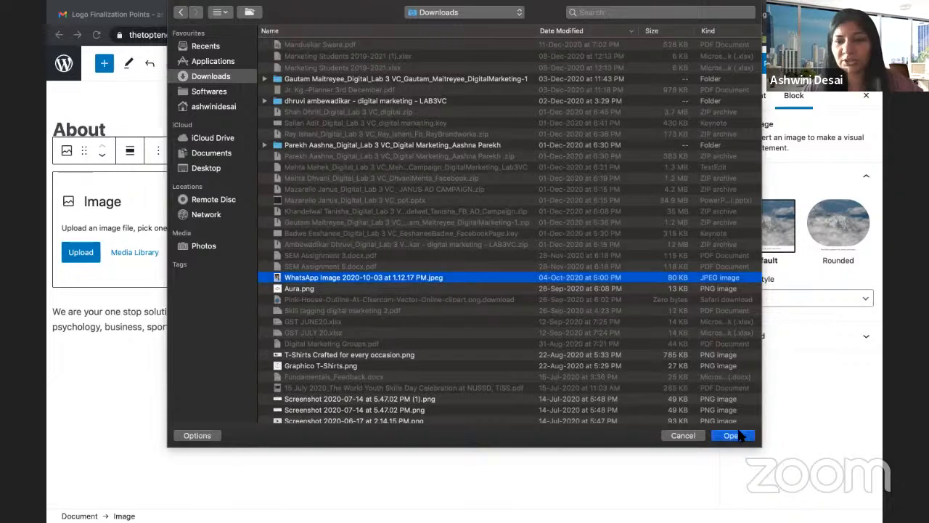
click(735, 430)
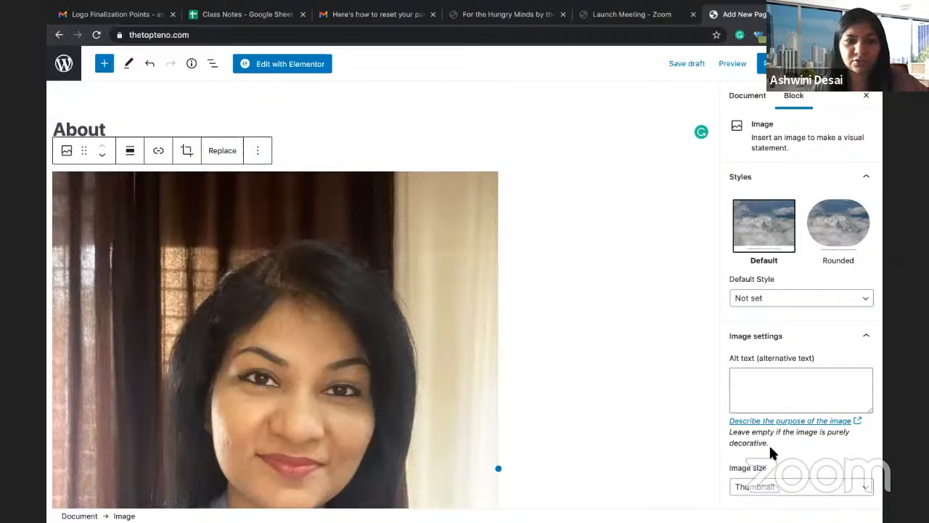
Step: Preview the About page in a new tab, look it over, and return to the editor
scroll(453, 390, down, 6)
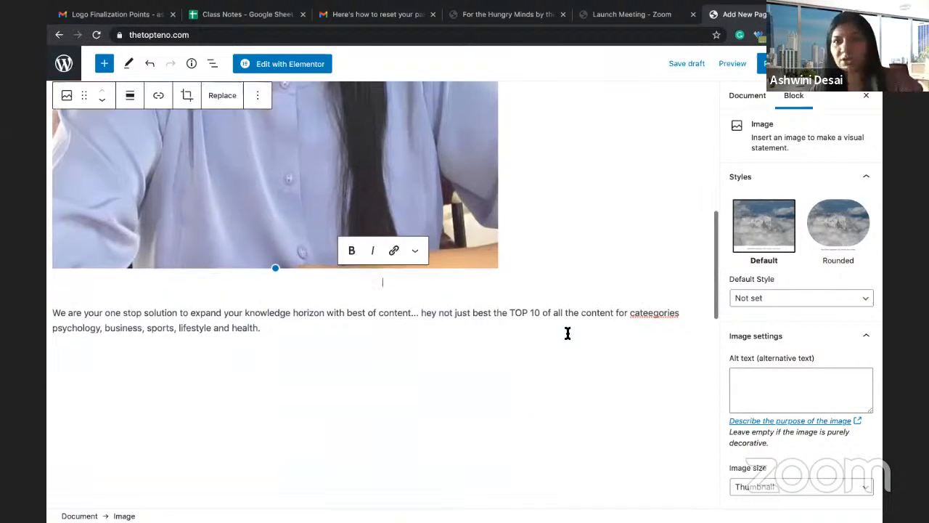
click(733, 68)
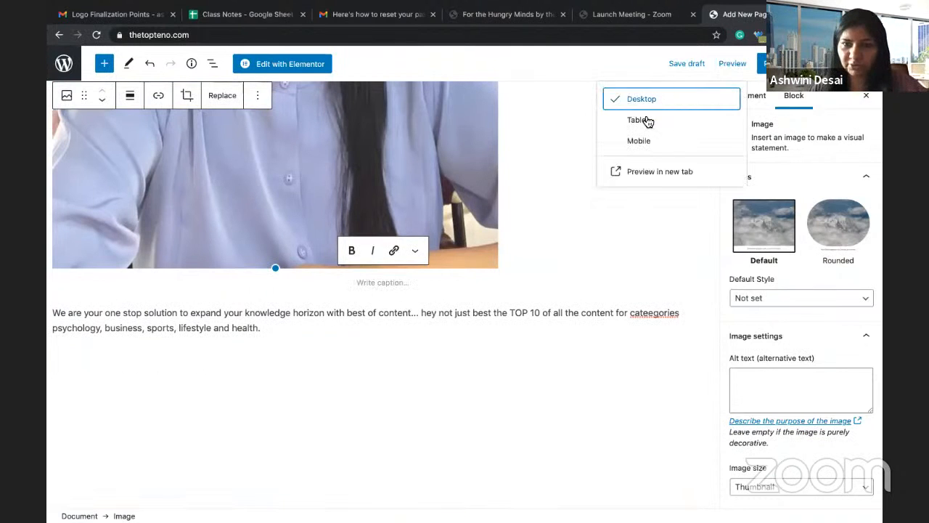
click(639, 175)
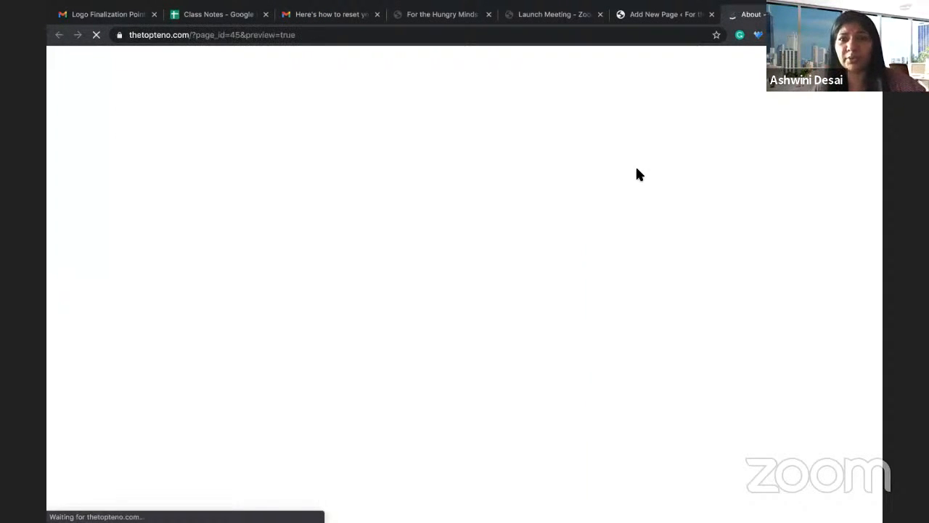
scroll(417, 340, down, 5)
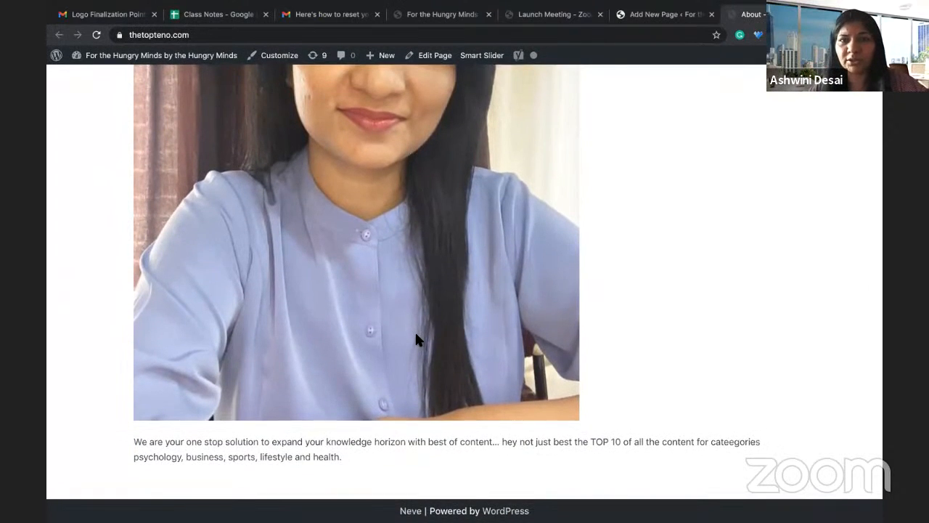
scroll(435, 305, up, 6)
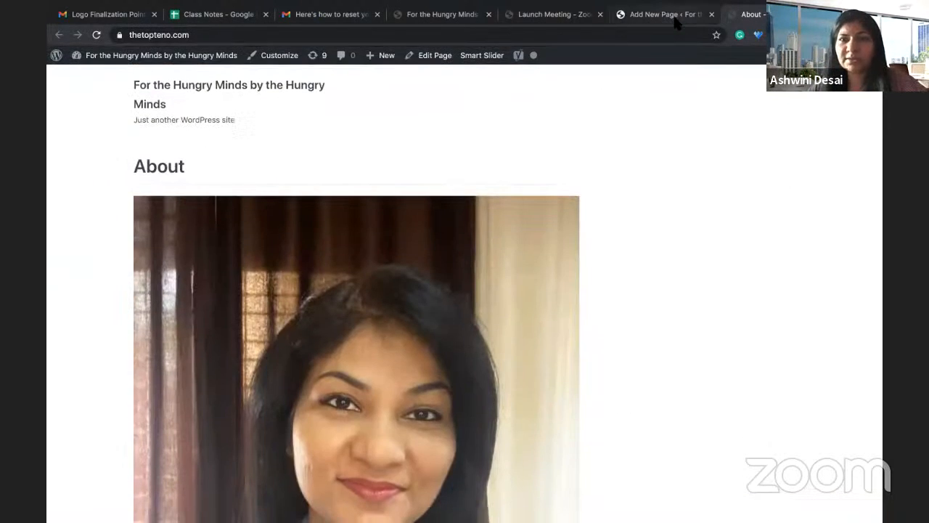
click(660, 15)
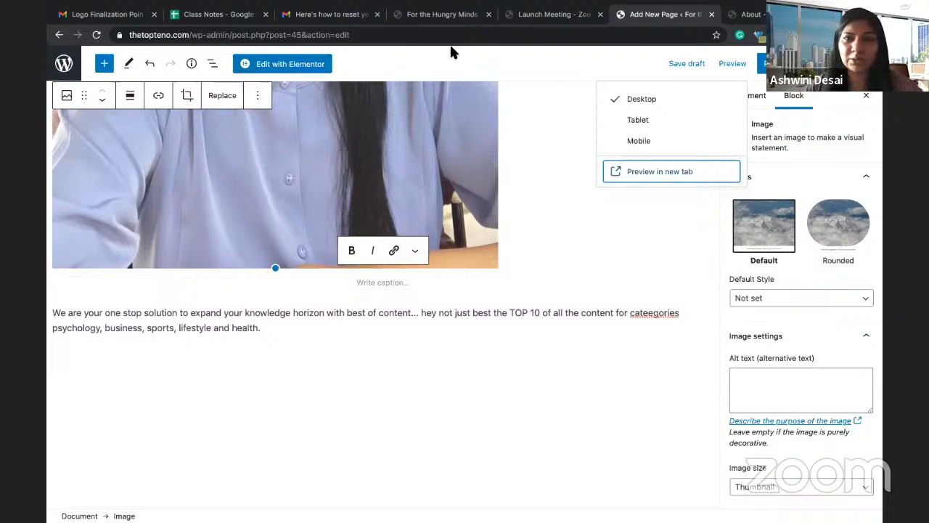
Step: Search the plugin directory for 'elementor', then reopen the About page for editing
click(64, 74)
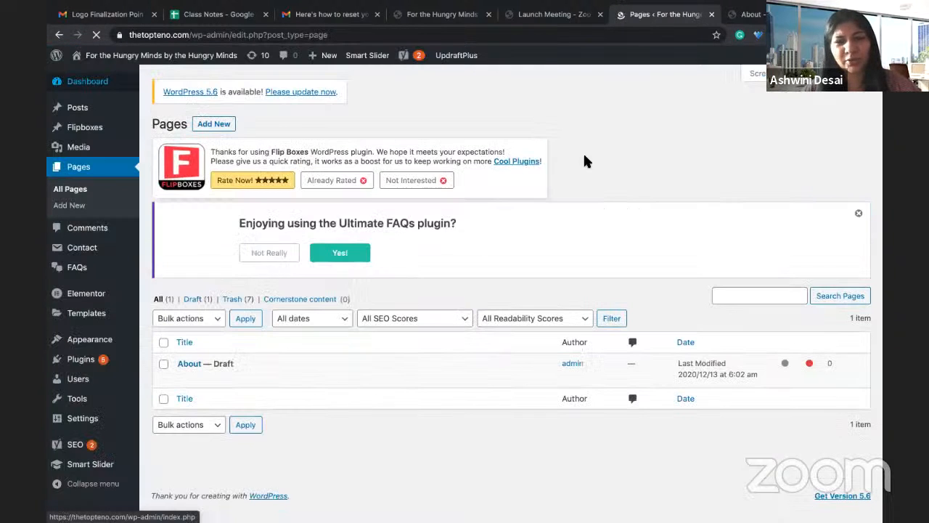
mouse_move(251, 354)
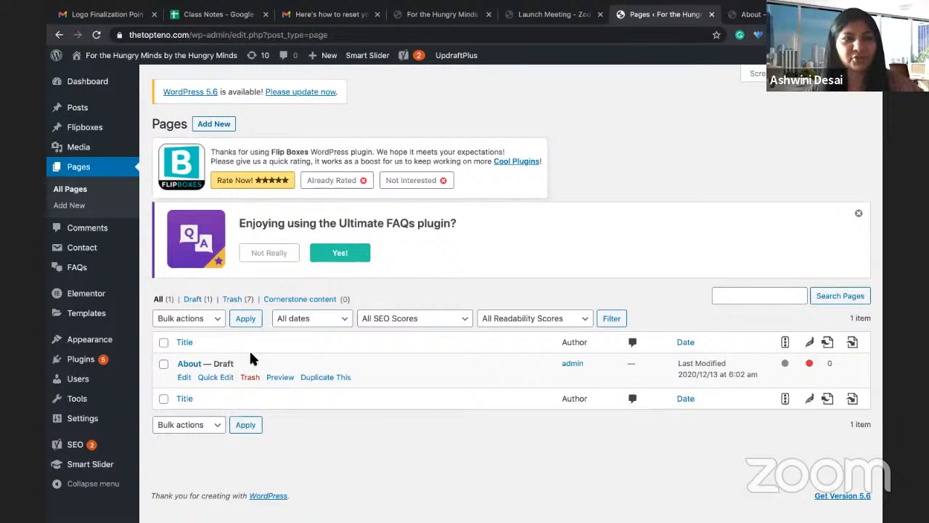
mouse_move(84, 363)
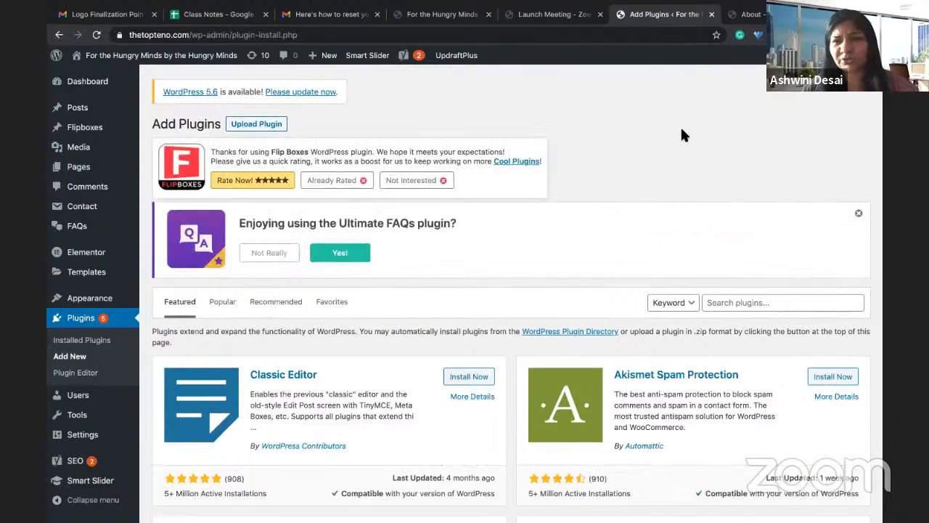
click(734, 302)
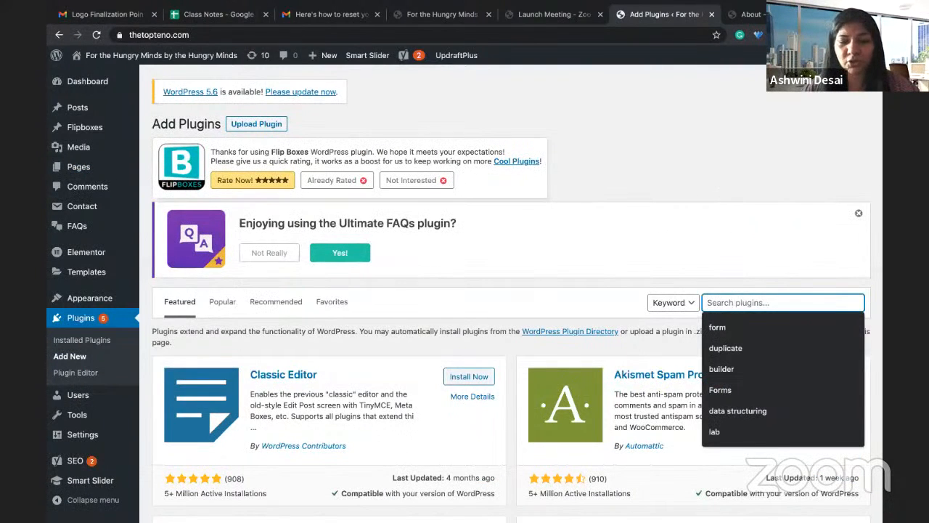
text(ele)
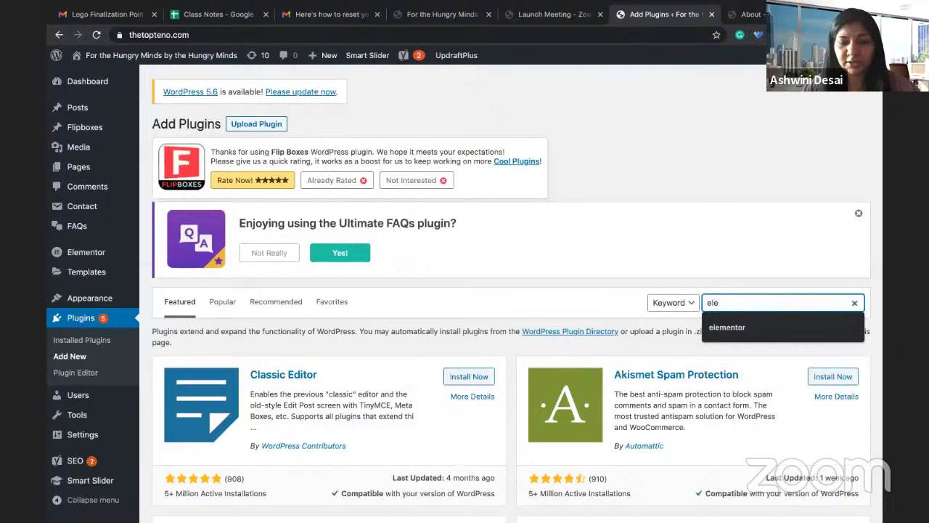
text(mentor)
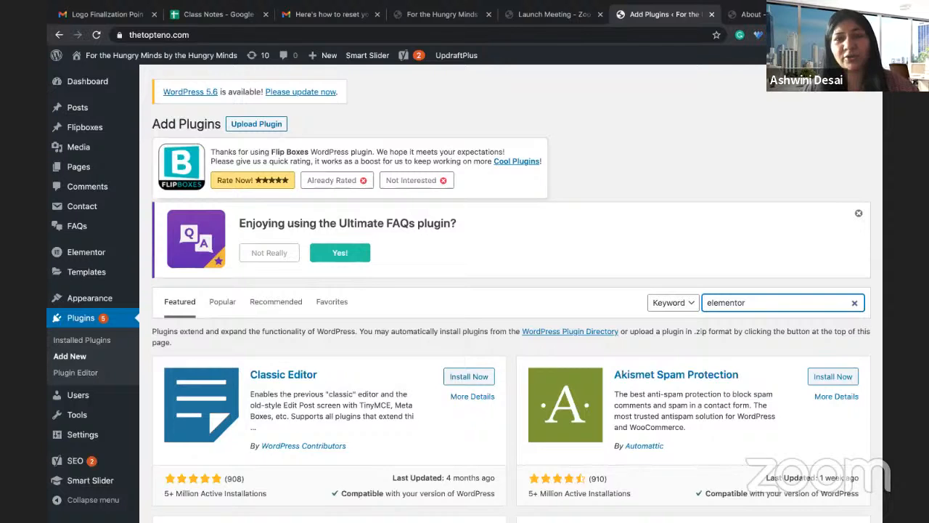
key(Return)
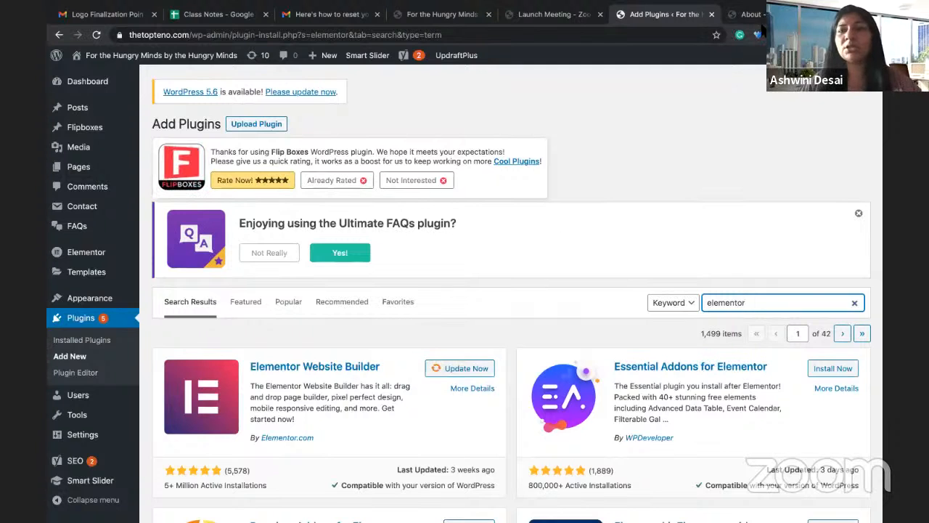
click(755, 16)
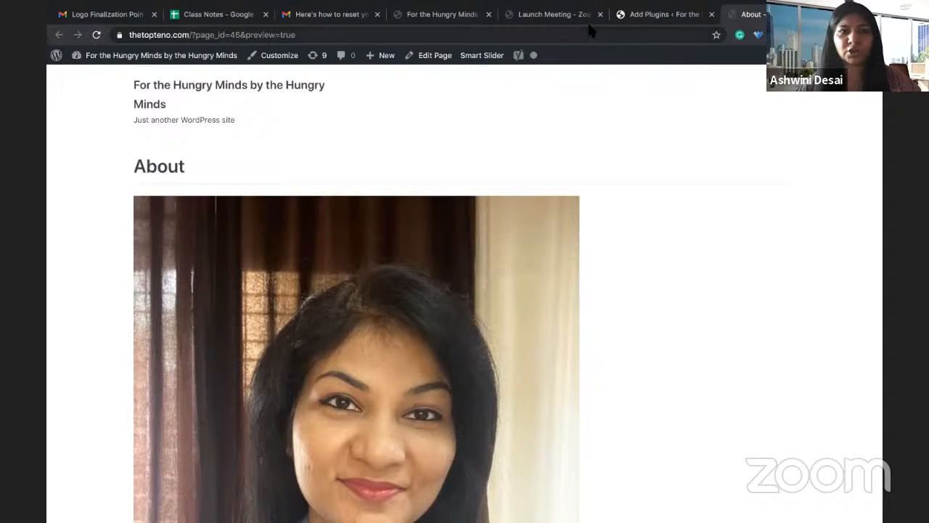
click(424, 62)
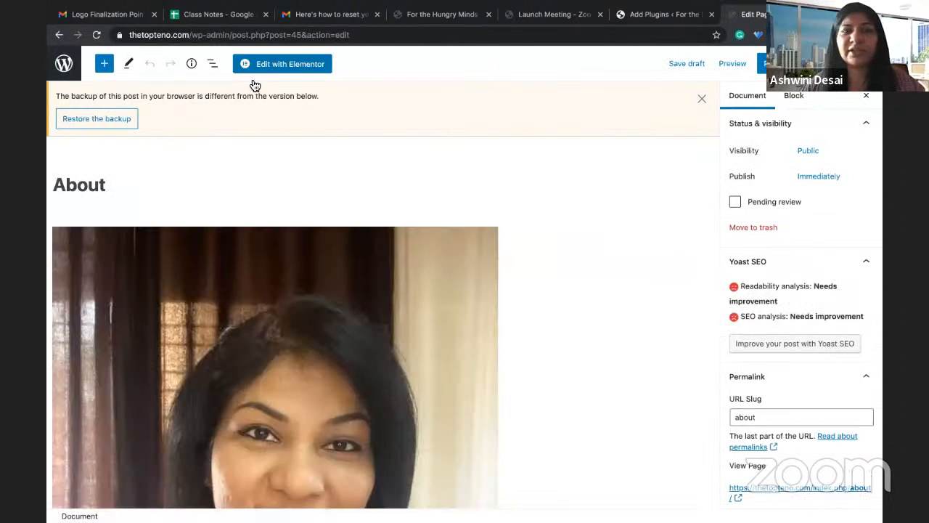
Step: Open the About page in Elementor and delete the intro paragraph from its text widget
click(250, 73)
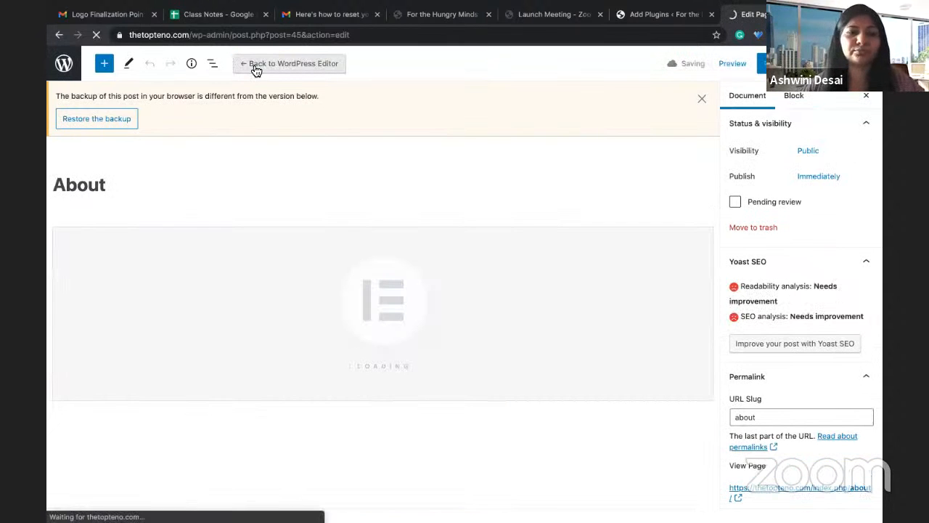
click(292, 206)
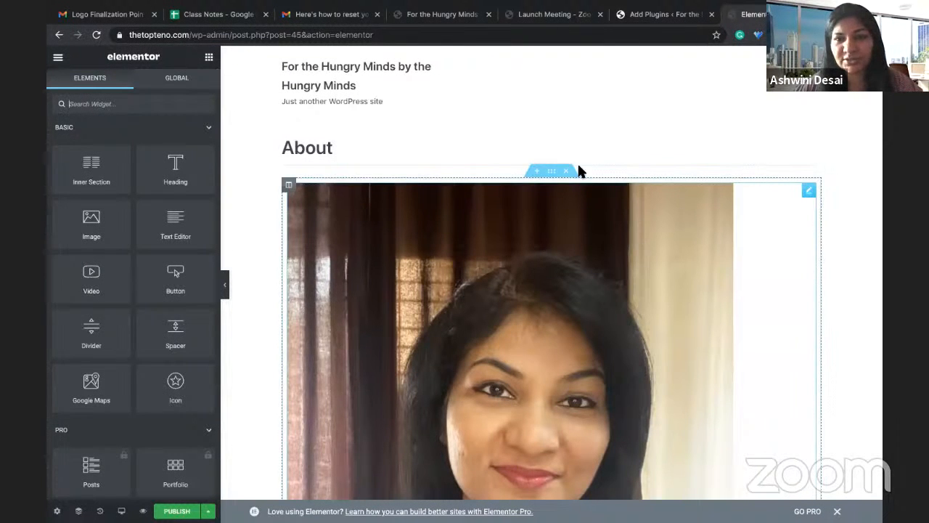
scroll(561, 198, down, 8)
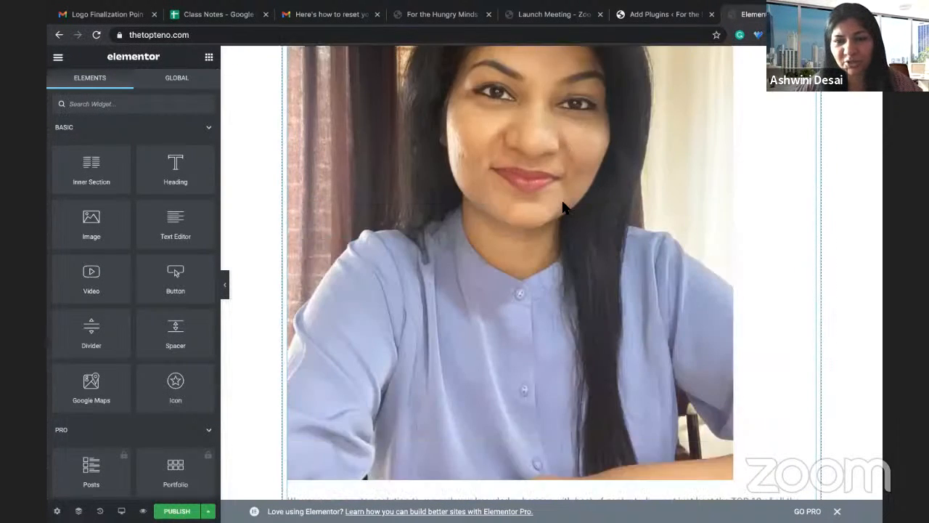
click(480, 271)
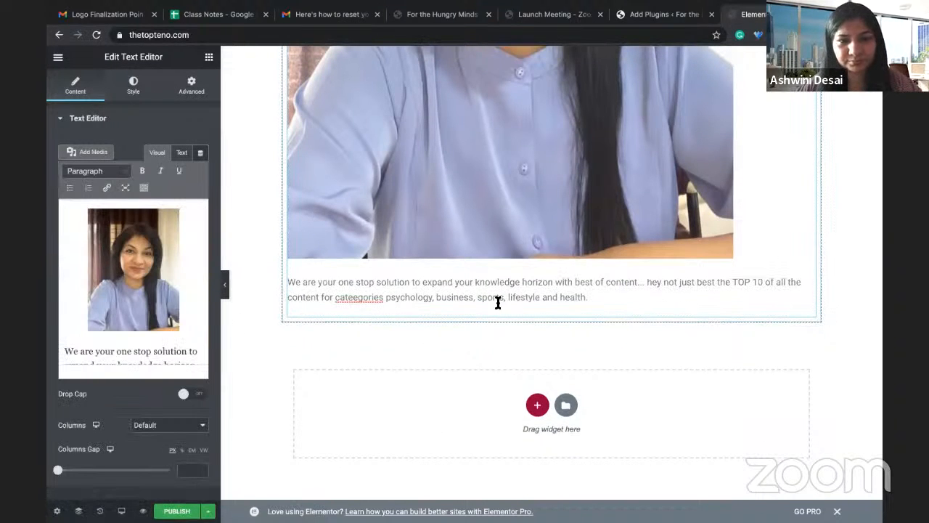
drag(590, 299, 281, 285)
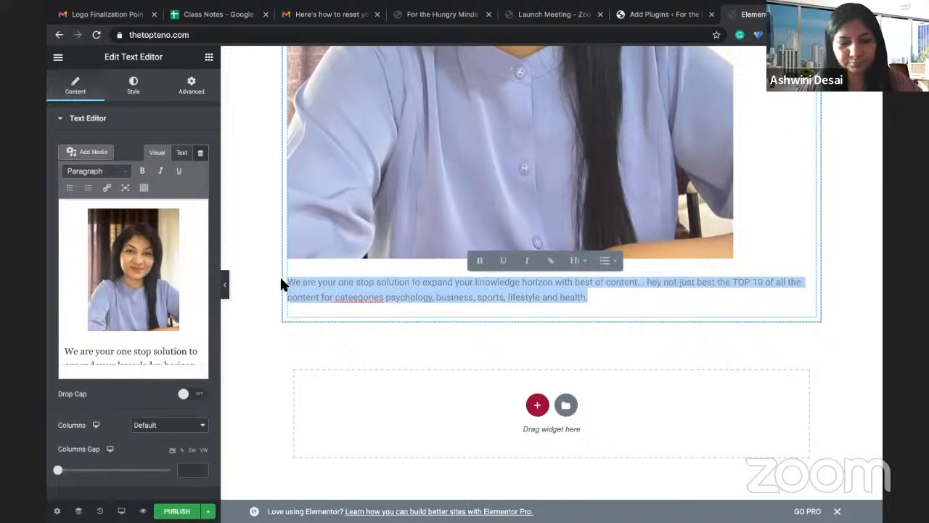
key(BackSpace)
Step: Delete the old photo-and-text section and show the structure choices for a new section
scroll(545, 254, up, 2)
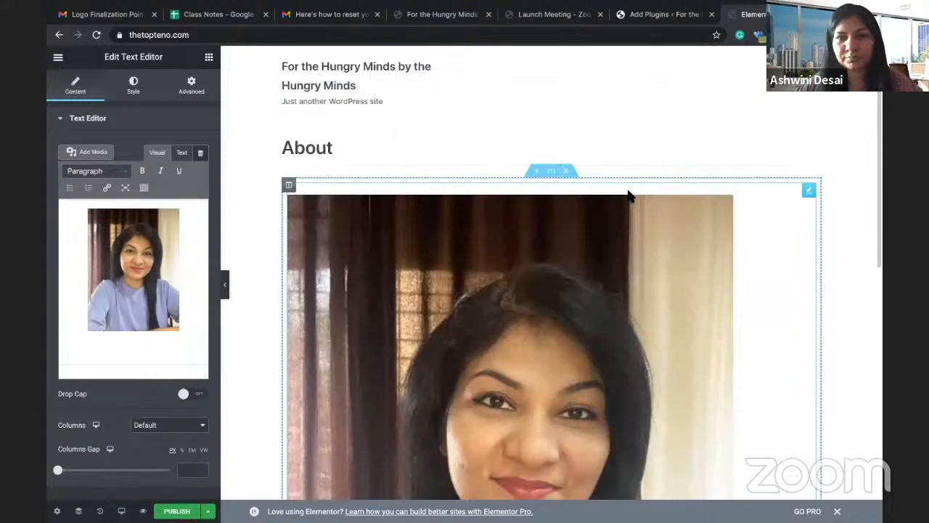
click(565, 173)
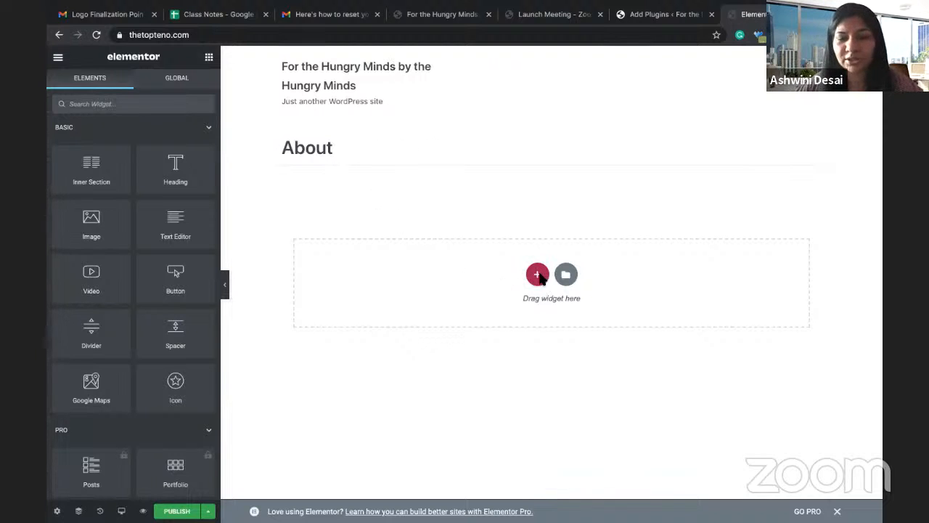
click(538, 276)
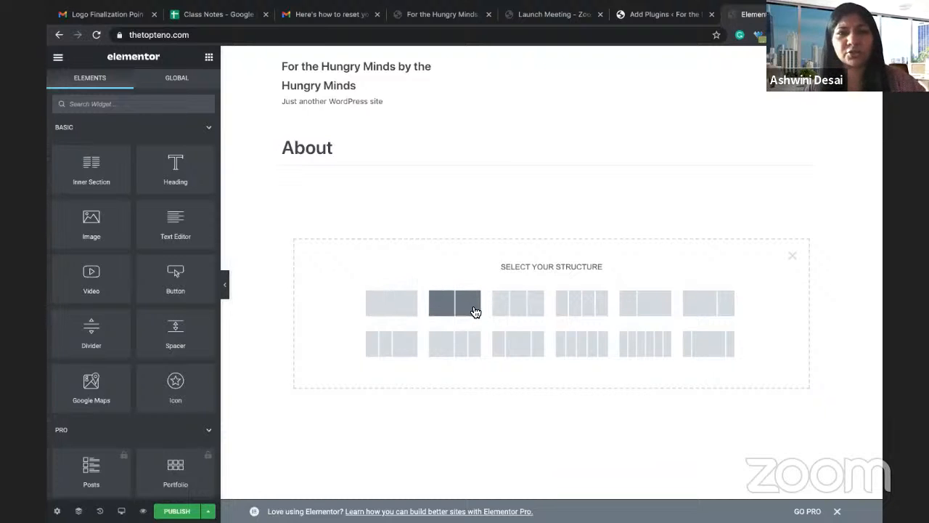
Step: Insert a two-column section under About and place the portrait photo from the media library in its left column
click(648, 311)
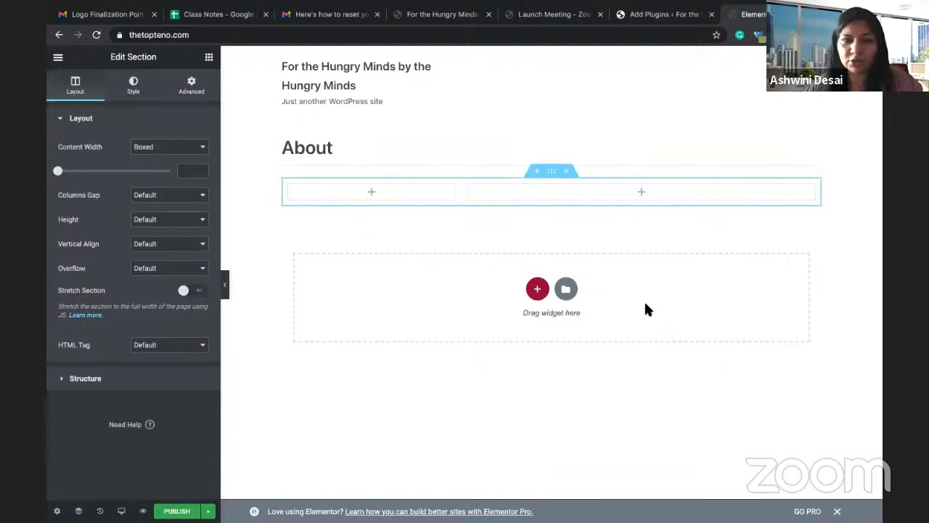
click(370, 192)
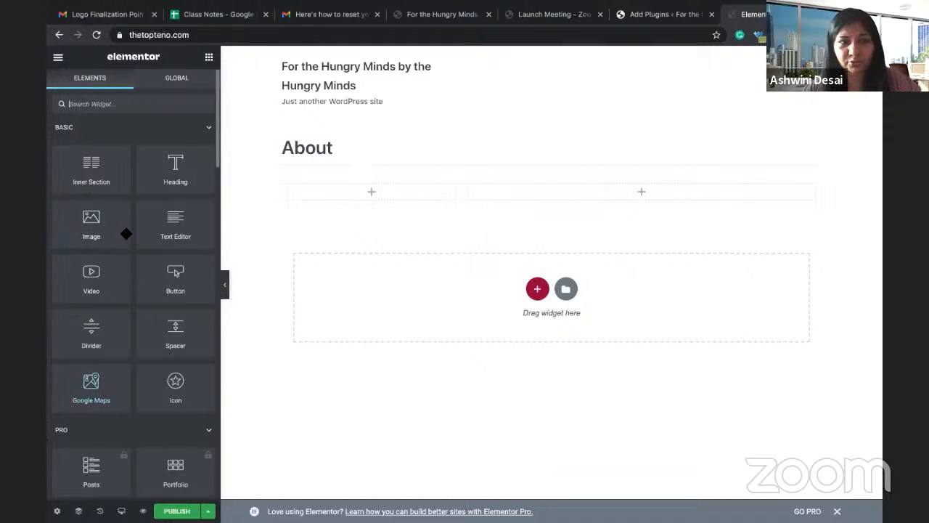
drag(83, 216, 347, 190)
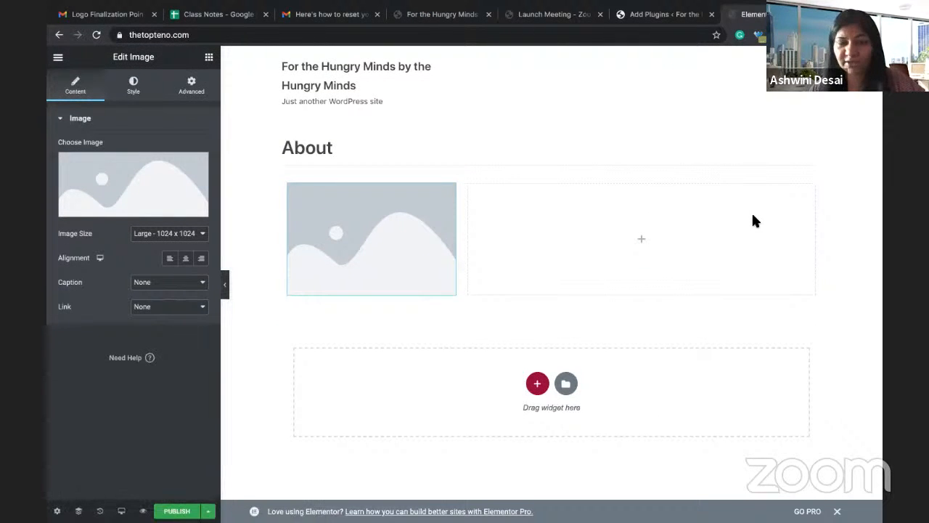
click(110, 182)
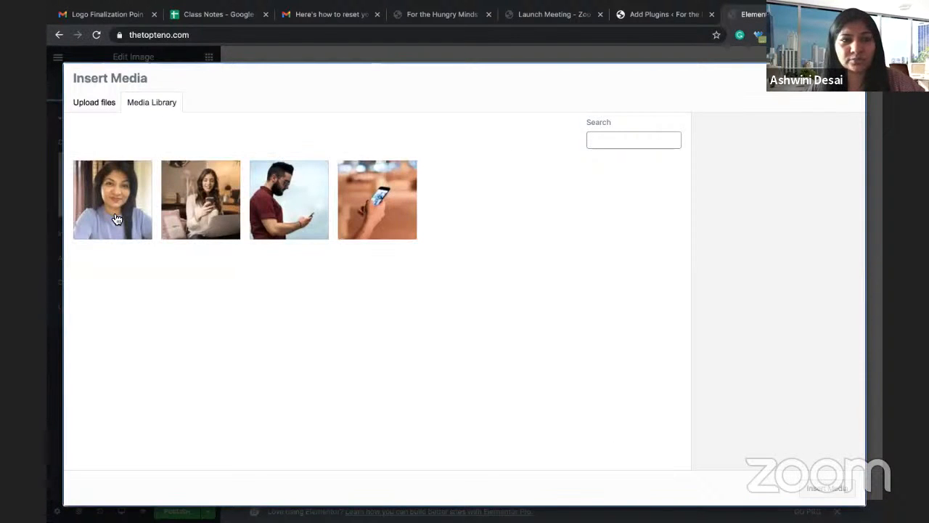
click(115, 219)
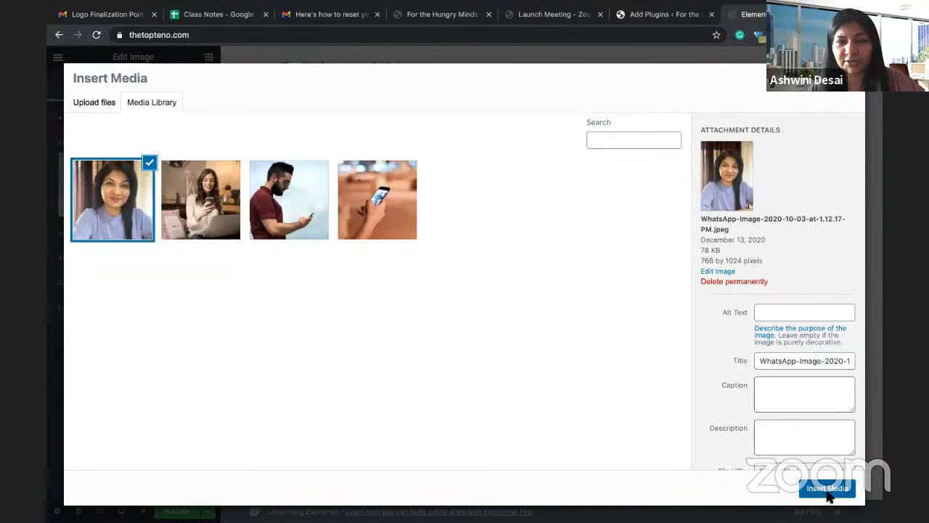
click(826, 488)
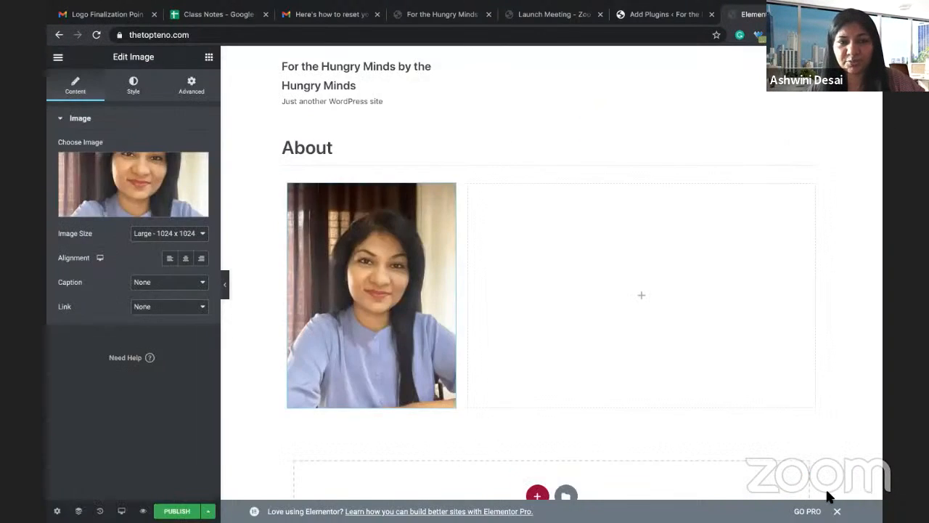
click(643, 300)
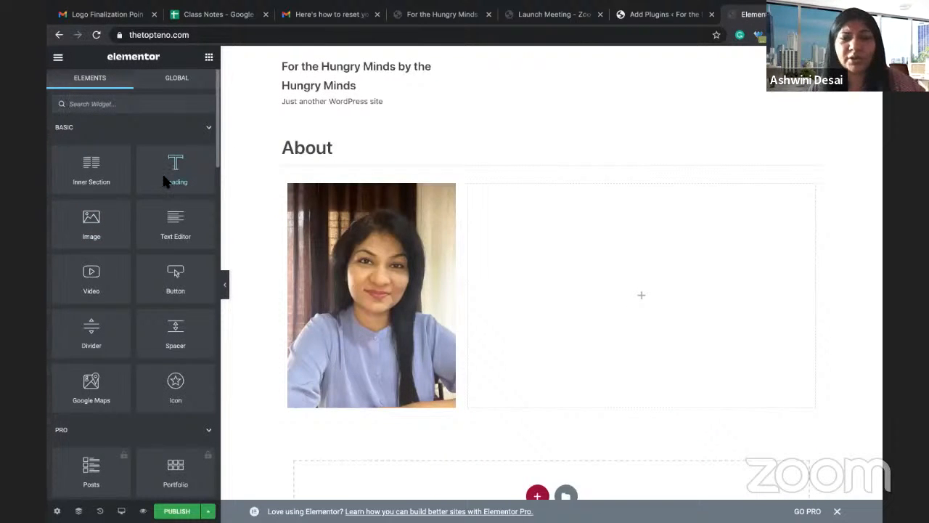
Step: Add a heading in the right column reading 'The Top Teno - for the hungry minds by the hungry minds'
drag(164, 182, 630, 307)
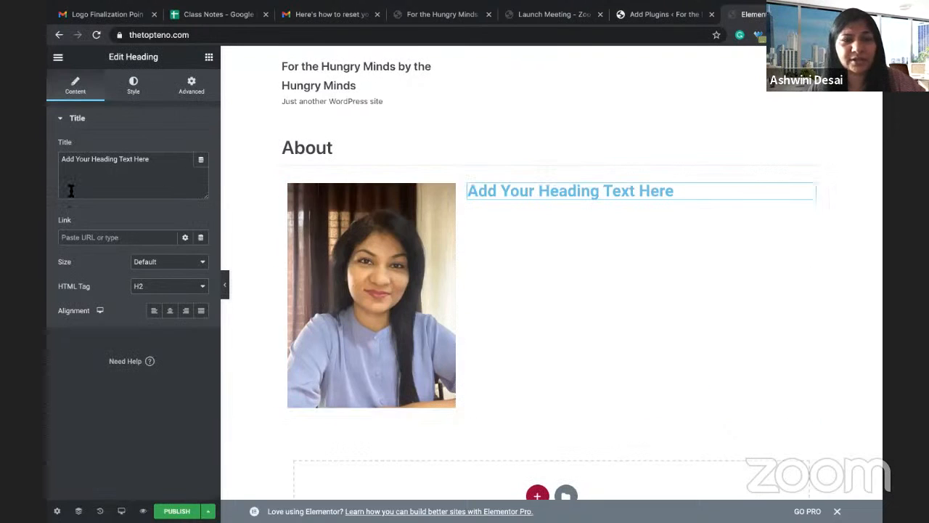
click(71, 190)
key(ctrl+a)
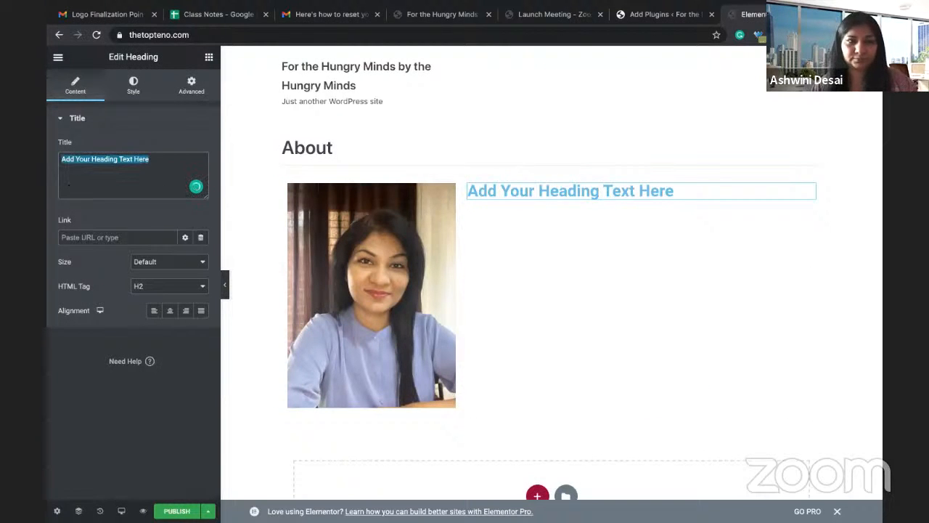
text(The Top )
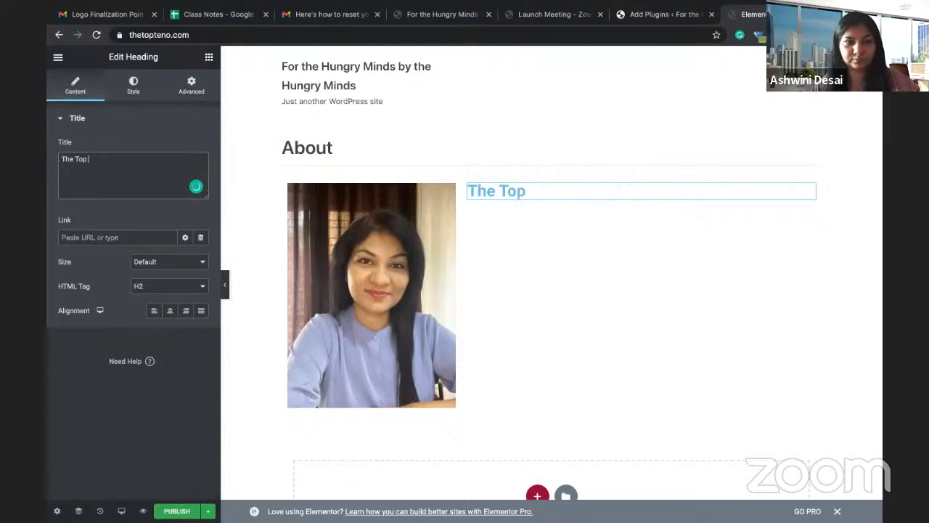
text(Twn)
key(BackSpace)
key(BackSpace)
text(eno)
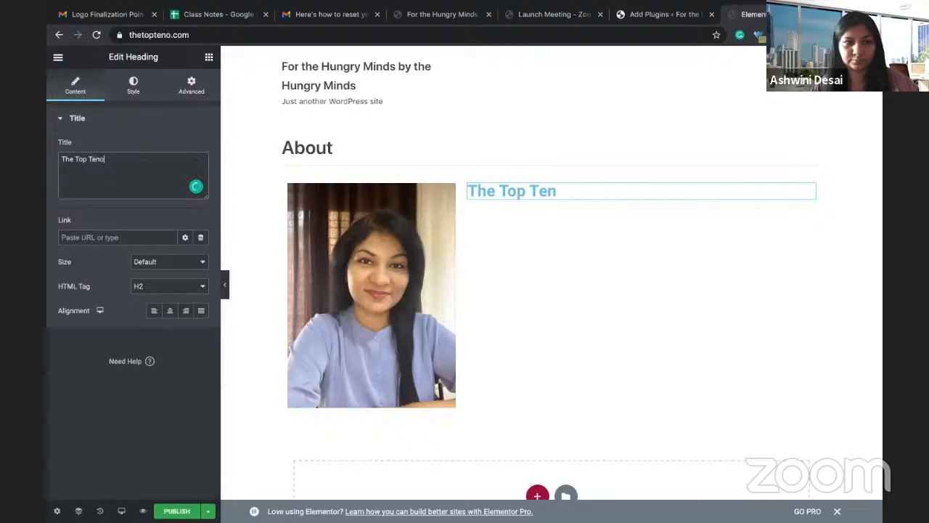
text( -)
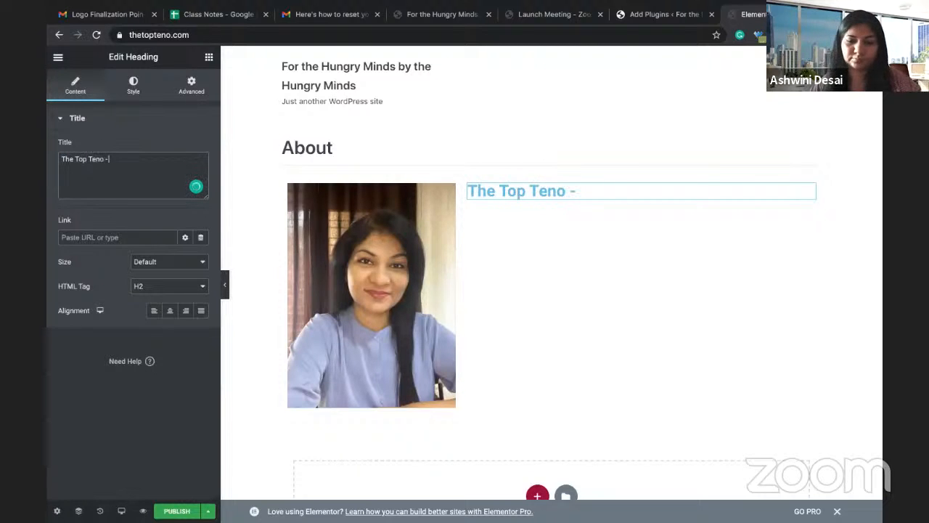
text( for the hu)
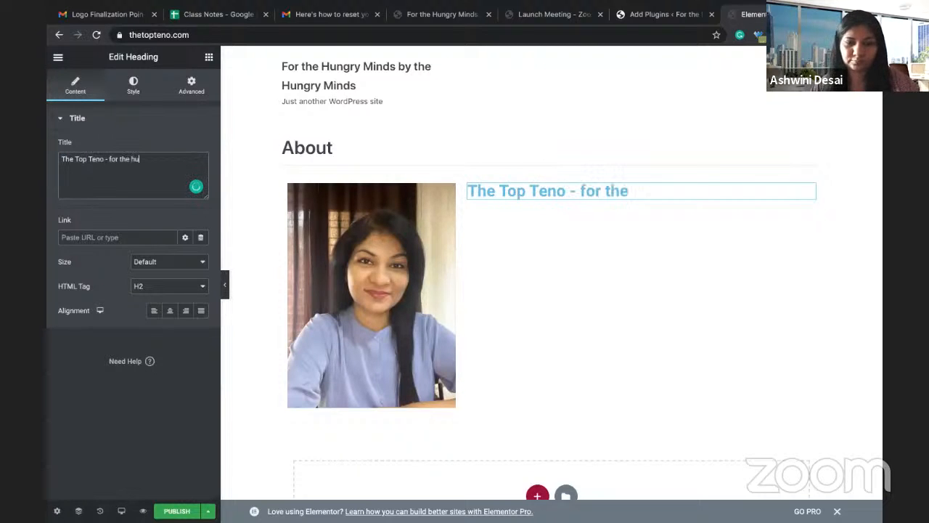
text(ngry minds)
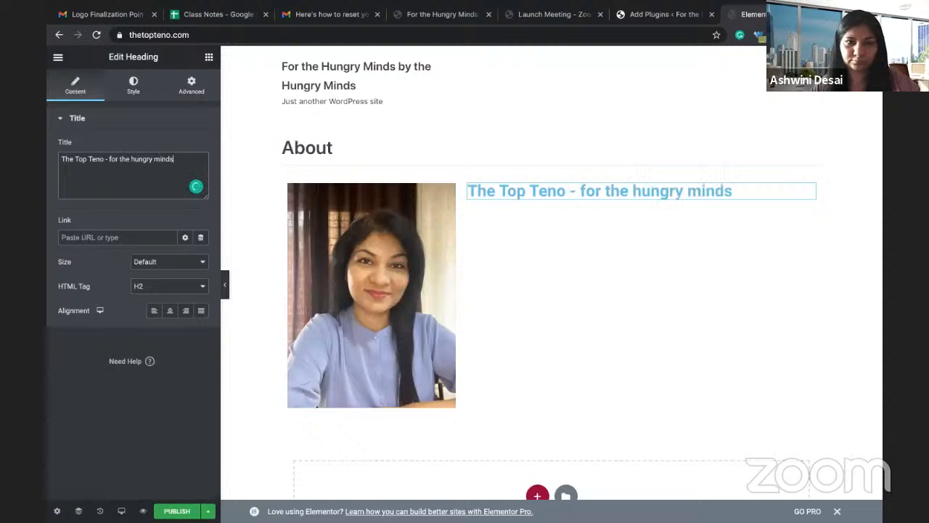
text( by the )
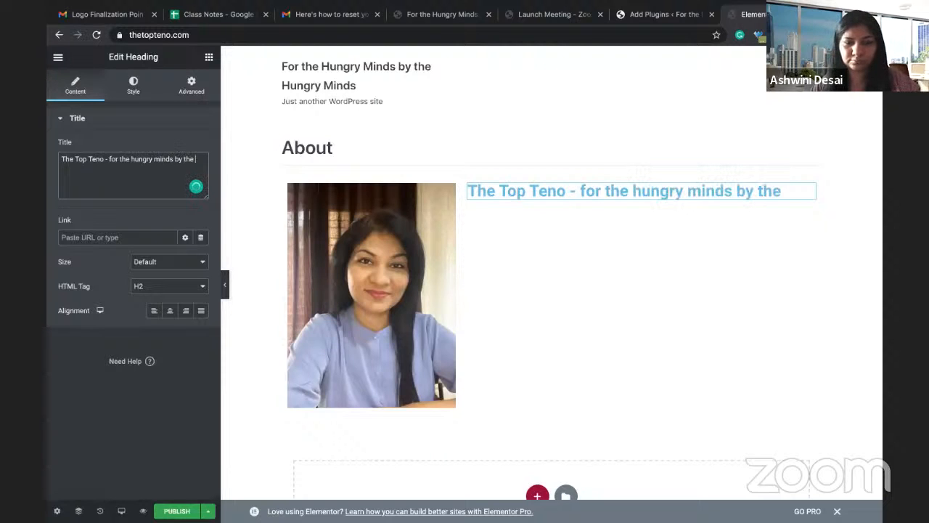
text(hungry m)
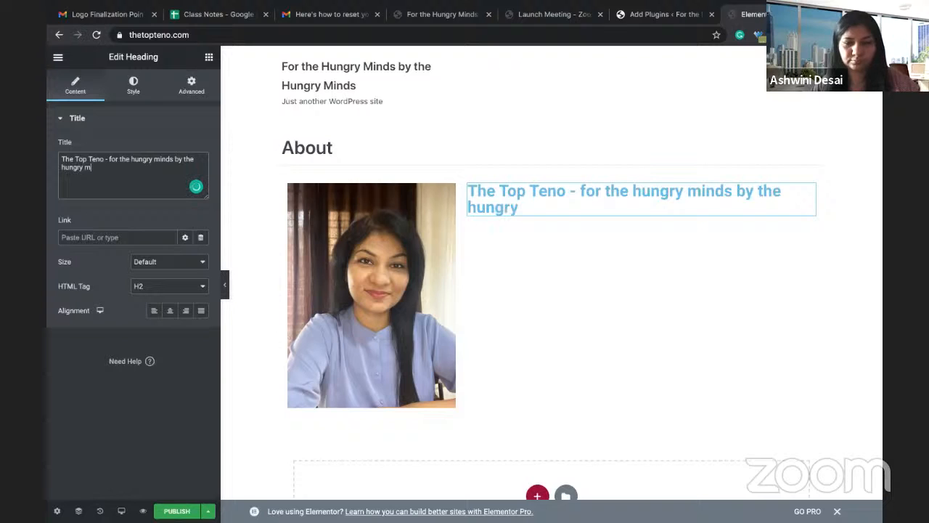
text(inds)
key(Return)
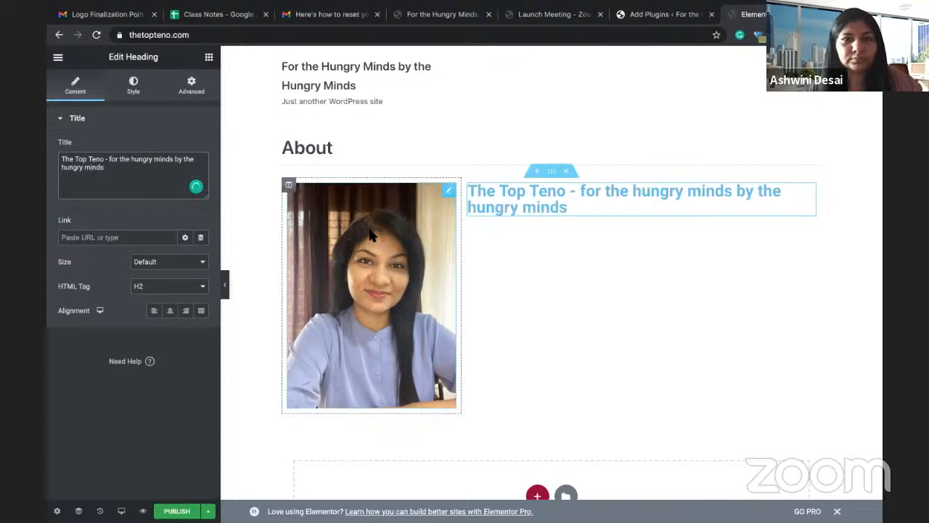
Step: Add a Text Editor block under the heading, replacing the placeholder with the pasted description
click(209, 58)
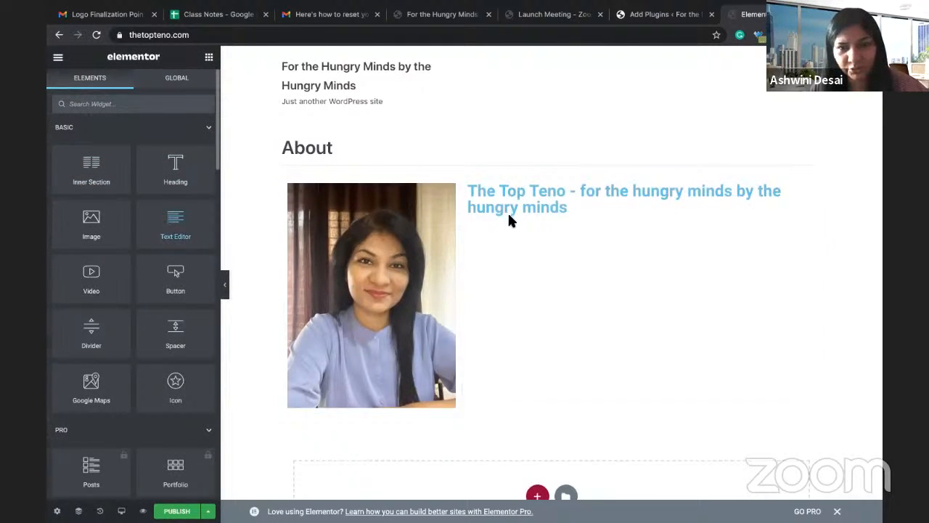
drag(509, 216, 509, 219)
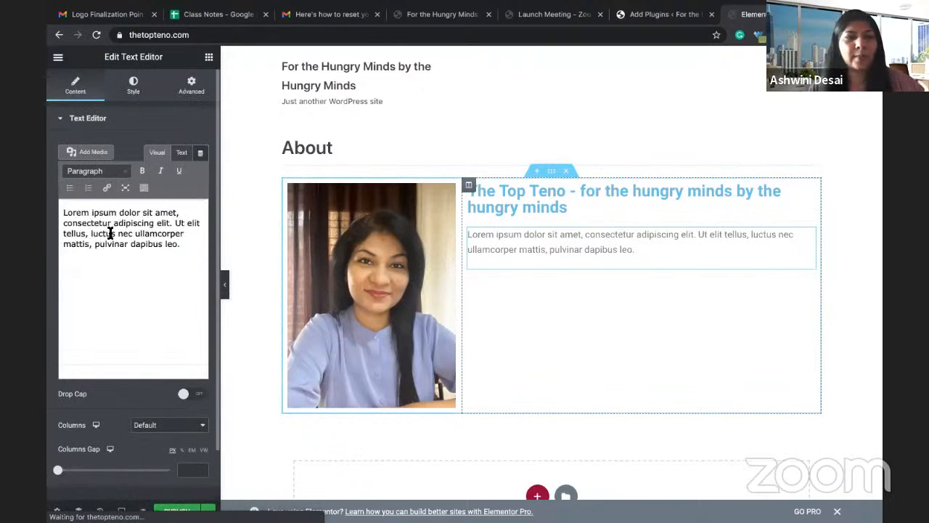
click(109, 232)
key(ctrl+a)
text(We are your one stop solution to expand your knowledge horizon with best of content... hey not just best the TOP 10 of all the content for cateegories psychology, business, sports, lifestyle and health.)
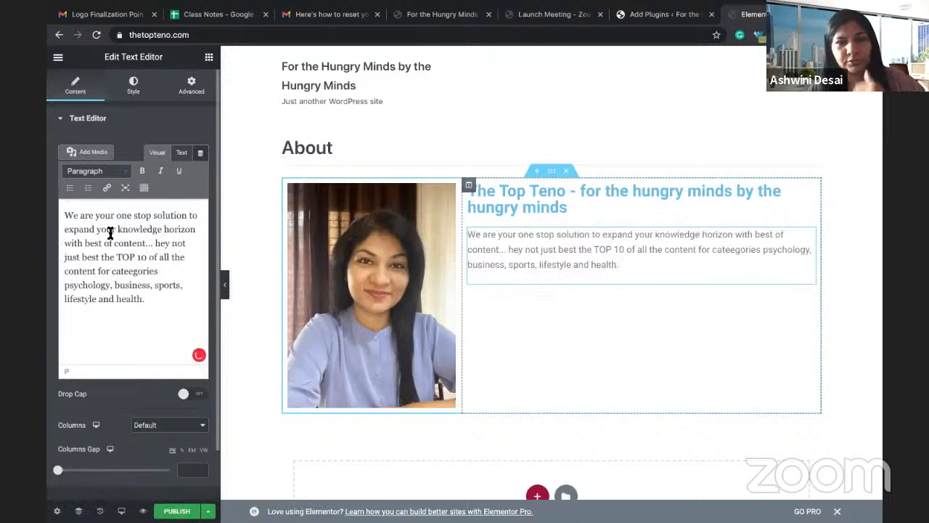
click(832, 423)
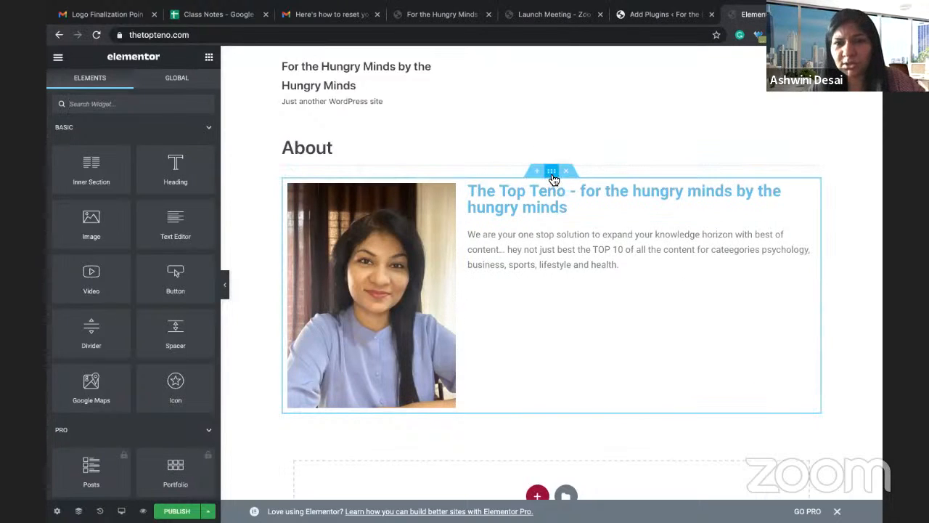
Step: Set the About section's Content Width to Full Width
click(550, 174)
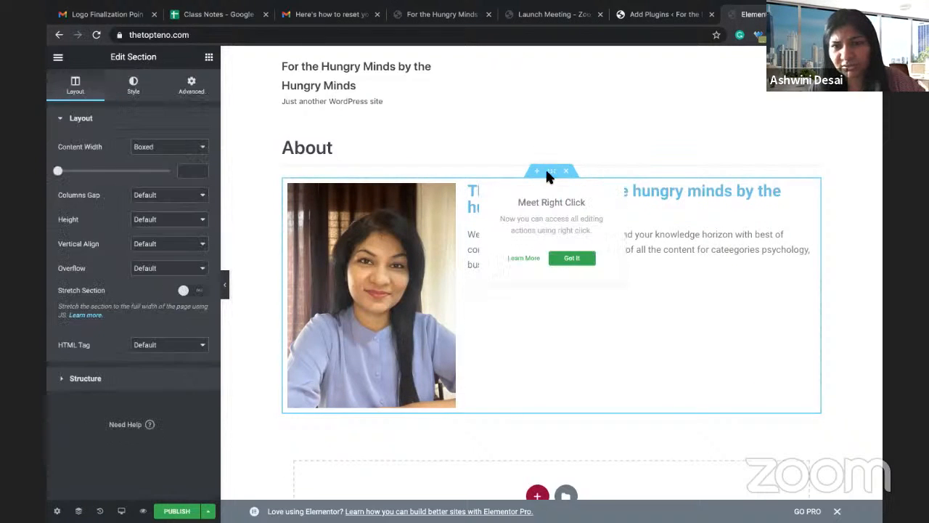
click(574, 260)
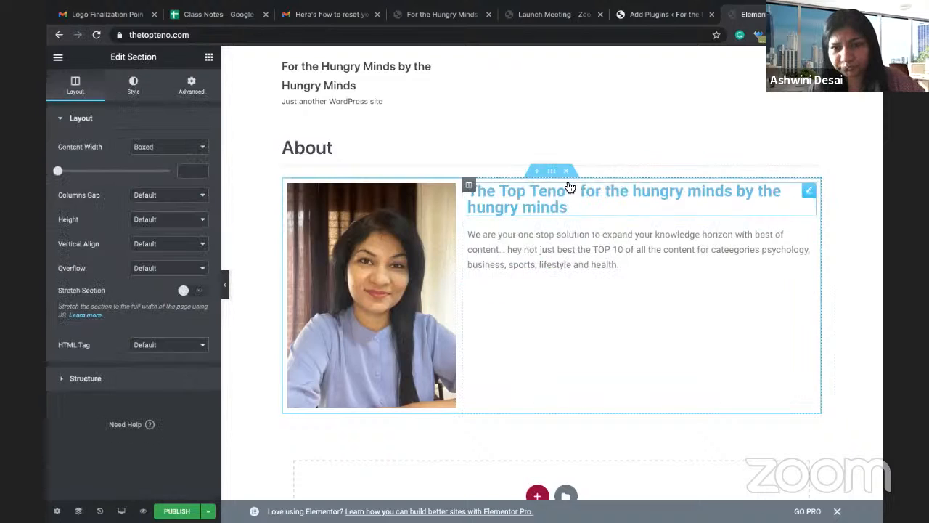
click(160, 149)
click(152, 156)
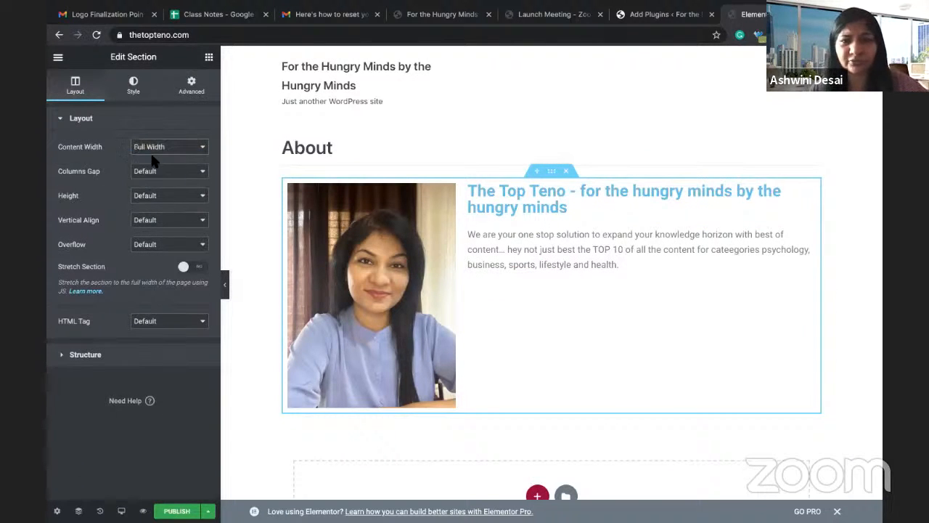
click(145, 172)
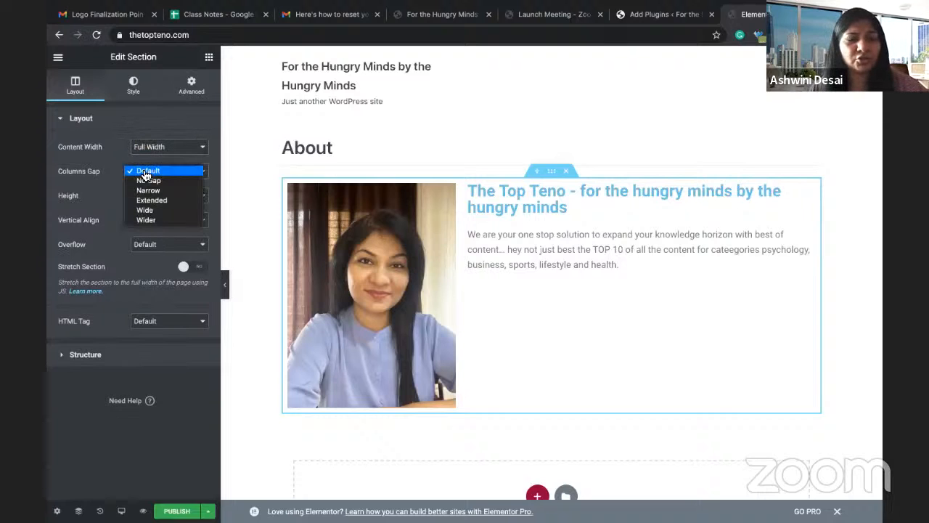
click(136, 91)
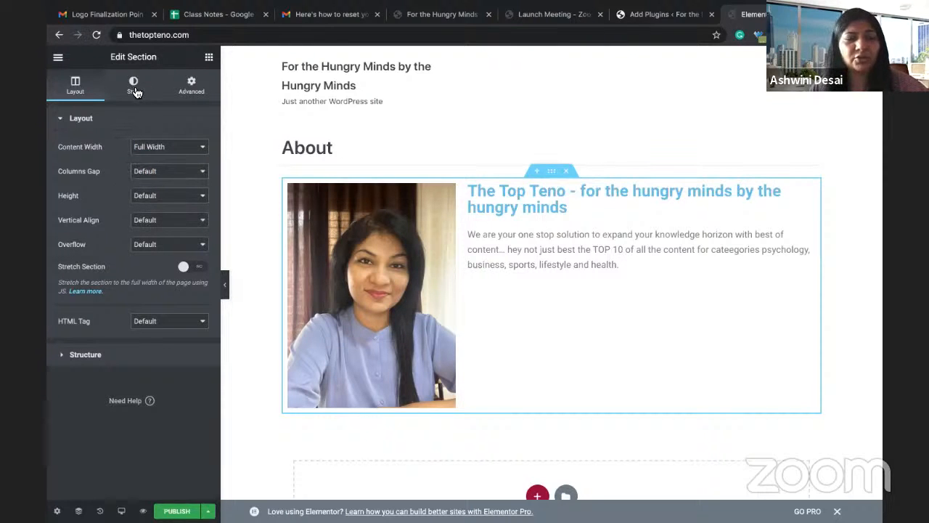
Step: Look through the section's Style options for overlay, colours and border without changing them
click(134, 88)
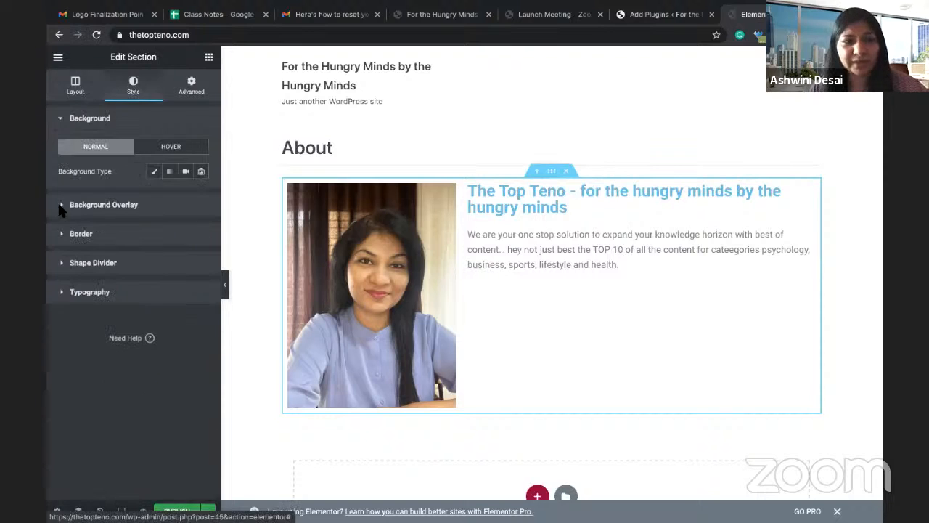
click(122, 207)
click(171, 175)
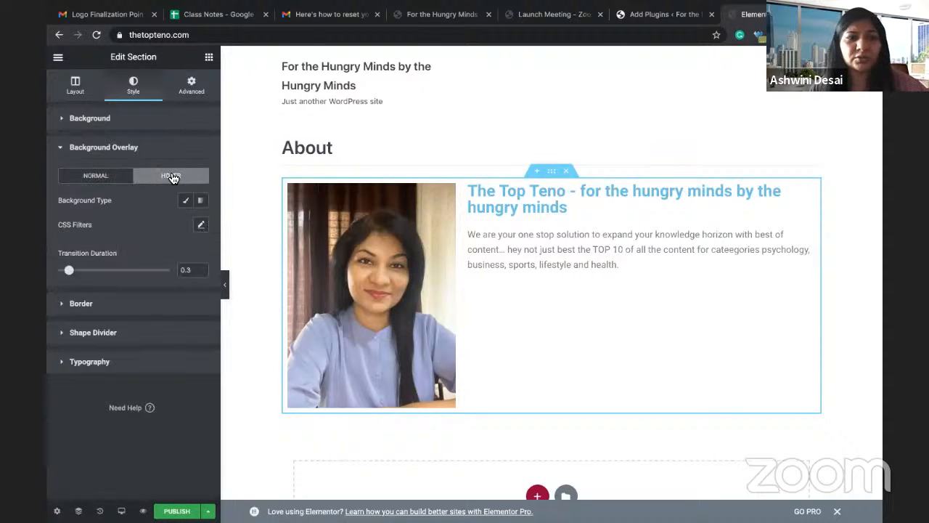
click(201, 202)
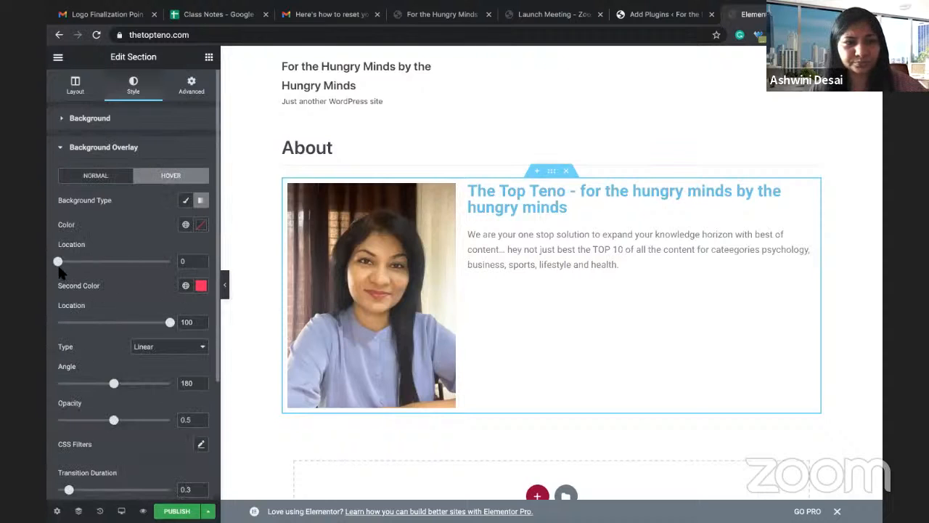
click(186, 224)
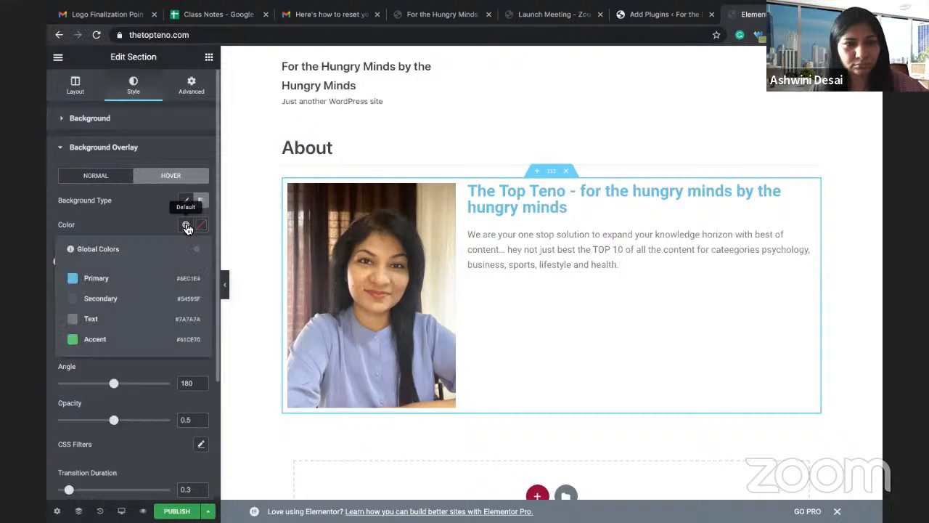
click(133, 215)
scroll(101, 353, down, 2)
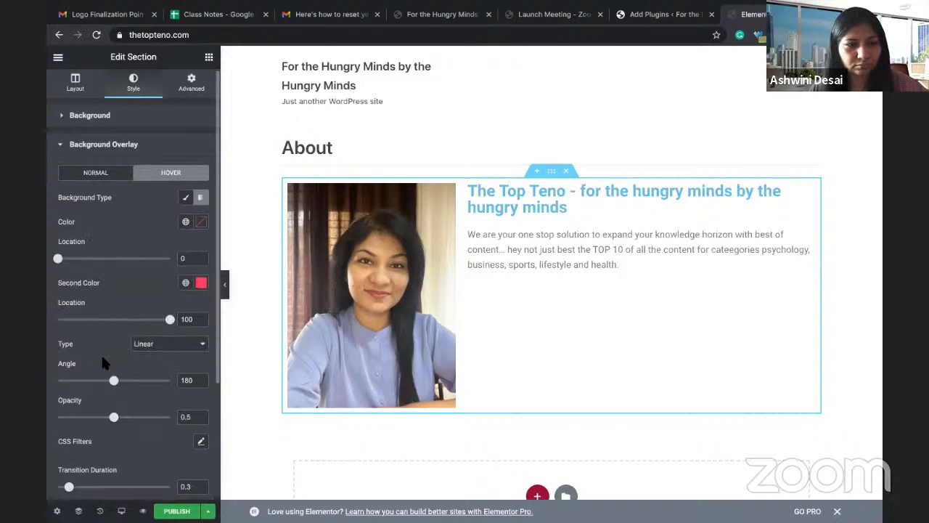
scroll(103, 363, down, 1)
click(106, 362)
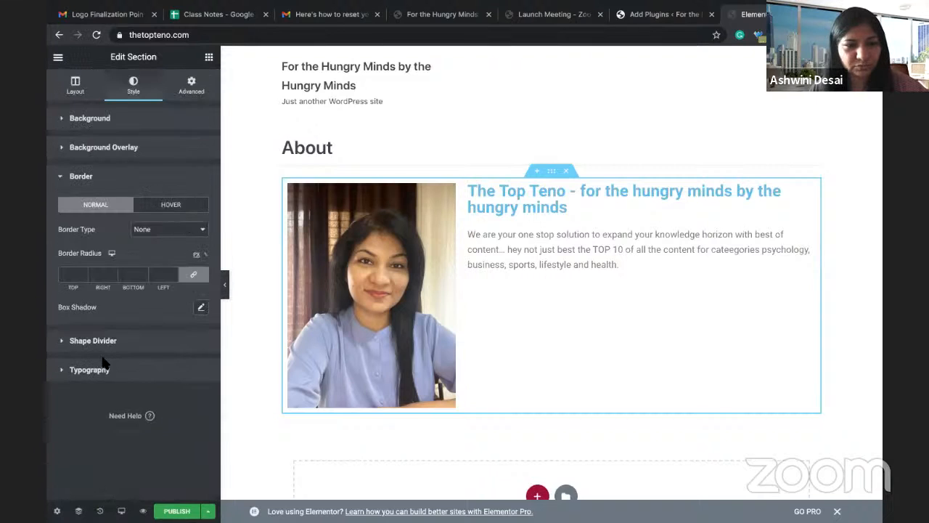
click(101, 363)
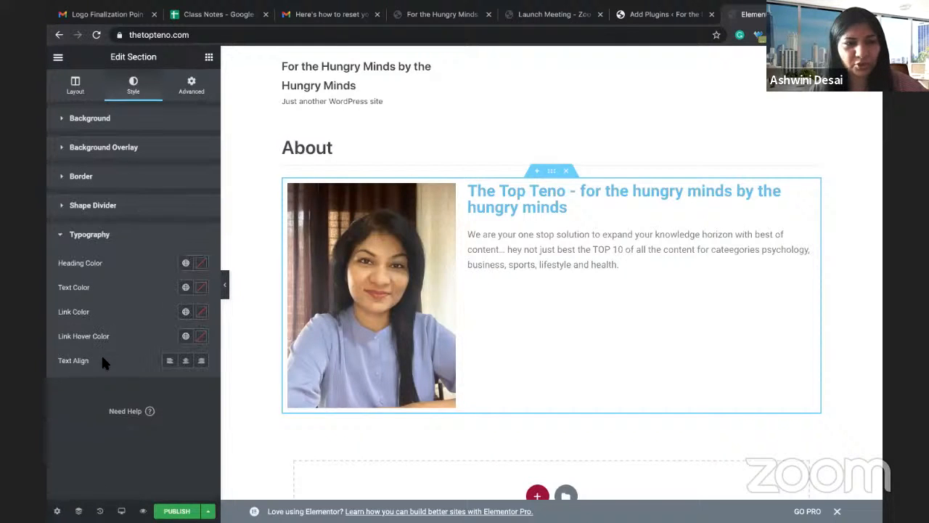
Step: Give the section a Classic background using the hand-holding-a-phone photo from the Media Library
click(108, 127)
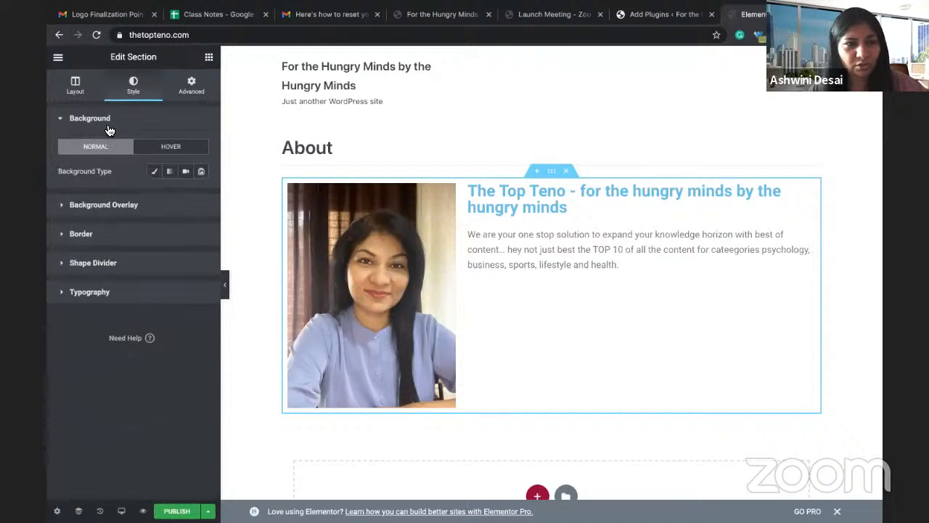
click(174, 174)
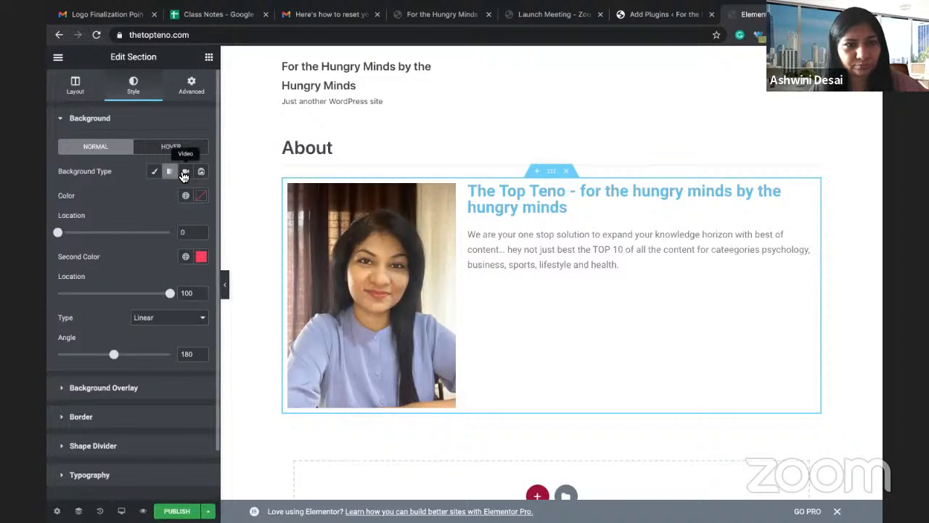
click(201, 172)
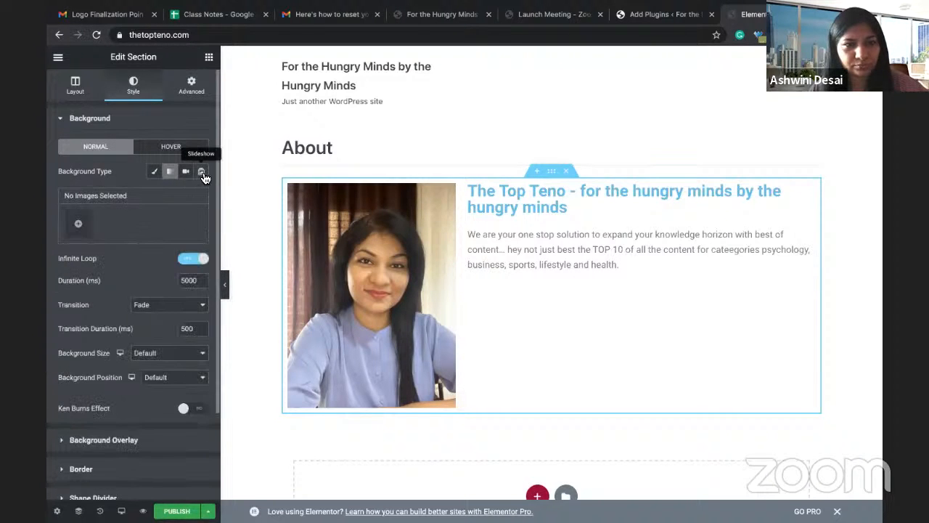
click(154, 179)
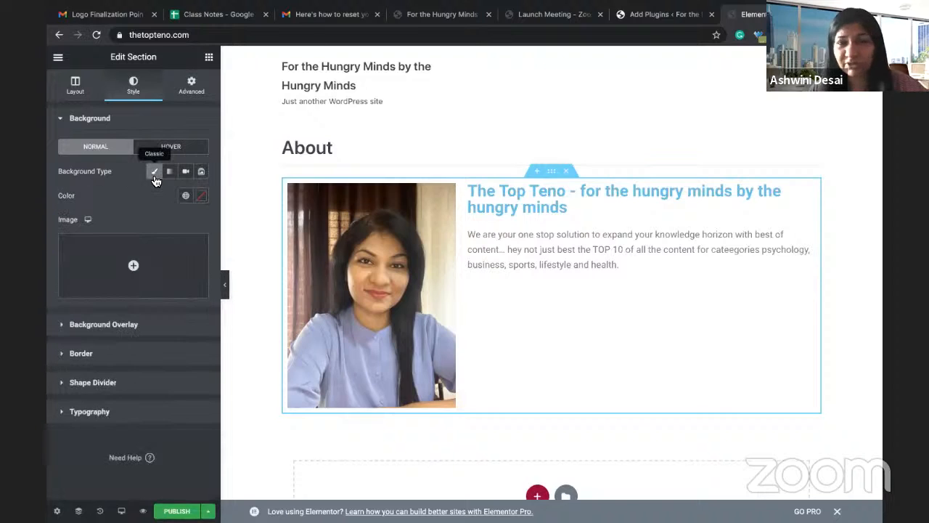
mouse_move(150, 286)
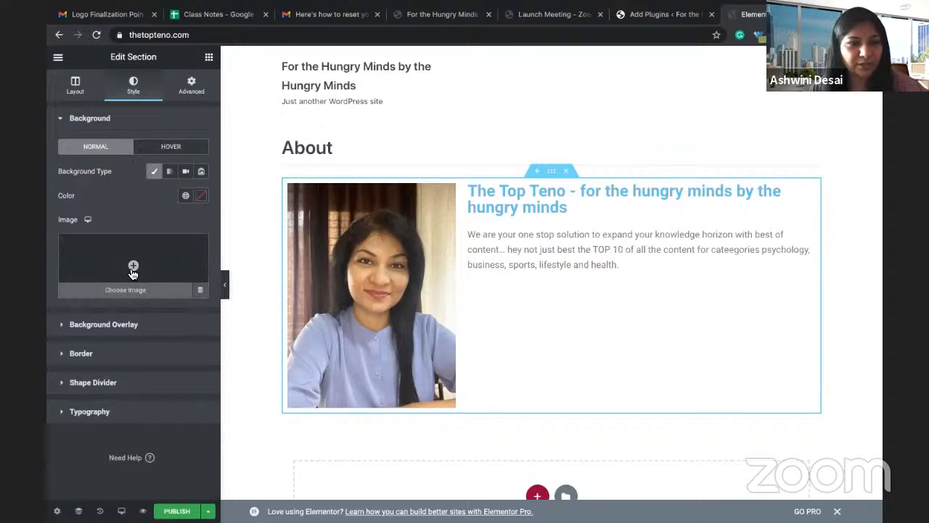
click(134, 265)
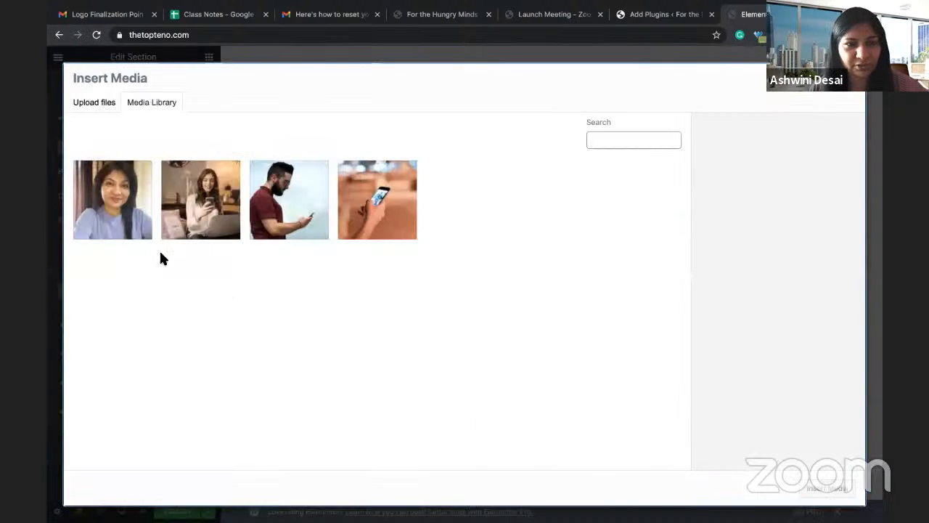
click(377, 200)
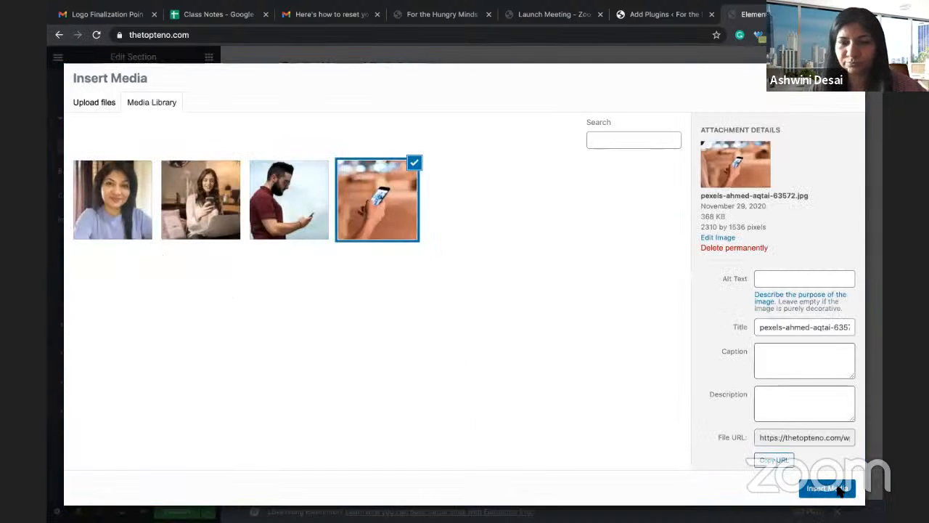
click(835, 488)
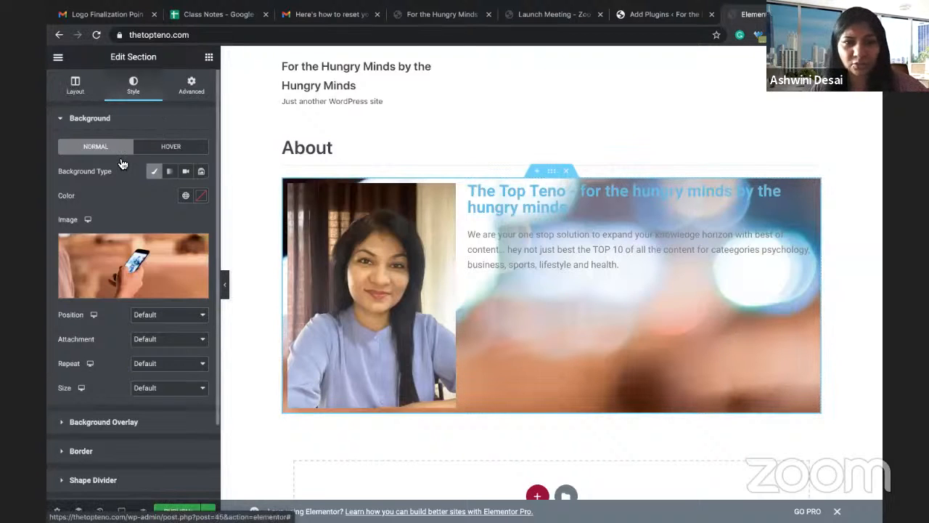
click(74, 88)
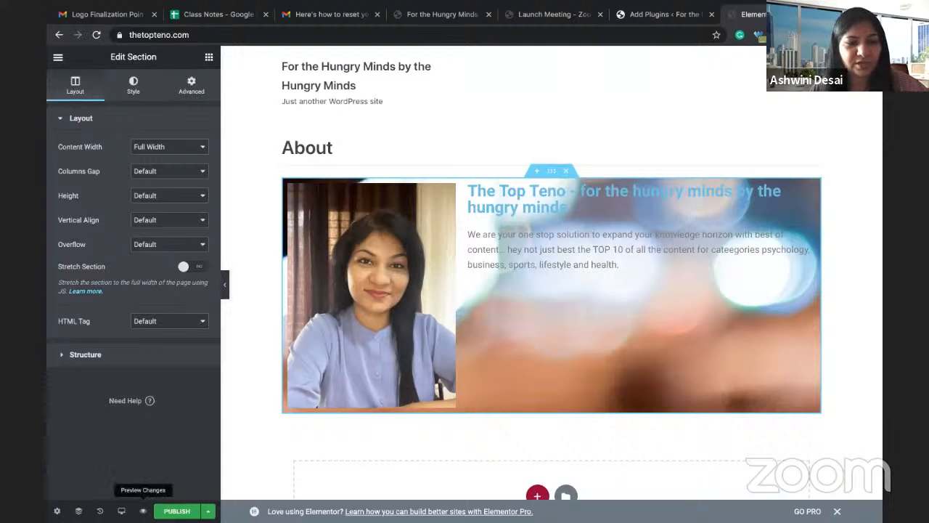
Step: Preview the page, then return to the editor and show the section's background style settings
click(143, 511)
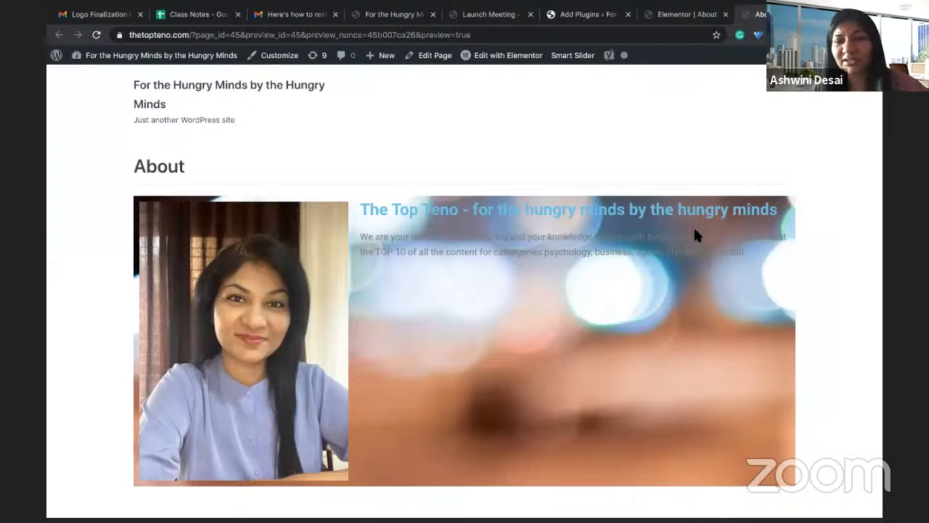
click(672, 18)
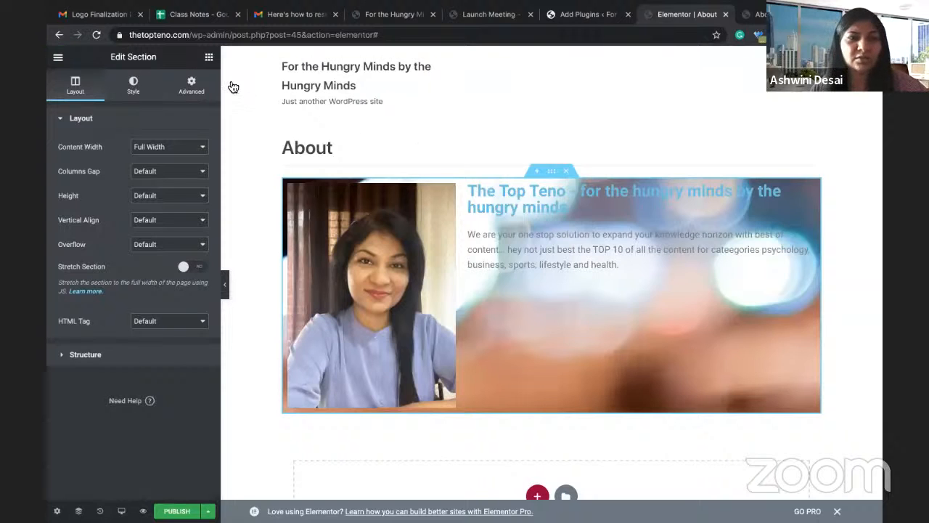
click(135, 86)
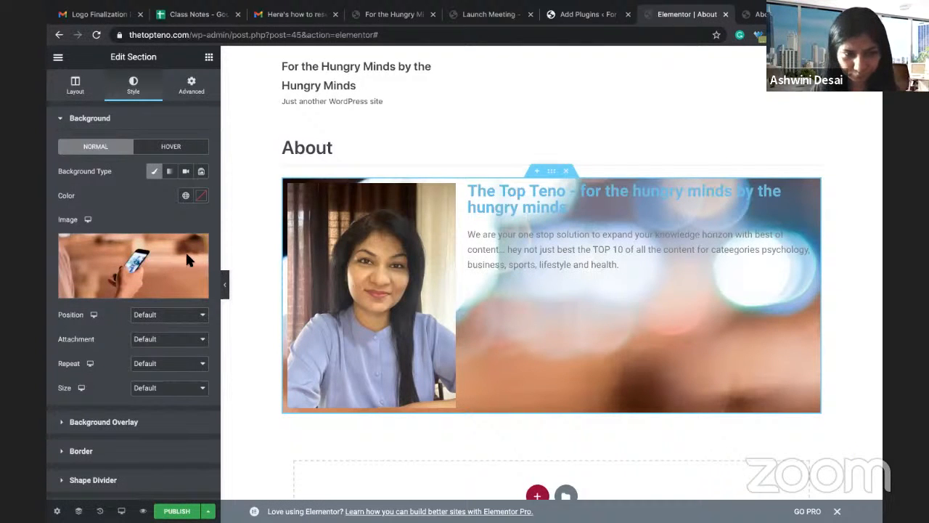
Step: Delete the hand-and-phone background image from the About section
click(186, 260)
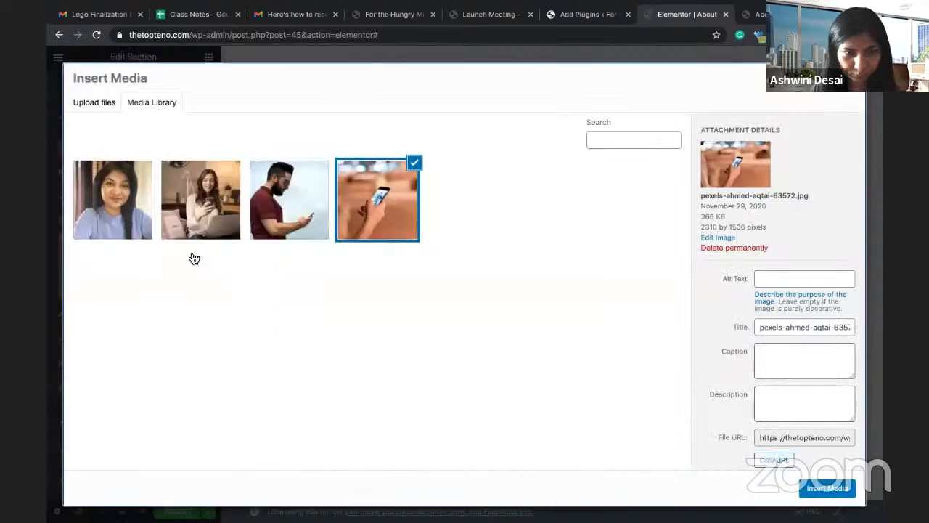
click(849, 78)
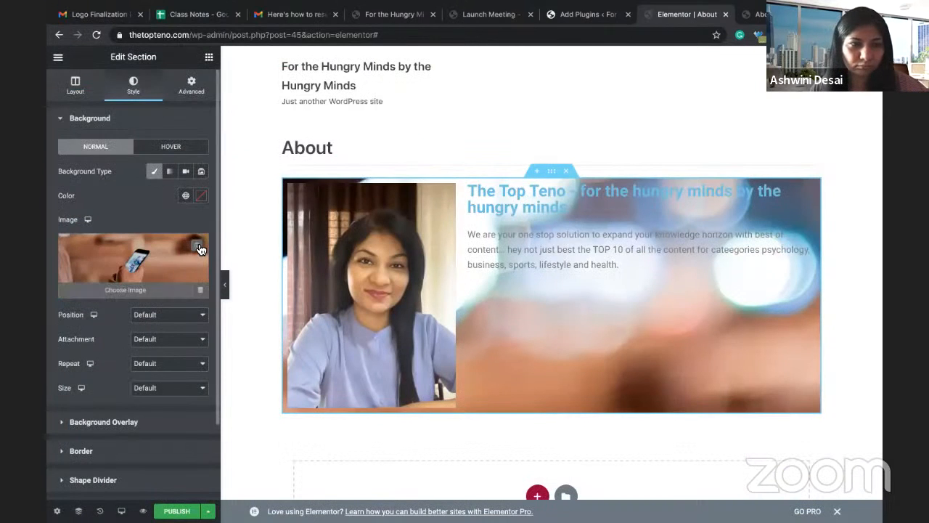
click(200, 250)
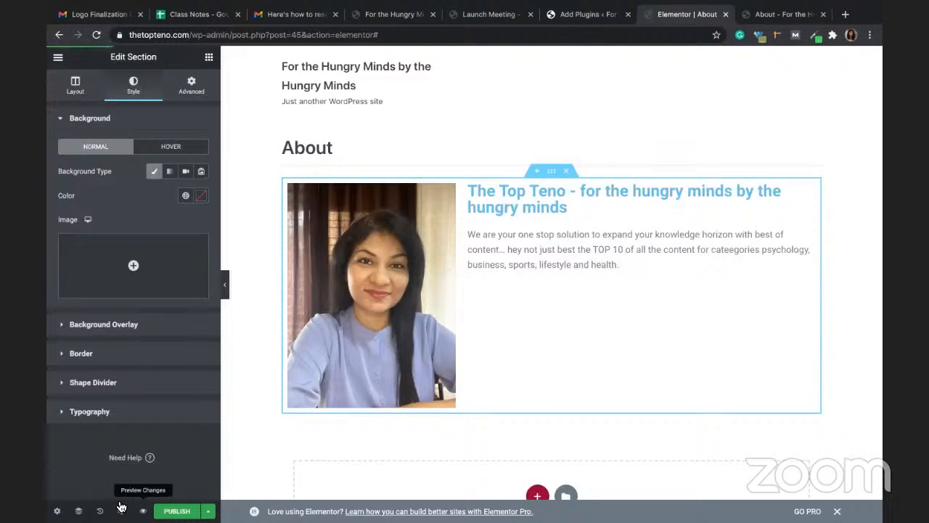
Step: Preview the page, then return to the builder and open the page settings
click(143, 510)
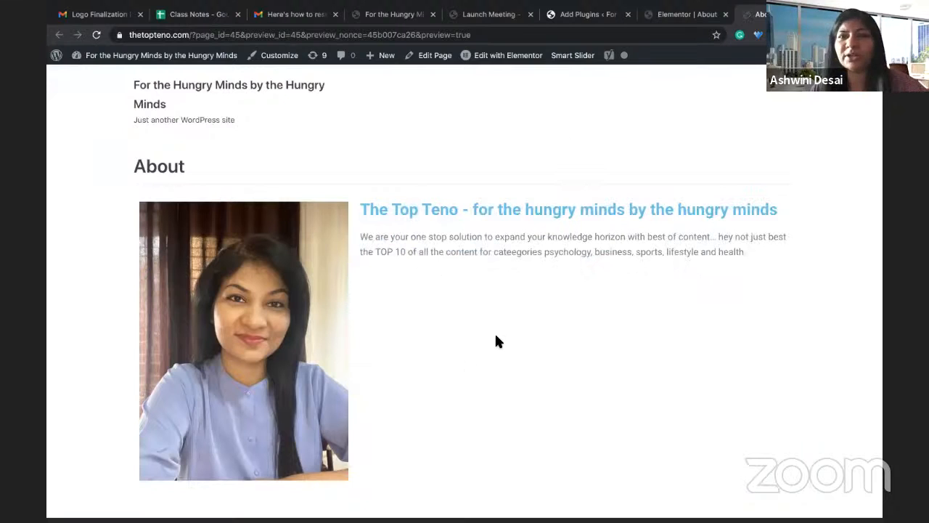
click(677, 16)
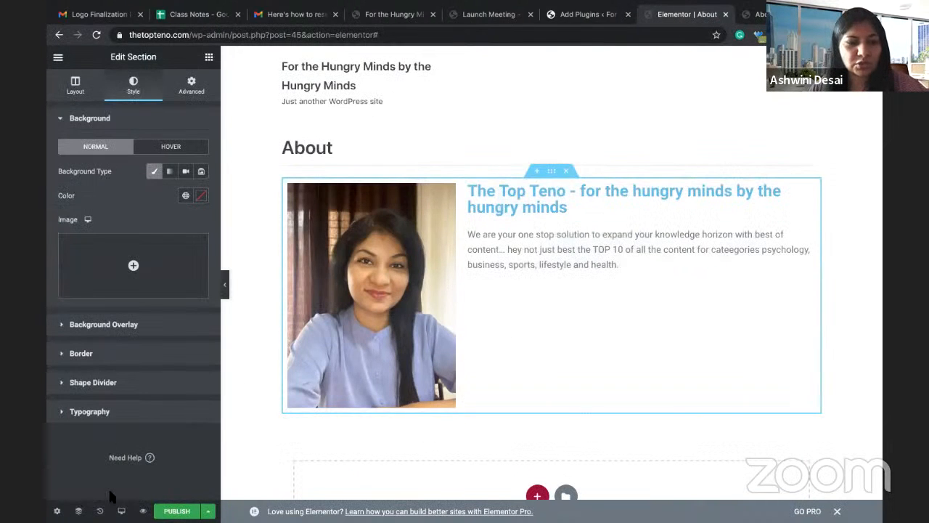
click(57, 511)
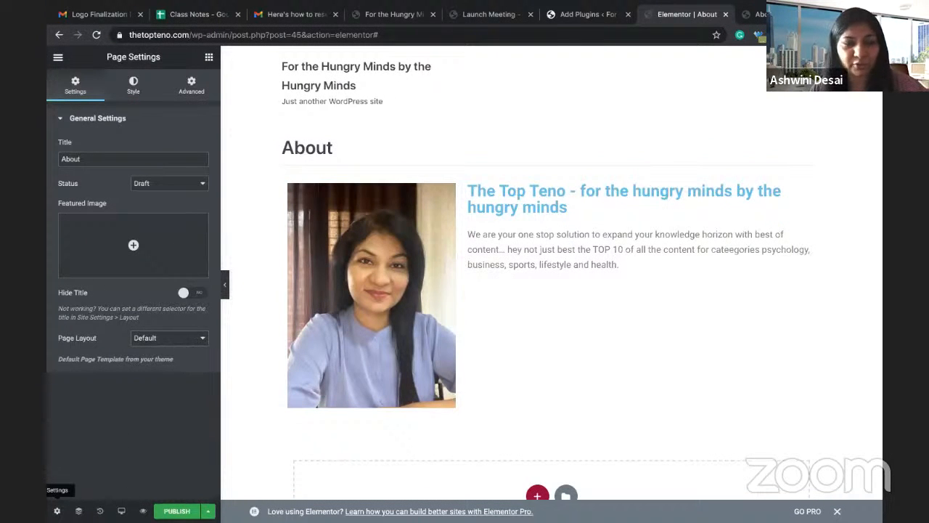
Step: Set the About page layout to Elementor Full Width
click(147, 340)
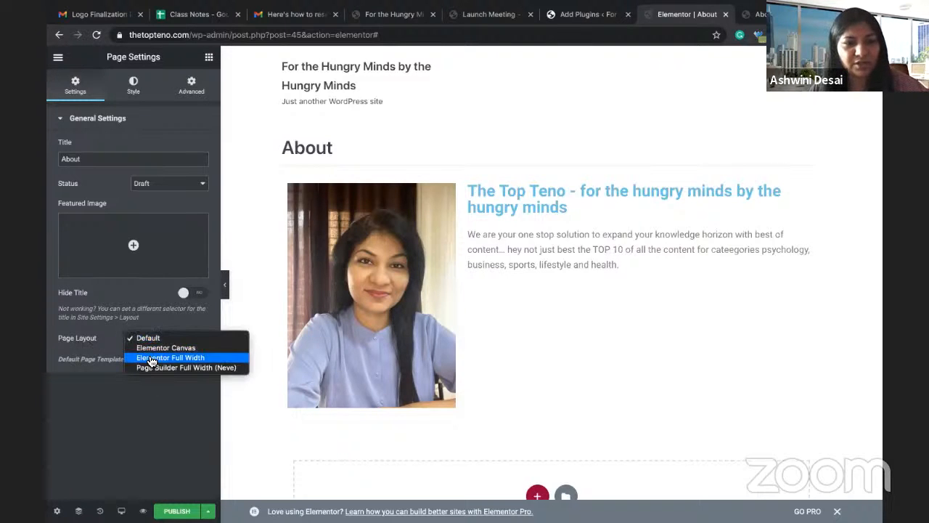
click(151, 358)
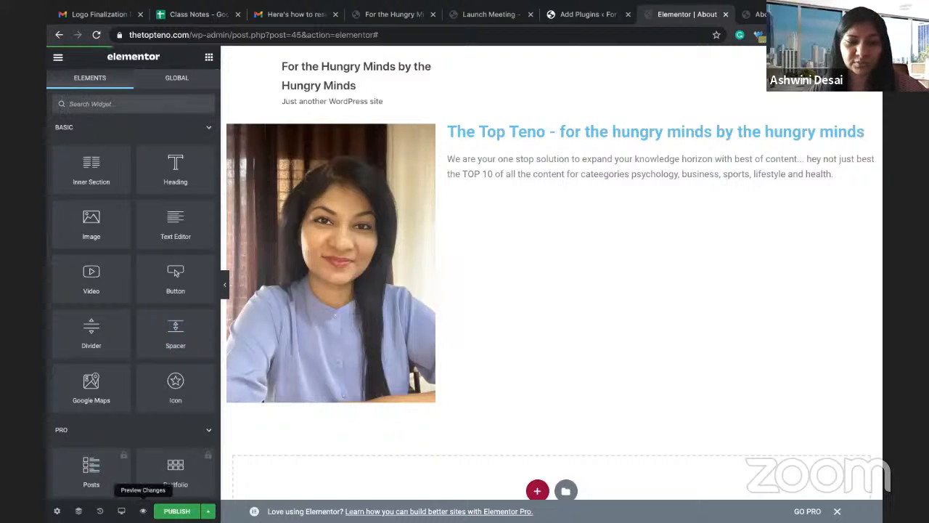
Step: Preview the full-width About page changes, then publish them
click(143, 510)
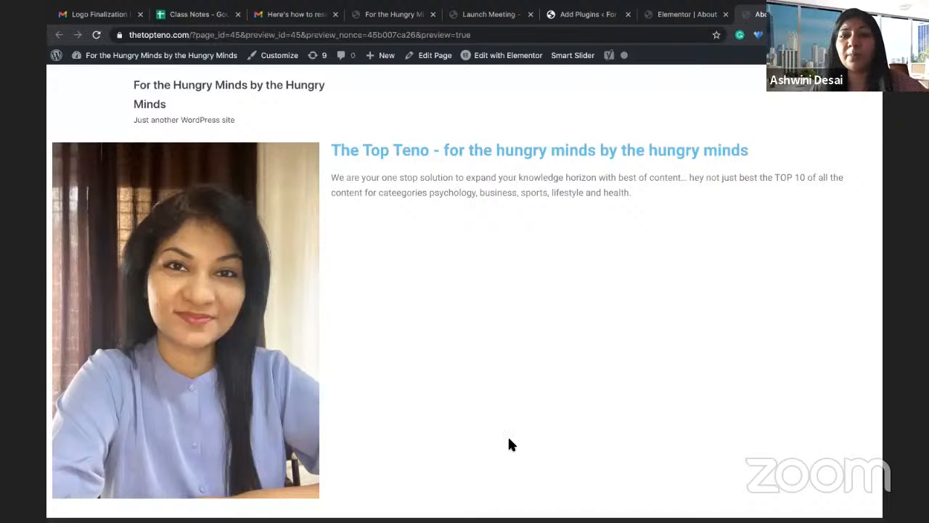
click(681, 14)
click(182, 511)
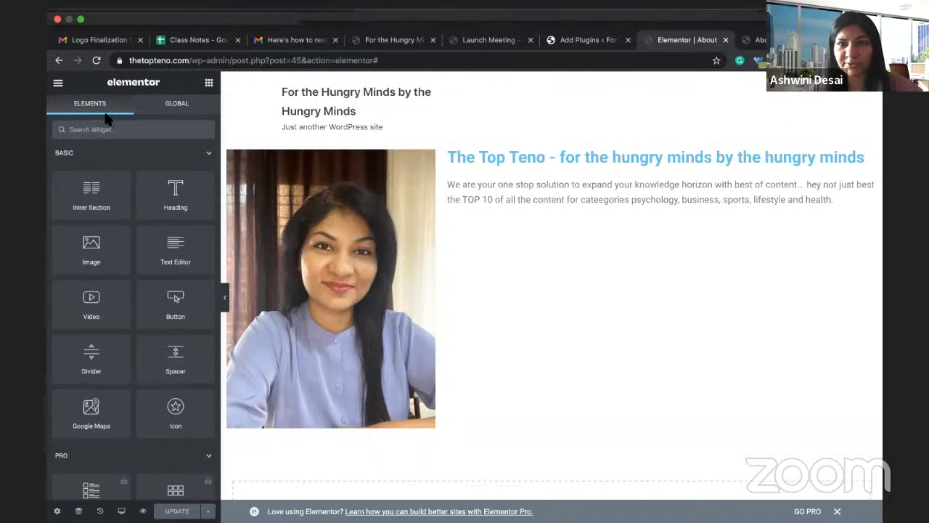
Step: Exit Elementor to the dashboard and return to the WordPress Pages list showing About
click(61, 61)
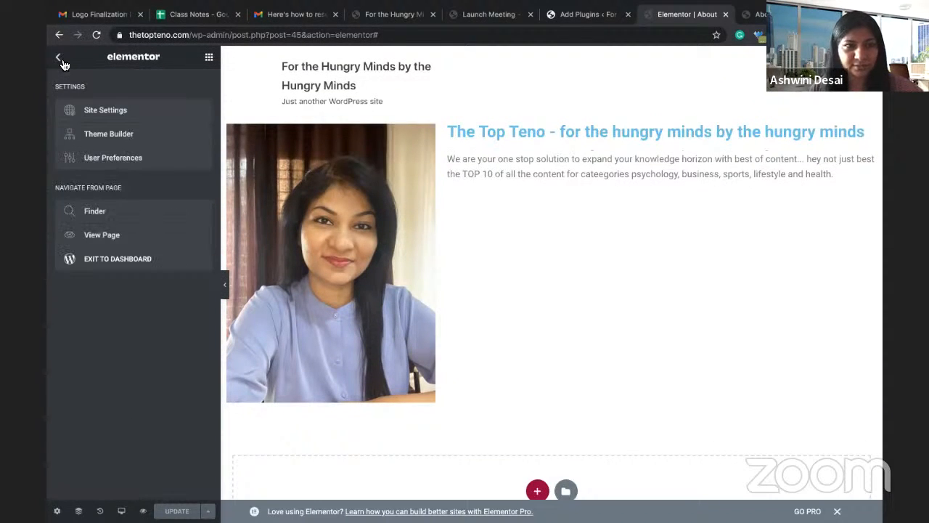
click(94, 265)
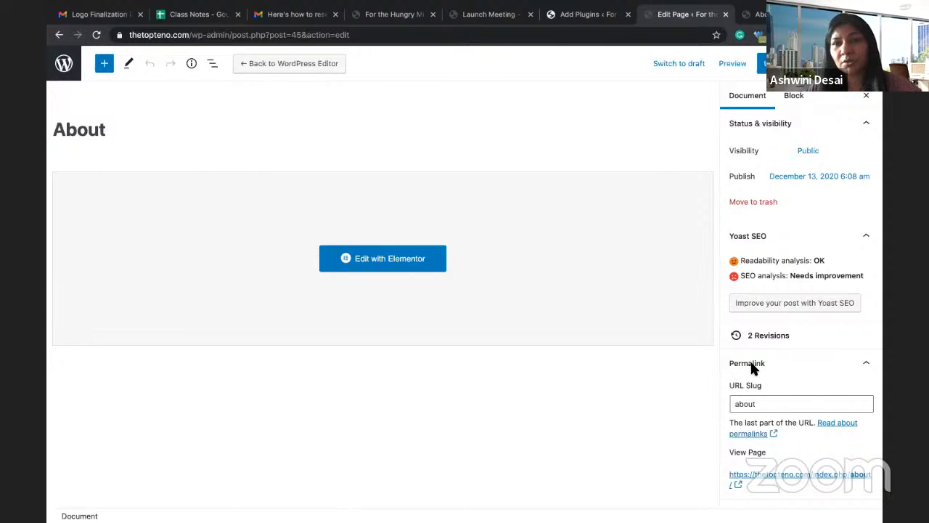
click(748, 404)
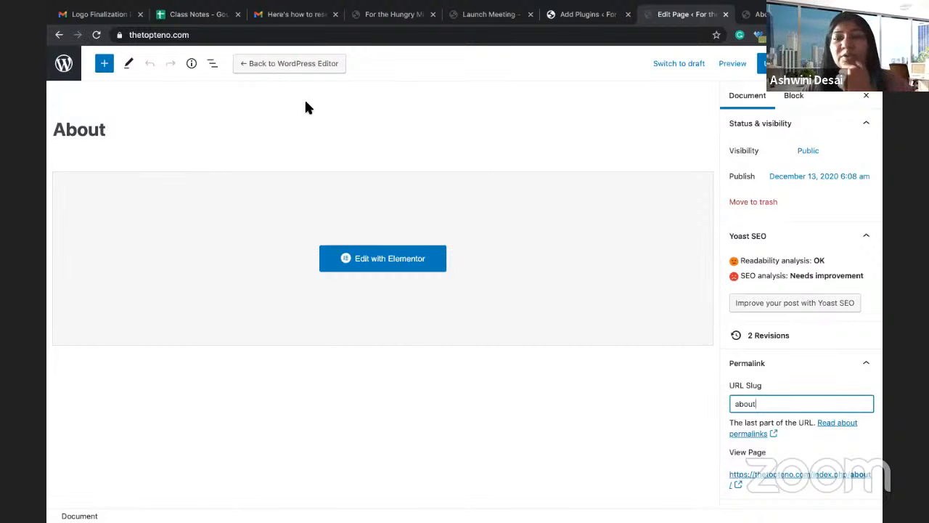
click(63, 67)
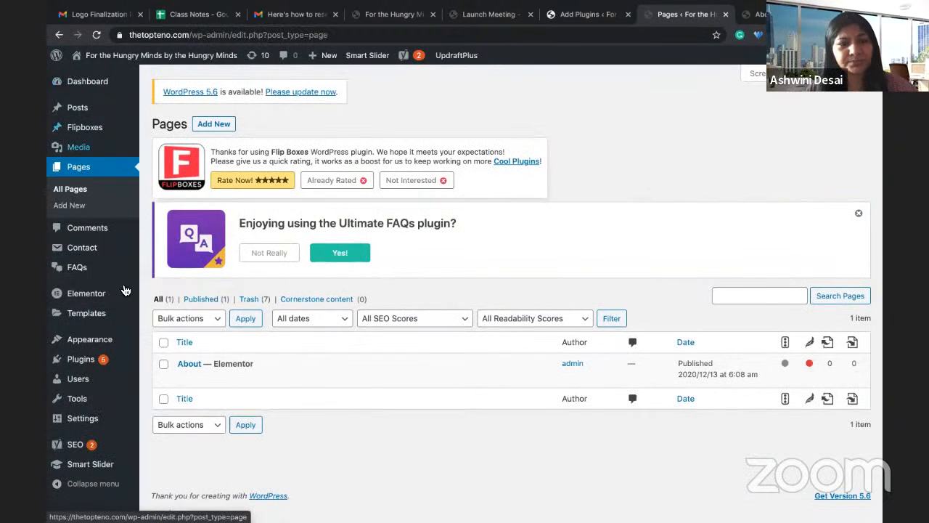
Step: Create a new page titled 'Blog' and publish it
click(82, 210)
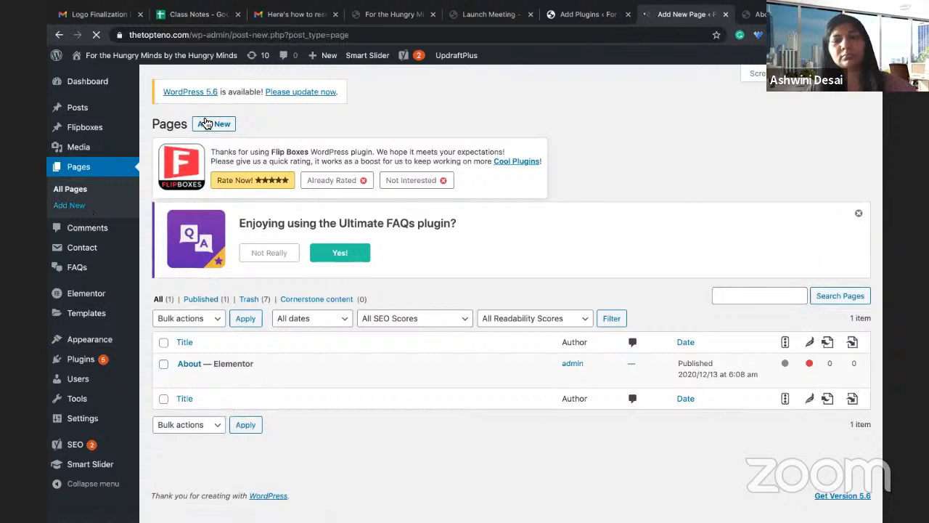
click(206, 123)
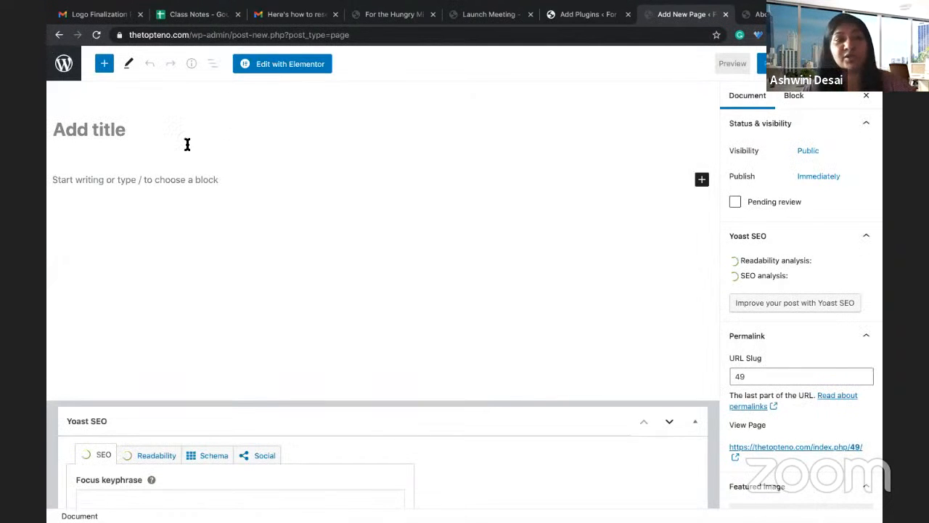
text(Bl)
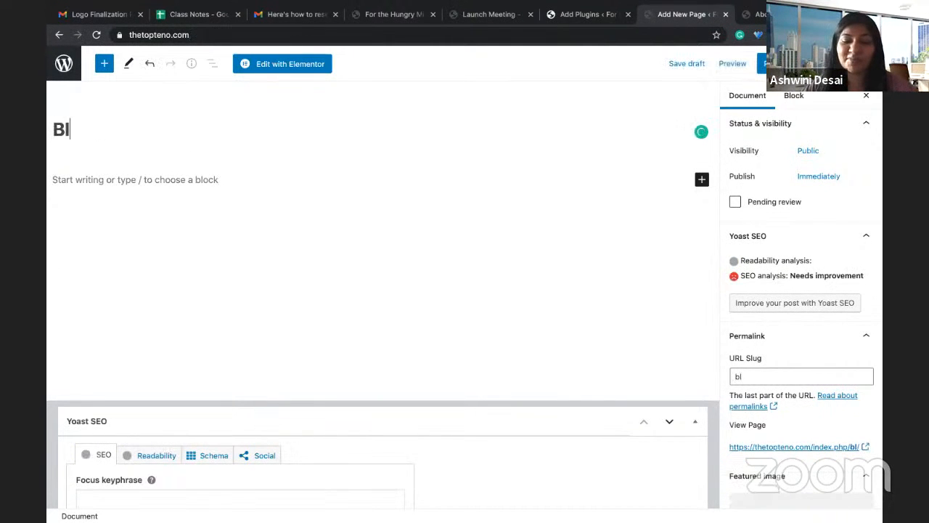
text(og)
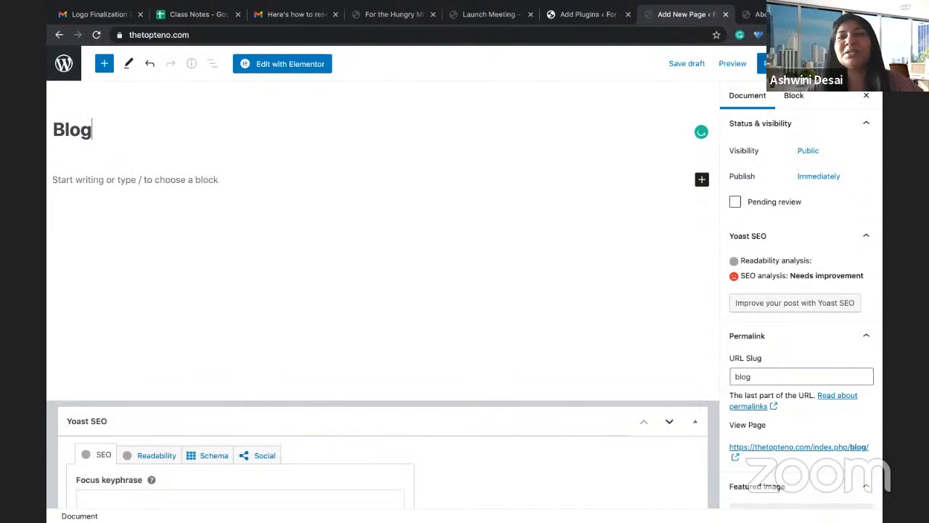
click(777, 63)
click(774, 63)
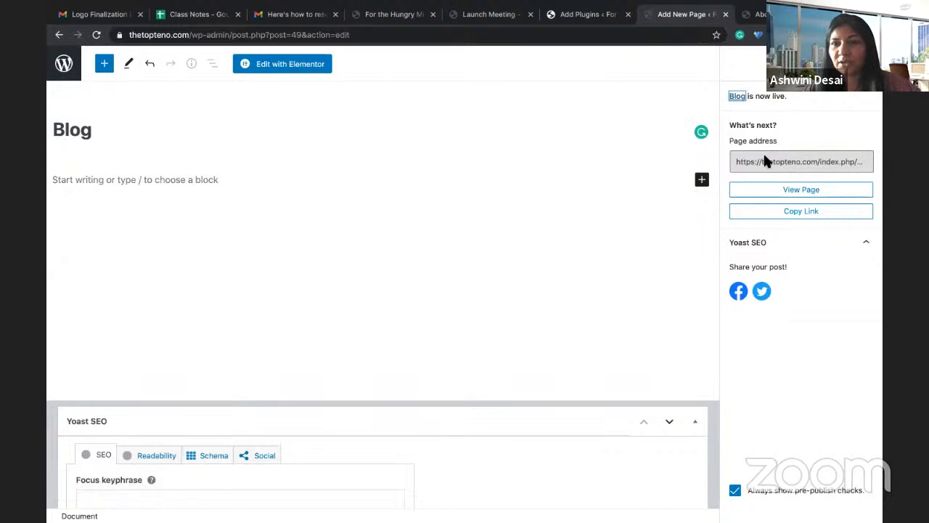
Step: Copy the Blog page's link and select the address bar in the About preview tab
click(806, 210)
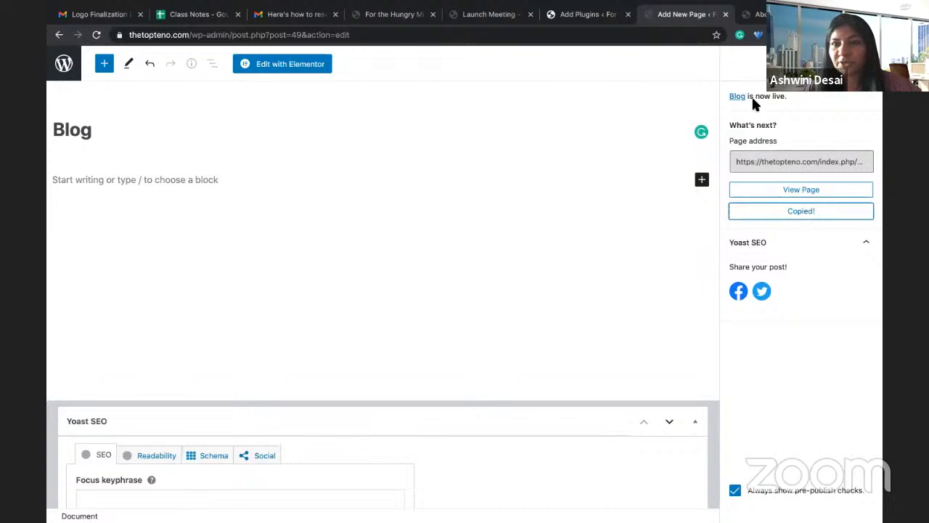
click(749, 15)
click(541, 34)
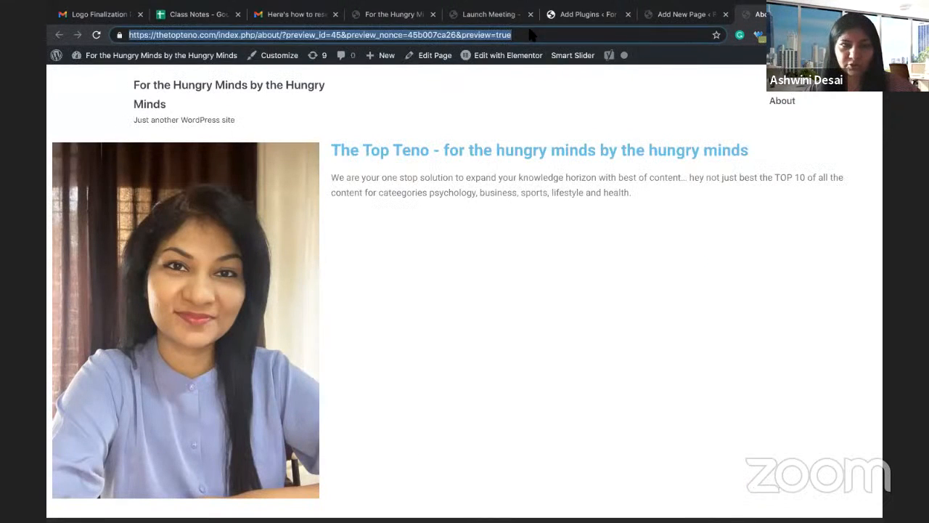
Step: Load the copied Blog page address on the live site, then return to the Pages list
key(ctrl+v)
key(Return)
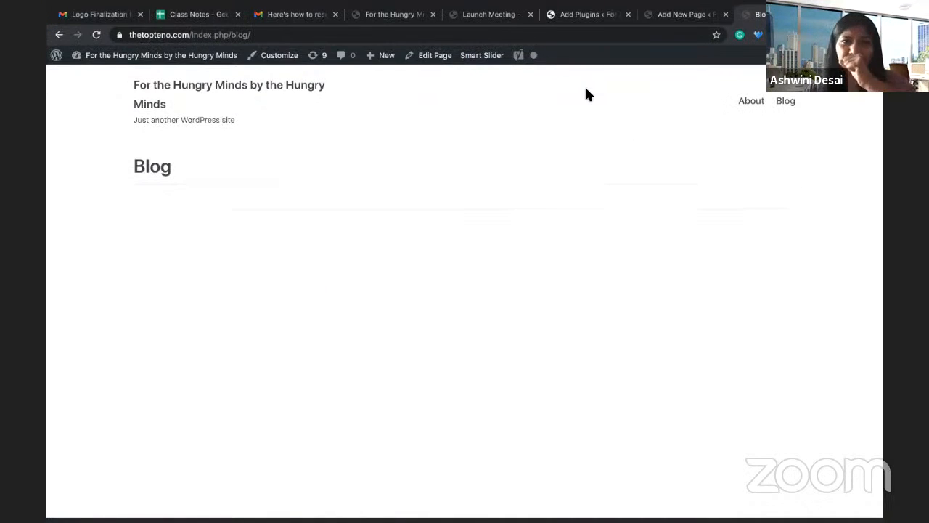
click(664, 16)
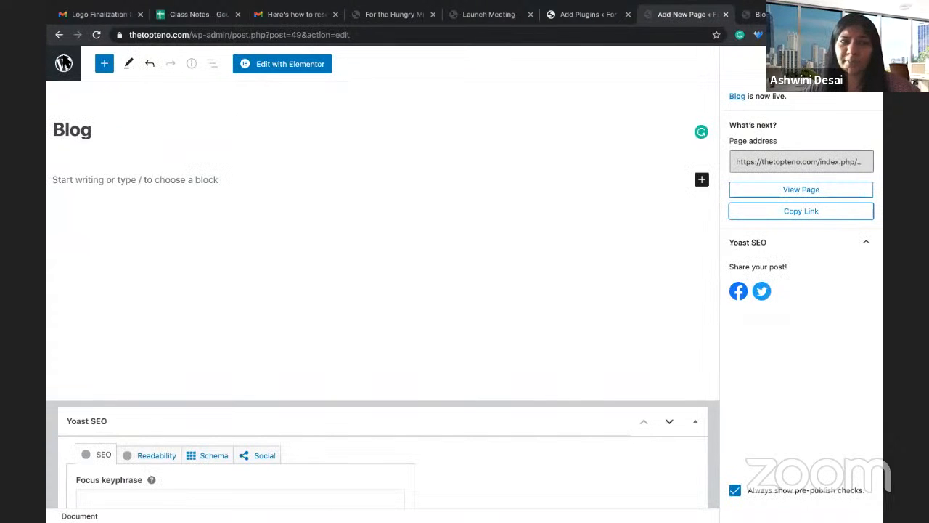
click(64, 63)
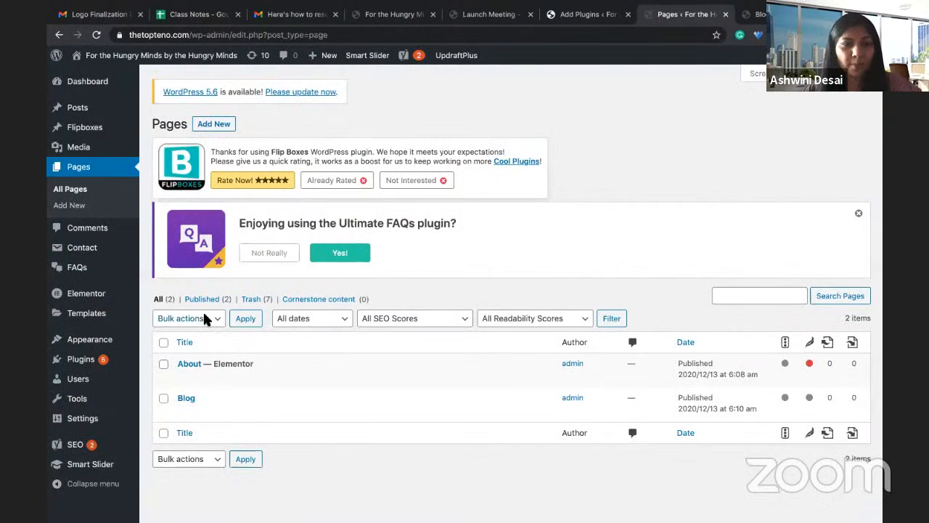
Step: Publish a new page titled 'Contact Us' and return to the Pages list
click(212, 125)
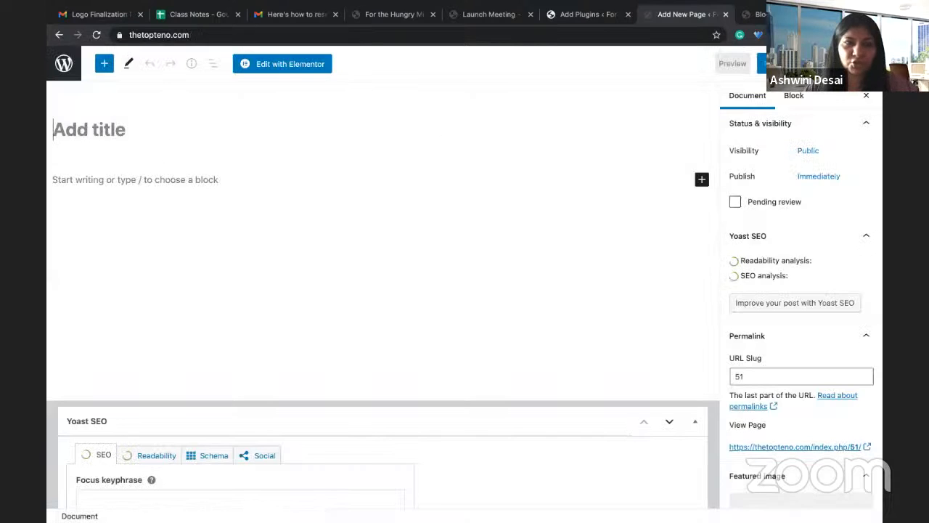
text(Contact Us)
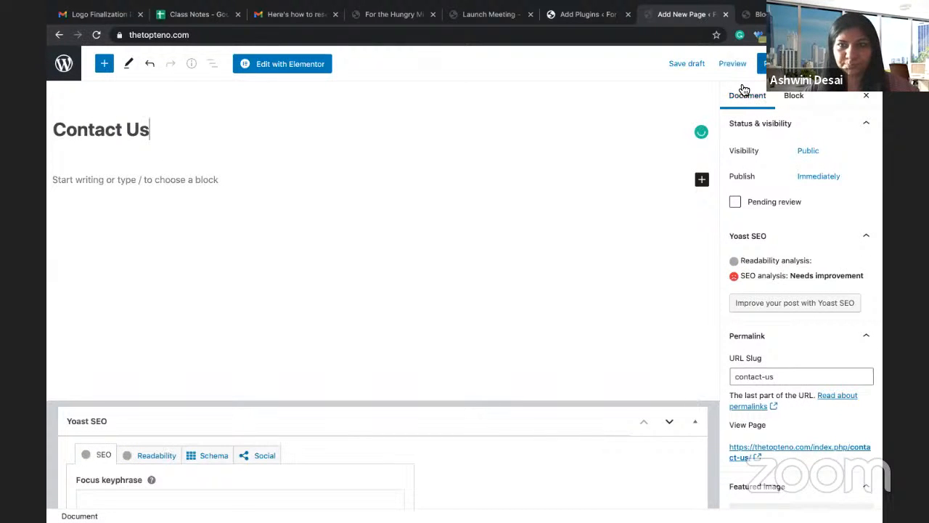
click(763, 63)
click(755, 63)
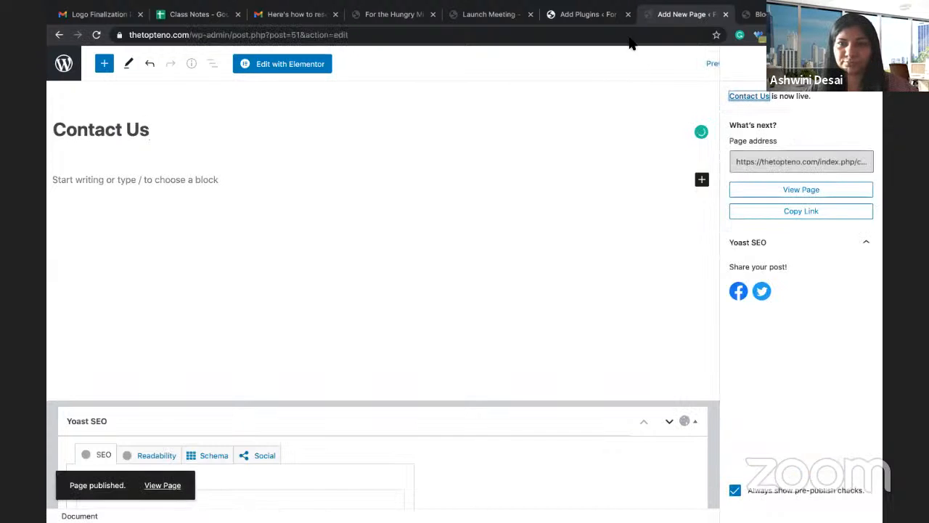
click(64, 64)
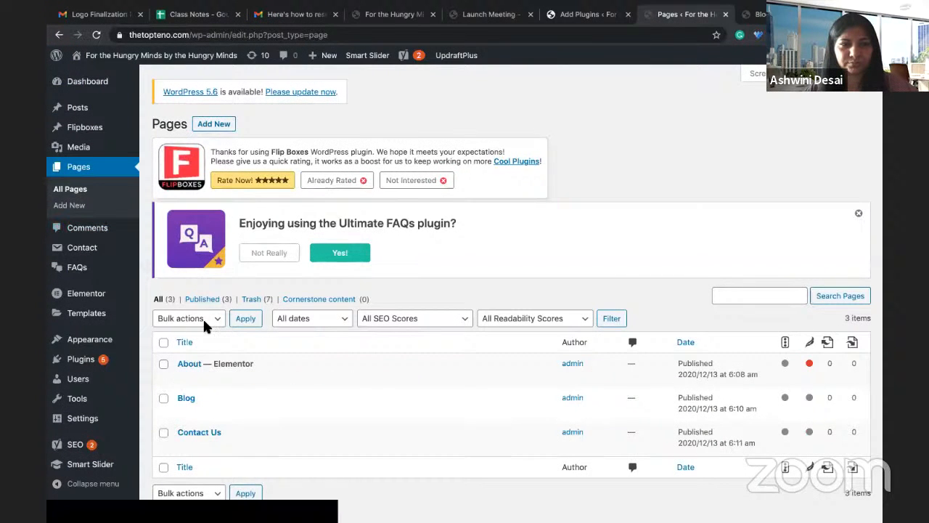
Step: Publish a new page titled 'Home', then go back to the Pages list
click(206, 127)
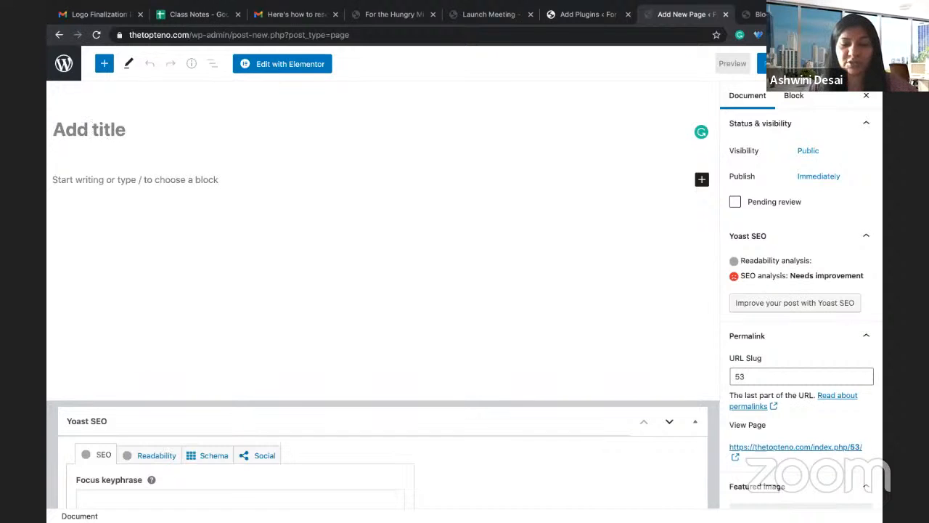
text(Home)
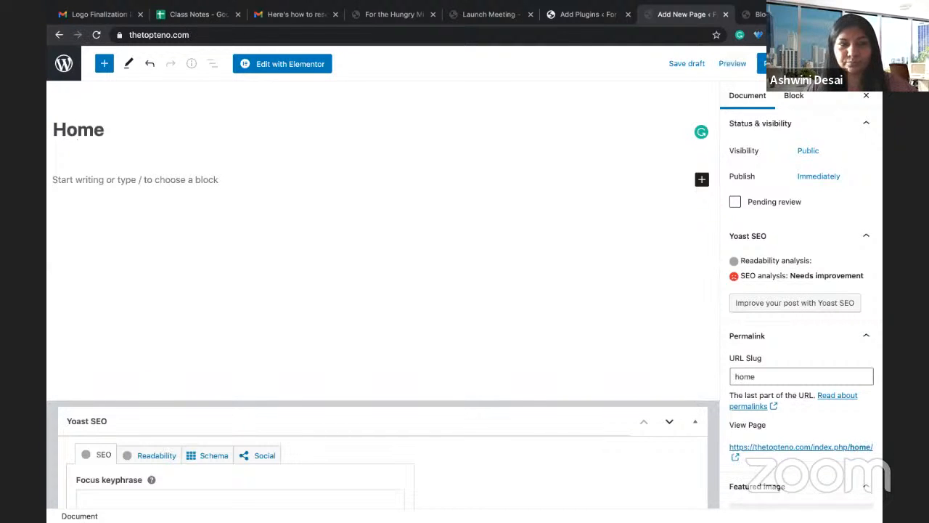
key(BackSpace)
text(e)
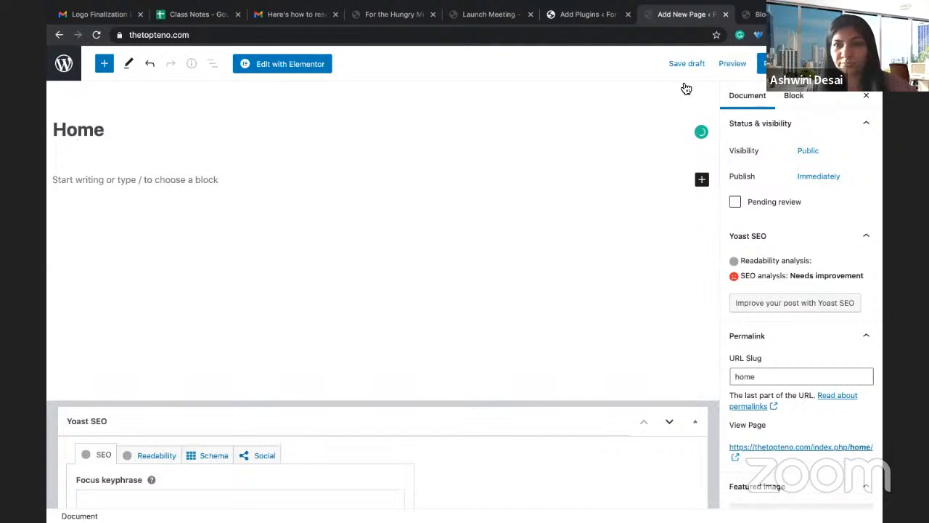
click(762, 64)
click(762, 64)
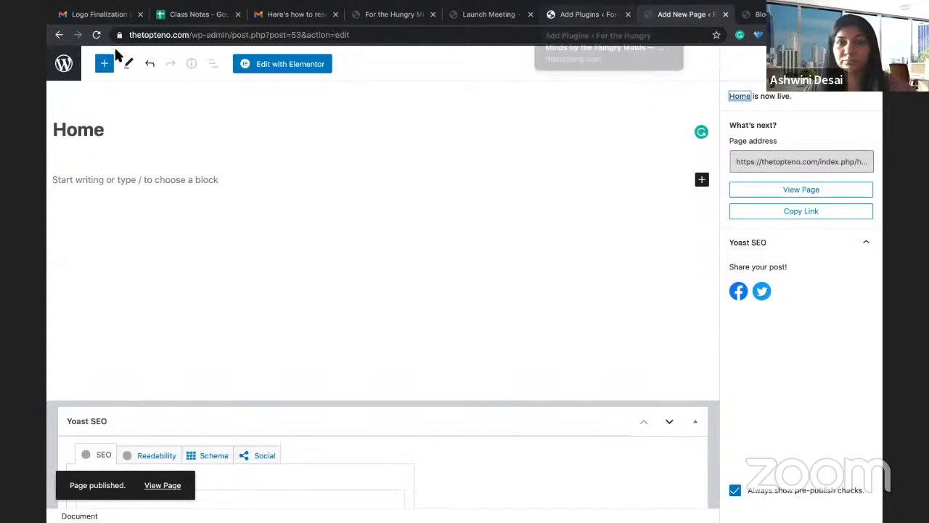
click(77, 60)
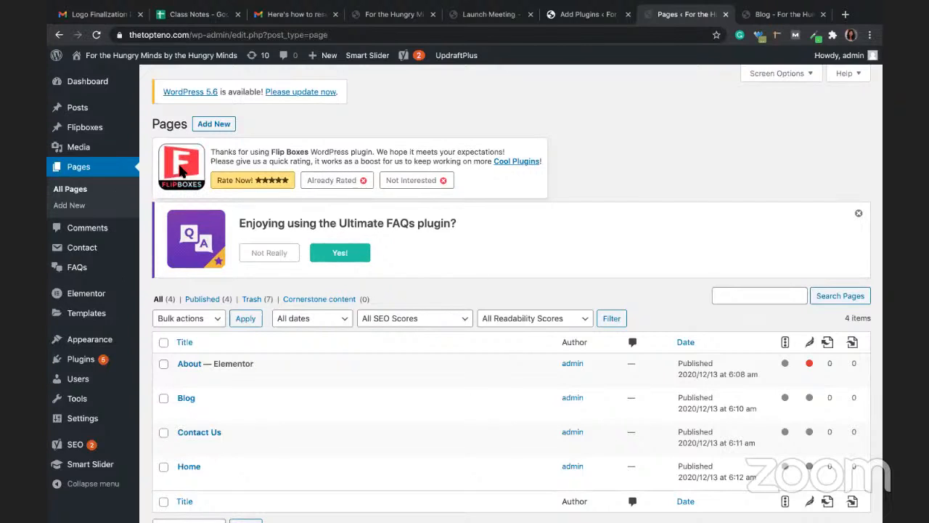
Step: Publish a new page titled 'Consultation' and return to the Pages list
click(64, 209)
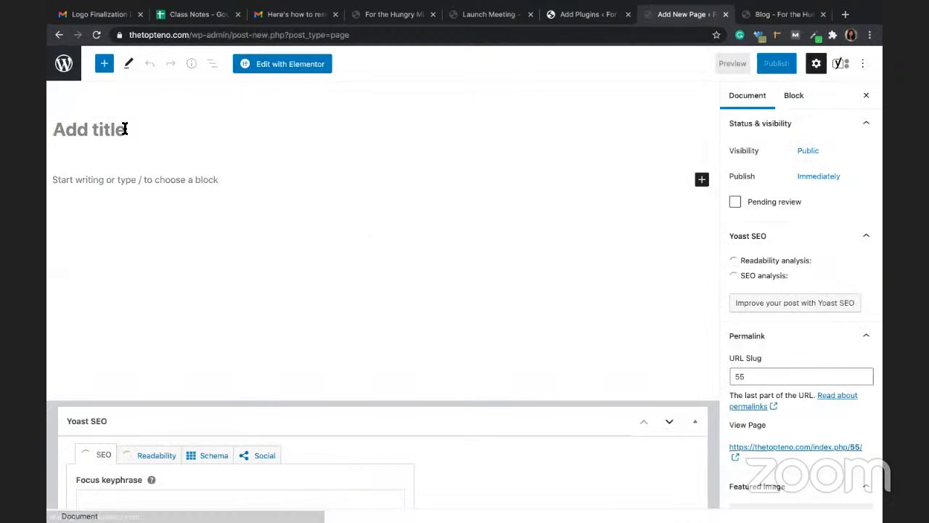
click(124, 129)
text(Co)
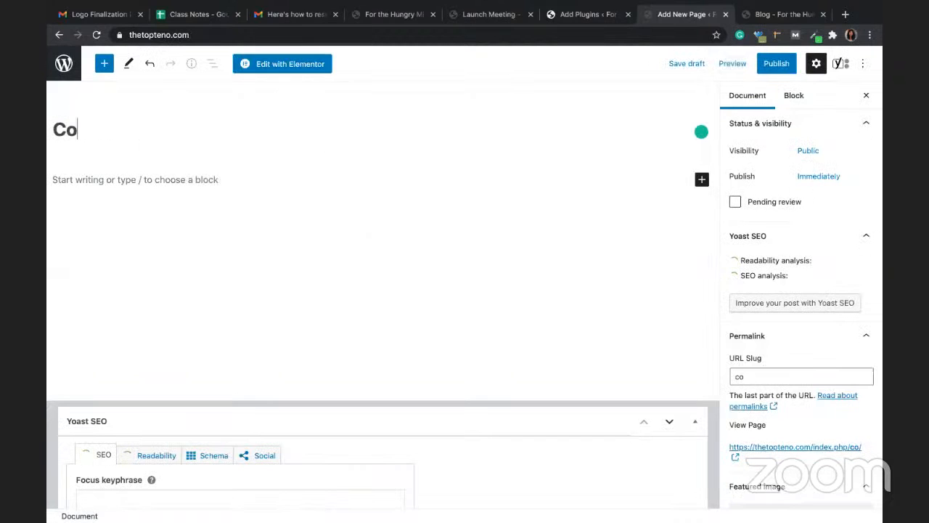
text(nsultation)
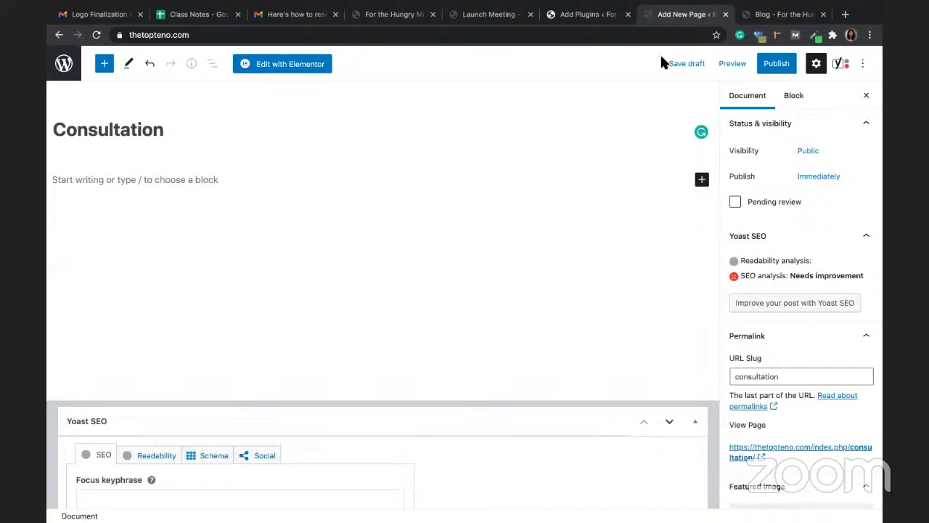
click(776, 63)
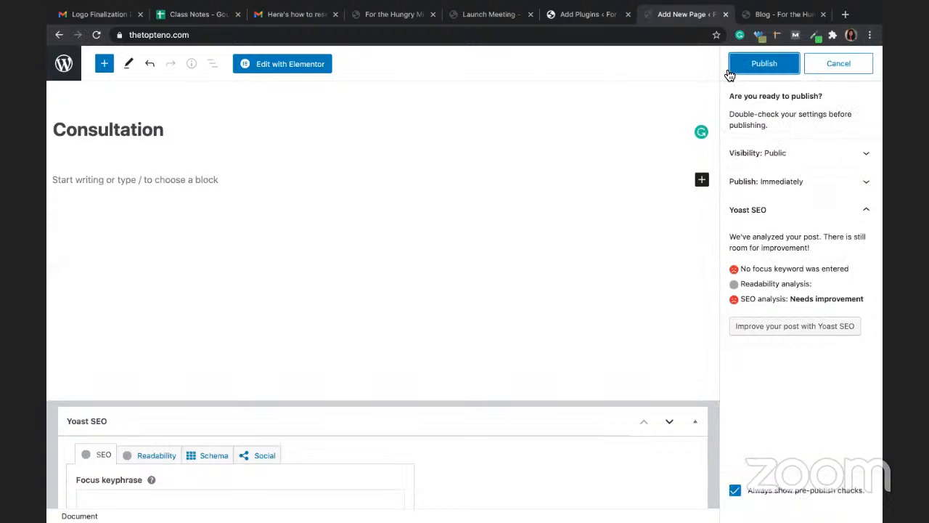
click(773, 65)
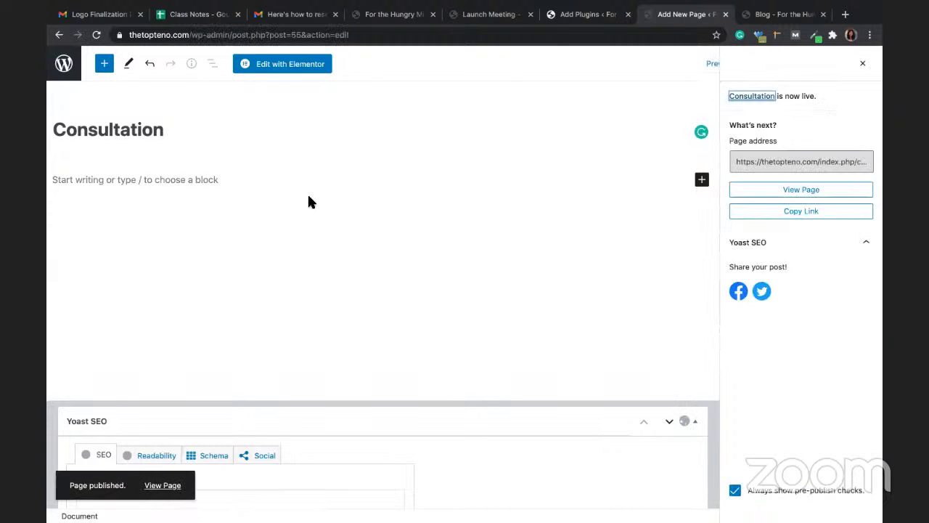
click(64, 71)
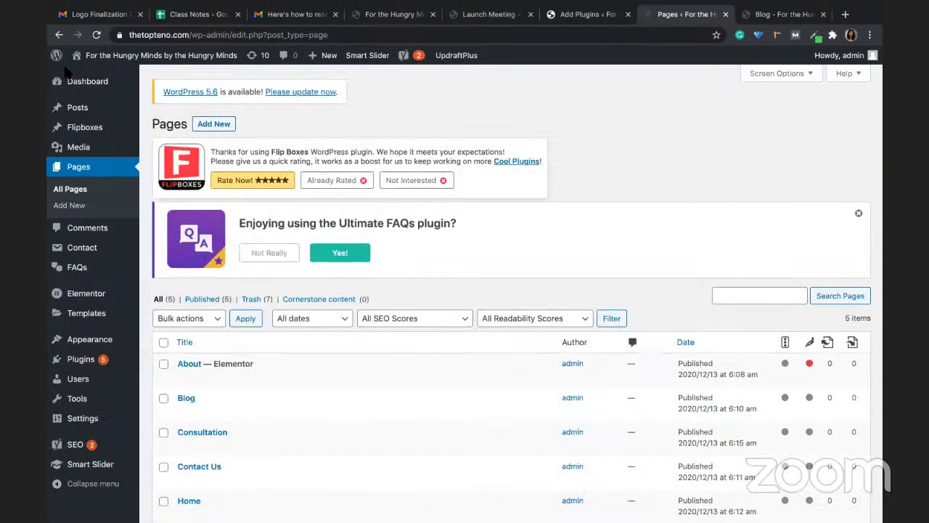
Step: Open All Posts, which lists only the draft post Elementor #6
click(78, 117)
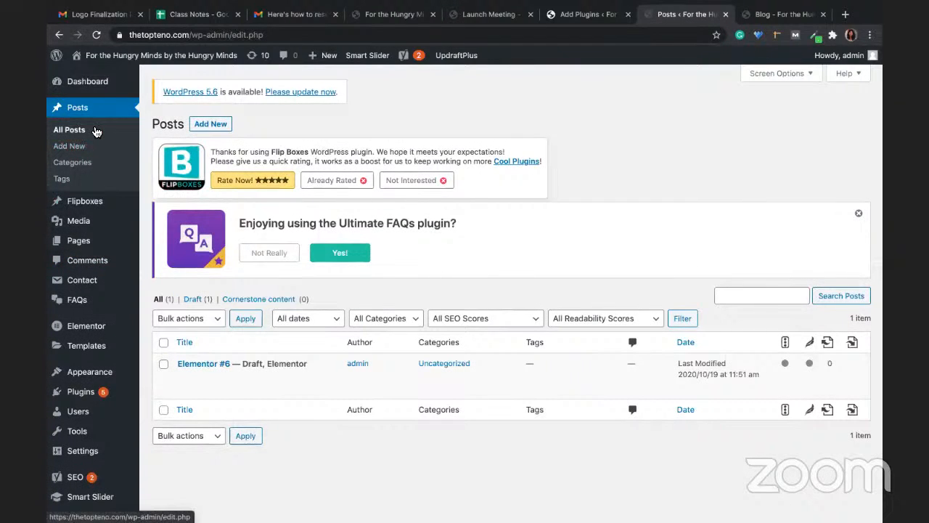
mouse_move(84, 252)
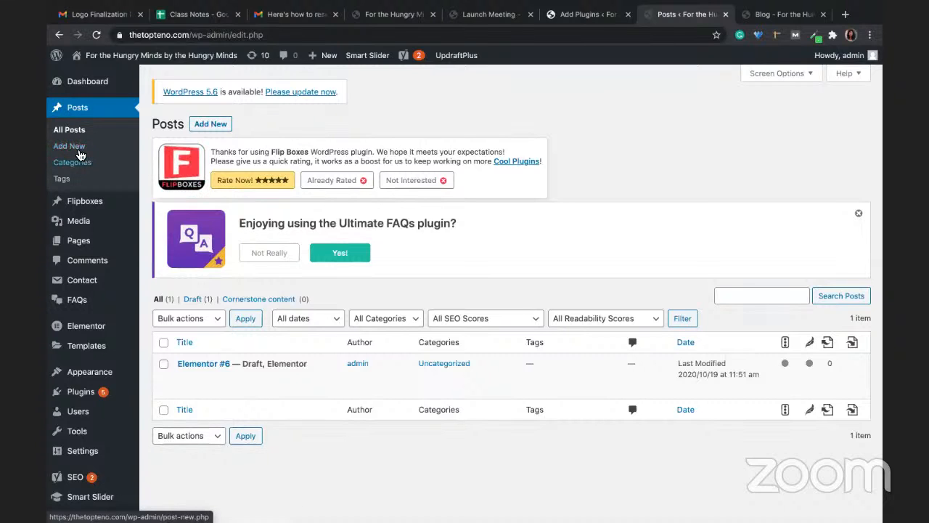
mouse_move(47, 240)
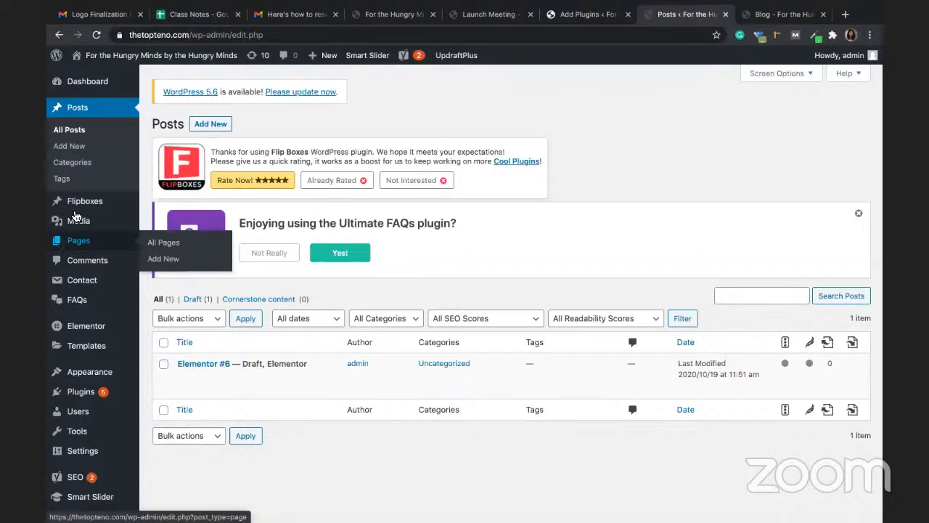
Step: Add a new post and open it with Edit with Elementor as Elementor #57
click(63, 148)
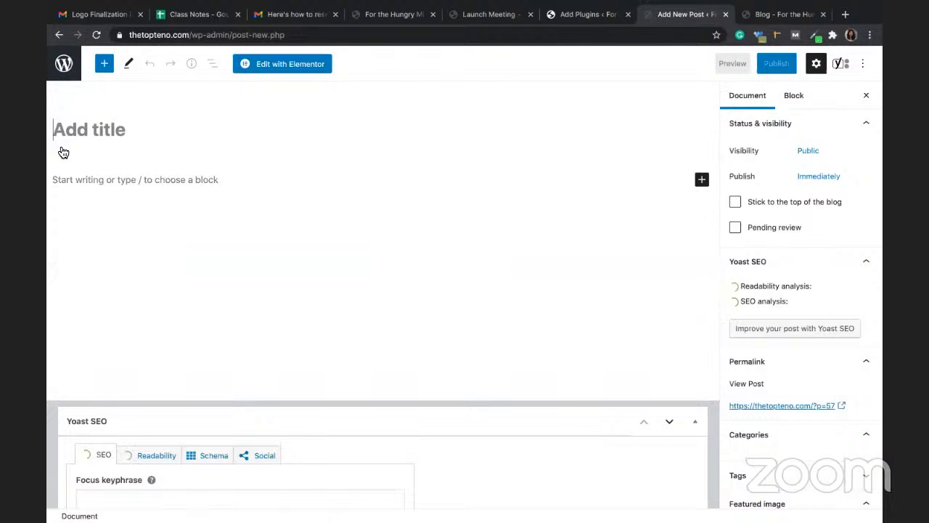
click(269, 73)
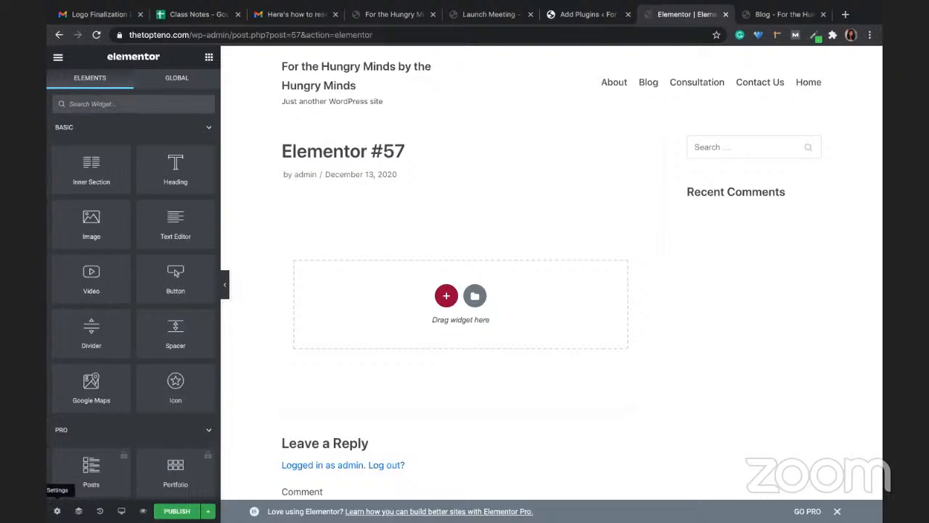
Step: In the post settings, try the Elementor Full Width layout and delete the post title
click(57, 511)
click(148, 414)
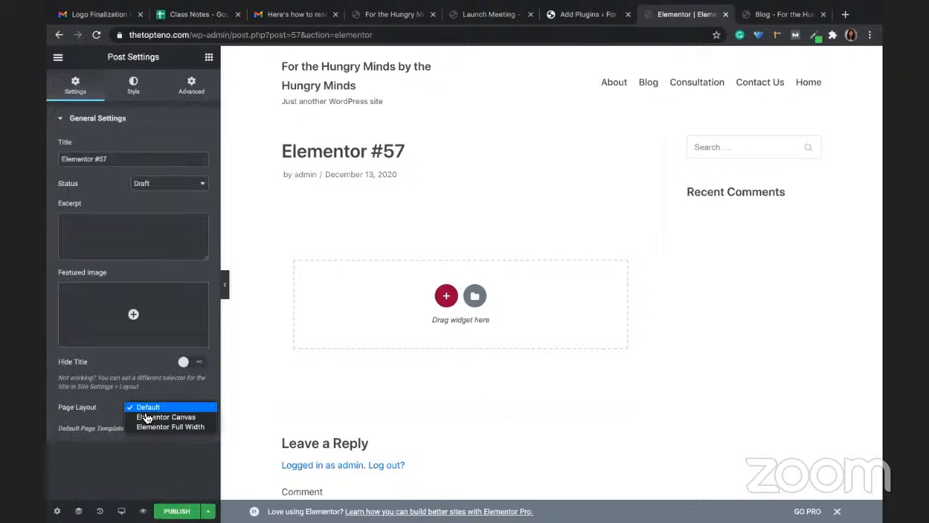
click(151, 430)
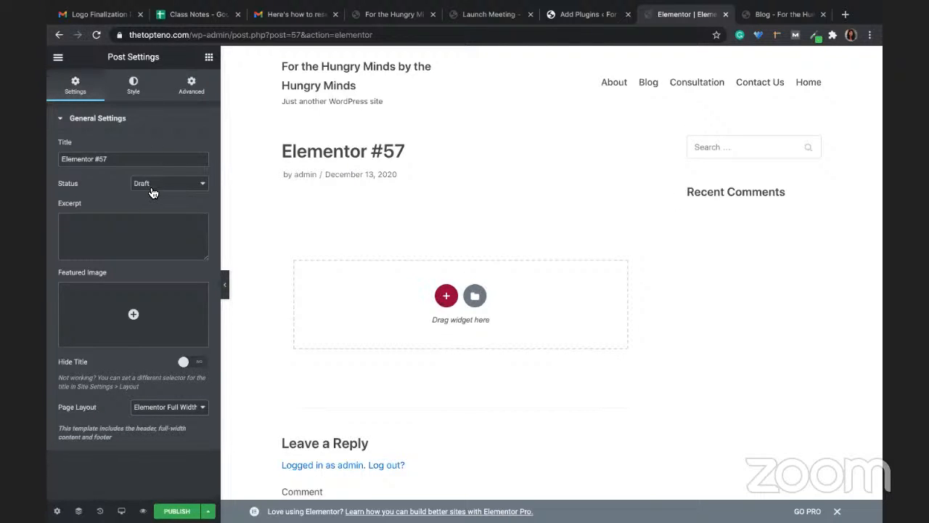
click(117, 159)
key(super+q)
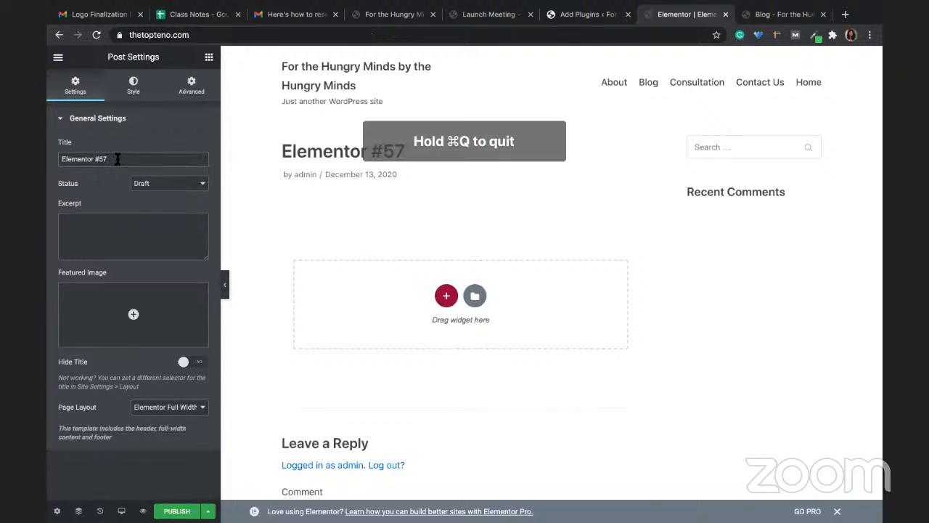
key(super+a)
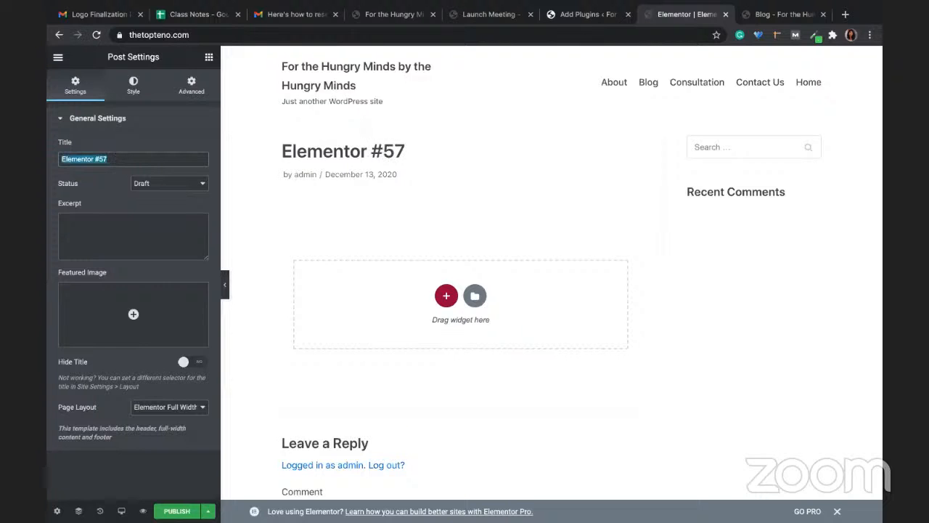
key(BackSpace)
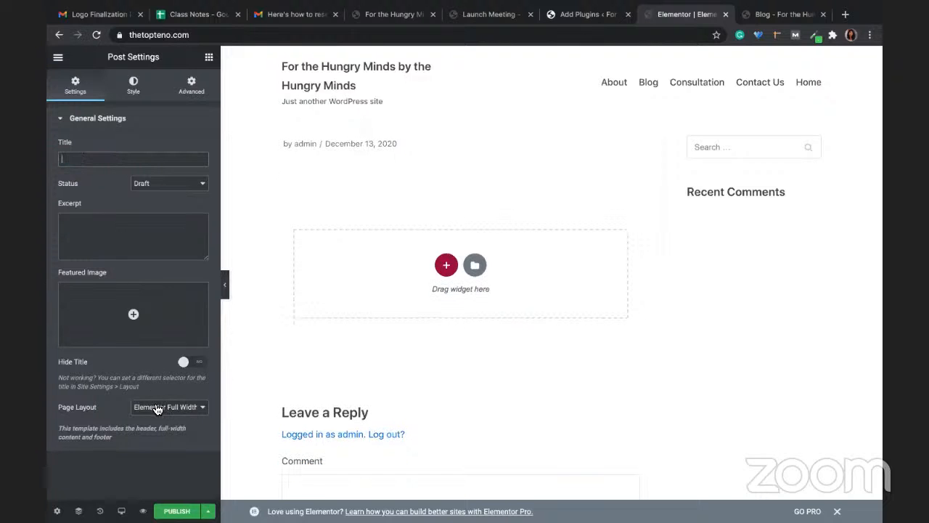
Step: Set the page layout to Elementor Canvas and navigate back out of Elementor
click(157, 410)
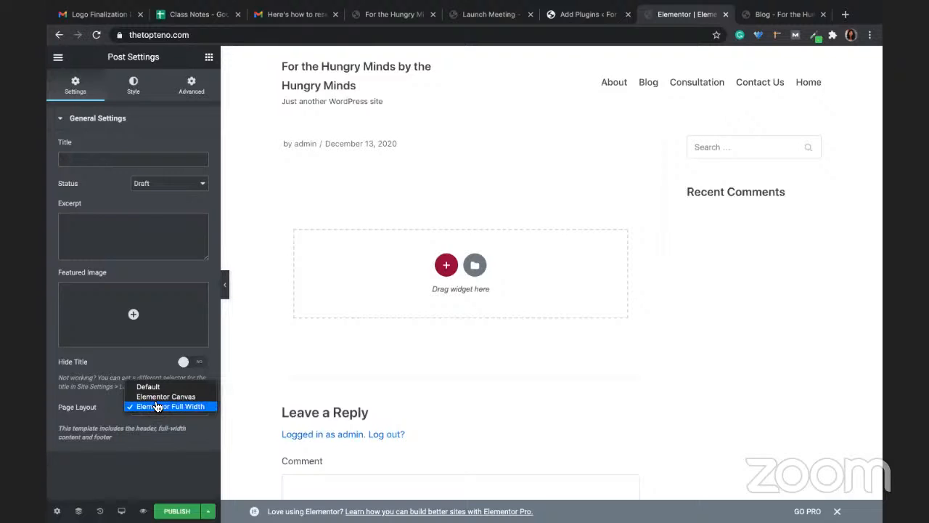
click(154, 397)
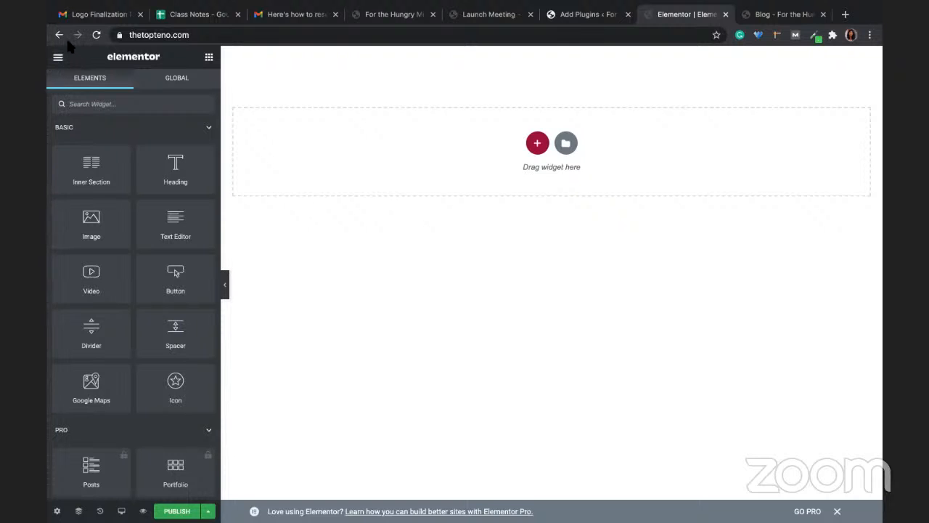
click(59, 35)
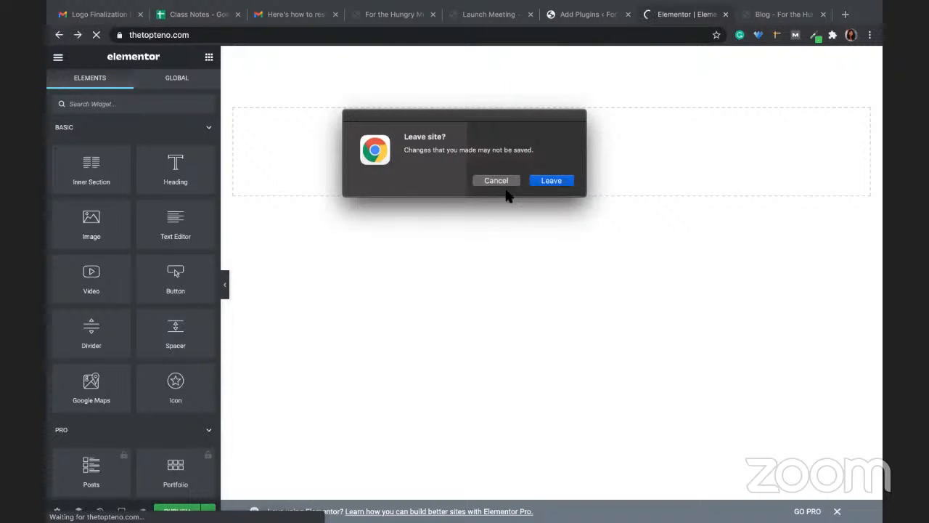
Step: Leave Elementor for the block editor and set the post's Sidebar option to No Sidebar
click(544, 182)
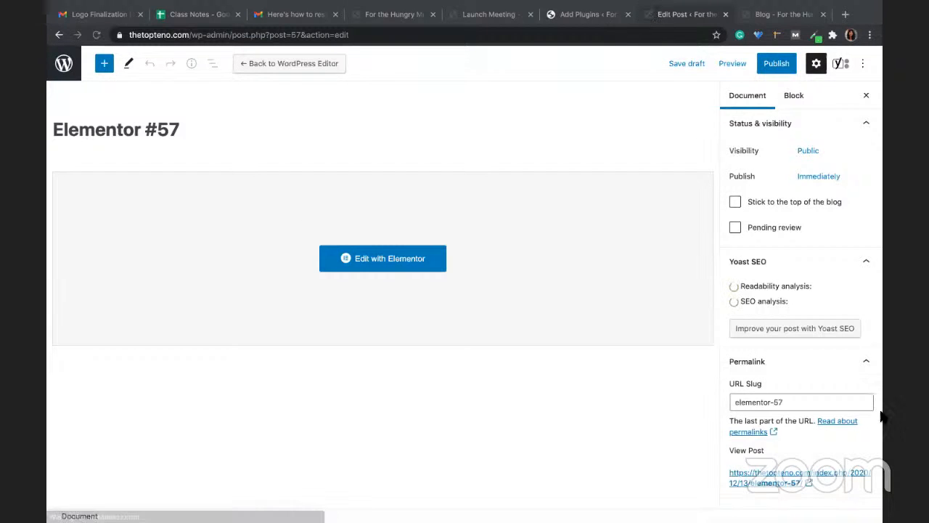
scroll(761, 412, down, 3)
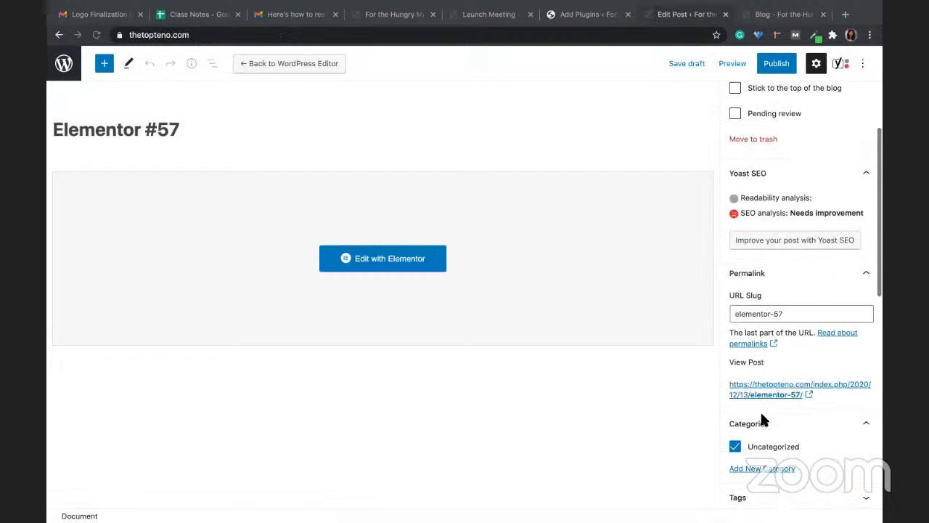
scroll(761, 417, down, 5)
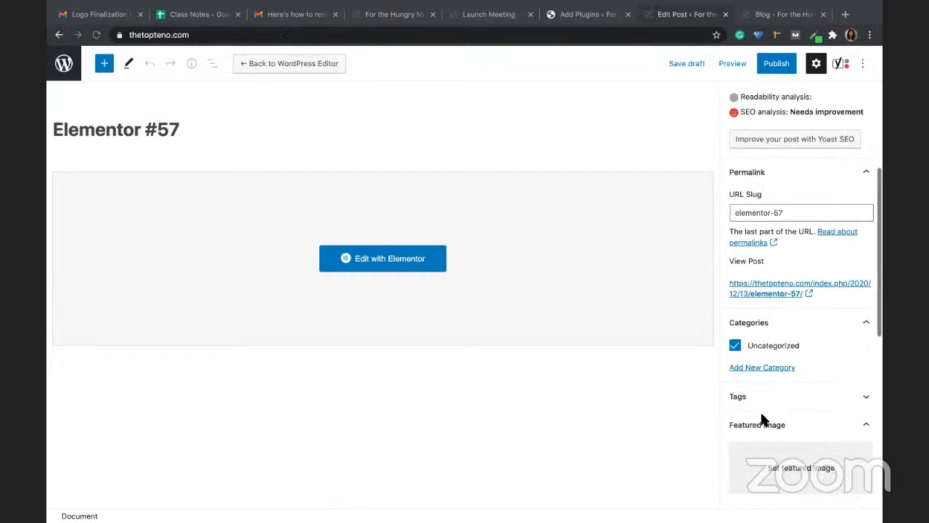
scroll(760, 410, down, 2)
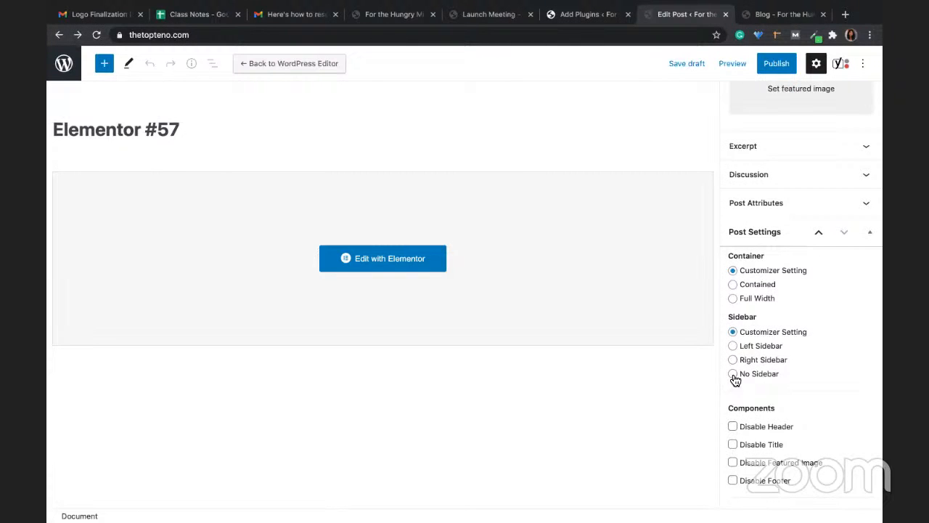
click(733, 375)
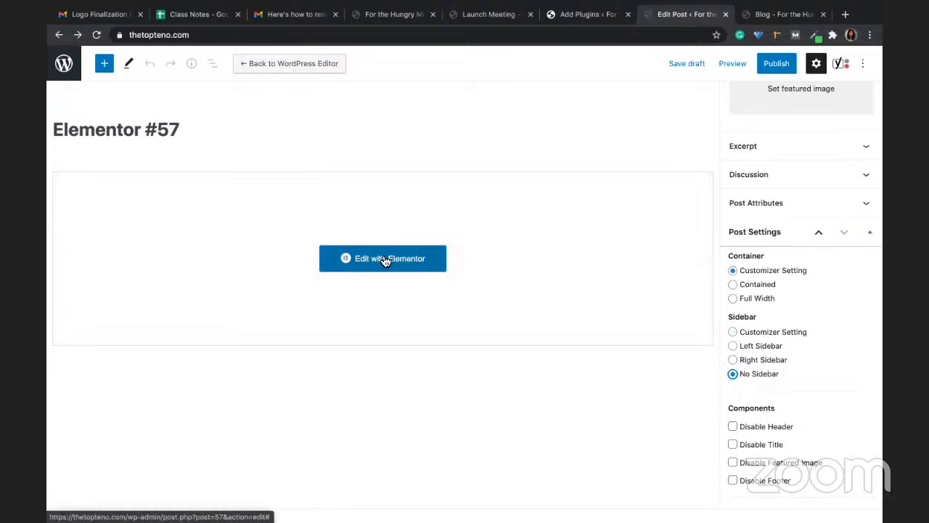
Step: Switch to the default editor and title the post '10 Ways to Reprogram Your Subconscious Mind to Reach Your Goals'
click(286, 64)
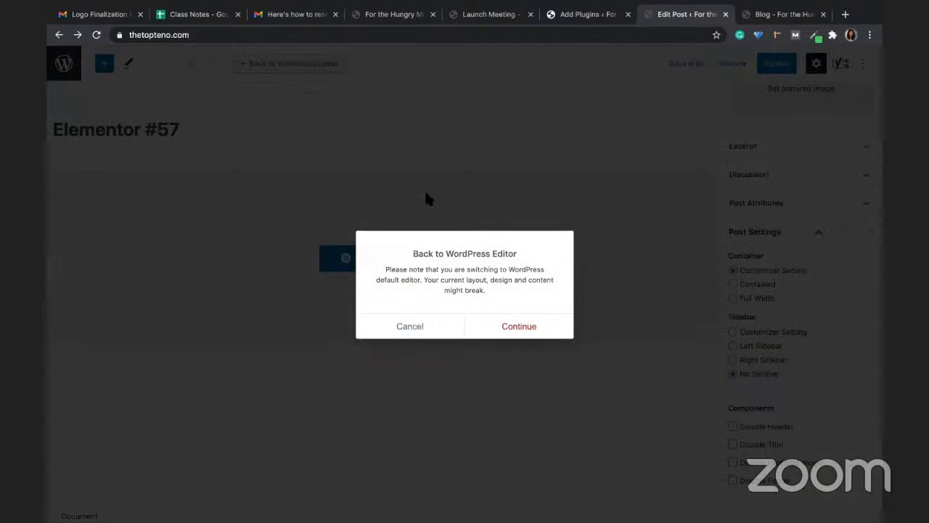
click(508, 325)
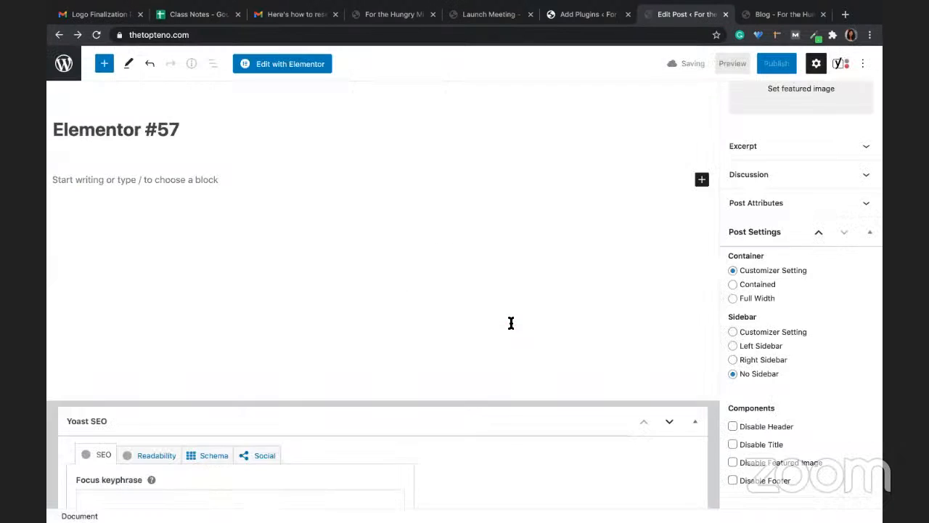
click(149, 122)
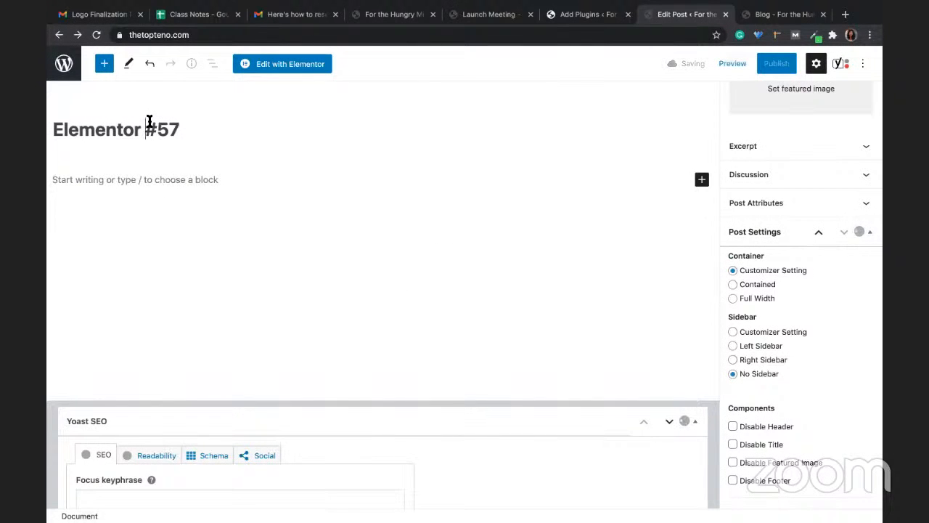
key(ctrl+a)
text(https://thetopteno.com/index.php/blog/)
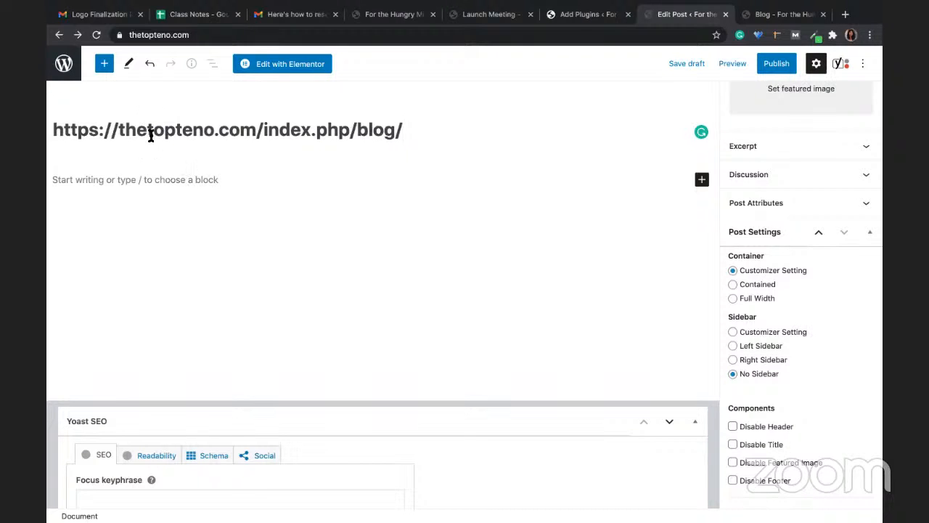
key(ctrl+a)
text(10 Ways to Reprogram Your Subconscious Mind to Reach Your Goals)
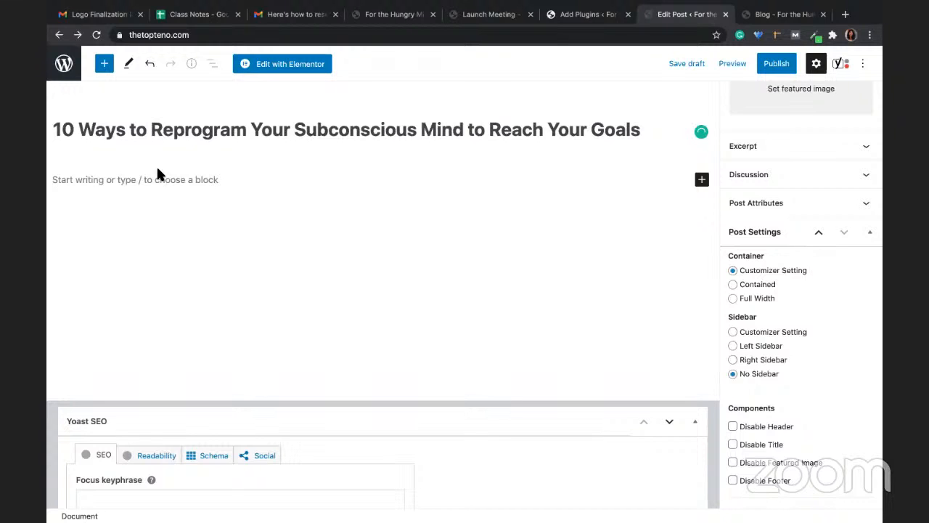
Step: Paste the article into the body and convert the failed lifehack and boomboomnaturals embeds to links
click(99, 180)
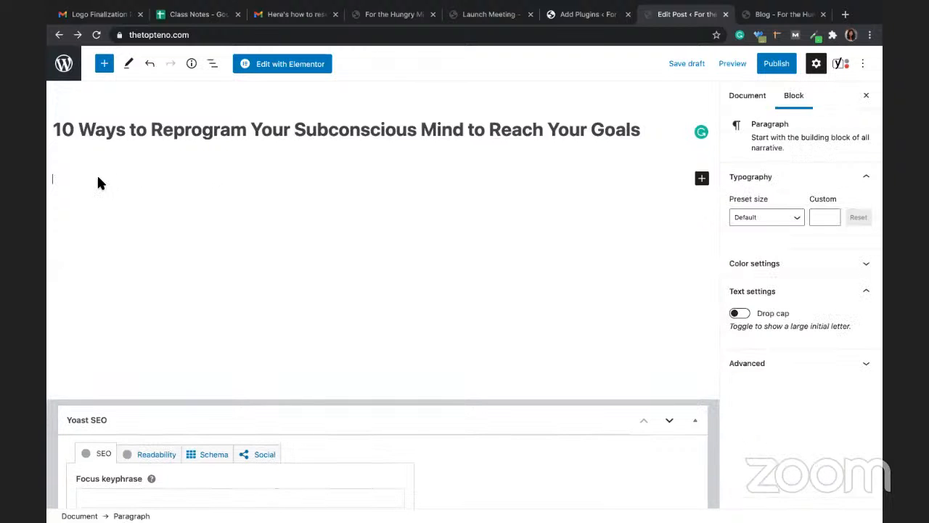
key(super+v)
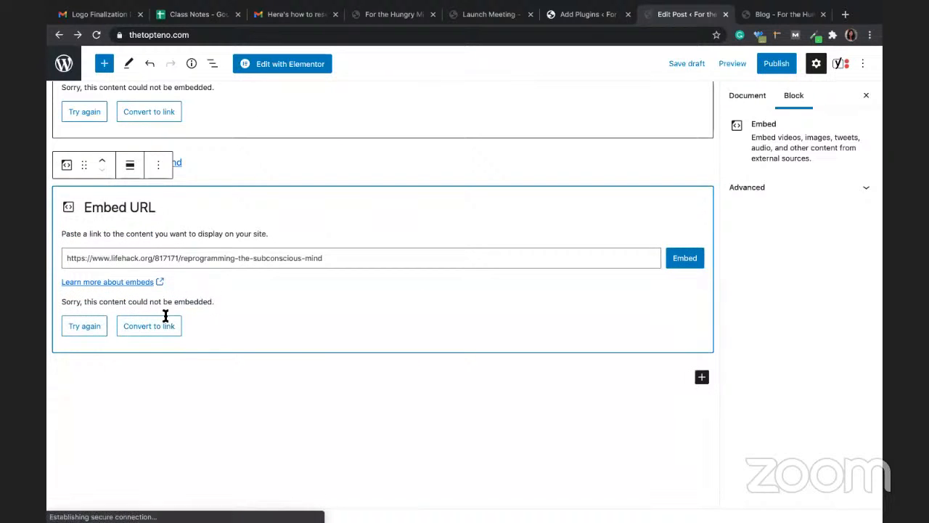
click(168, 321)
scroll(179, 313, up, 2)
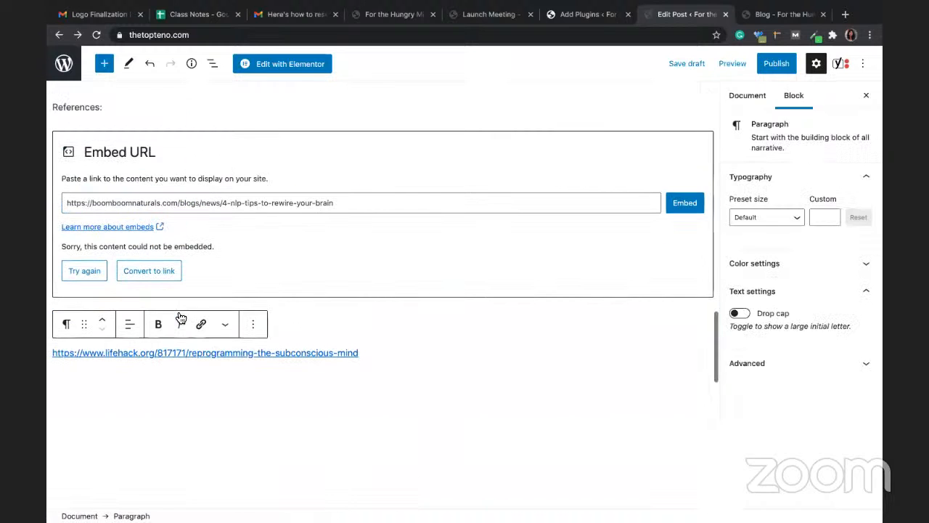
click(152, 270)
scroll(152, 265, up, 2)
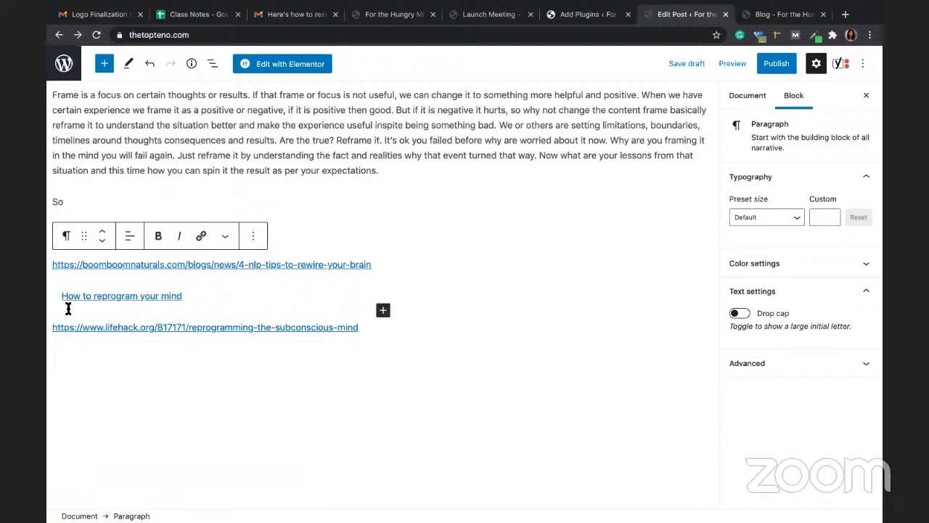
Step: Remove the 'How to reprogram your mind' embed block and delete the stray 'So' line
click(198, 301)
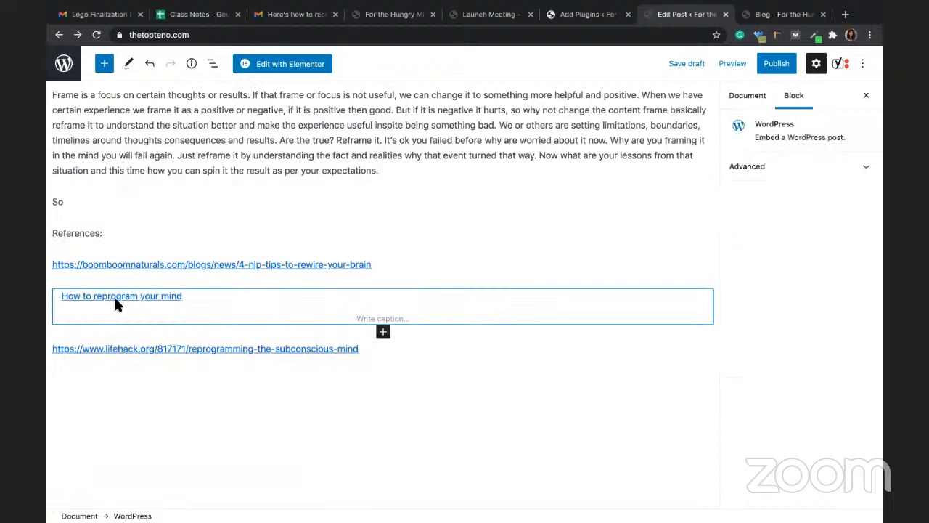
click(187, 267)
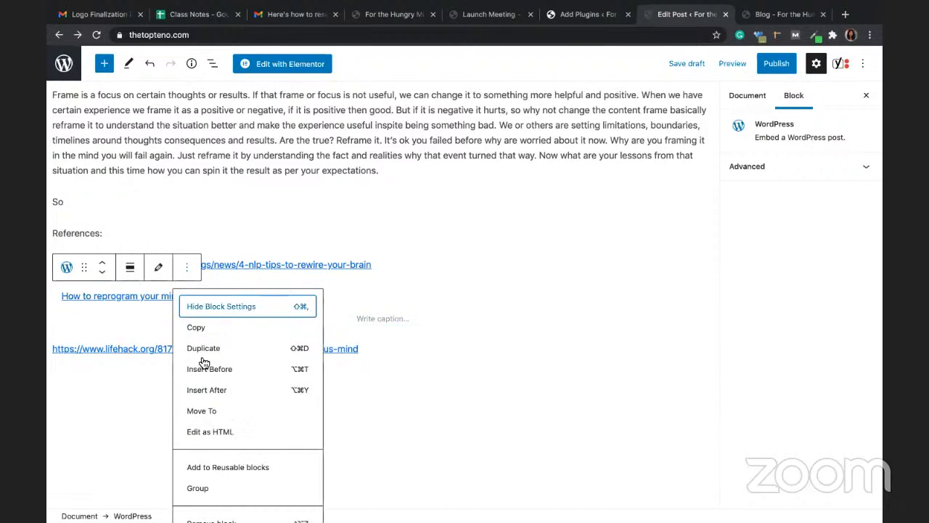
scroll(197, 483, down, 1)
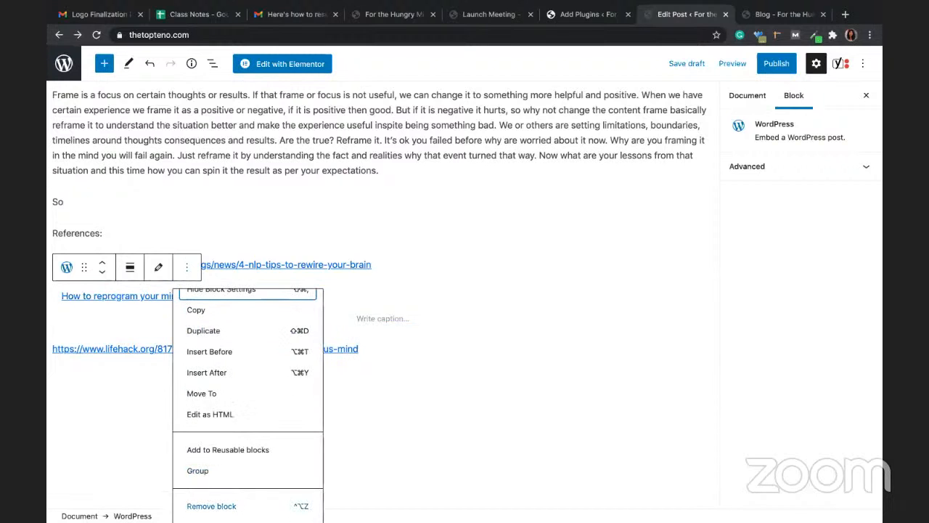
click(200, 506)
scroll(300, 346, up, 5)
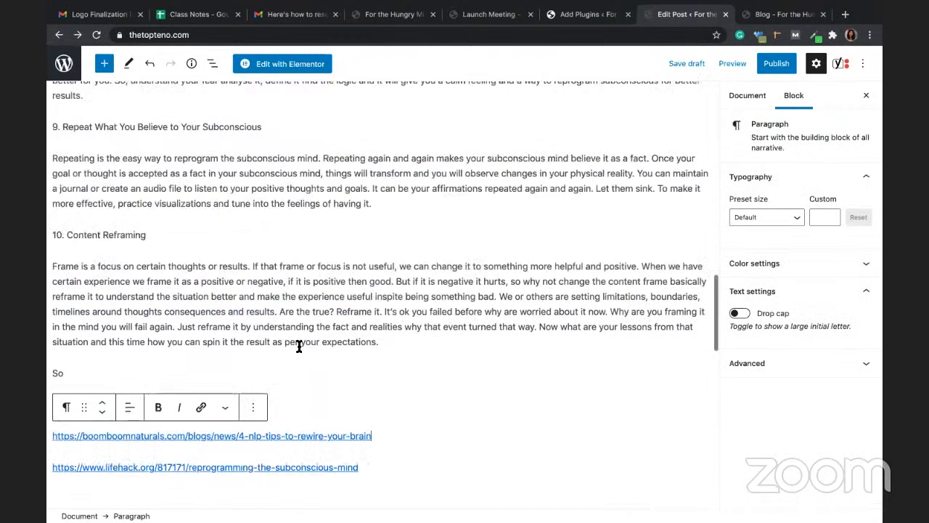
click(94, 374)
key(BackSpace)
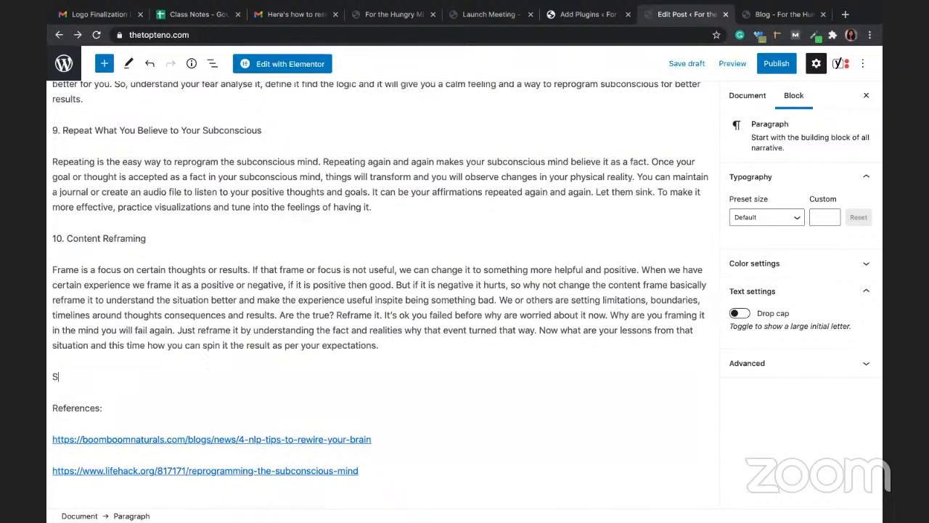
key(BackSpace)
scroll(381, 283, up, 10)
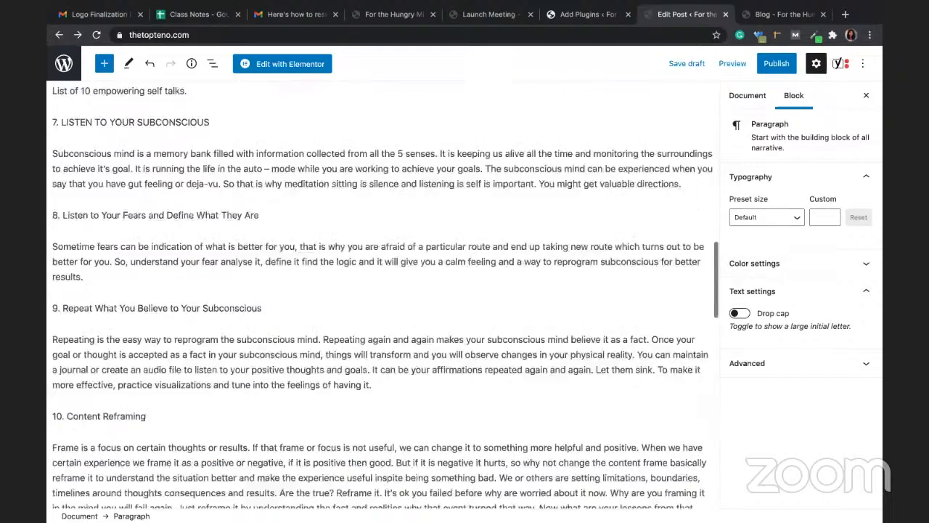
scroll(207, 234, up, 7)
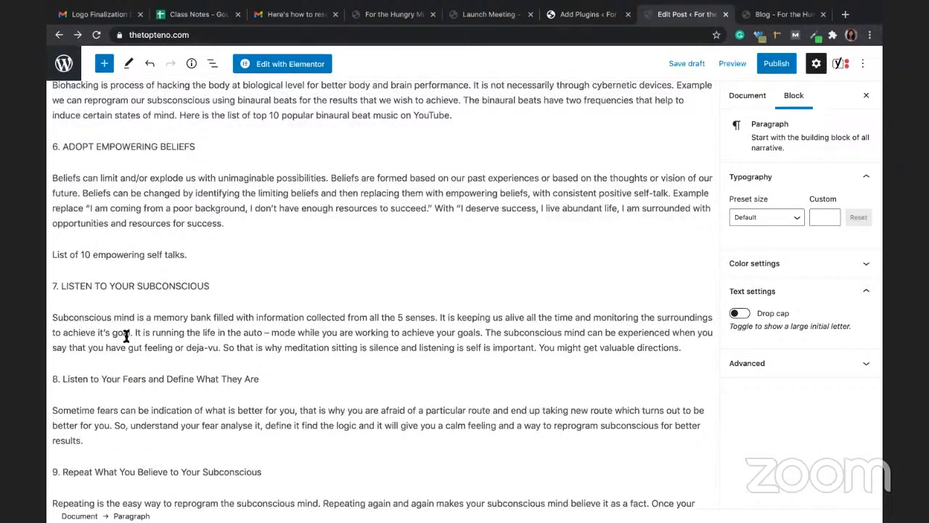
scroll(207, 233, up, 10)
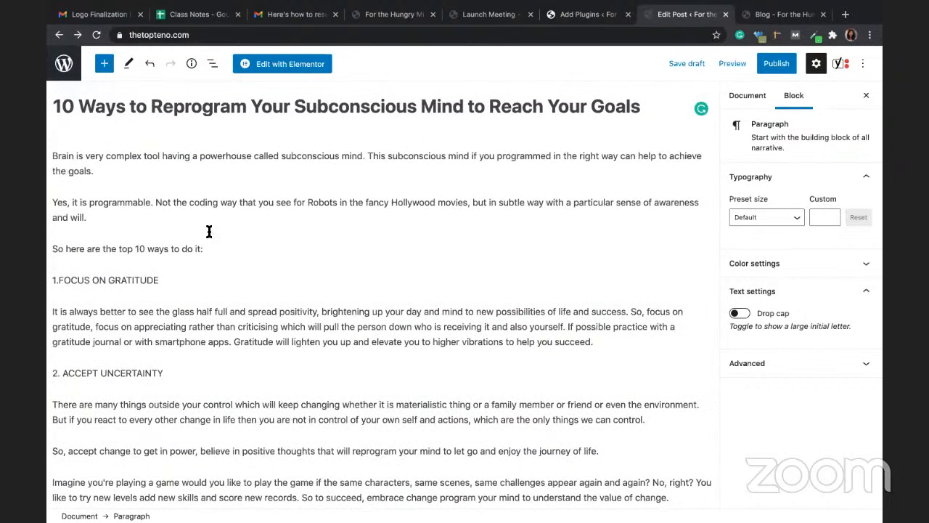
Step: Insert an Image block and move it up the post toward the title
click(107, 68)
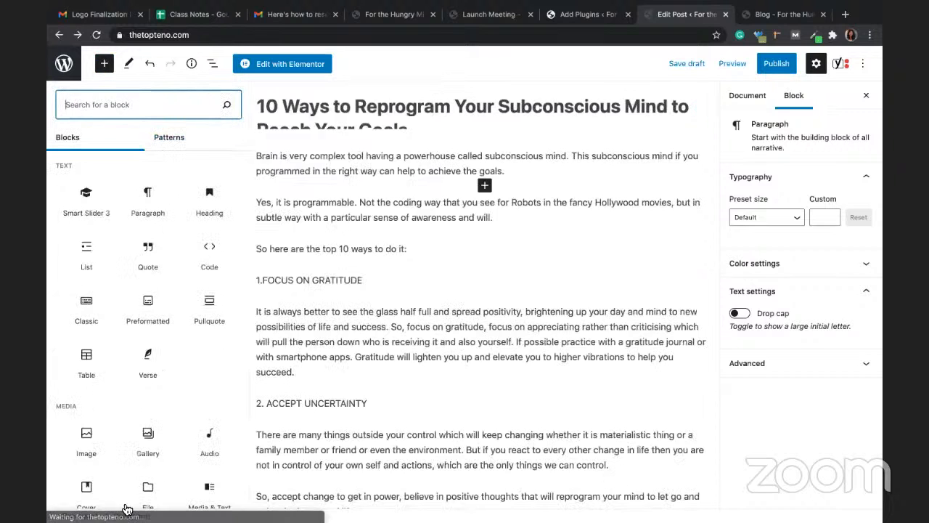
click(88, 441)
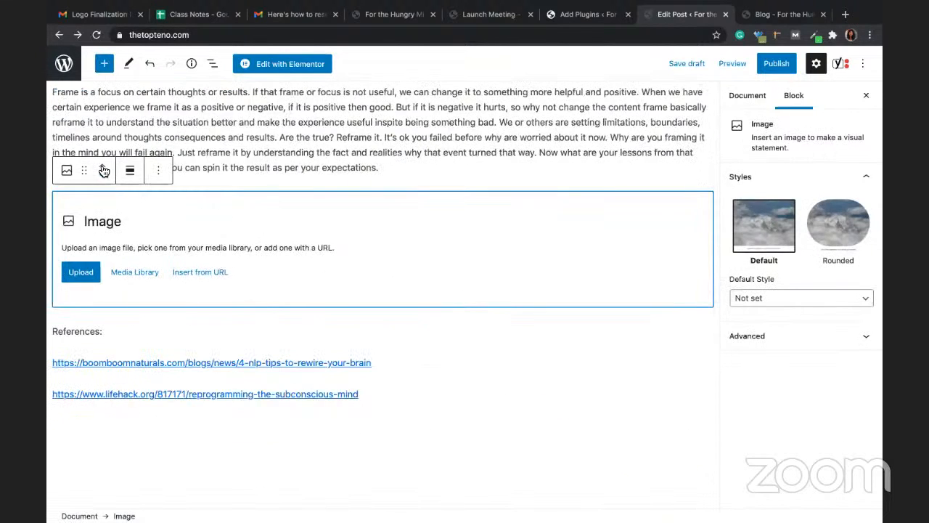
click(104, 167)
click(104, 166)
click(103, 166)
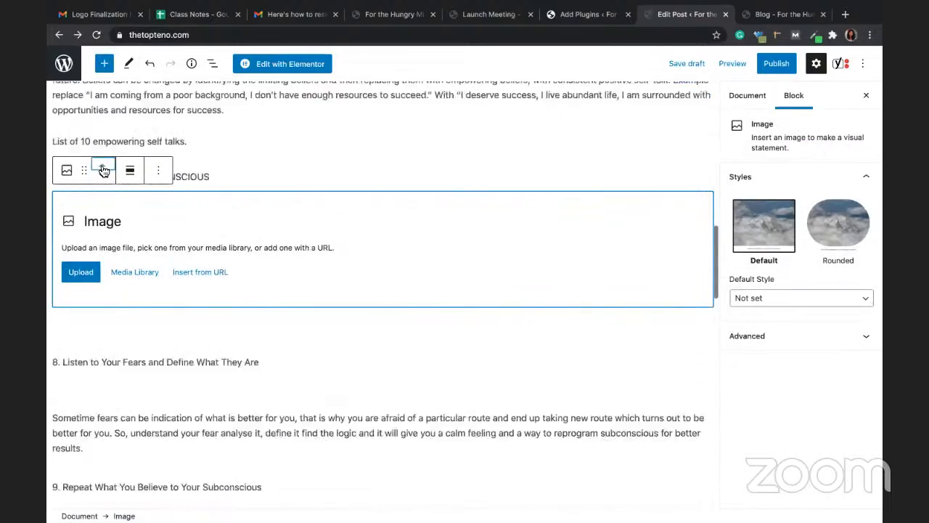
click(104, 168)
click(104, 167)
click(104, 167)
click(104, 167)
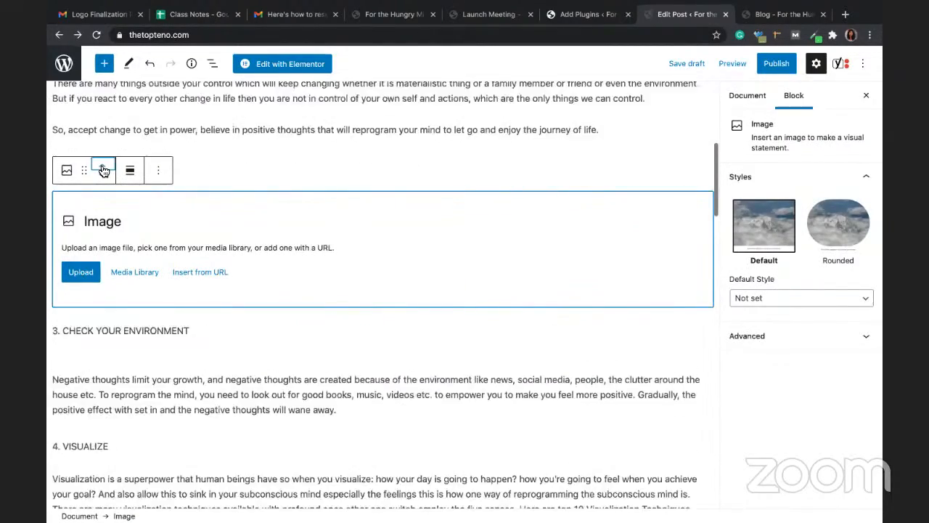
click(104, 168)
click(104, 167)
click(104, 168)
click(103, 167)
click(103, 168)
click(104, 168)
click(104, 168)
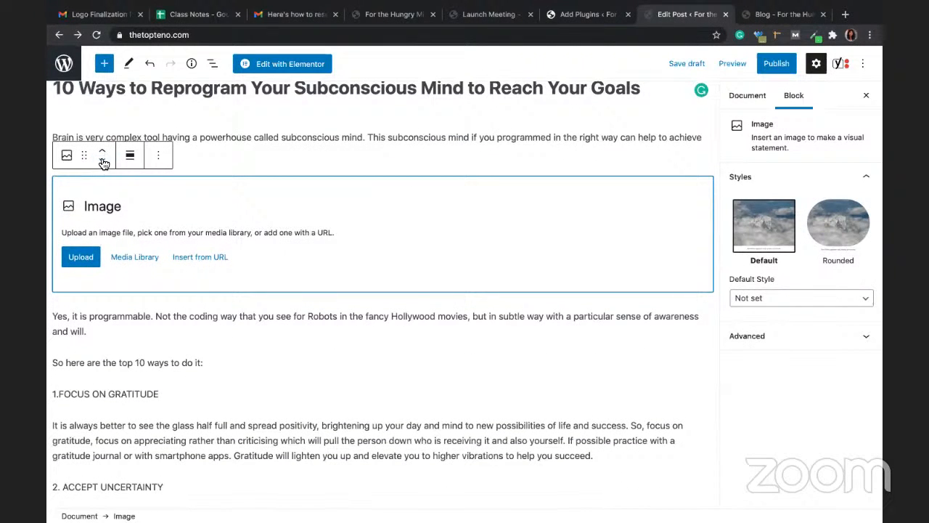
Step: Place the image block directly under the title and transform it into a Gallery
click(102, 153)
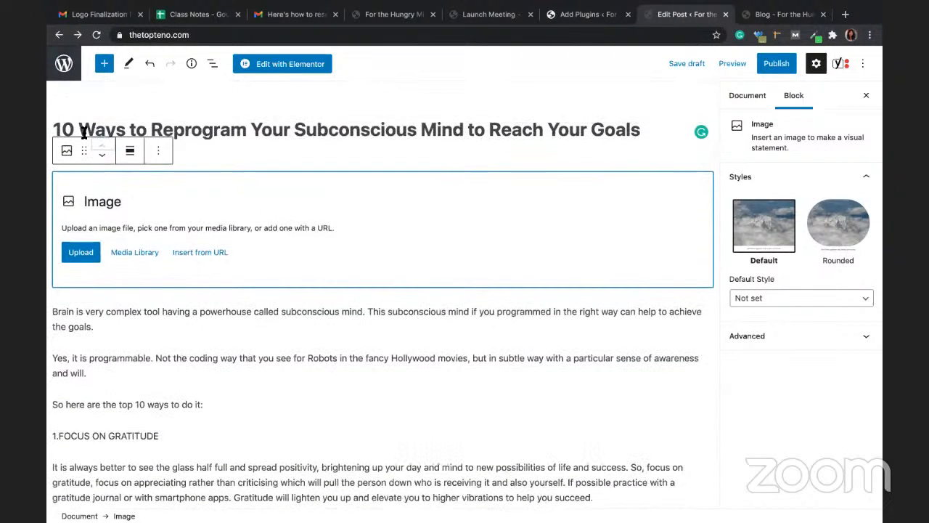
click(67, 150)
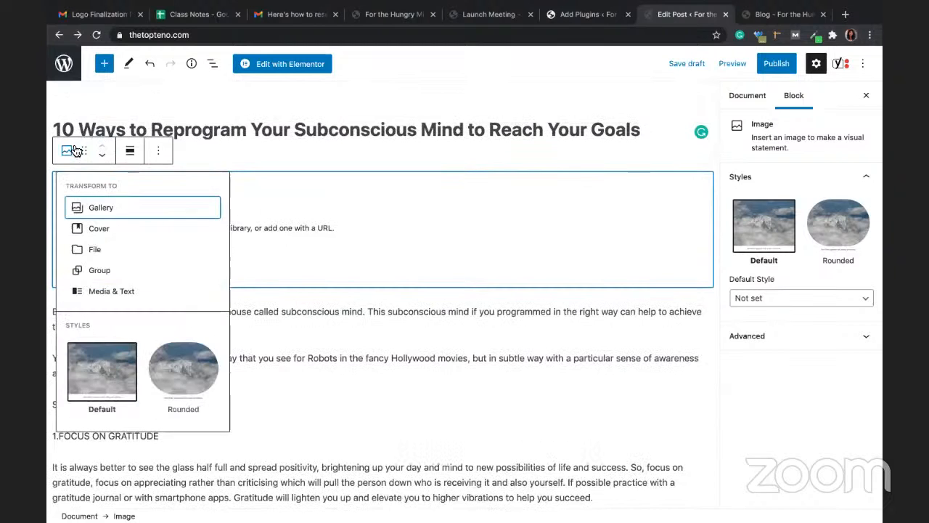
click(103, 209)
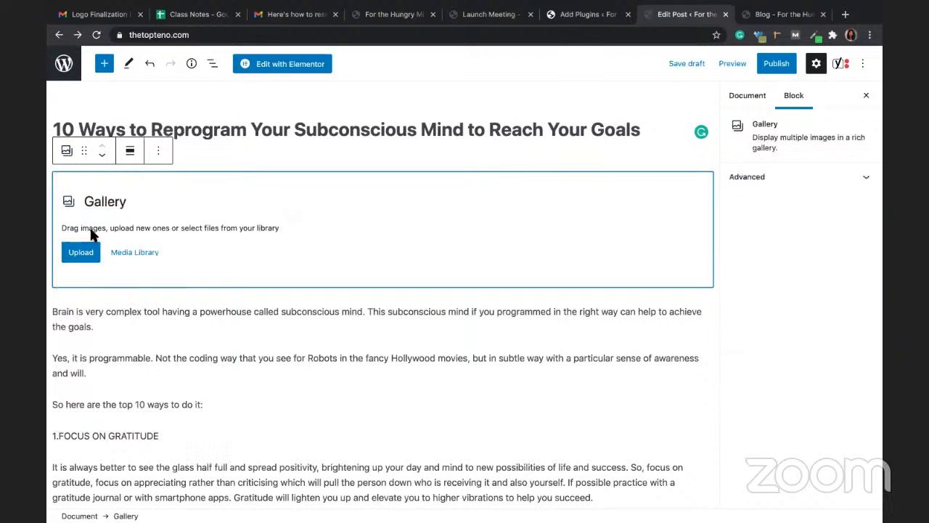
Step: Upload girl-with-laptop-png-5-Transparent-Images-Free.png from Misc Downloads into the gallery block
click(92, 252)
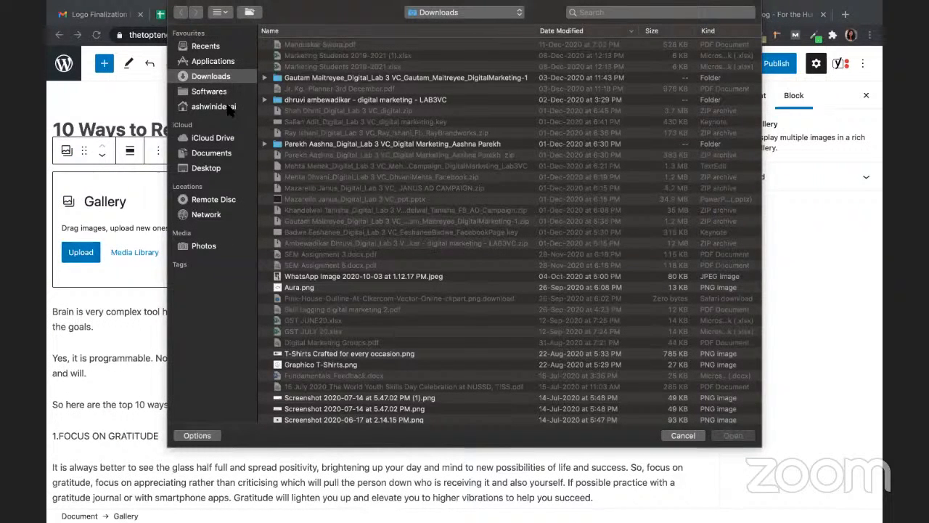
click(227, 106)
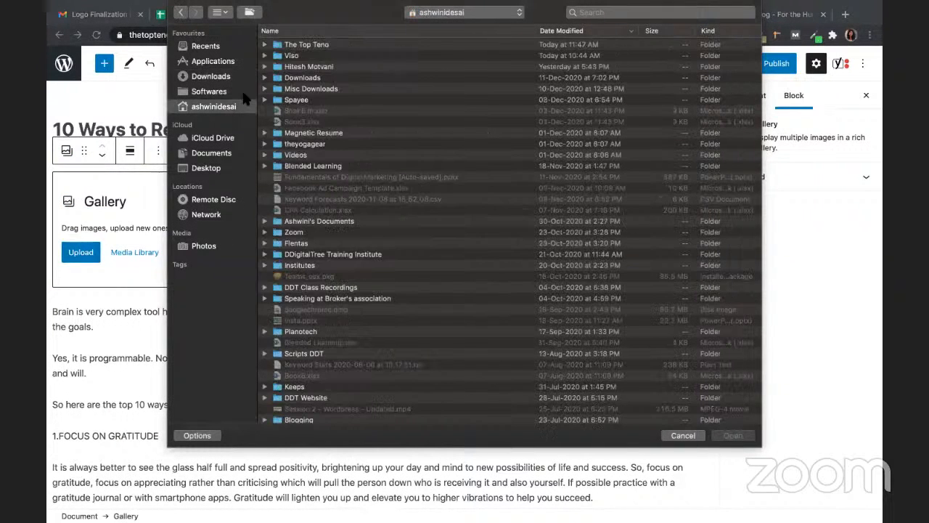
click(291, 88)
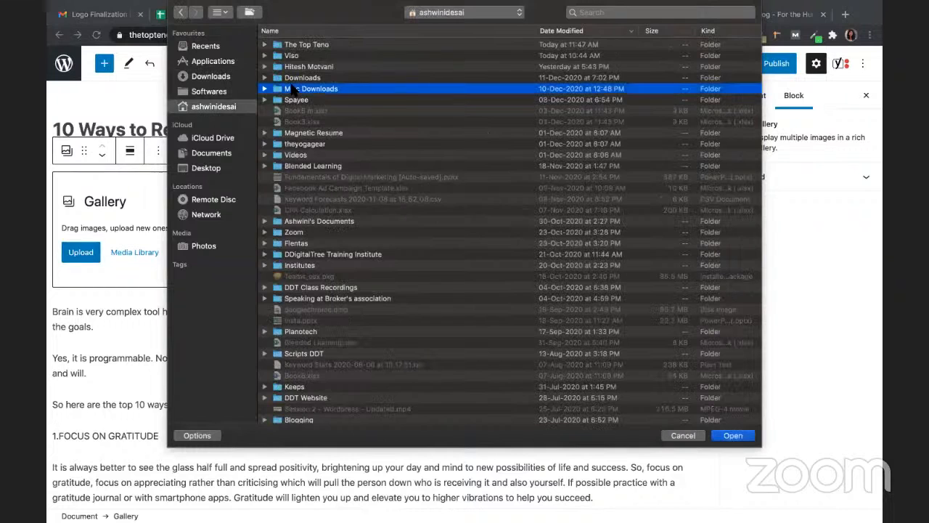
double_click(290, 88)
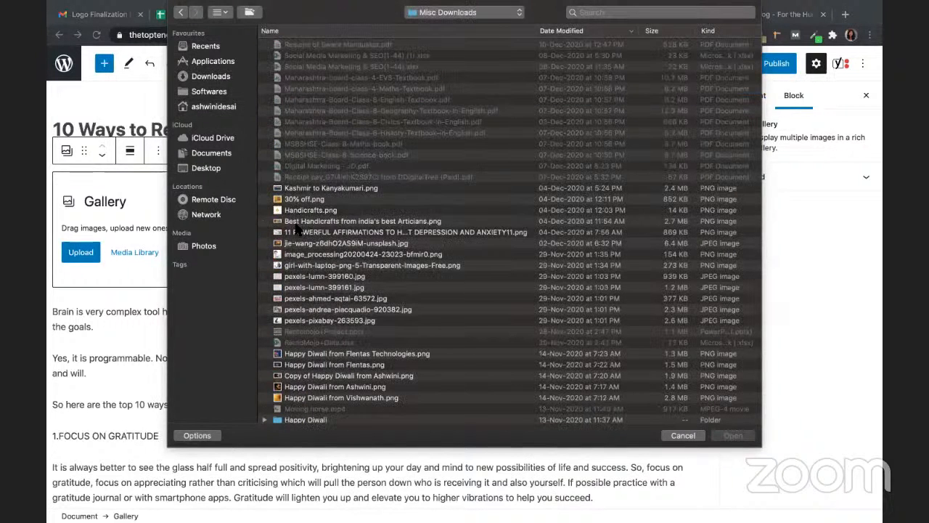
click(312, 264)
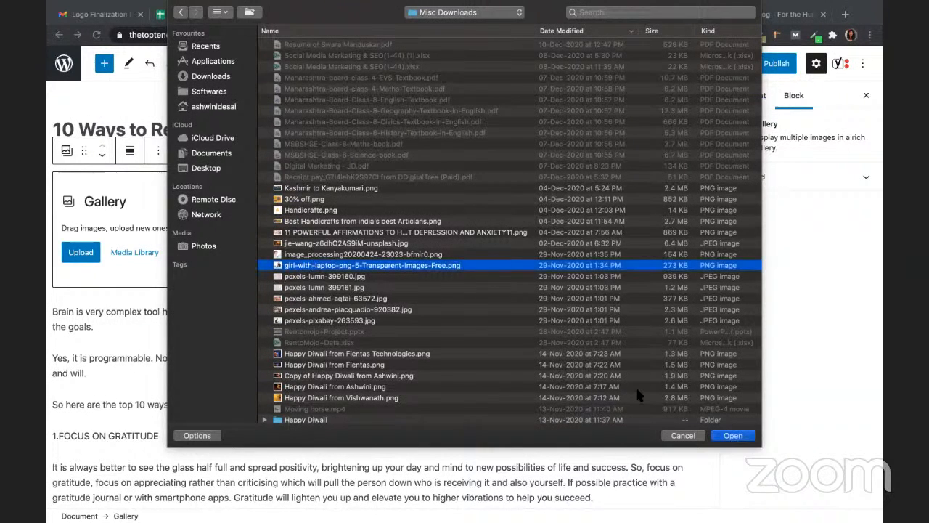
click(726, 438)
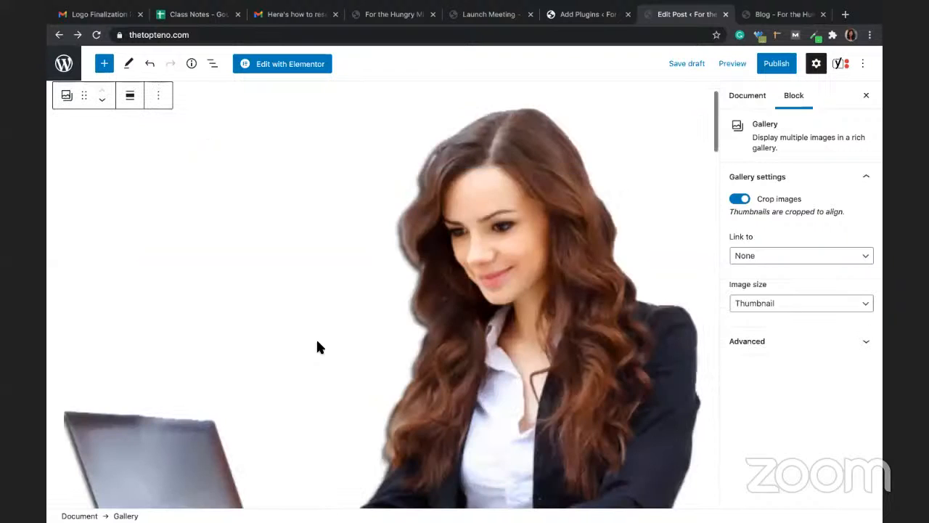
scroll(317, 348, down, 3)
scroll(317, 348, down, 3)
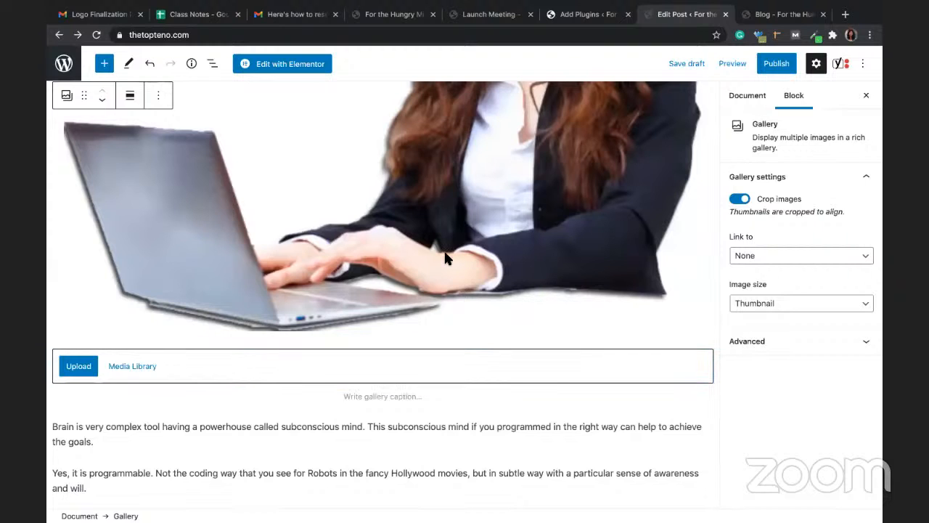
scroll(445, 259, up, 1)
scroll(445, 258, up, 4)
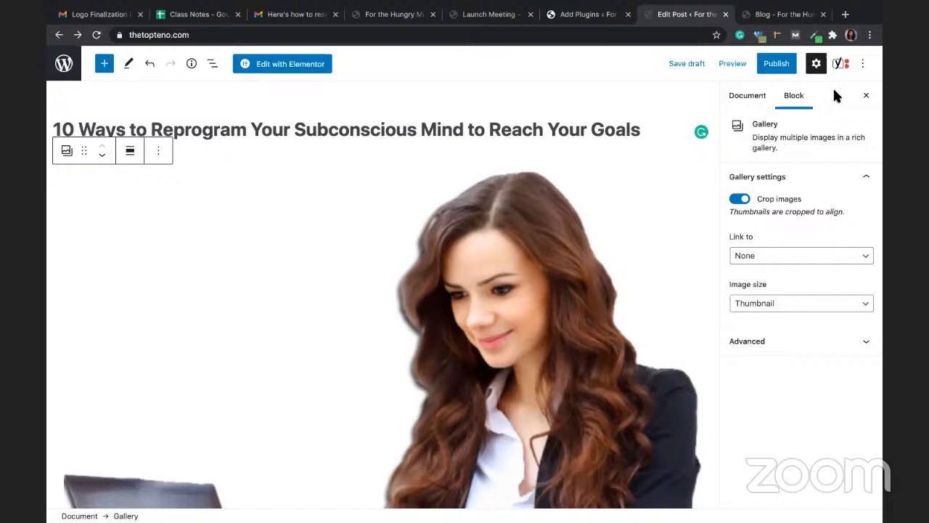
Step: Measure the gallery area and image with the page-ruler overlay
click(776, 42)
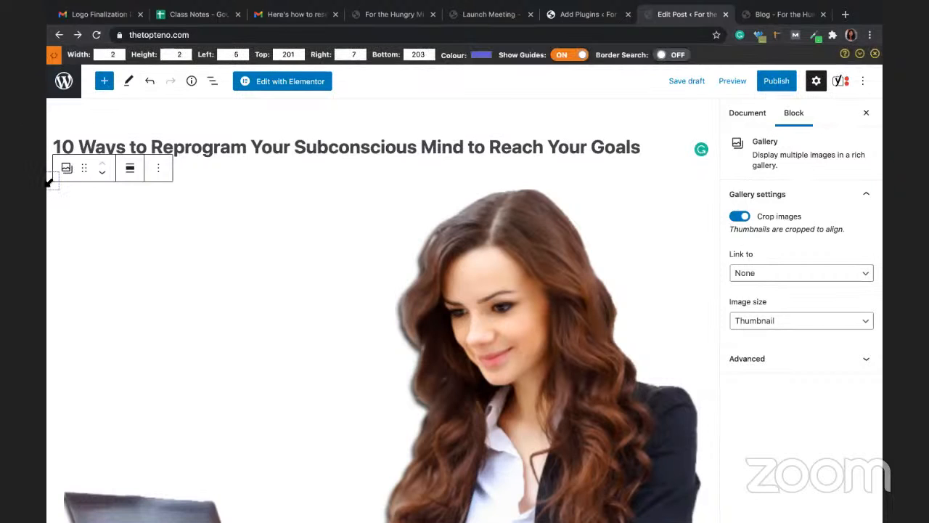
drag(49, 180, 431, 294)
drag(633, 413, 877, 421)
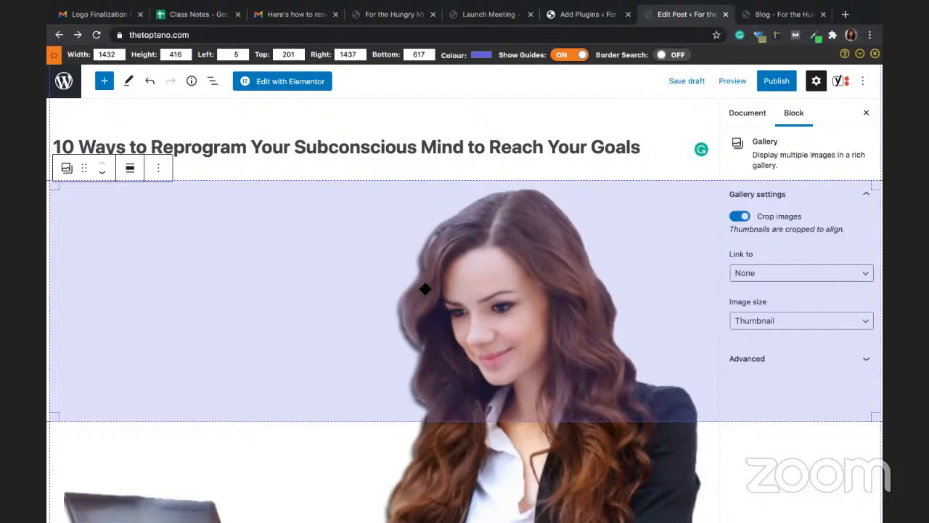
scroll(474, 355, down, 1)
scroll(474, 354, down, 1)
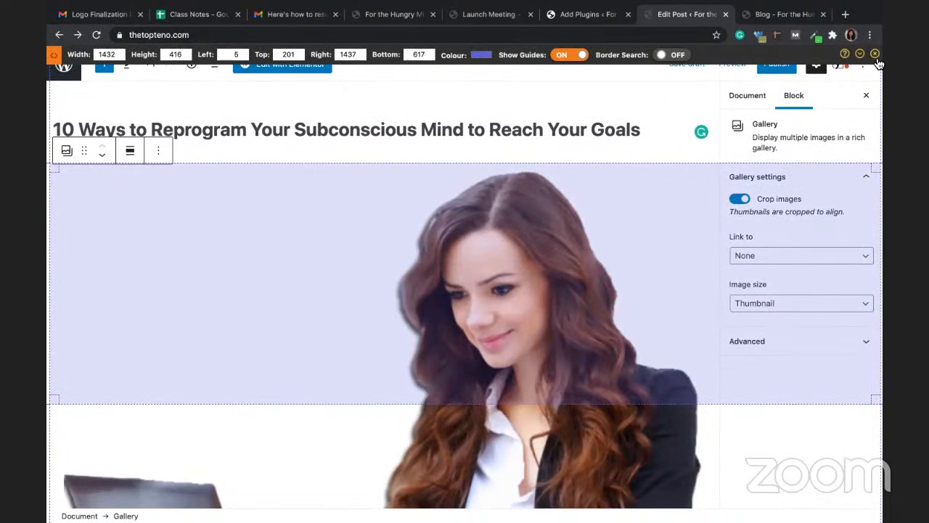
Step: Close the ruler overlay and scroll through the article text and numbered sections
click(876, 55)
scroll(406, 206, down, 5)
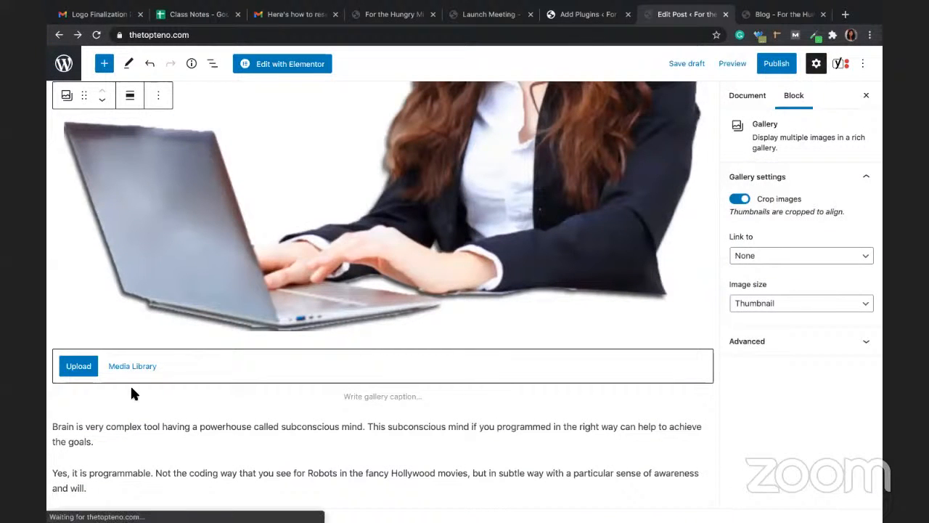
scroll(149, 257, down, 3)
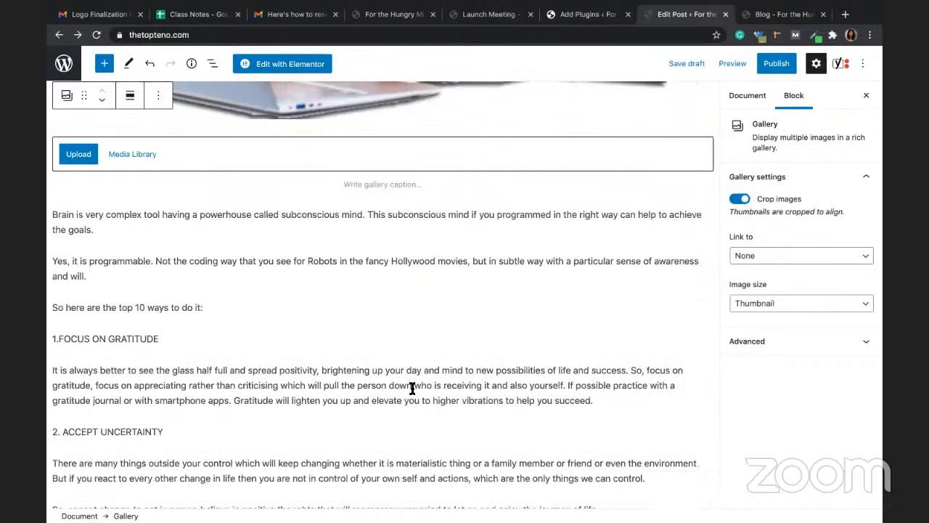
scroll(411, 388, down, 2)
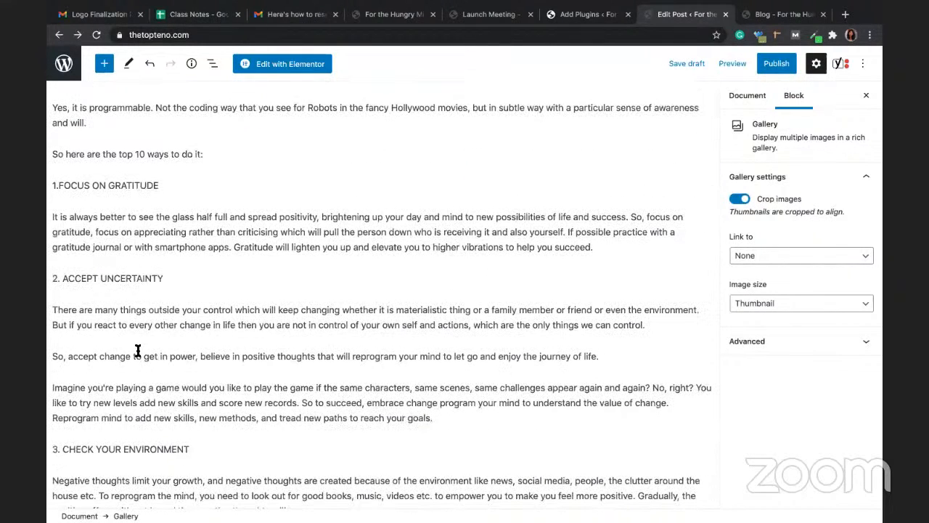
scroll(109, 357, down, 1)
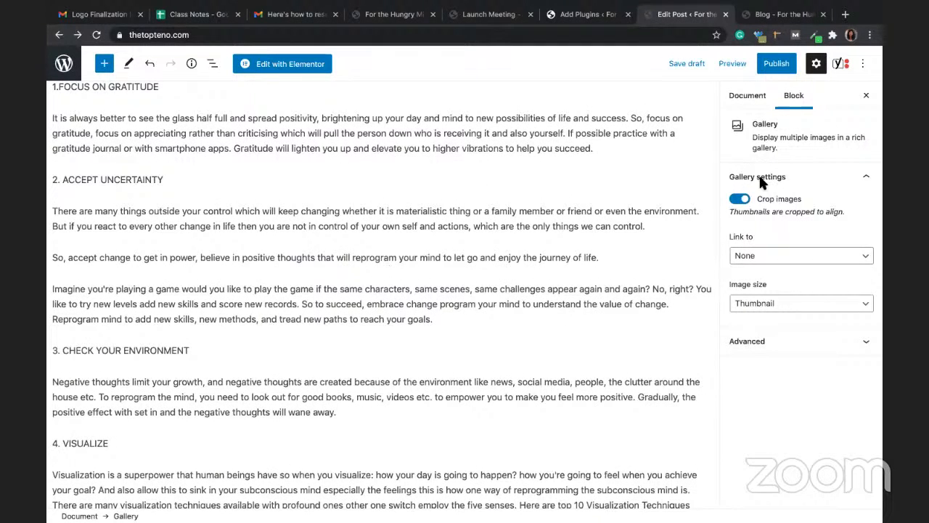
Step: Publish the 10 Ways to Reprogram Your Subconscious Mind post and return to the posts list
click(775, 63)
click(776, 63)
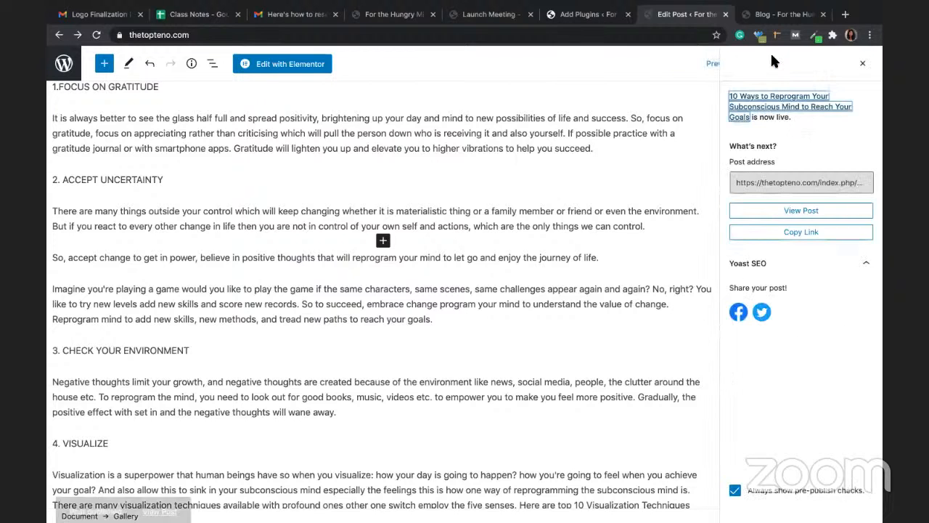
click(863, 65)
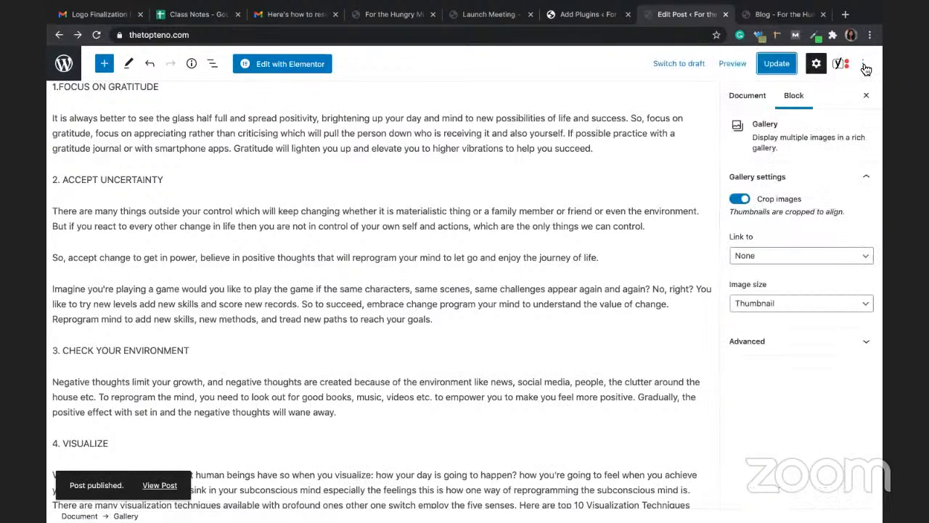
click(65, 65)
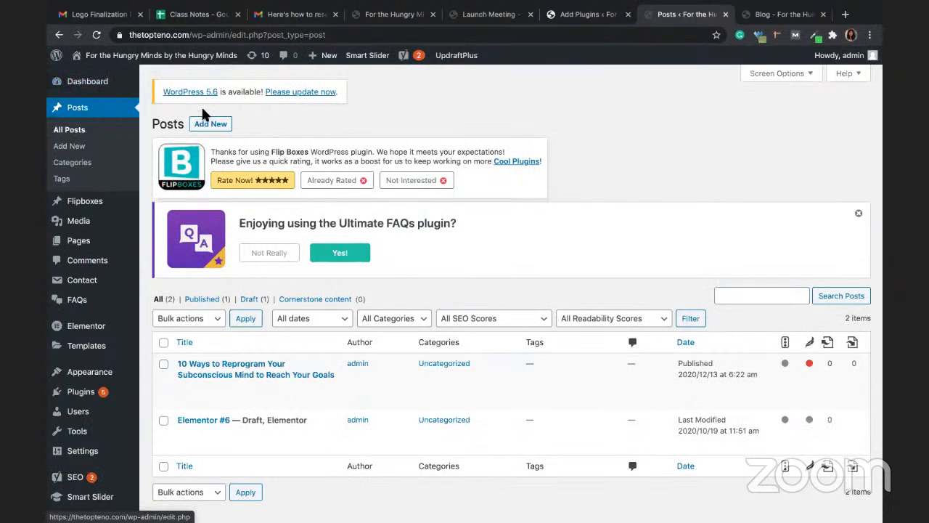
Step: Add a new post titled 'Top 10 Web Analytics Tools' and place the cursor in its body
click(209, 125)
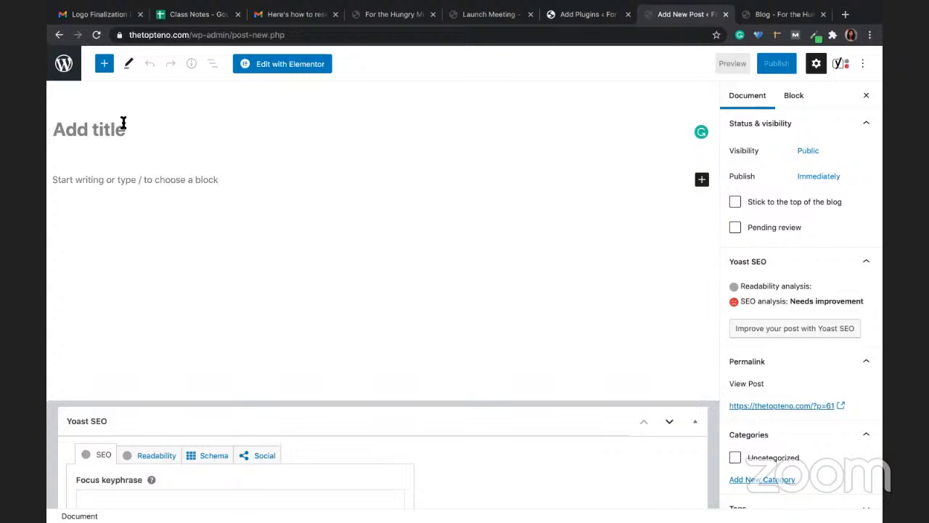
text(Top )
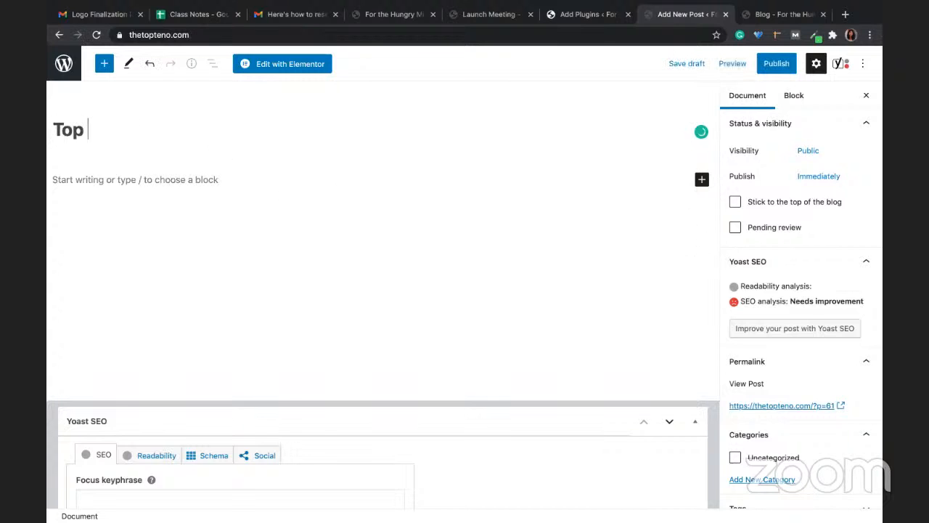
text(10 Webs)
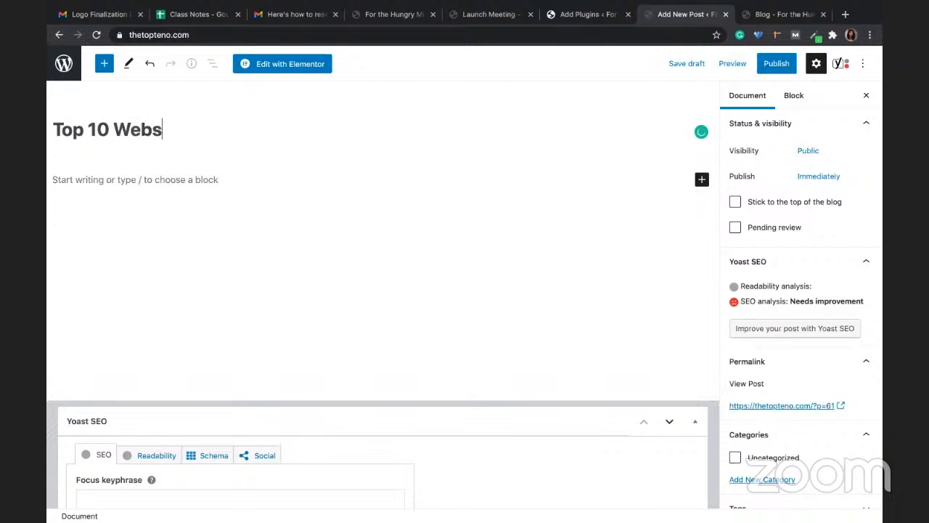
key(BackSpace)
text(Analytics Tools)
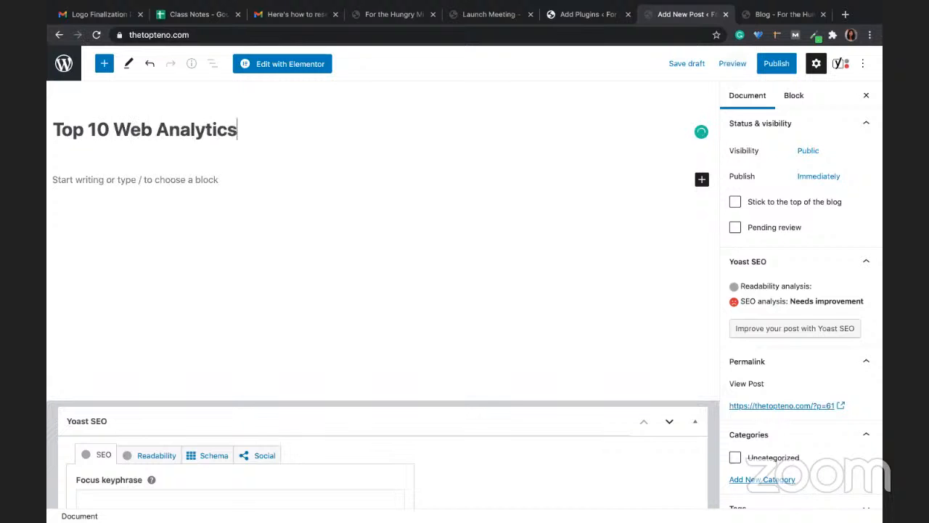
click(202, 248)
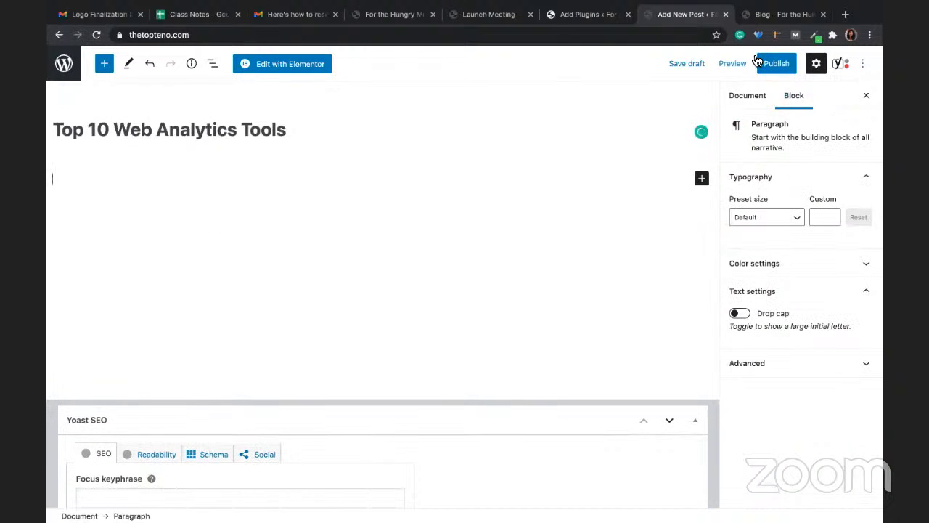
Step: Schedule the post for December 14, 2020 6:22 am and save it as a draft
click(785, 64)
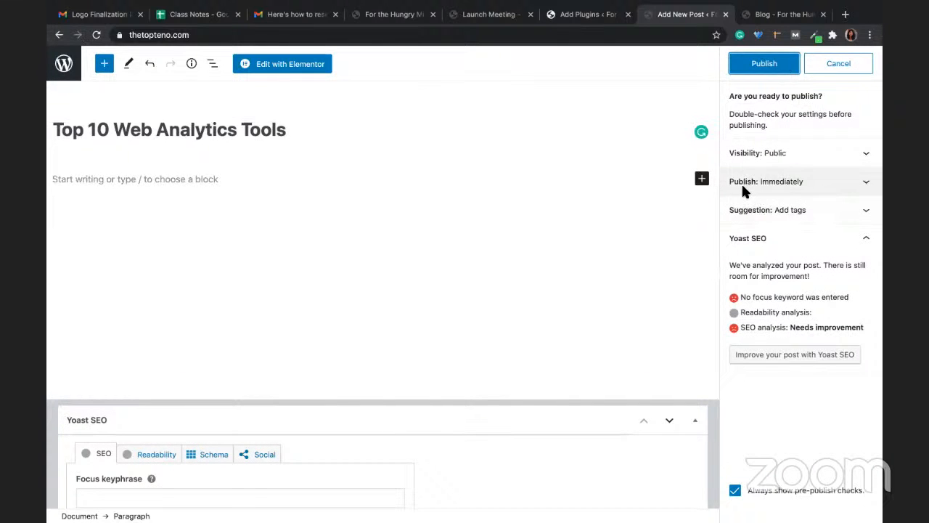
click(806, 181)
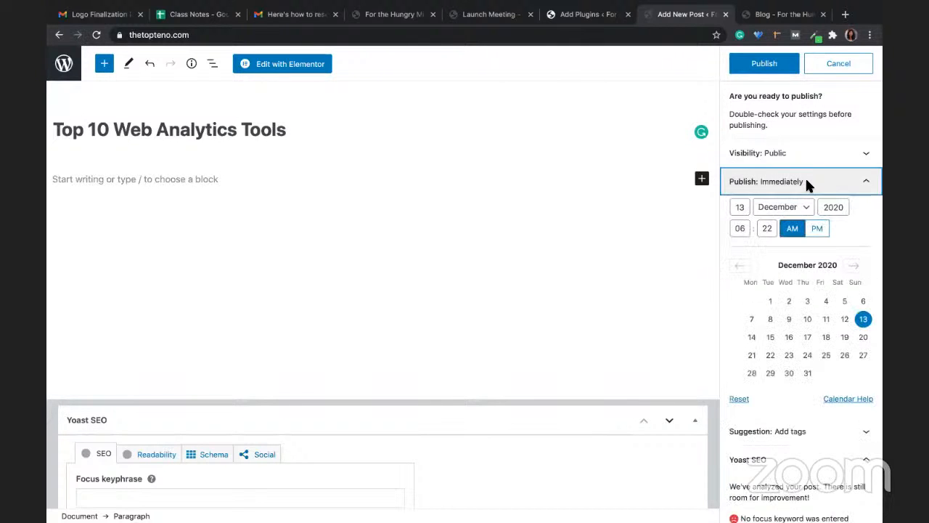
click(753, 340)
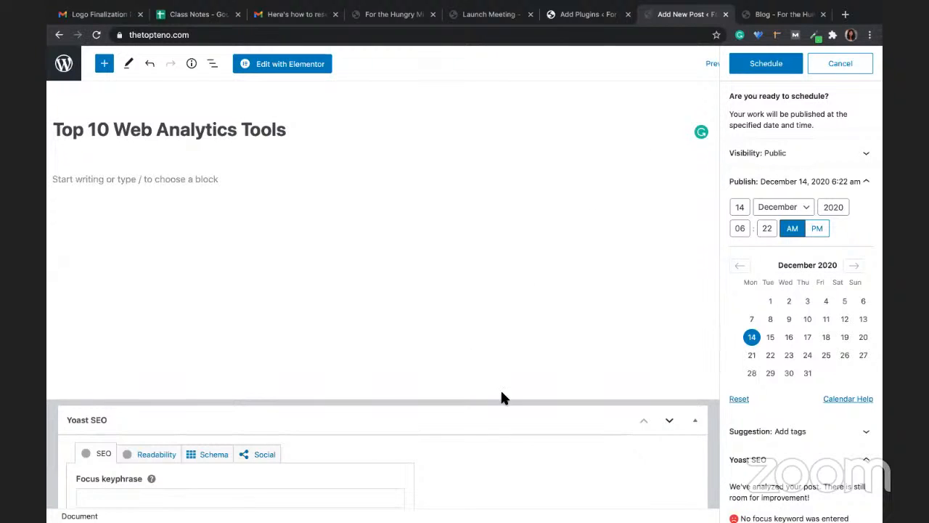
click(840, 64)
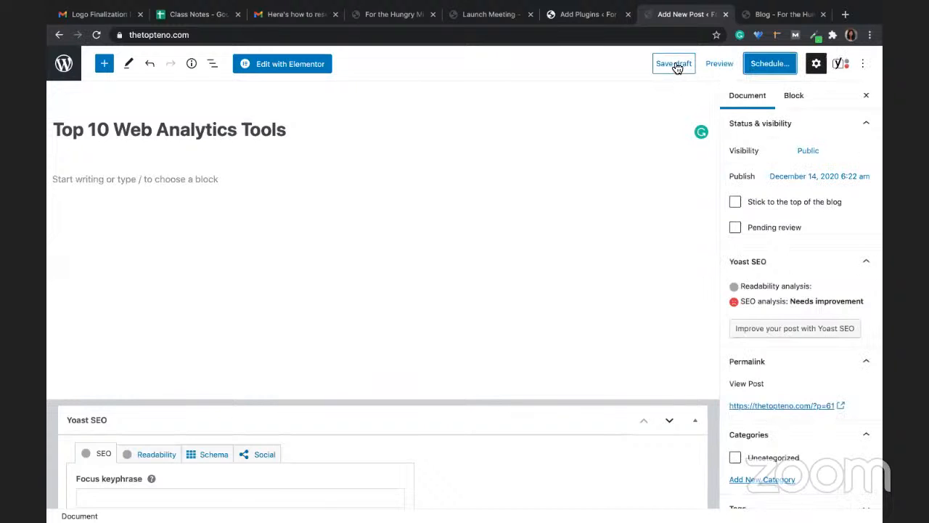
click(675, 65)
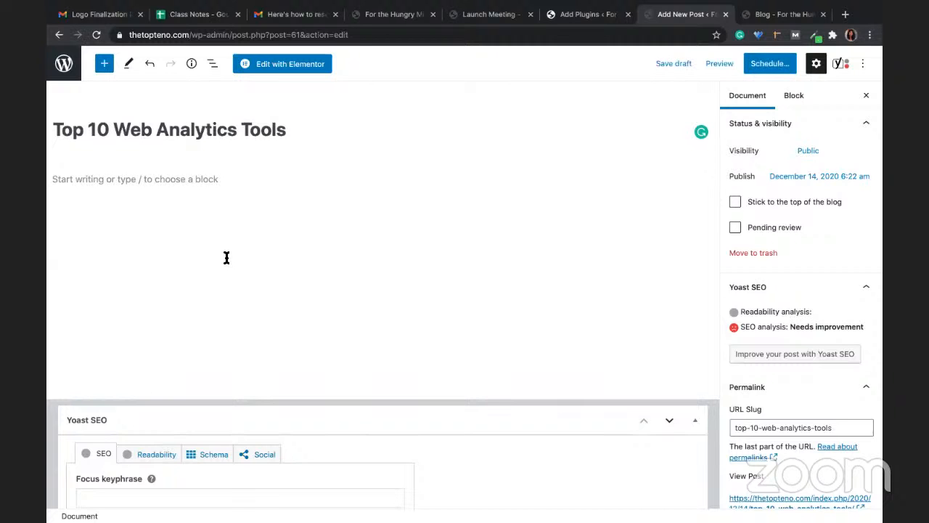
Step: Return to the posts list, then view Pages listing About, Blog, Consultation, Contact Us and Home
click(64, 63)
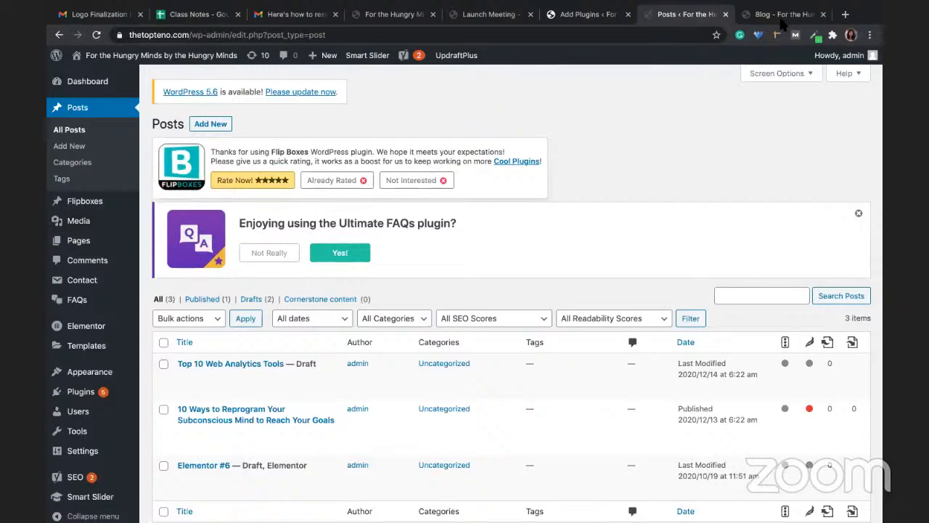
scroll(571, 233, down, 1)
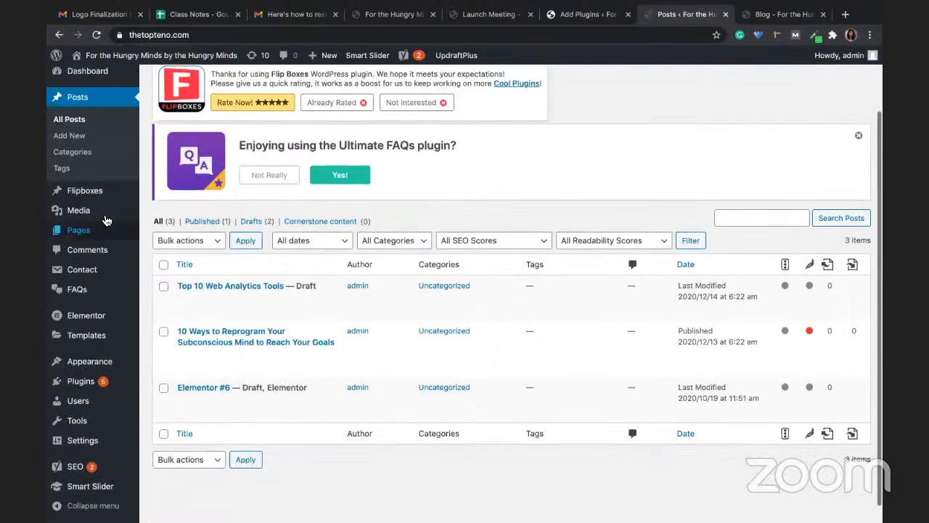
click(77, 239)
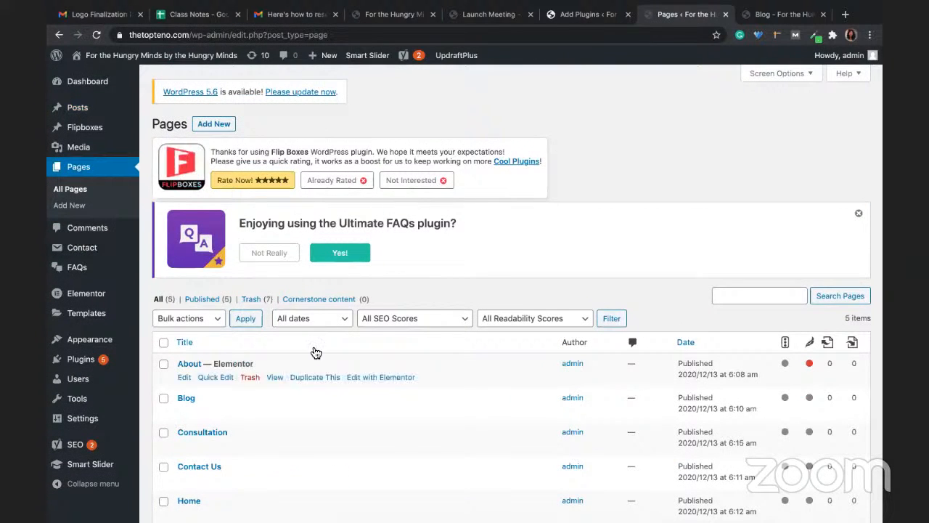
scroll(380, 384, down, 2)
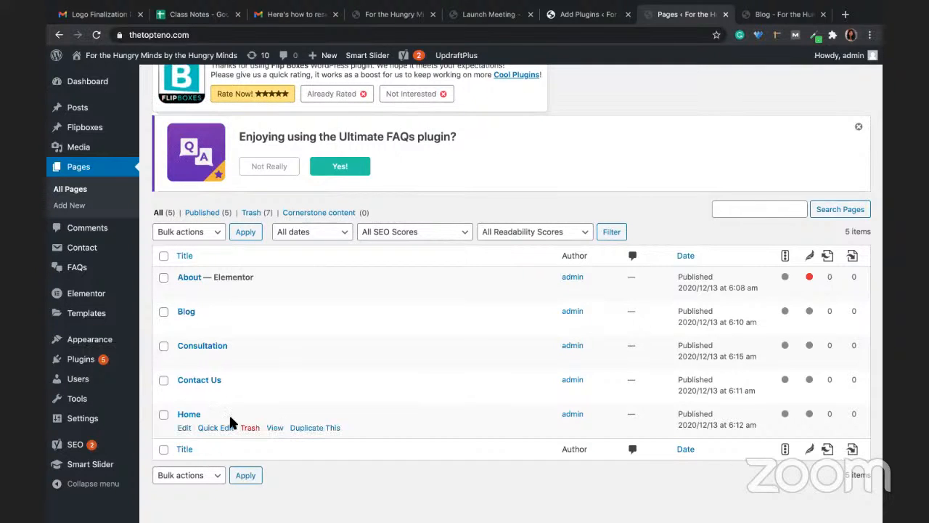
click(88, 346)
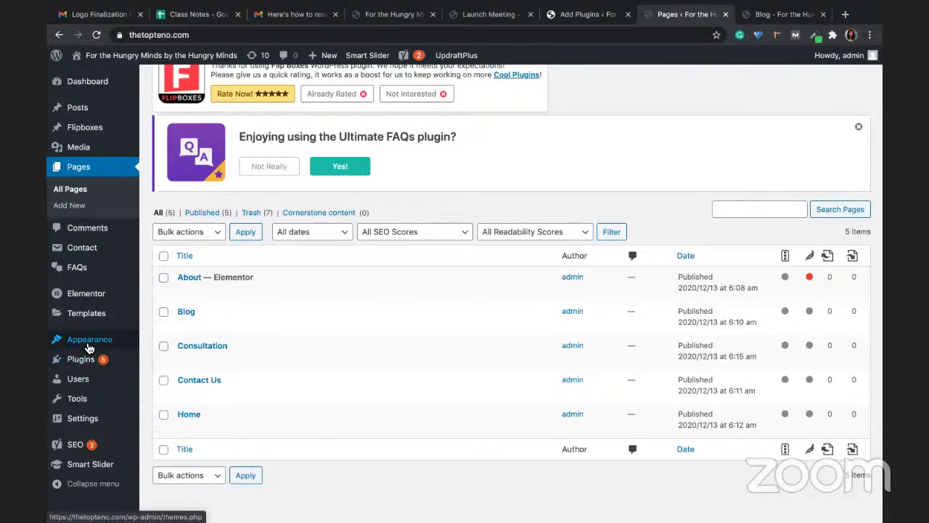
Step: In the Customizer, set Home as the static homepage and Blog as the posts page, then publish
mouse_move(93, 347)
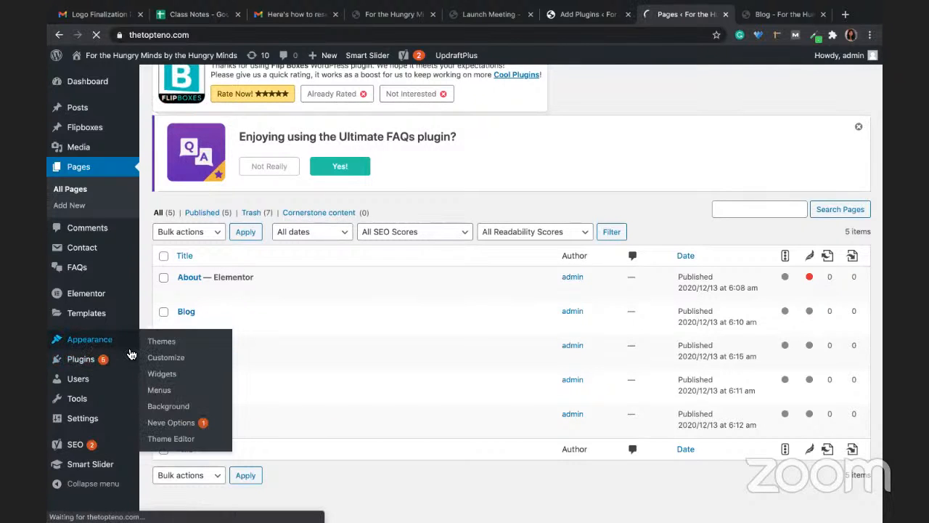
click(180, 360)
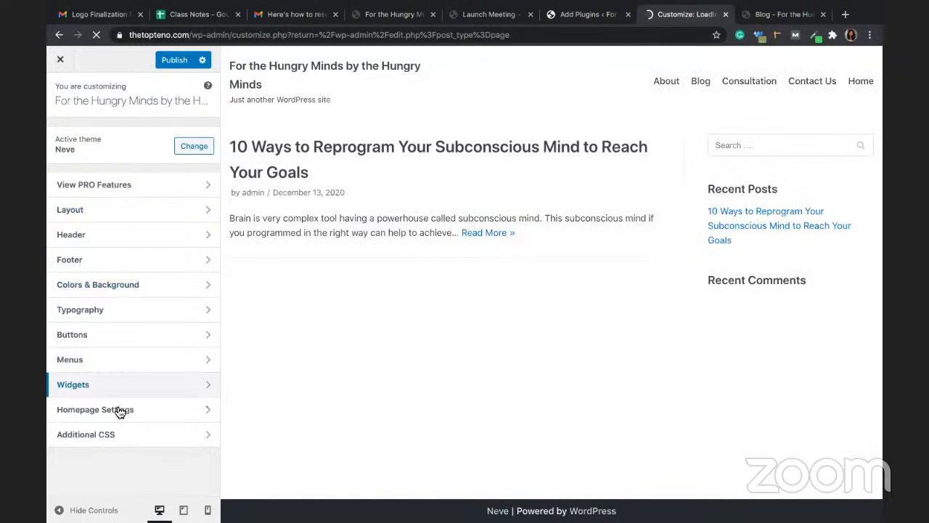
click(118, 409)
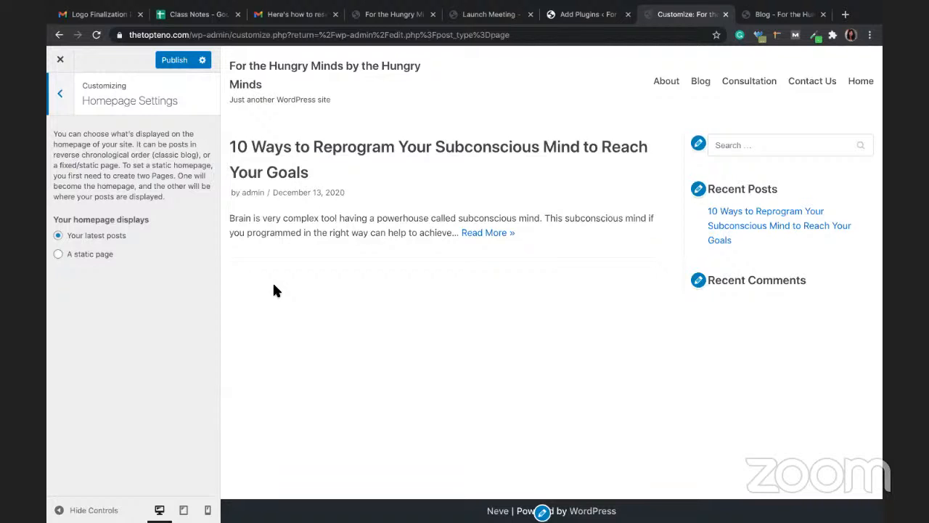
click(58, 254)
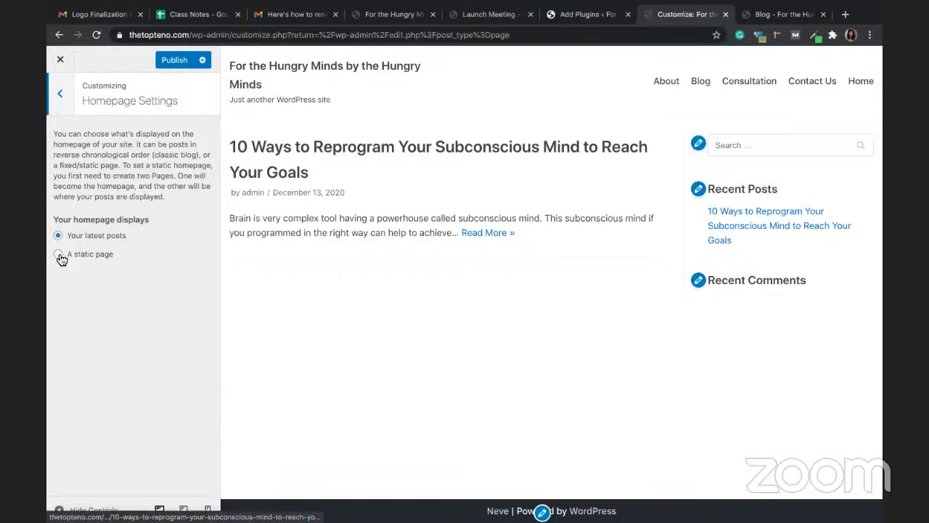
click(93, 297)
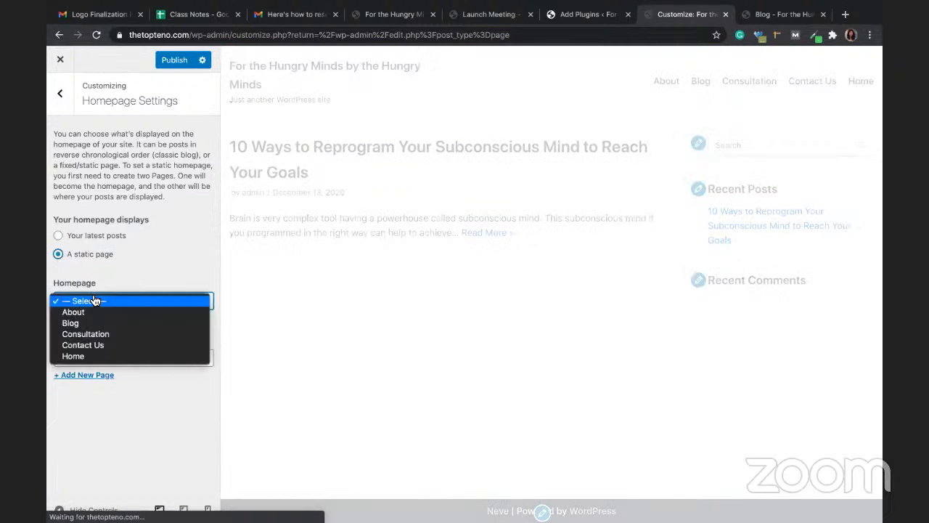
click(100, 355)
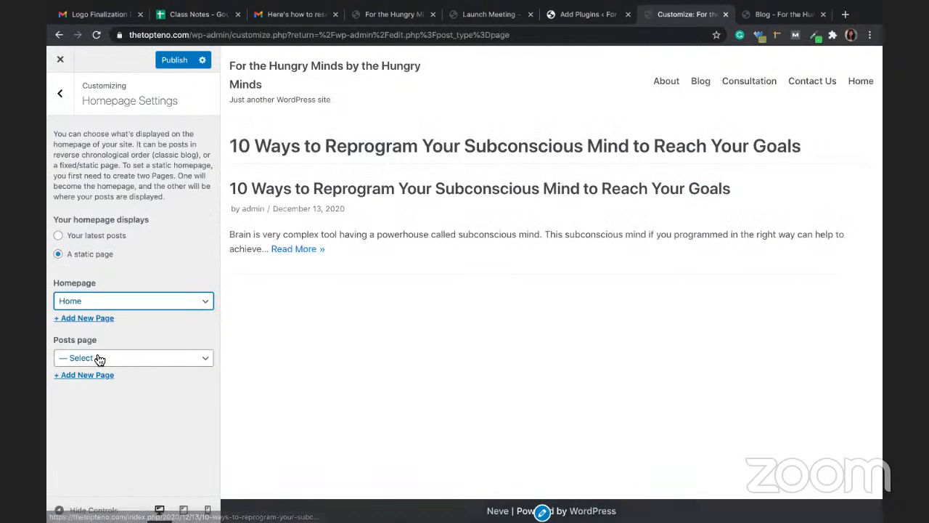
click(100, 356)
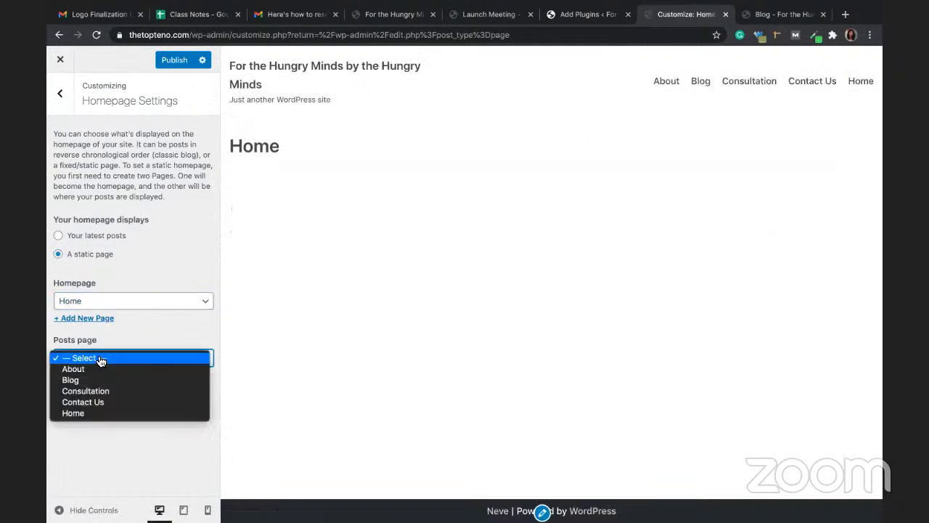
click(100, 380)
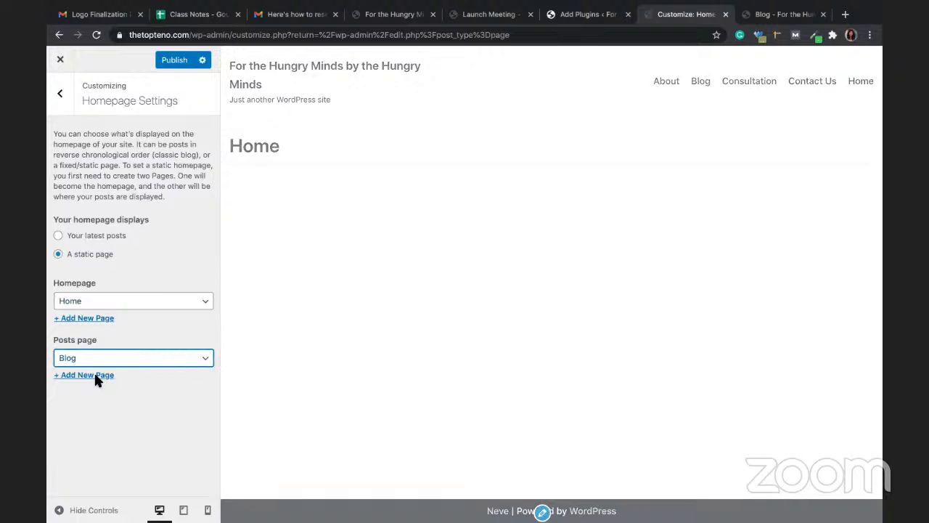
click(173, 60)
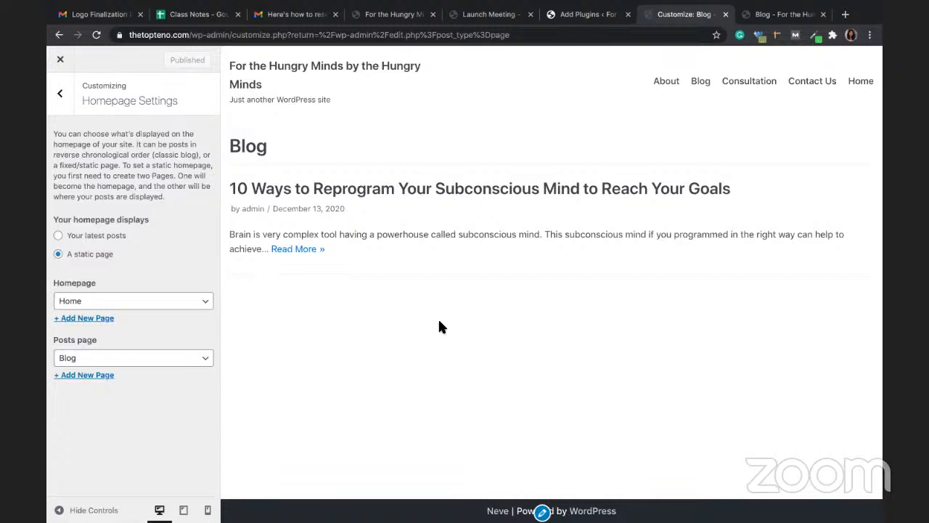
click(787, 15)
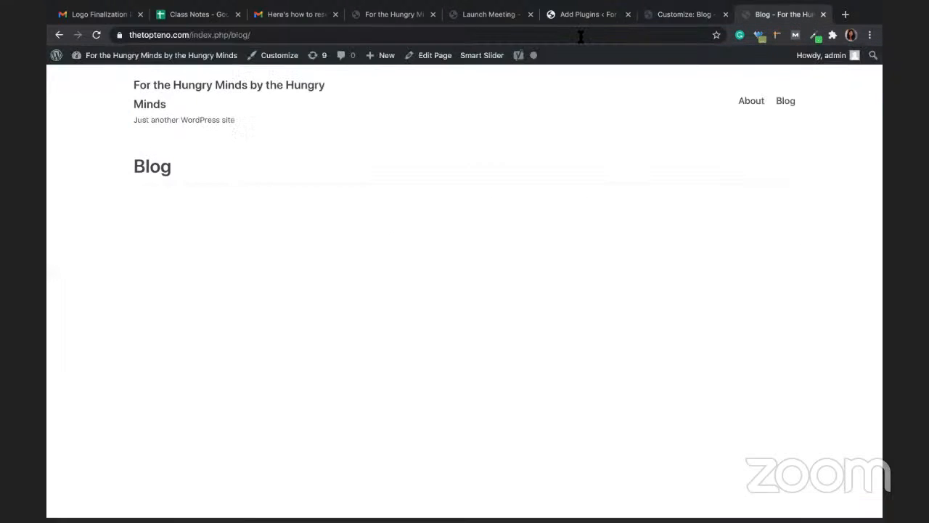
click(193, 85)
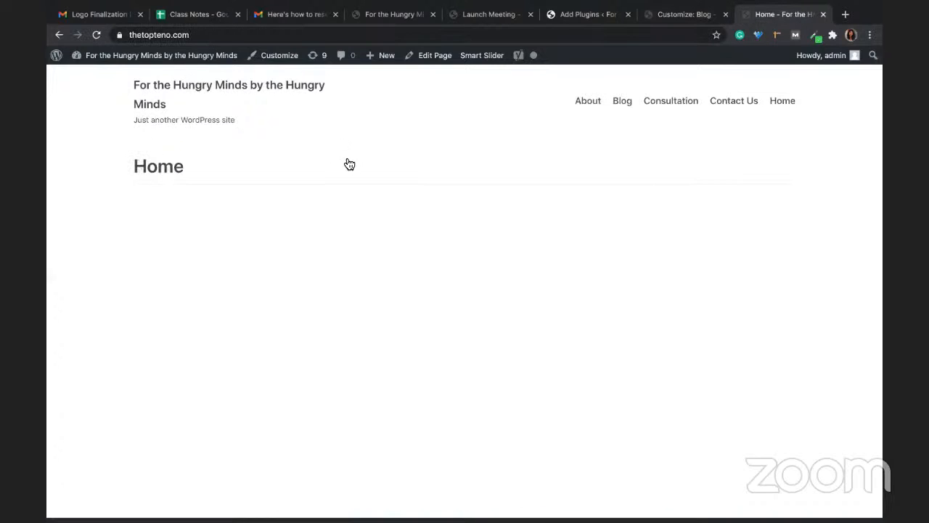
click(625, 104)
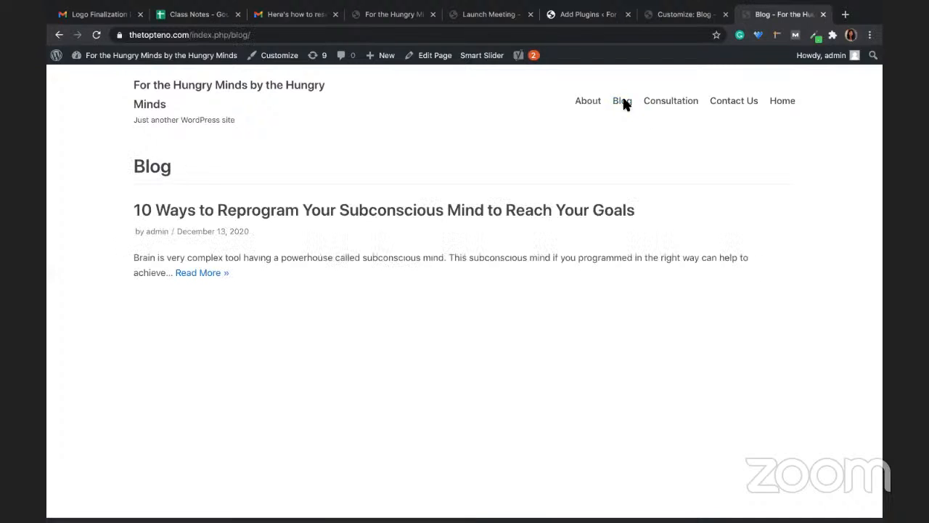
click(193, 276)
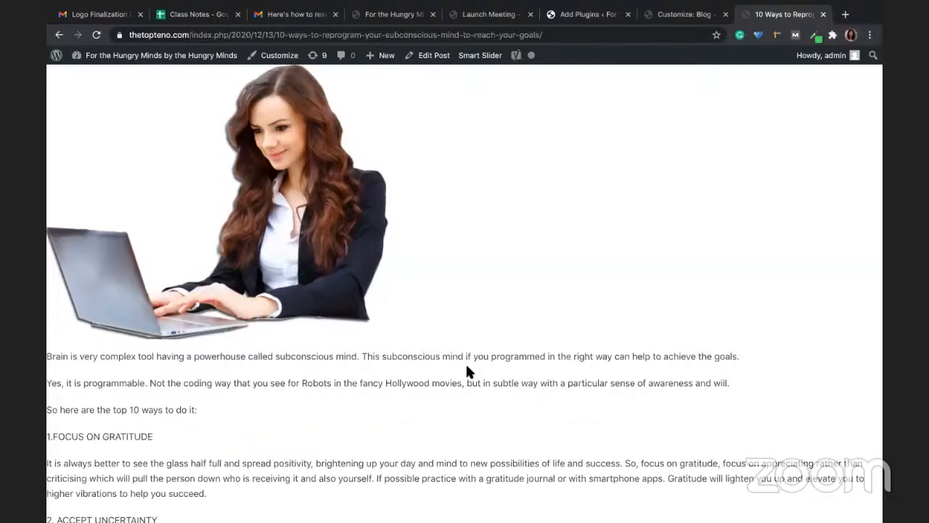
click(683, 13)
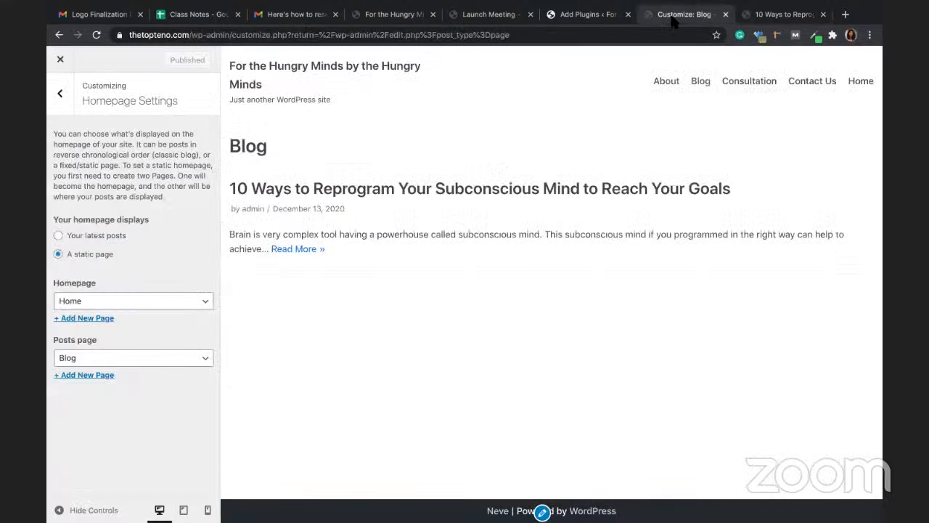
Step: Close and reopen the Customizer via Appearance > Customize, then go to its Menus section
click(60, 93)
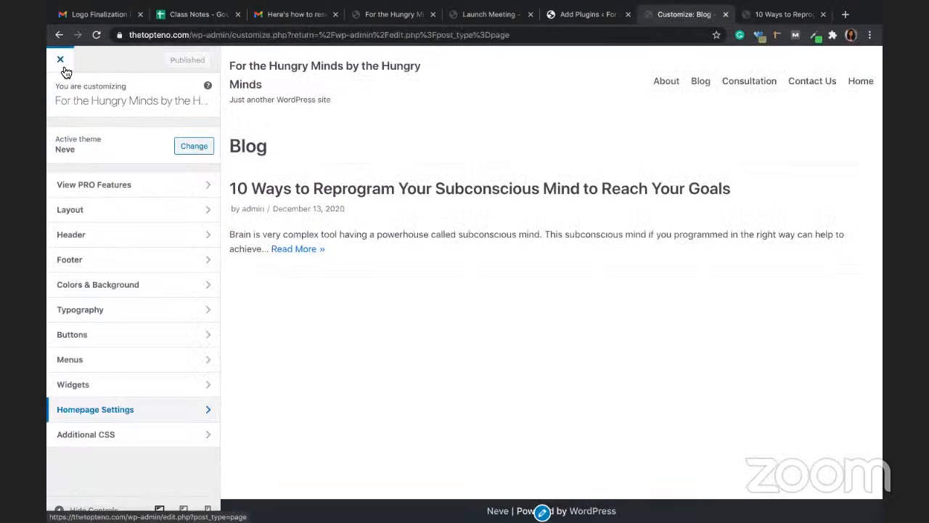
click(63, 71)
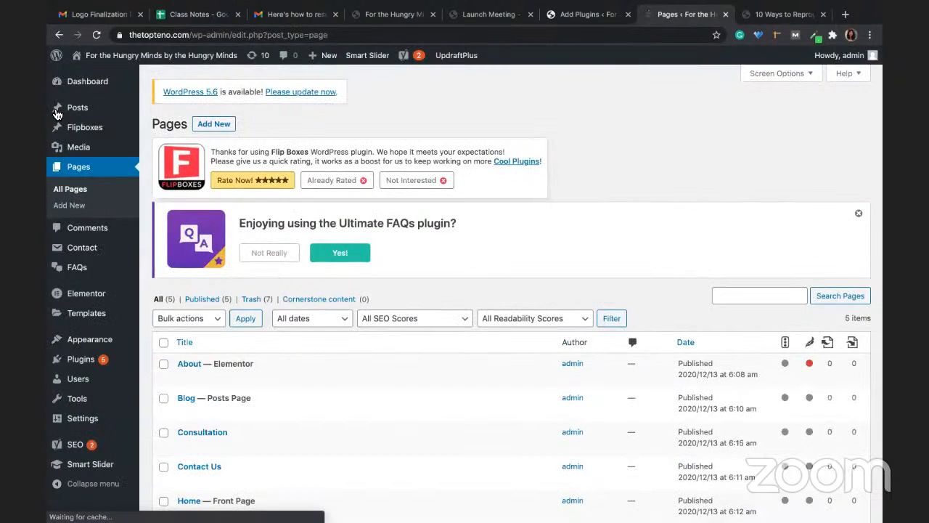
mouse_move(91, 341)
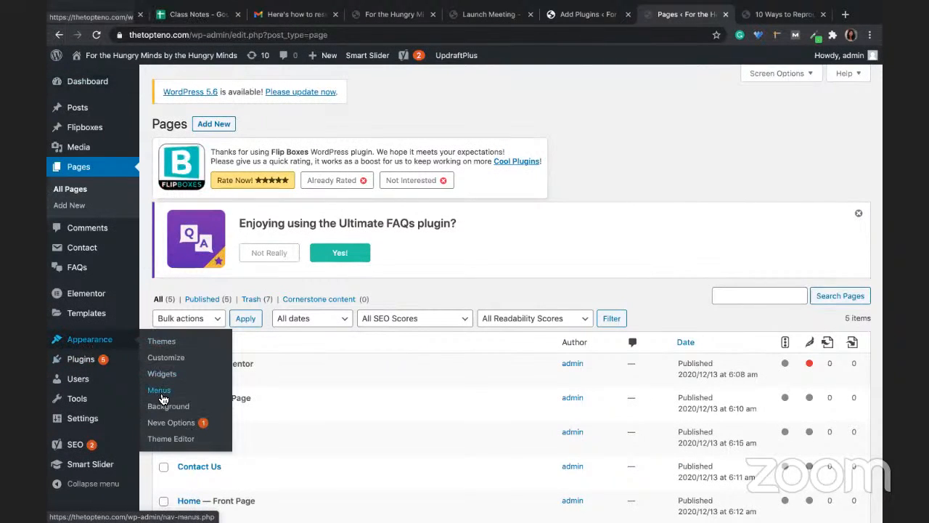
click(175, 366)
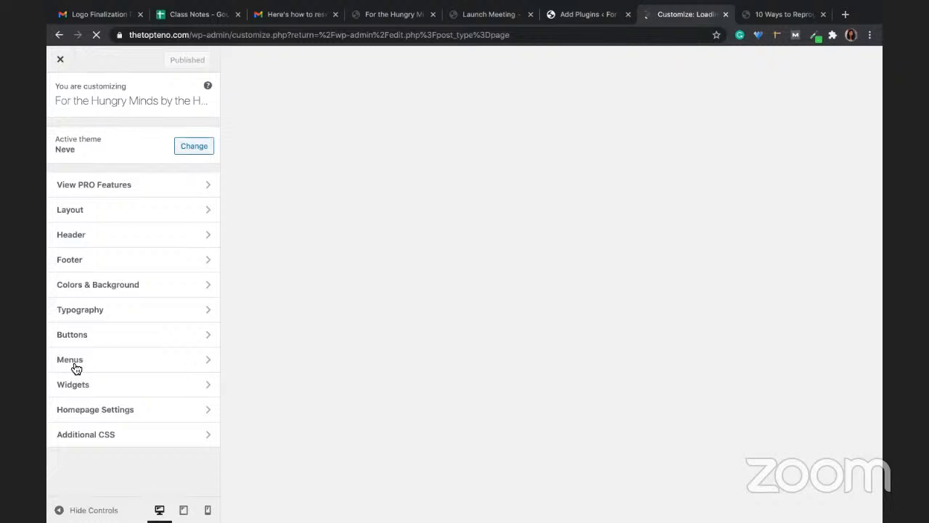
click(73, 357)
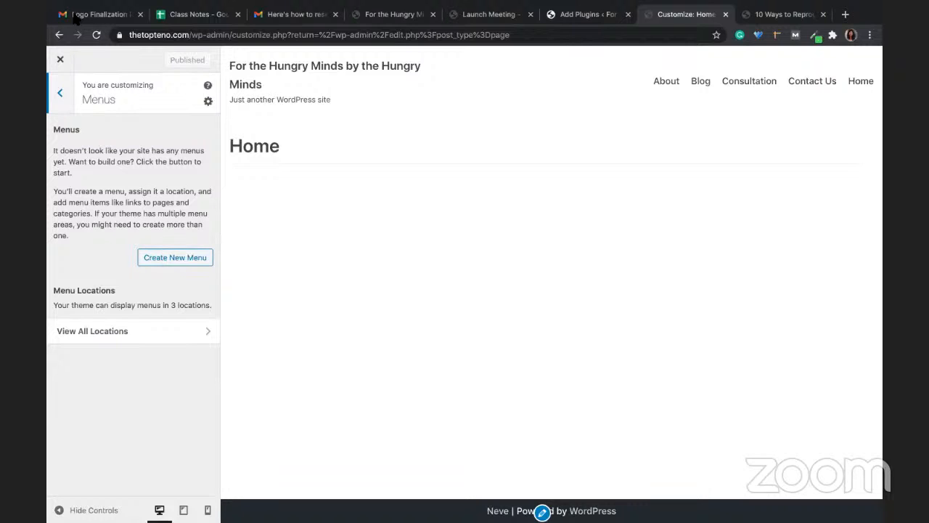
Step: Create a menu named 'The Top Teno Primary Menu' in the Primary Menu location
click(158, 261)
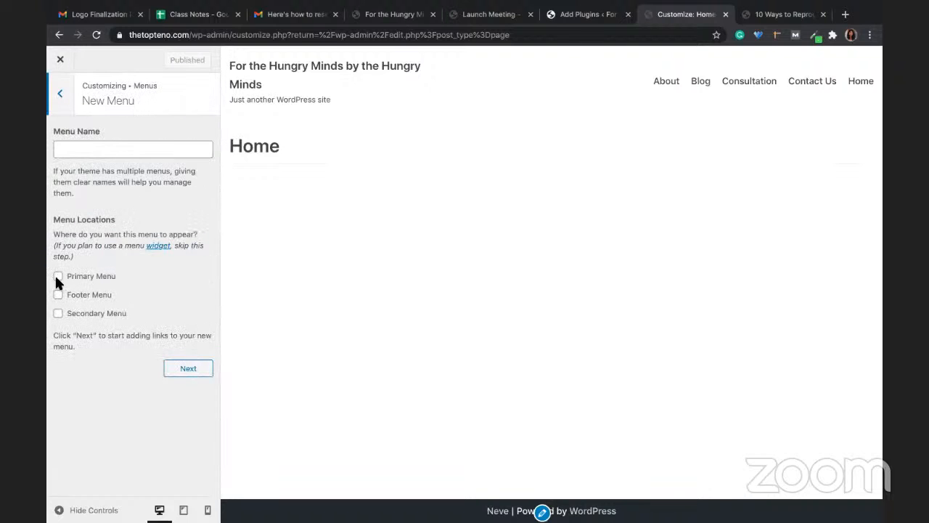
click(58, 277)
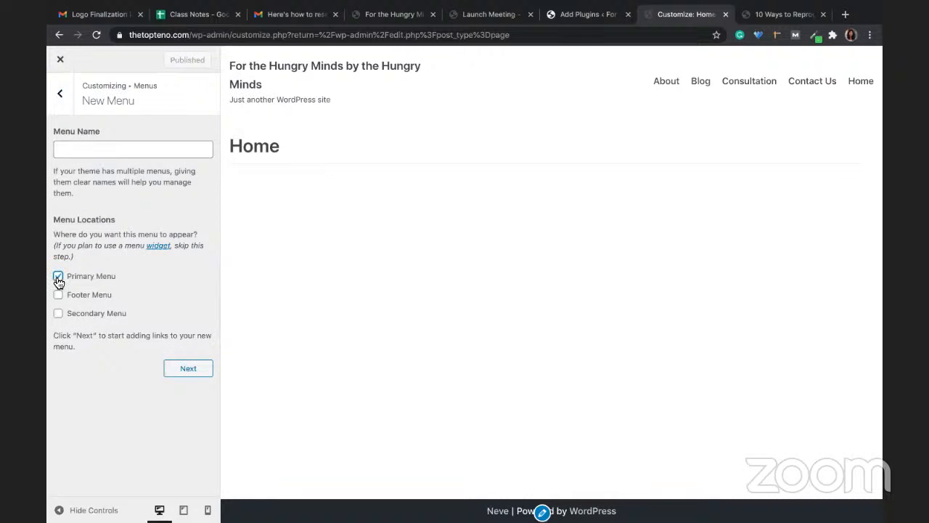
click(99, 146)
text(The t)
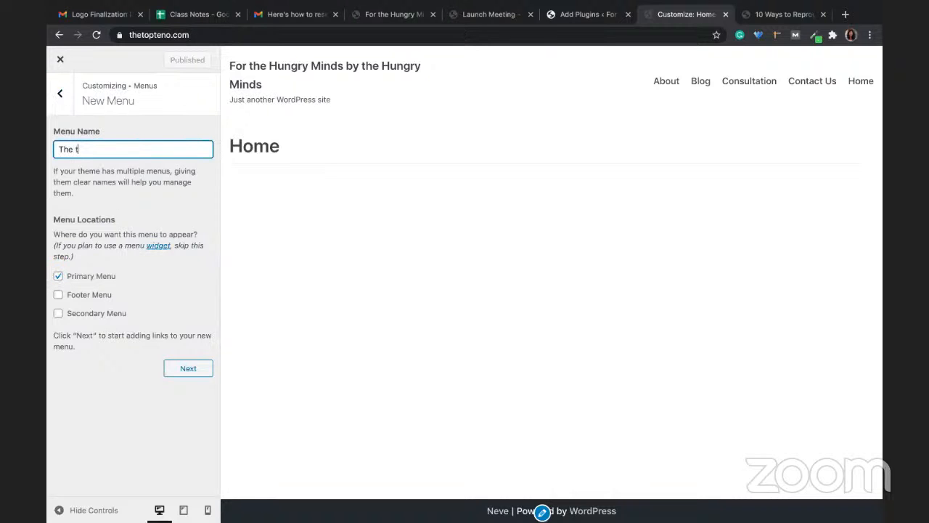
key(BackSpace)
text(Top Ten)
key(BackSpace)
text(no Primary Menu)
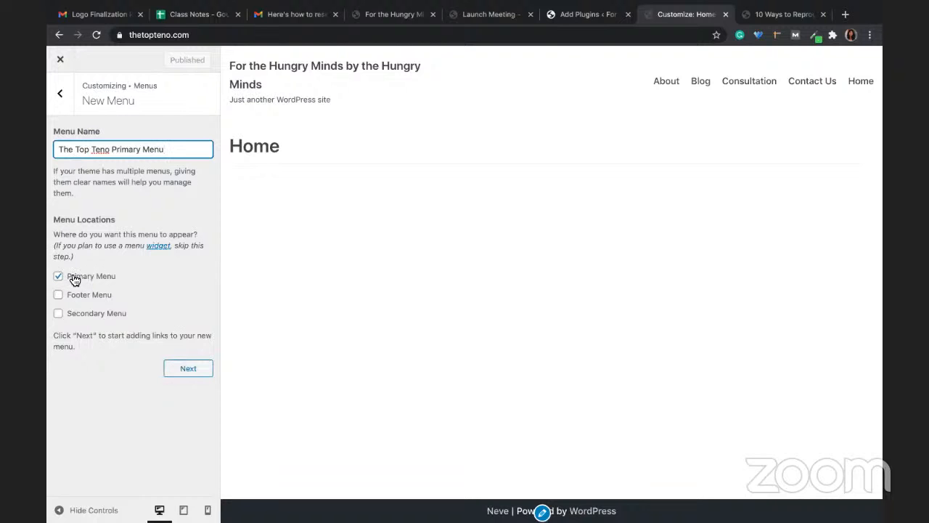
click(191, 370)
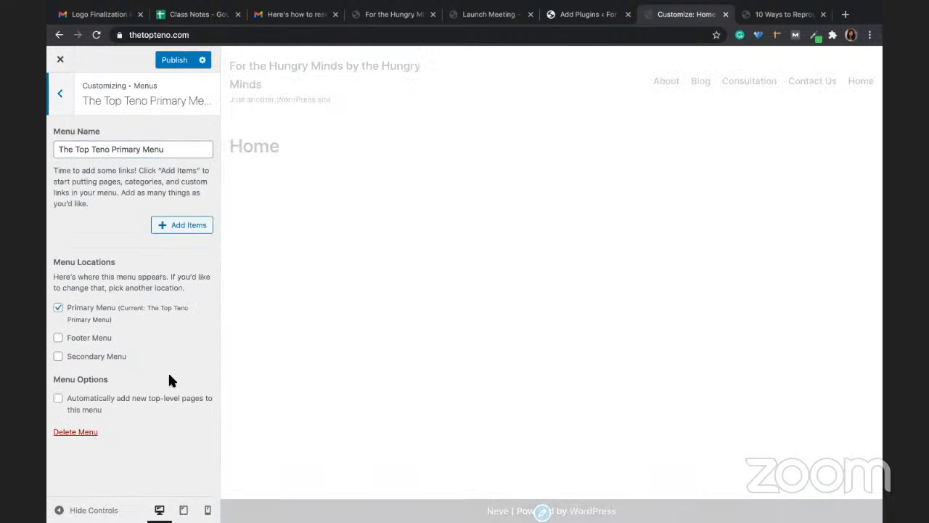
Step: Add the Consultation, Blog, About and Contact Us pages to the menu and publish it
click(196, 216)
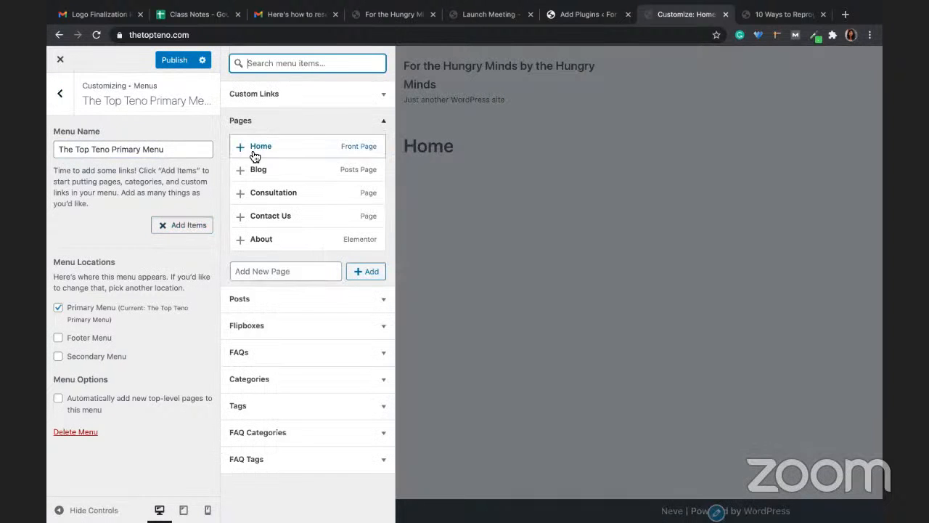
click(245, 196)
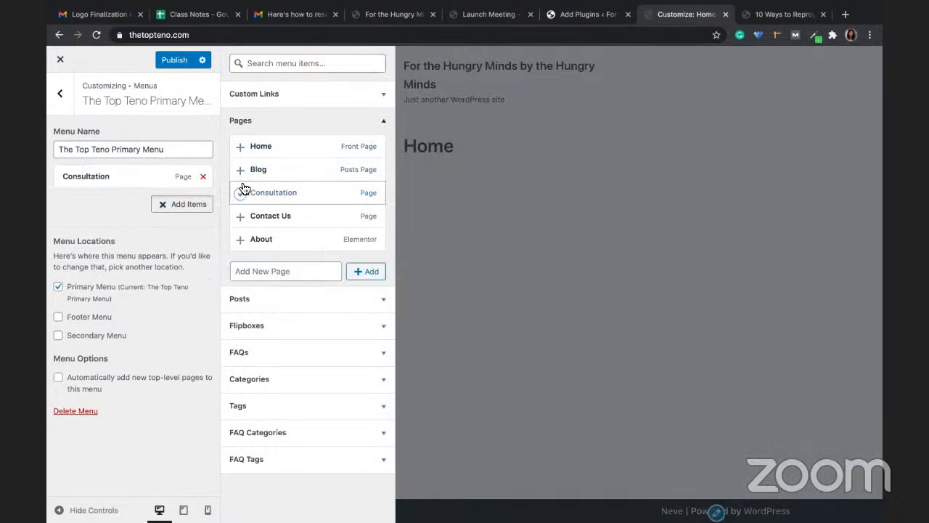
click(241, 174)
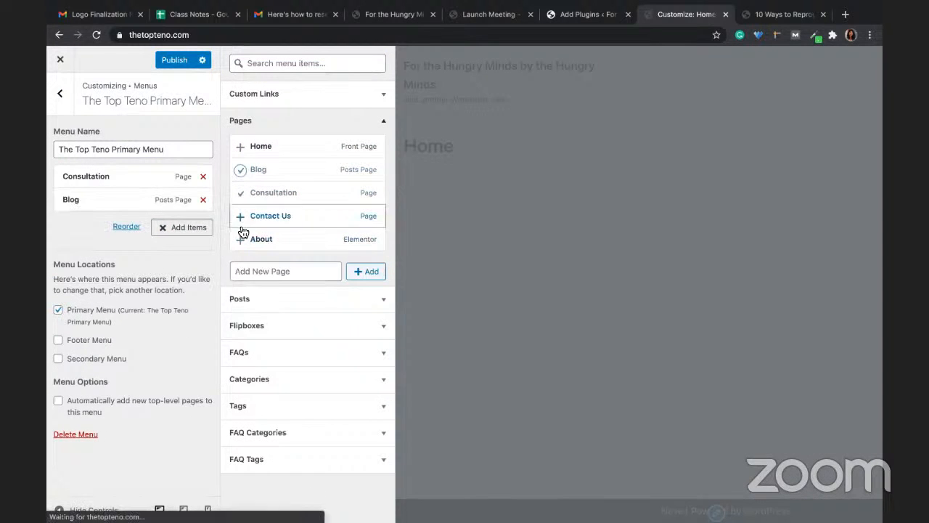
click(241, 215)
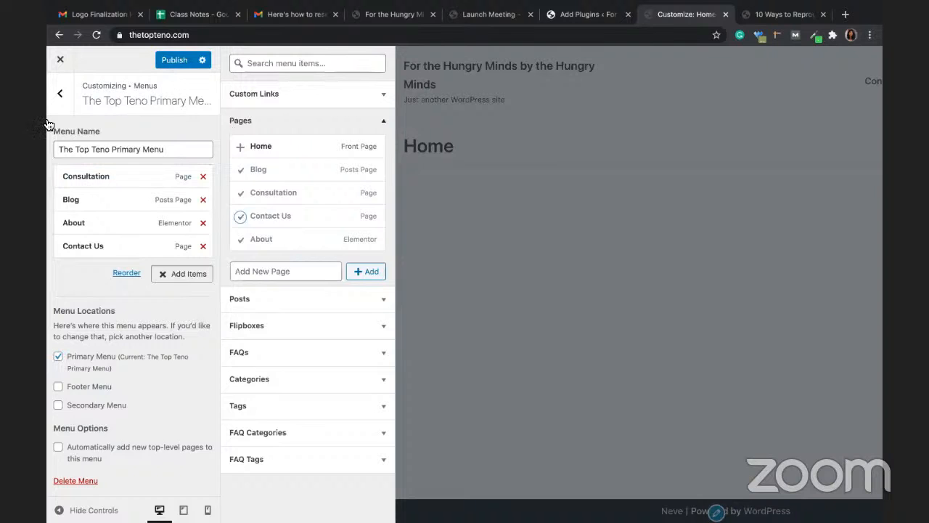
click(59, 99)
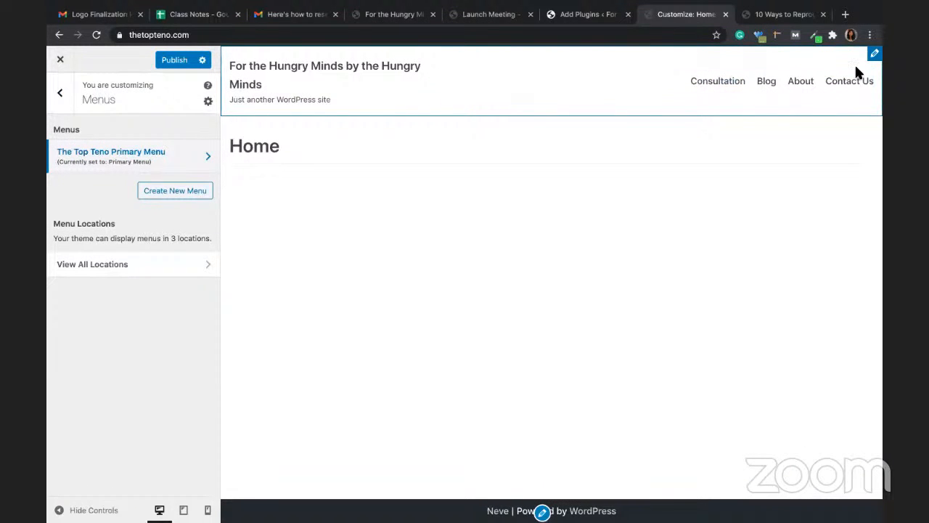
click(180, 53)
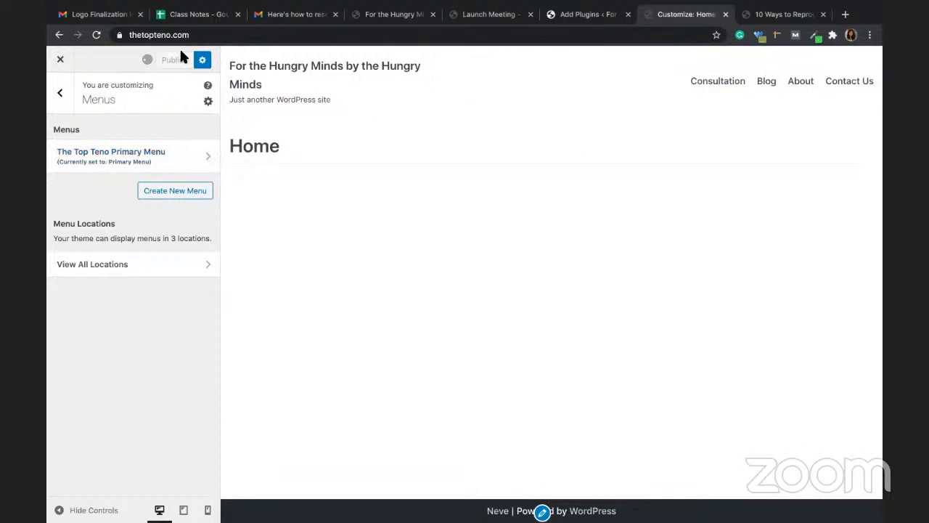
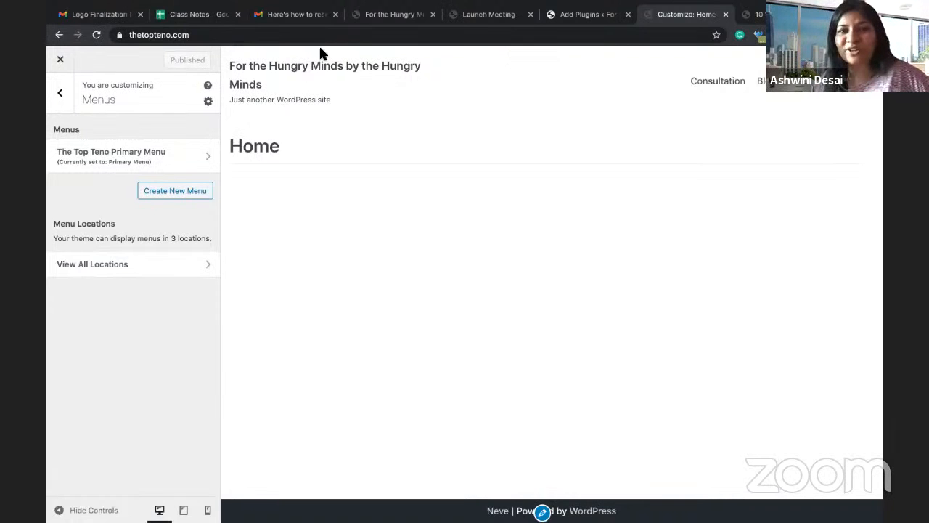
Step: In the Class Notes sheet, step through the WordPress outline from Domain Name (C2) down to Themes (C7)
click(186, 16)
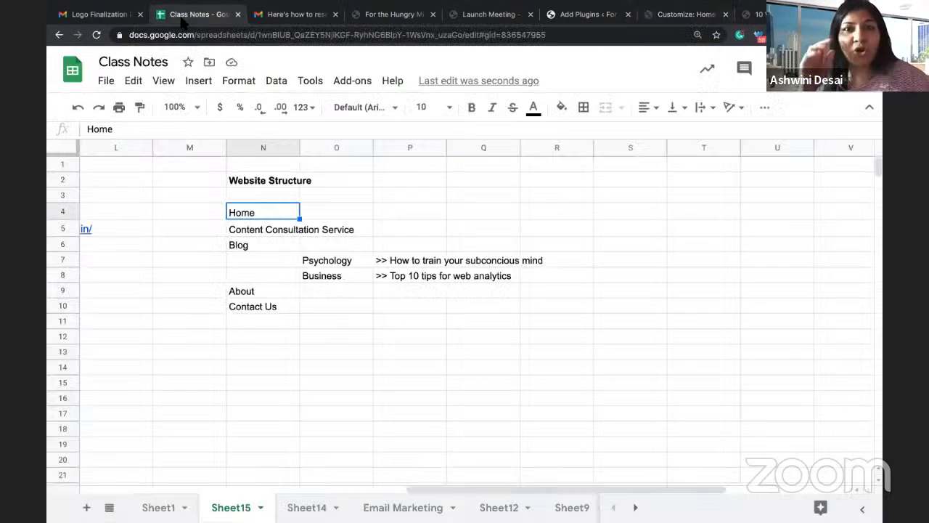
scroll(327, 401, left, 10)
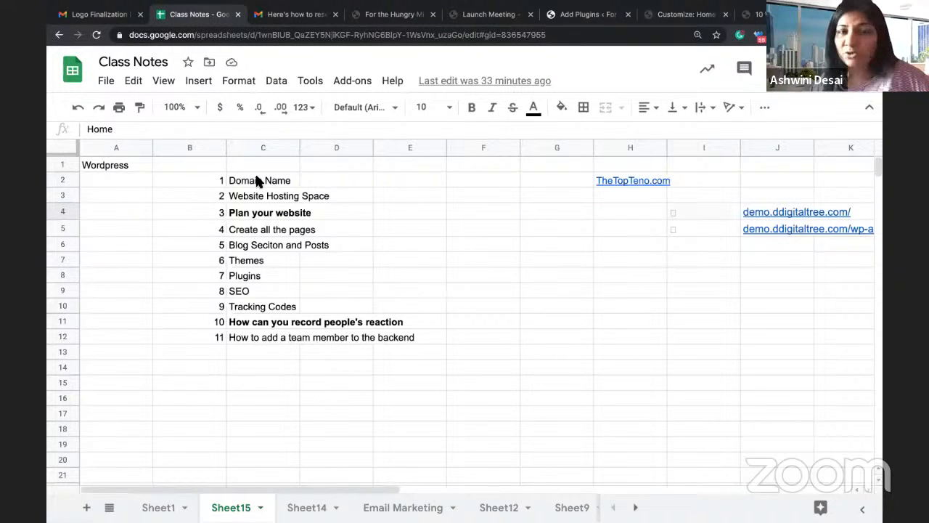
click(257, 180)
key(Down)
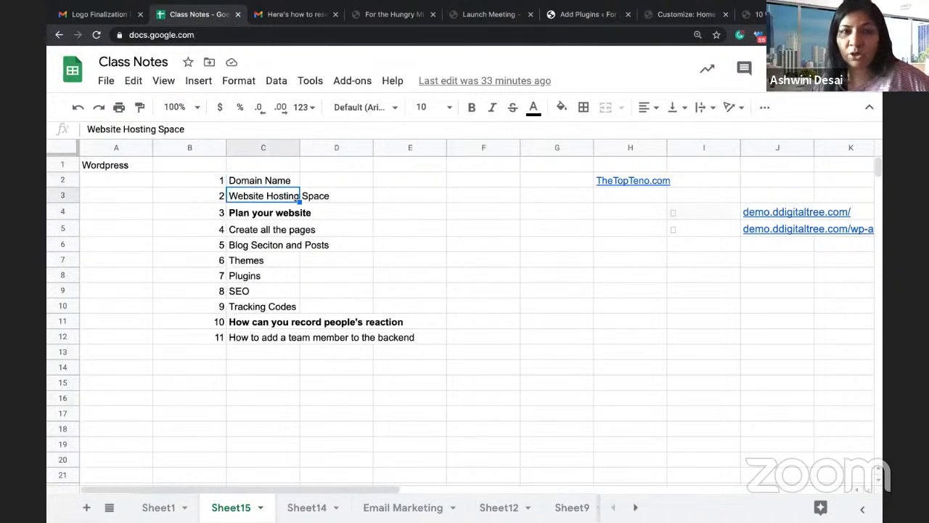
key(Down)
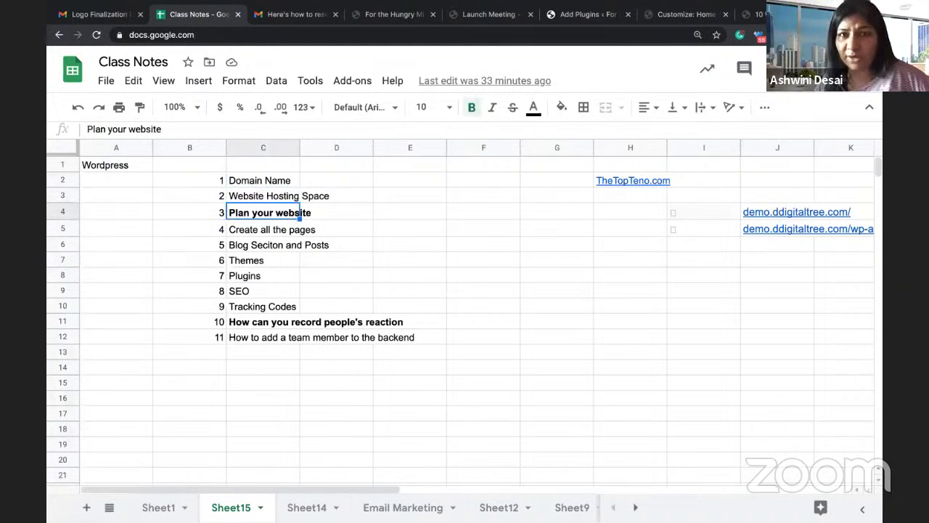
key(Down)
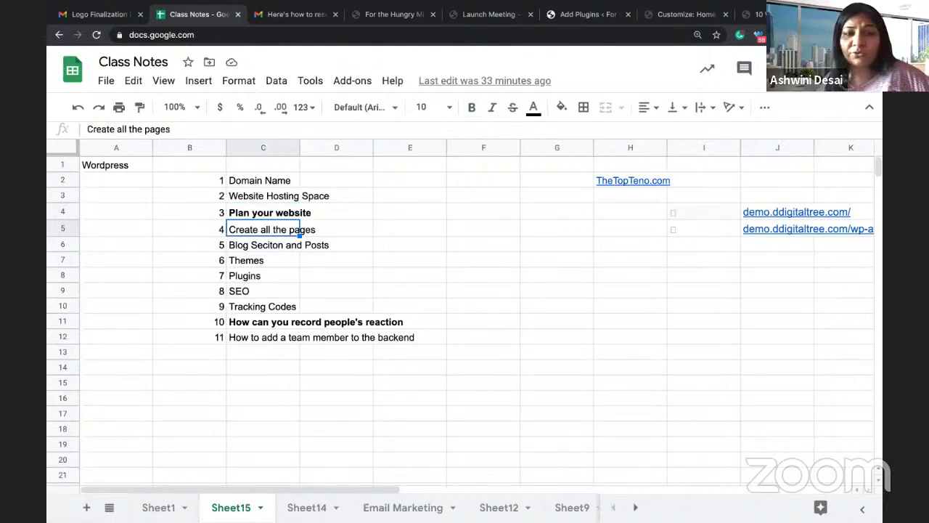
key(Down)
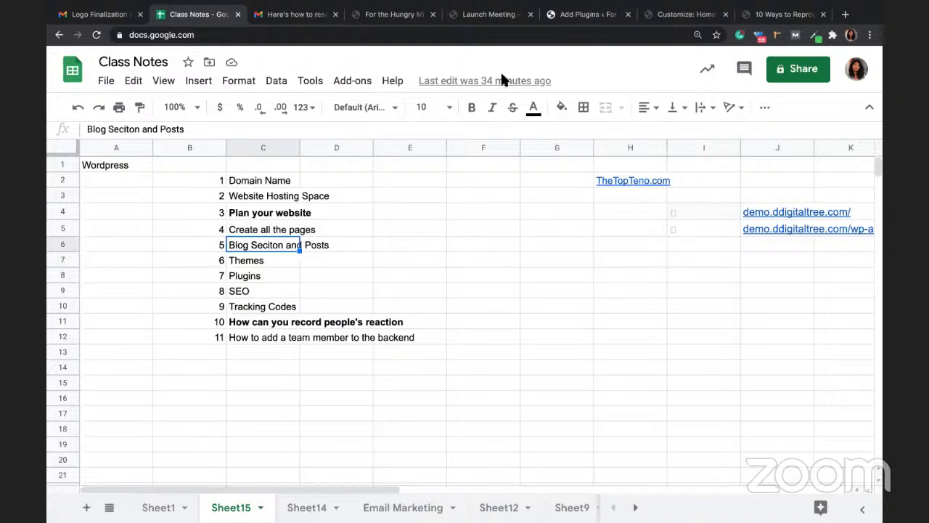
click(260, 264)
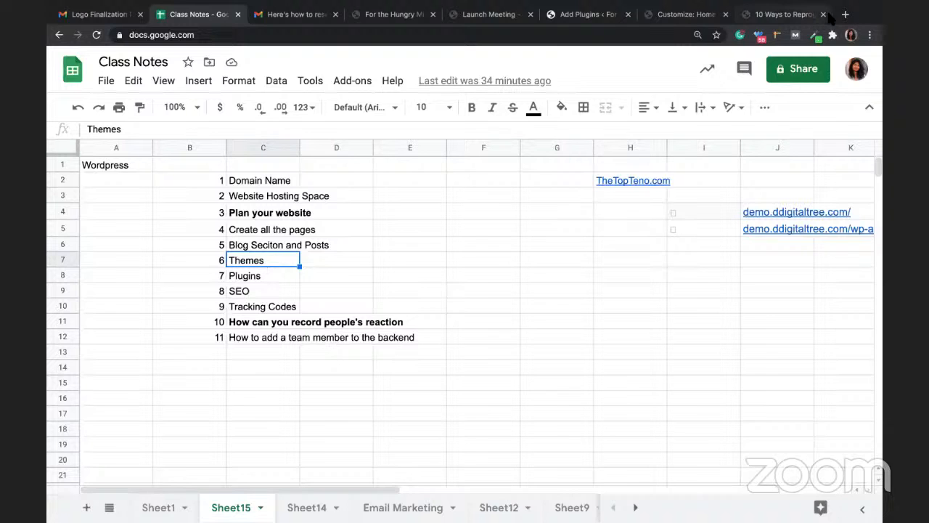
Step: Load themeforest.net in a new browser tab
click(845, 15)
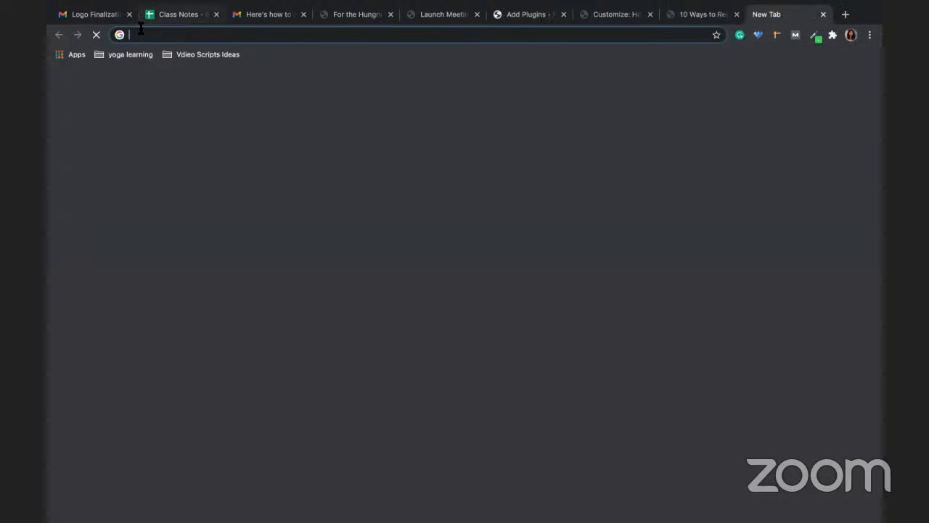
text(themeforest.net)
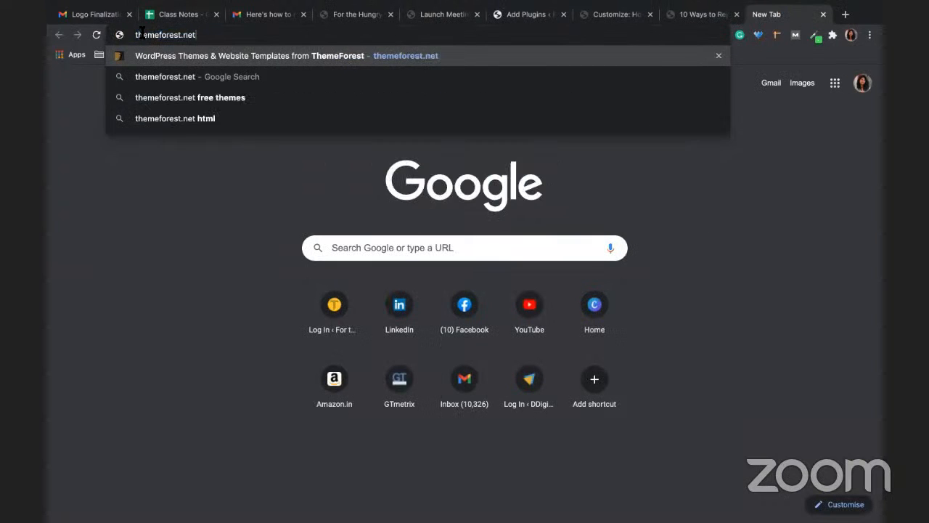
key(Return)
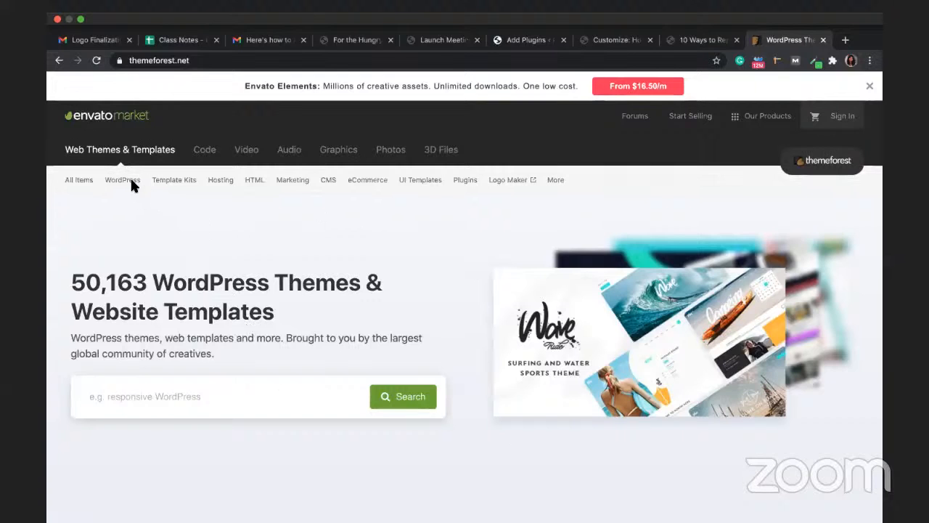
Step: Open the WordPress Education category and scroll through its best-selling themes
mouse_move(122, 180)
click(122, 338)
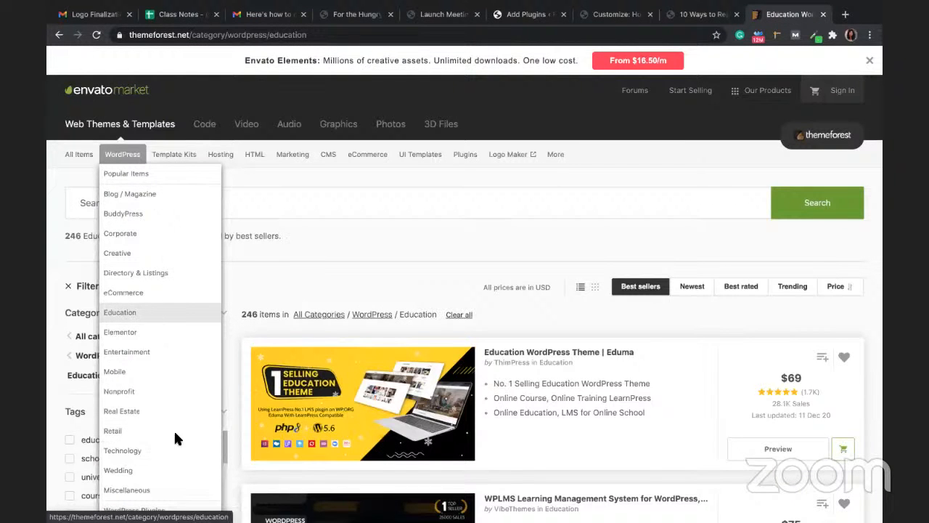
scroll(160, 452, down, 2)
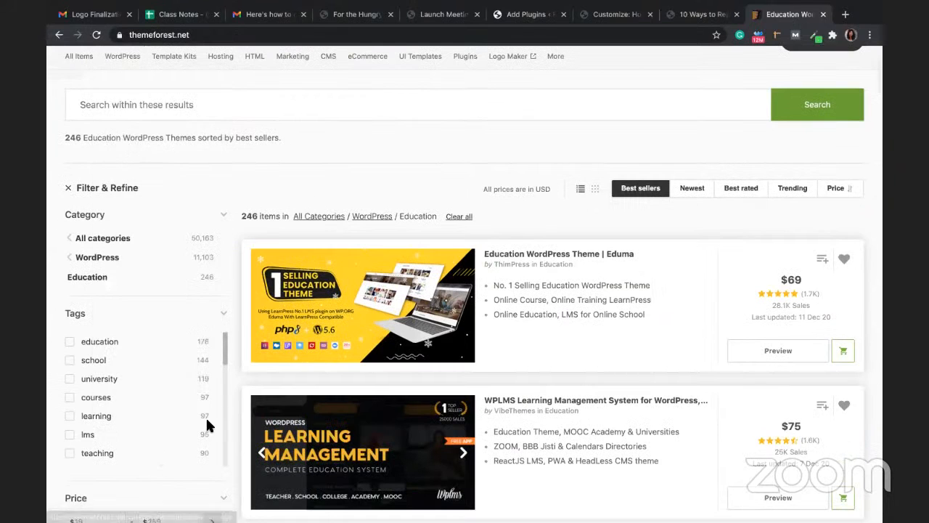
scroll(367, 275, down, 2)
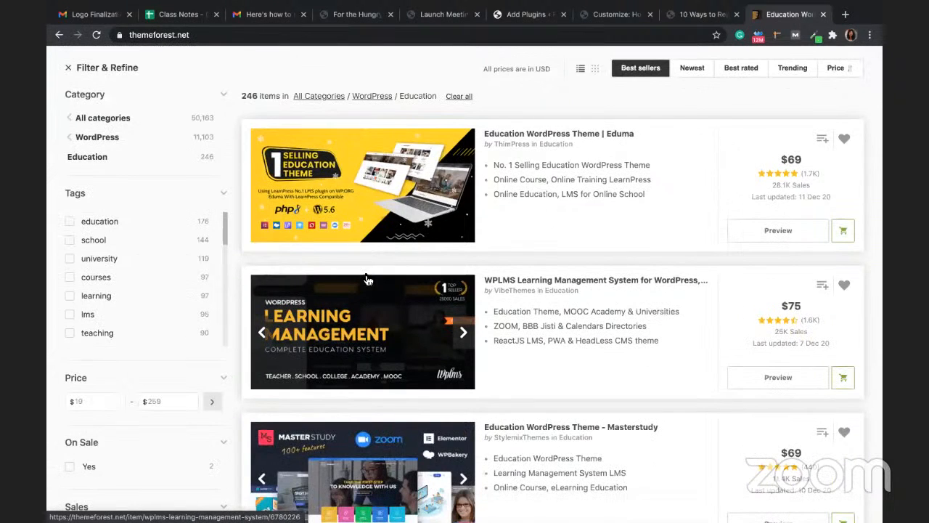
scroll(355, 465, down, 1)
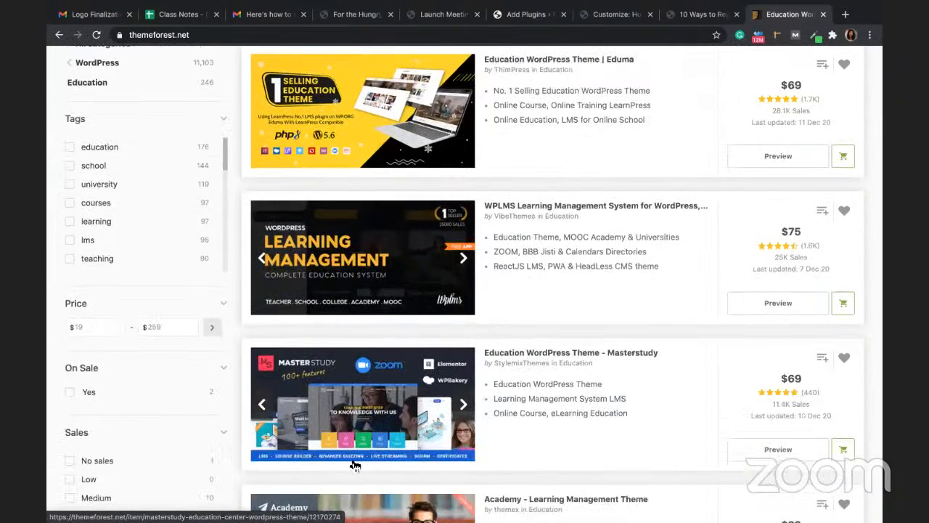
scroll(355, 465, down, 2)
Step: Open the Academy - Learning Management Theme listing and launch its live preview
click(367, 441)
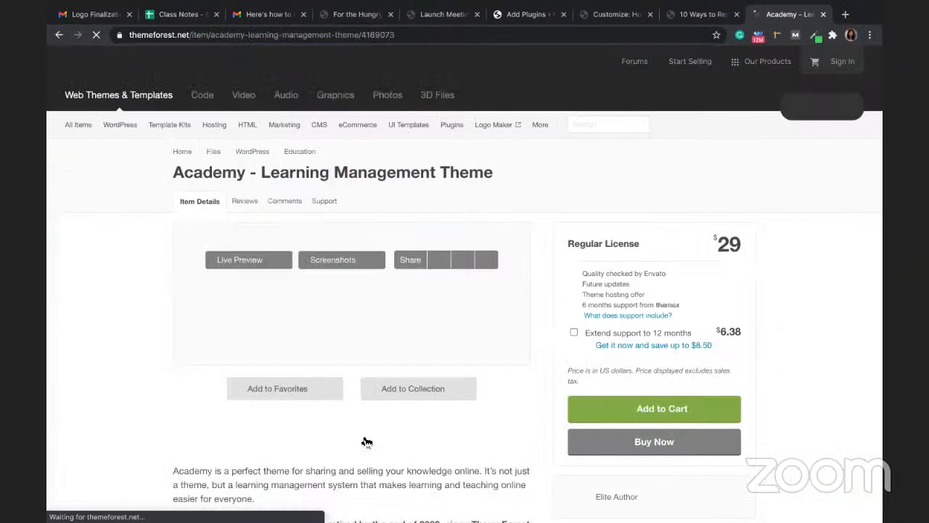
scroll(244, 342, down, 2)
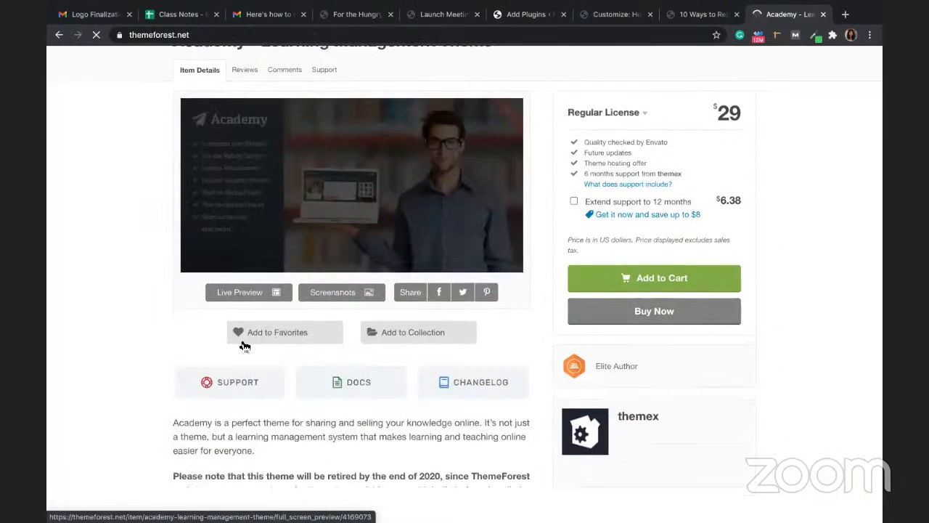
click(254, 295)
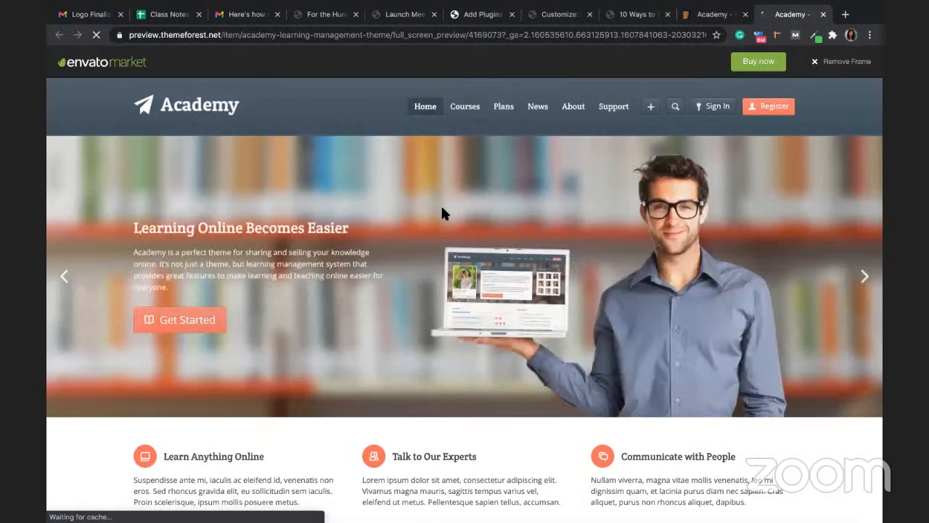
scroll(445, 303, down, 1)
scroll(445, 303, down, 5)
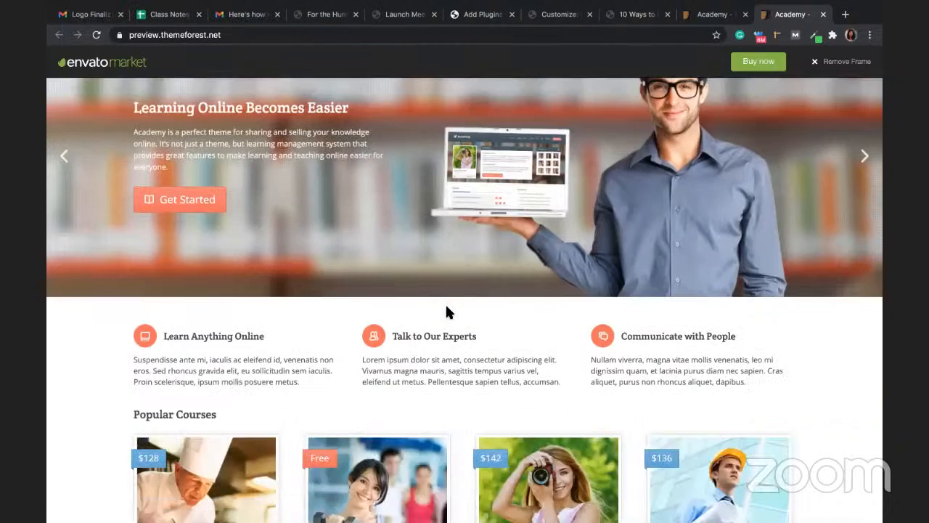
scroll(720, 90, up, 5)
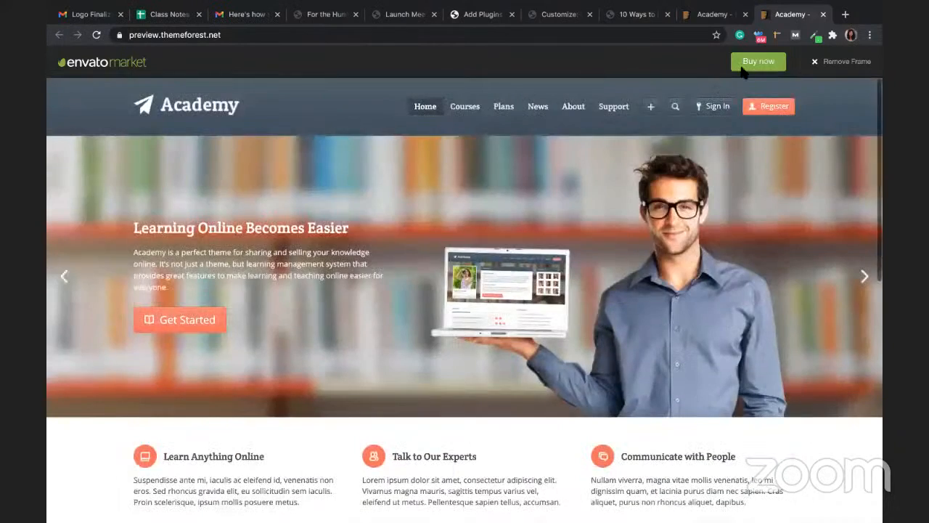
click(702, 14)
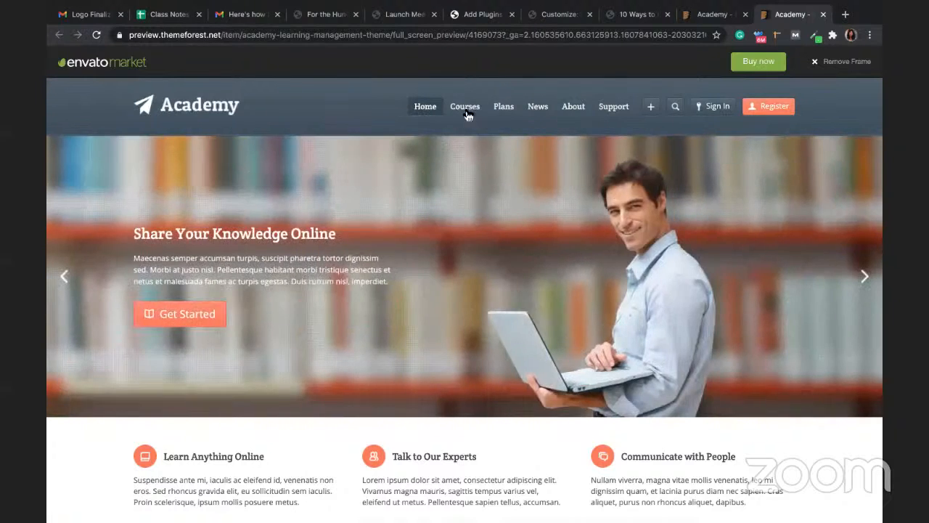
Step: Tour the demo's Courses, Plans and Home pages, scrolling to Popular Courses
click(467, 114)
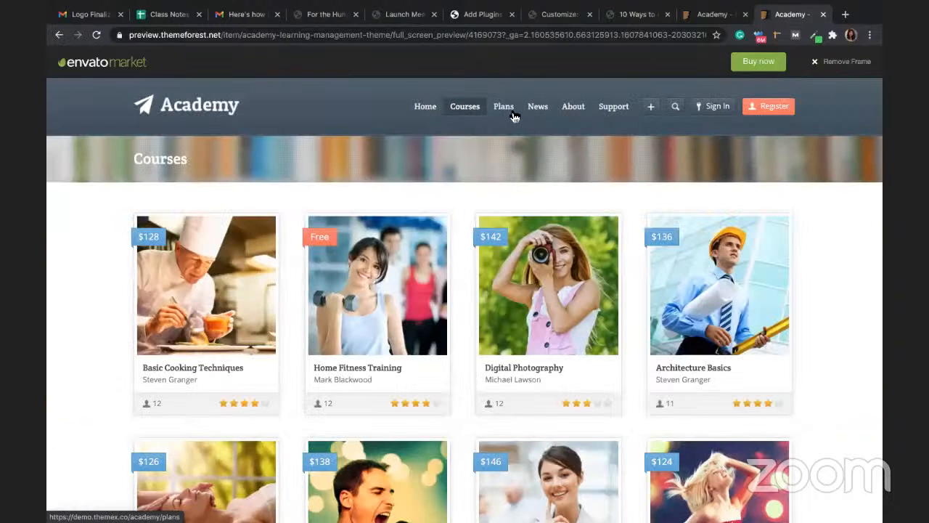
click(514, 117)
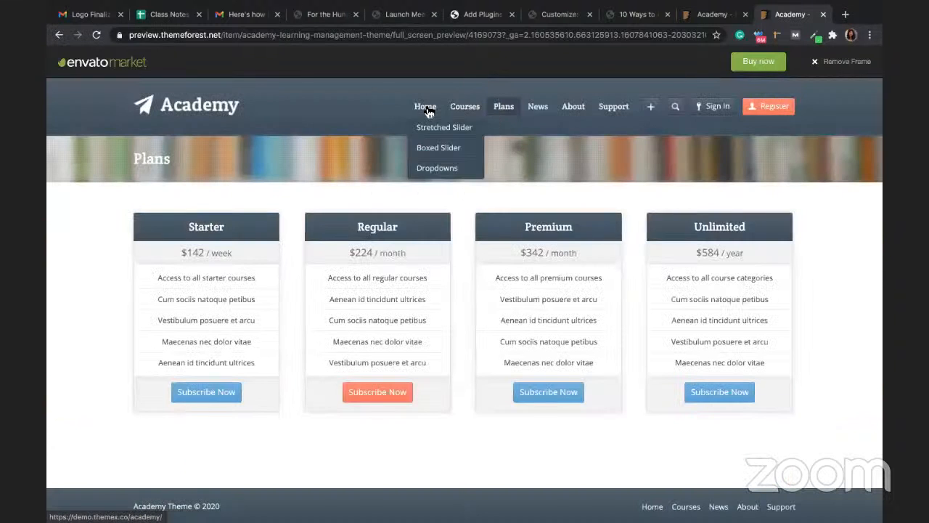
click(427, 113)
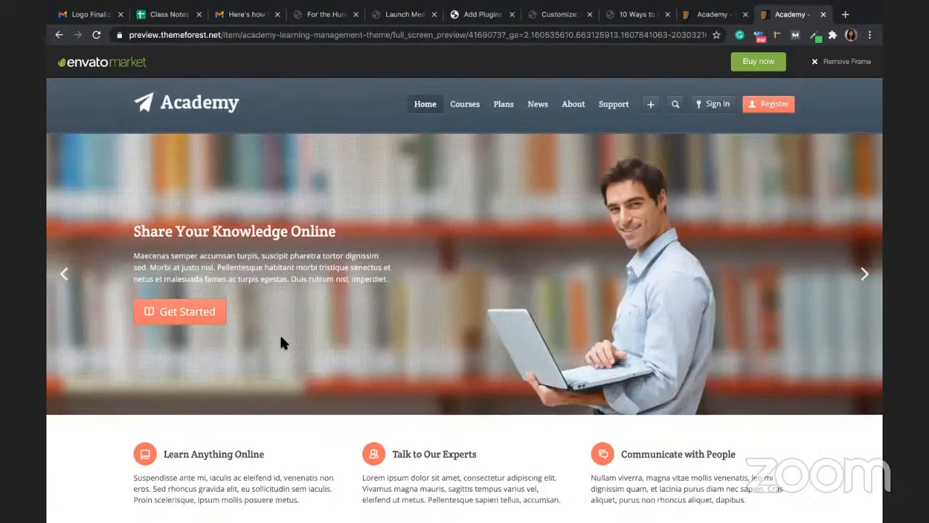
scroll(288, 370, down, 2)
scroll(294, 396, down, 2)
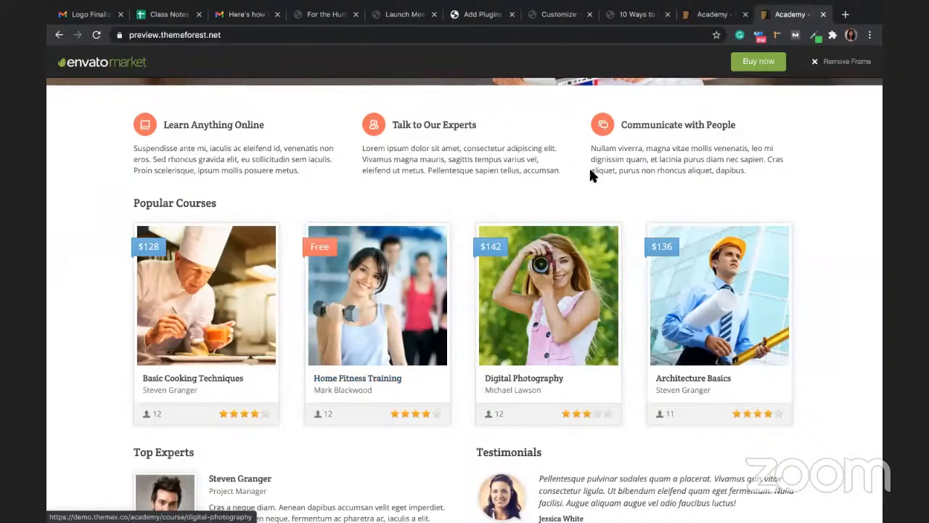
click(623, 34)
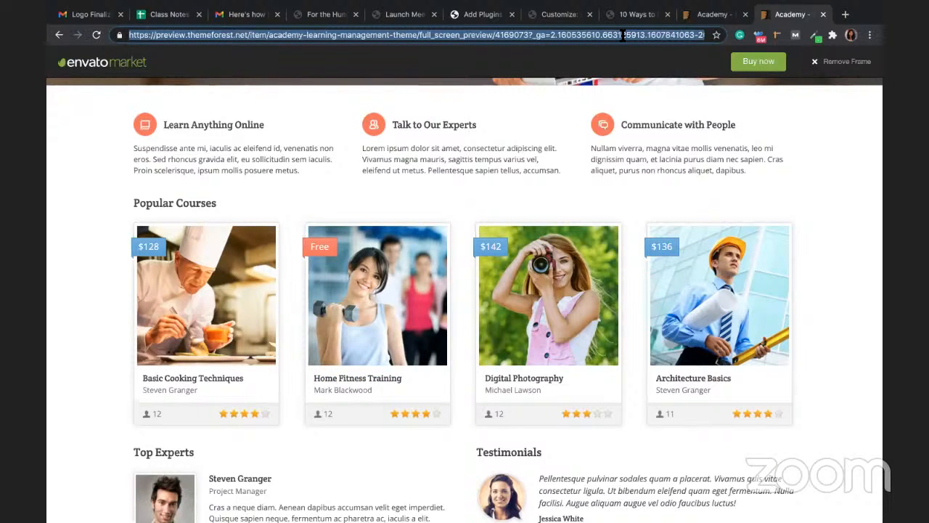
Step: Search Google for free WordPress themes and open the aThemes best free themes article
text(freee w)
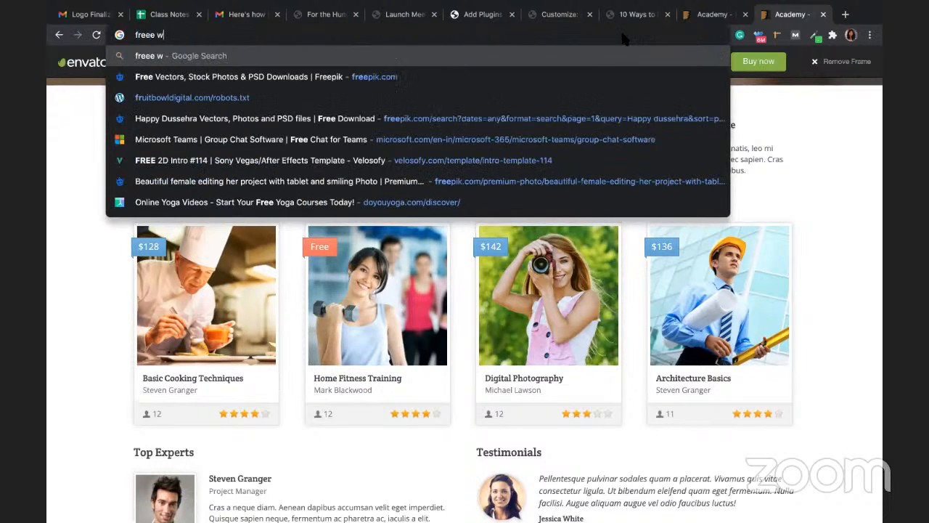
text(ordpress the)
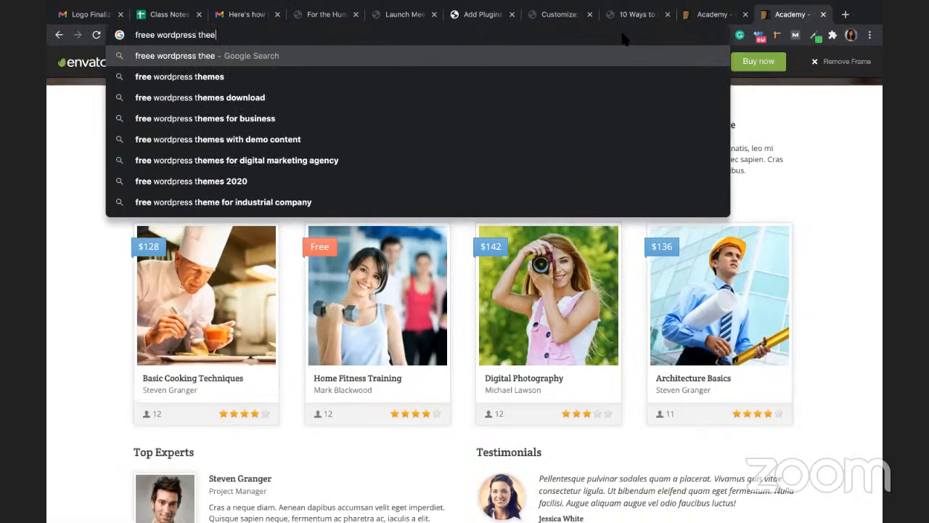
text(mes)
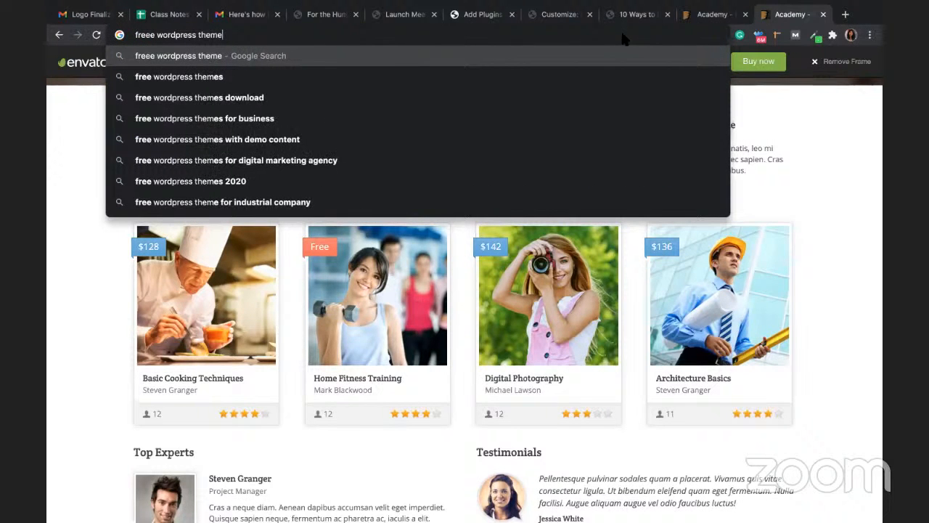
key(Return)
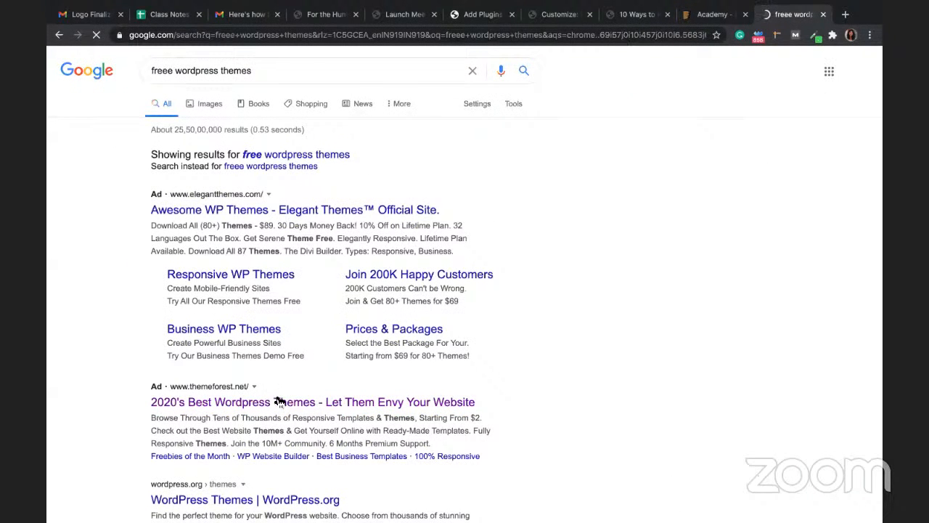
scroll(275, 398, down, 3)
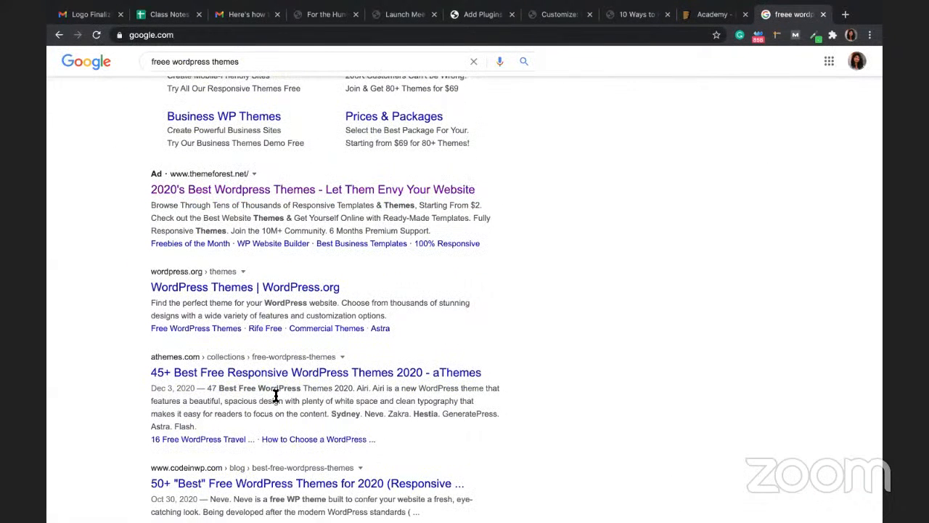
click(247, 372)
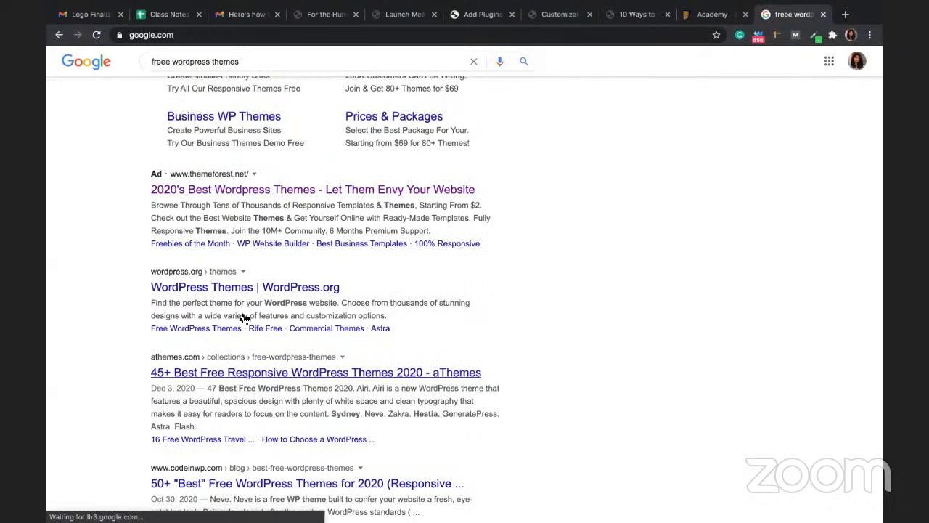
click(259, 373)
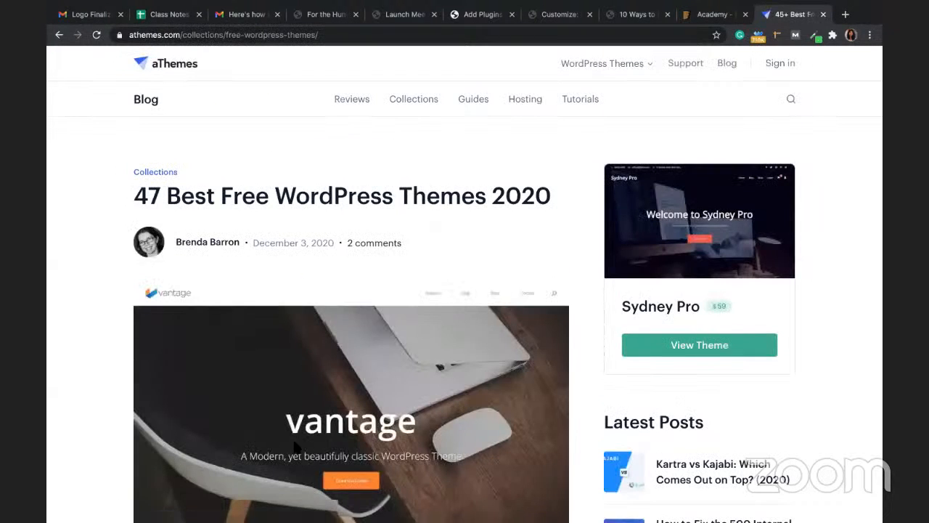
scroll(296, 448, down, 10)
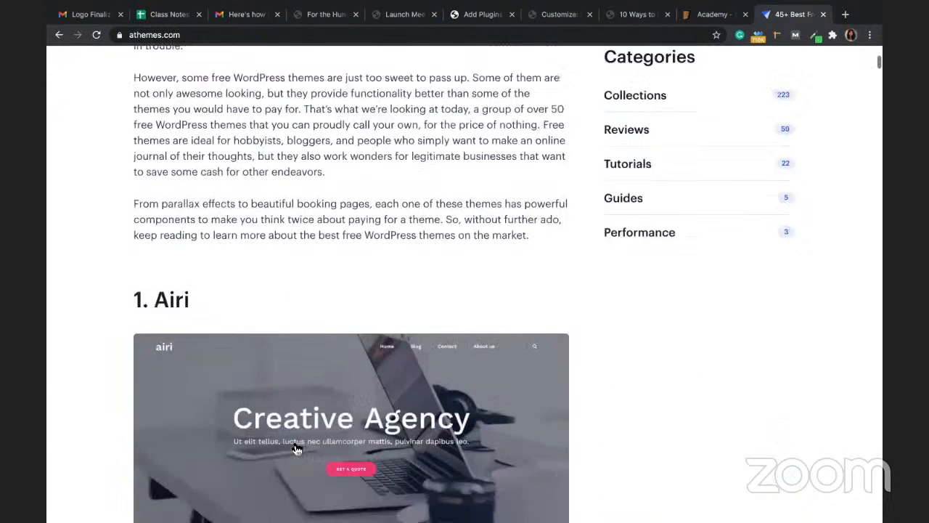
scroll(296, 449, down, 2)
scroll(296, 447, down, 3)
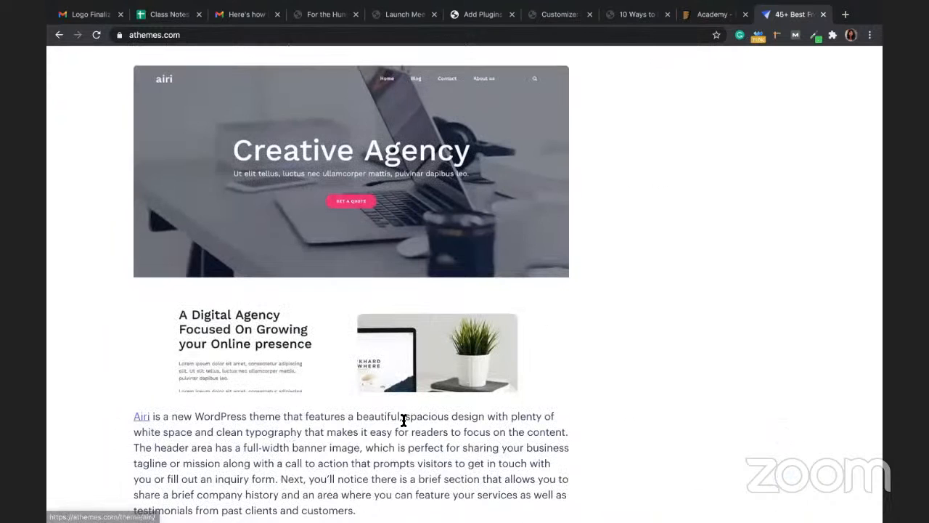
scroll(402, 421, down, 2)
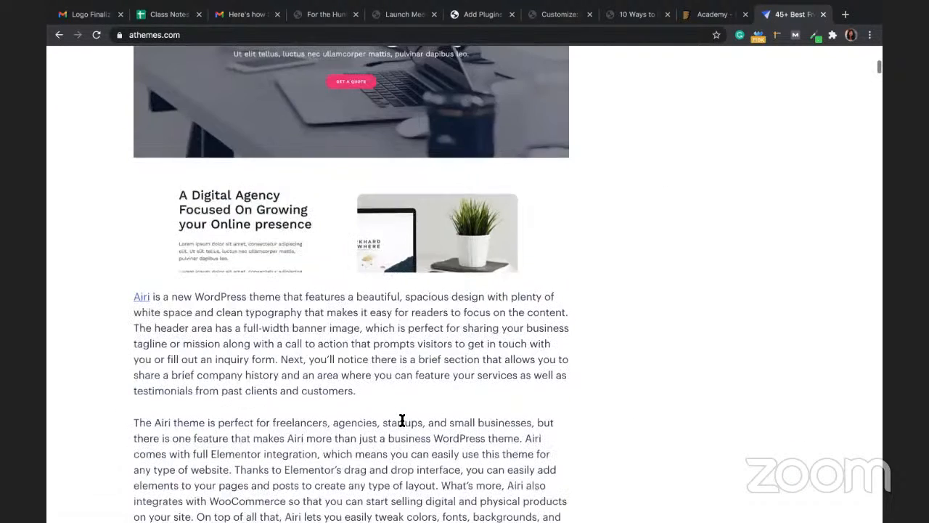
scroll(405, 425, down, 8)
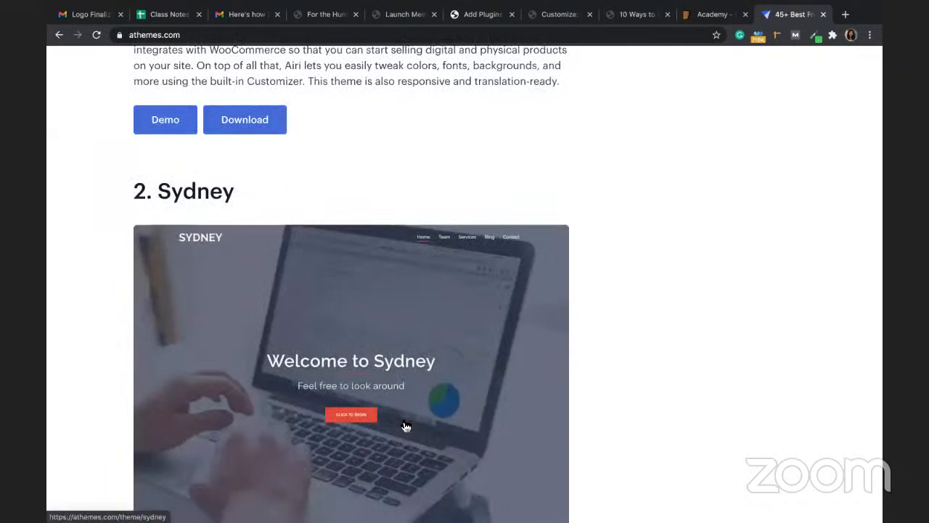
scroll(405, 426, down, 10)
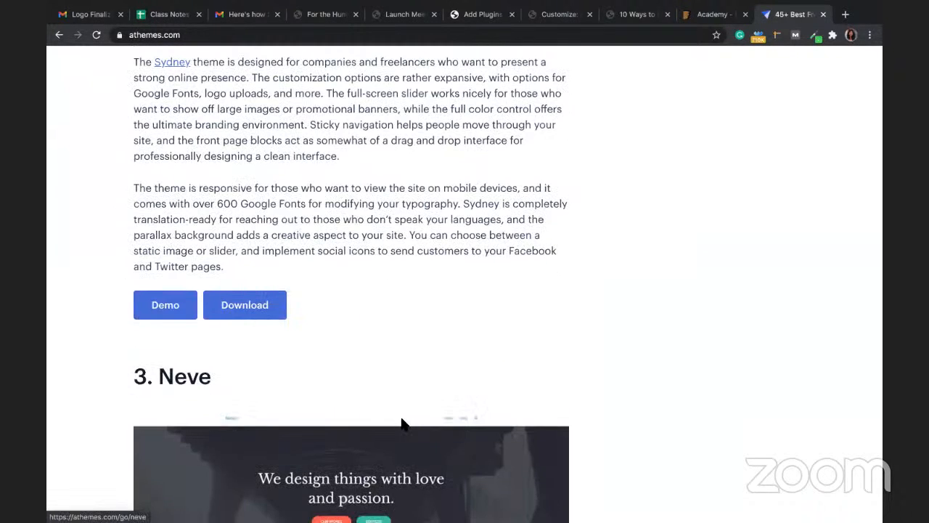
scroll(403, 423, down, 3)
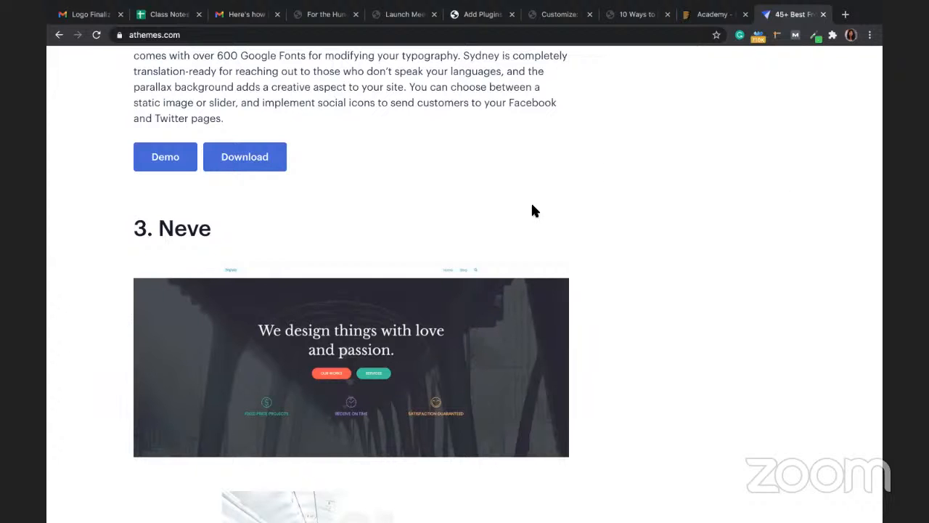
Step: In WordPress admin, go to Appearance > Themes > Add New and show the Upload Theme panel
mouse_move(630, 6)
click(480, 14)
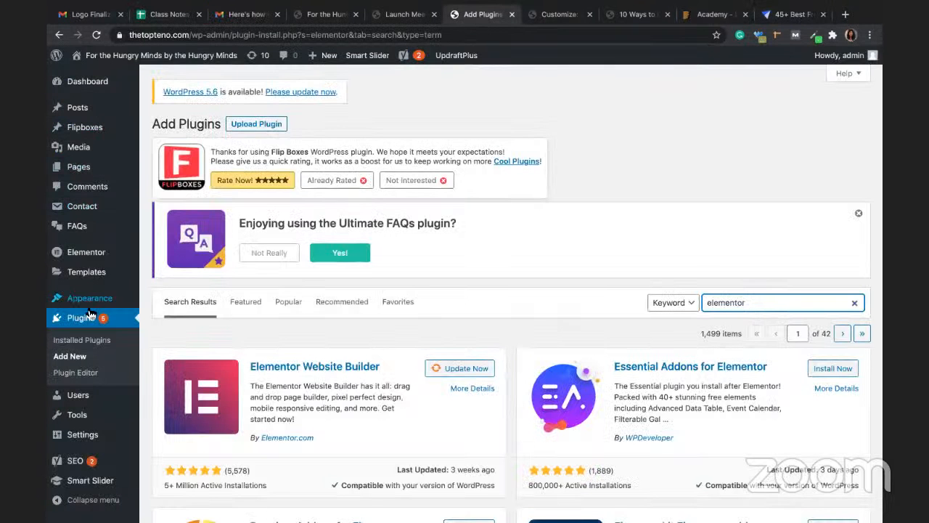
mouse_move(88, 289)
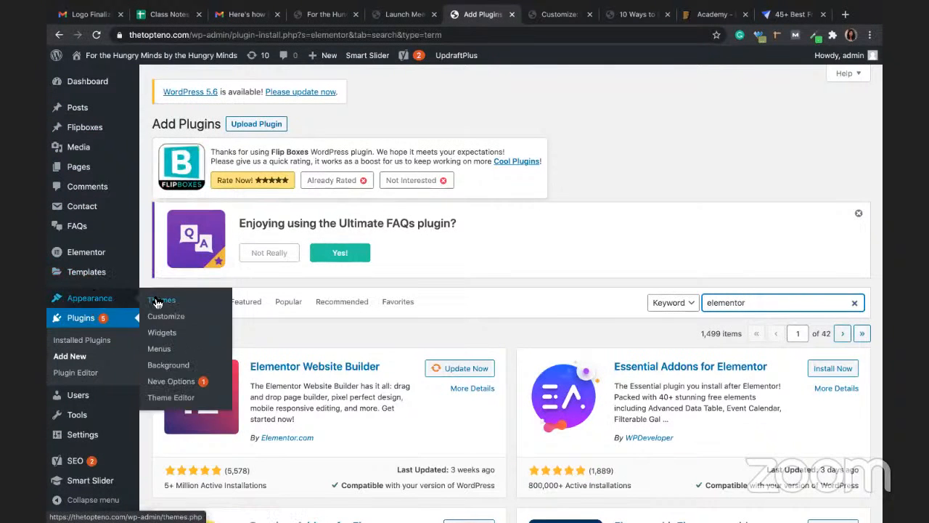
click(158, 304)
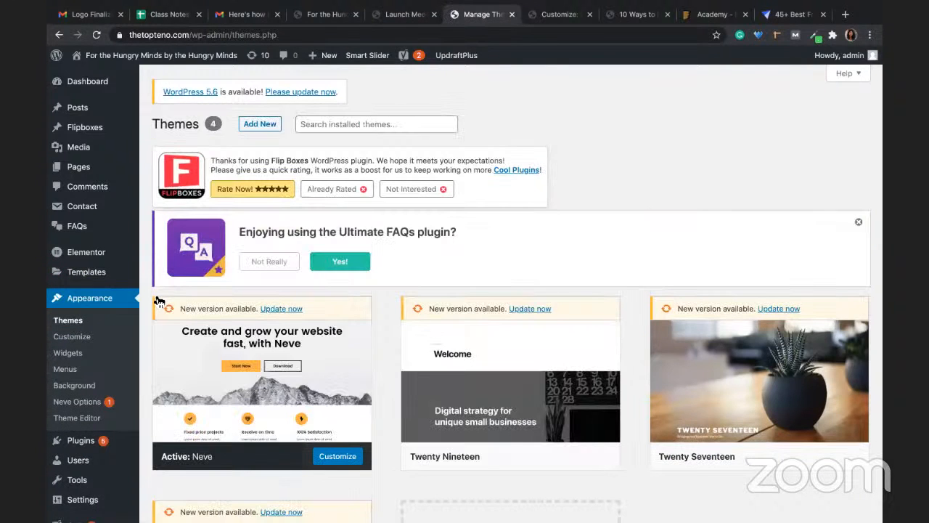
click(259, 126)
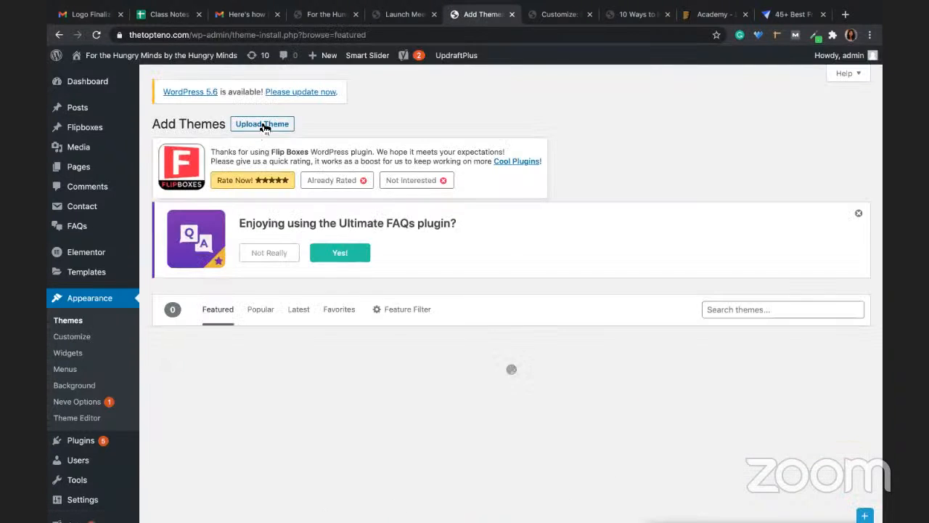
click(264, 127)
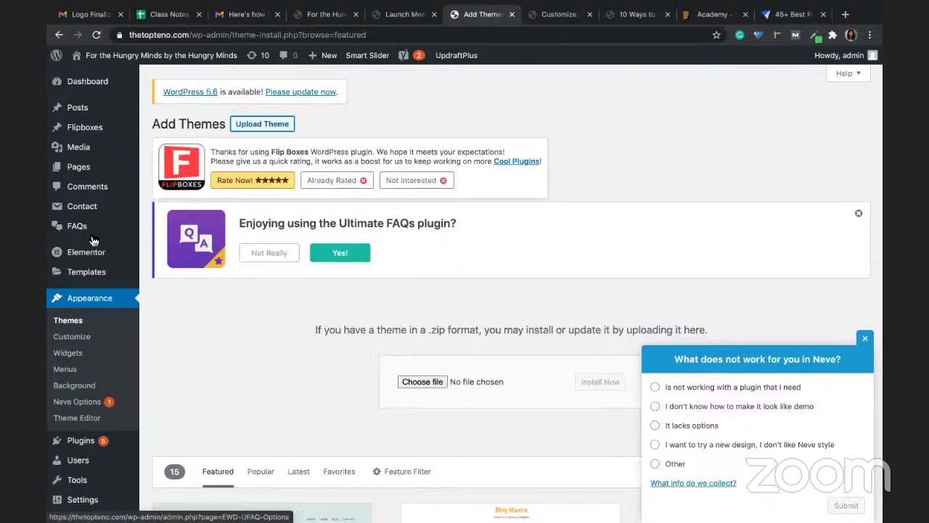
Step: List all pages: About, Blog, Consultation, Contact Us and Home
click(78, 167)
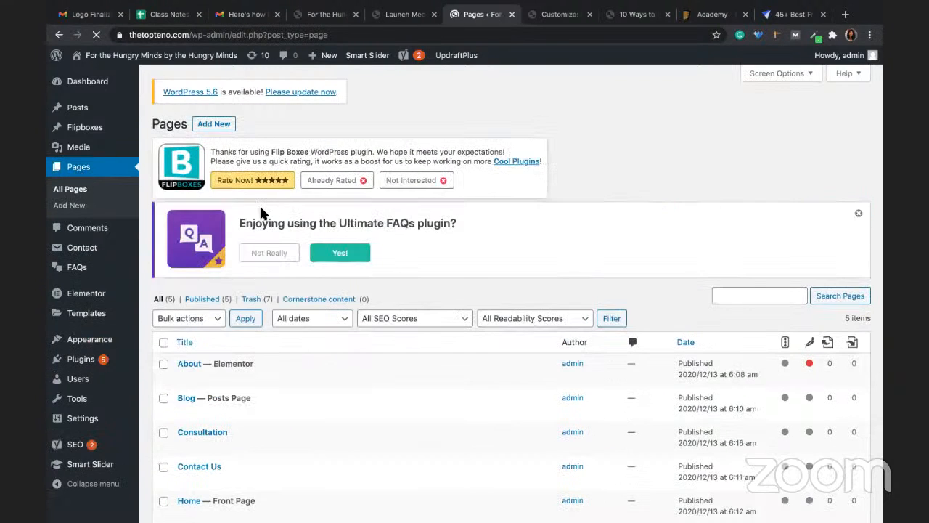
scroll(243, 425, down, 3)
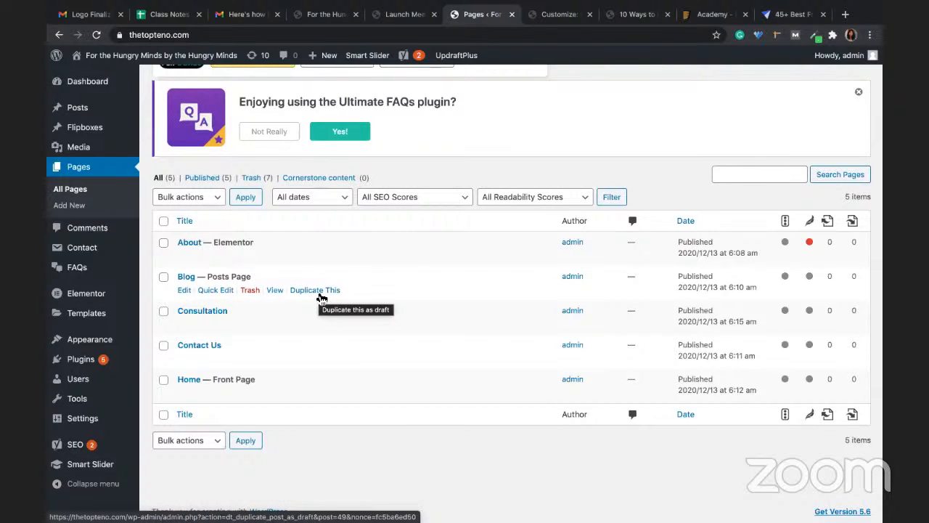
mouse_move(81, 362)
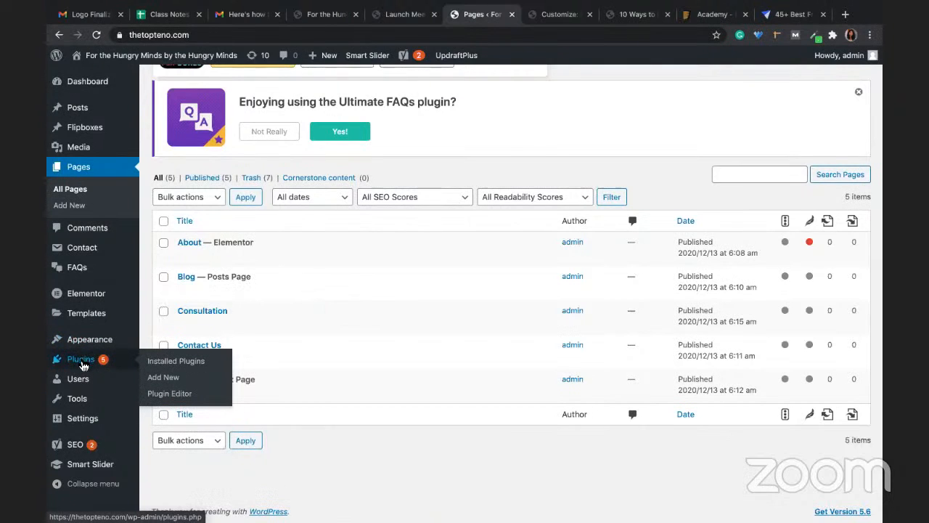
Step: Search Add Plugins for 'duplicate', finding Duplicate Page already active among 2,083 results
click(172, 384)
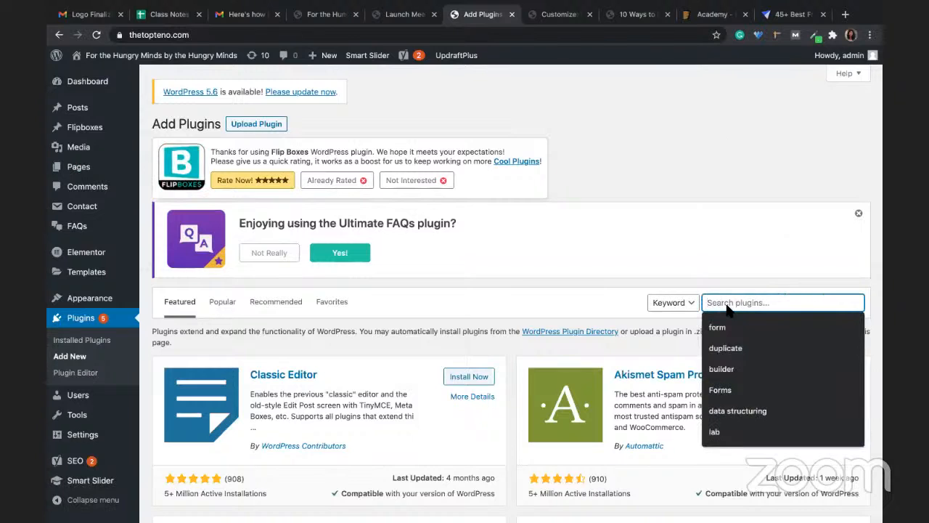
text(dupli)
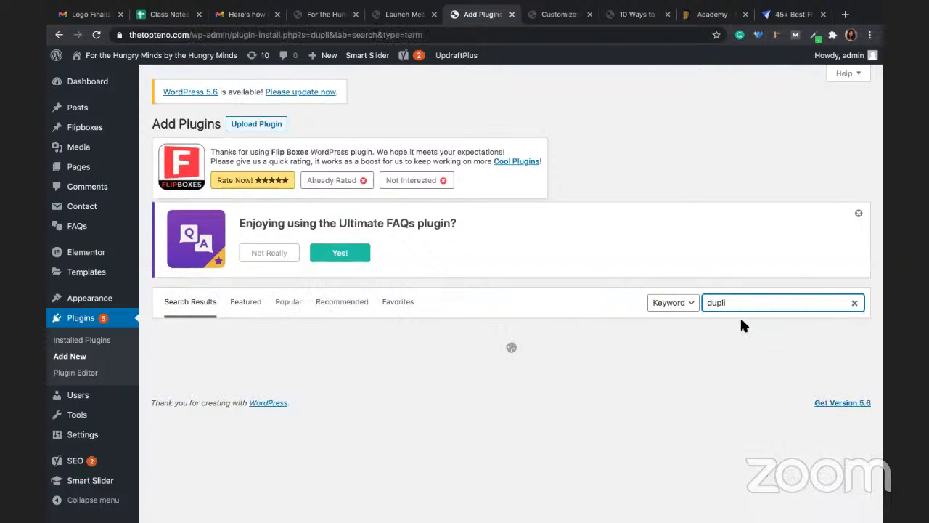
click(741, 306)
text(cate)
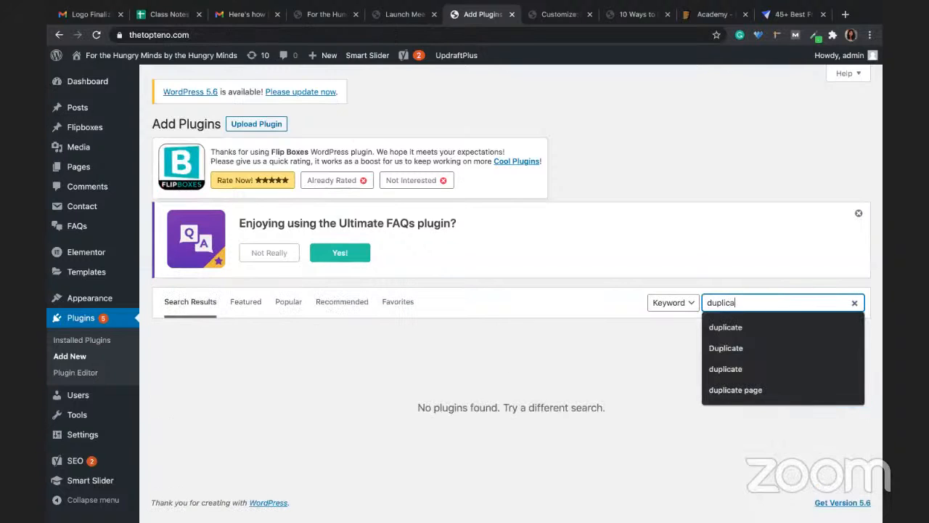
click(752, 307)
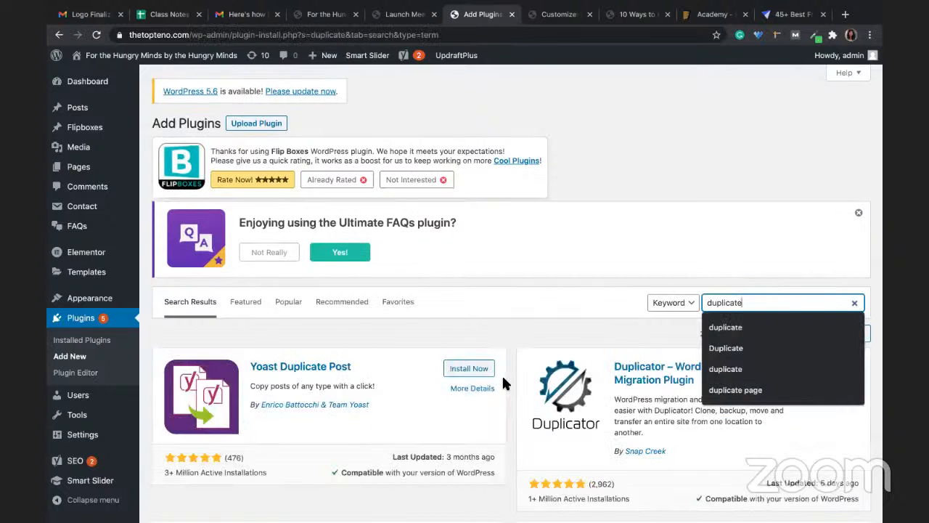
scroll(502, 374, down, 2)
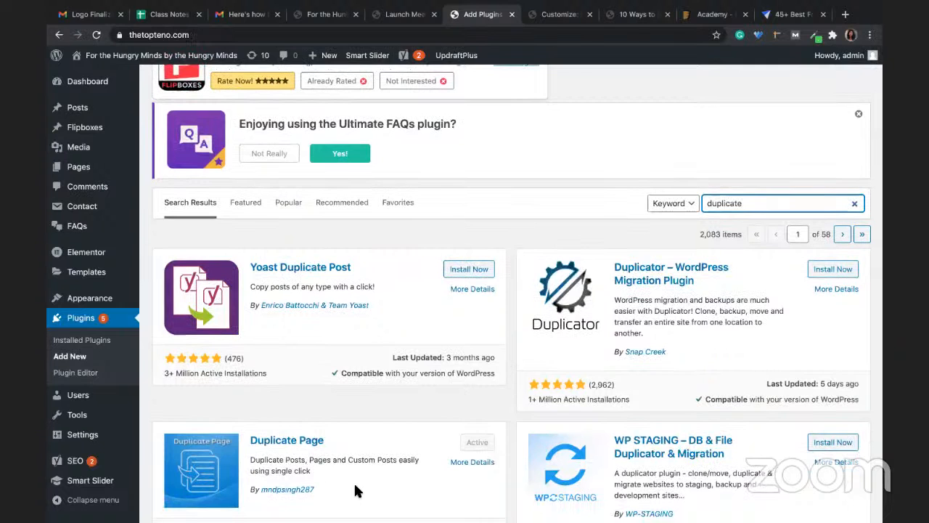
mouse_move(75, 175)
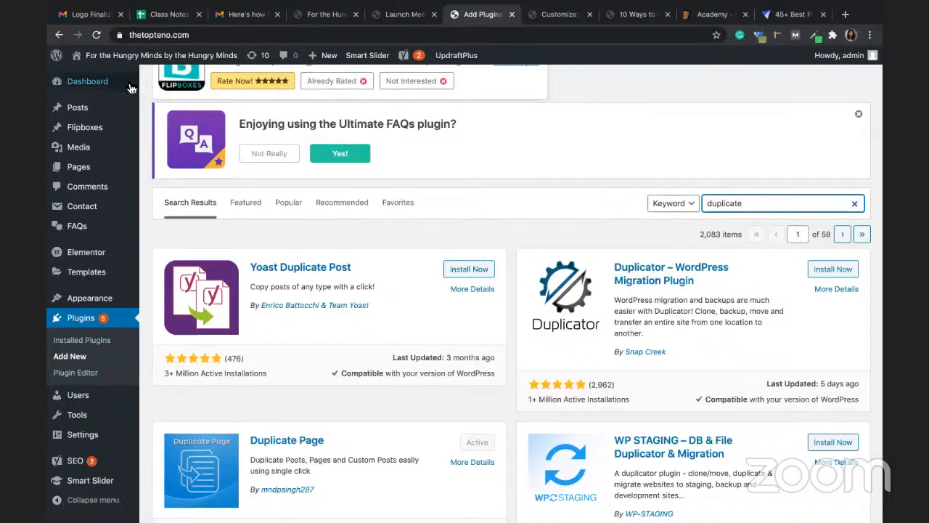
Step: Start a new flipbox set titled 'Demo Dec Flipbox'
click(82, 135)
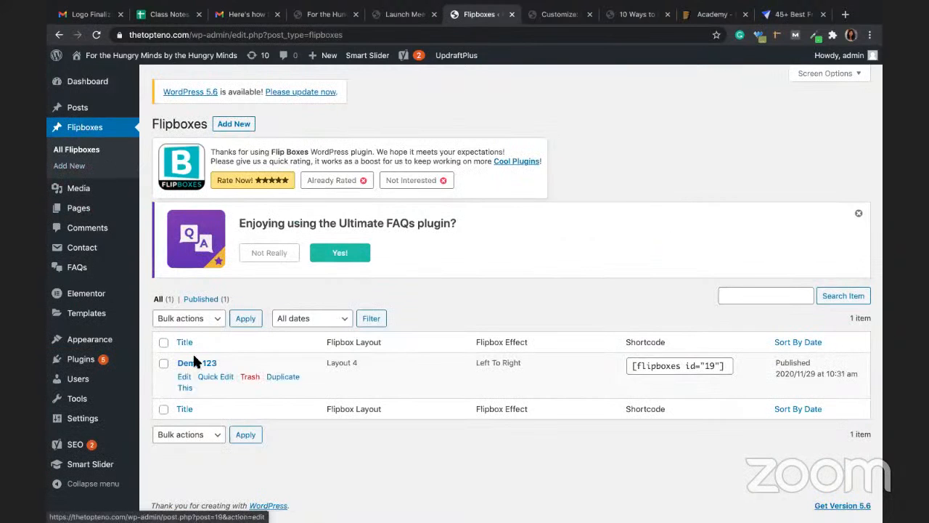
click(244, 127)
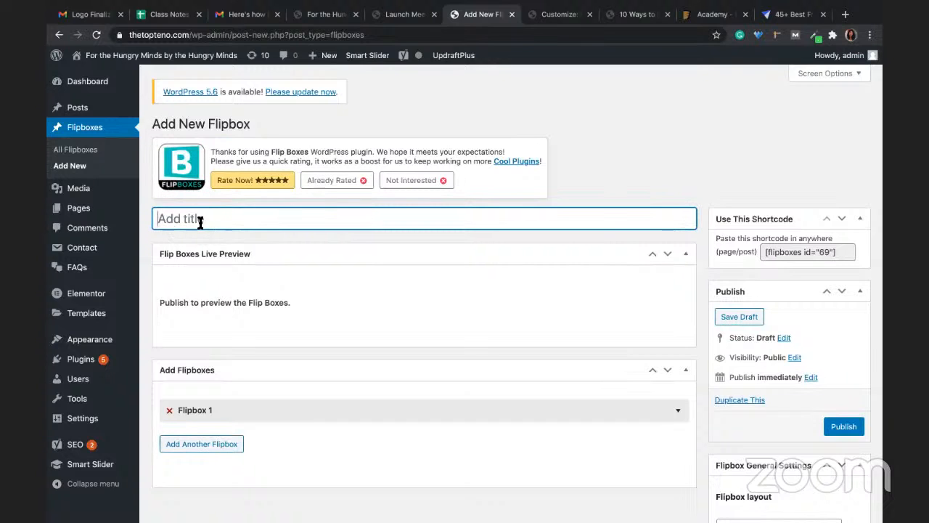
text(Dec)
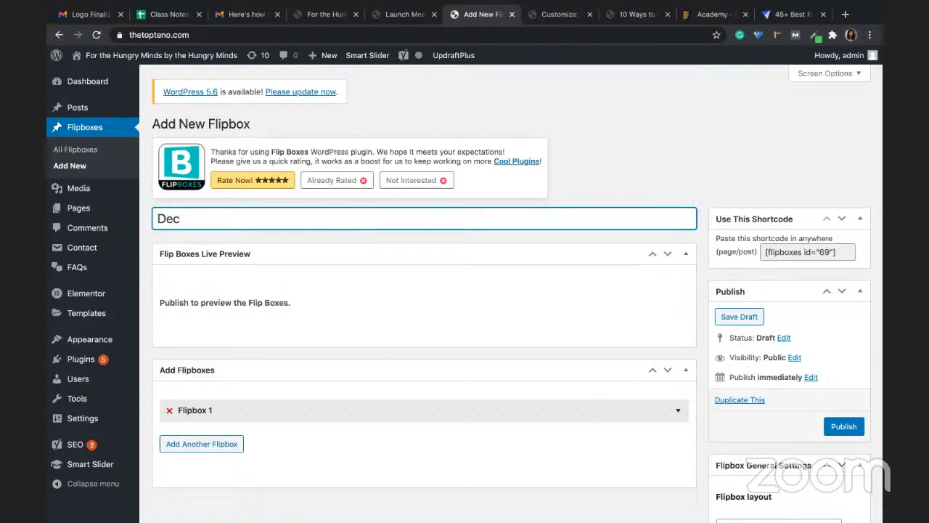
key(BackSpace)
text(mo Dec)
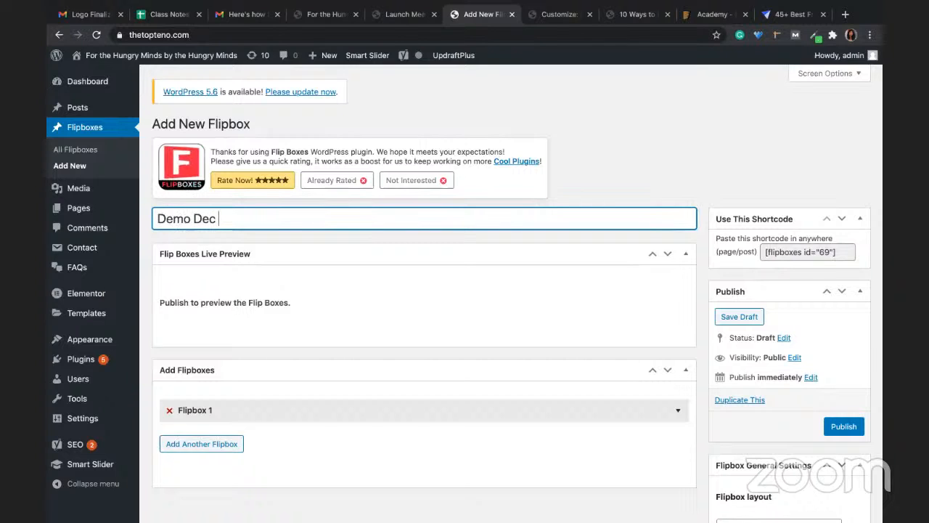
text( Flipbox)
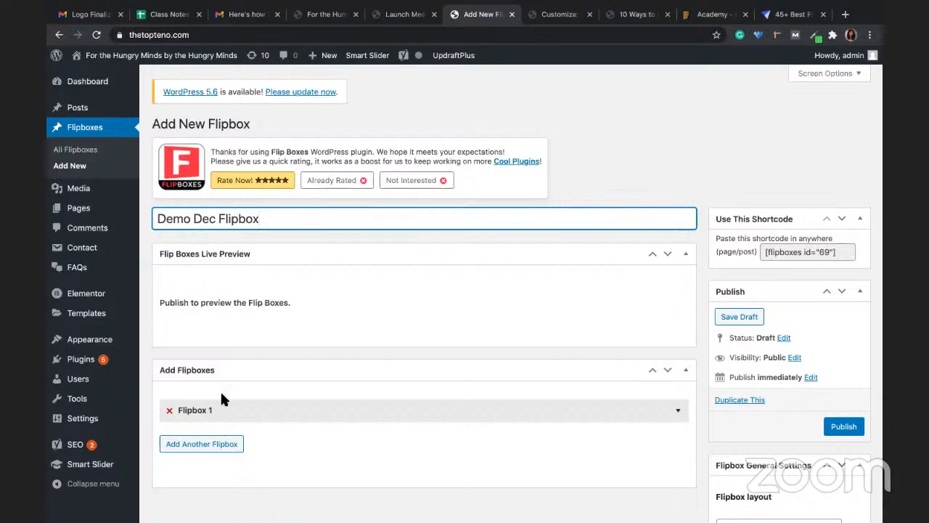
scroll(242, 320, down, 2)
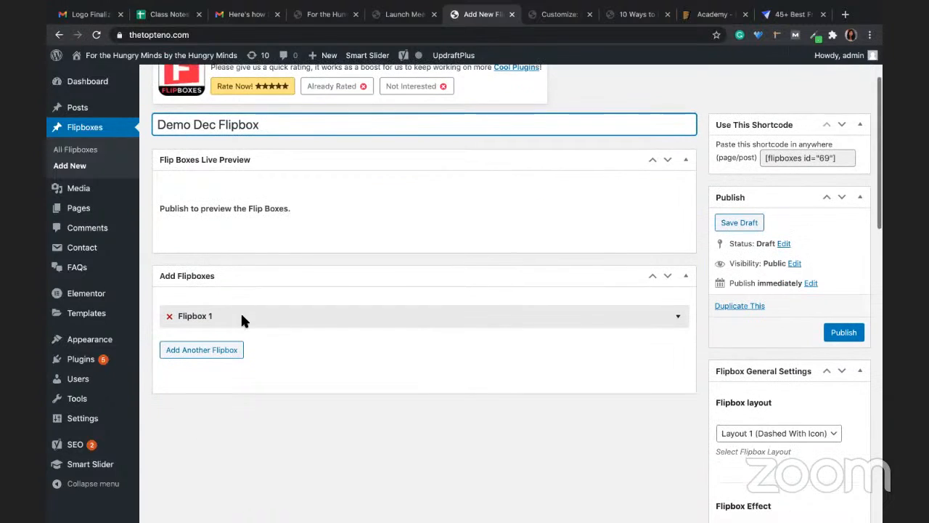
scroll(363, 254, up, 1)
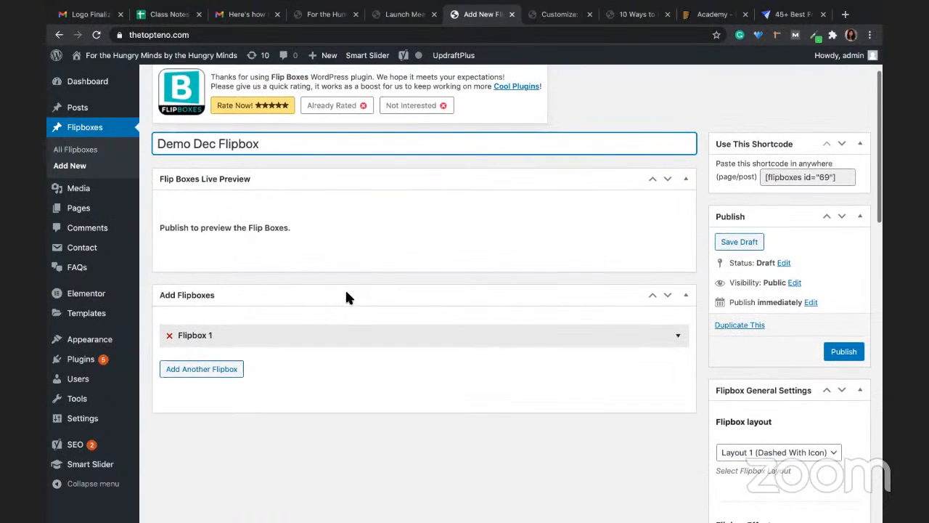
Step: Give Flipbox 1 the title 'Top 10 Life Hacks' with 'Front desc dummy' and 'Back desc dummy' descriptions
click(196, 338)
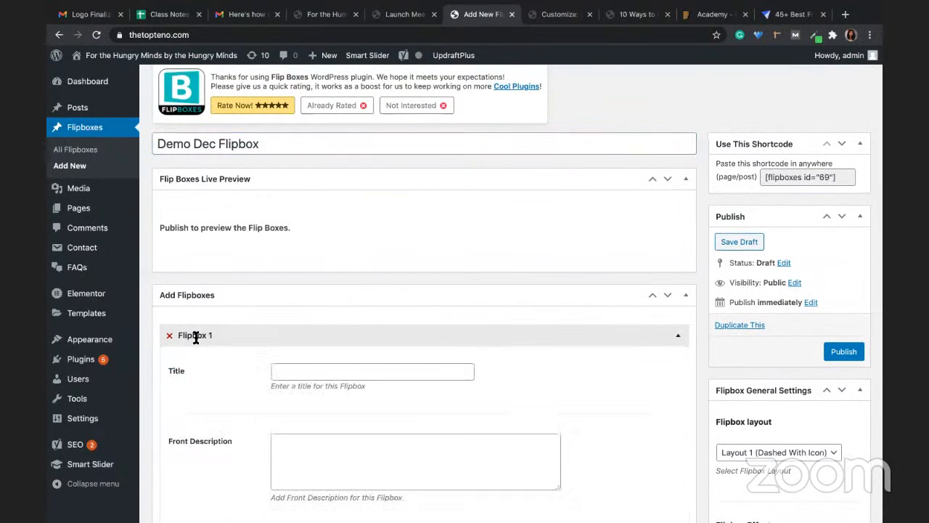
click(305, 374)
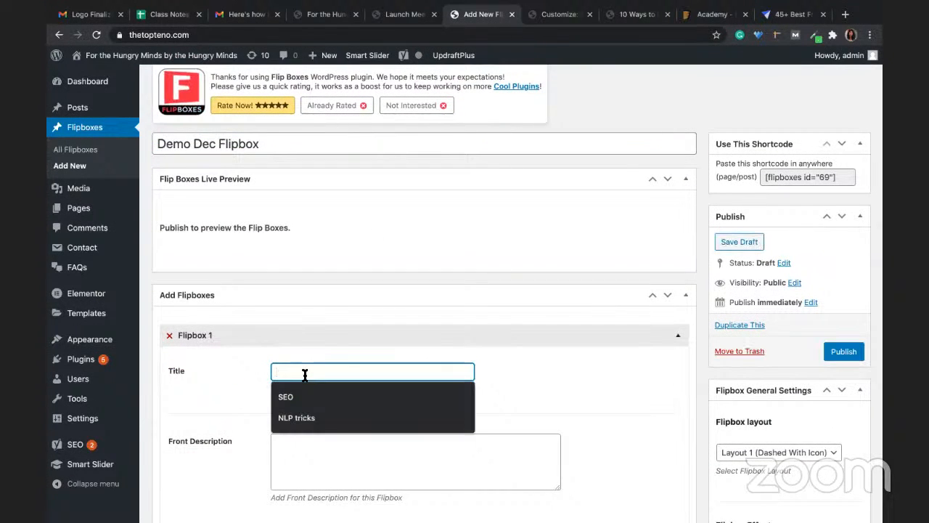
text(T)
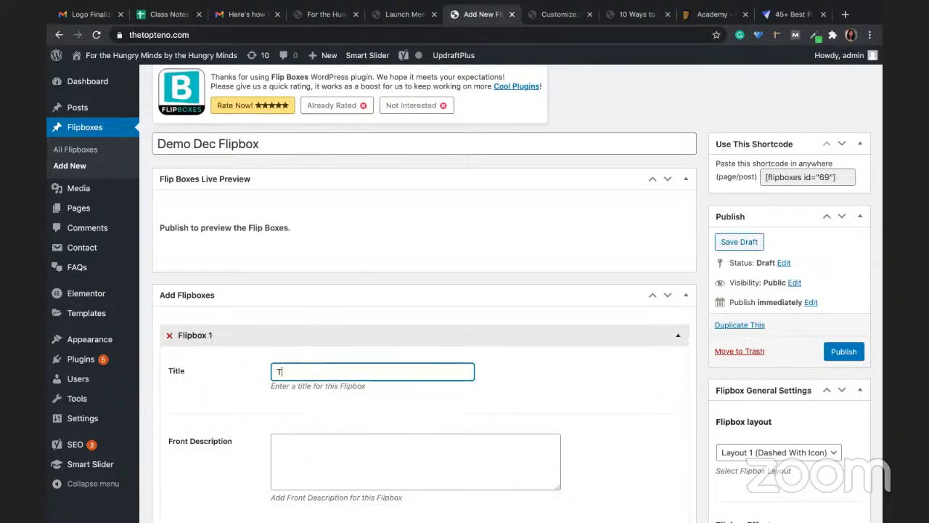
text(op 10)
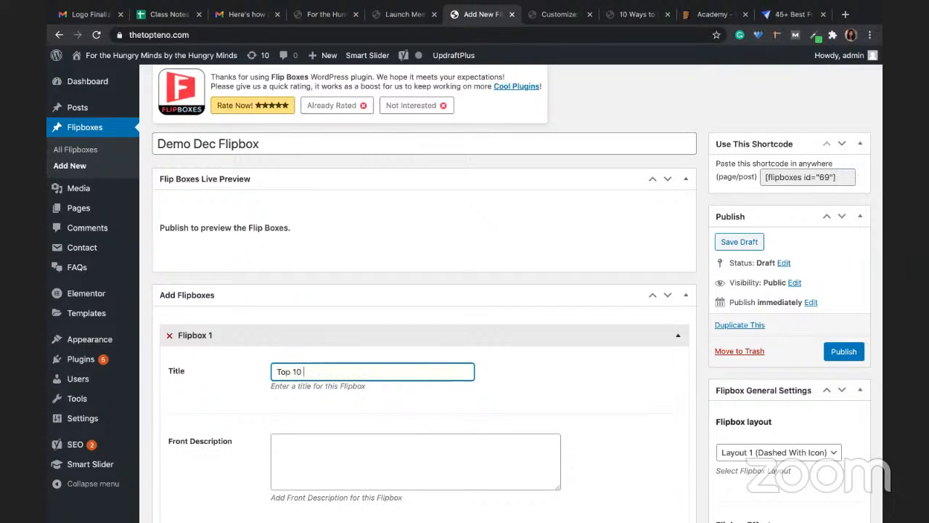
text( Li)
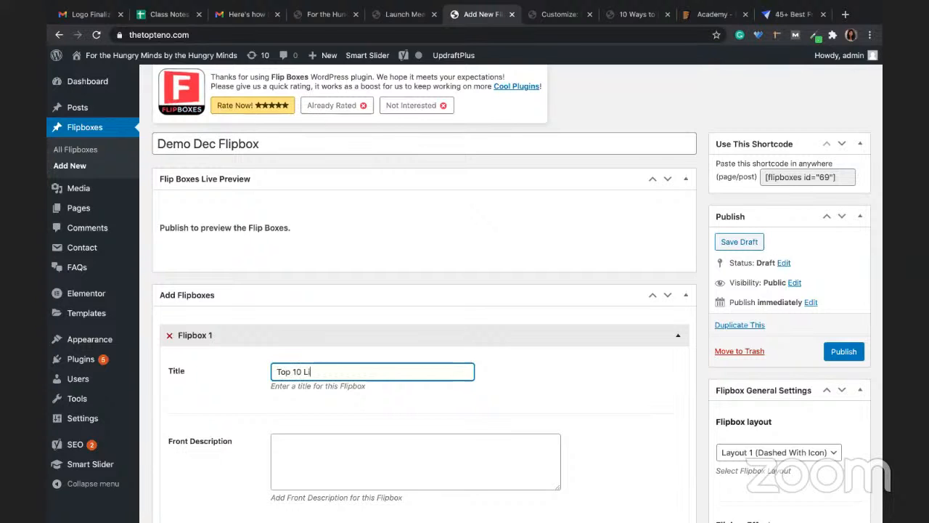
text(fe Hacks)
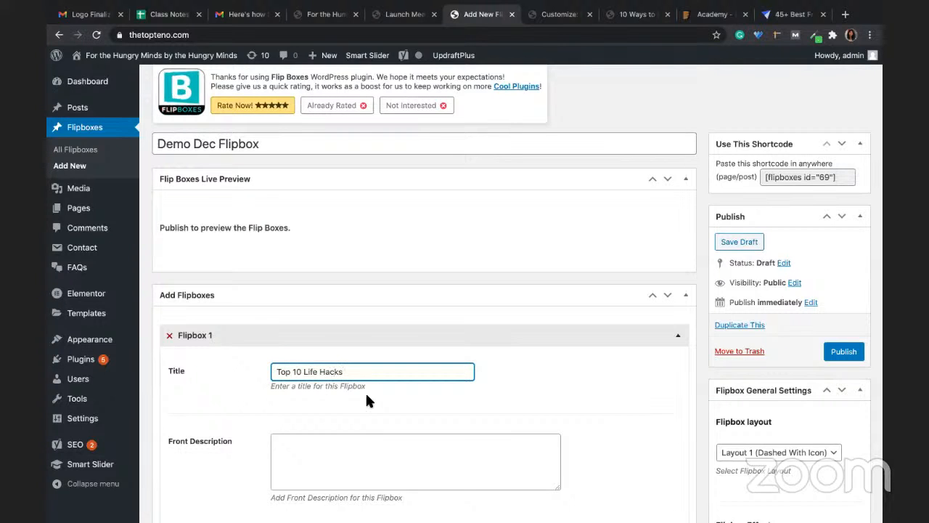
scroll(365, 391, down, 2)
click(350, 381)
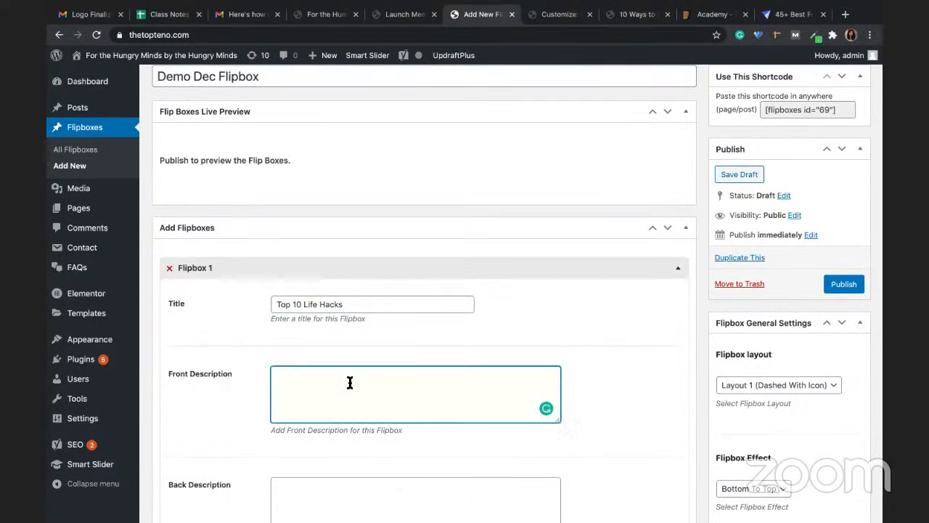
text(Front desc dummy)
click(318, 498)
text(Back d)
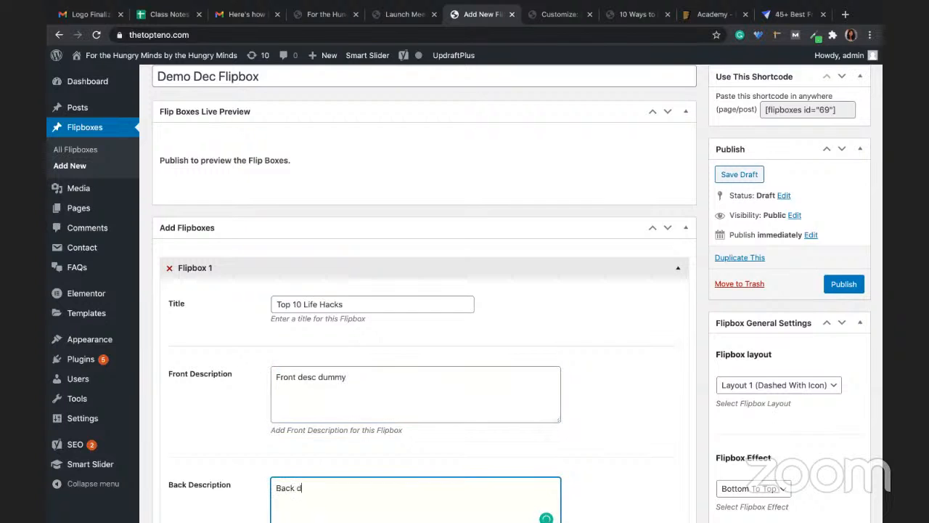
text(esc dummy)
Step: Set Flipbox 1's image to the woman-with-phone photo from the media library
scroll(448, 392, down, 3)
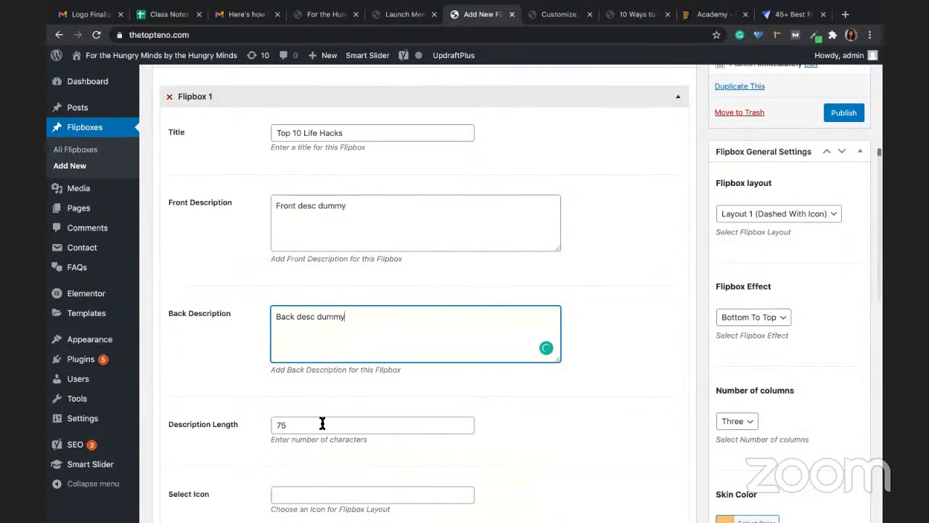
scroll(323, 424, down, 5)
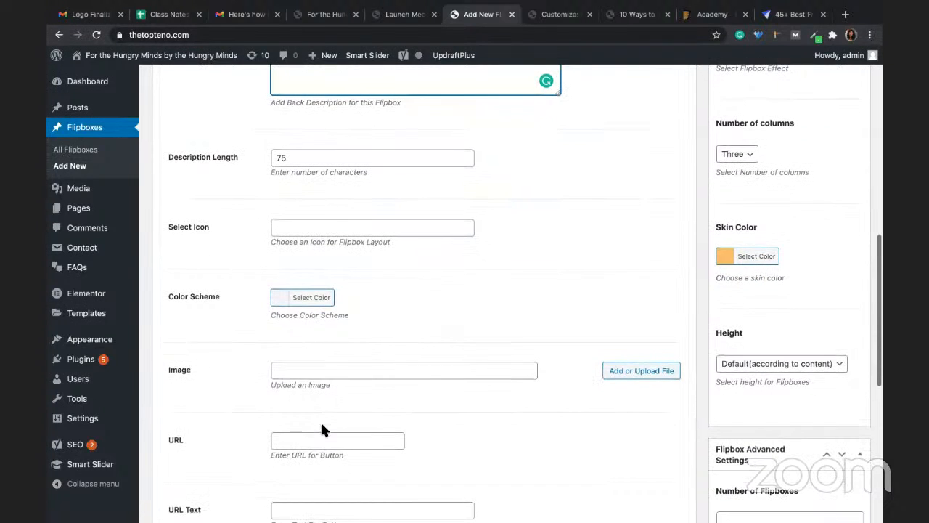
click(626, 371)
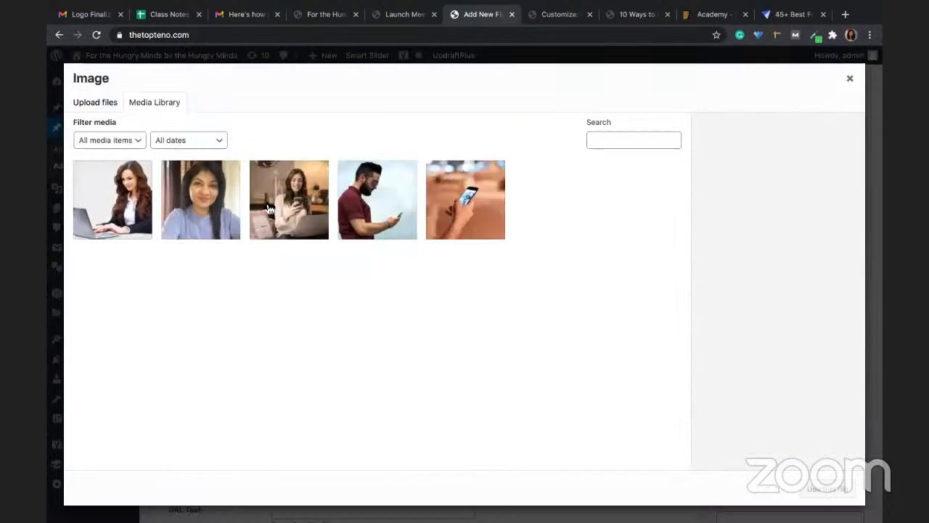
click(268, 209)
click(821, 487)
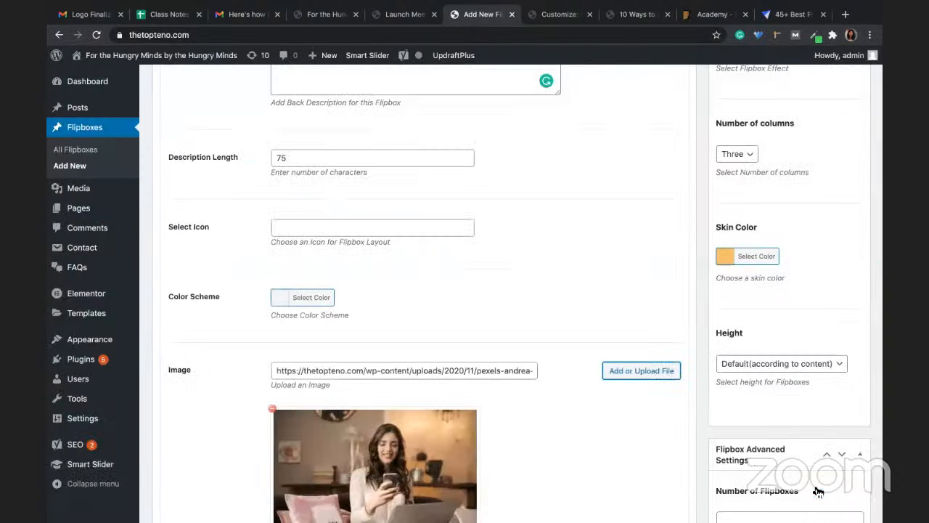
scroll(524, 385, down, 4)
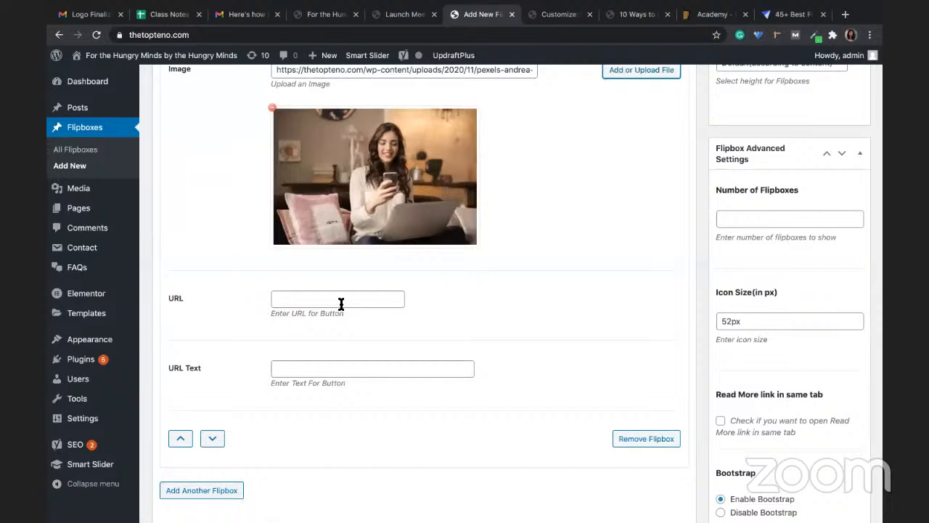
scroll(425, 371, down, 2)
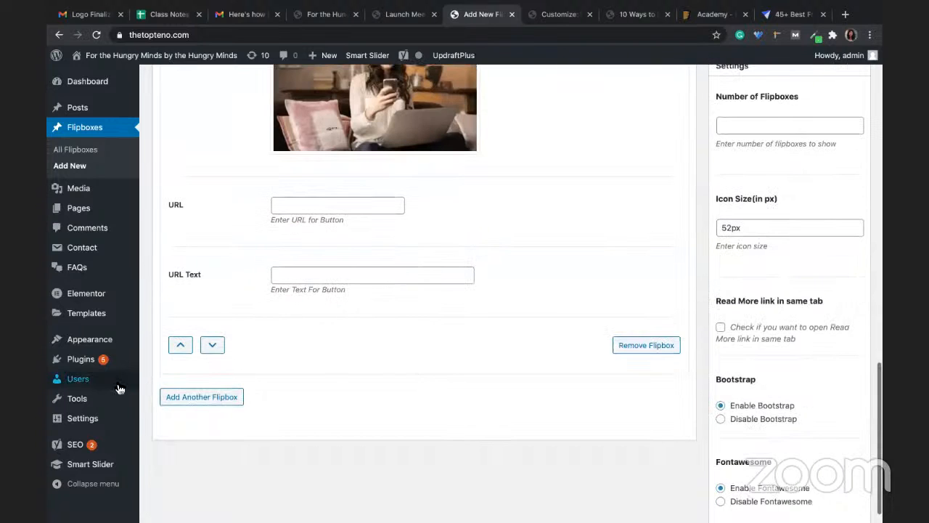
Step: Add Flipbox 2 titled 'Top 10 Smart Phone Hacks' with 'Front Dummy Text' and 'Back Dummy Te' descriptions
click(240, 396)
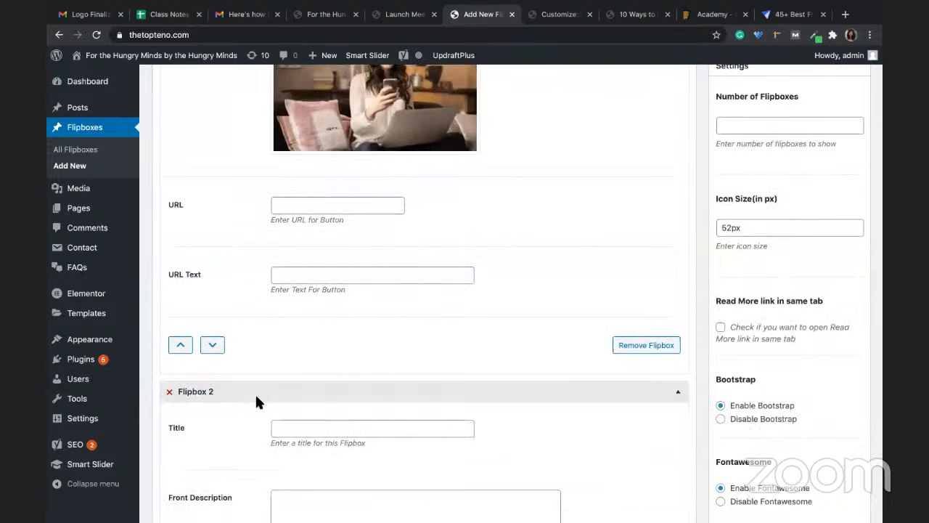
click(316, 434)
text(Top)
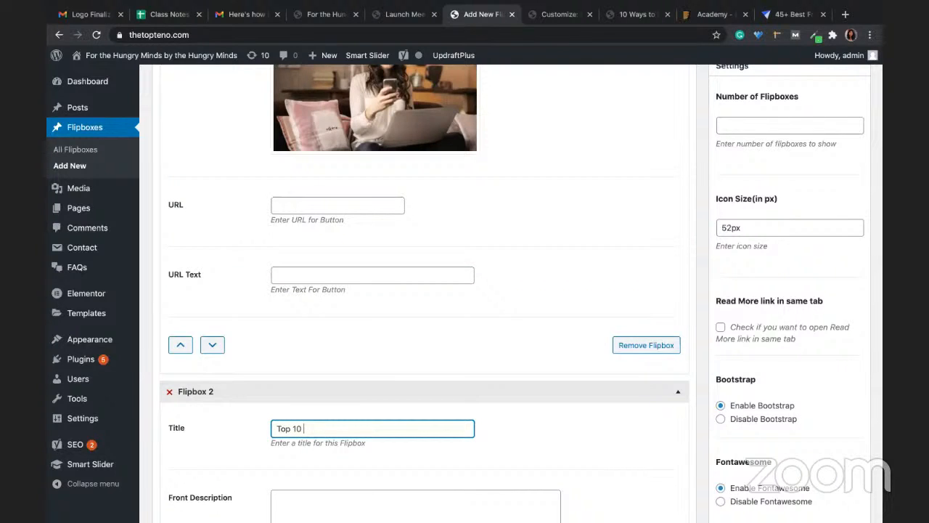
text(10 Smart Phone Hacks)
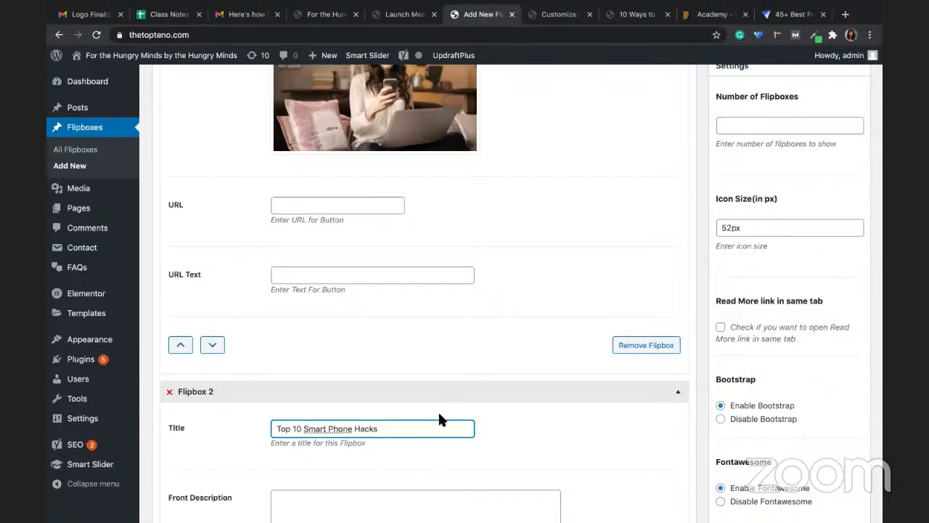
scroll(439, 411, down, 3)
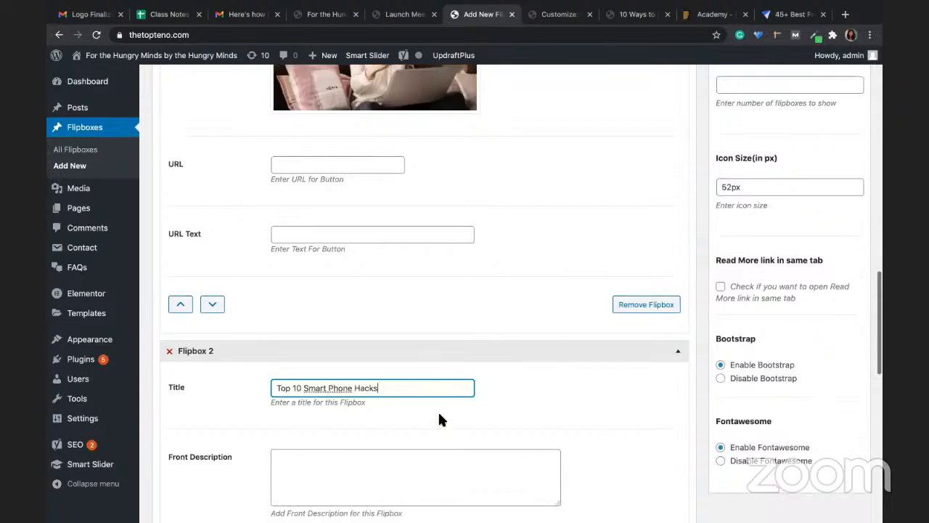
key(Tab)
text(Fr)
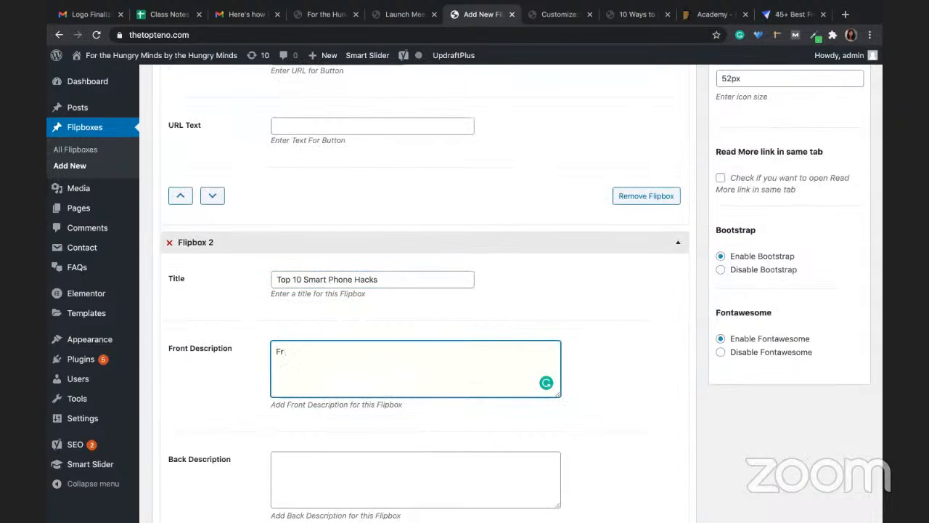
text(ont Dummy Text)
click(330, 456)
text(Back)
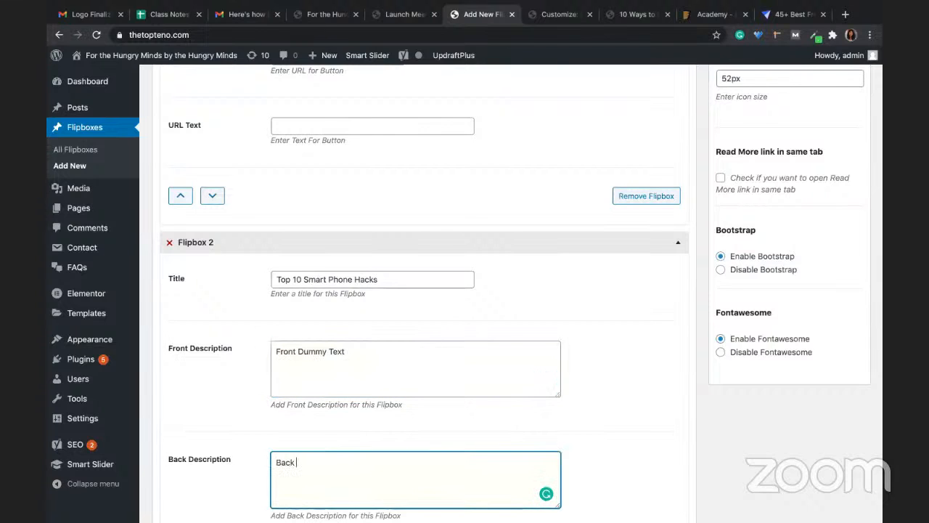
text( Dummy Text)
Step: Give Flipbox 2 the man-with-phone image and add a third flipbox
scroll(339, 455, down, 5)
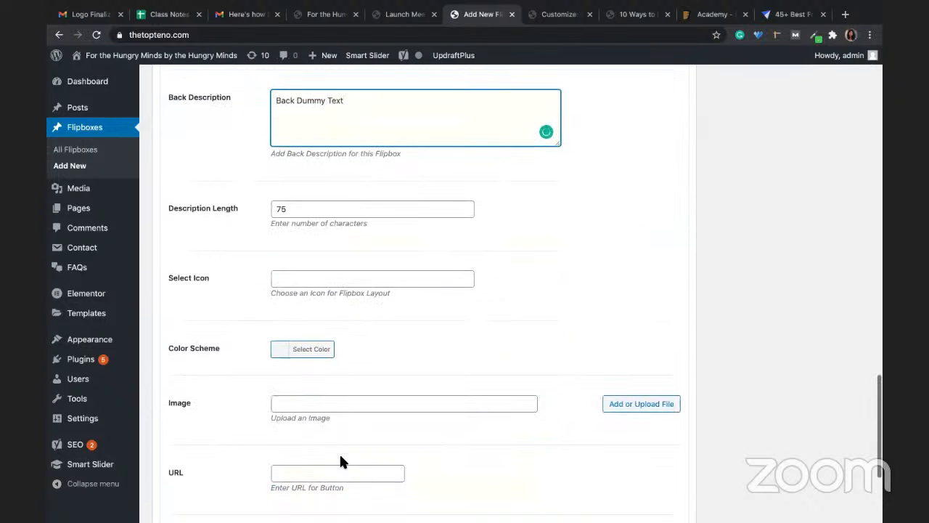
click(617, 403)
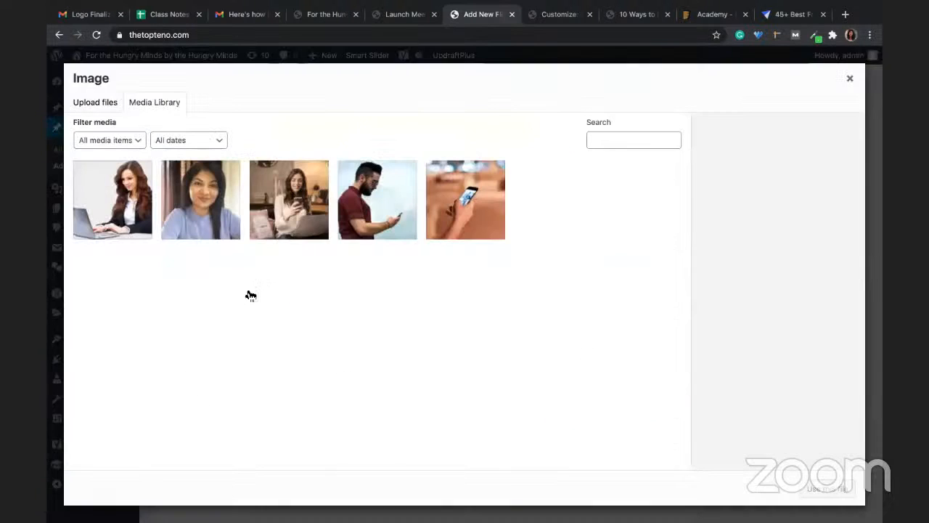
click(398, 221)
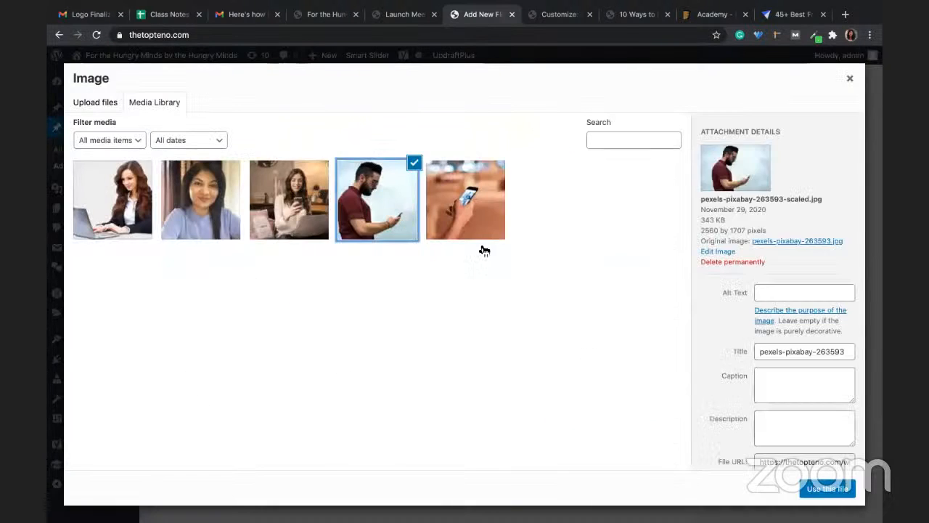
click(835, 488)
scroll(564, 377, down, 5)
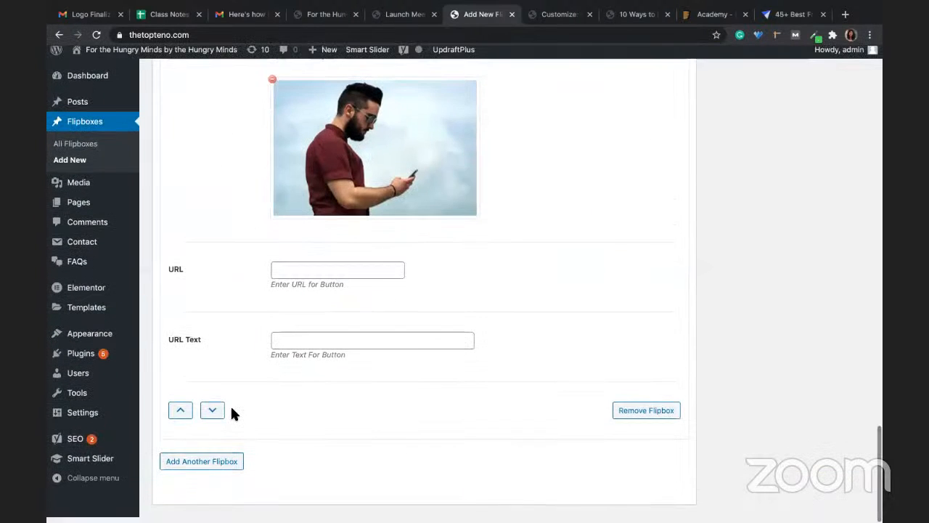
click(209, 466)
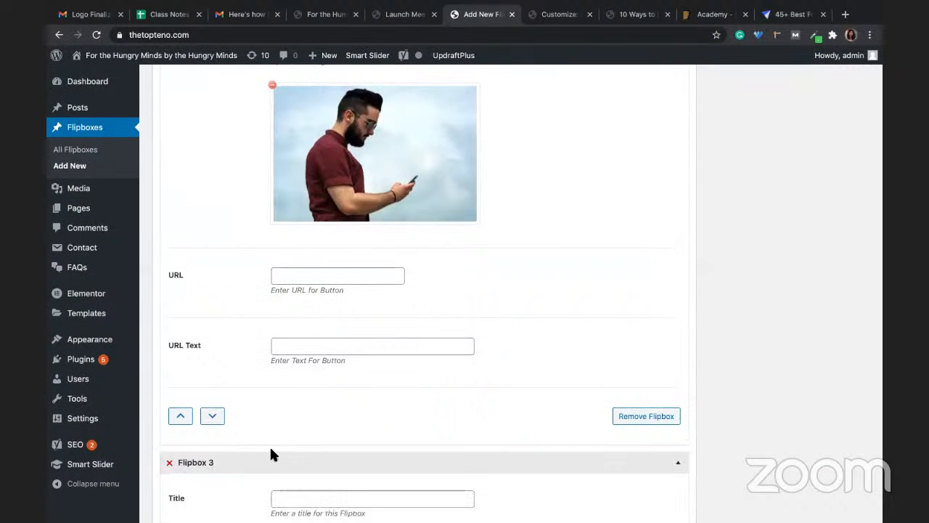
scroll(275, 460, down, 2)
Step: Title Flipbox 3 'Top 10 Psychology hack' and give it short front and back descriptions
click(306, 362)
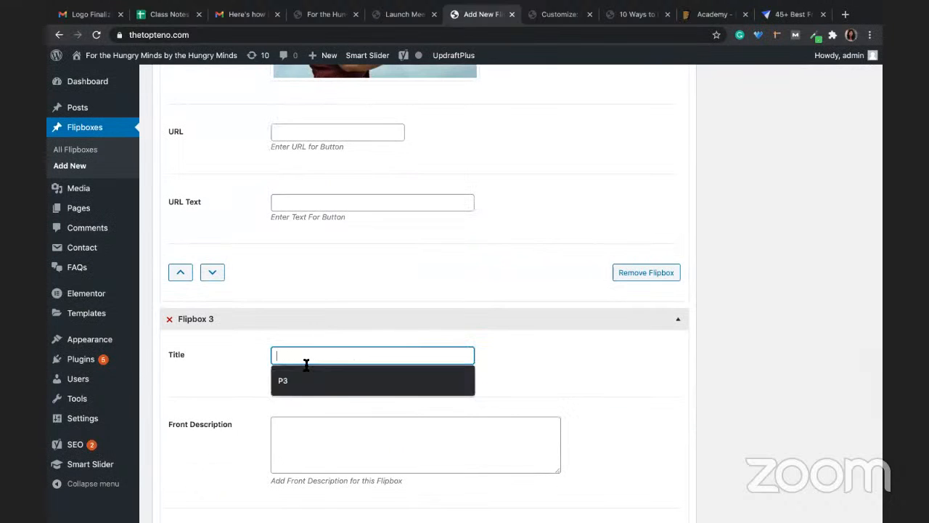
text(Top)
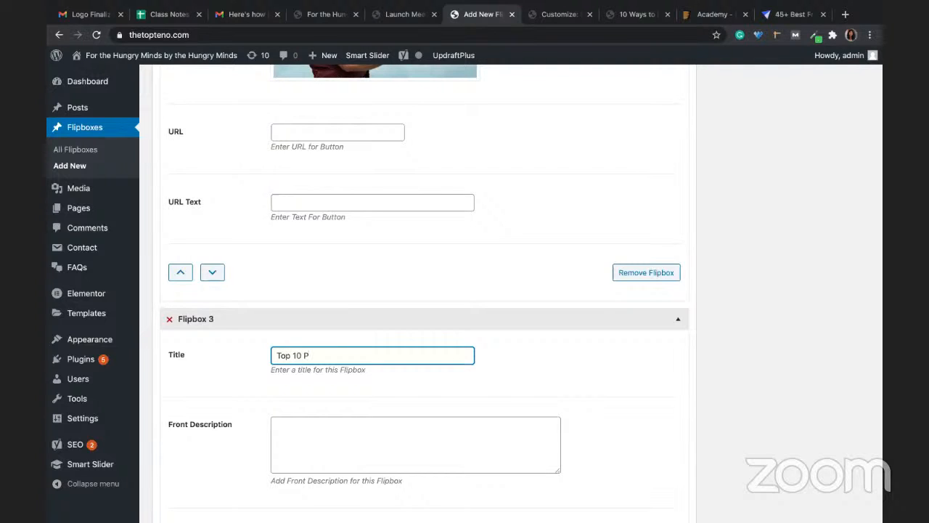
text(10 Psychology hacks)
click(315, 424)
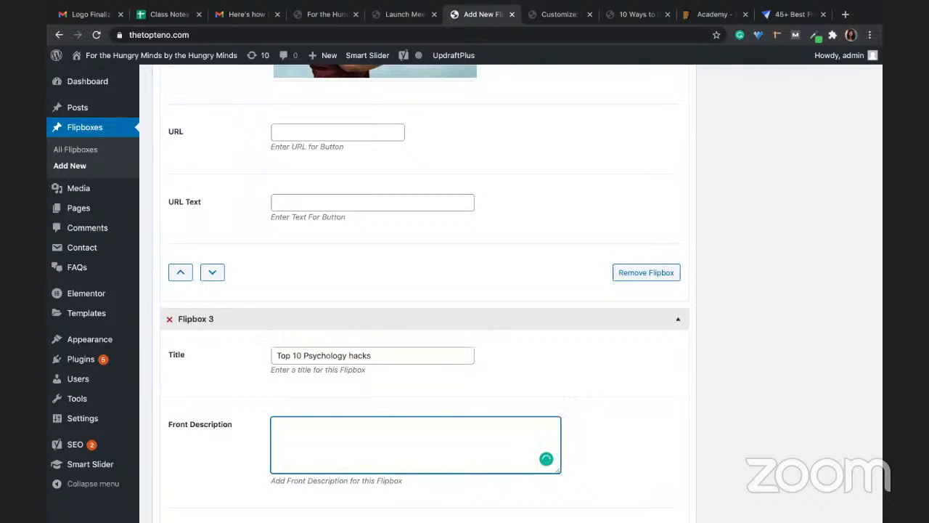
text(Front Dec)
scroll(521, 293, down, 5)
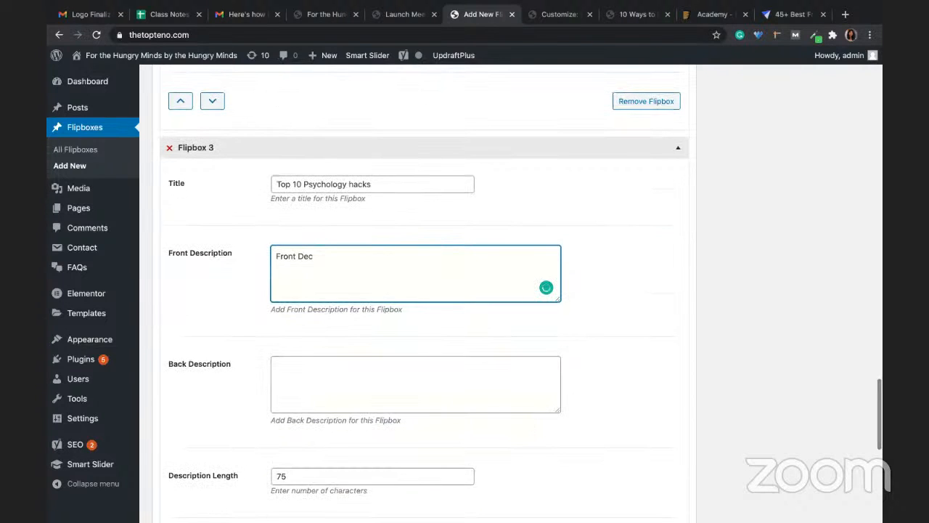
key(BackSpace)
text(s)
click(320, 379)
text(Back)
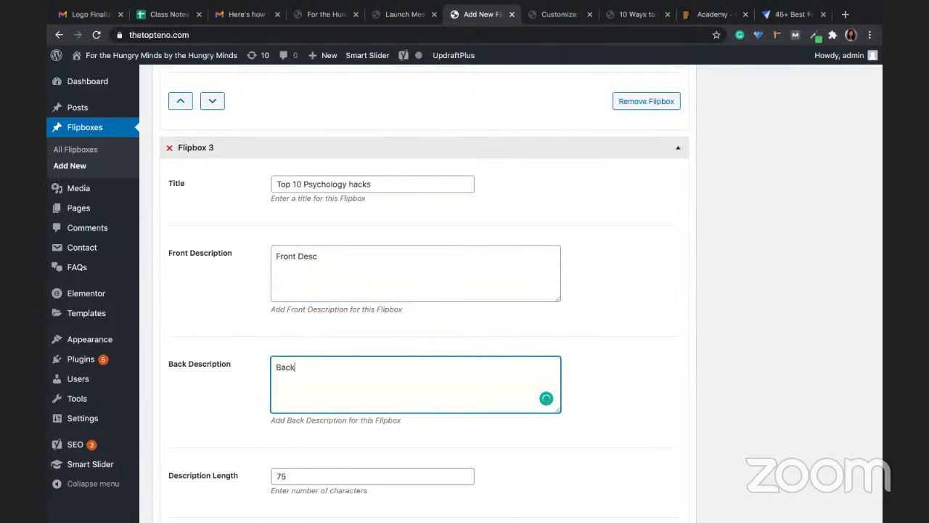
text( Desc)
Step: Set Flipbox 3's image to the phone-in-hand photo from the media library
scroll(363, 423, down, 3)
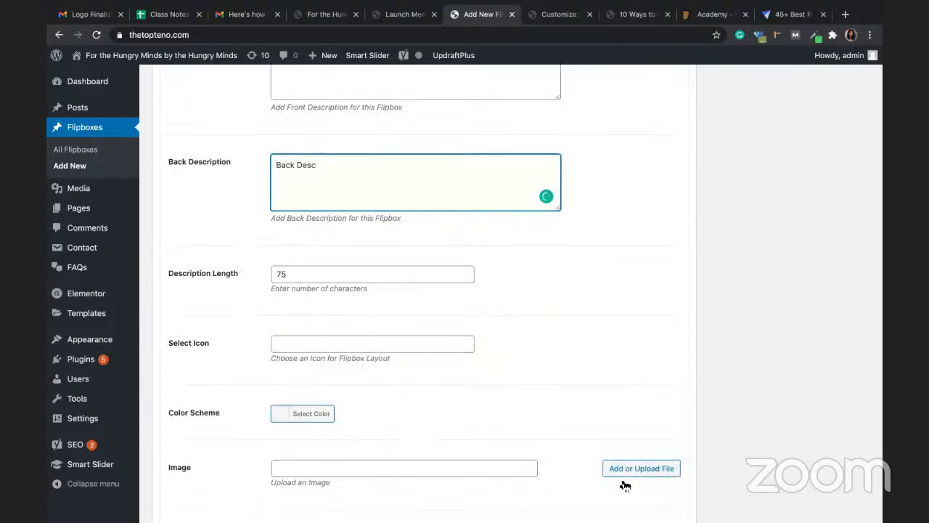
click(623, 470)
click(465, 218)
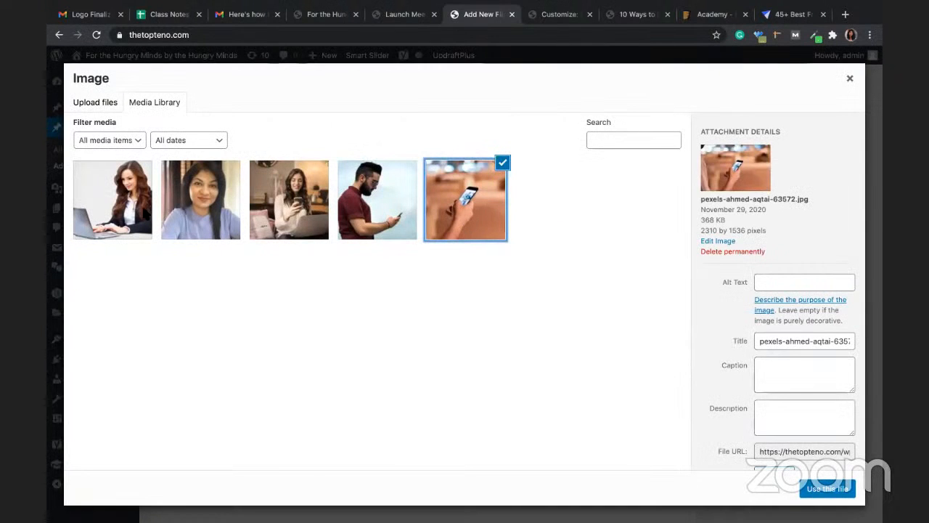
click(803, 492)
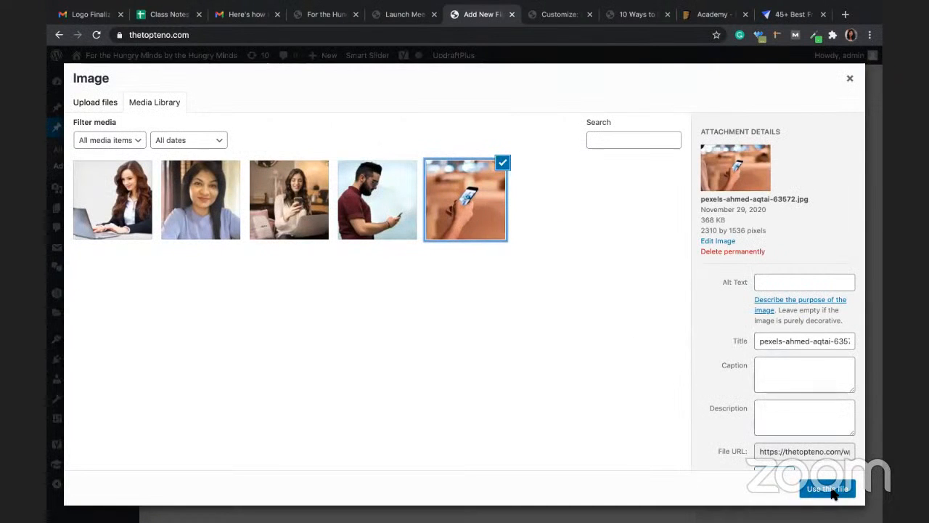
scroll(514, 397, down, 2)
scroll(514, 397, down, 5)
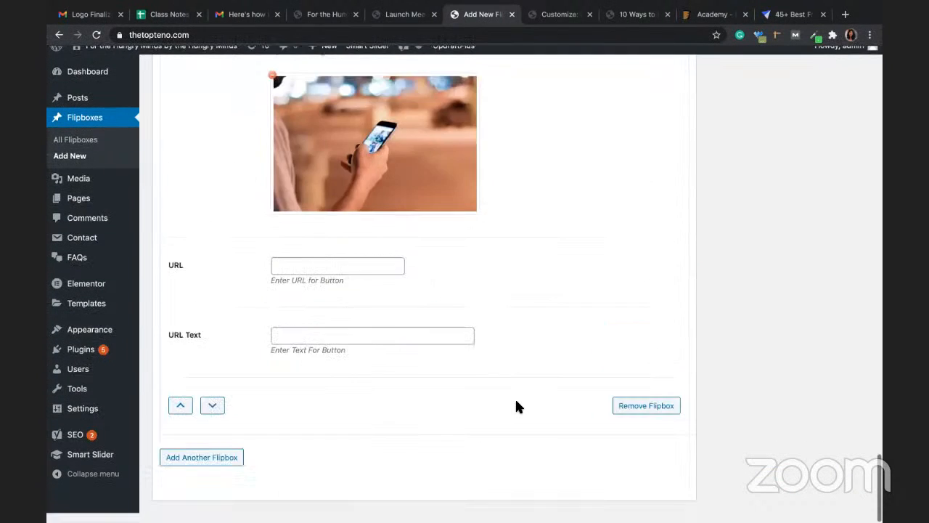
scroll(515, 397, up, 20)
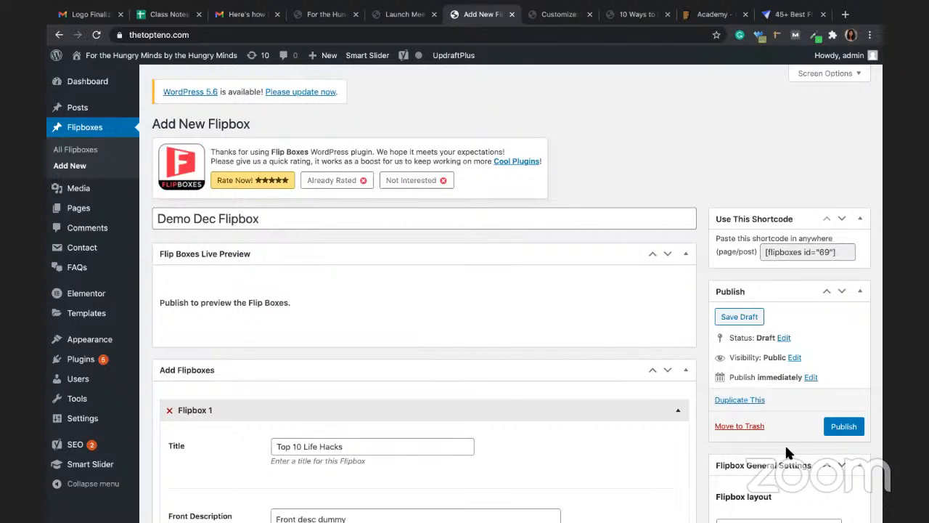
Step: Publish the Demo Dec Flipbox and review shortcode [flipboxes id=69] and its three-box preview
click(841, 432)
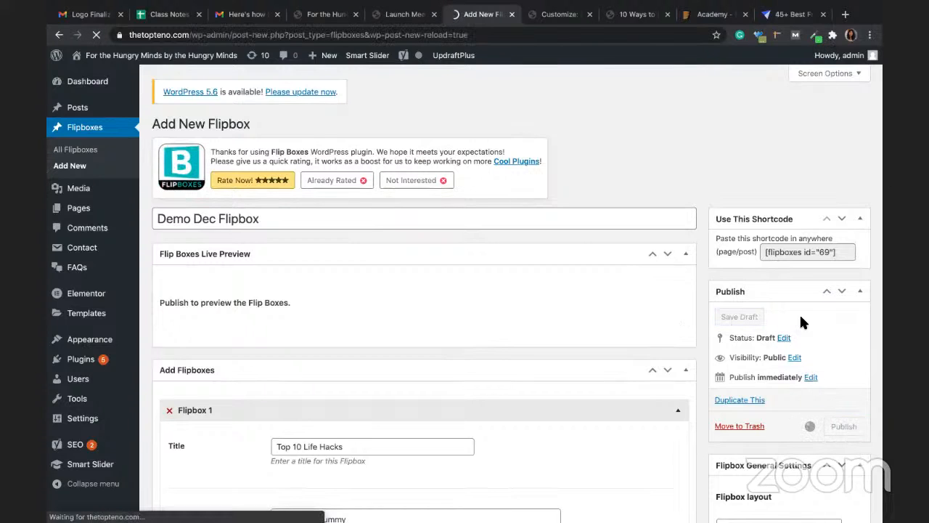
click(802, 252)
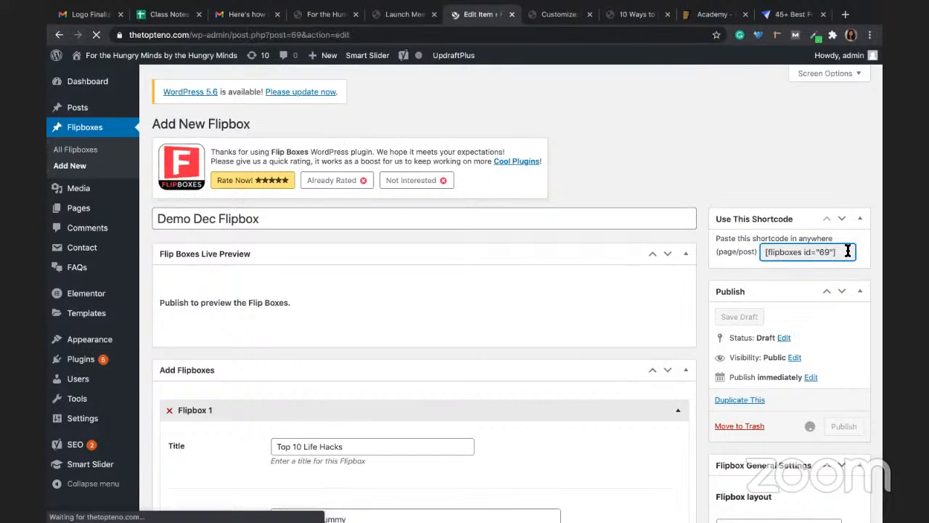
key(ctrl+a)
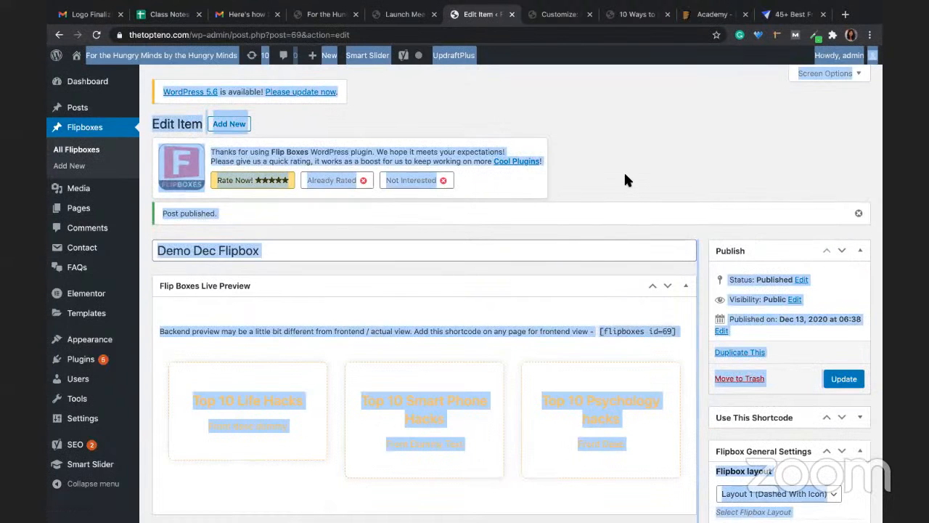
scroll(625, 178, down, 3)
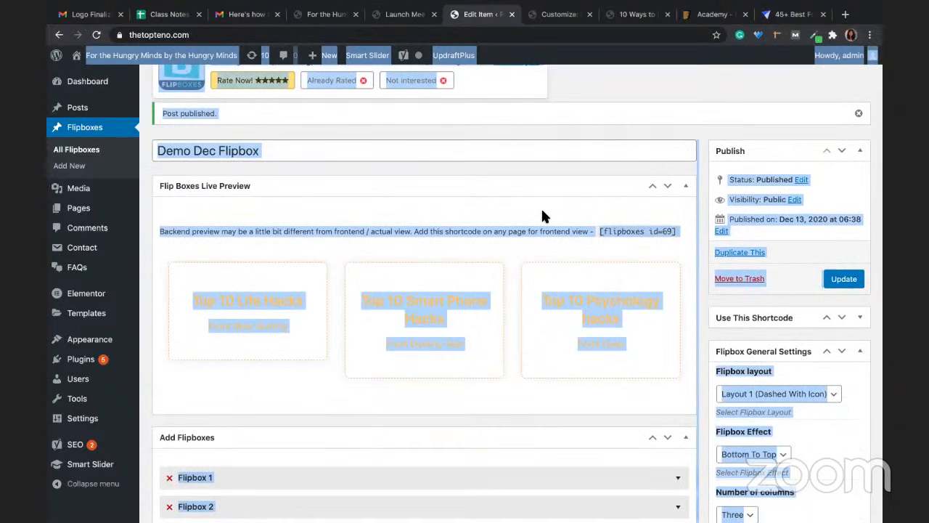
scroll(541, 211, down, 6)
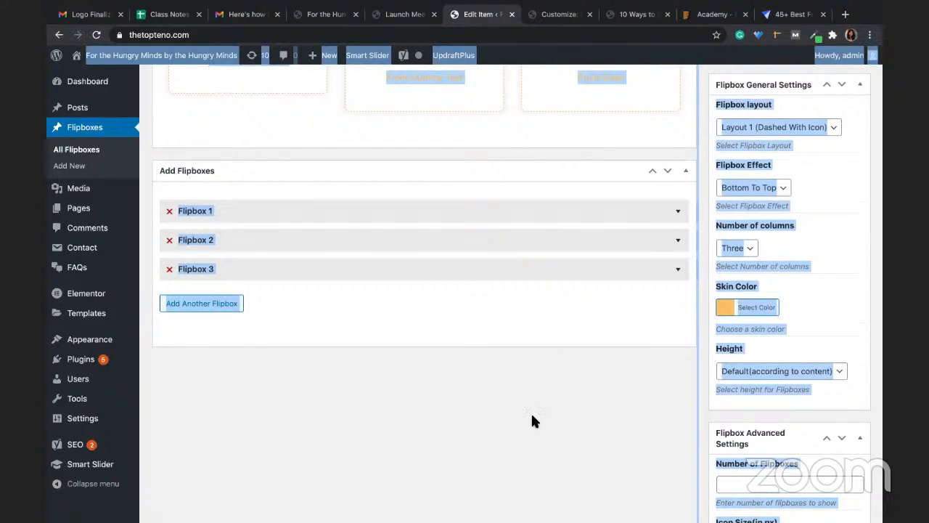
scroll(530, 412, up, 10)
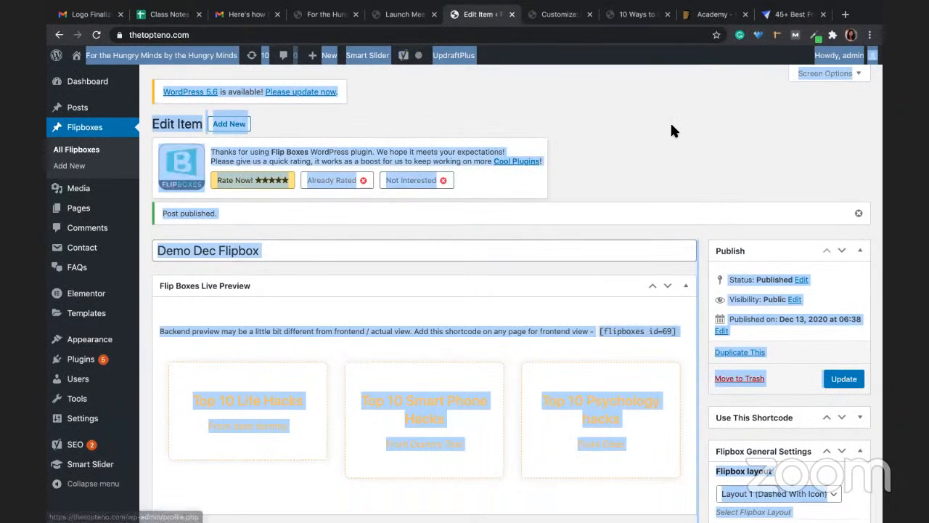
Step: Select the Demo Dec Flipbox shortcode from the All Flipboxes list to copy it
click(80, 151)
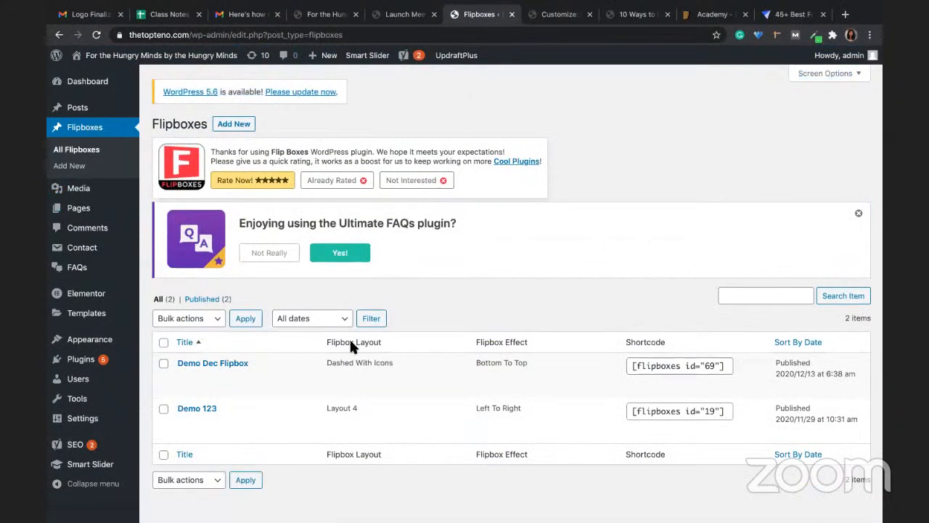
click(690, 365)
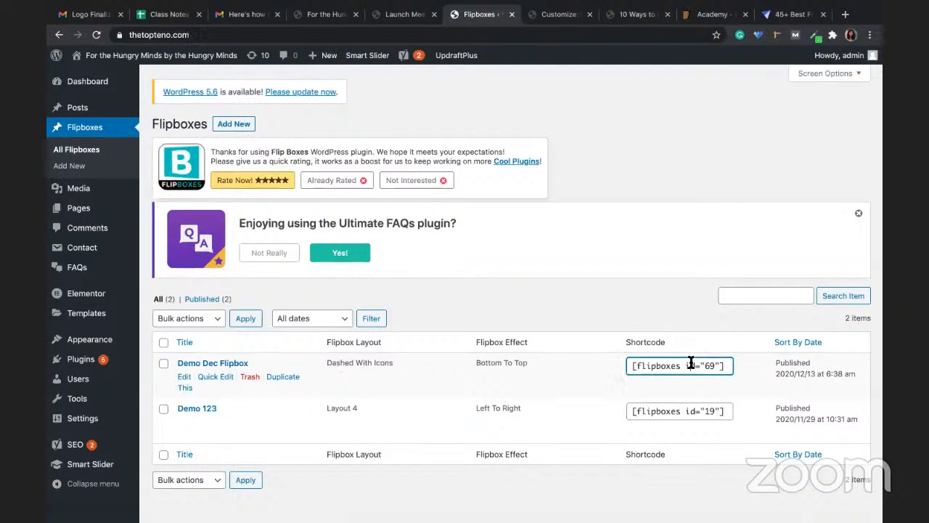
drag(723, 365, 630, 365)
key(ctrl+c)
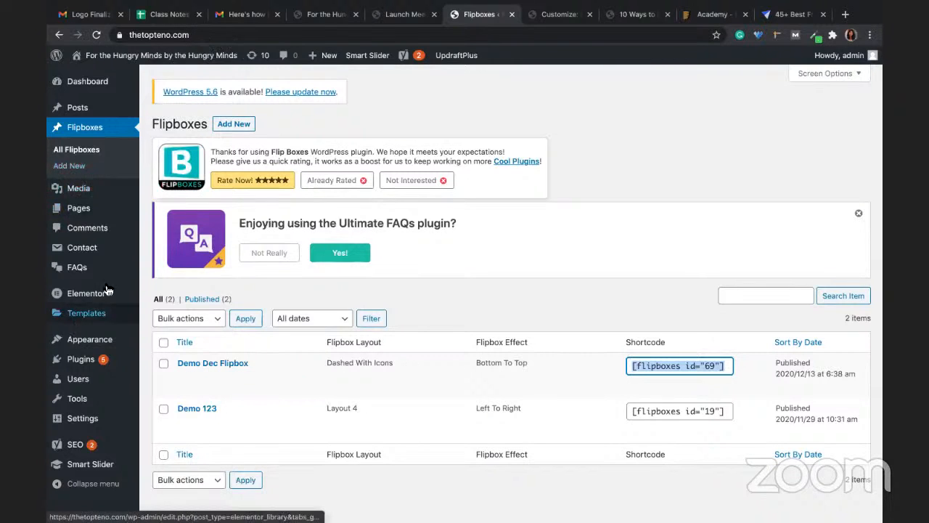
Step: Open the About page in Elementor from the All Pages list
mouse_move(93, 208)
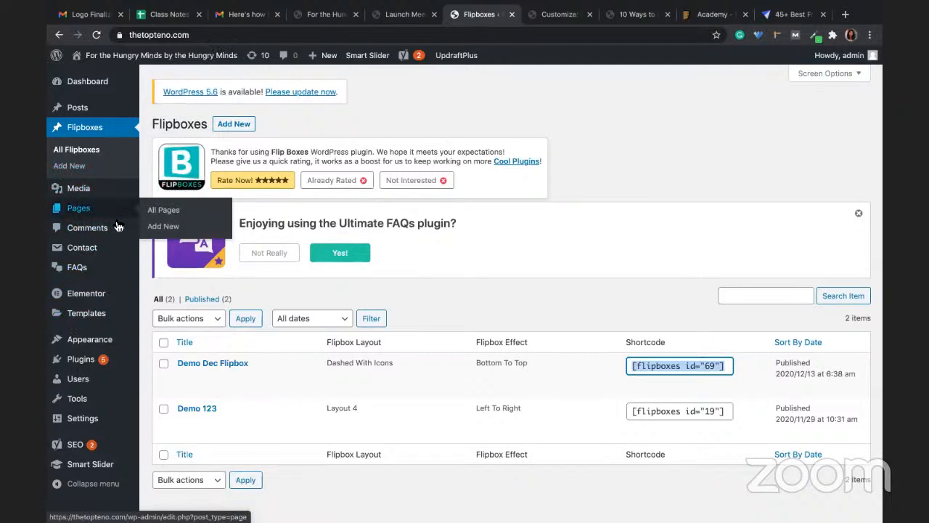
click(164, 211)
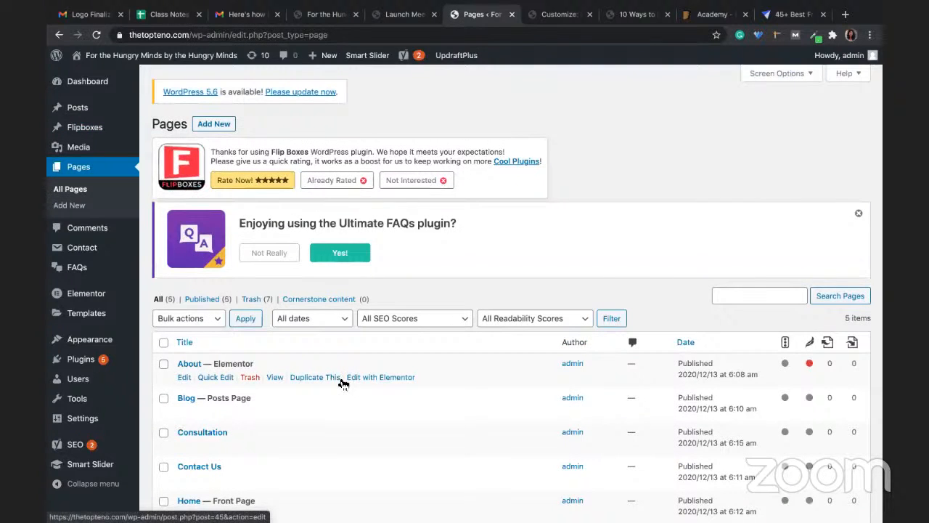
click(367, 380)
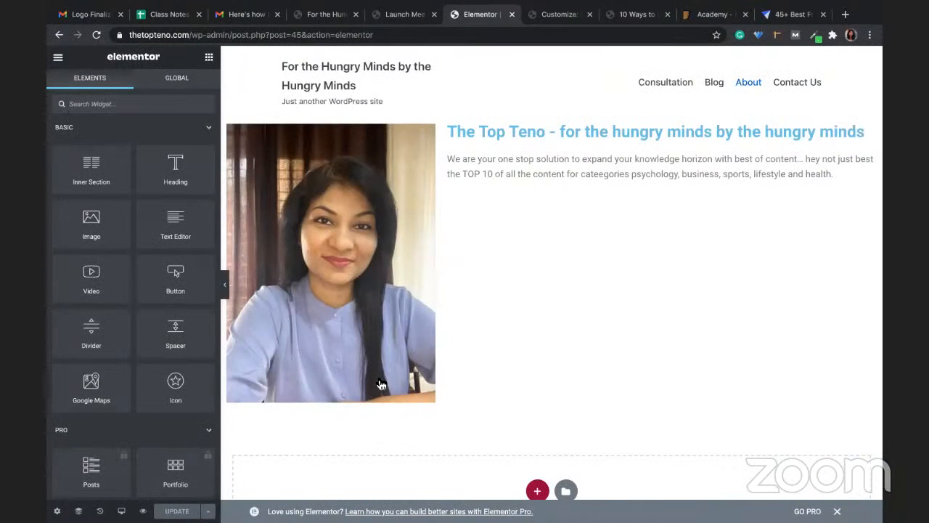
Step: Add a new one-column section below the About page photo
scroll(564, 406, down, 2)
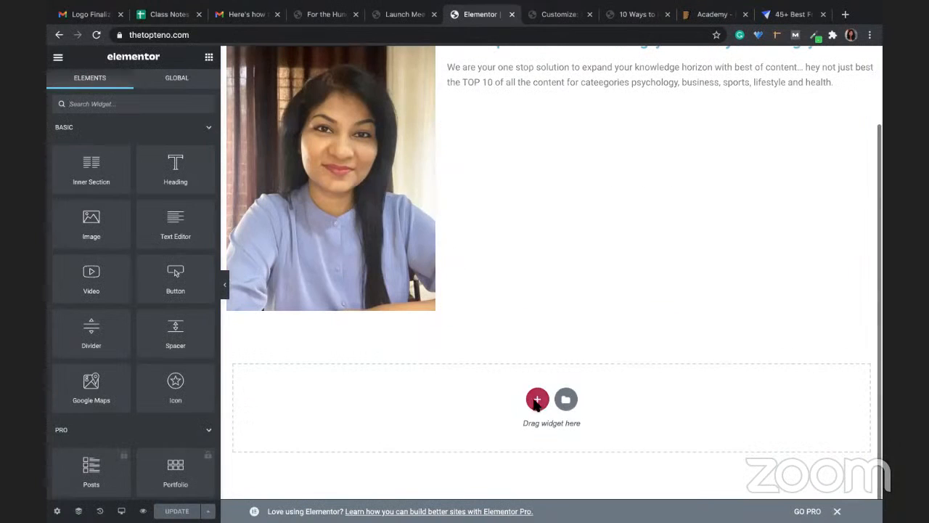
click(537, 401)
click(394, 427)
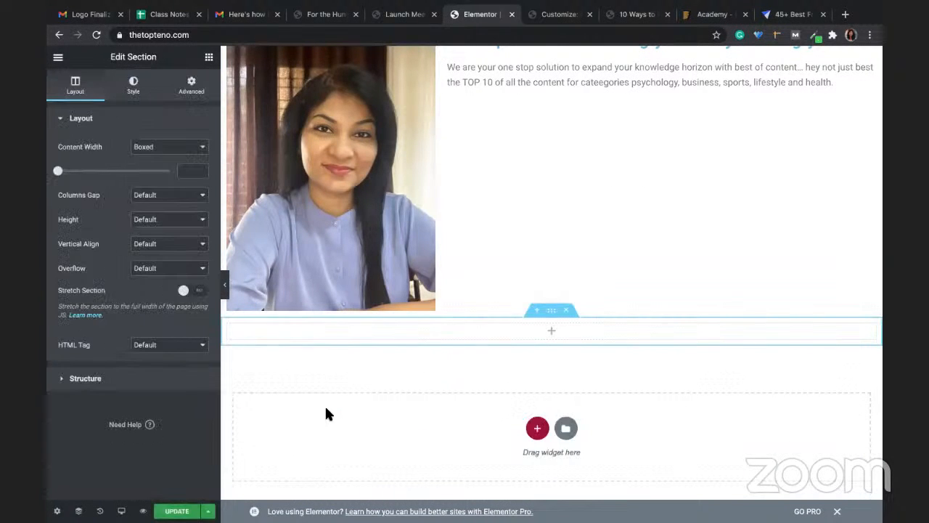
Step: Drop a Shortcode widget into the section, paste [flipboxes id="69"], and apply it
click(208, 57)
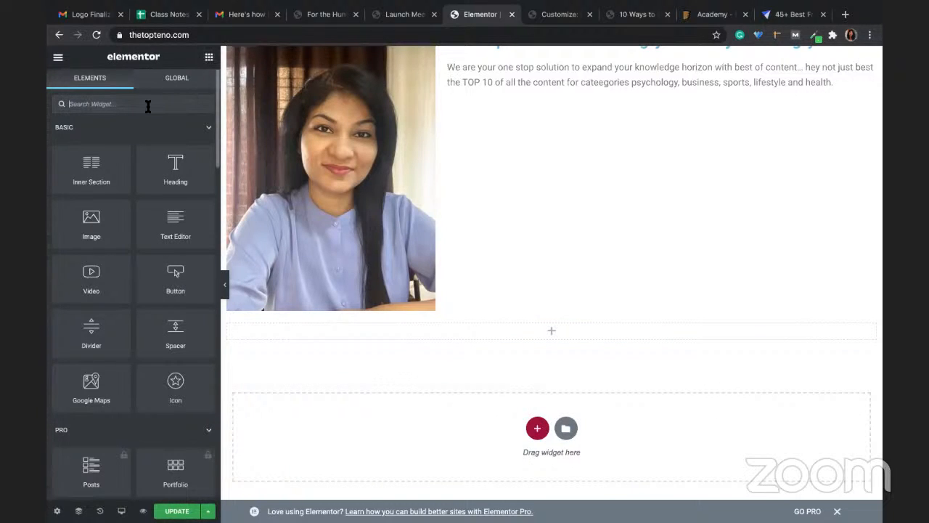
text(short)
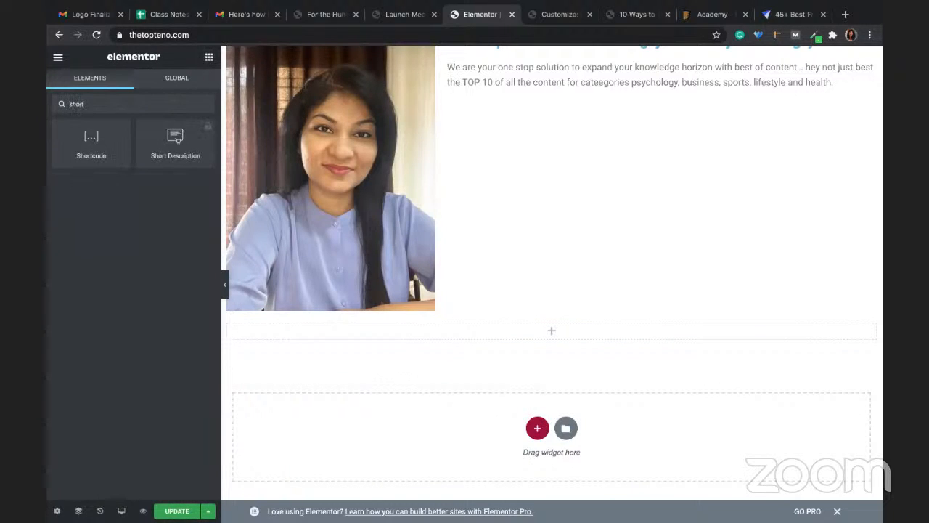
drag(91, 145, 552, 337)
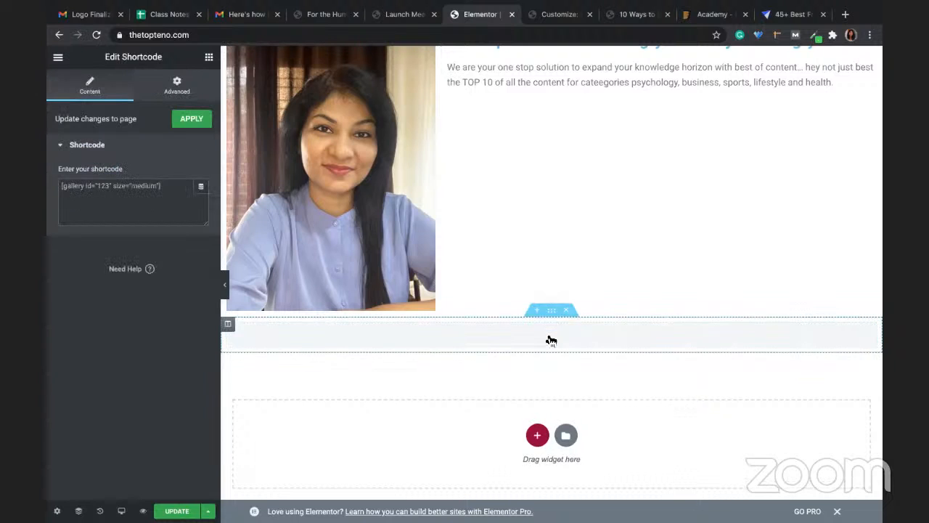
click(154, 199)
key(ctrl+a)
key(ctrl+v)
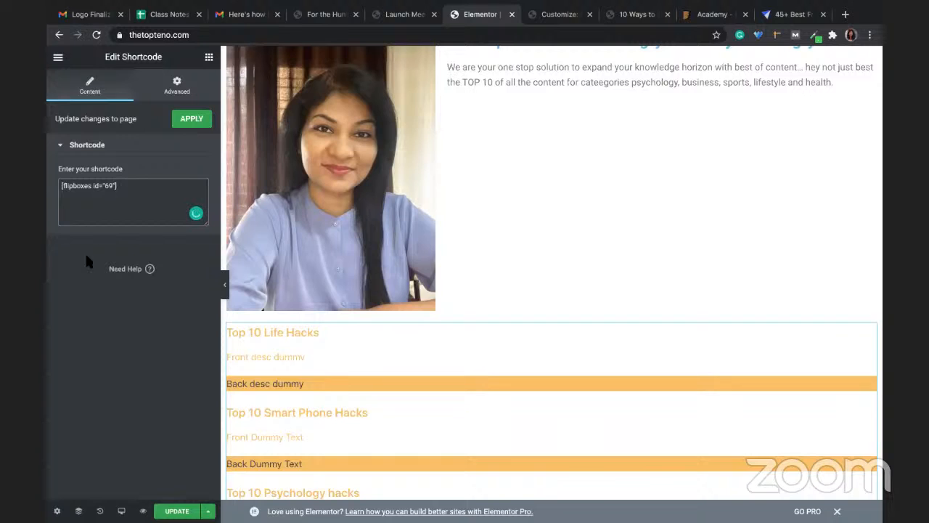
click(190, 120)
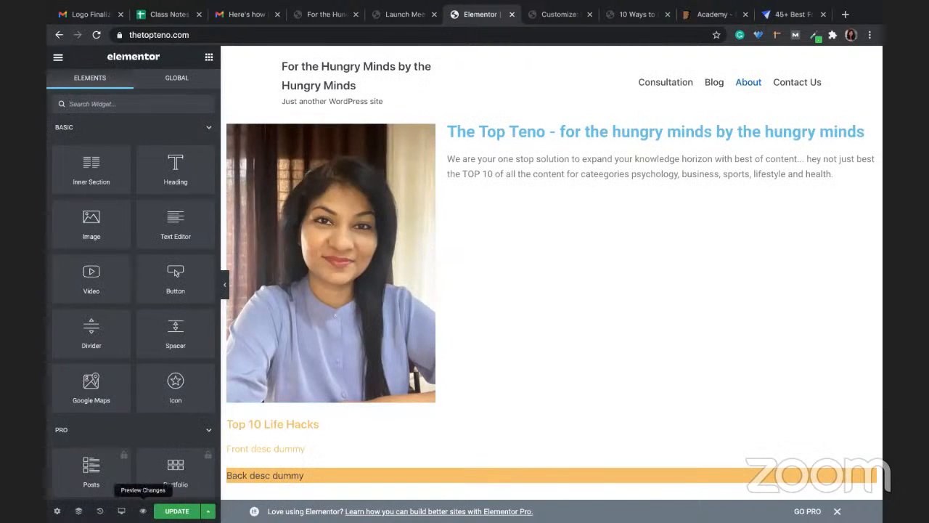
Step: Preview the About page, check each of the three Top 10 flipboxes flips, and return to Elementor
click(143, 513)
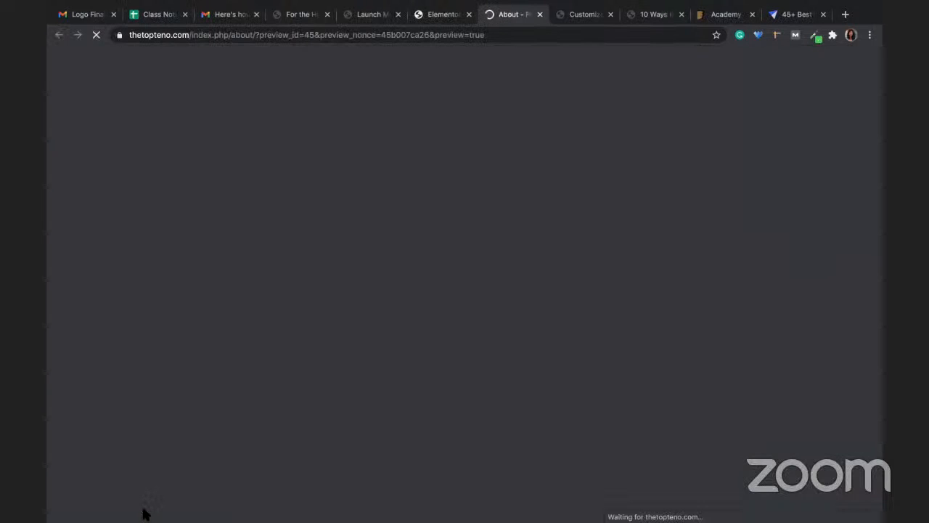
scroll(438, 361, down, 3)
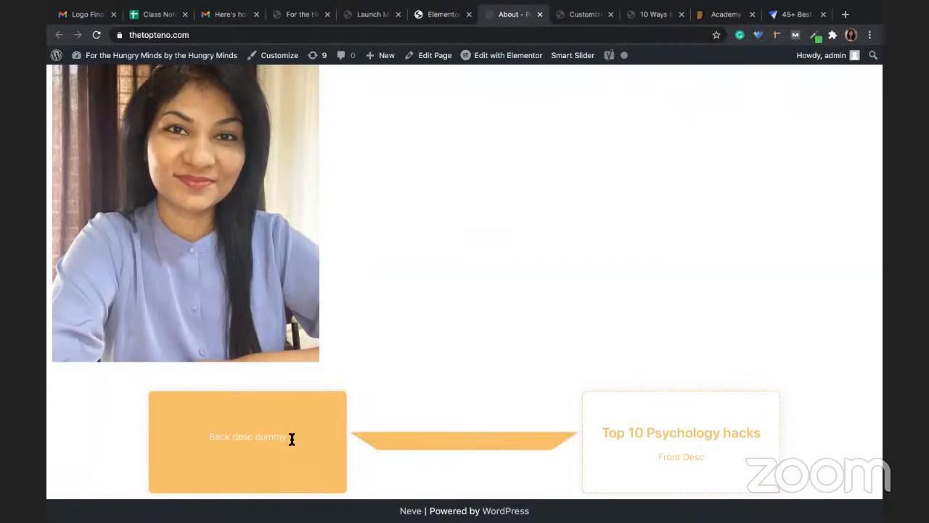
mouse_move(426, 437)
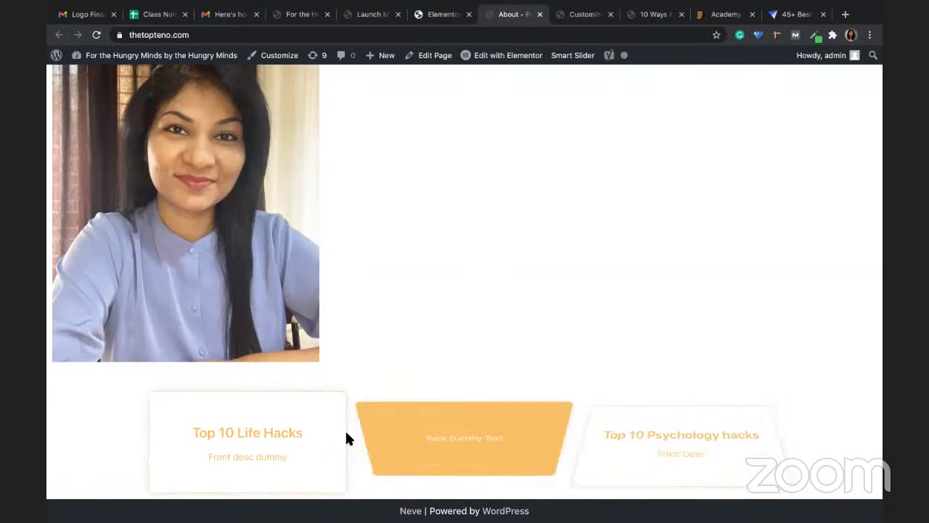
mouse_move(313, 440)
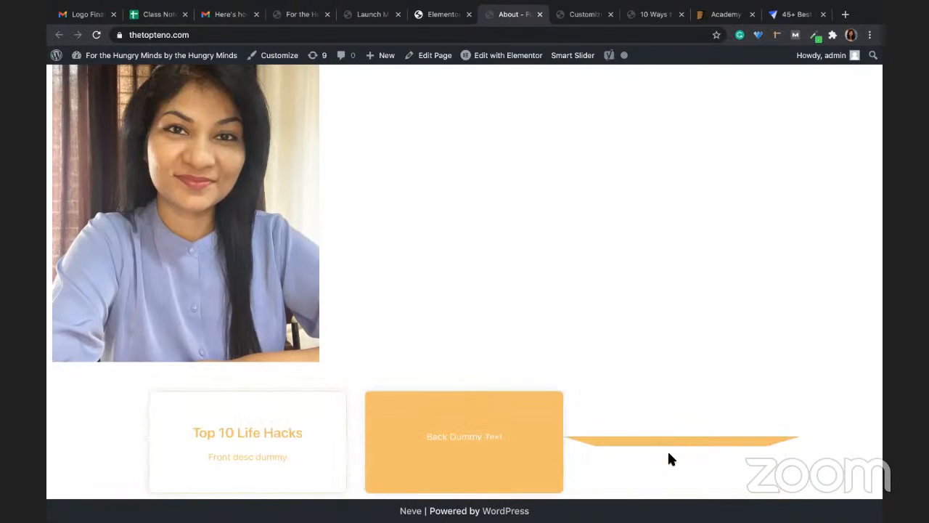
mouse_move(675, 449)
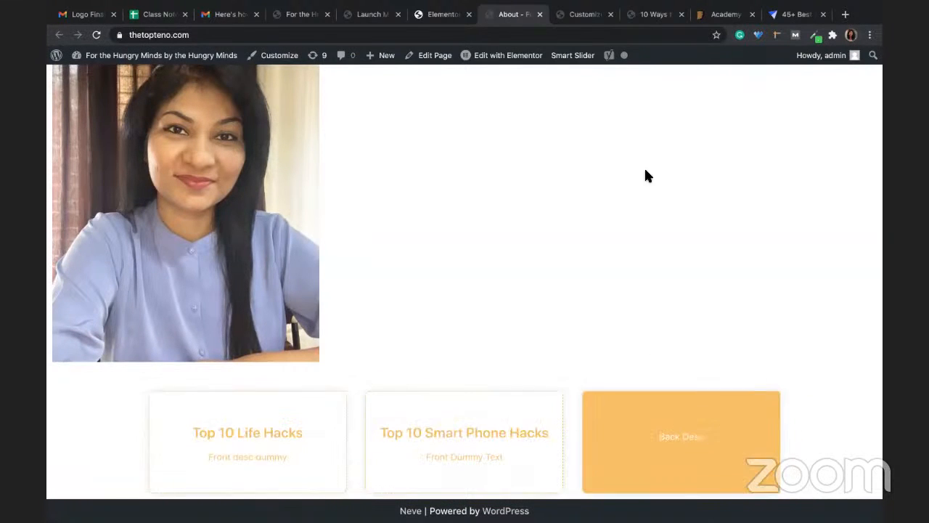
click(433, 15)
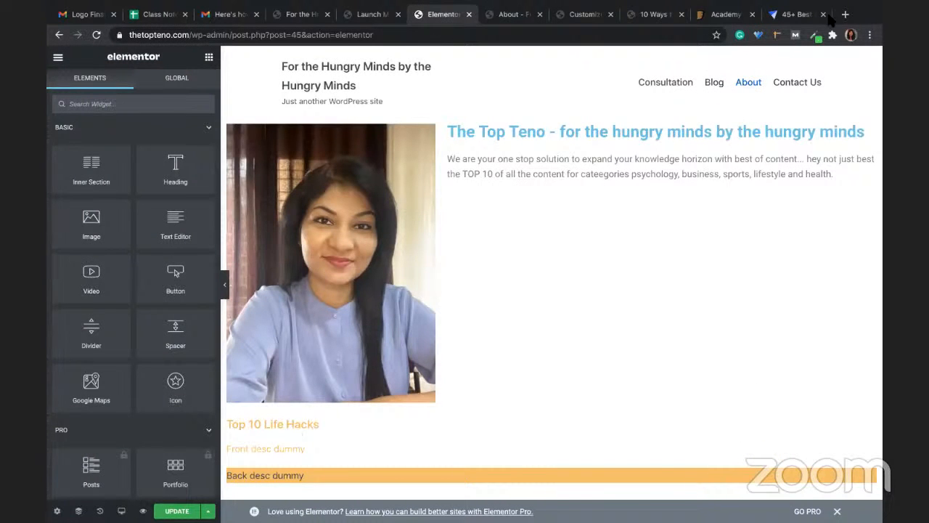
Step: Leave the customizer and open the Demo Dec Flipbox for editing in WordPress Admin
click(589, 15)
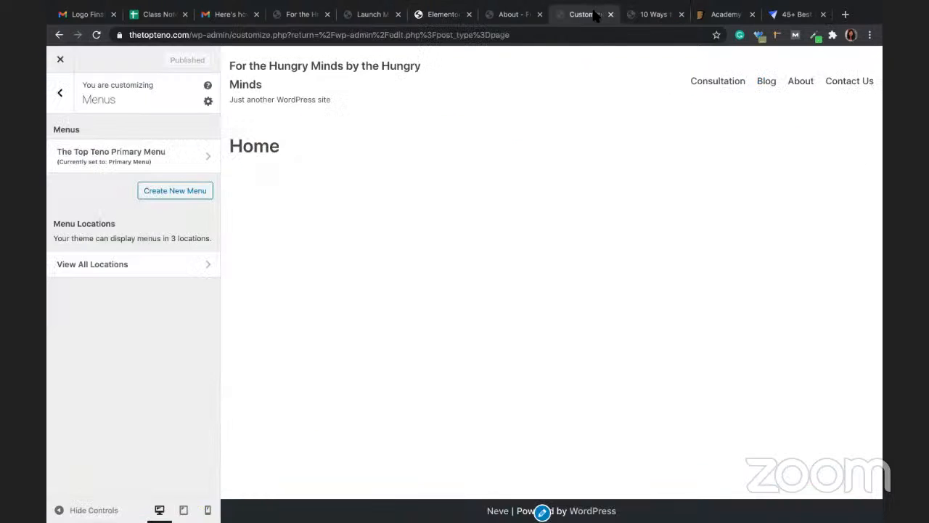
click(62, 59)
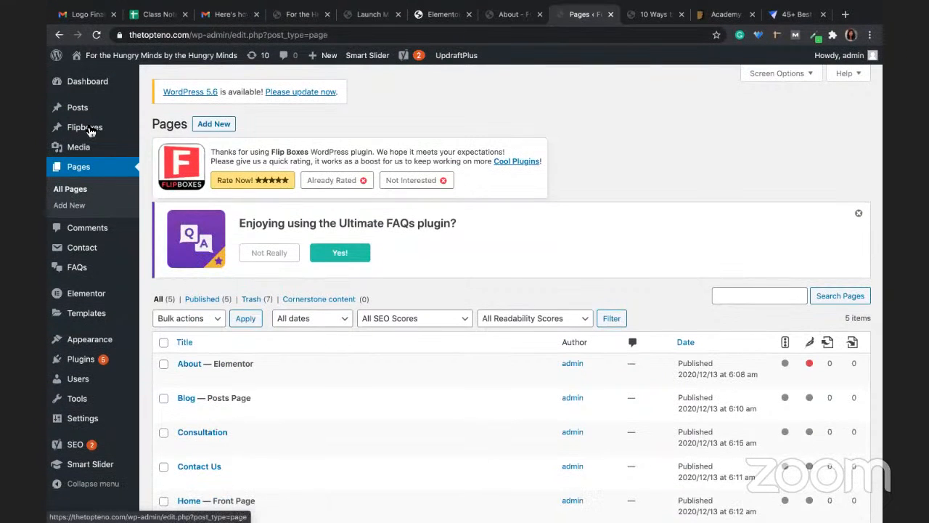
mouse_move(109, 128)
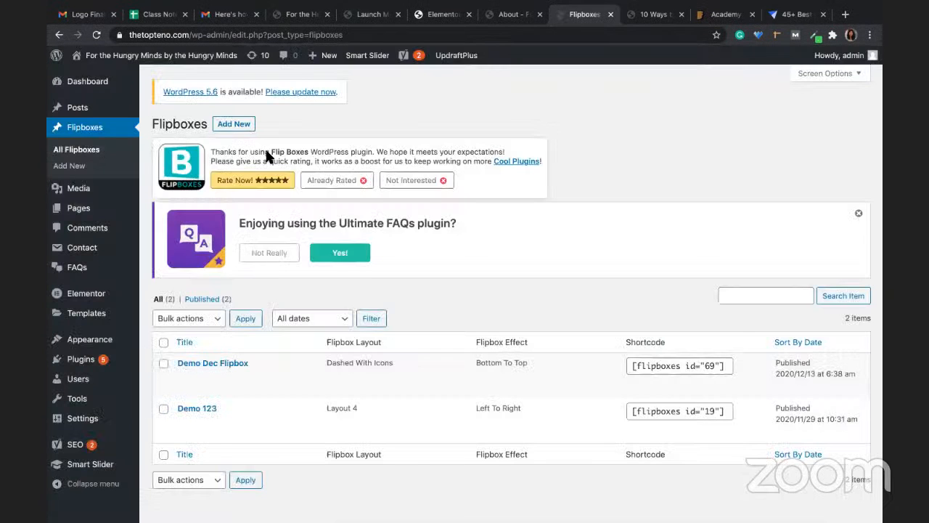
mouse_move(391, 379)
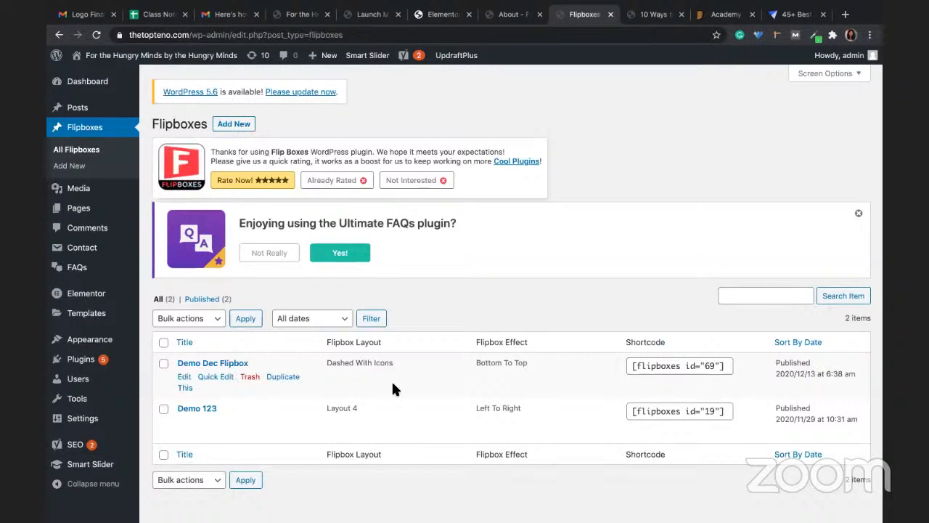
click(184, 377)
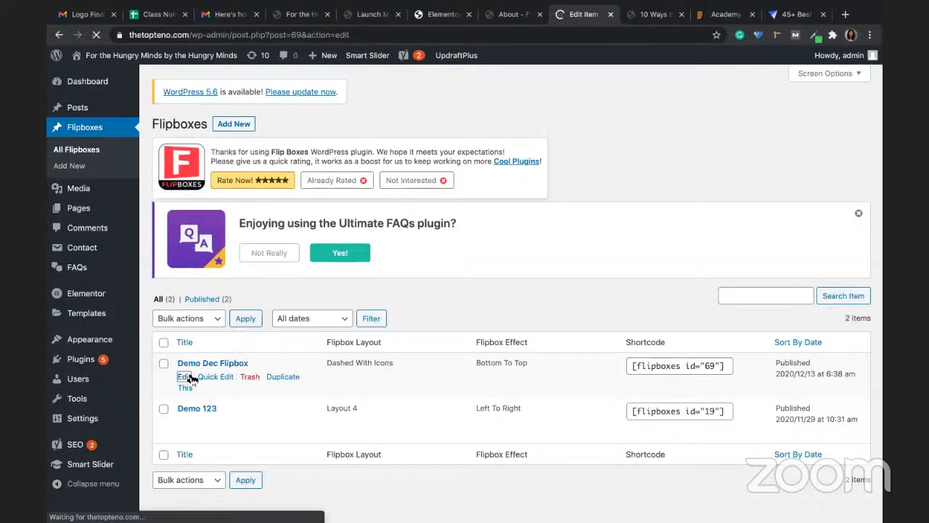
Step: Clear the skin colour, choose Layout 2 (With Image), and update the flipbox
scroll(512, 247, down, 5)
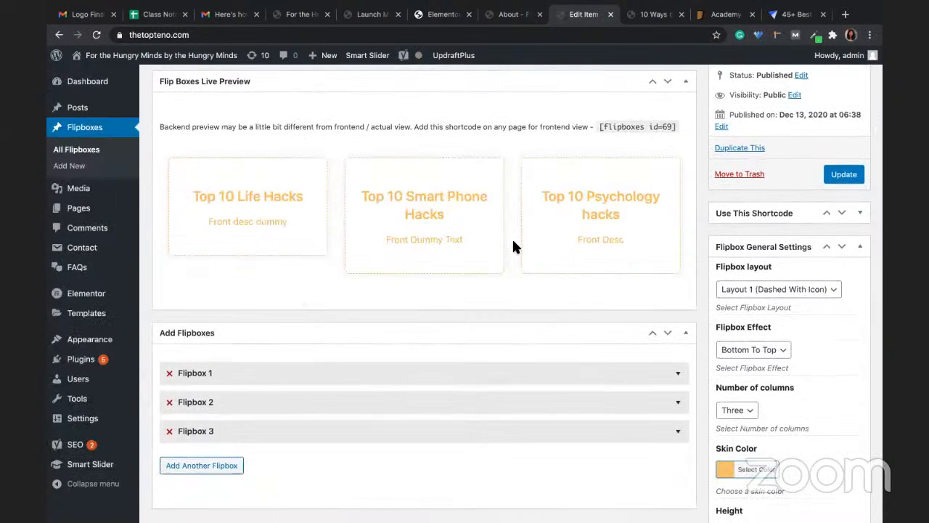
scroll(512, 247, down, 2)
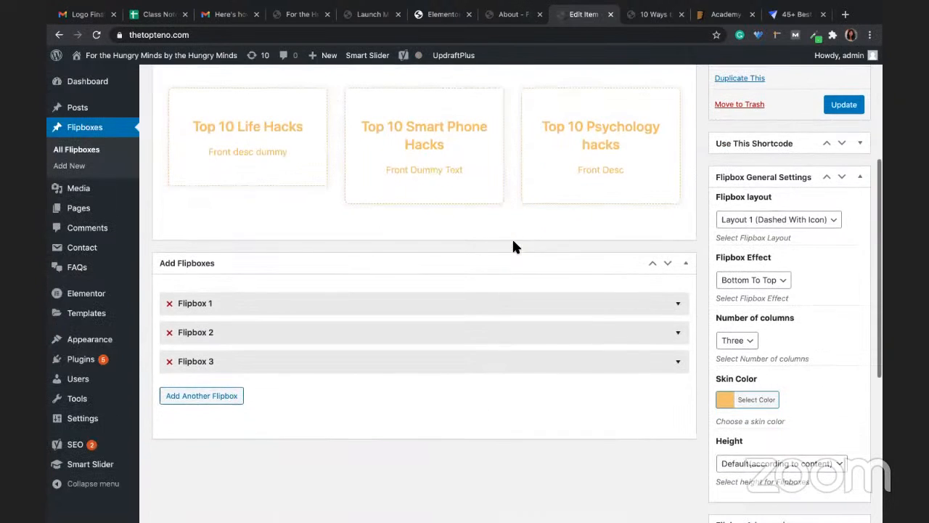
click(726, 405)
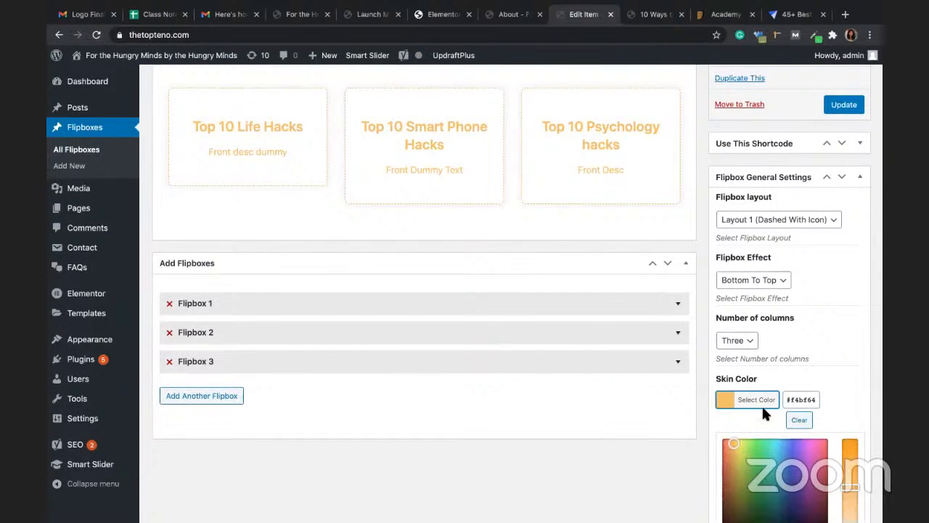
click(799, 420)
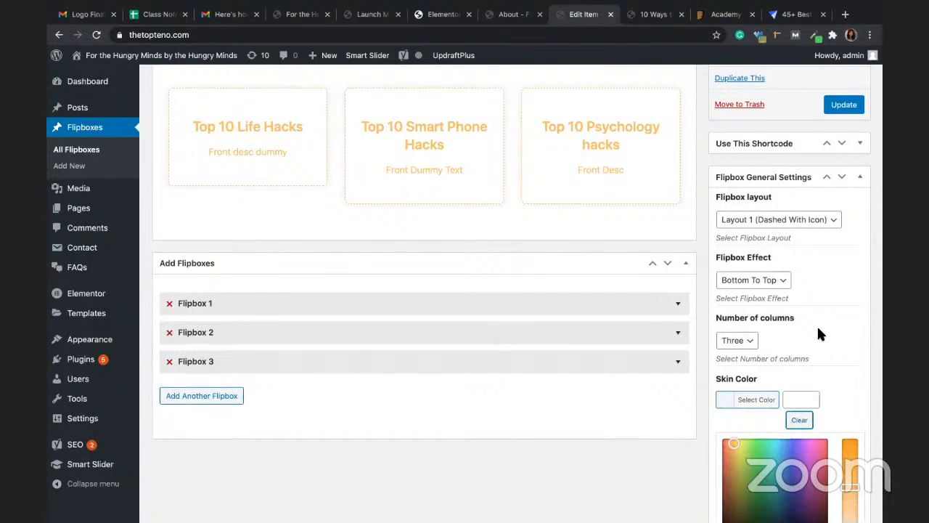
click(781, 219)
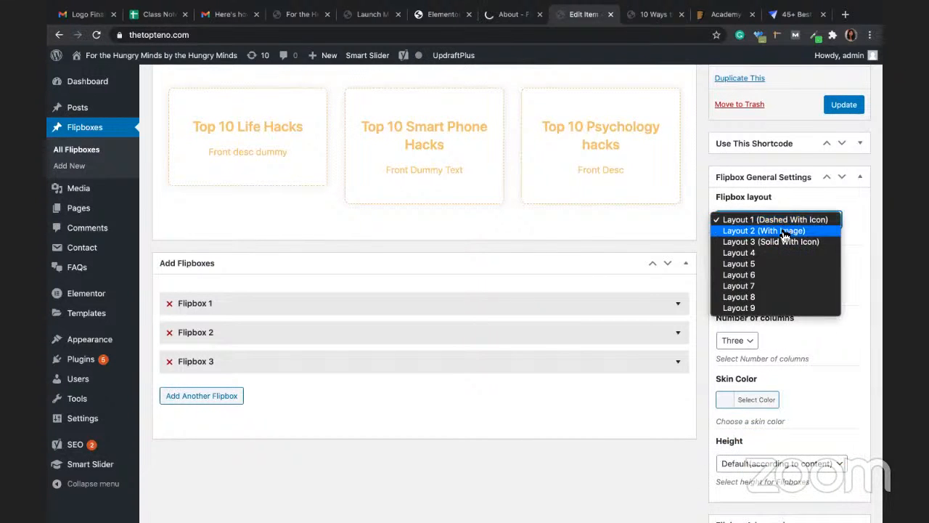
click(783, 231)
scroll(742, 254, up, 3)
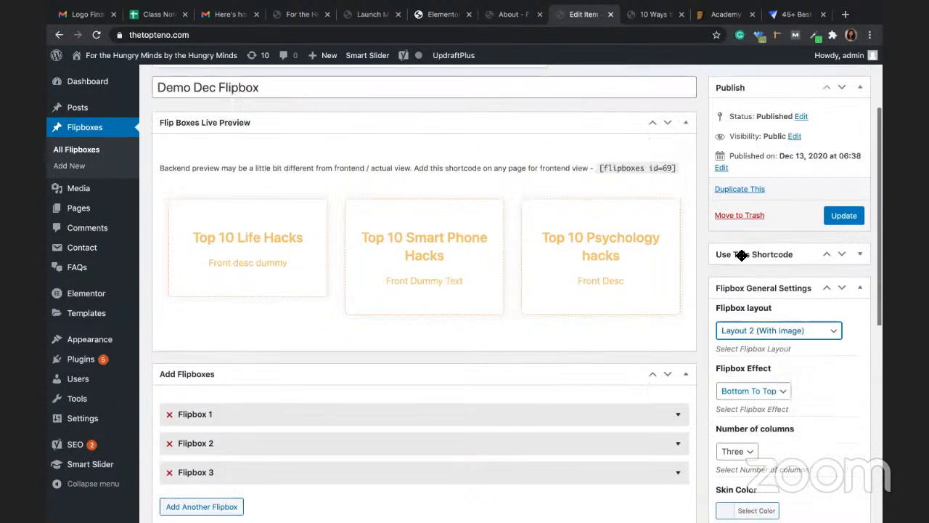
click(836, 219)
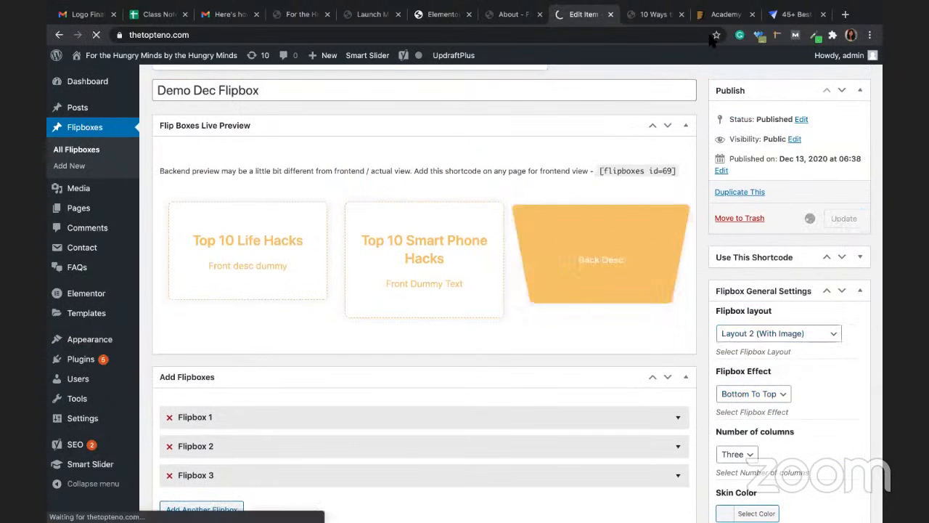
Step: Reload the About page preview to see the three flipboxes with photos, then return to Class Notes
click(511, 16)
click(487, 35)
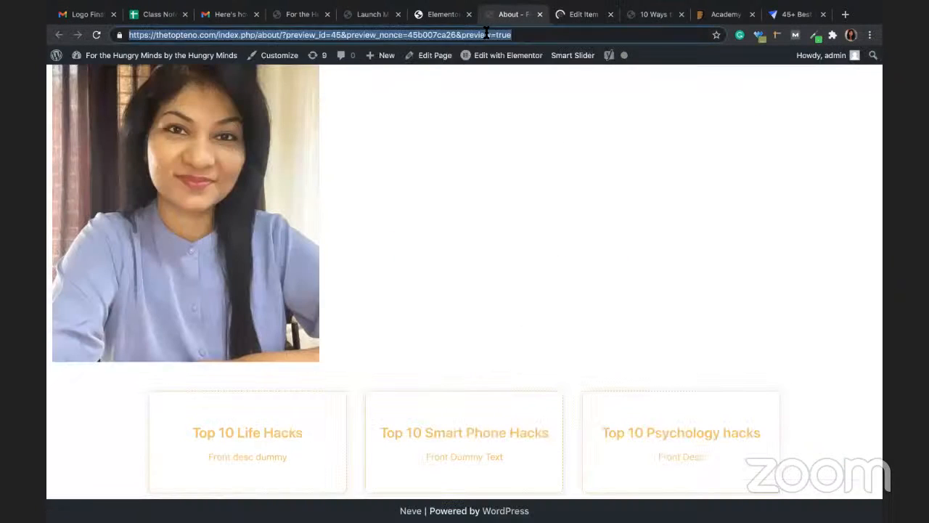
key(Return)
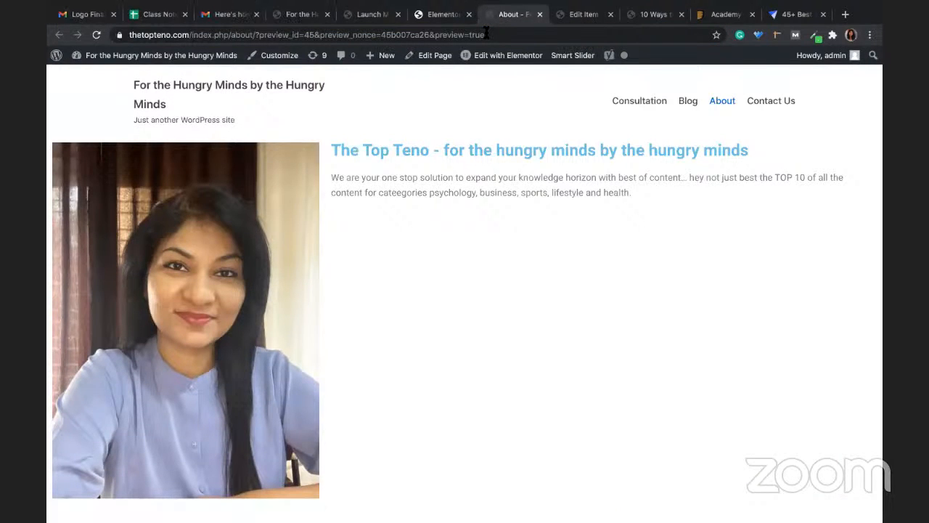
scroll(531, 200, down, 3)
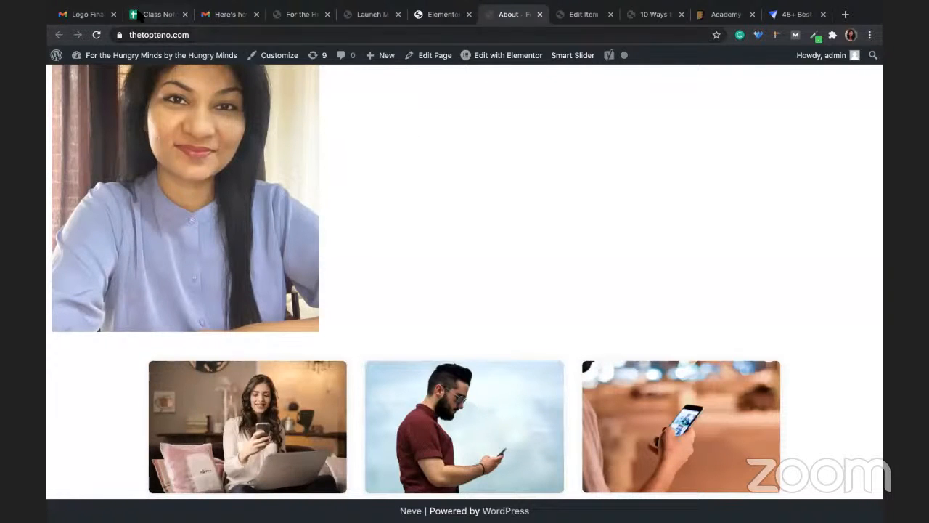
click(155, 14)
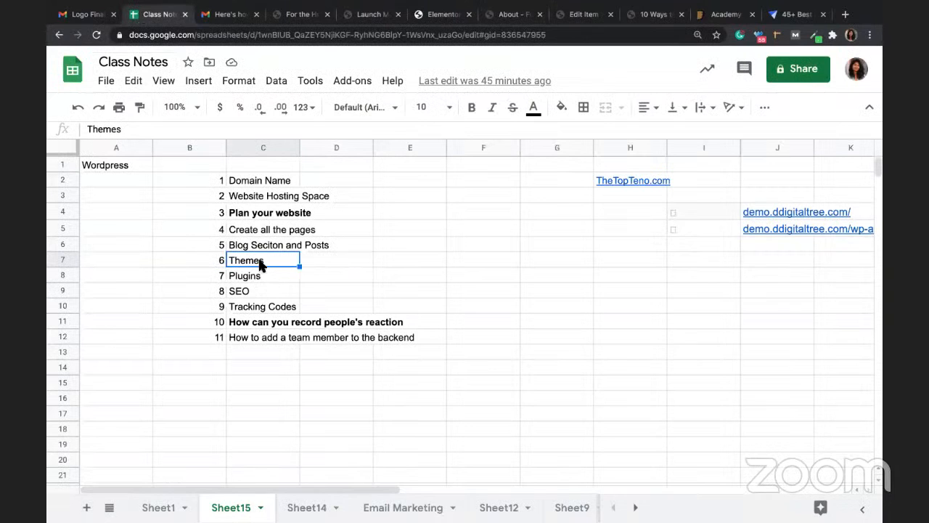
Step: Go over the Plugins and SEO agenda items in cells C8–C9, then switch to the Zoom page
click(265, 277)
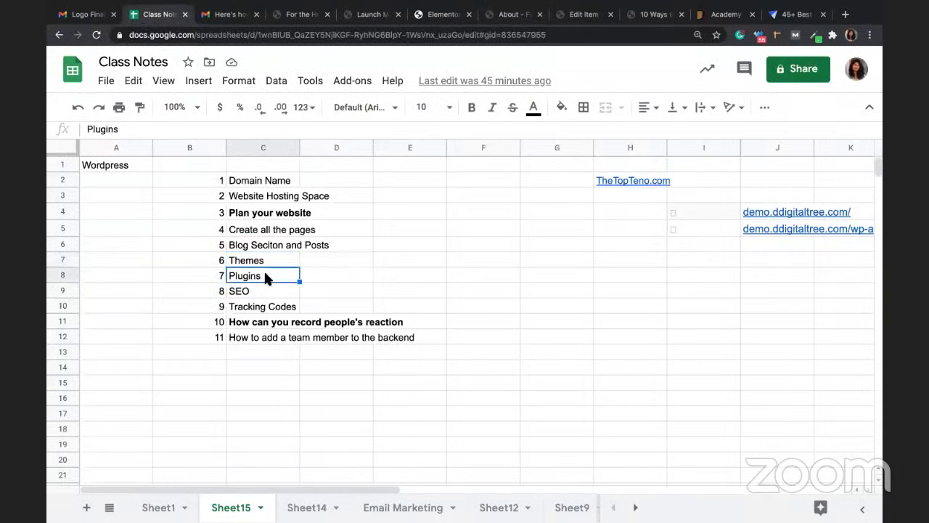
key(Down)
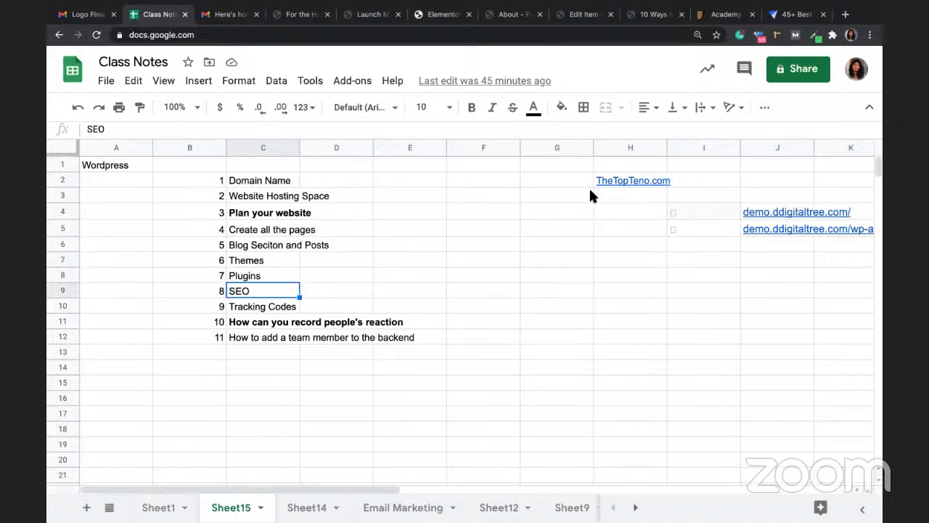
click(372, 14)
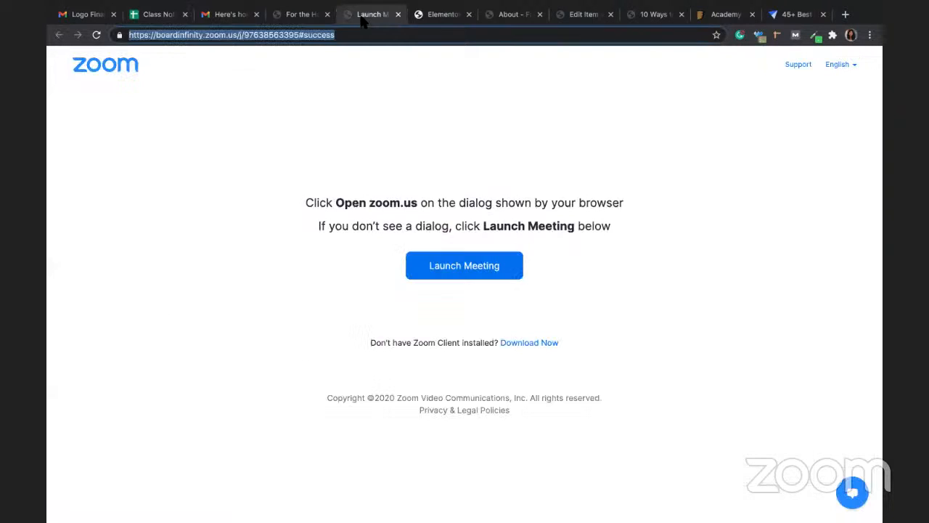
Step: Exit Elementor to the dashboard without saving, confirming Leave in the browser prompt
click(428, 13)
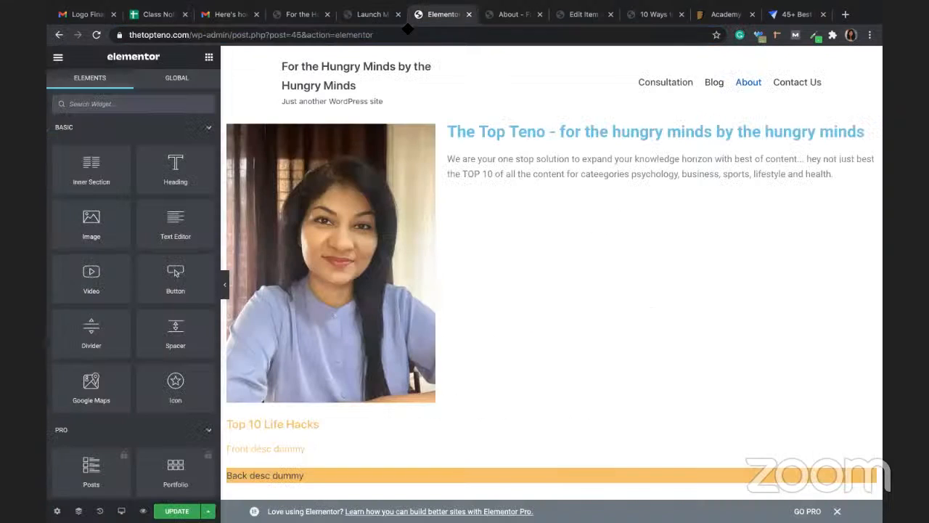
click(58, 58)
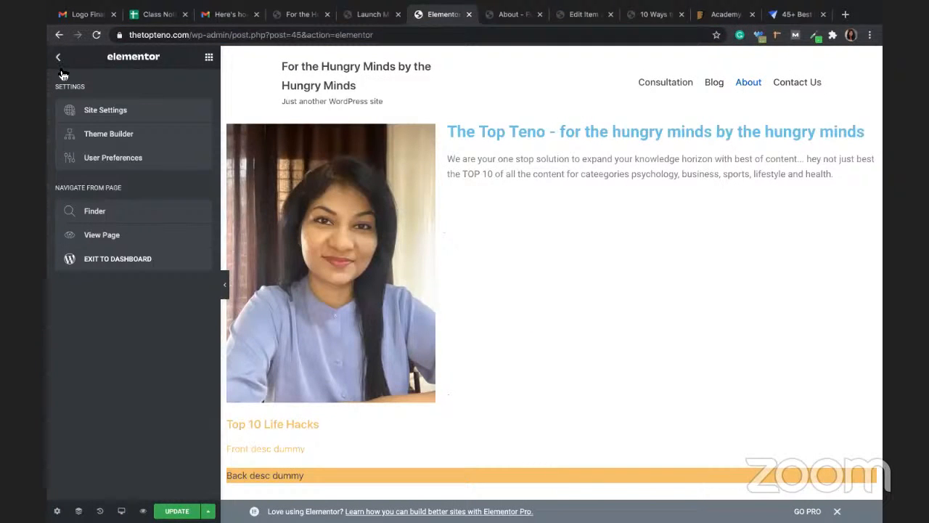
click(106, 266)
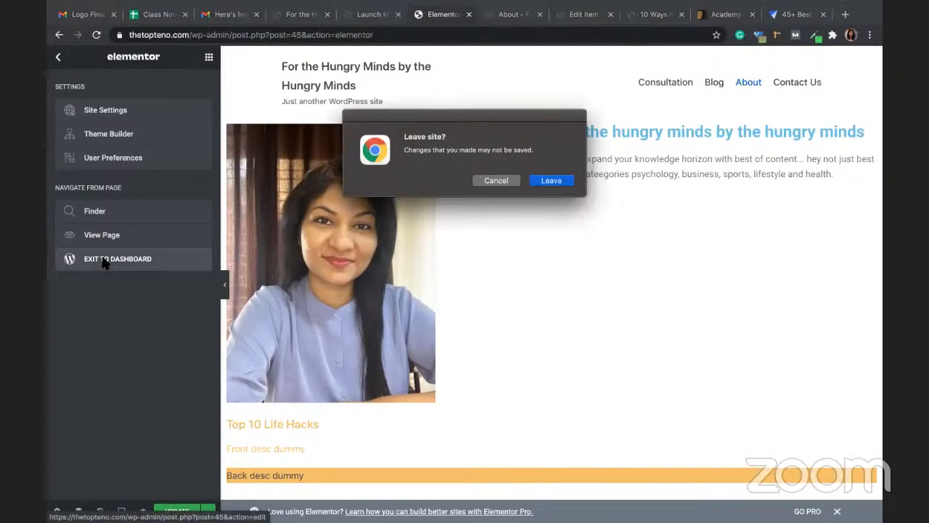
click(543, 182)
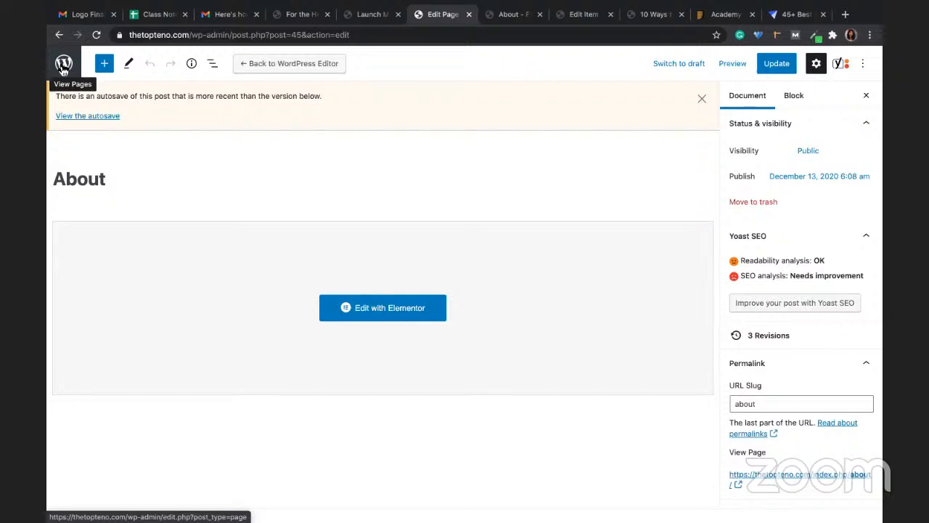
Step: Search the plugin directory for 'yoast seo' under Plugins > Add New
click(64, 65)
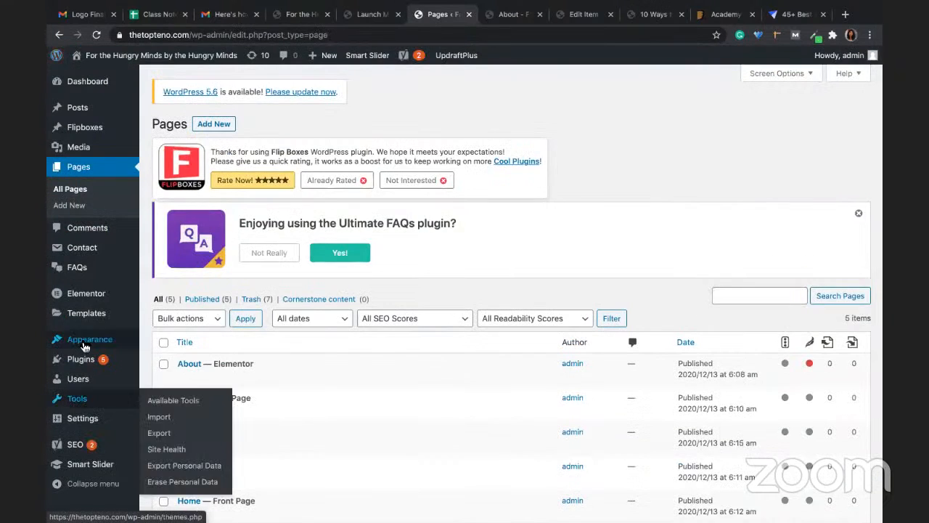
mouse_move(82, 449)
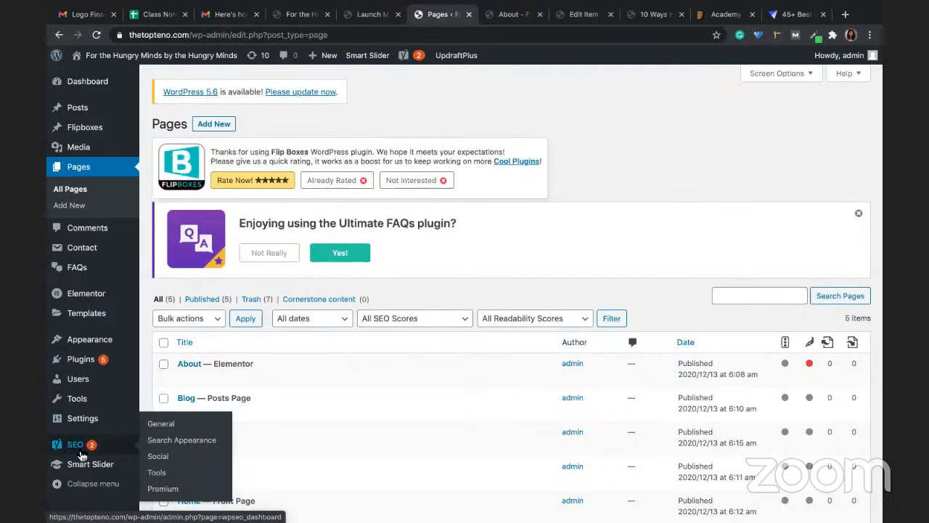
mouse_move(78, 361)
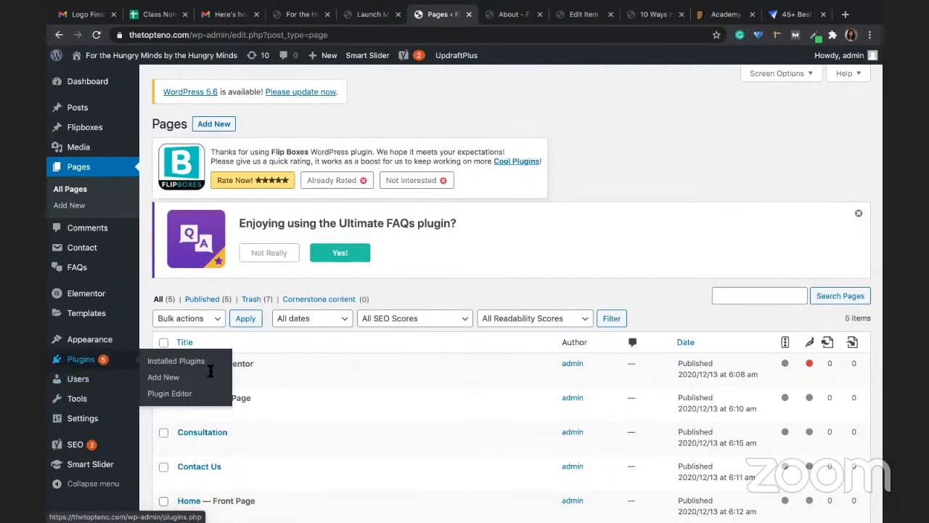
click(158, 380)
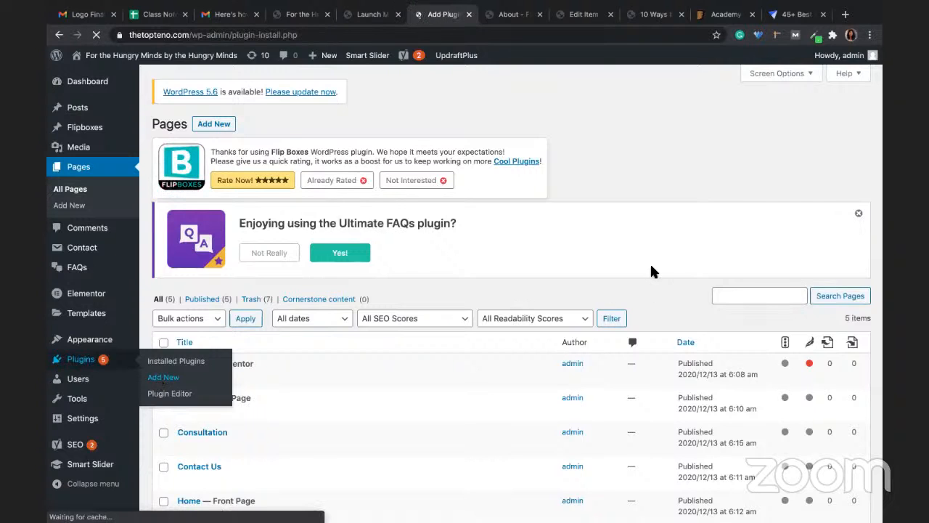
click(729, 303)
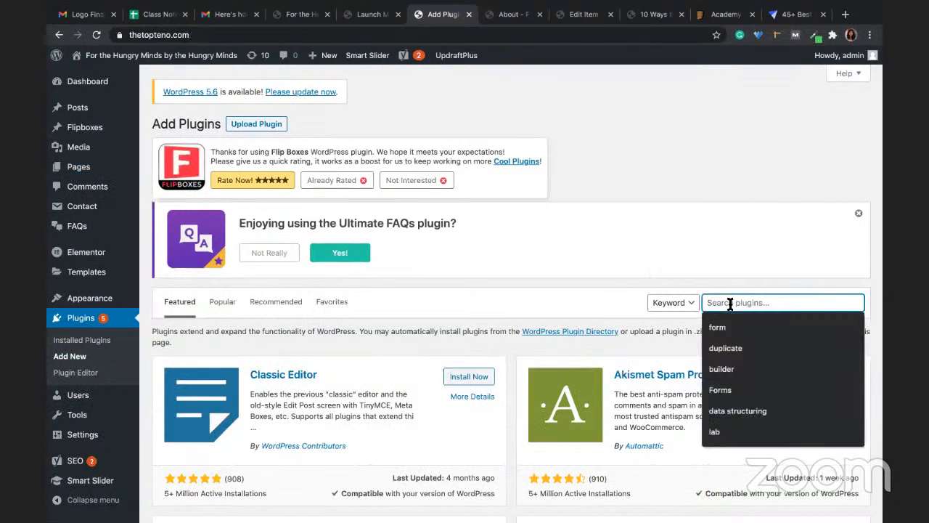
text(yoast seo)
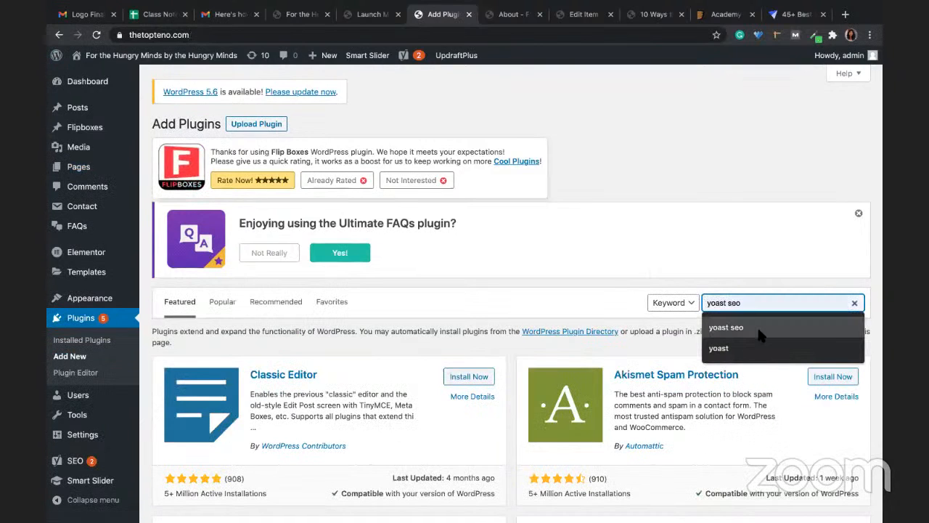
click(723, 348)
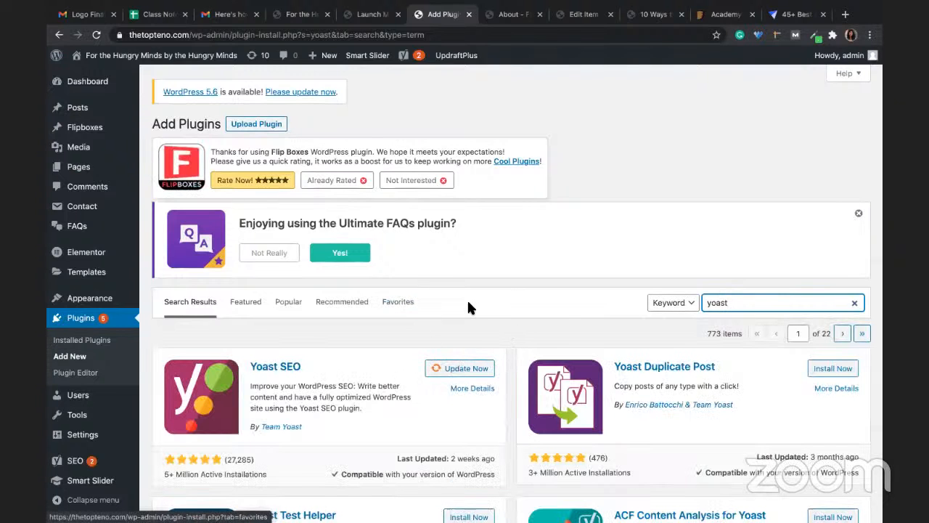
mouse_move(71, 468)
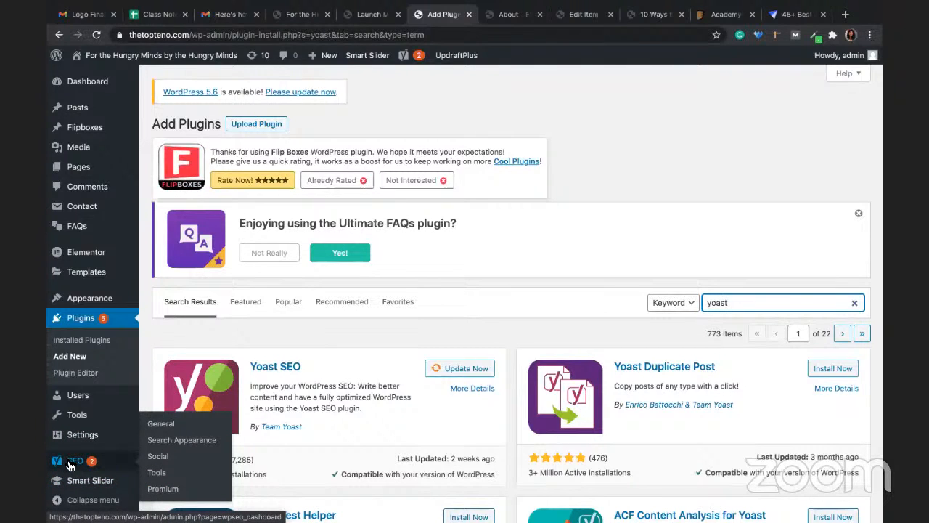
Step: Review the Google verification code field on Yoast SEO's Webmaster Tools tab, then return to All Pages
click(166, 430)
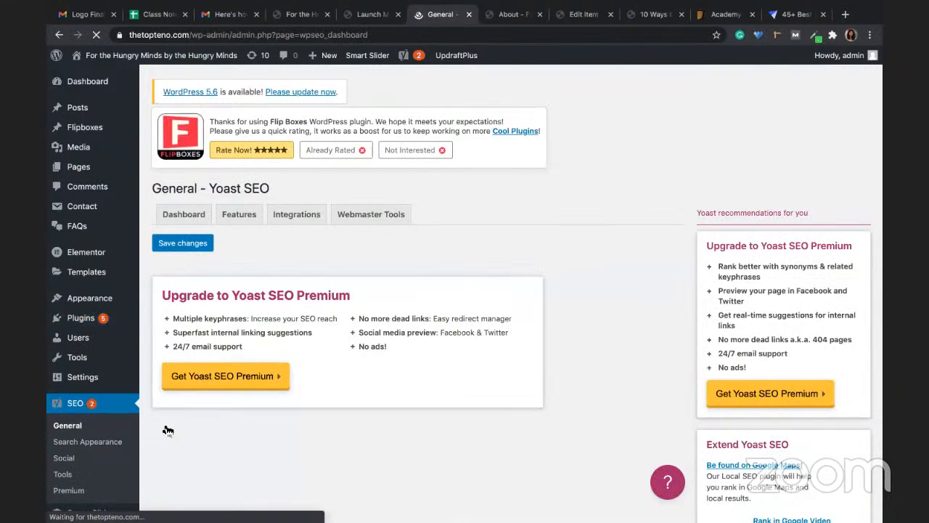
scroll(307, 300, down, 5)
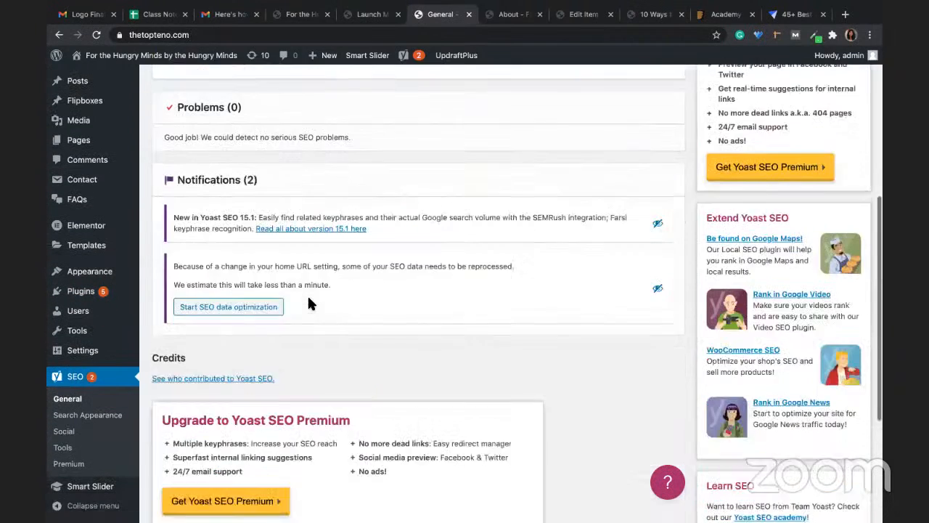
scroll(308, 303, down, 3)
scroll(308, 303, up, 7)
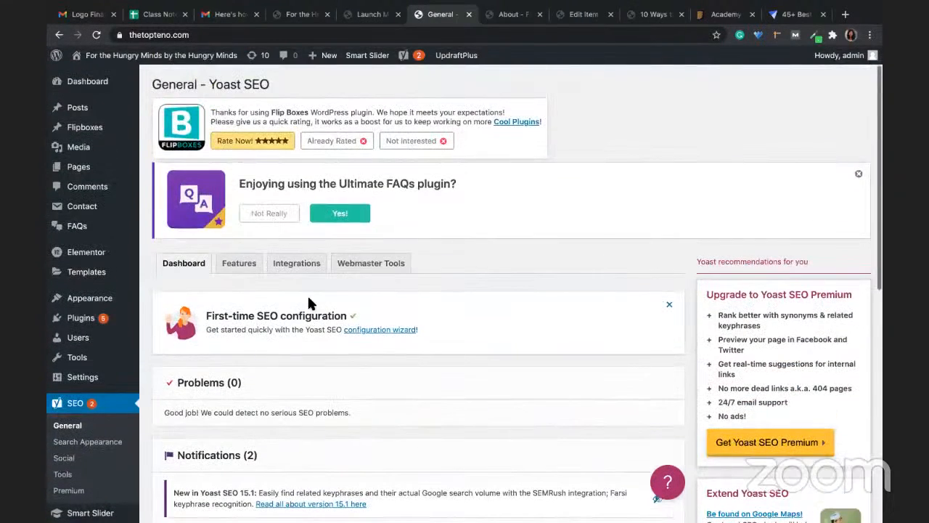
click(356, 270)
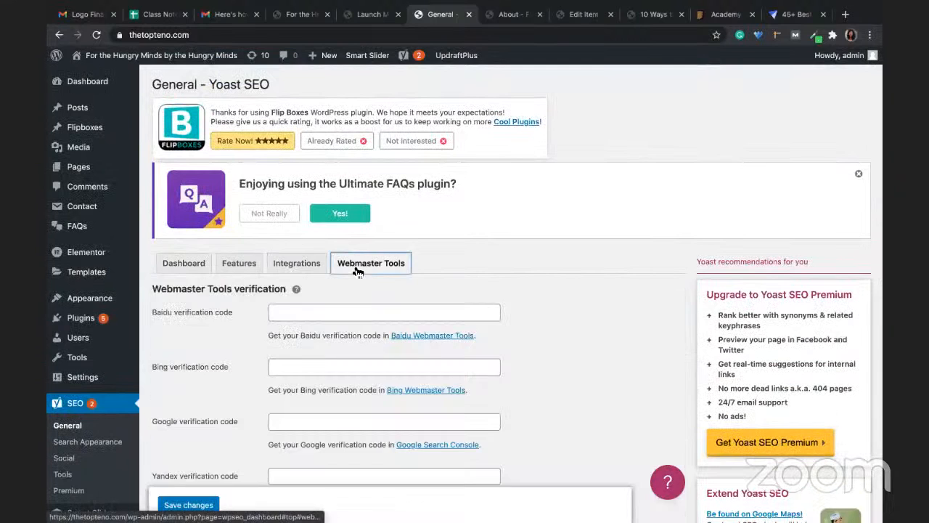
click(294, 427)
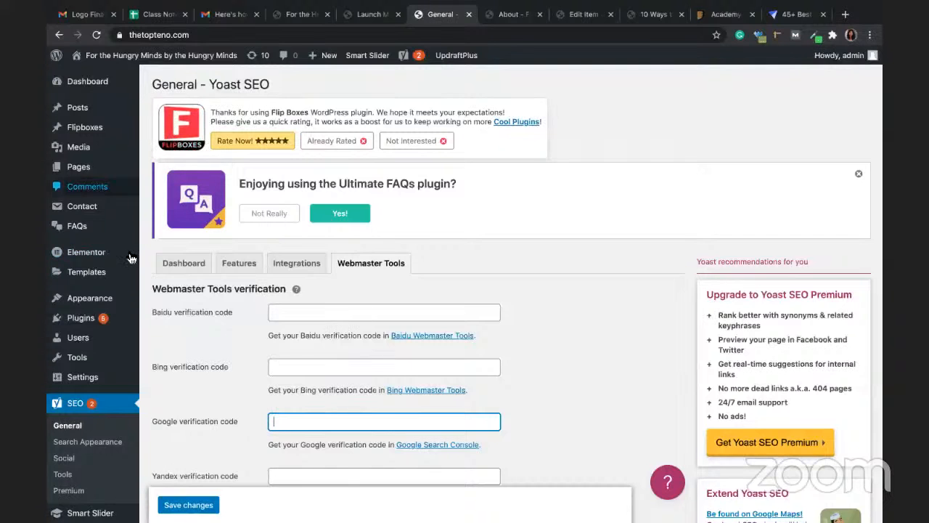
mouse_move(129, 171)
click(166, 171)
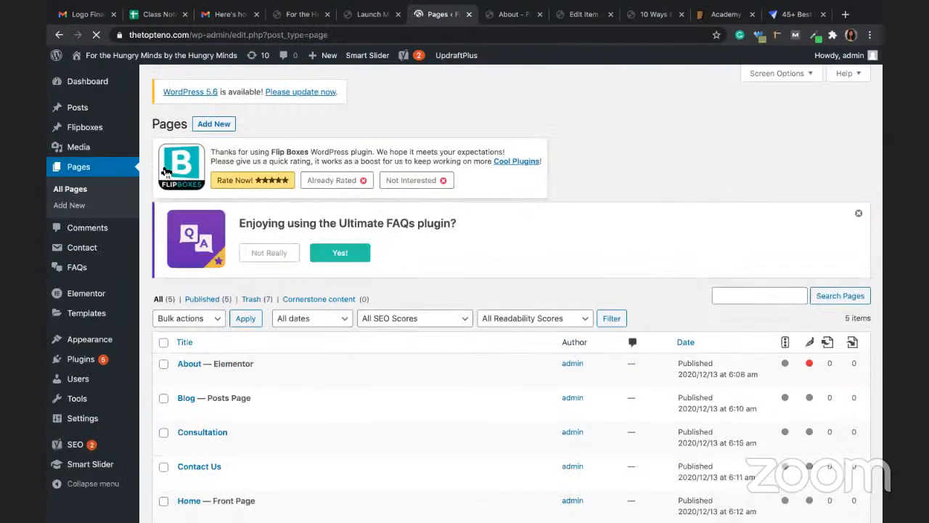
Step: Open the About page editor and enter 'top 10' as its Yoast focus keyphrase
click(185, 378)
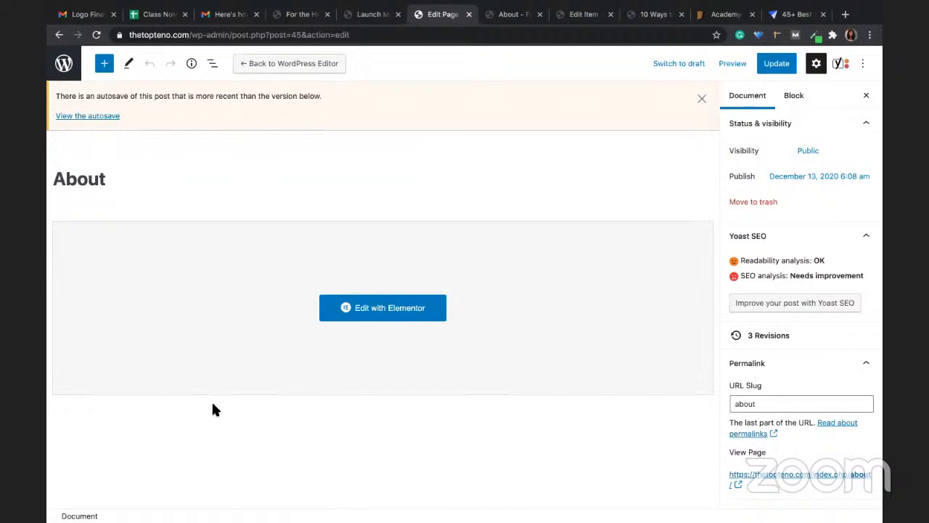
scroll(212, 409, down, 5)
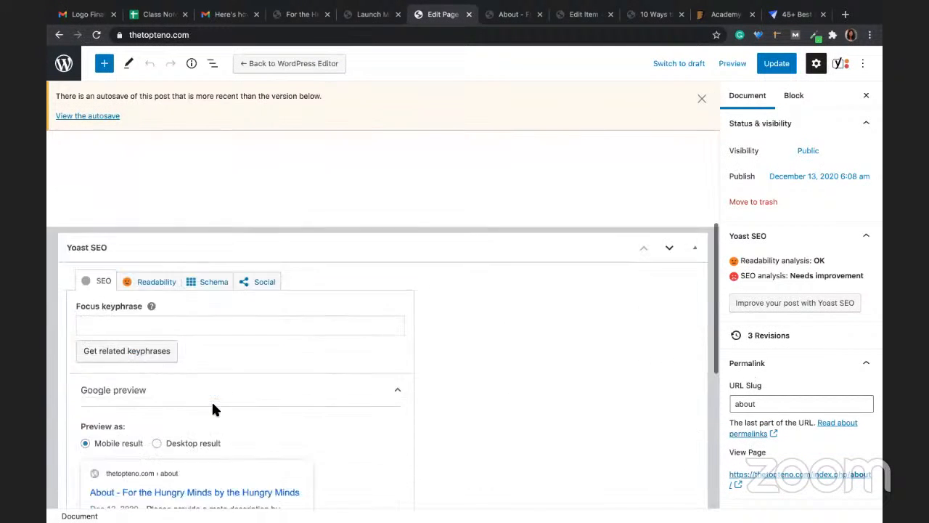
scroll(213, 409, down, 1)
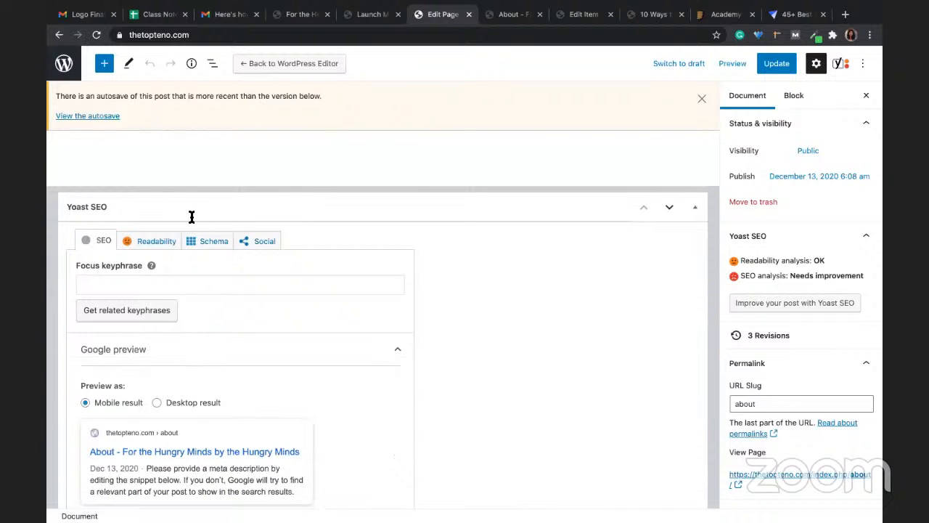
click(117, 283)
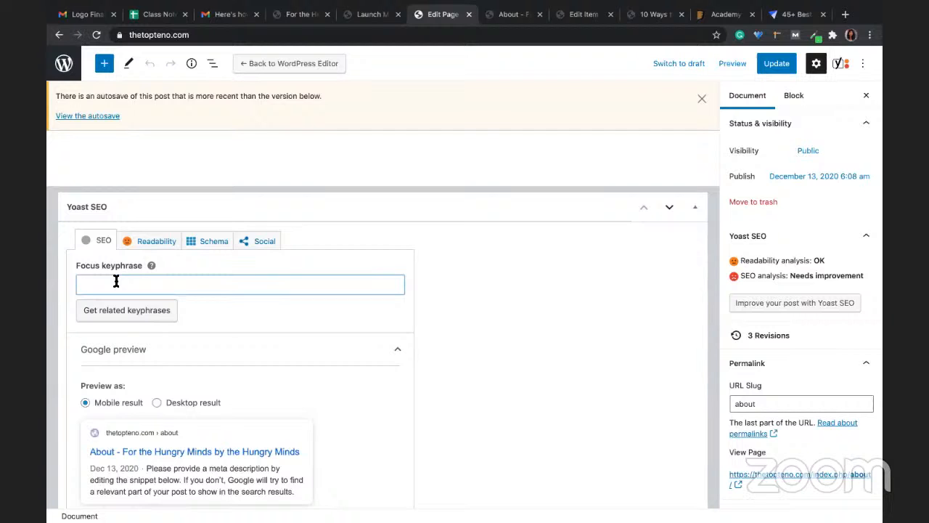
text(th)
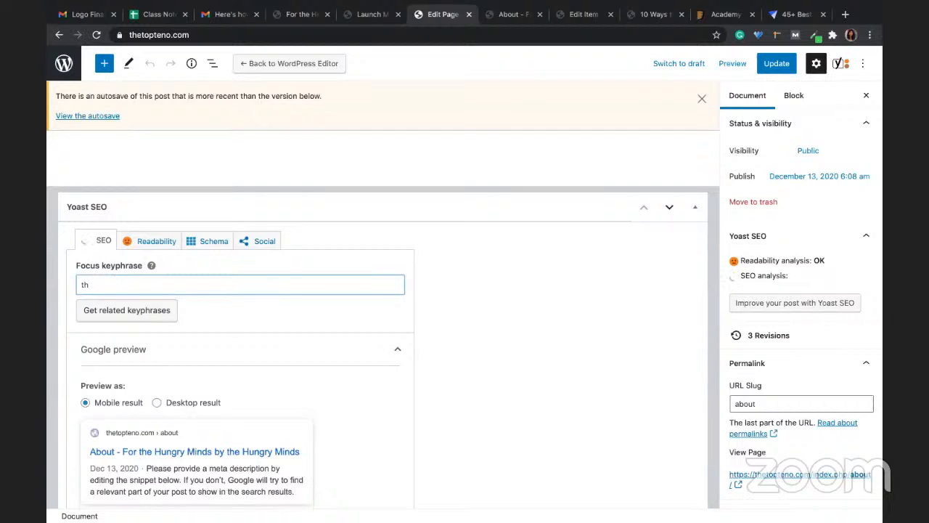
key(BackSpace)
text(op 10)
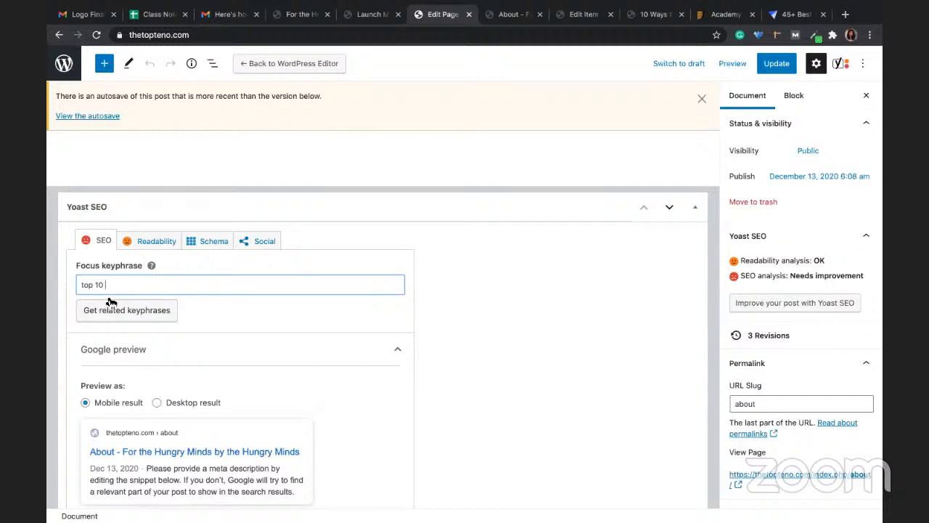
click(426, 325)
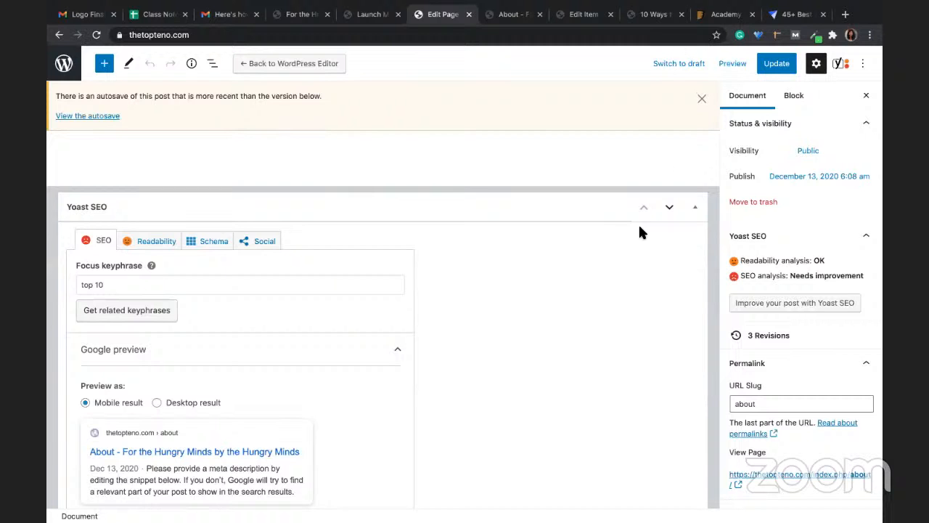
scroll(617, 275, down, 5)
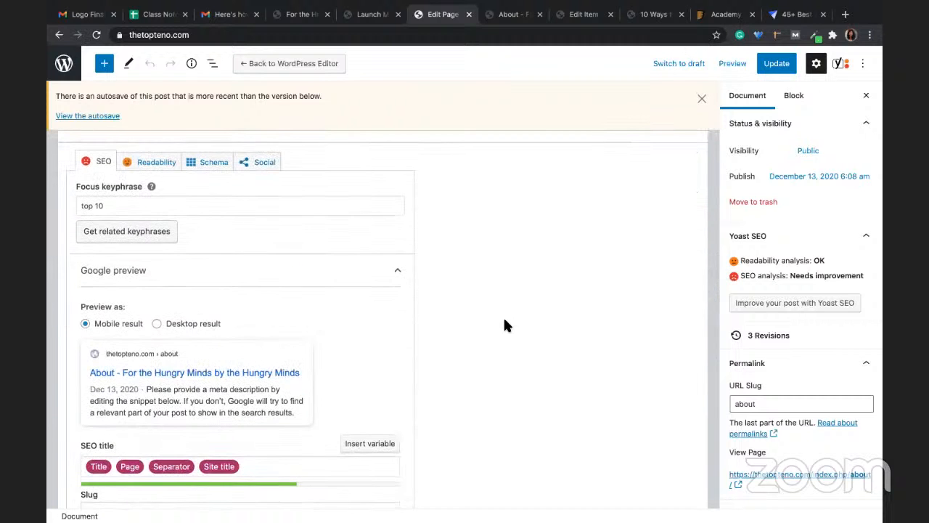
scroll(275, 333, down, 2)
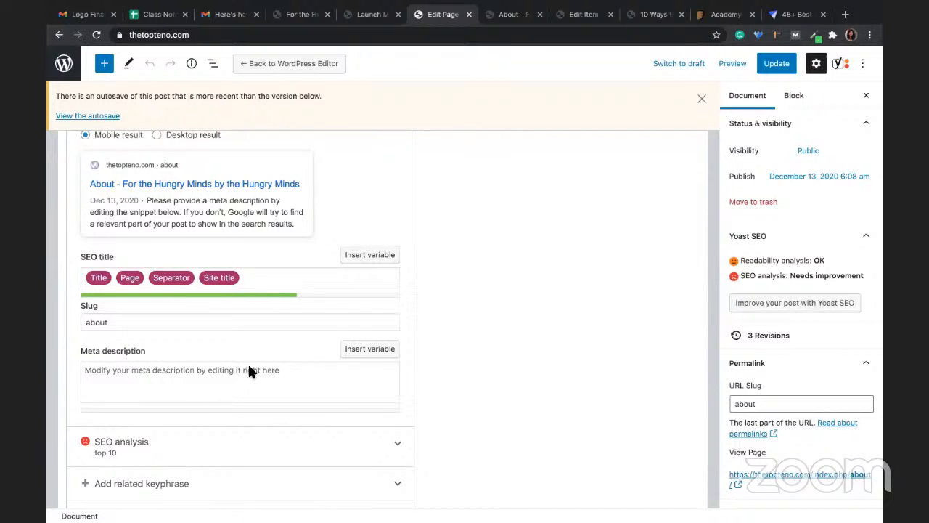
Step: Replace the About page's SEO title with 'The Top Teno - A website to learn world's top 10 best stuffs'
click(266, 278)
key(ctrl+a)
text(Top)
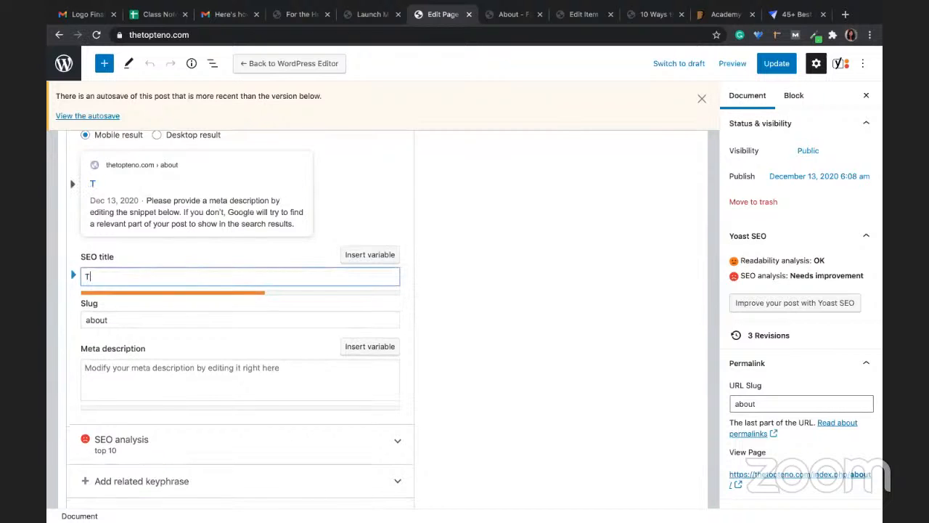
key(BackSpace)
key(BackSpace)
key(BackSpace)
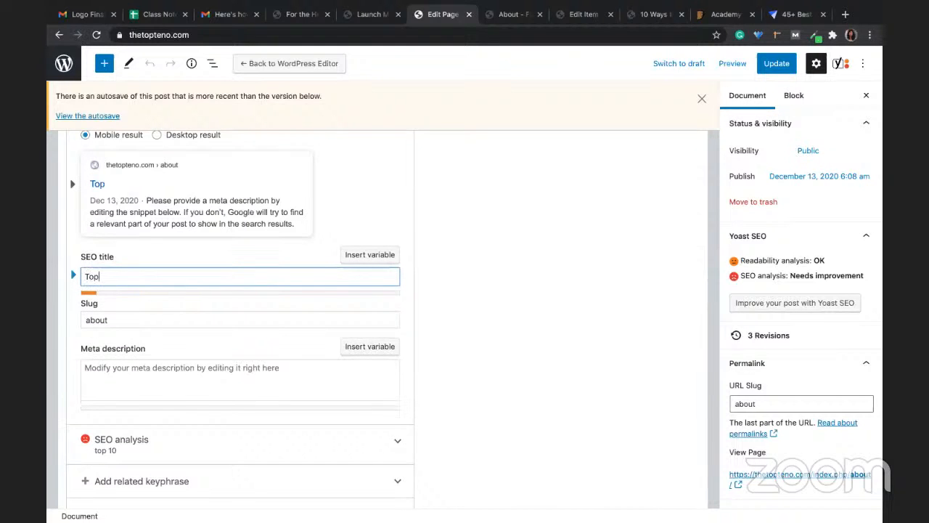
text(the)
key(BackSpace)
key(BackSpace)
key(BackSpace)
text(he Top Teno)
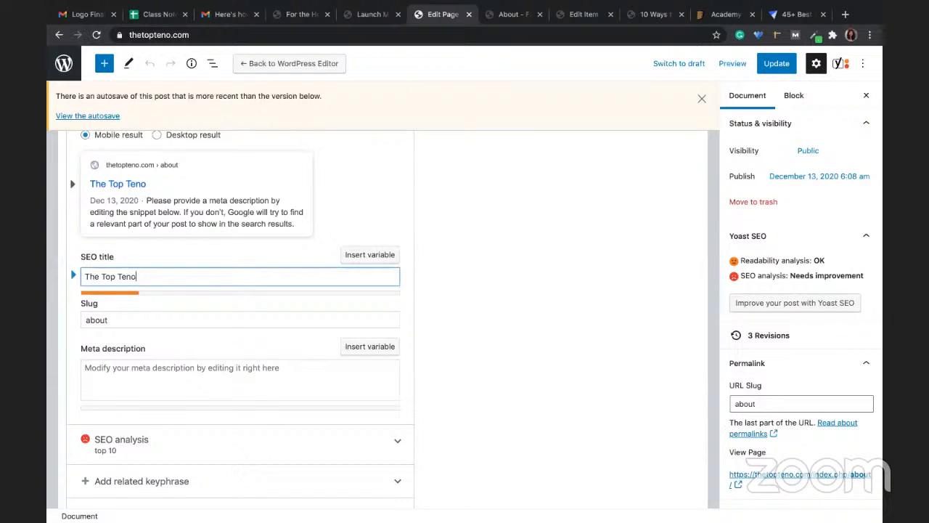
text( - A website to lear)
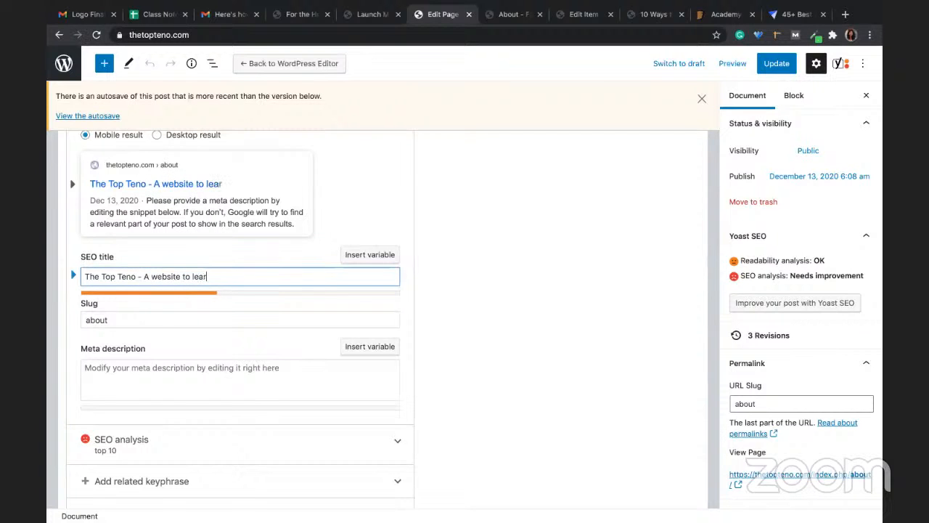
text(n world's)
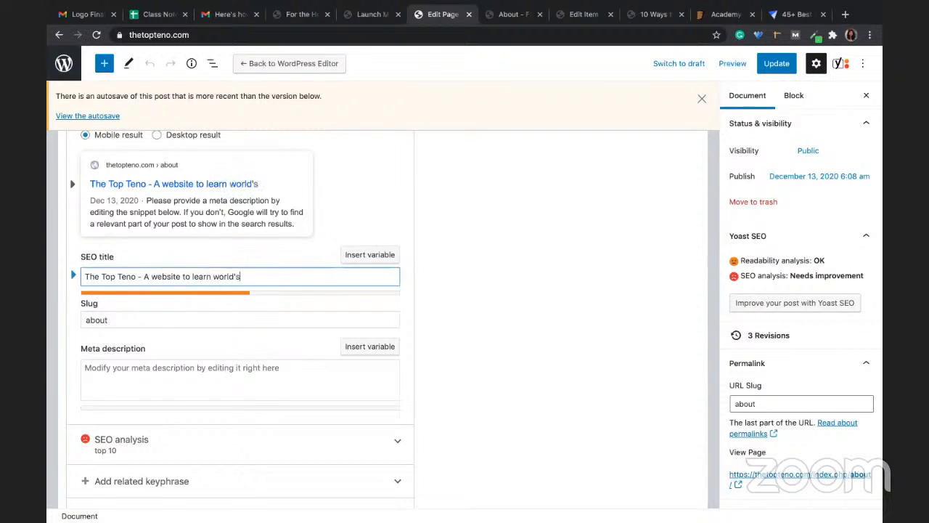
text( top 10 thi)
key(BackSpace)
key(BackSpace)
key(BackSpace)
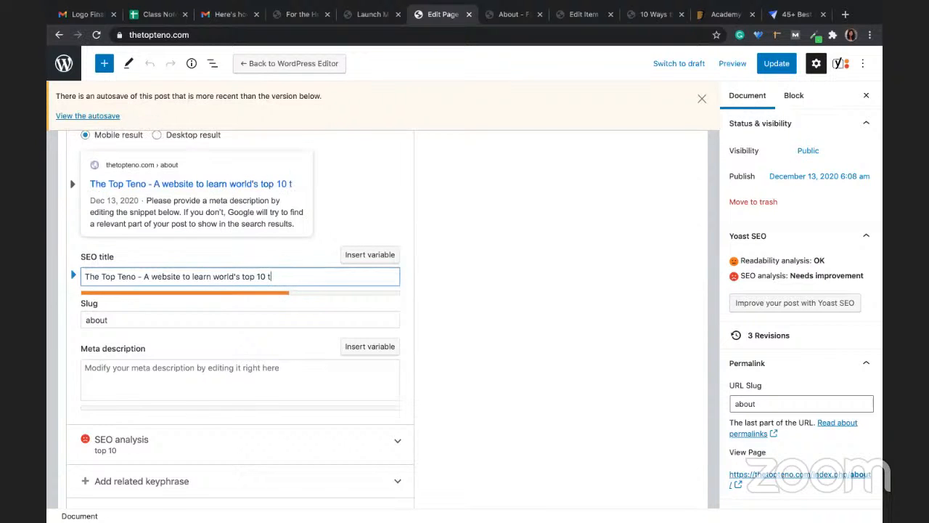
text(best stuff)
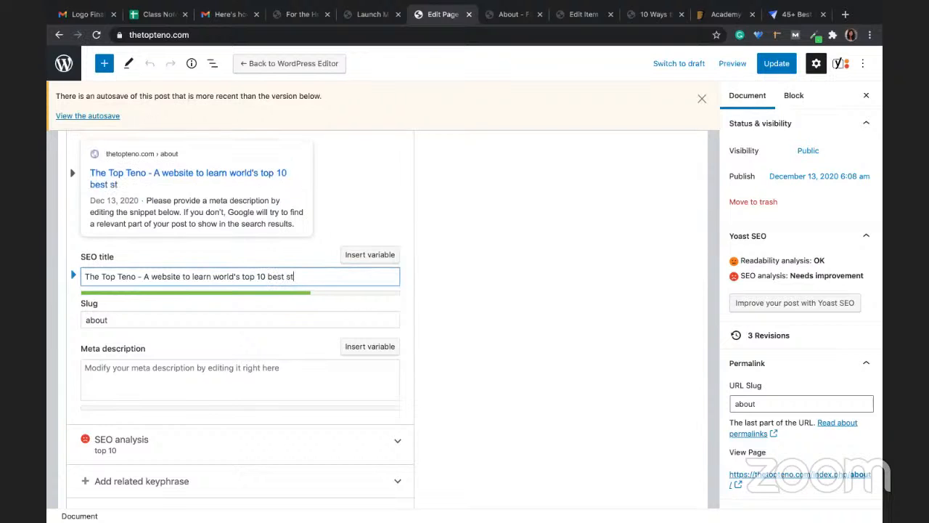
key(BackSpace)
key(BackSpace)
text(ffs)
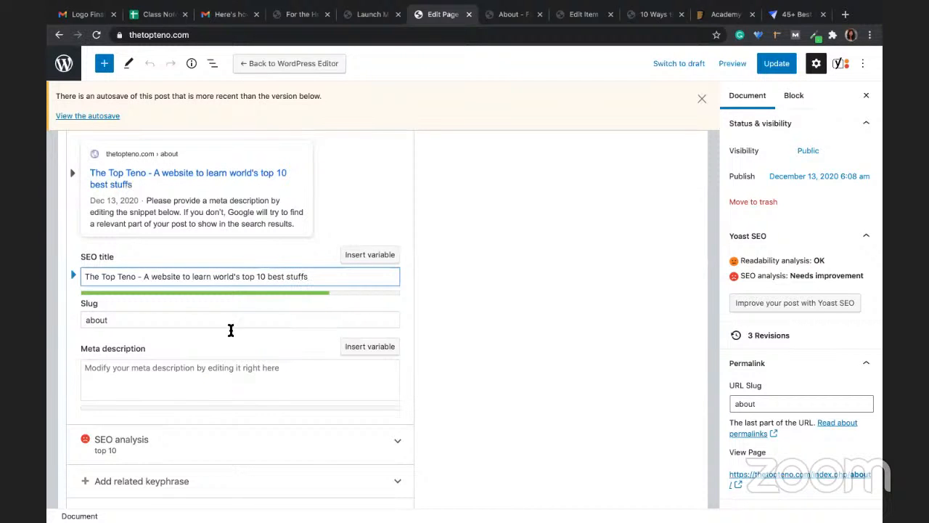
click(135, 325)
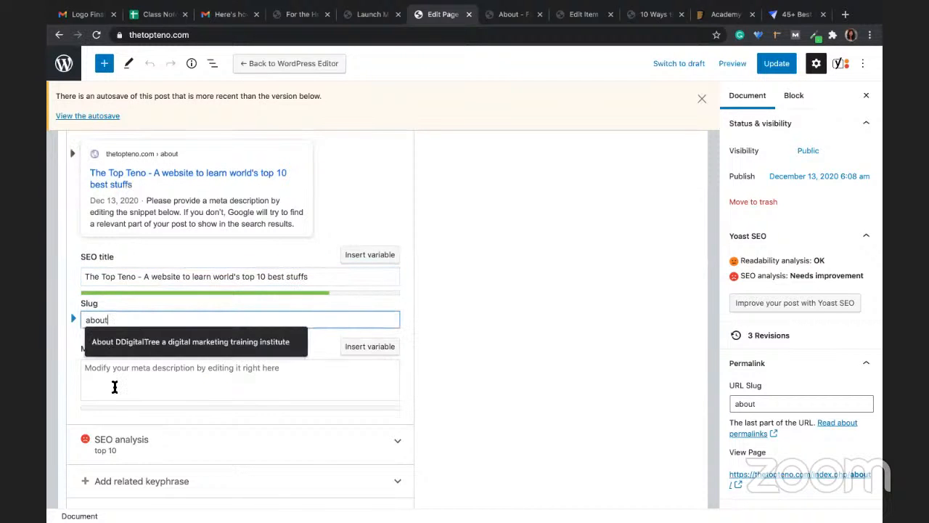
click(114, 387)
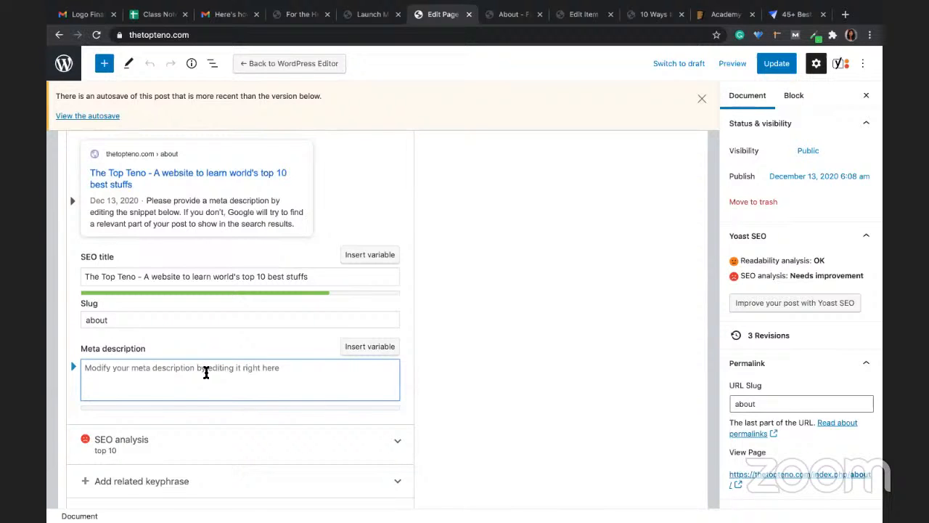
Step: Expand Yoast's SEO analysis for the About page to show 5 problems, 3 improvements and 4 good results
scroll(167, 457, down, 2)
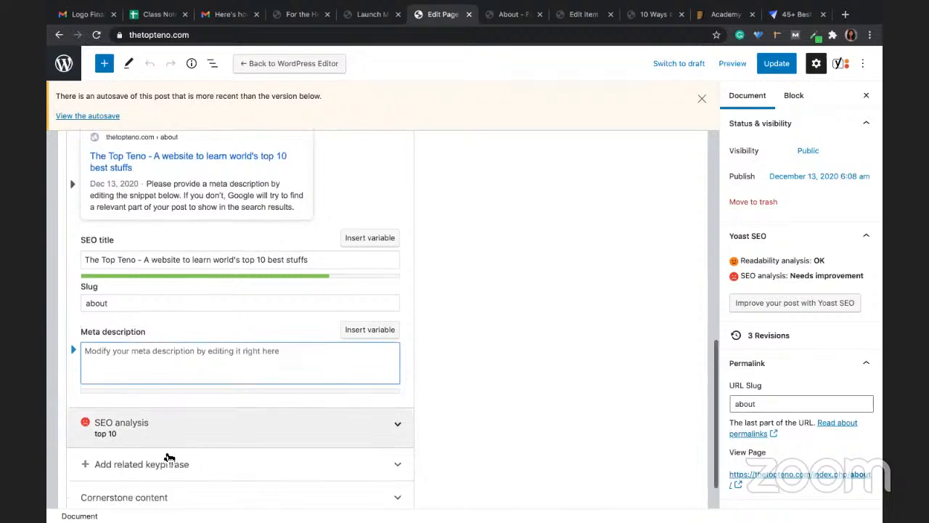
click(374, 384)
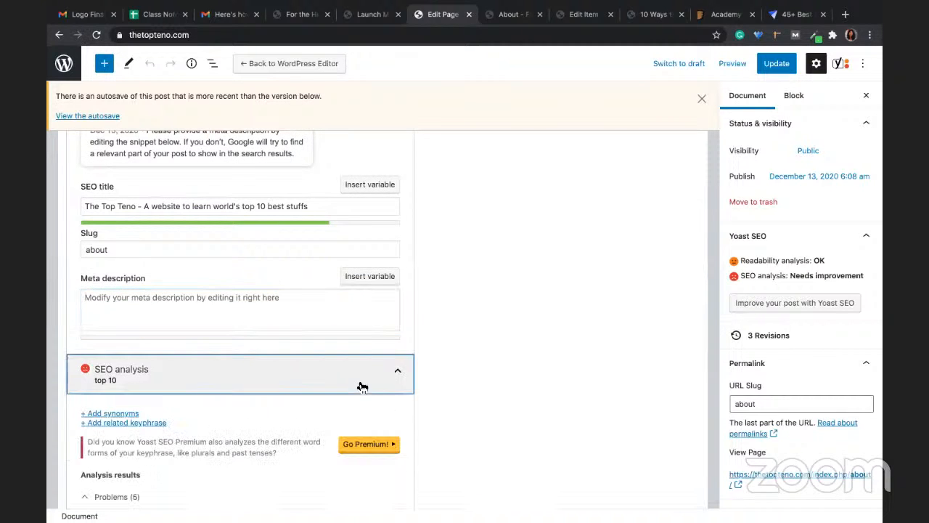
scroll(231, 405, down, 3)
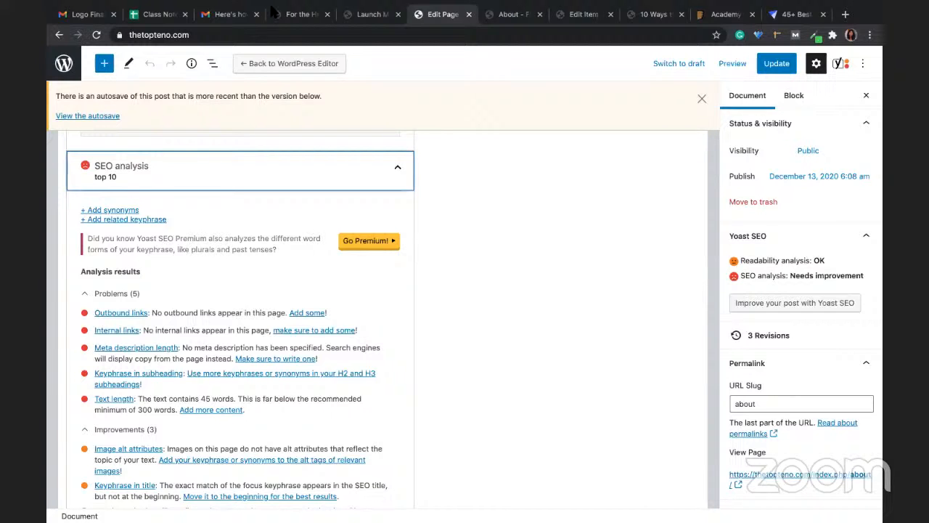
drag(436, 11, 435, 36)
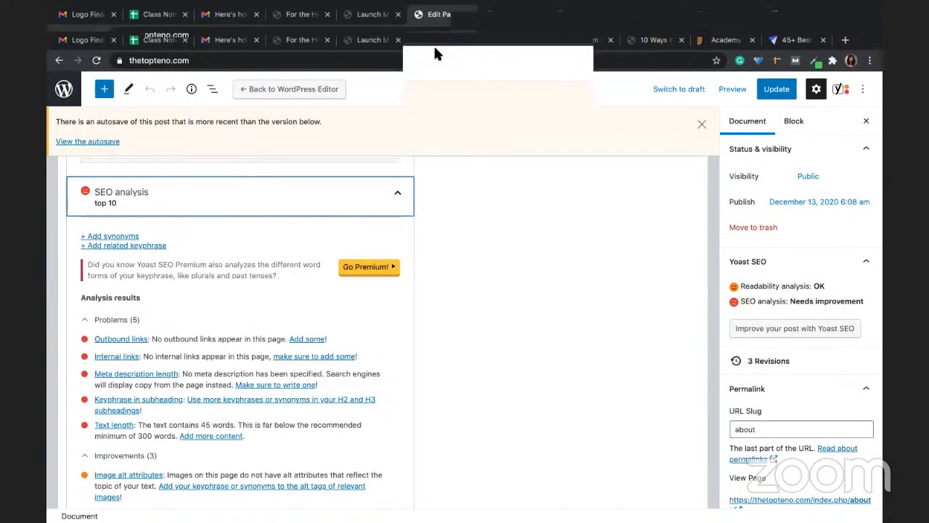
scroll(658, 207, down, 1)
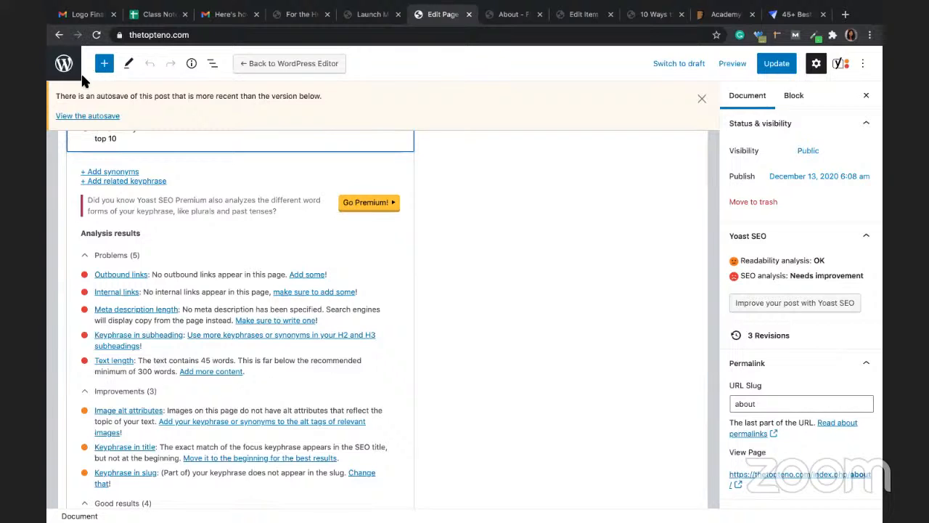
Step: Exit the About page editor back to the Pages list in the dashboard
click(73, 79)
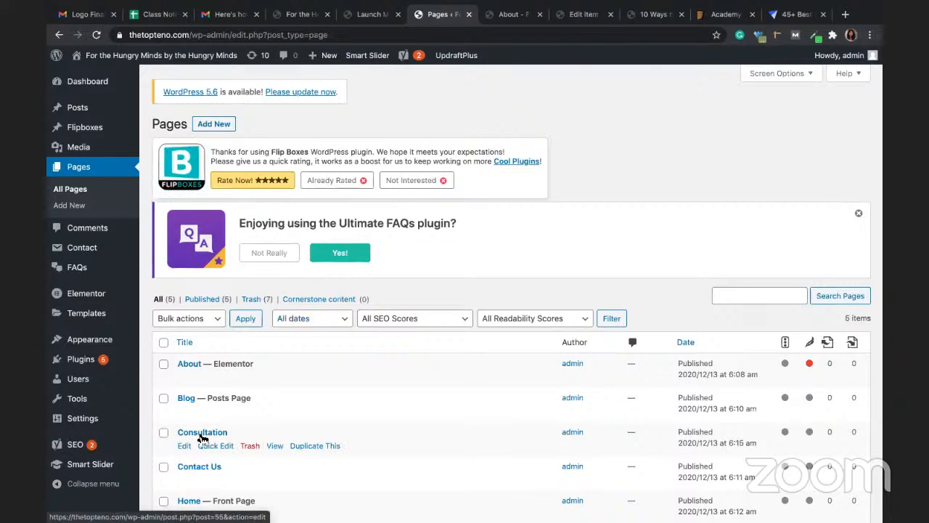
mouse_move(64, 392)
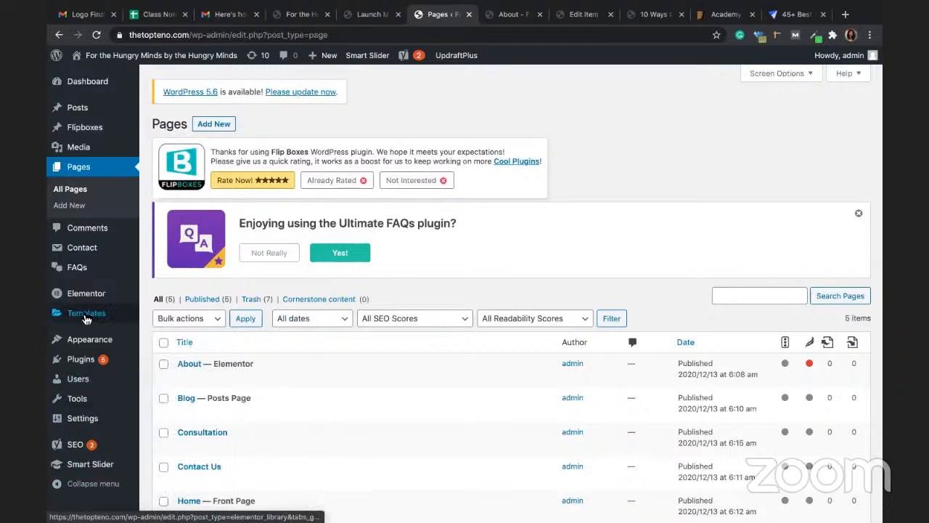
mouse_move(87, 365)
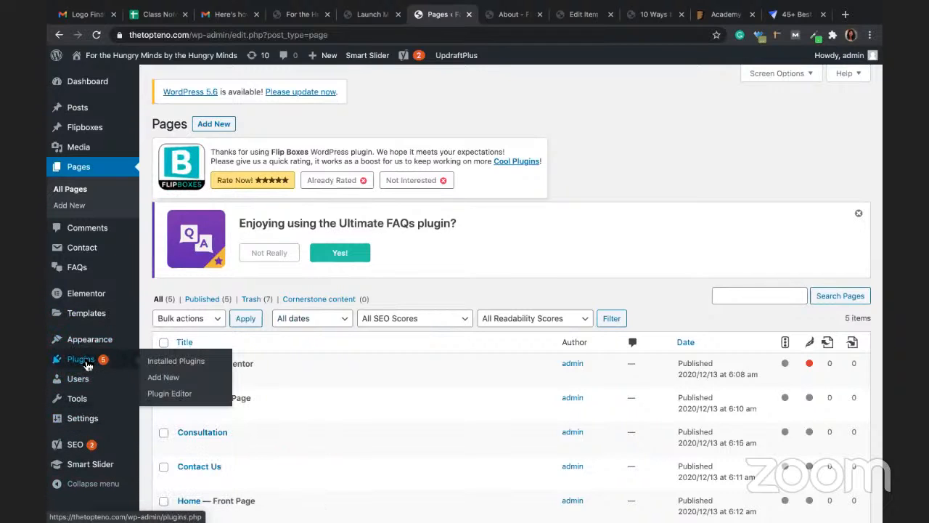
Step: Search the plugin directory for 'header footer code manager', then install and activate it
click(177, 379)
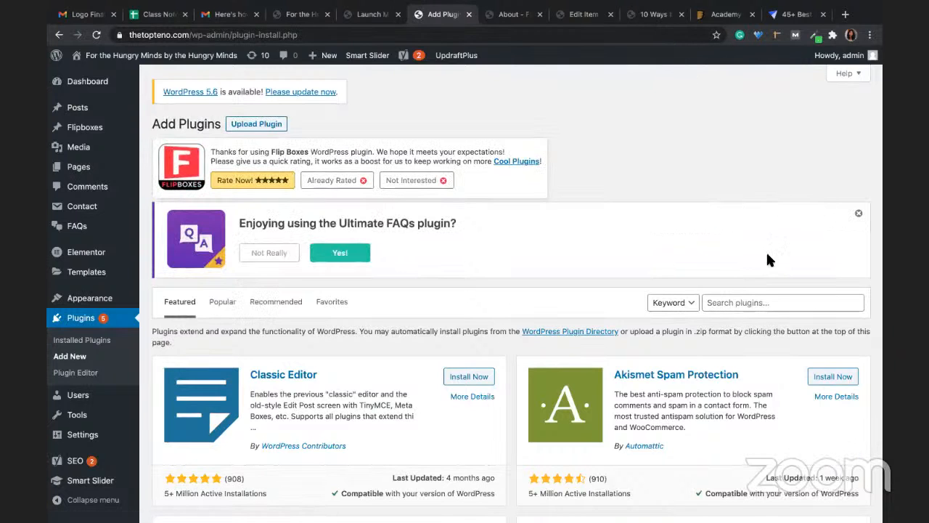
click(757, 302)
text(he)
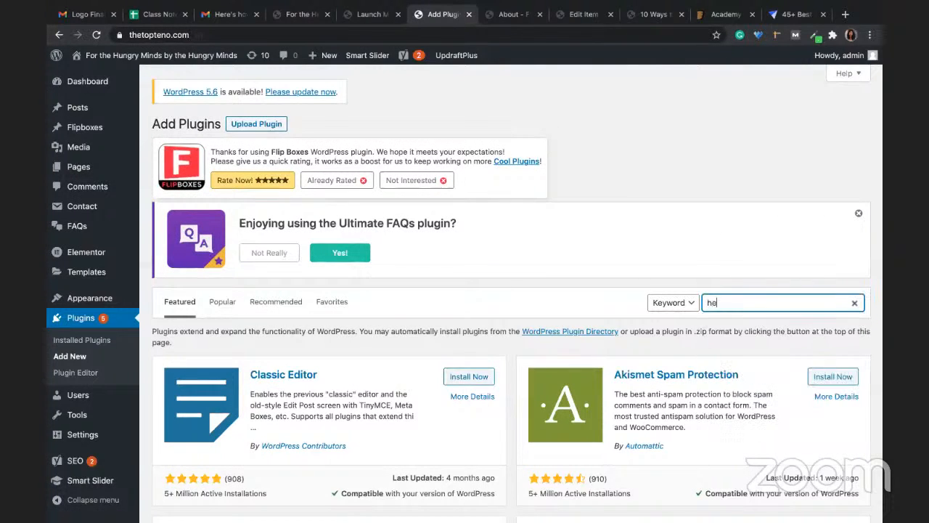
text(ader footer)
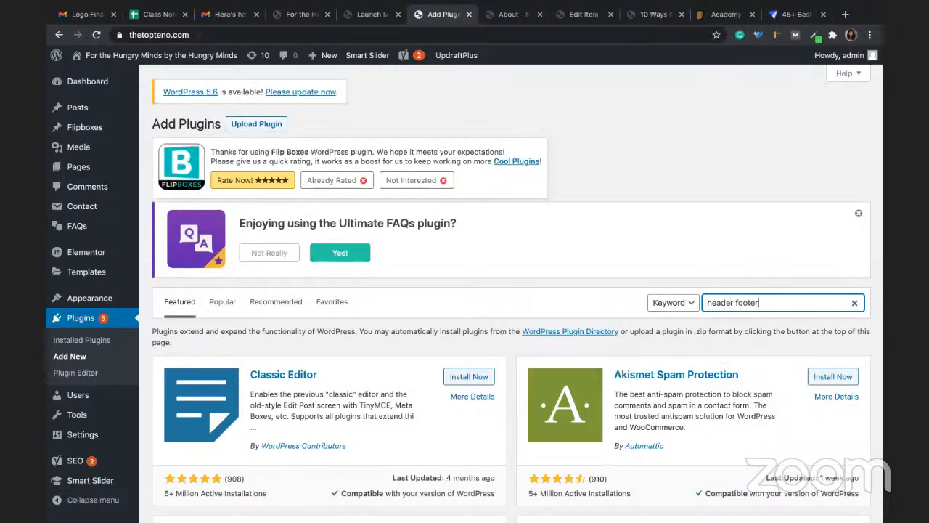
text( code manager)
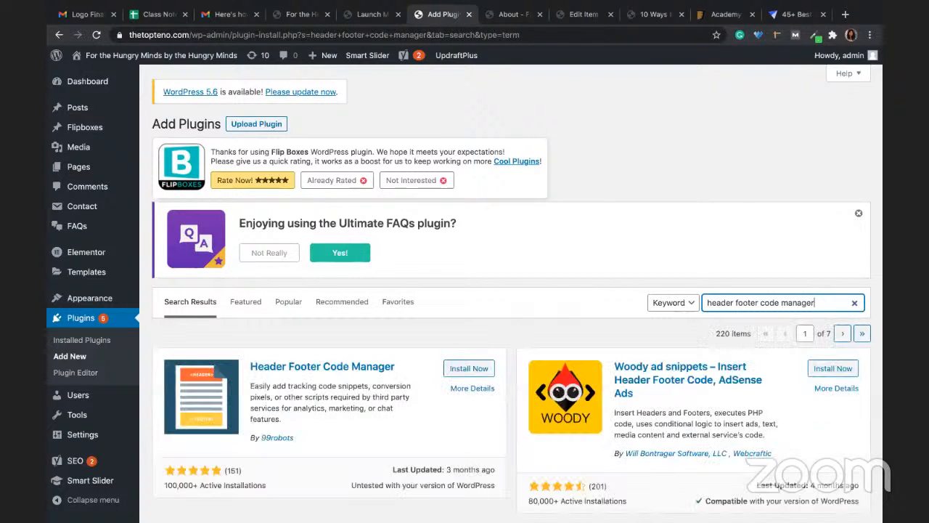
click(475, 369)
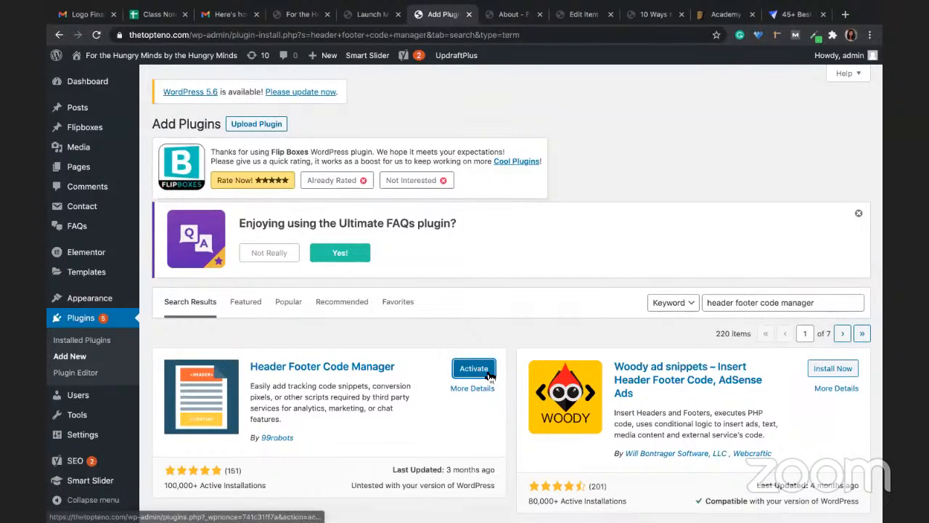
click(489, 373)
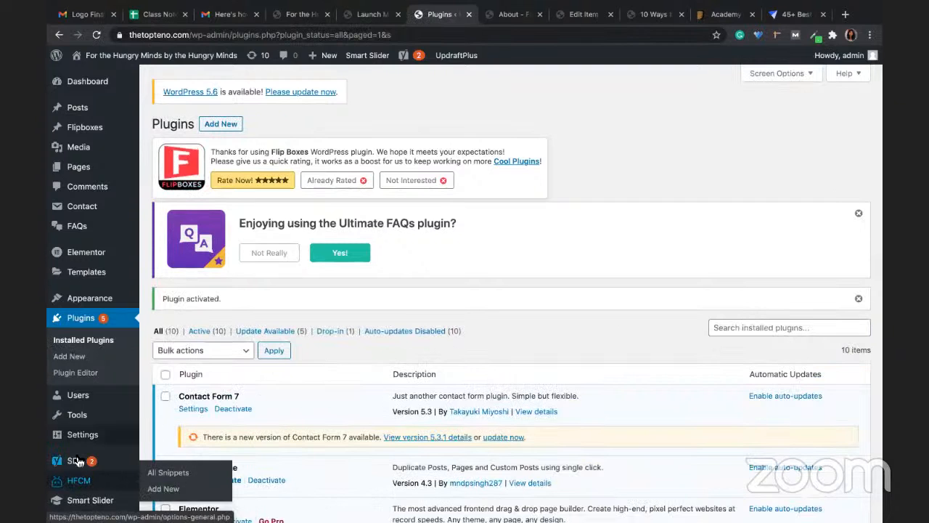
mouse_move(78, 436)
scroll(78, 436, down, 3)
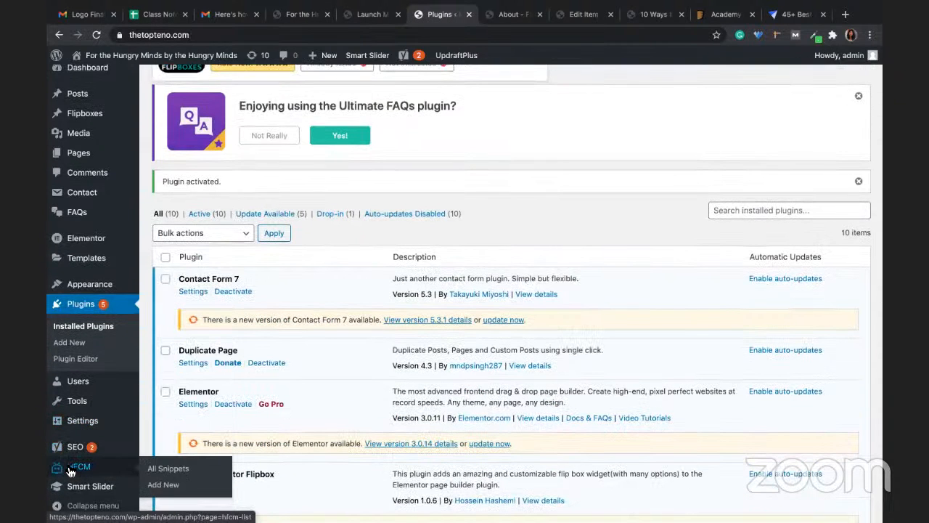
Step: Start a new HFCM snippet named 'Linkedin Insight Tag'
click(70, 471)
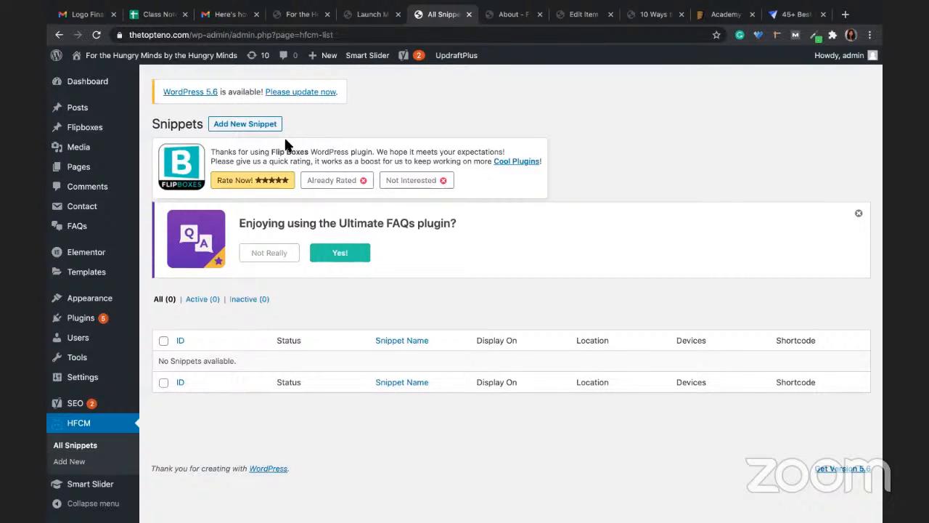
click(222, 128)
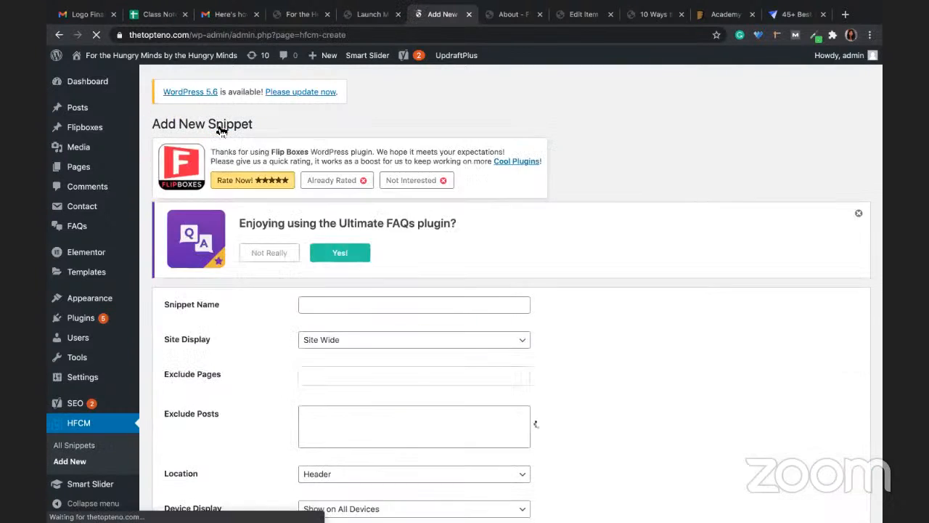
click(318, 301)
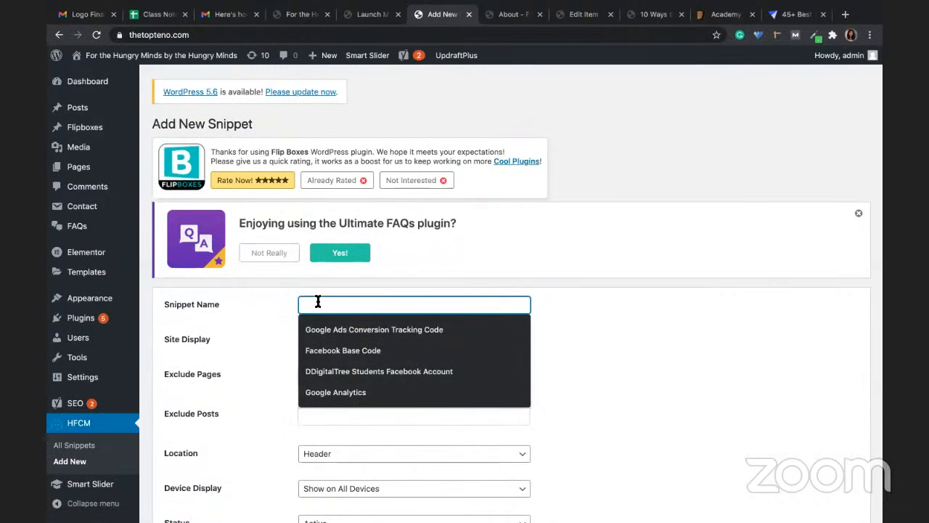
text(Linkedi)
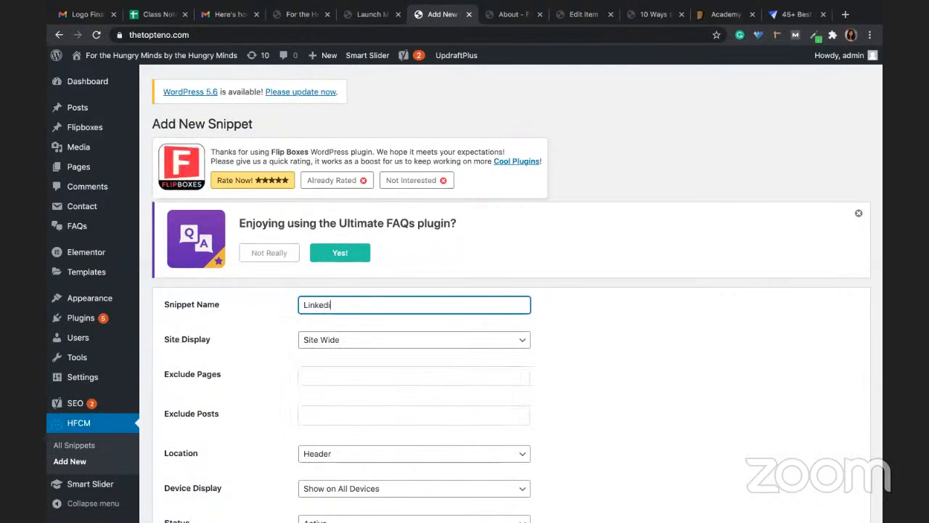
text(n Insight Tag)
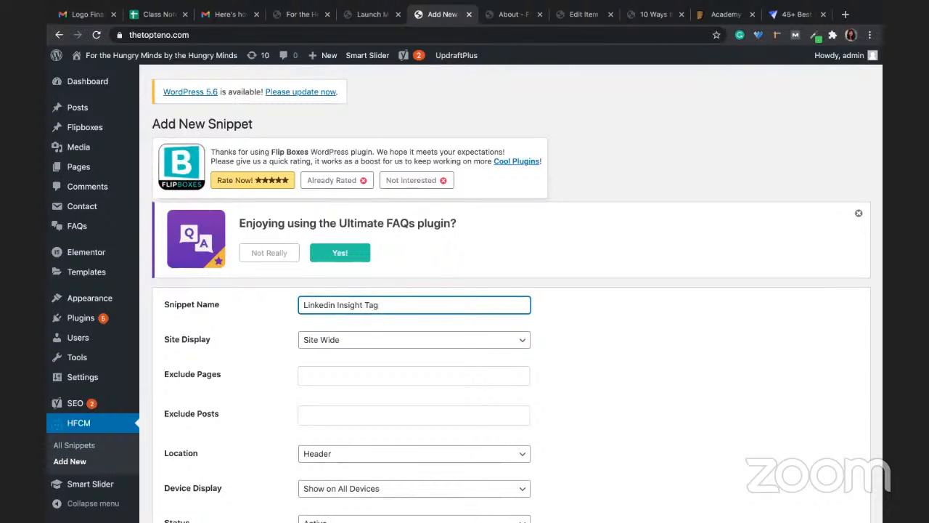
Step: Set the snippet to display Site Wide, excluding the Contact Us page
scroll(528, 298, down, 3)
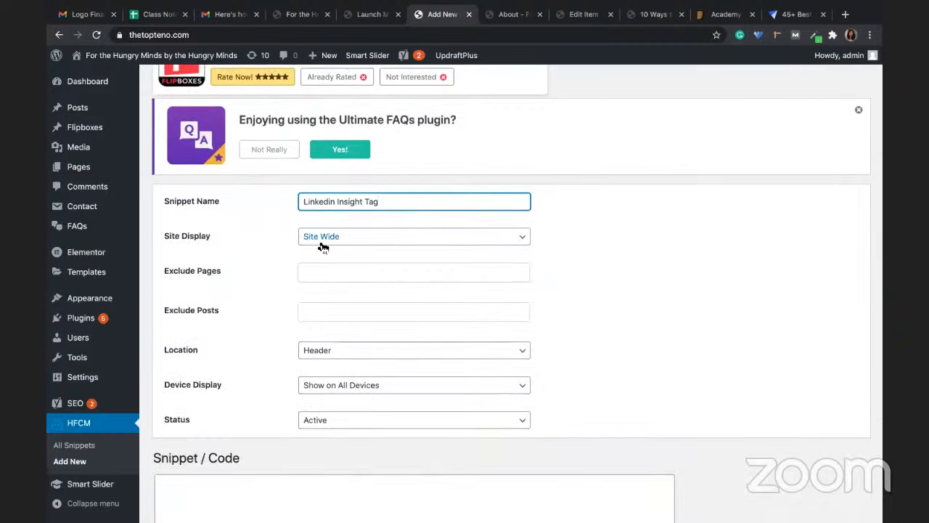
click(323, 240)
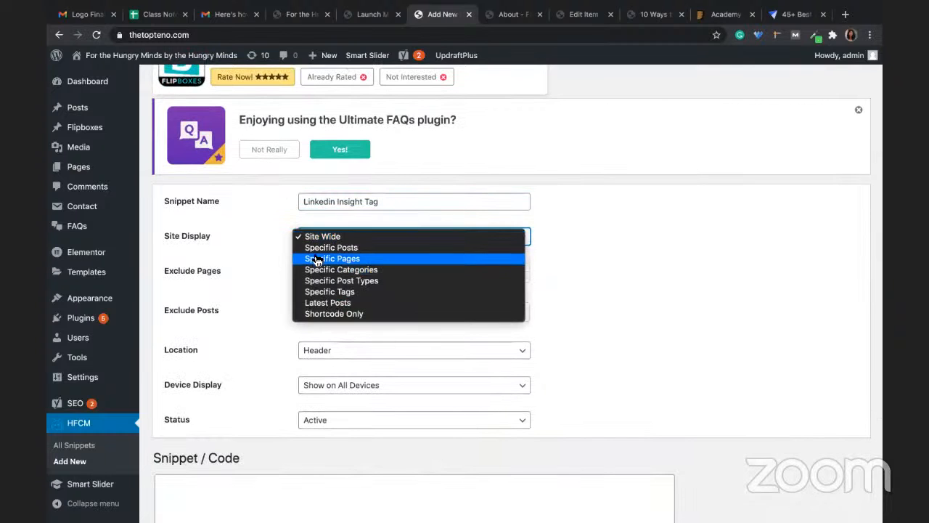
click(317, 259)
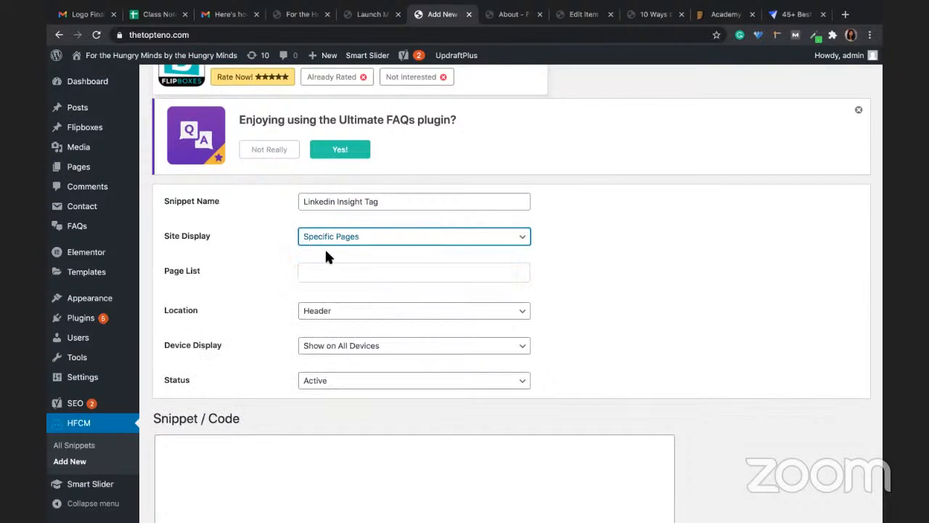
click(327, 238)
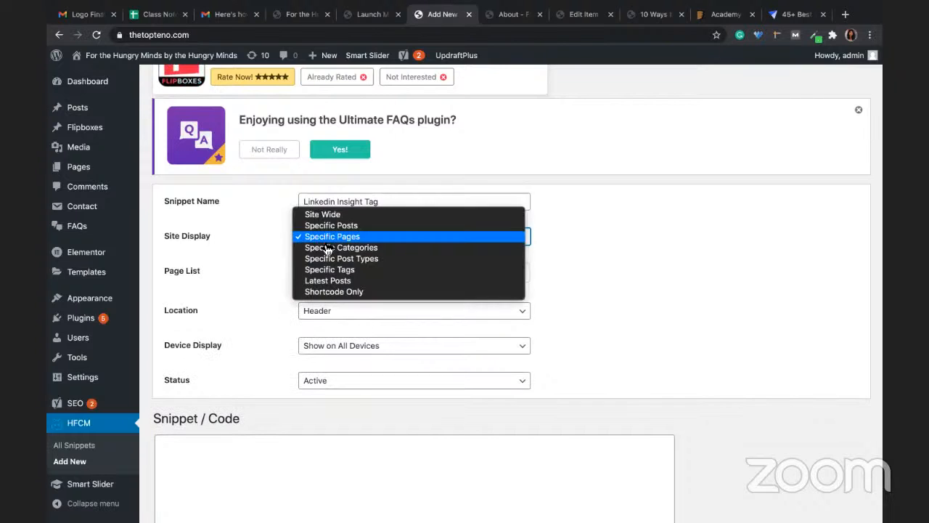
click(322, 213)
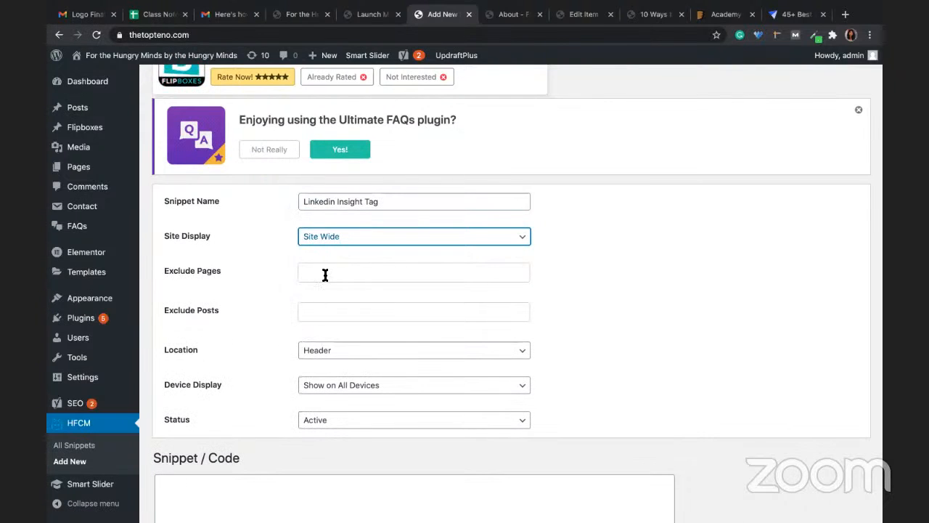
click(325, 275)
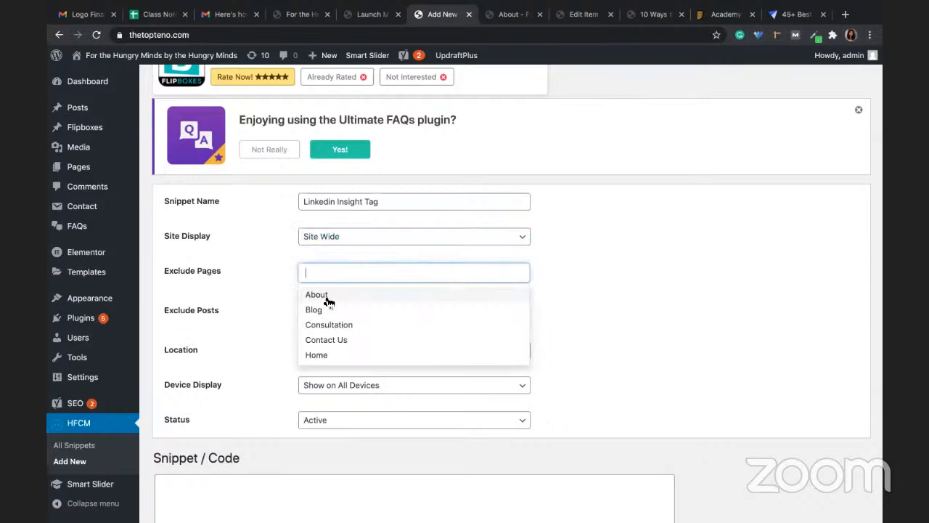
click(333, 340)
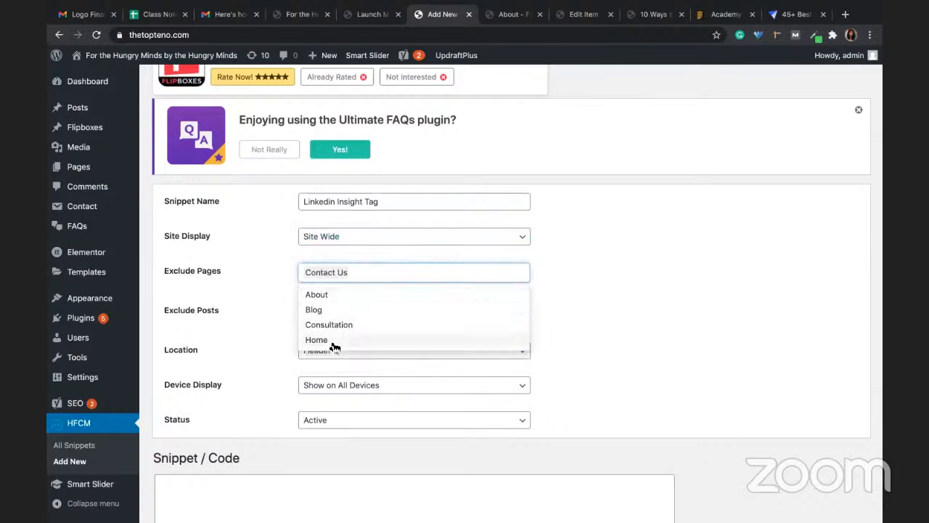
click(526, 316)
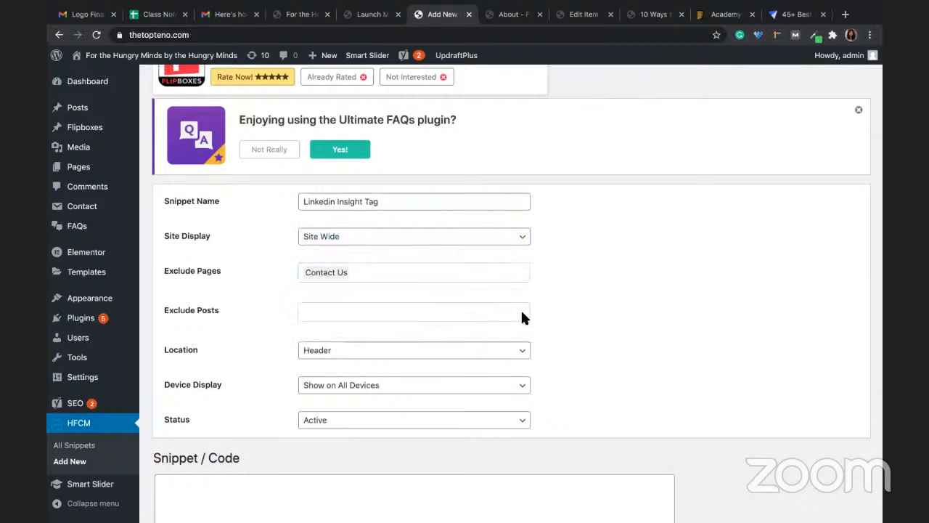
click(308, 316)
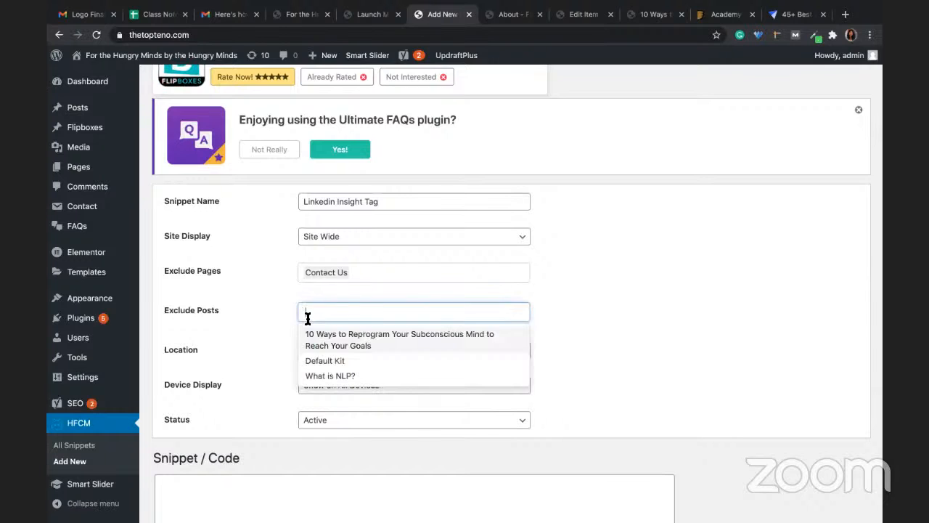
click(607, 340)
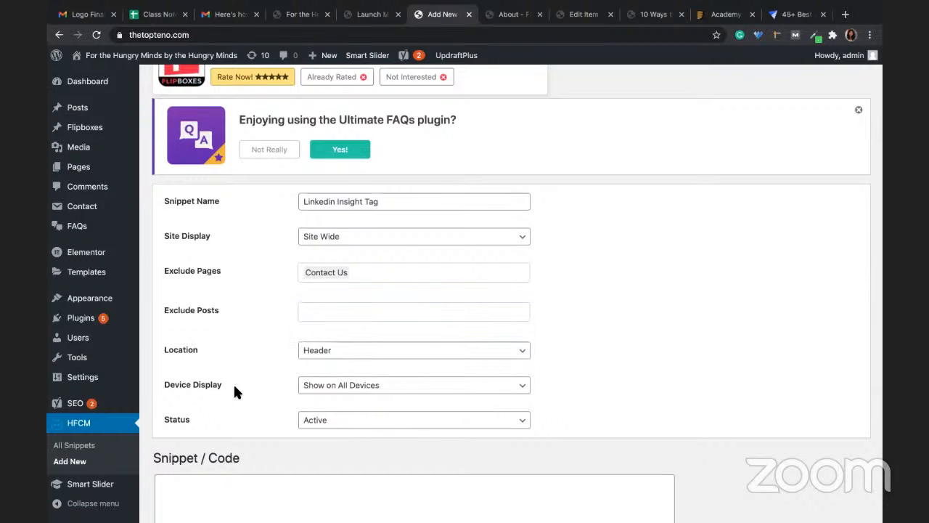
Step: Paste the snippet code, save the snippet, and return to the Class Notes spreadsheet
scroll(230, 341, down, 2)
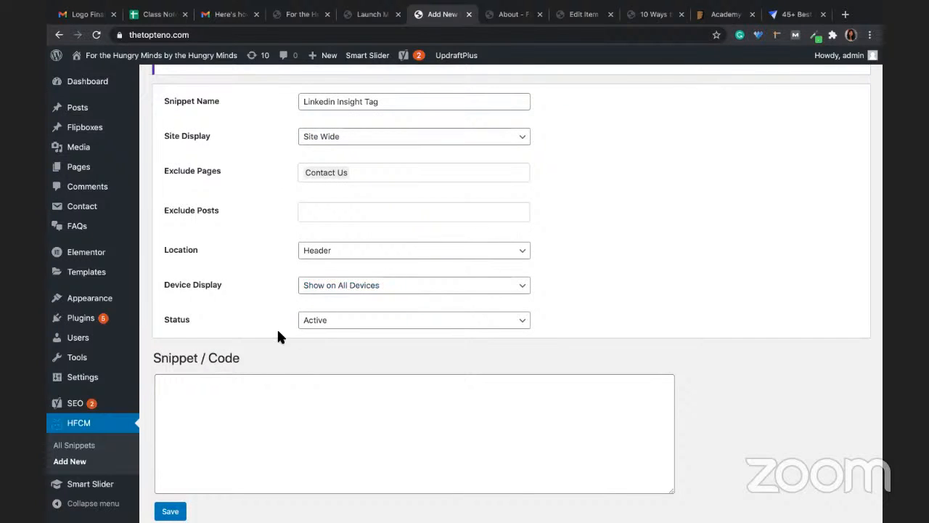
click(280, 429)
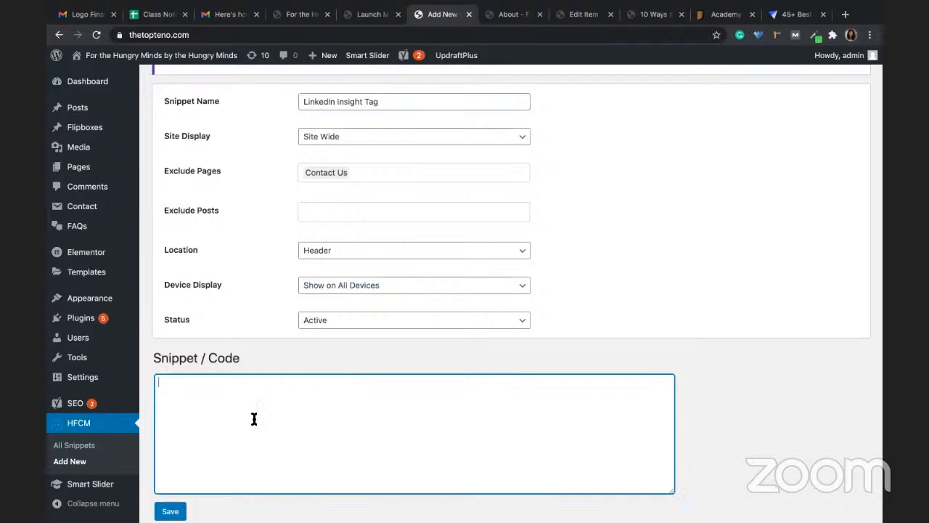
text([flipboxes id="69"])
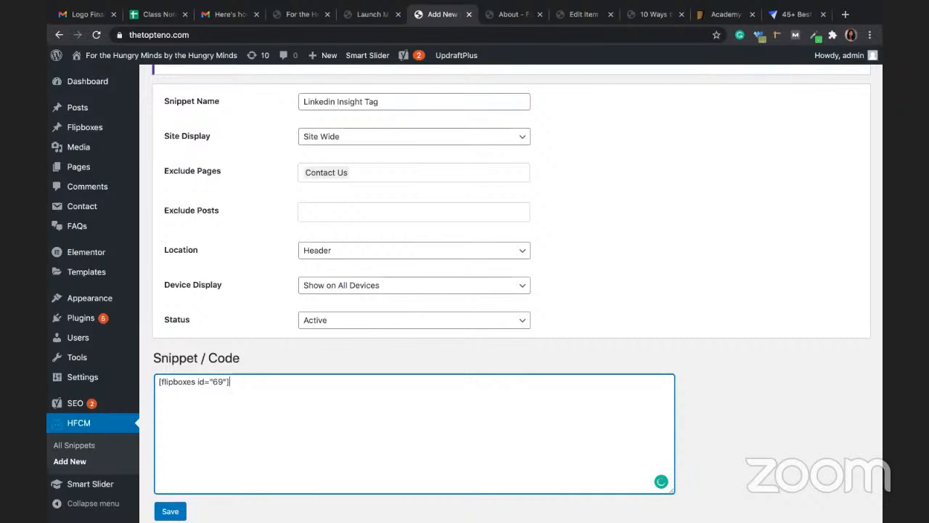
click(170, 511)
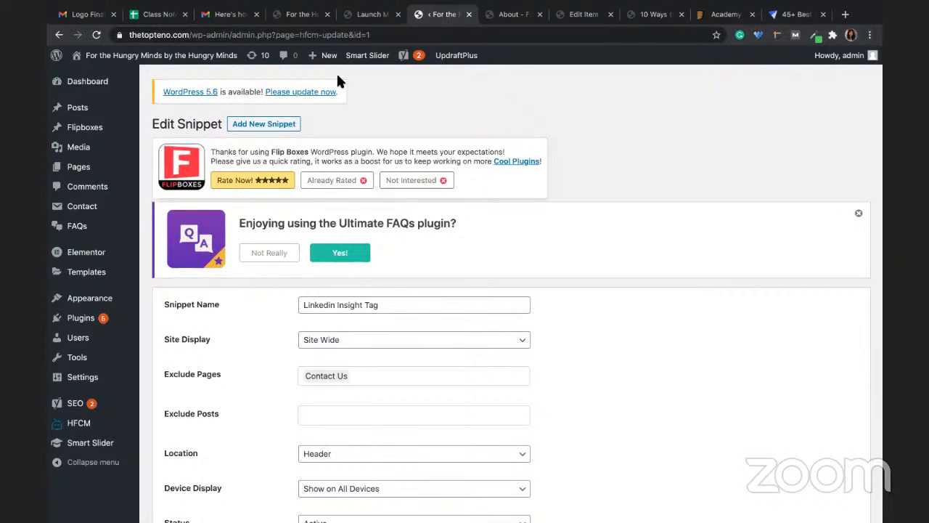
click(156, 15)
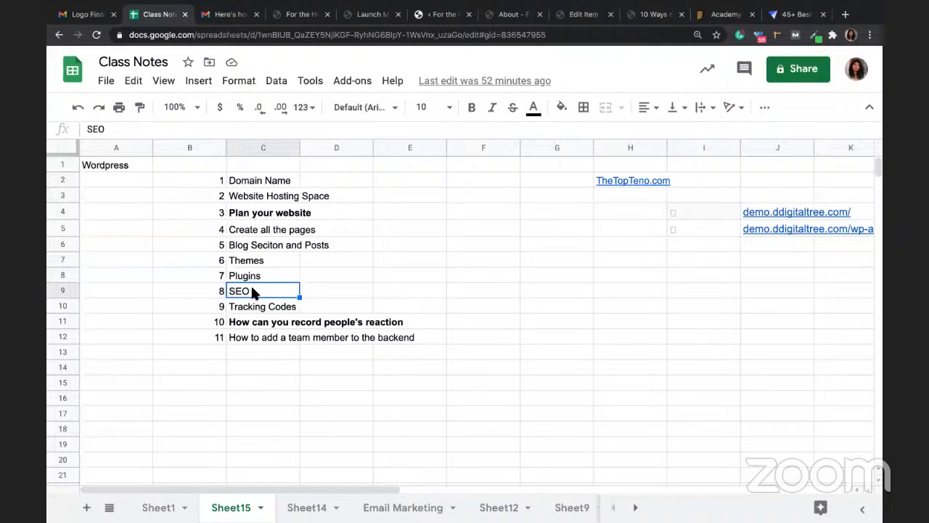
click(240, 306)
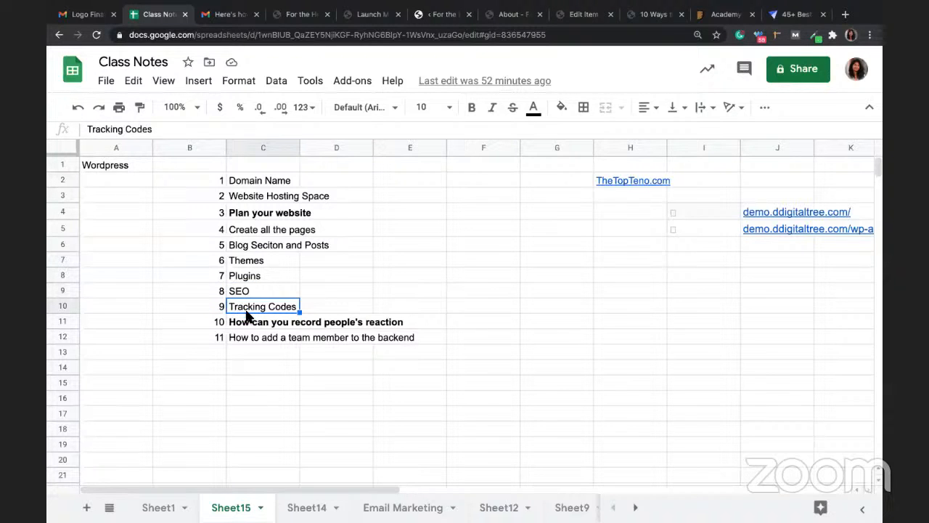
click(247, 325)
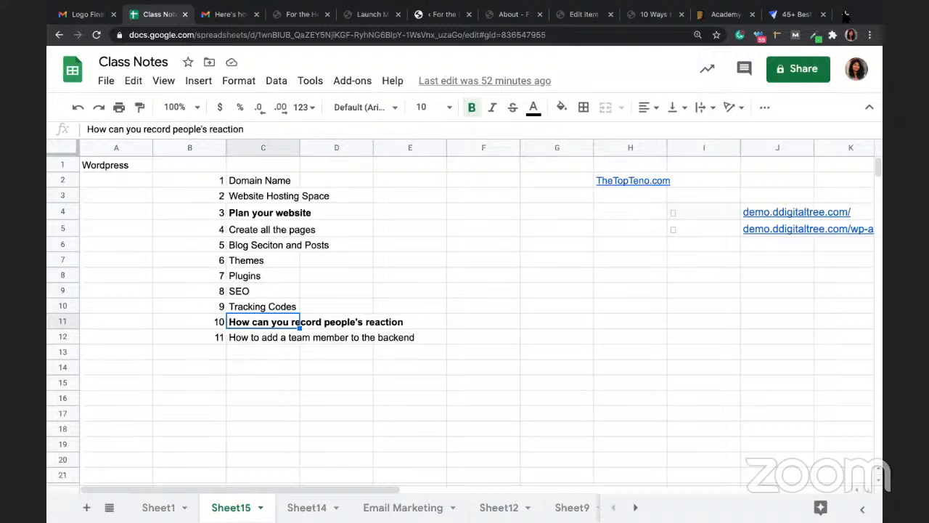
Step: Search 'inspectlet' in a new tab and open inspectlet.com from the results
click(845, 14)
click(561, 34)
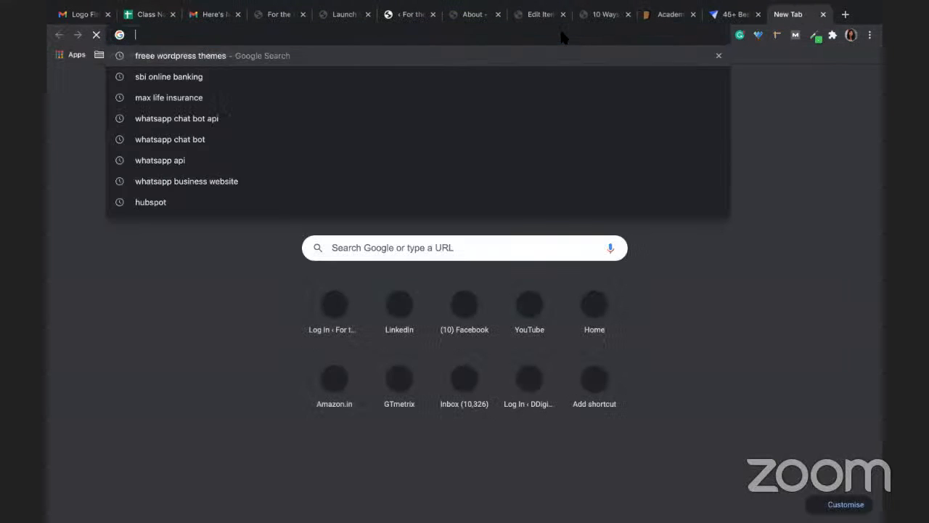
text(inspectlet)
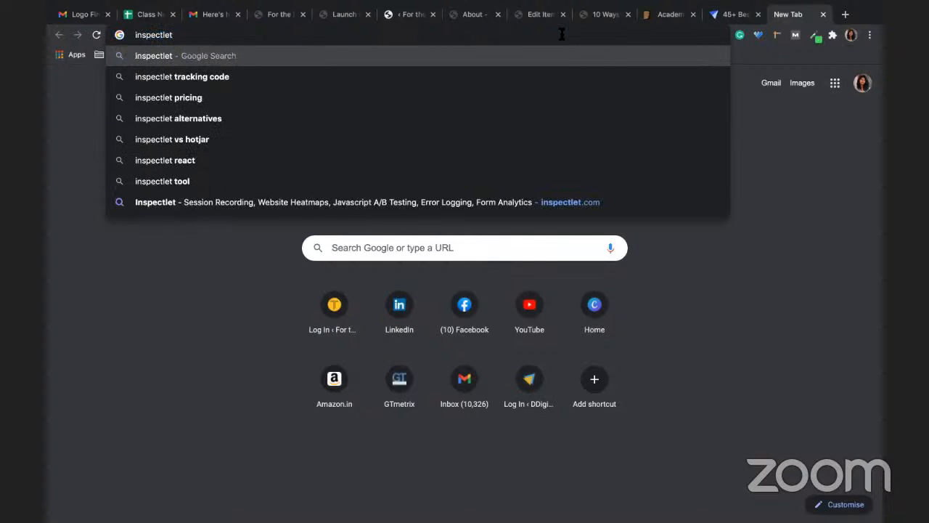
key(Return)
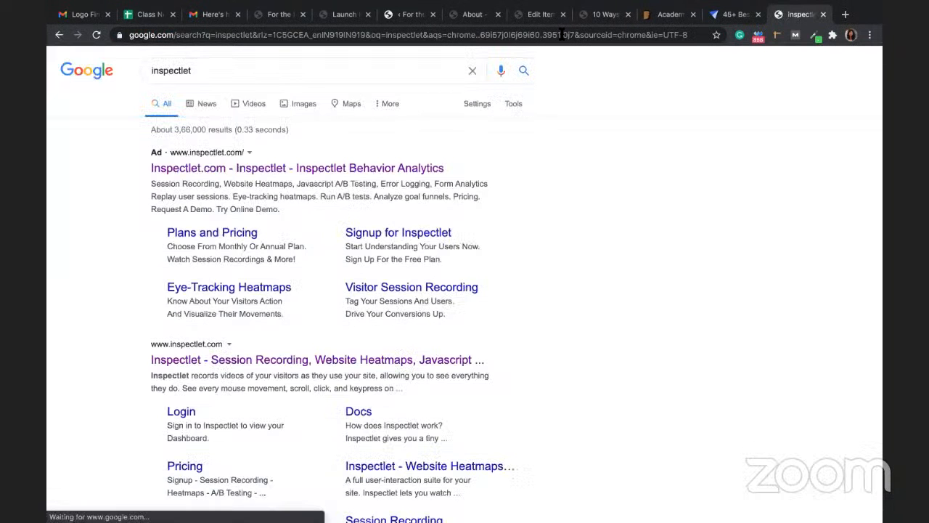
click(191, 363)
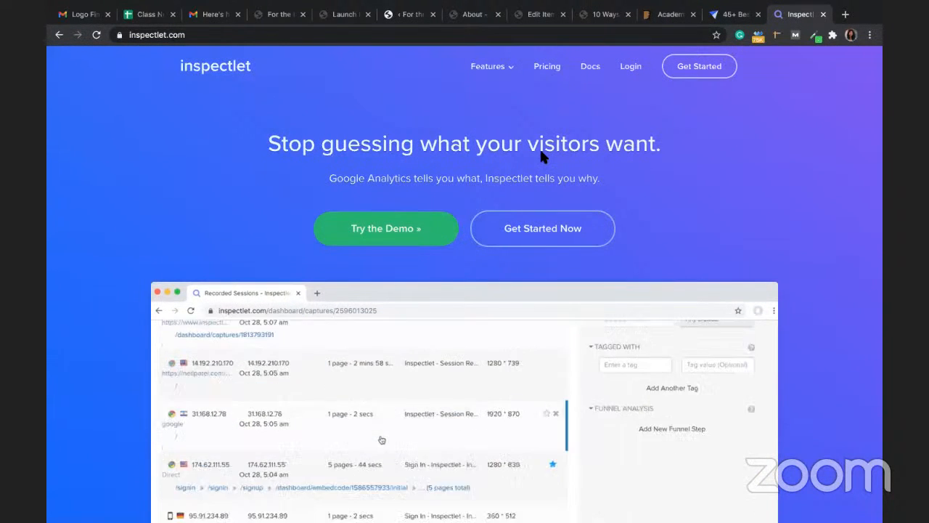
click(507, 15)
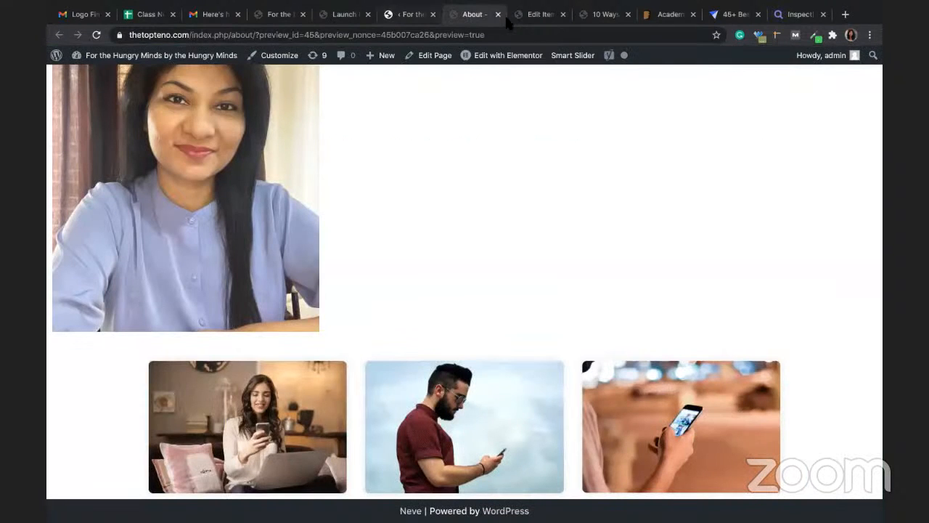
click(409, 16)
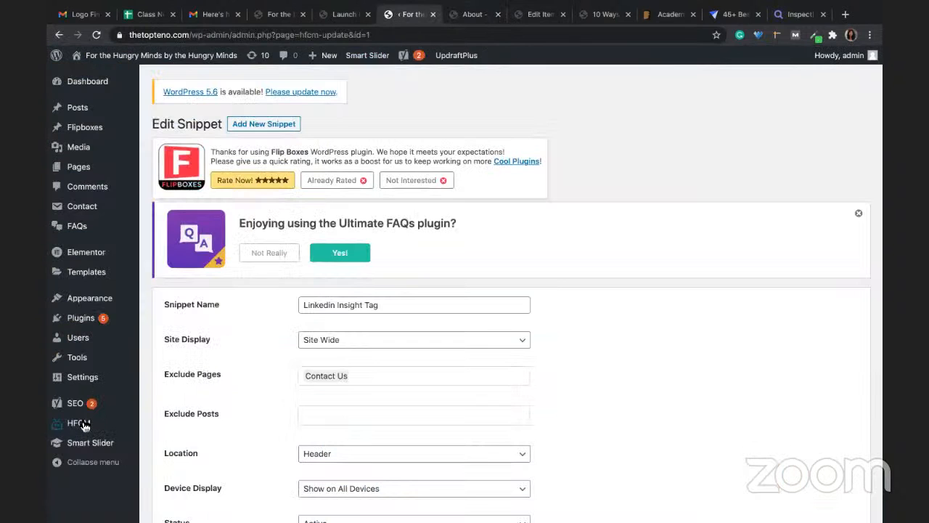
mouse_move(79, 427)
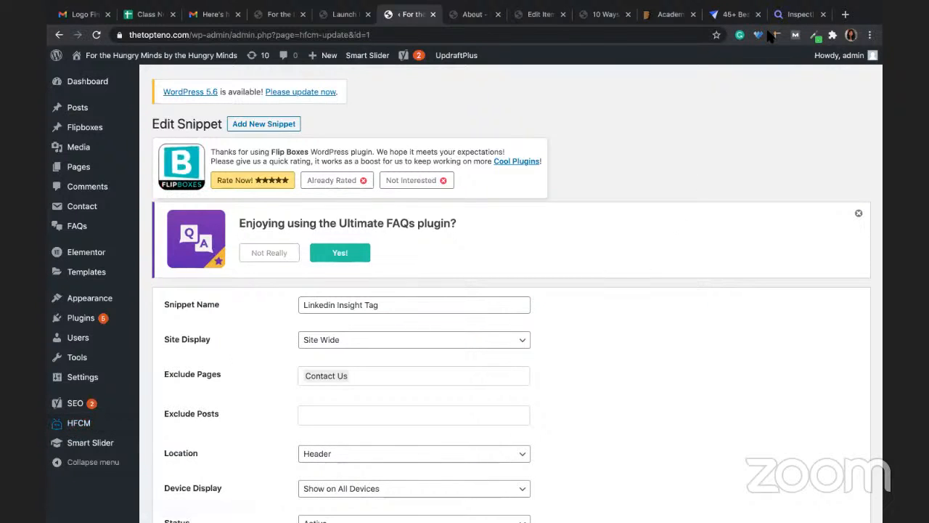
click(798, 15)
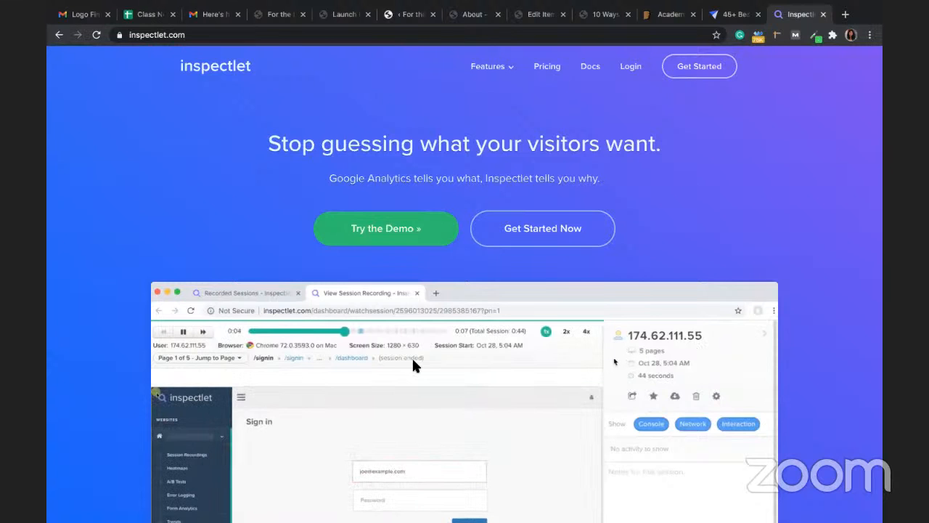
scroll(412, 361, down, 1)
scroll(412, 363, down, 2)
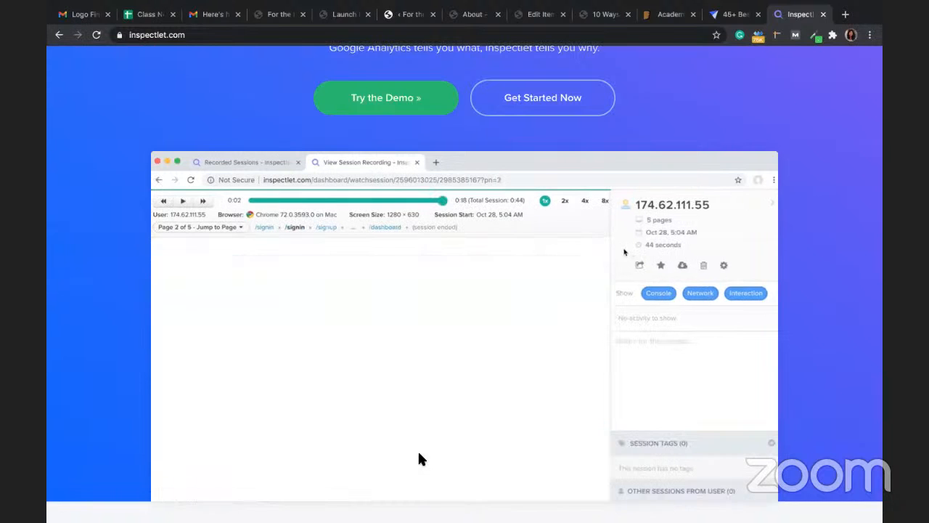
scroll(419, 459, down, 1)
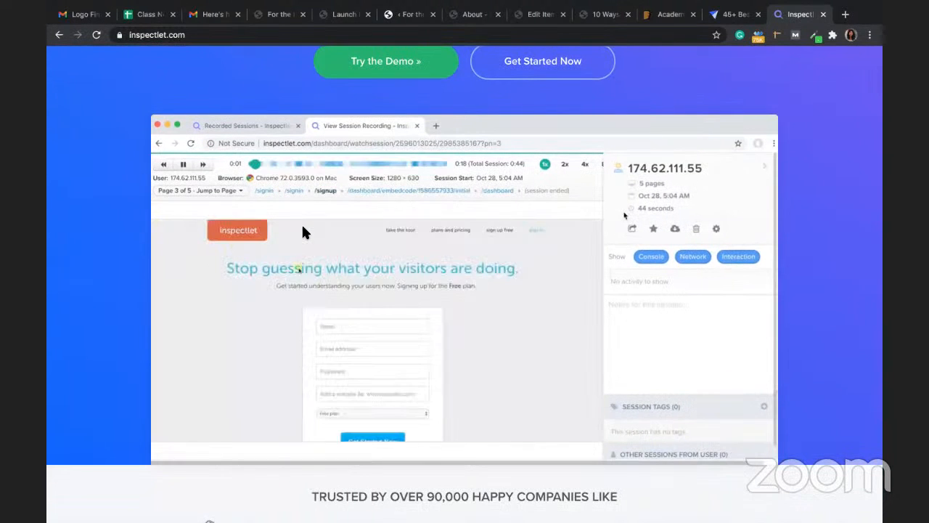
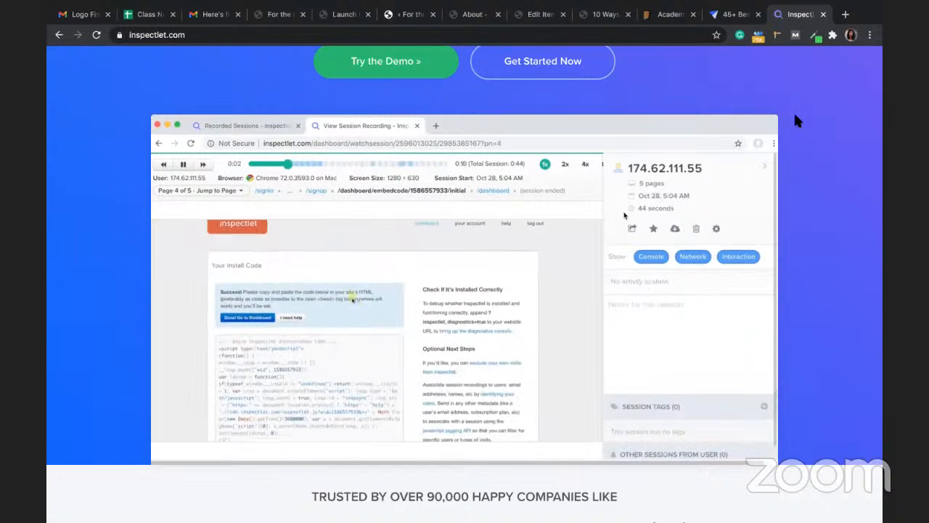
Step: In Class Notes, select topic C12 'How to add a team member to the backend', then switch to WordPress
click(149, 14)
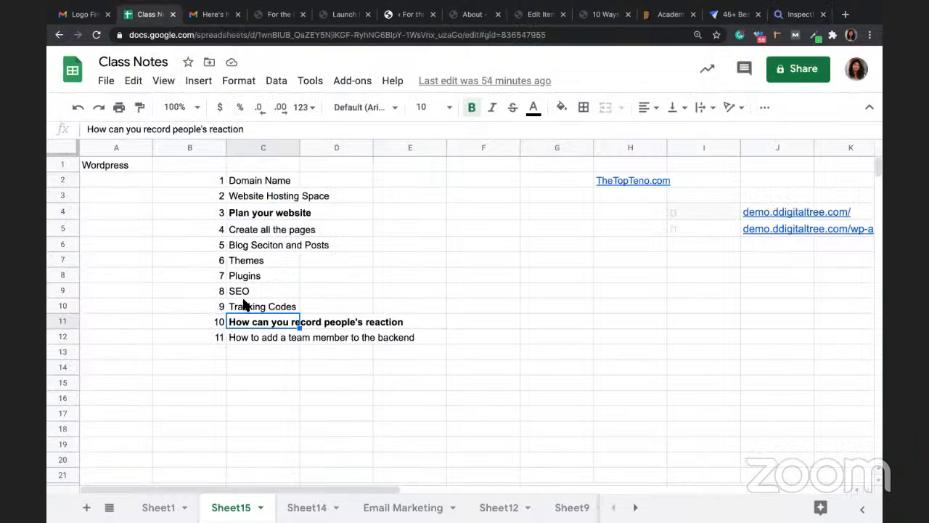
click(258, 342)
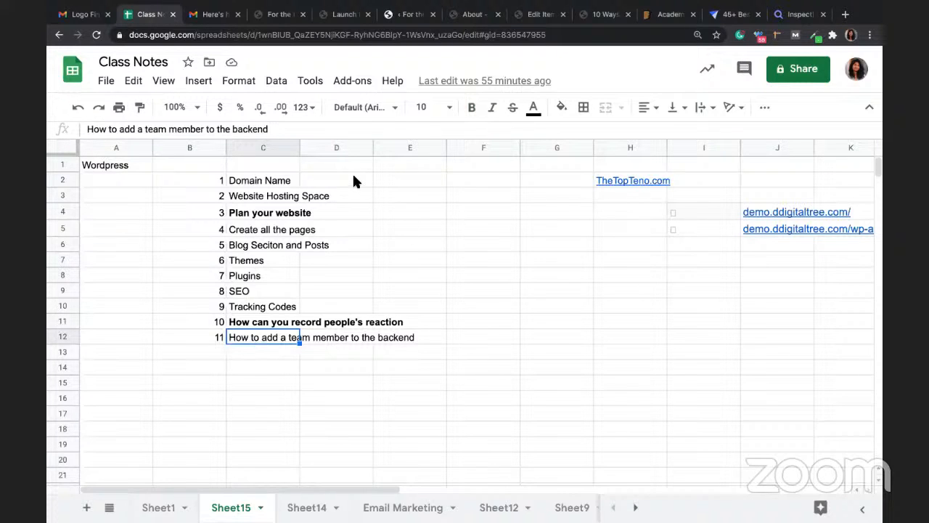
click(392, 16)
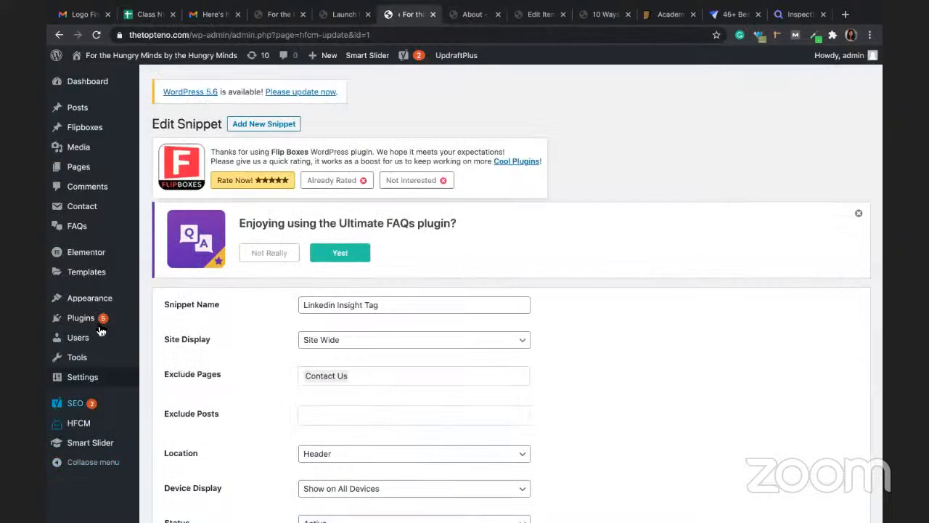
Step: Open Users > Add New and enter the new user's username and e-mail address
mouse_move(86, 343)
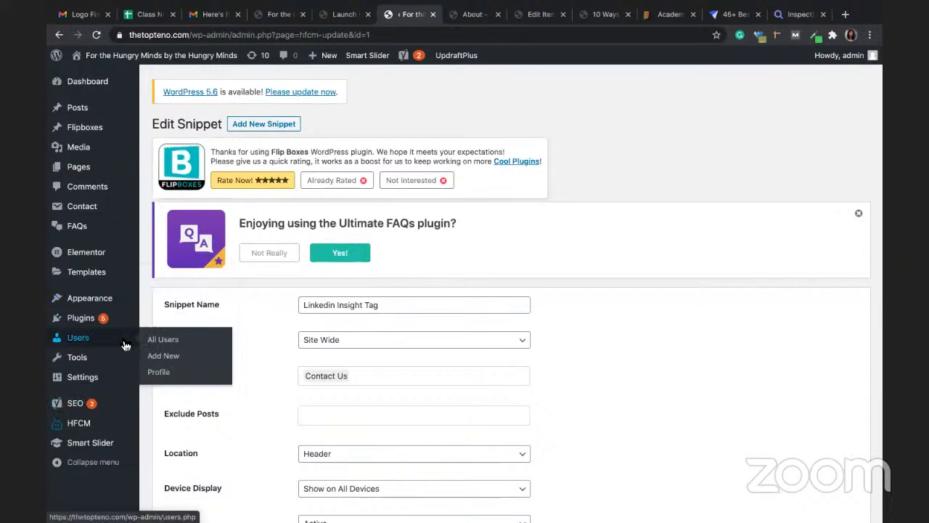
click(158, 363)
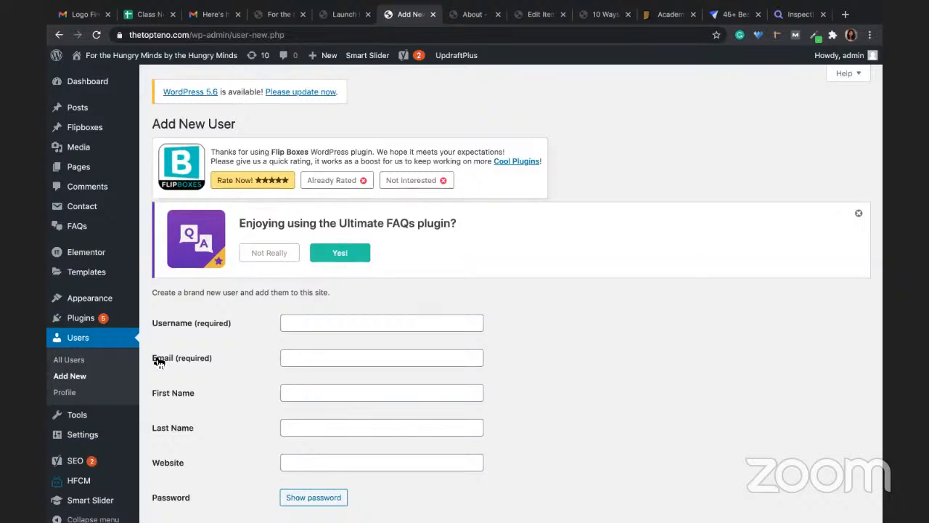
click(305, 317)
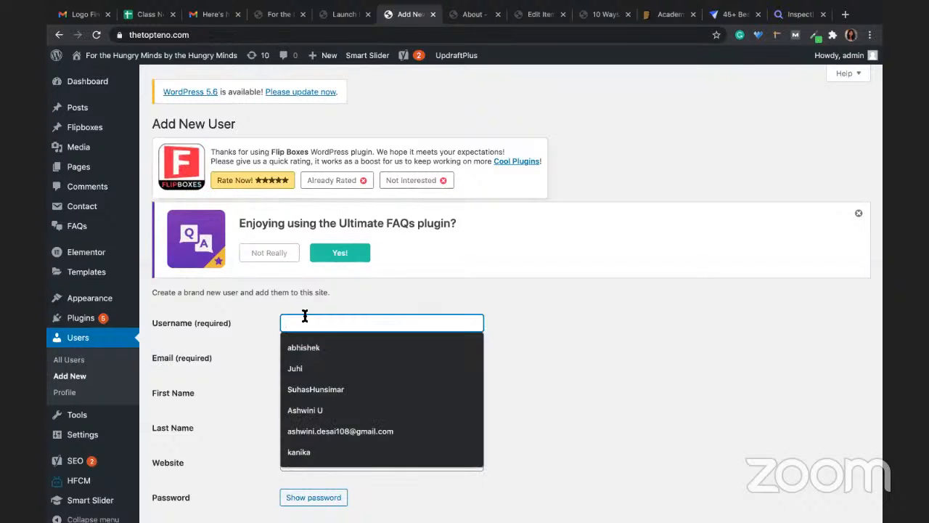
text(Radhika)
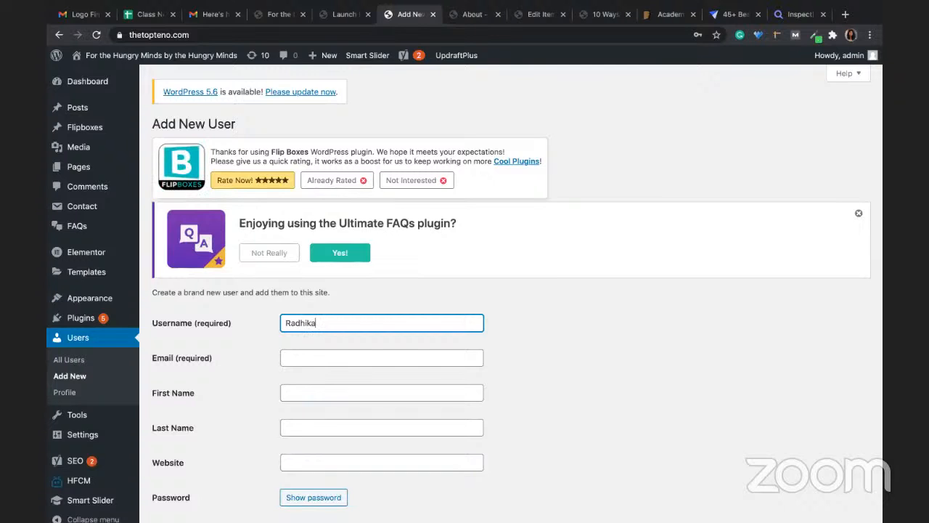
click(306, 361)
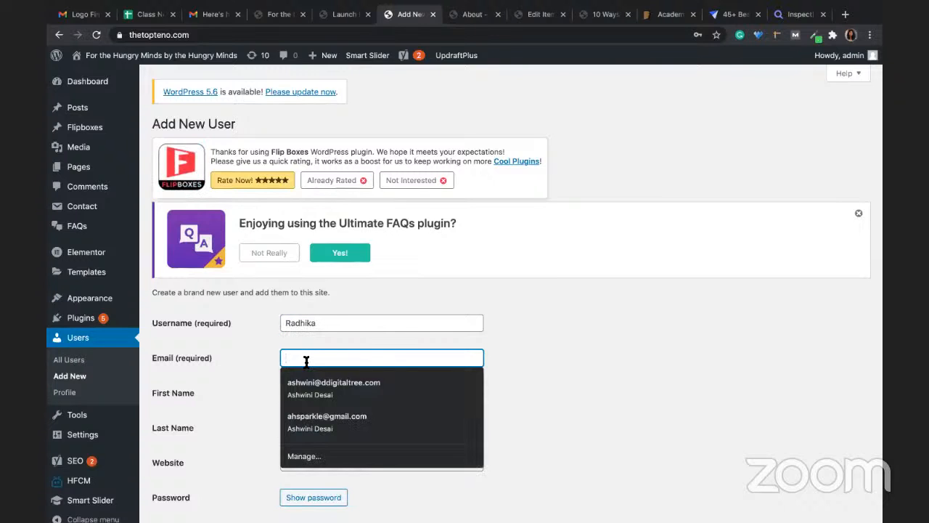
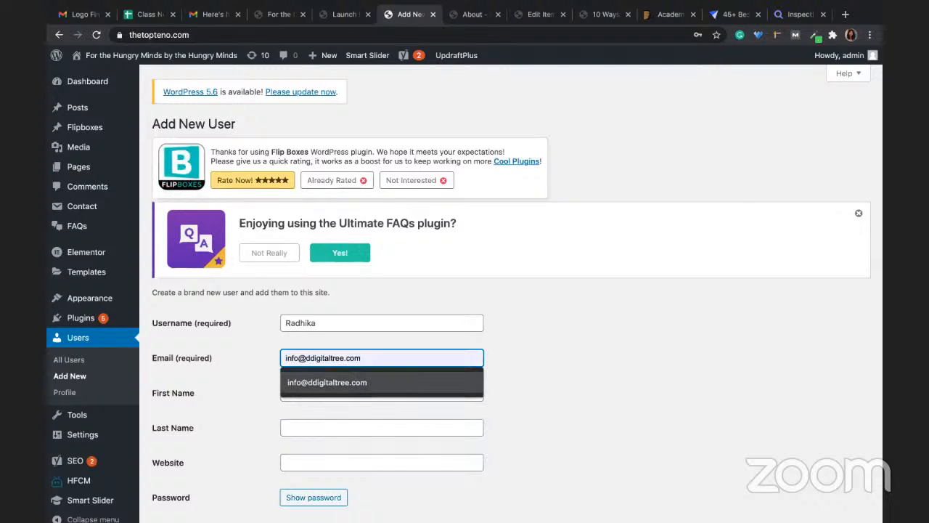
click(346, 381)
Step: Fill in the new user's first name and last name
click(332, 391)
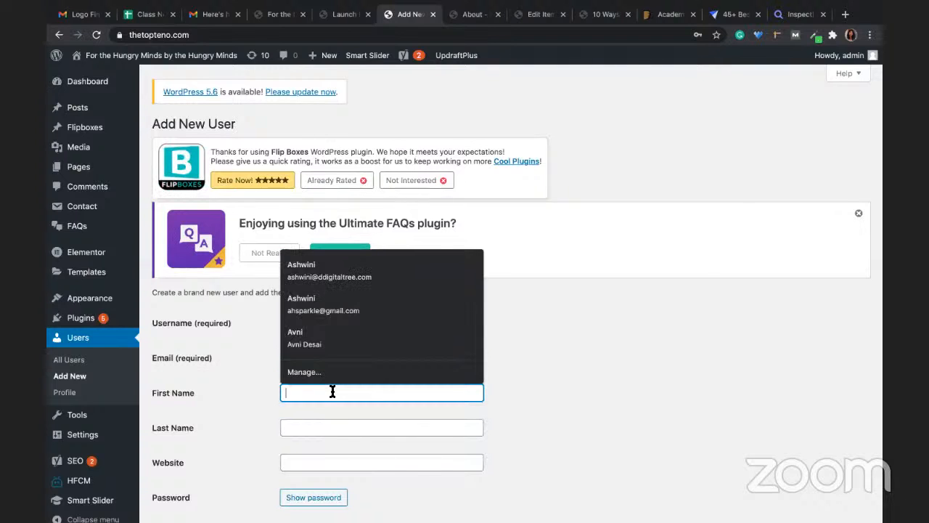
text(Radhi)
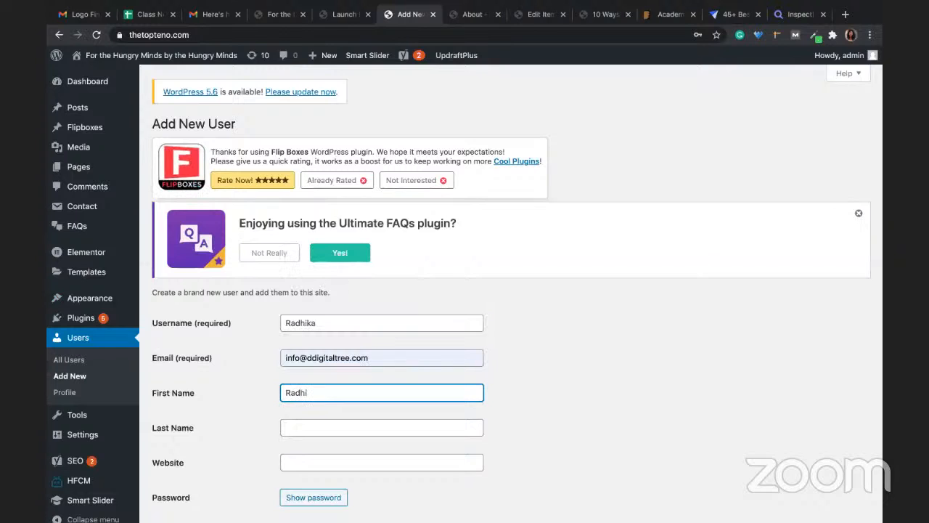
text(ka)
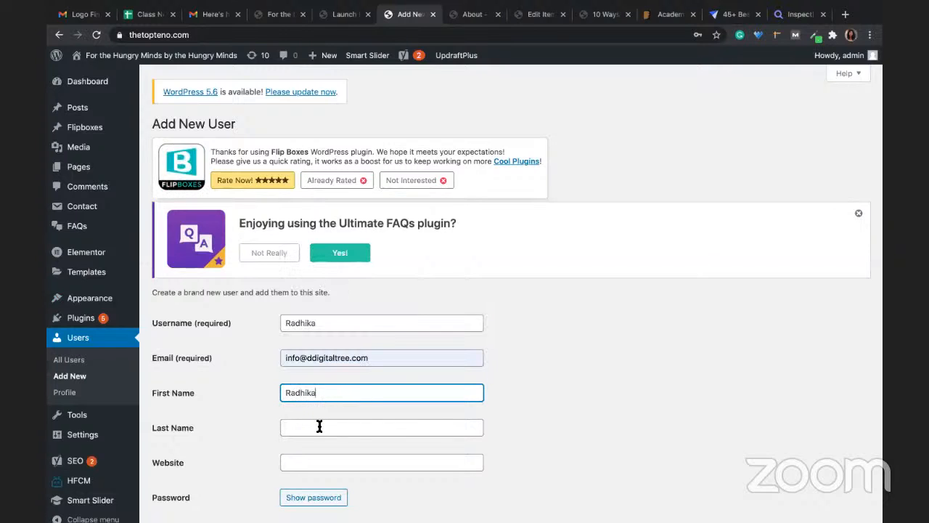
click(319, 427)
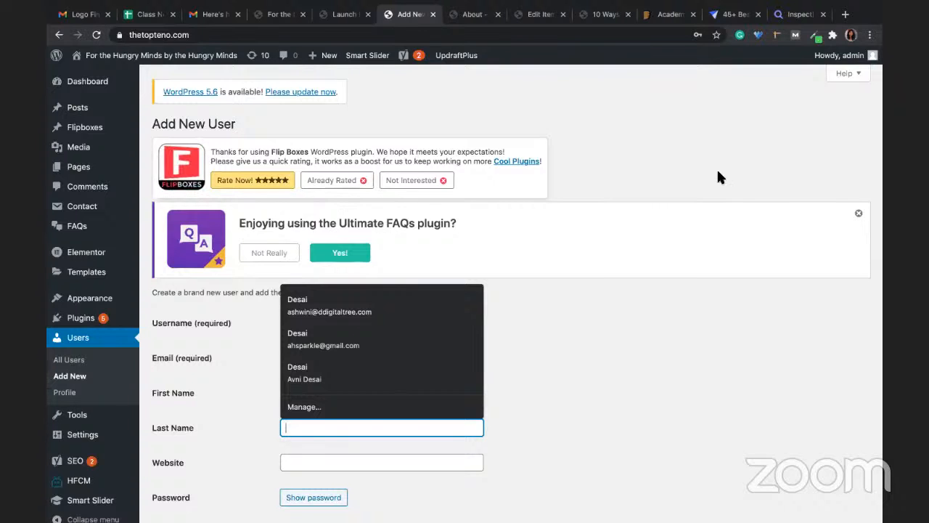
click(582, 412)
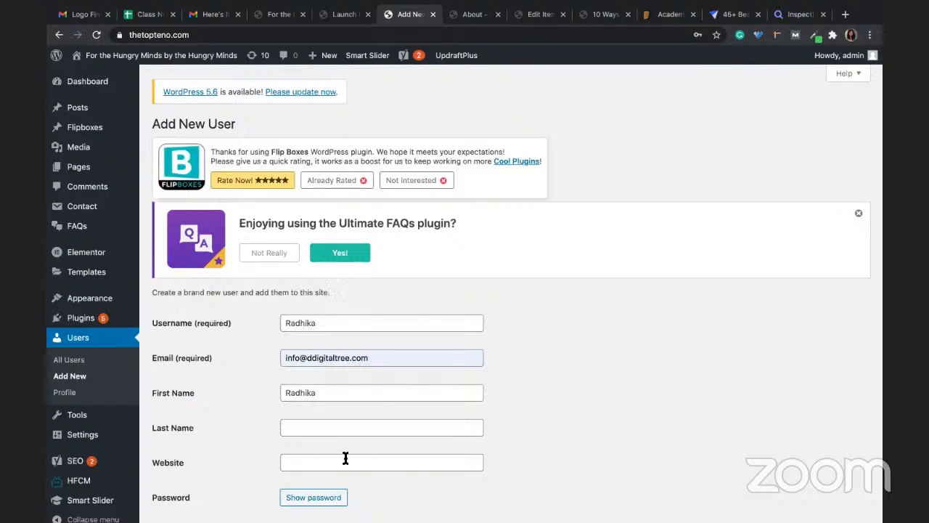
click(303, 428)
text(R)
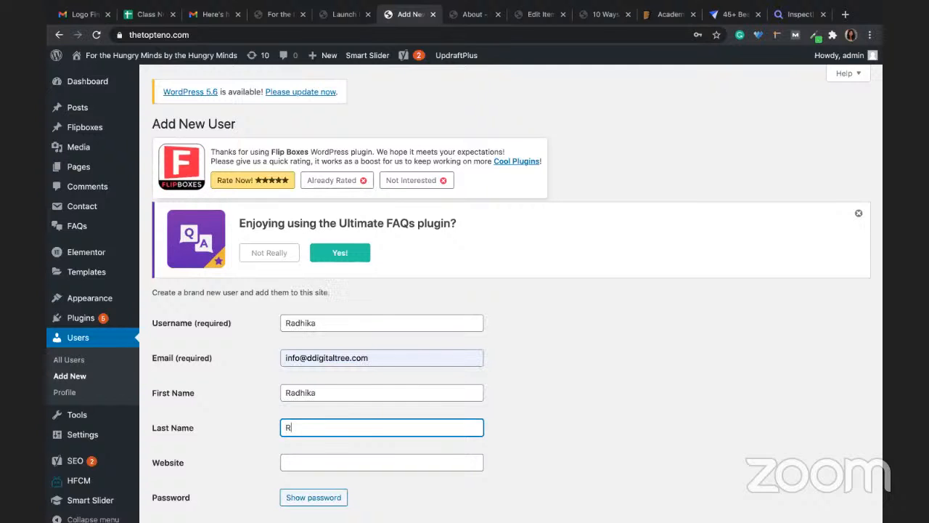
click(479, 415)
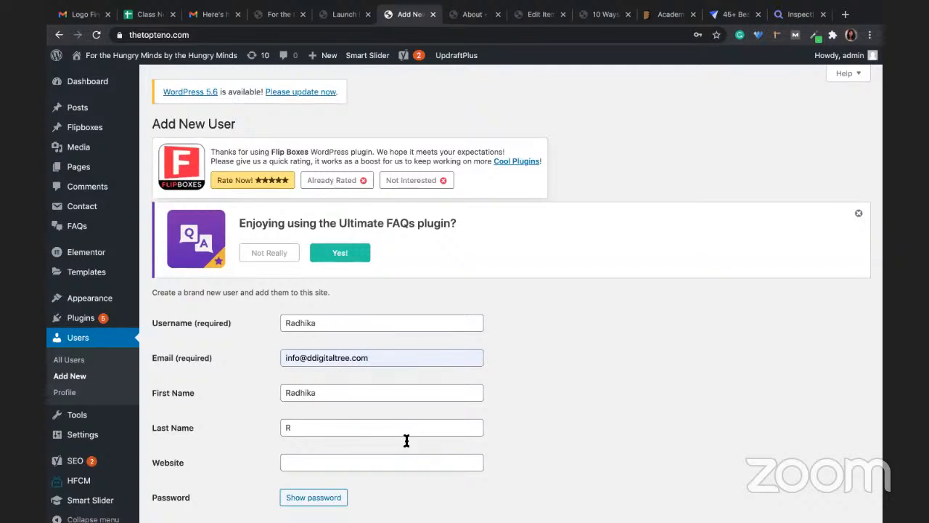
scroll(407, 440, down, 1)
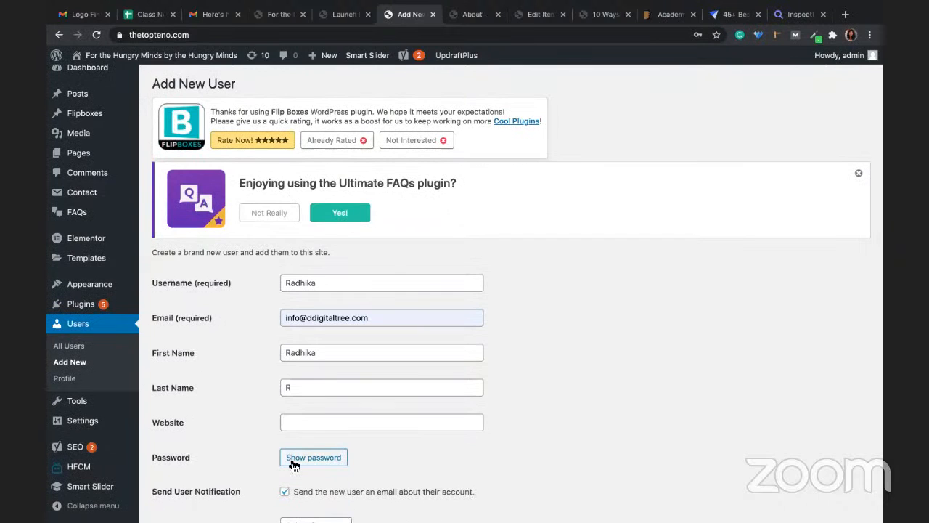
scroll(294, 465, down, 3)
Step: Leave the new user's role as Subscriber and switch to the Class Notes spreadsheet
click(296, 409)
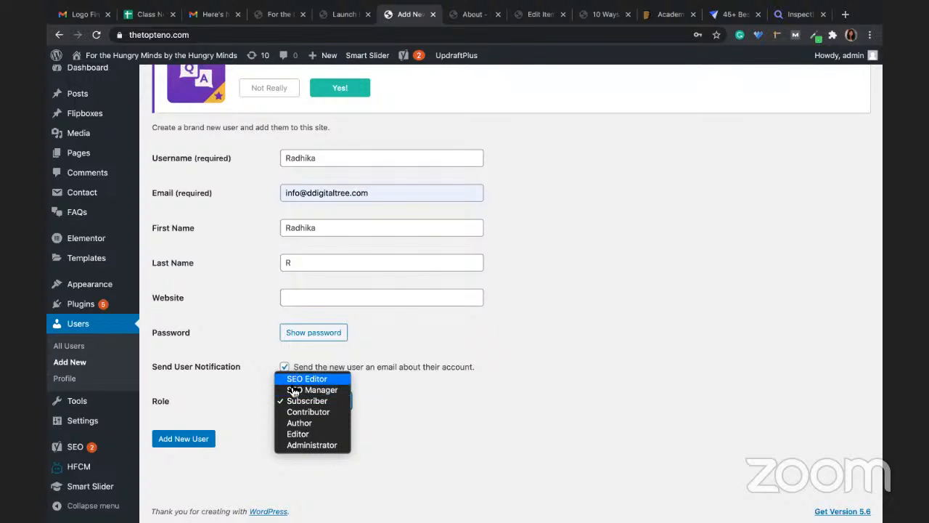
click(519, 405)
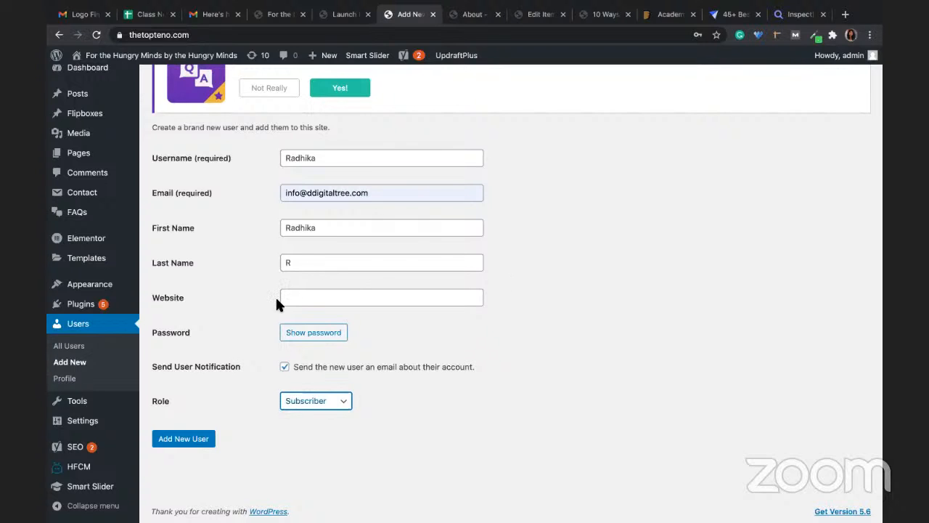
click(148, 14)
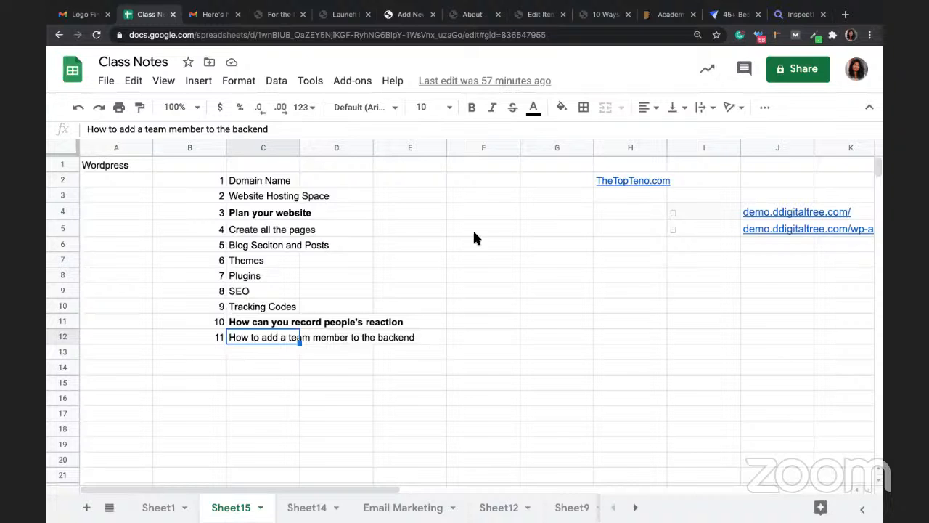
Step: From the Add New User page, open Appearance > Customize for the Neve theme
click(470, 14)
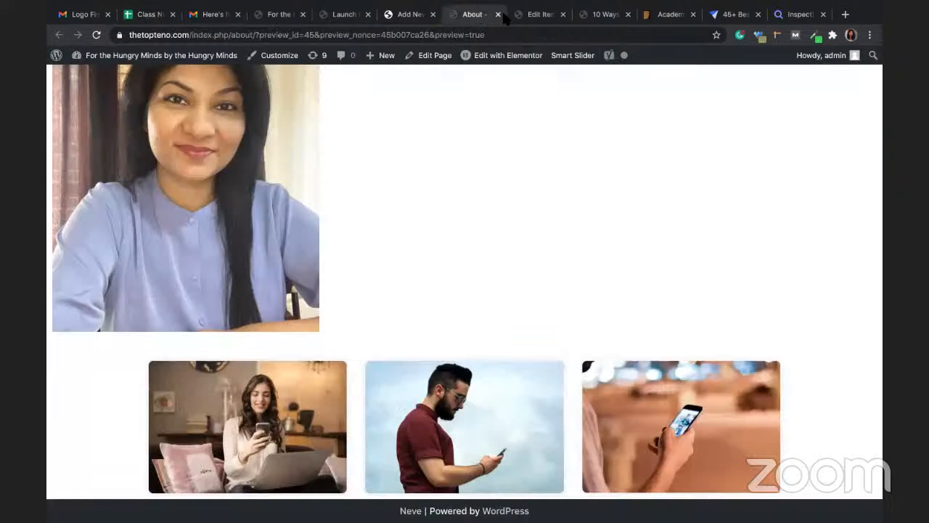
click(406, 16)
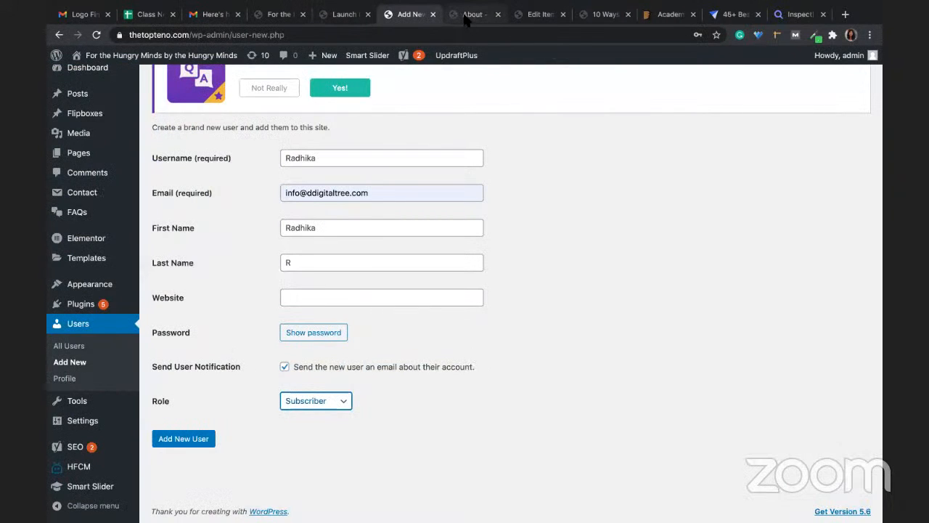
click(467, 16)
click(413, 16)
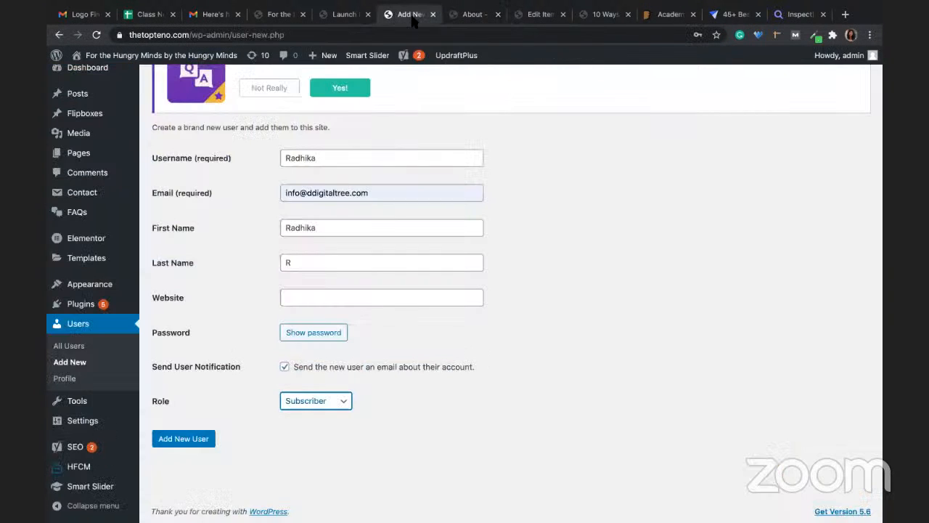
mouse_move(112, 286)
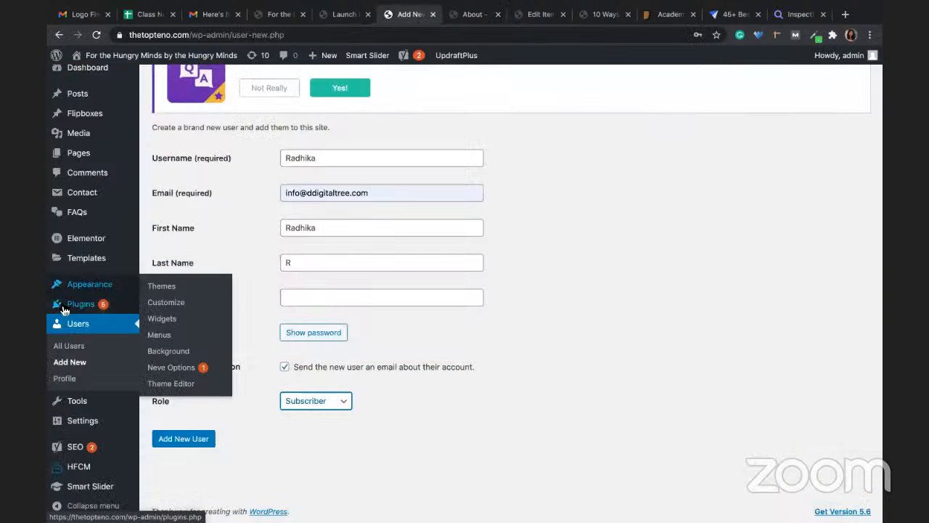
click(177, 306)
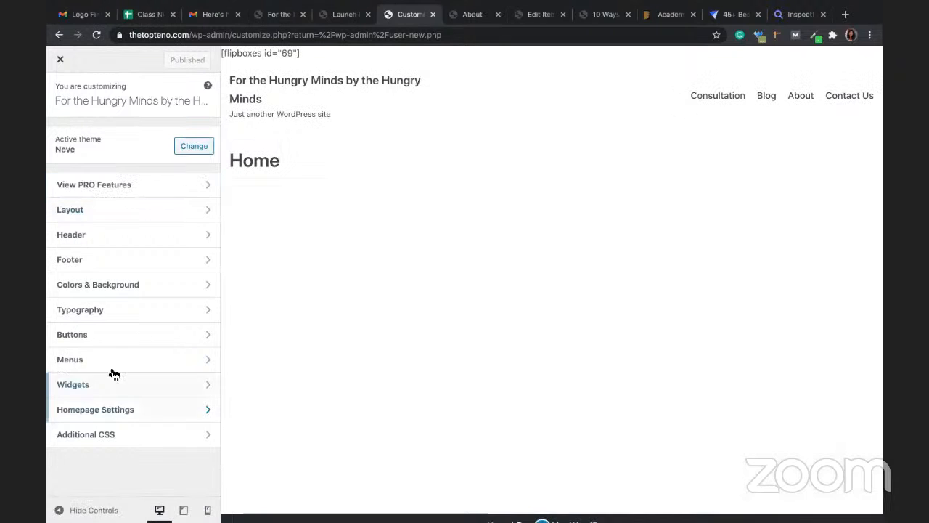
click(116, 260)
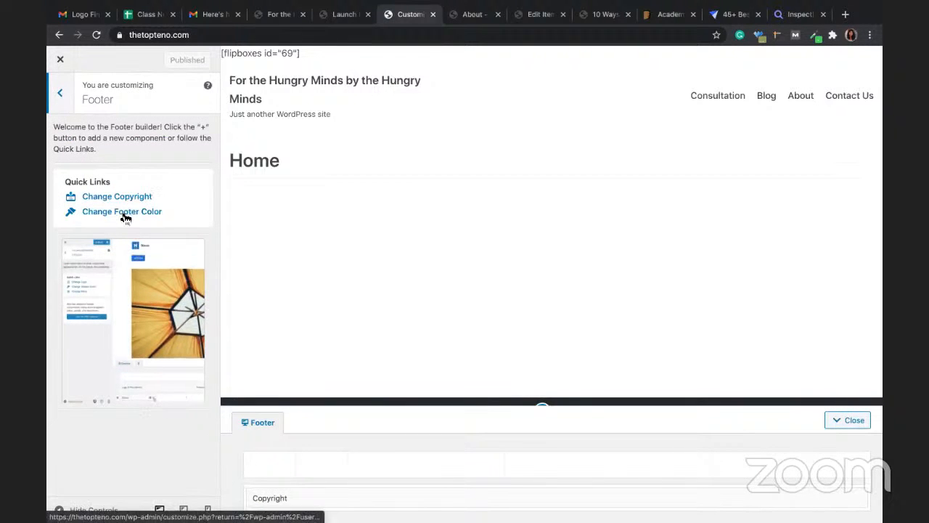
scroll(371, 359, down, 1)
mouse_move(345, 473)
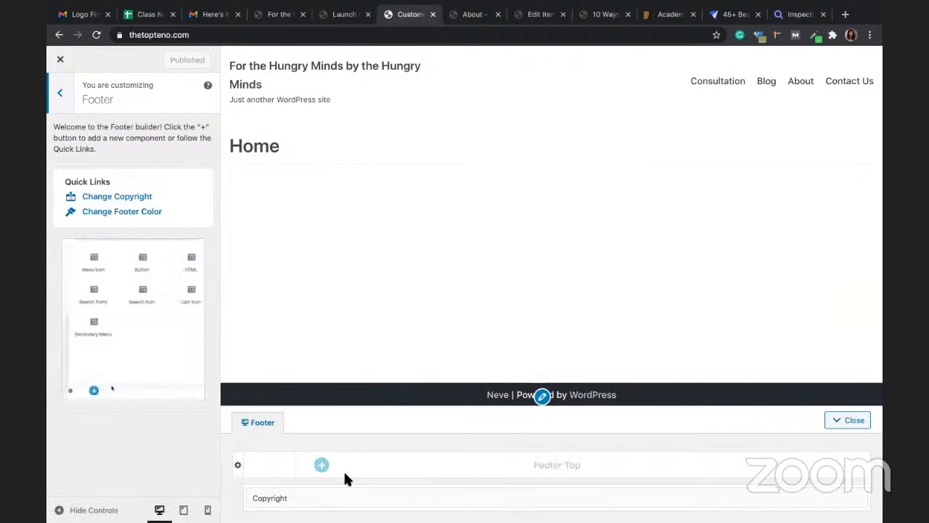
mouse_move(832, 502)
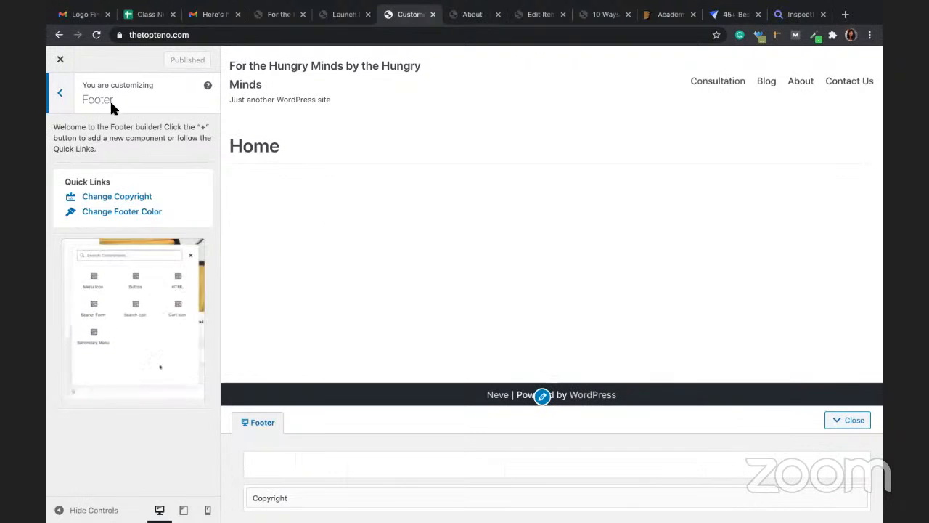
click(64, 93)
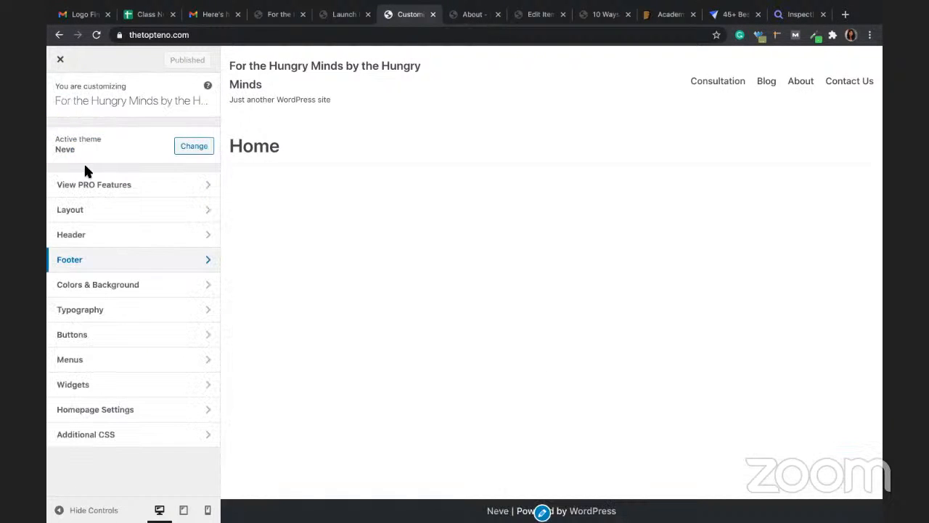
Step: Create a menu named 'Footer TTT' in the Footer Menu location and list items to add
click(111, 362)
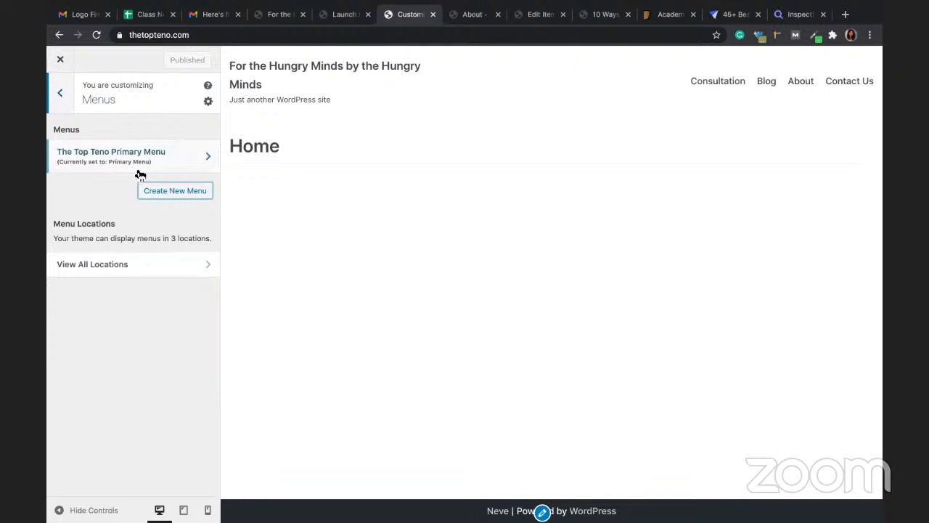
click(153, 192)
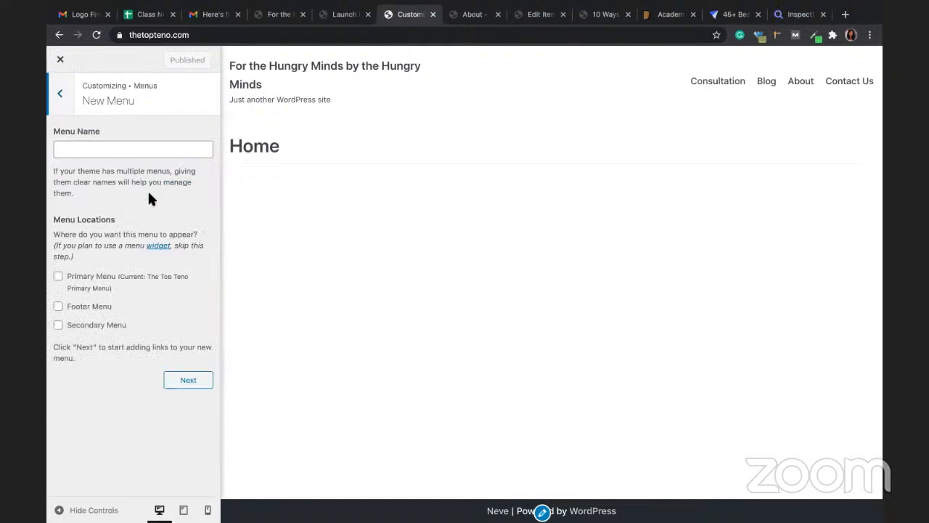
click(74, 306)
click(87, 150)
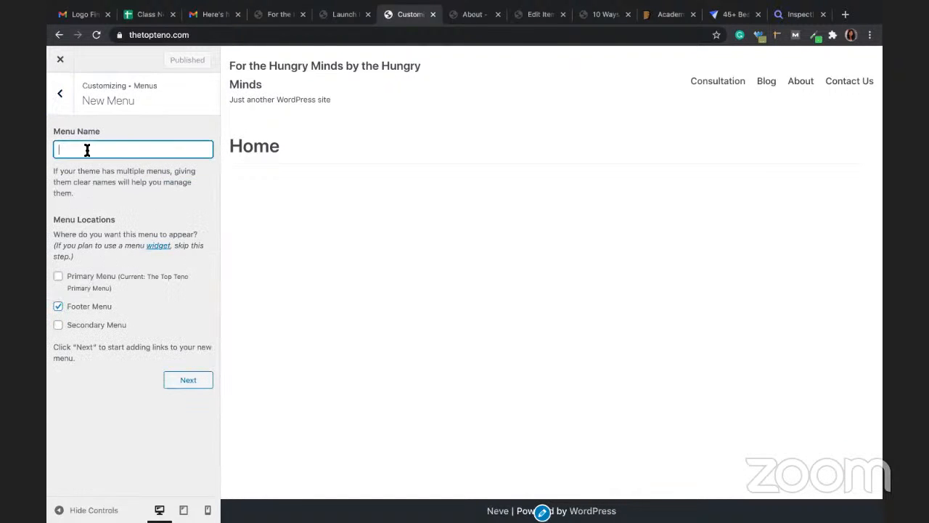
text(Footer TTT)
click(178, 387)
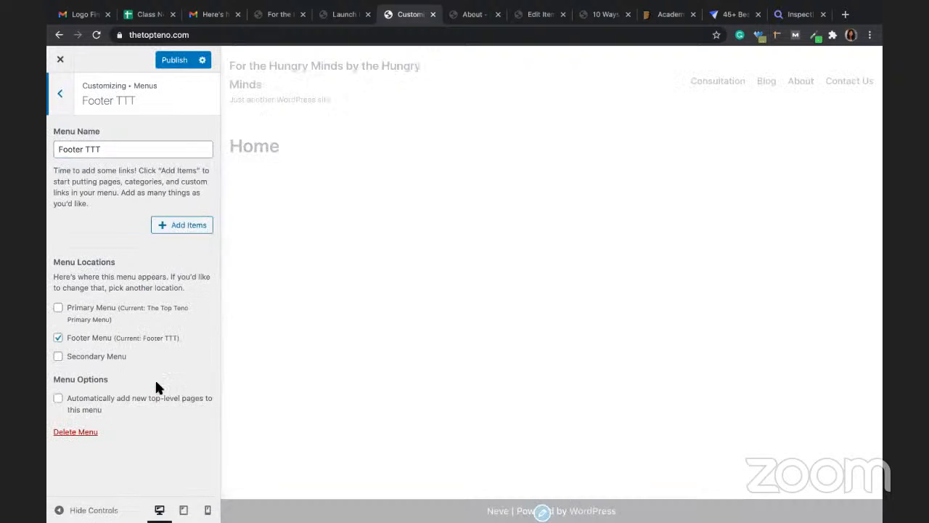
click(176, 223)
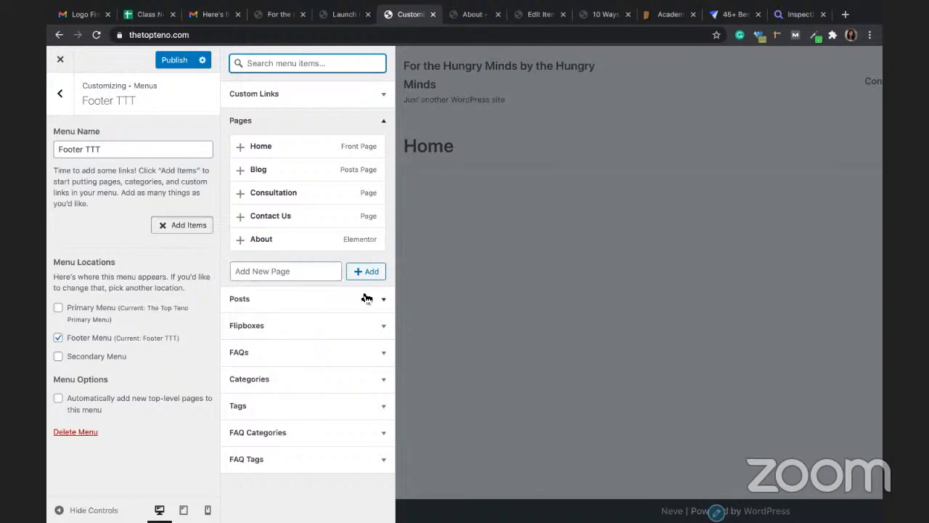
Step: Add a custom link labelled 'Facebook' to the ddigitaltree Facebook page URL to Footer TTT
click(384, 459)
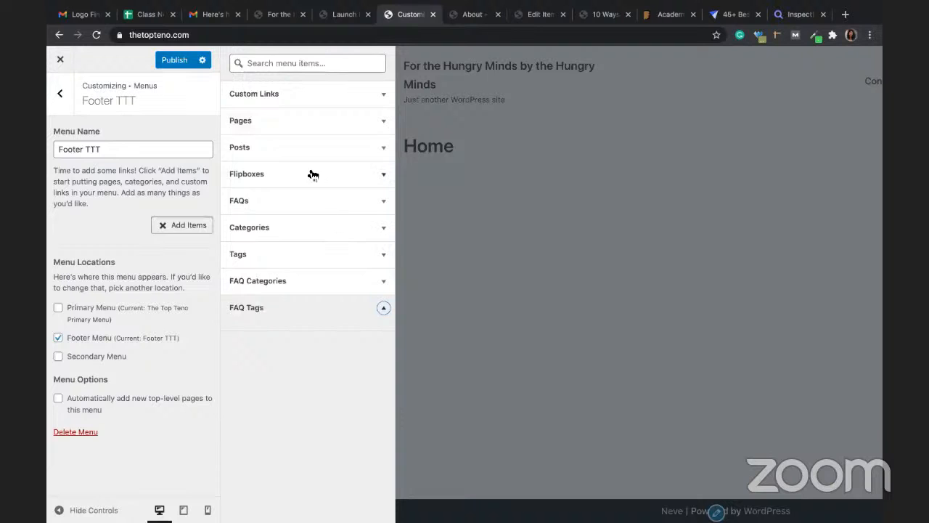
click(294, 94)
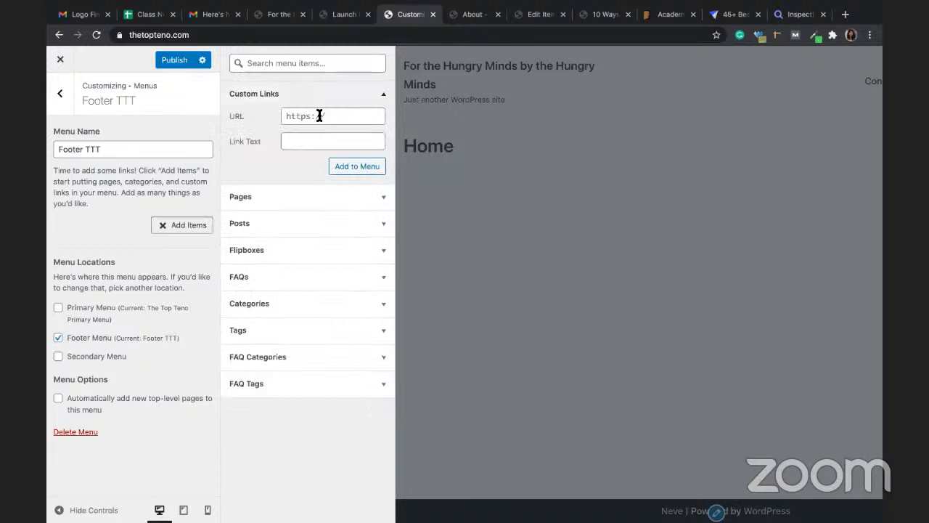
click(317, 116)
key(Tab)
text(Fa)
text(ceb)
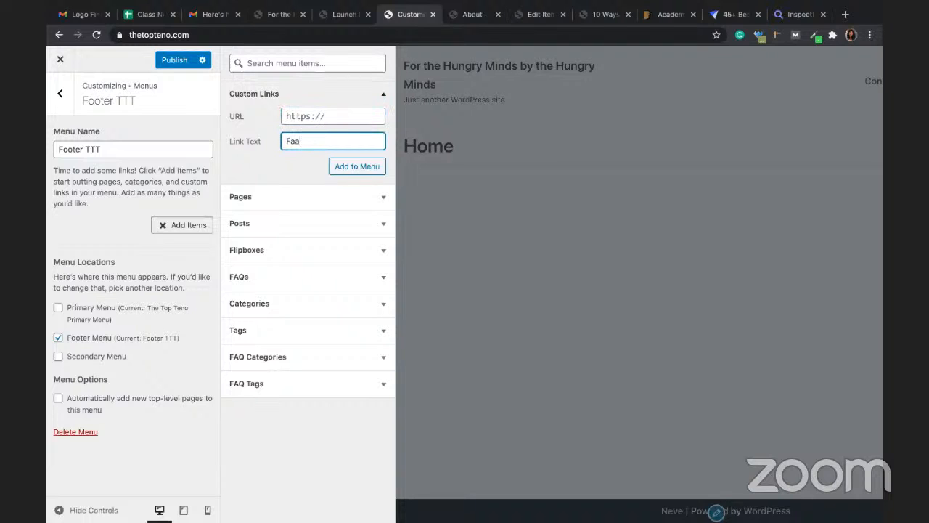
text(ook)
click(316, 116)
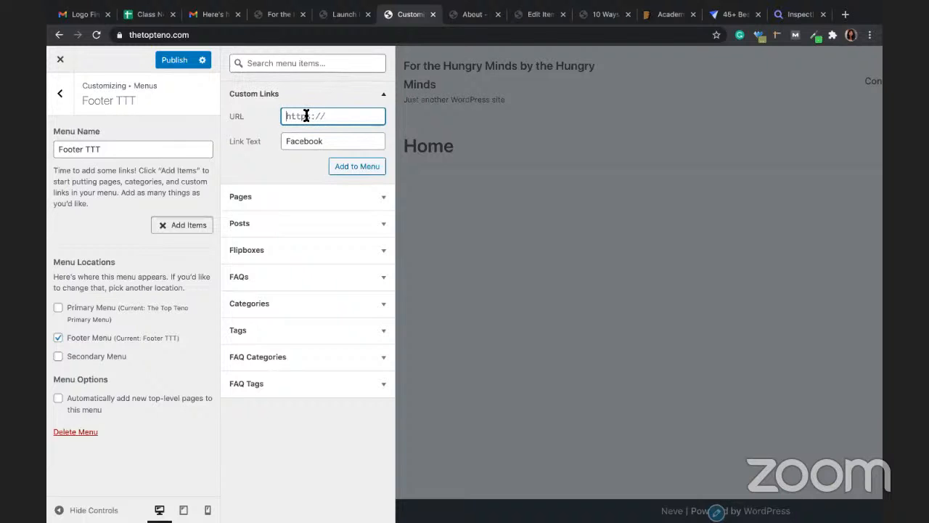
text(Https://dd)
key(BackSpace)
text(acebook.com)
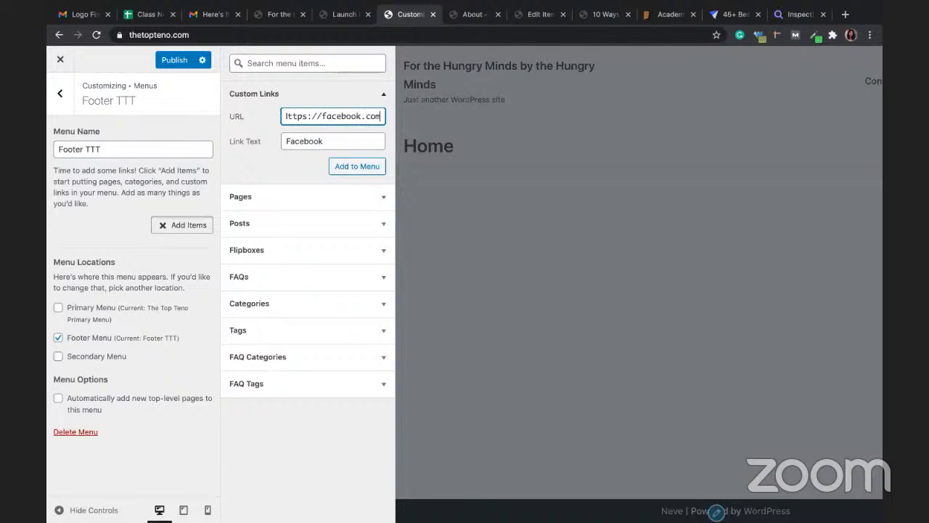
text(/ddigital)
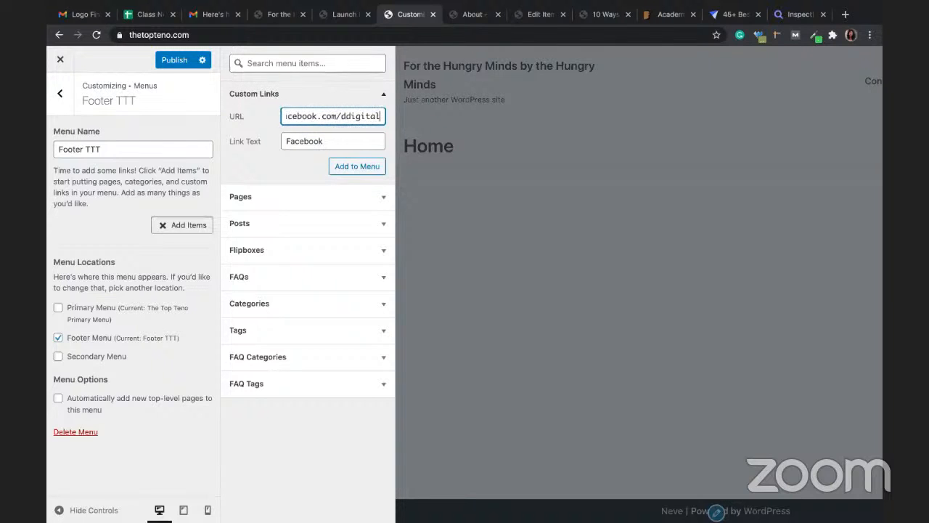
text(tree)
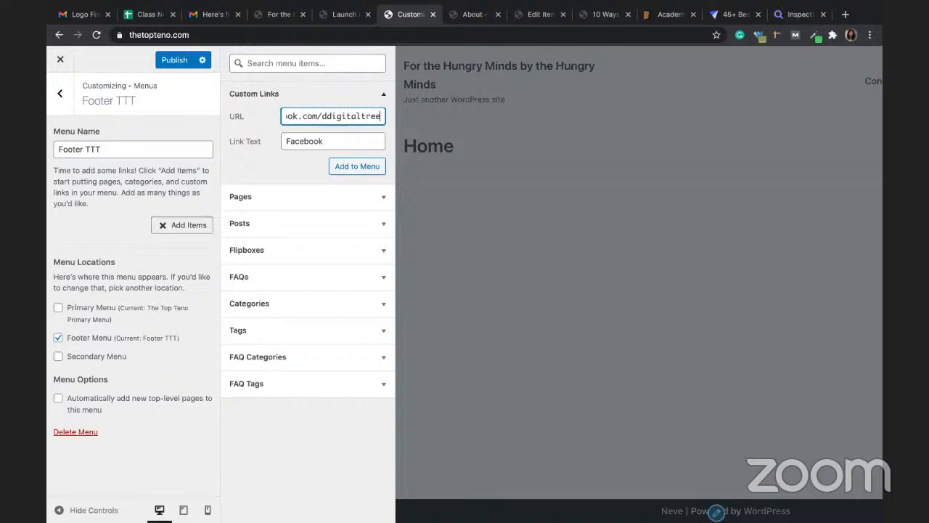
click(363, 169)
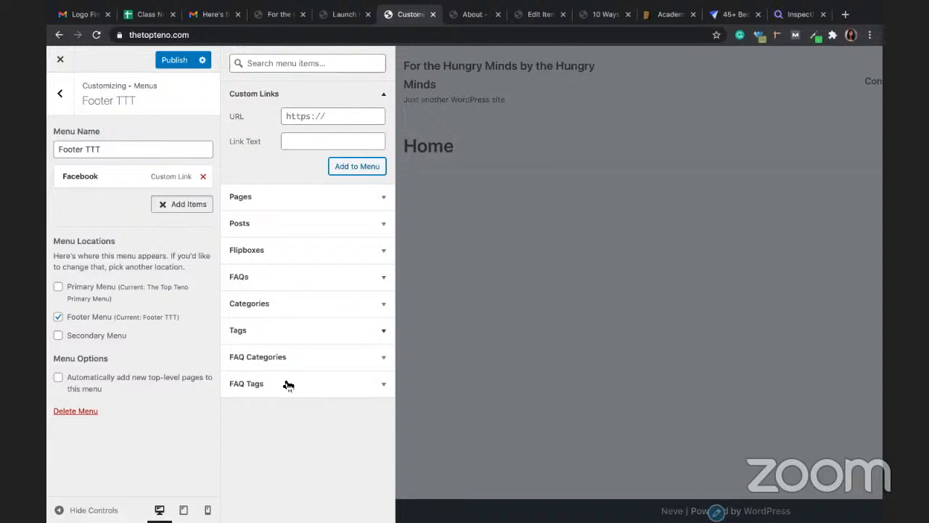
Step: Leave Footer TTT assigned only to the Footer Menu location and publish the changes
click(58, 336)
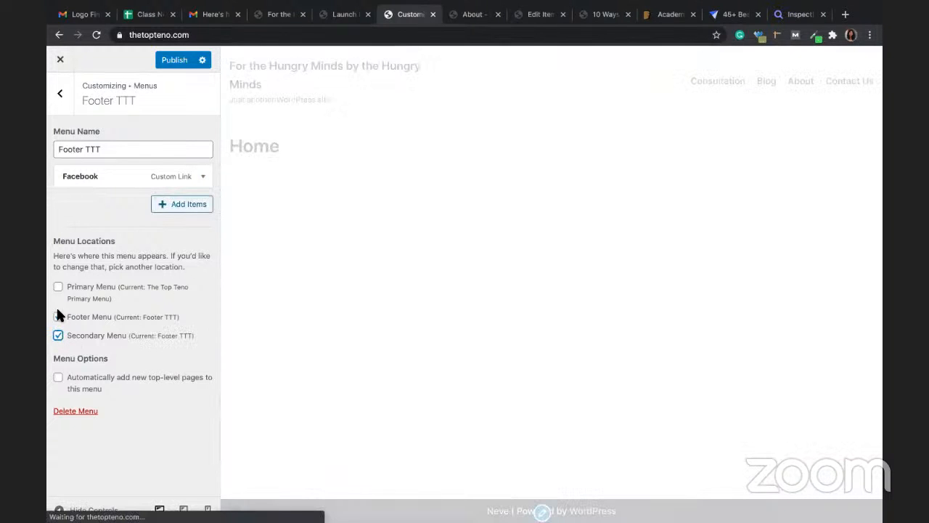
click(57, 315)
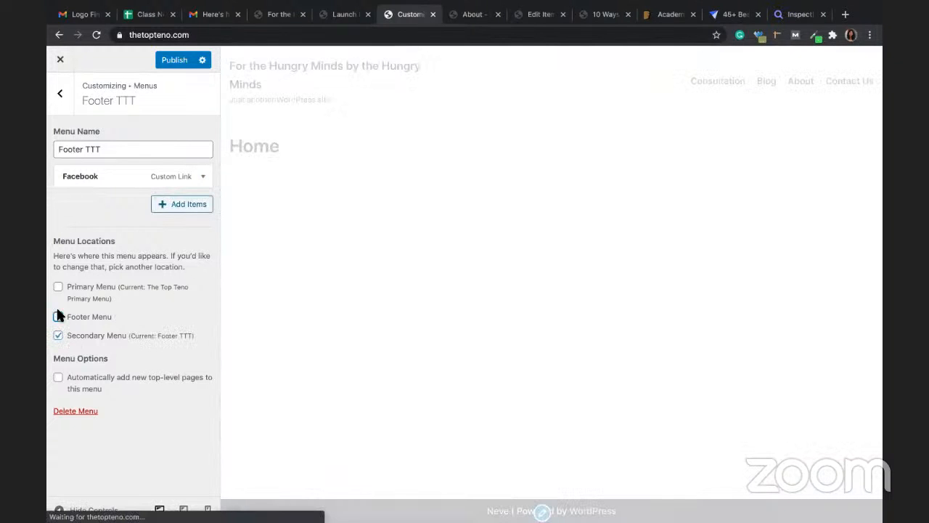
click(180, 203)
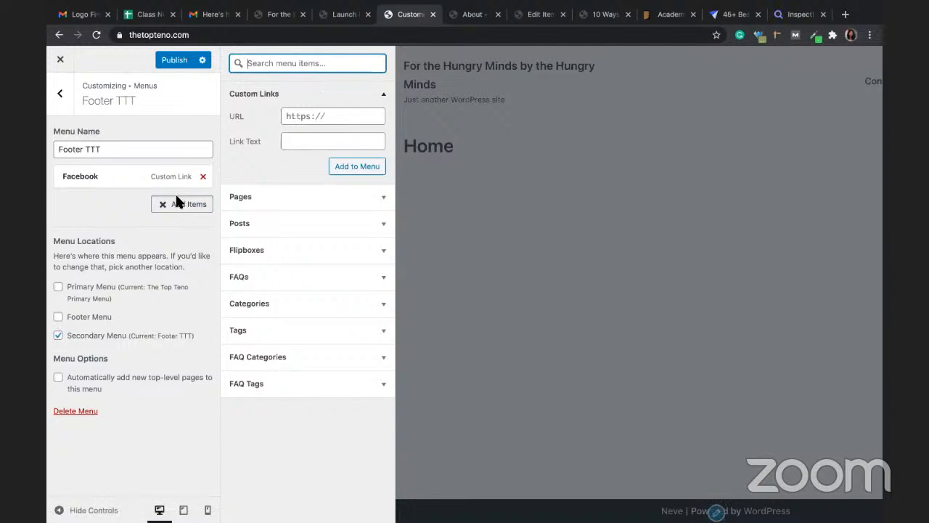
click(58, 336)
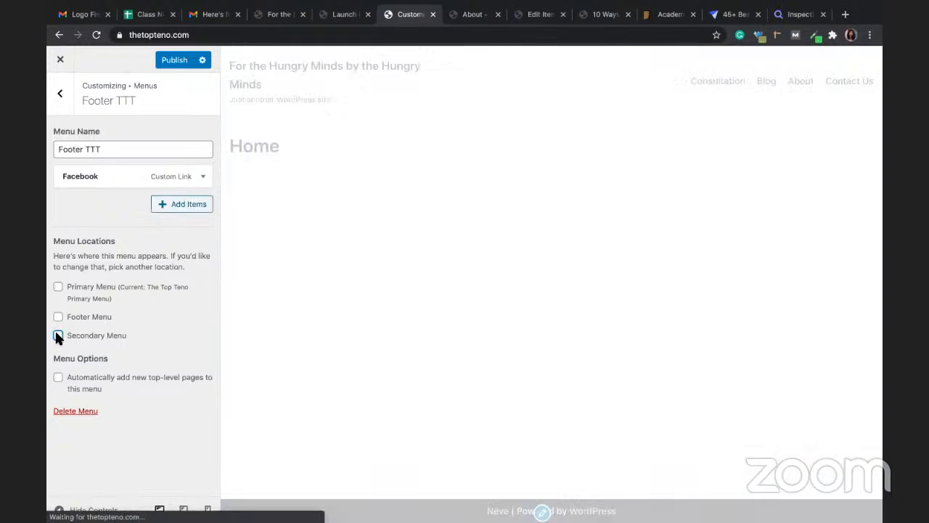
click(58, 317)
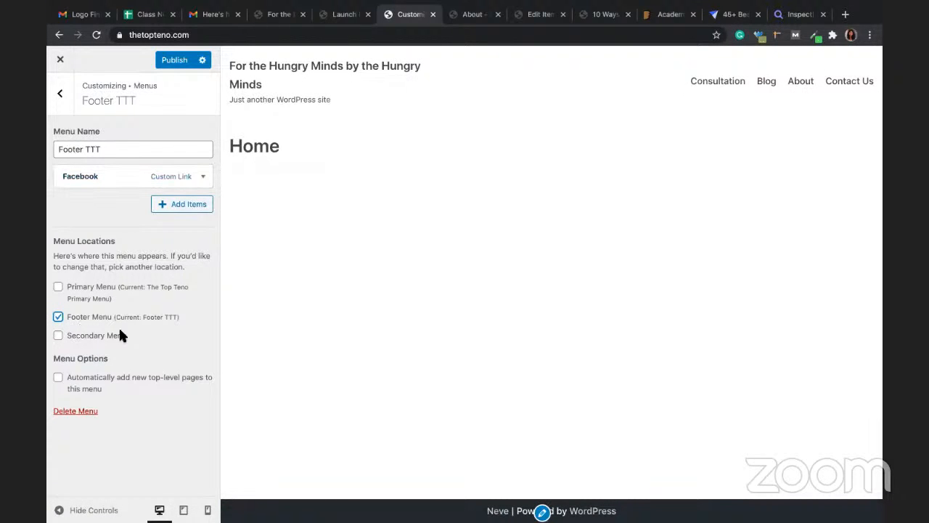
click(201, 62)
click(167, 64)
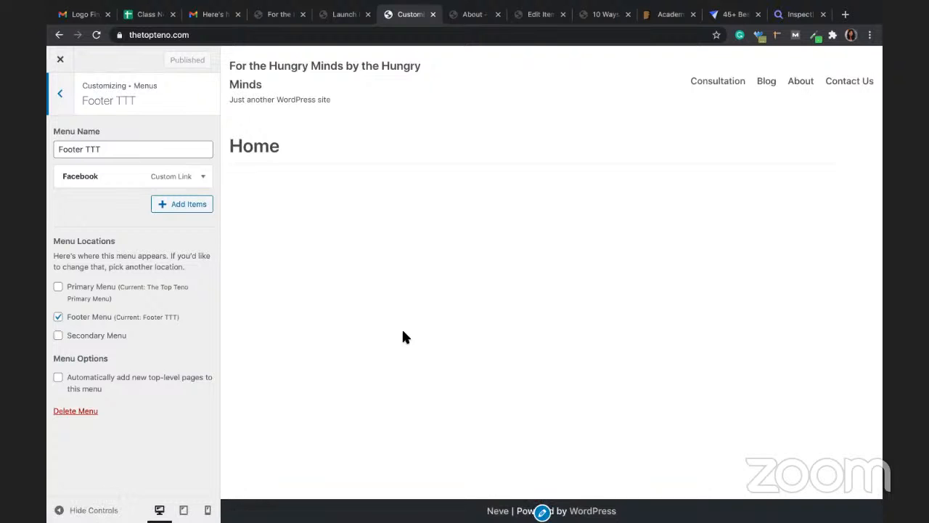
Step: Reload the Customizer and the About page to check the published footer menu
click(193, 36)
key(Return)
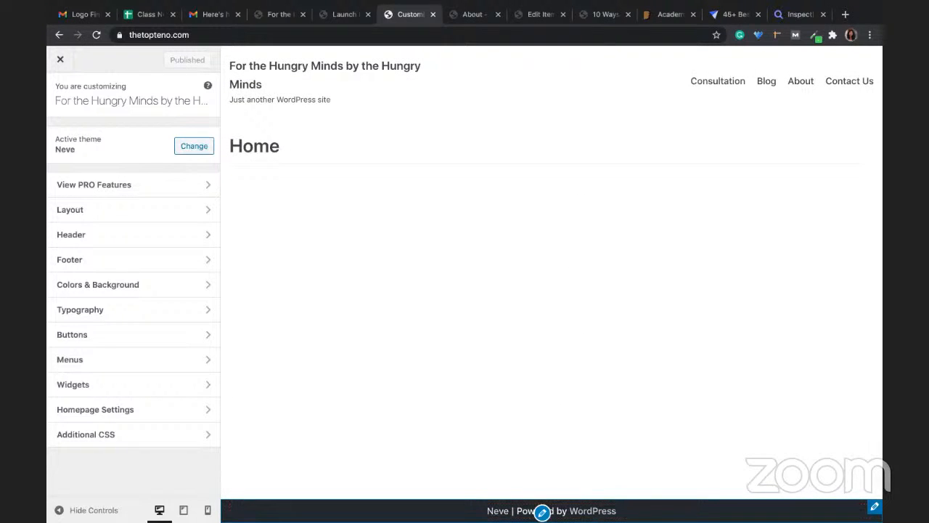
click(474, 14)
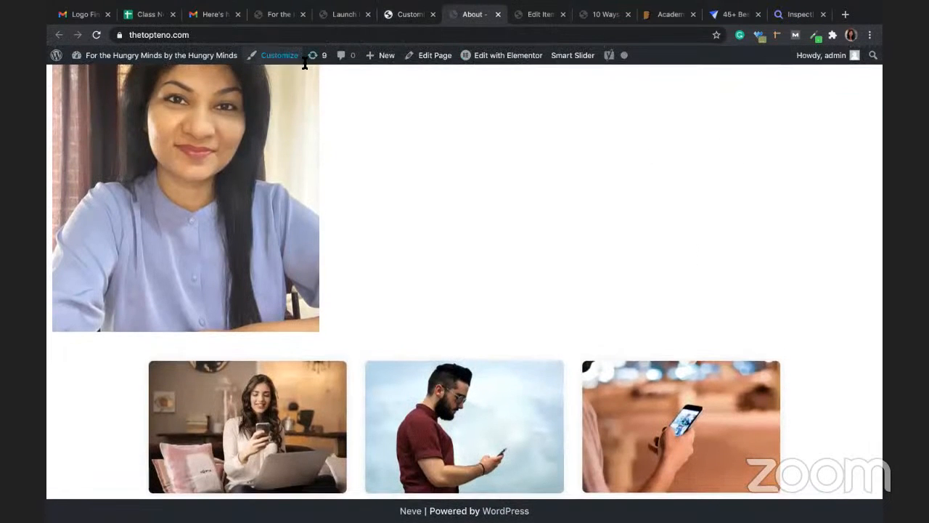
click(298, 34)
key(Return)
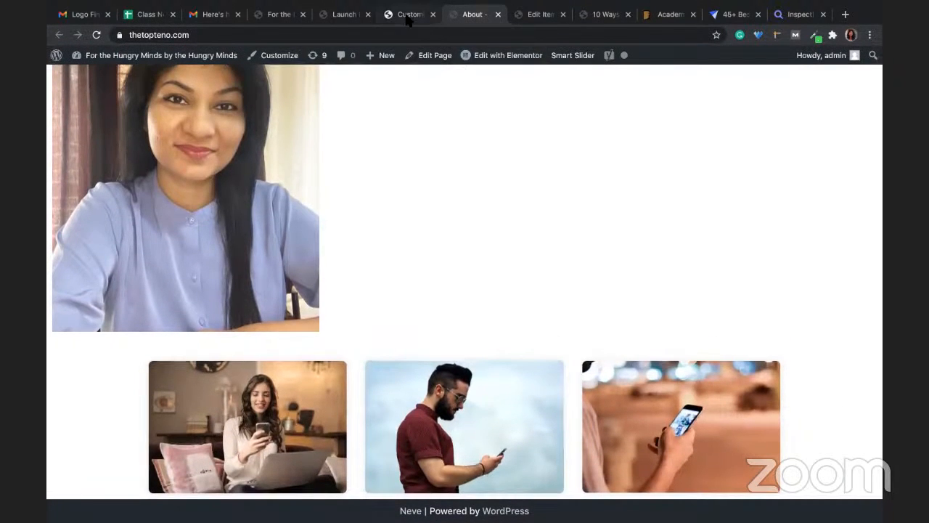
click(410, 14)
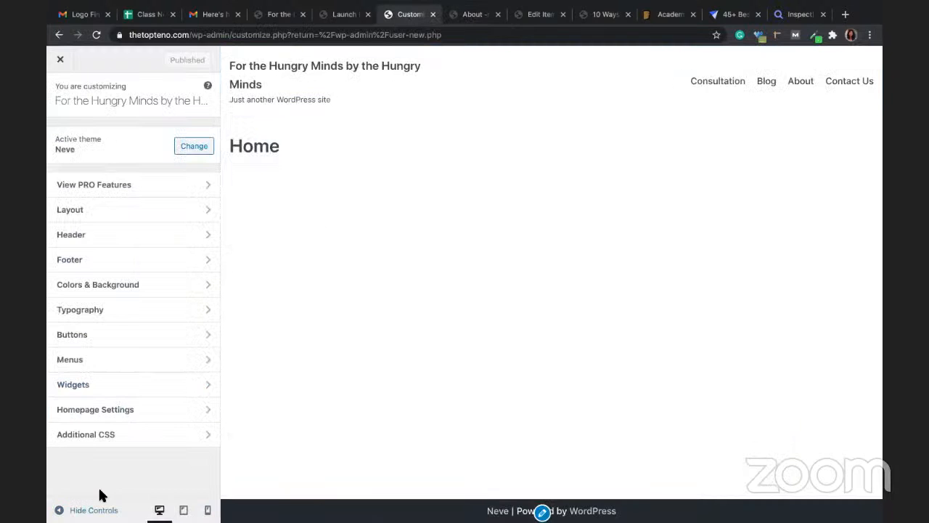
Step: Browse the widgets available for the Sidebar widget area without adding one
click(91, 384)
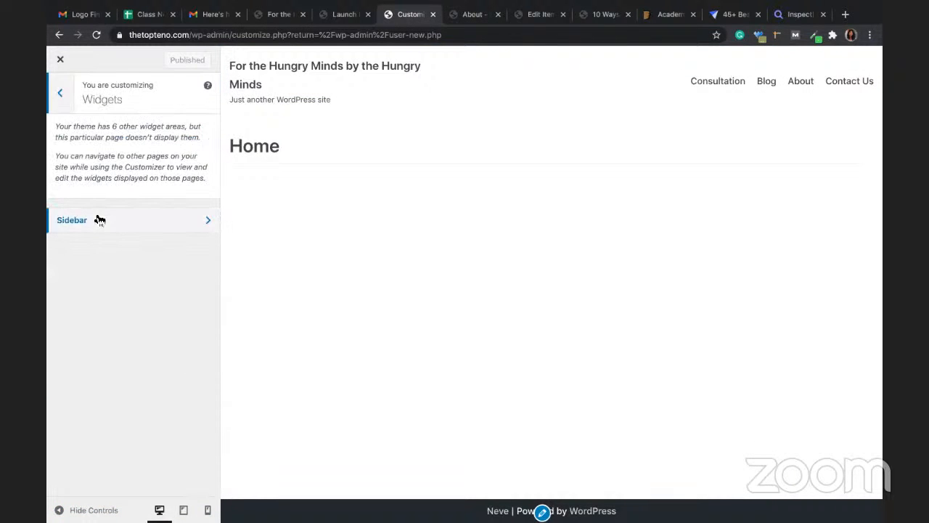
click(95, 216)
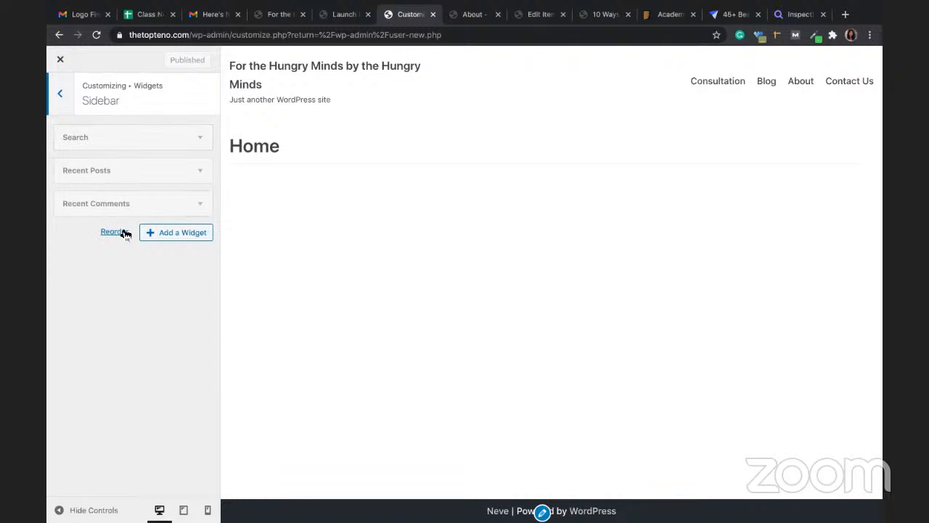
click(157, 234)
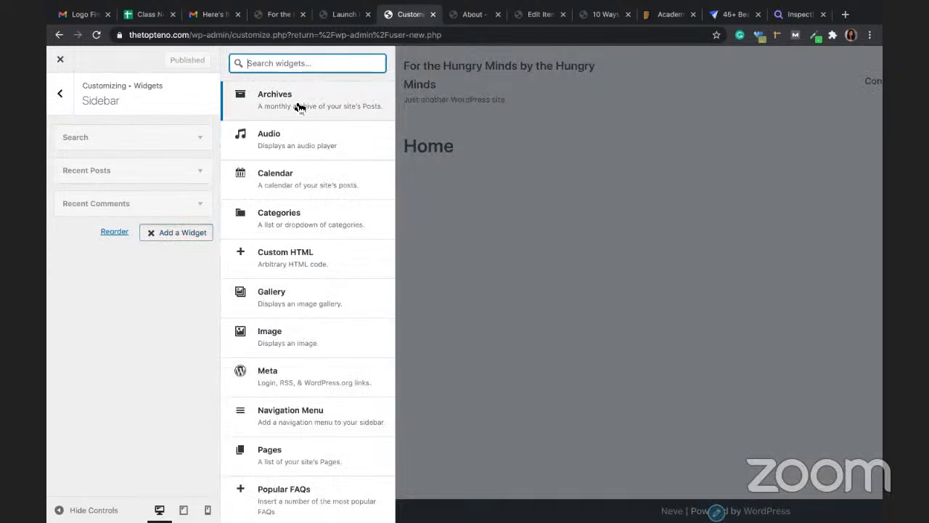
scroll(301, 309, down, 5)
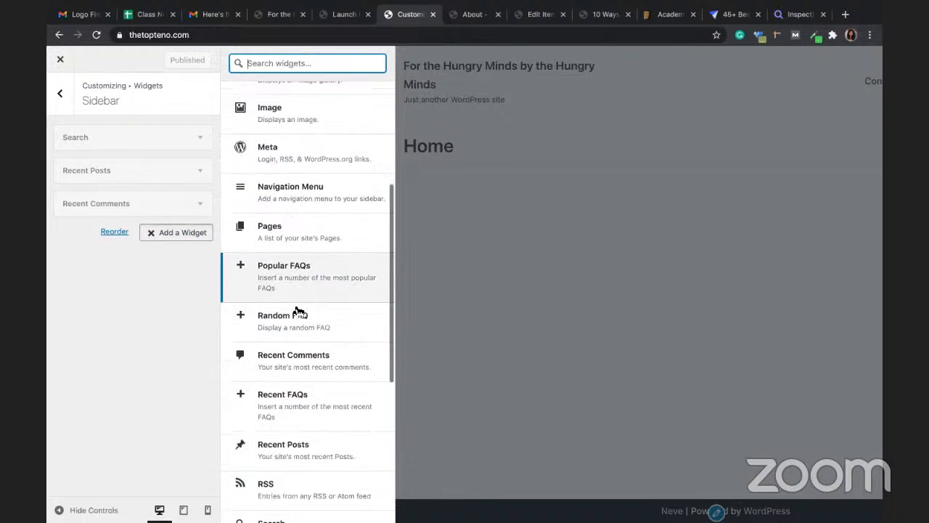
scroll(298, 311, down, 5)
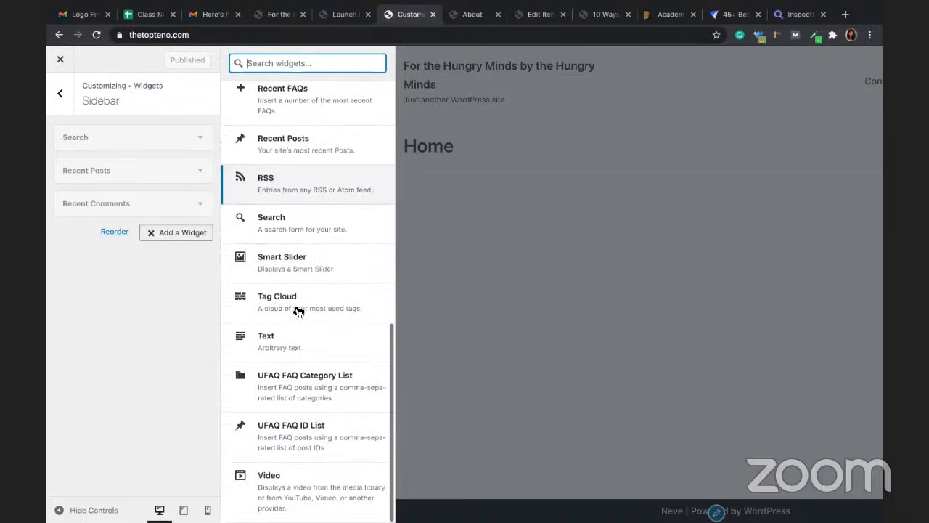
scroll(298, 311, up, 3)
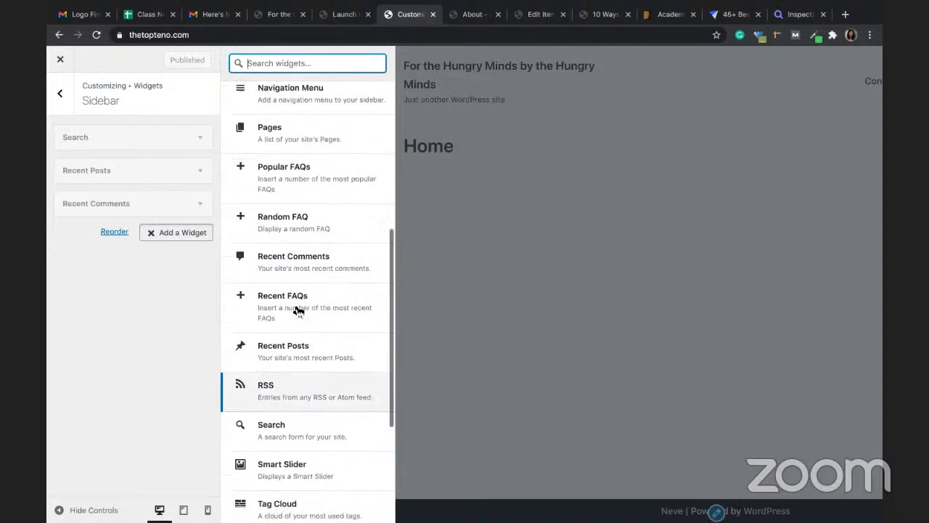
scroll(298, 312, up, 3)
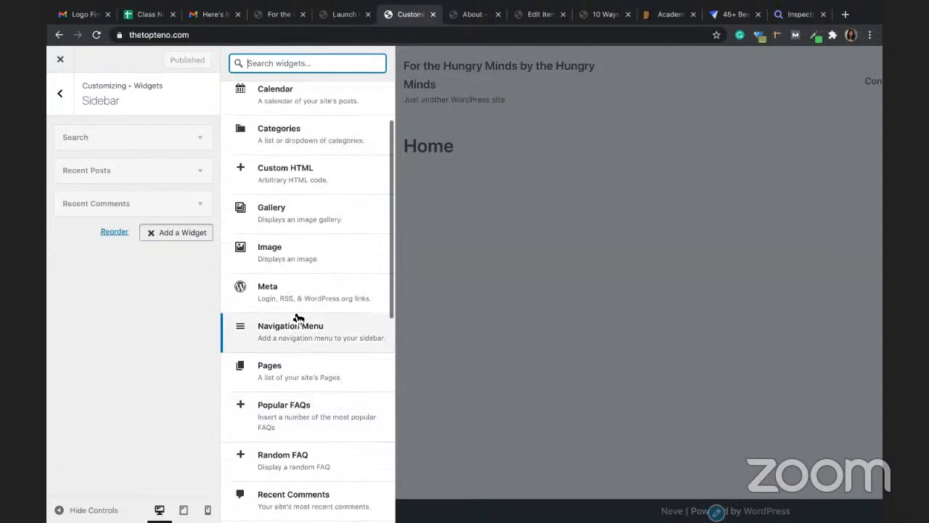
scroll(298, 320, up, 2)
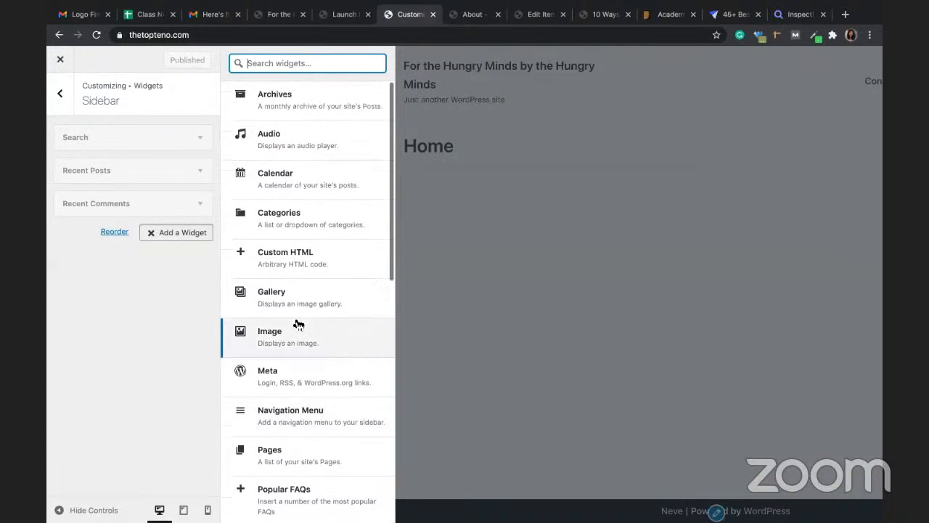
click(431, 276)
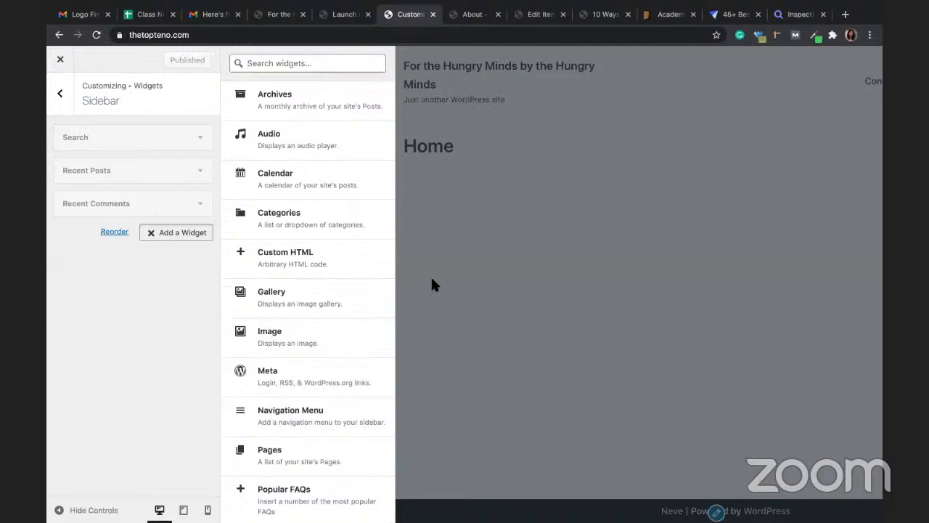
click(72, 86)
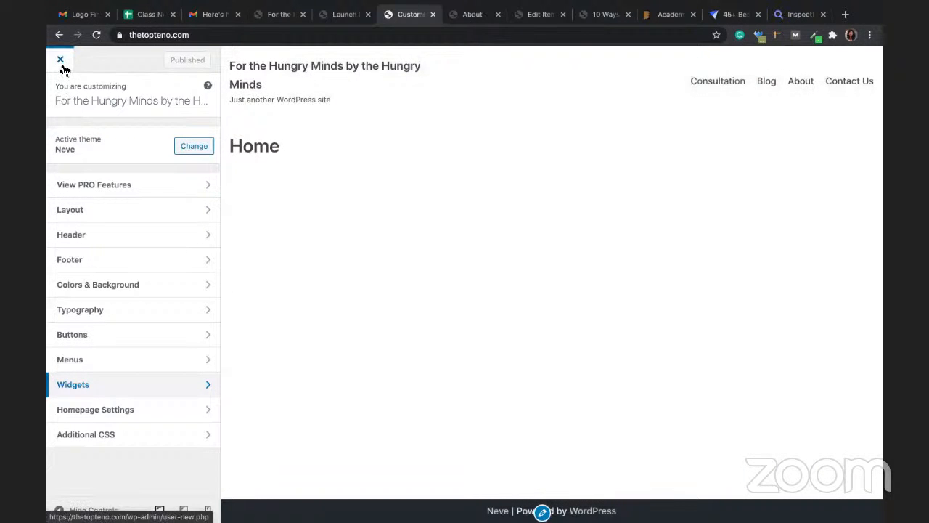
Step: Check the footer builder settings, then exit the Customizer back to Add New User
click(76, 260)
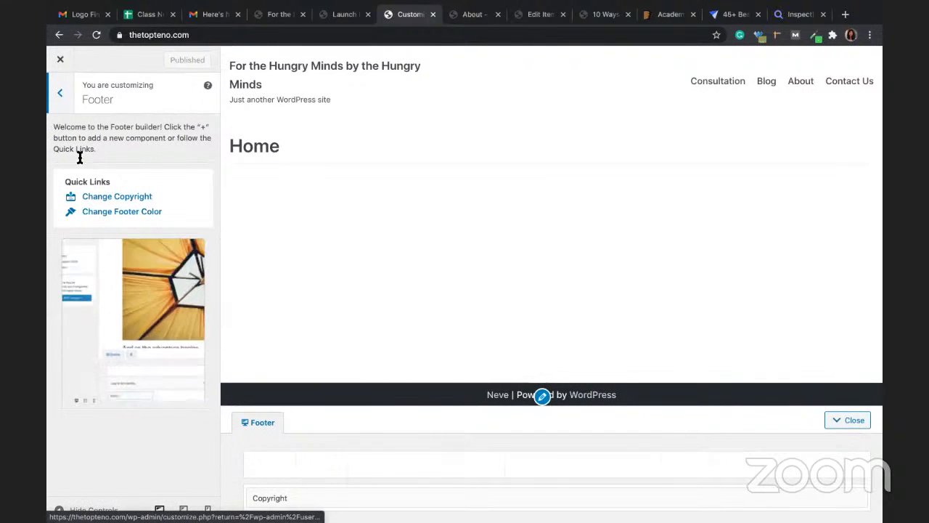
click(64, 95)
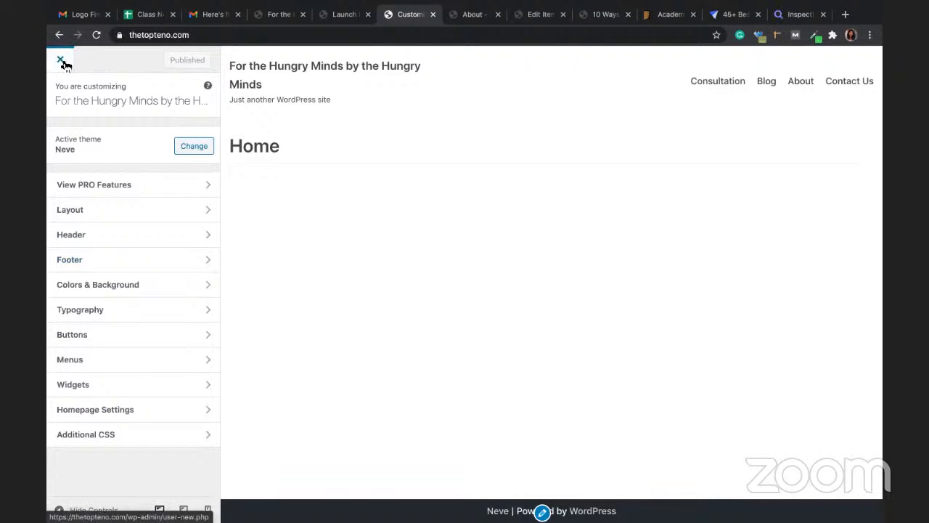
click(63, 62)
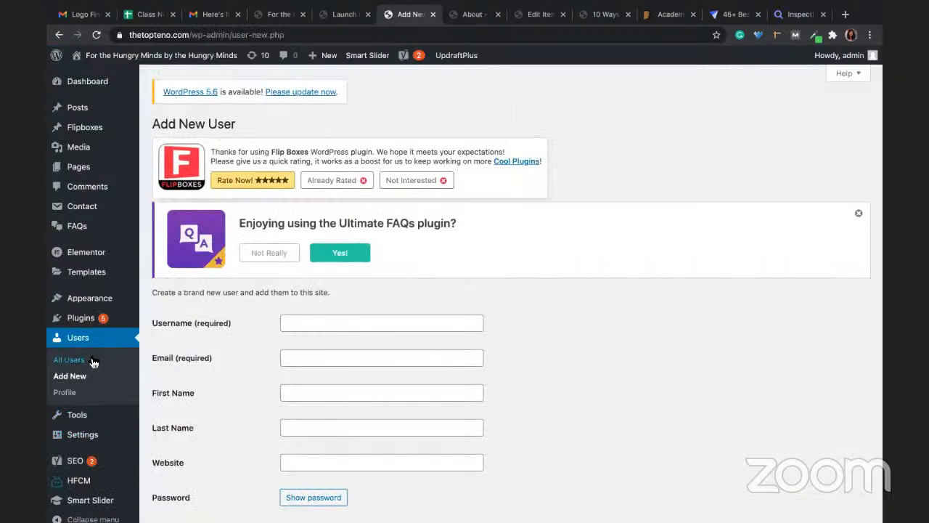
mouse_move(89, 324)
mouse_move(106, 304)
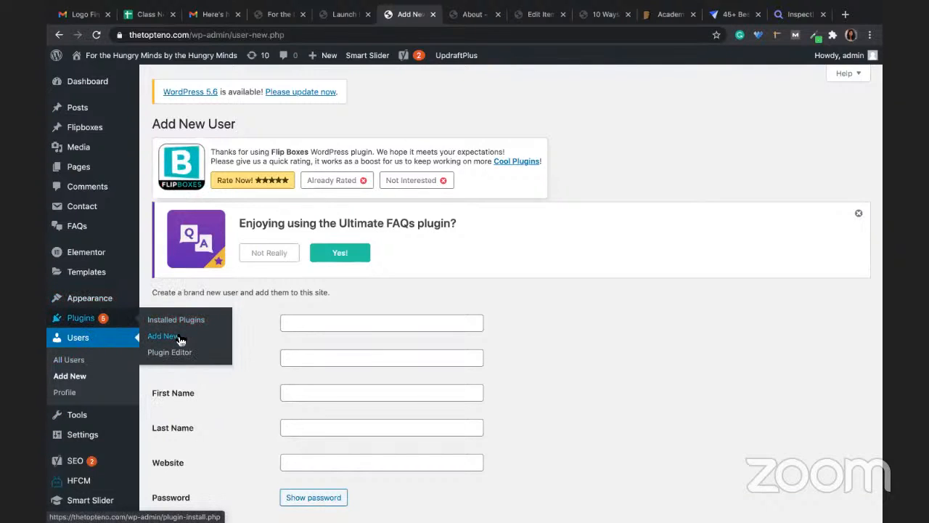
Step: On Plugins > Add New, search the directory for 'social media integration'
click(179, 339)
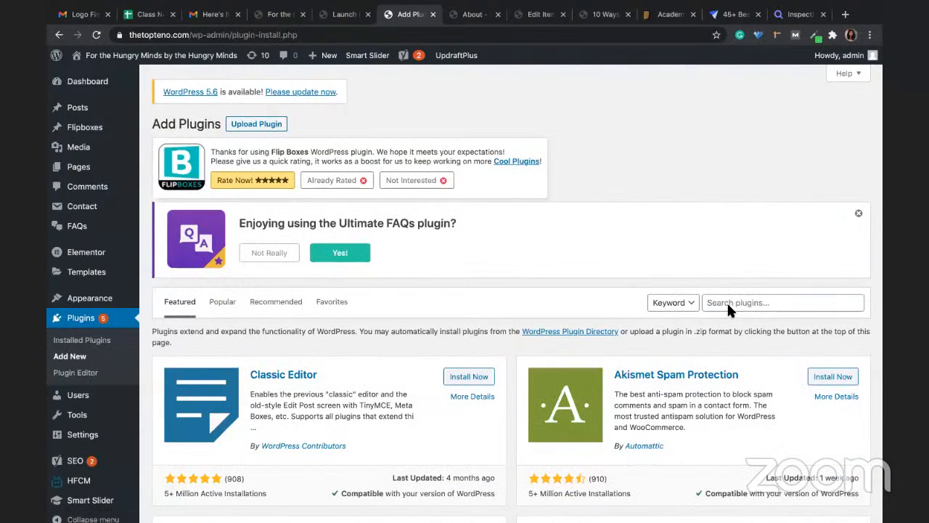
click(727, 304)
text(soci)
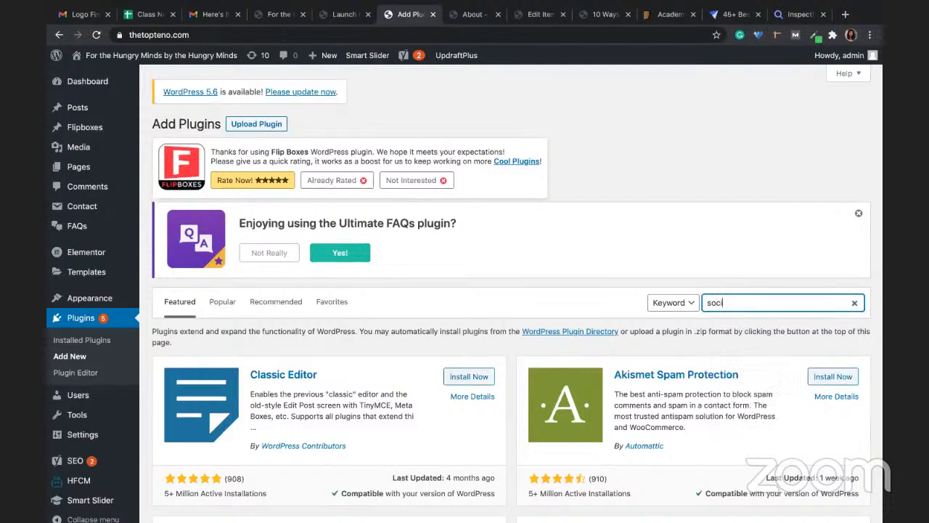
text(al media icons)
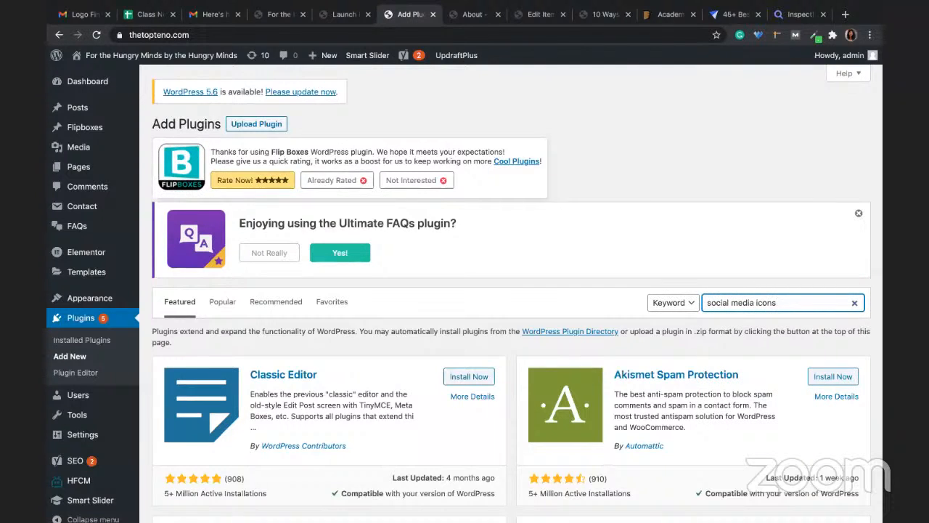
key(Return)
key(BackSpace)
key(BackSpace)
key(BackSpace)
key(BackSpace)
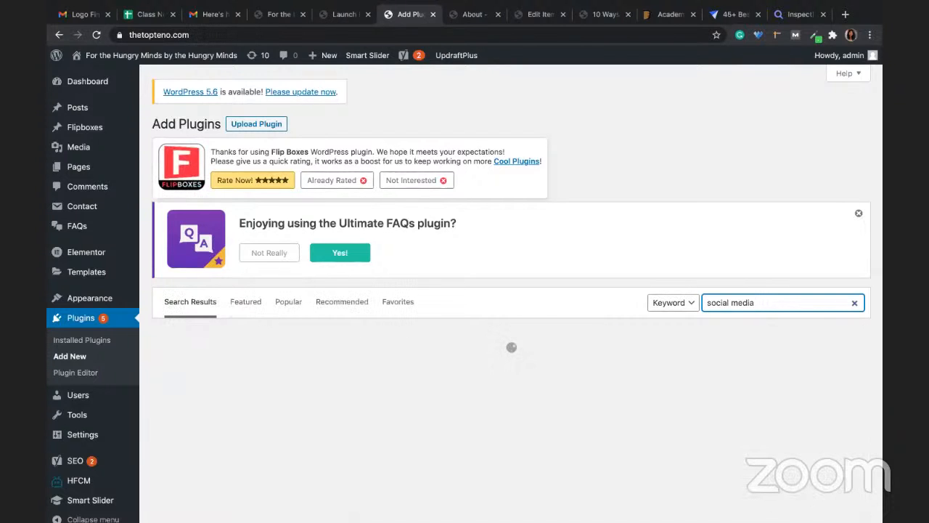
text(integrat)
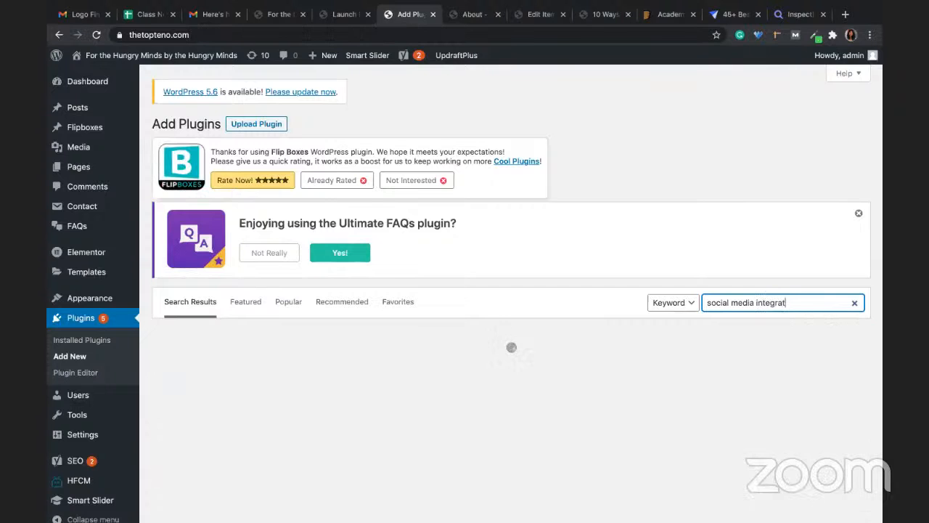
text(ion)
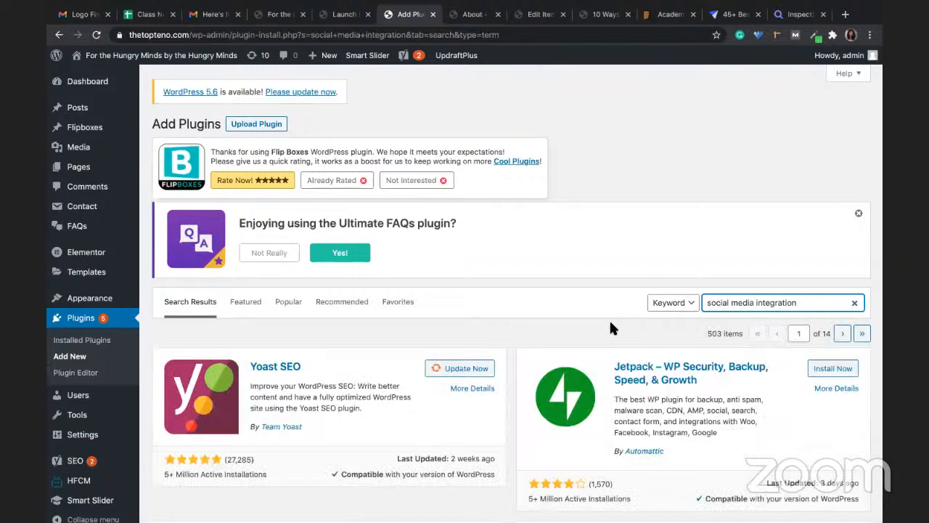
Step: Scroll through the 503 matching plugins, starting from Yoast SEO and Jetpack
scroll(610, 324, down, 3)
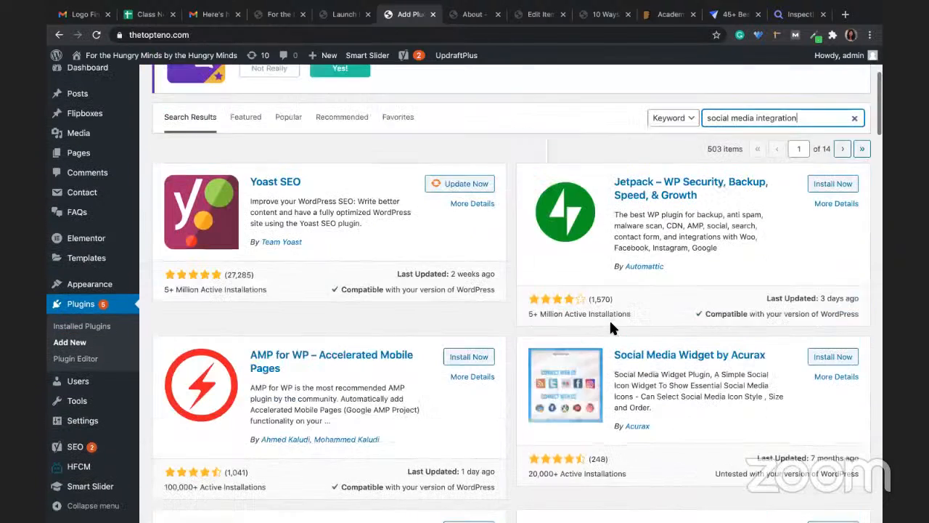
scroll(610, 324, up, 3)
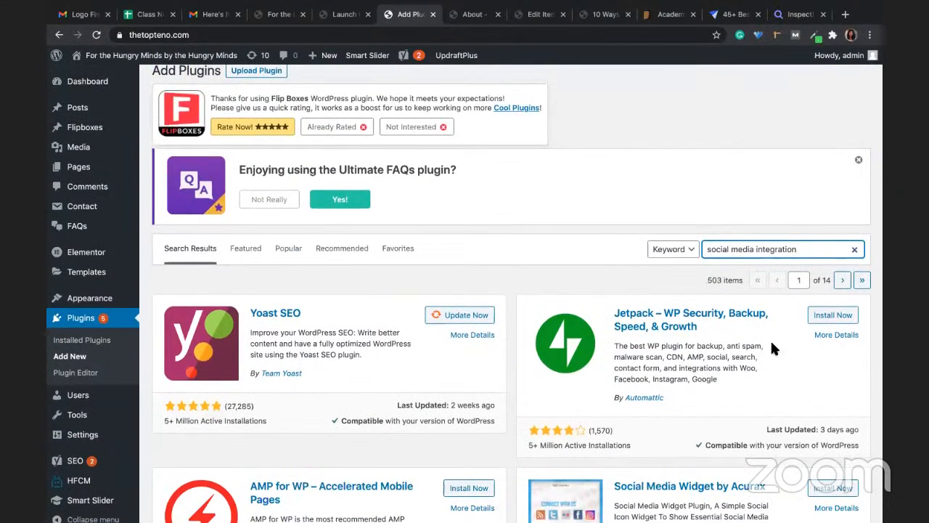
scroll(770, 339, down, 2)
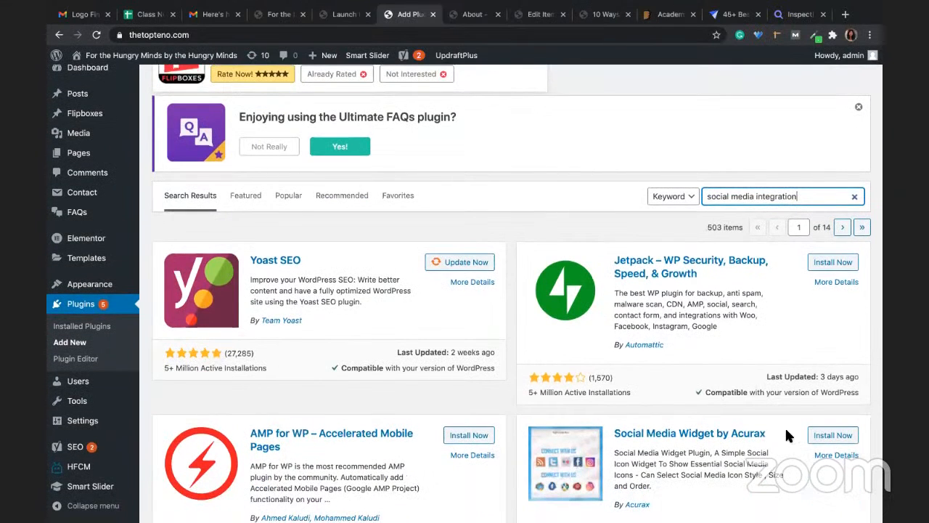
scroll(617, 494, down, 1)
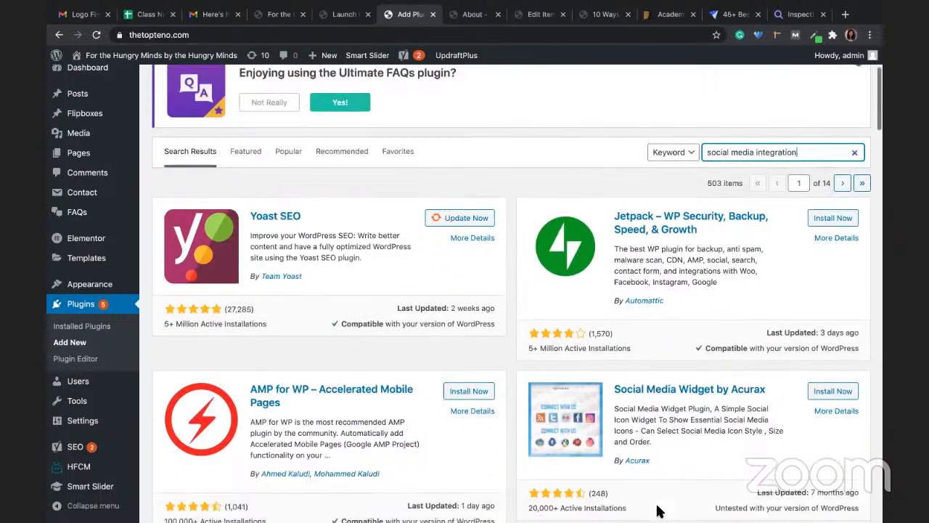
scroll(572, 471, down, 2)
scroll(573, 480, down, 1)
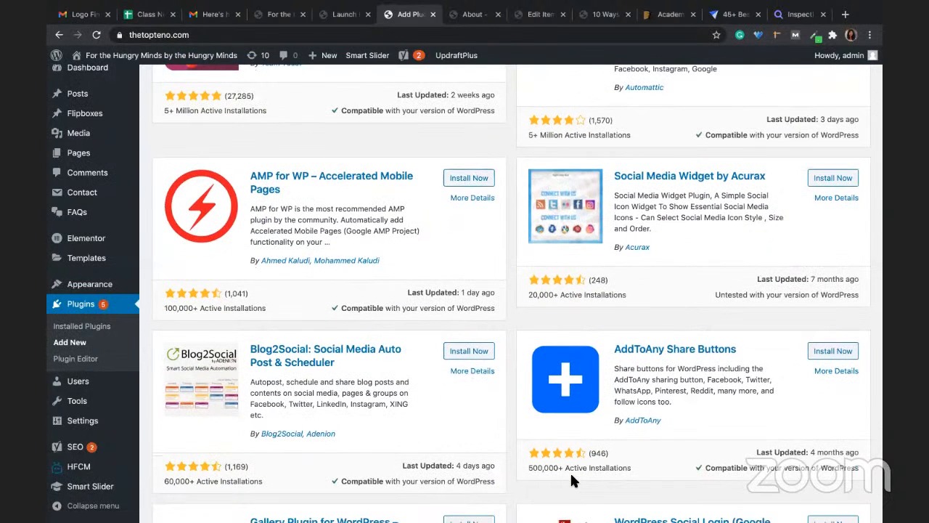
scroll(570, 479, down, 2)
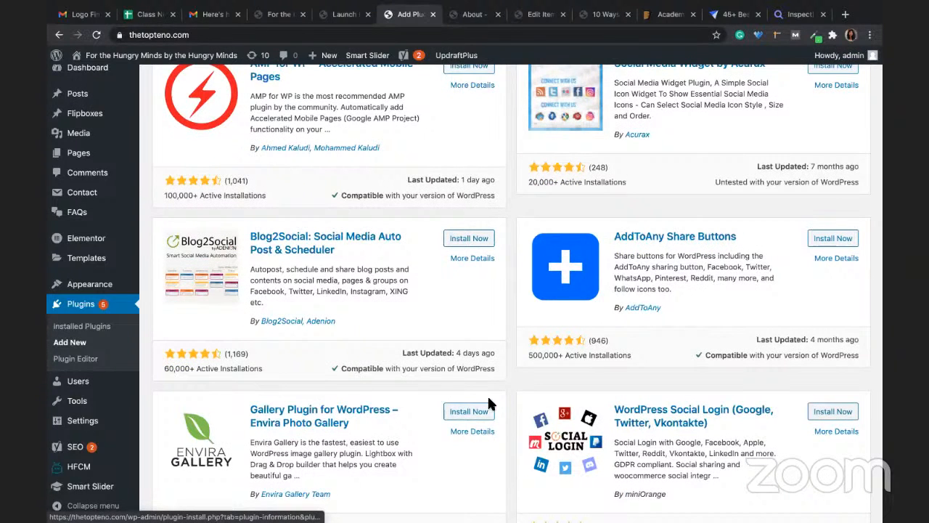
scroll(488, 399, down, 2)
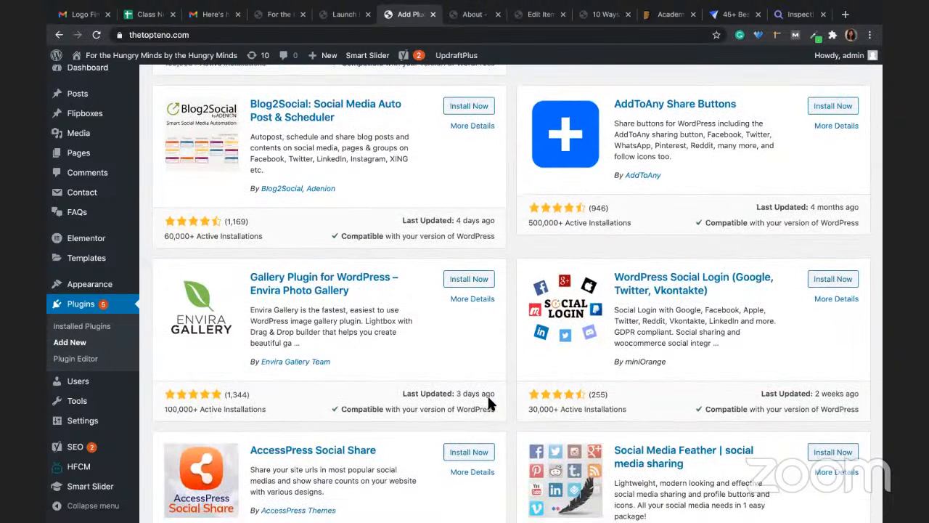
scroll(488, 401, down, 1)
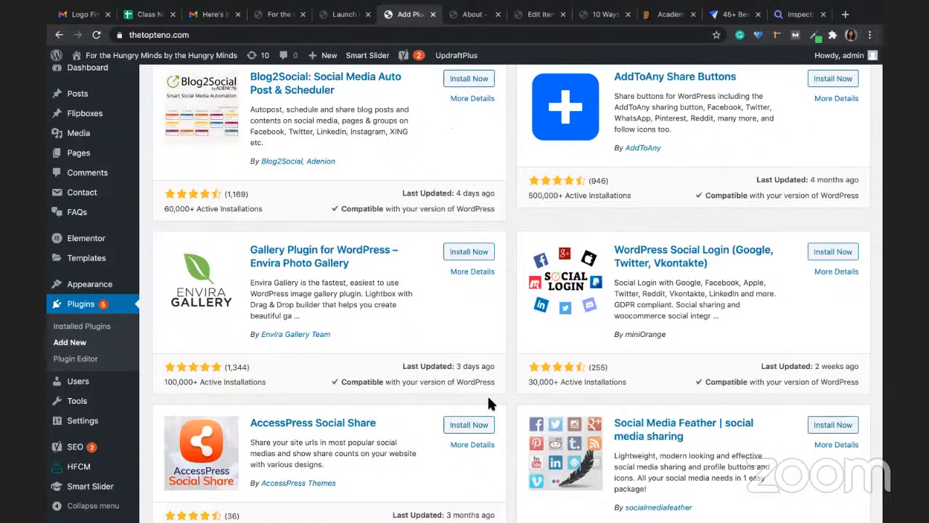
scroll(487, 398, down, 1)
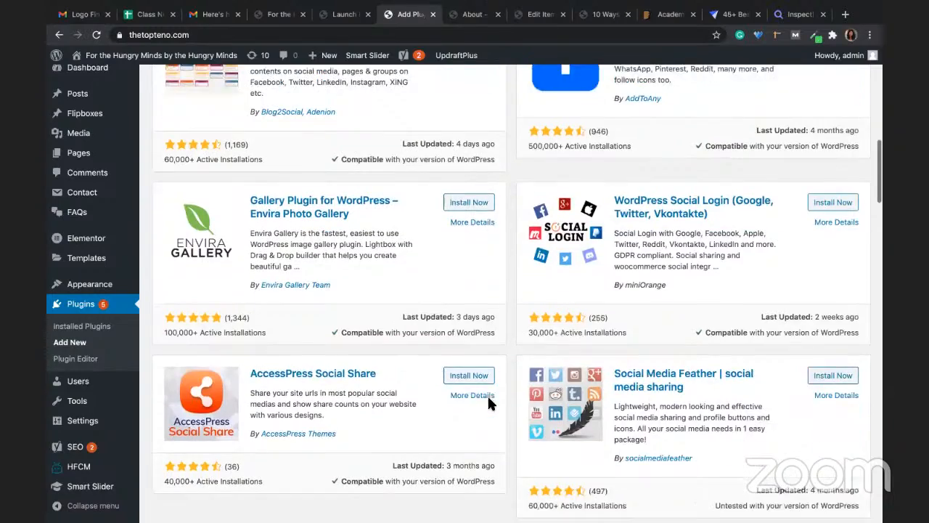
scroll(492, 405, up, 3)
scroll(506, 443, up, 6)
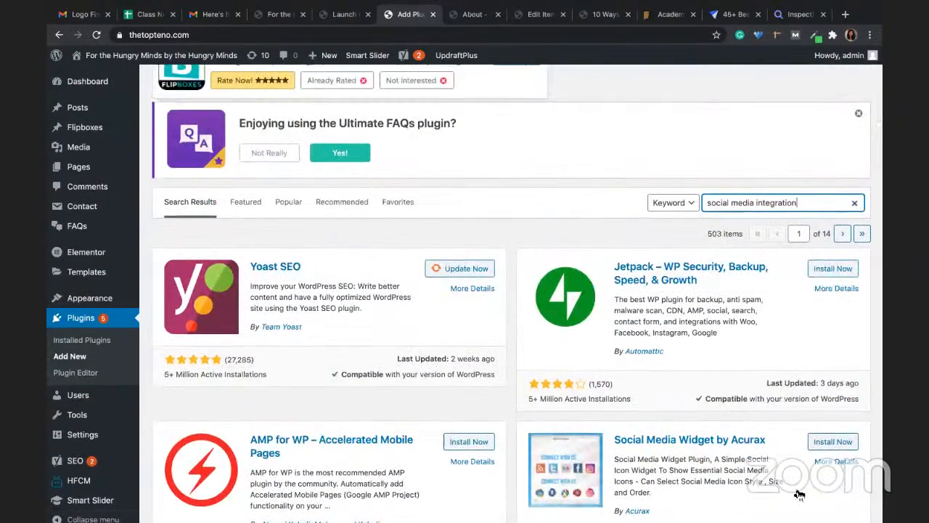
Step: Install Social Media Widget by Acurax and open the About page in Elementor
click(831, 442)
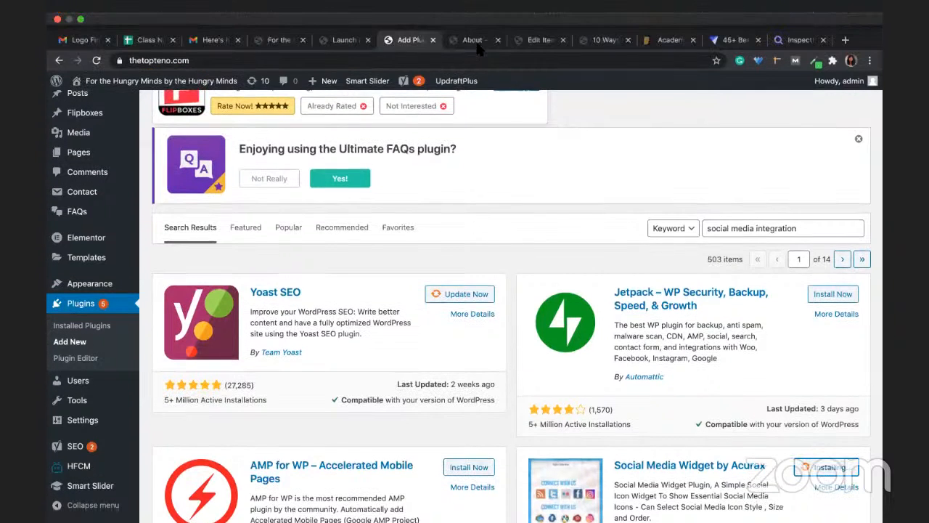
click(472, 40)
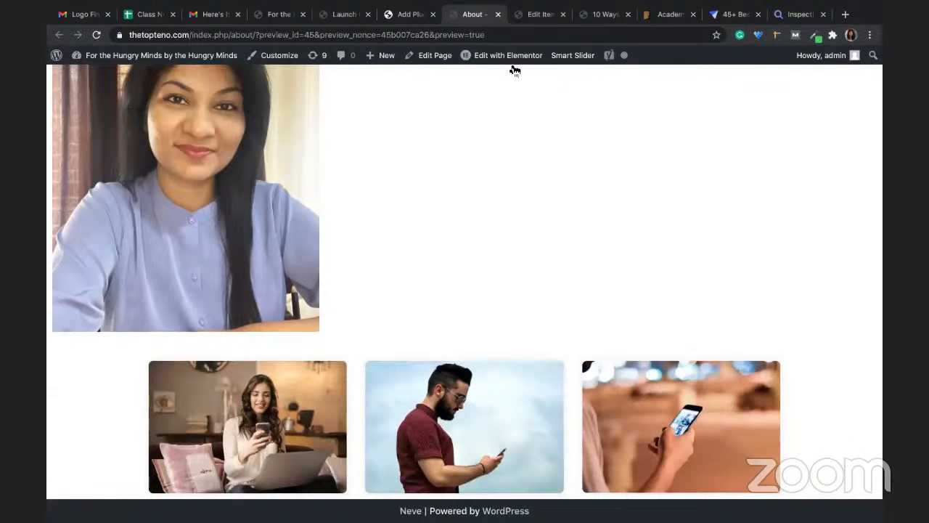
mouse_move(506, 62)
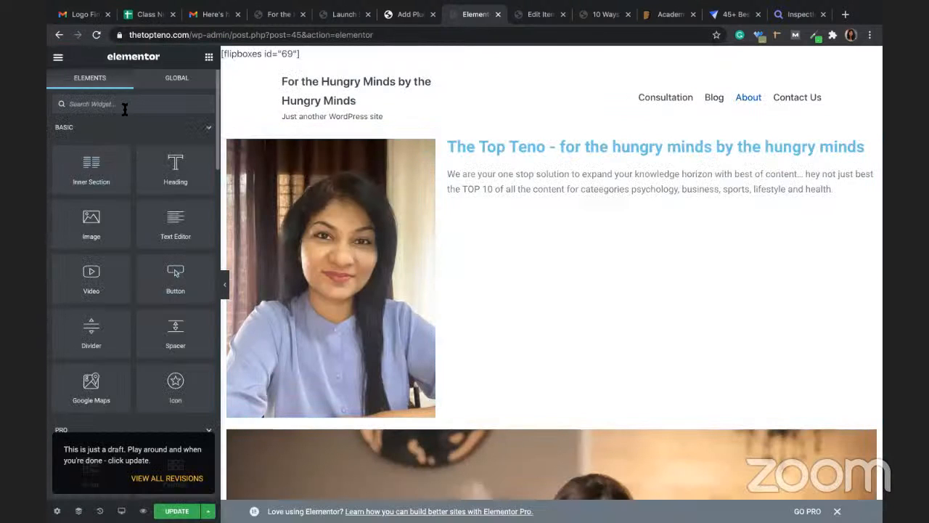
Step: Find the Social Icons widget and place it below the About page's intro text
text(soci)
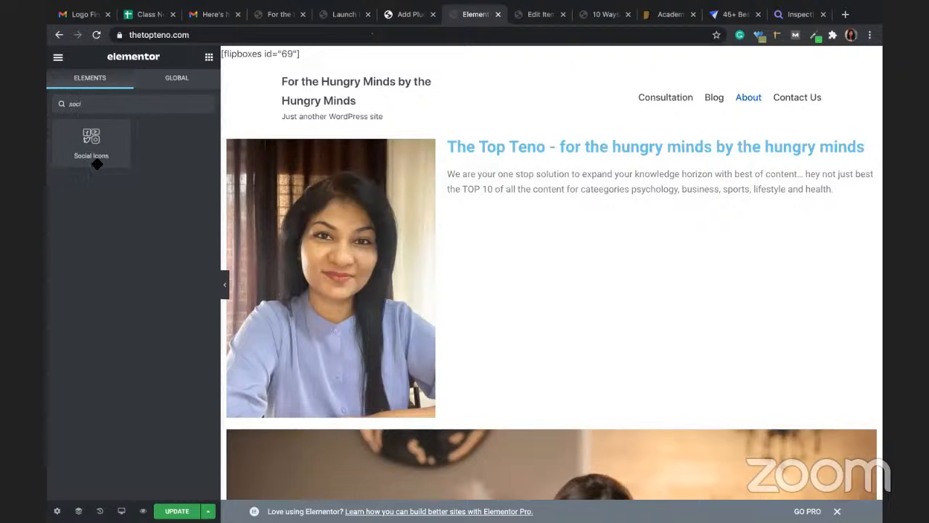
drag(86, 148, 447, 235)
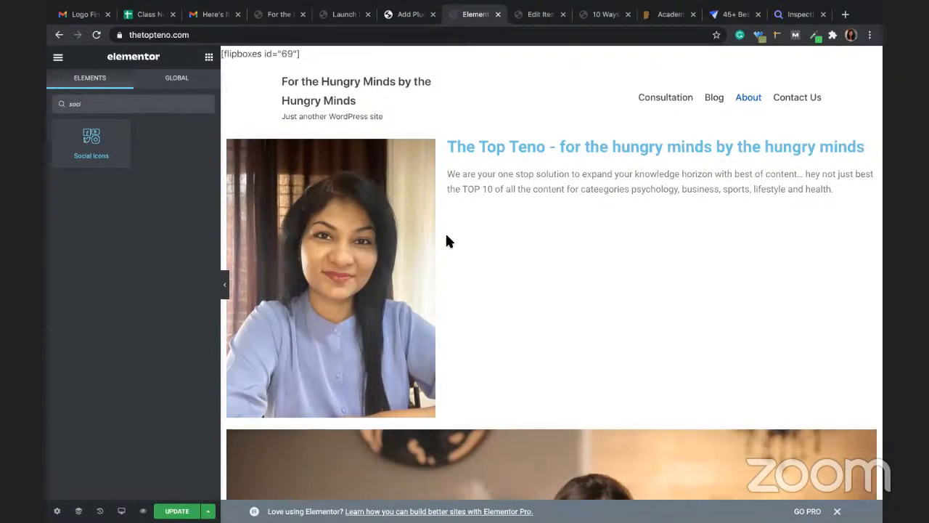
drag(465, 187, 469, 192)
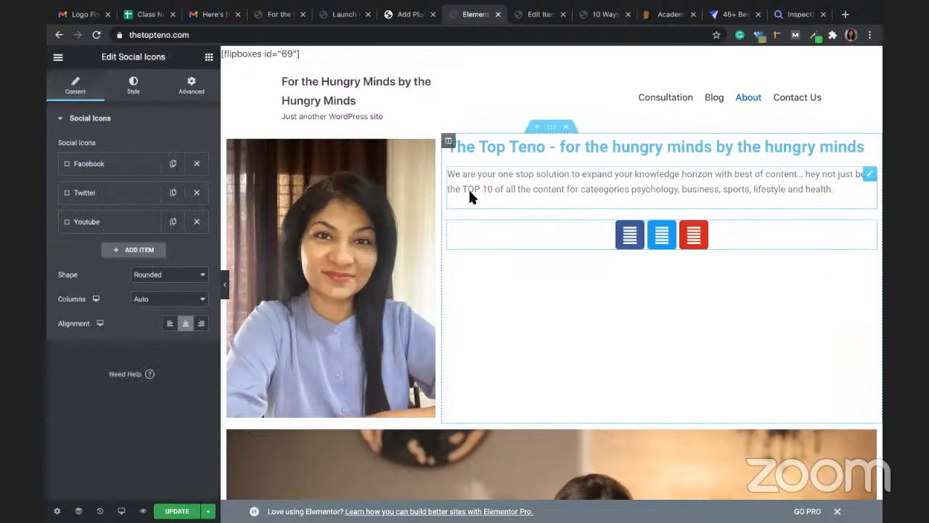
Step: Enter the Facebook profile URL in the Facebook icon's Link field
click(124, 163)
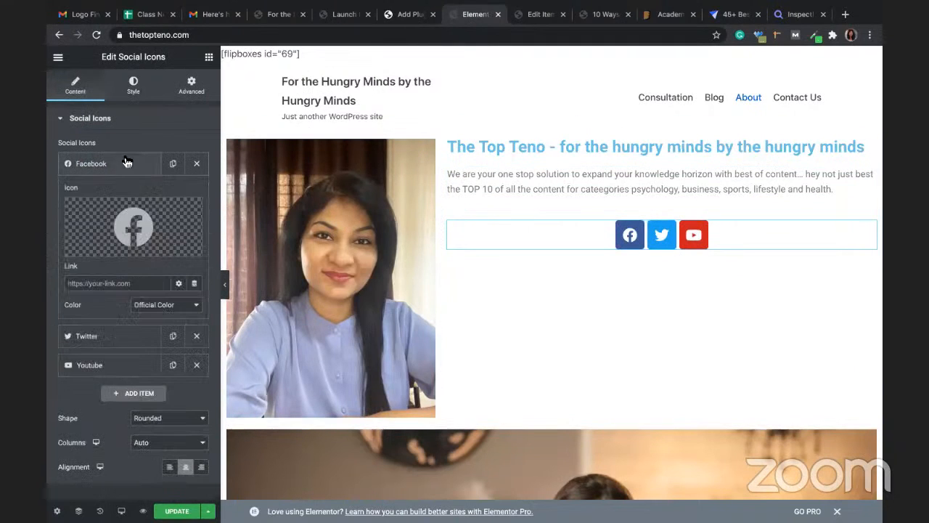
click(134, 282)
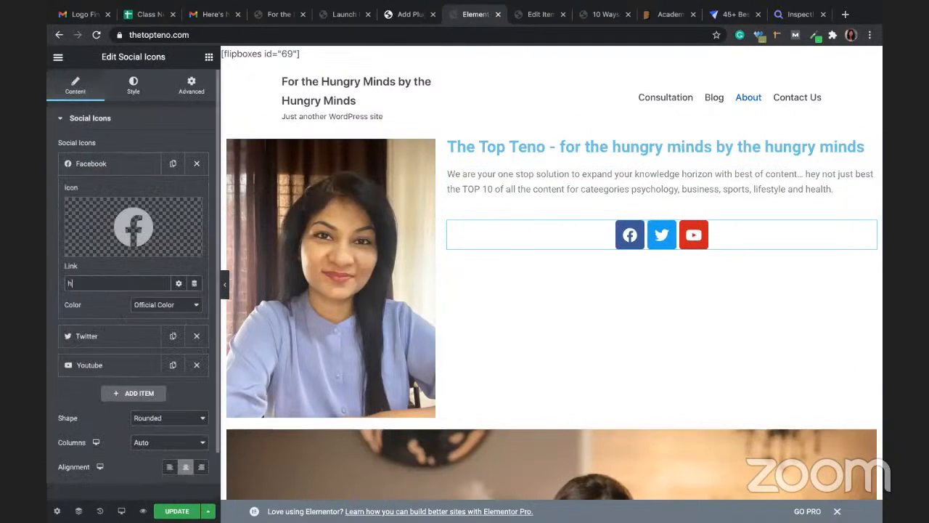
text(https)
text(:/)
text(/face)
text(nook)
key(BackSpace)
key(BackSpace)
key(BackSpace)
key(BackSpace)
text(book.com/ddiit)
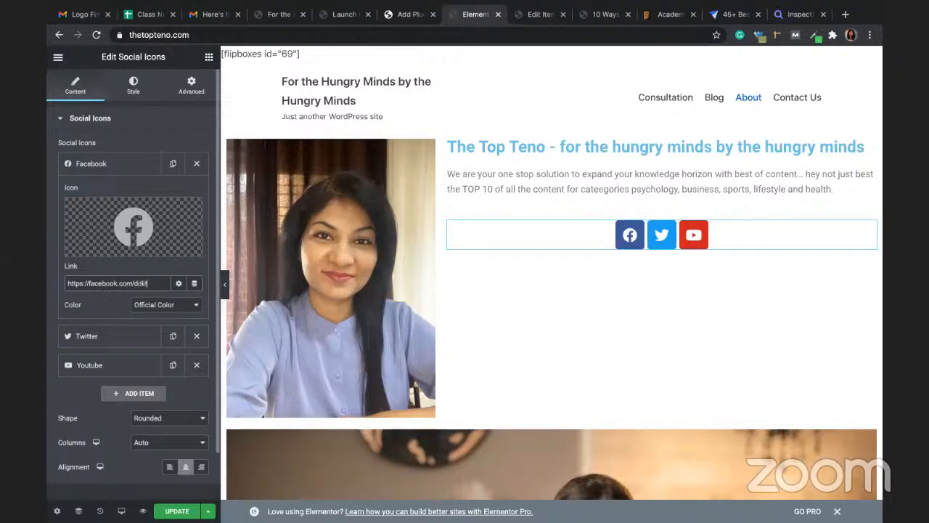
text(altre)
text(gi)
text(taltree)
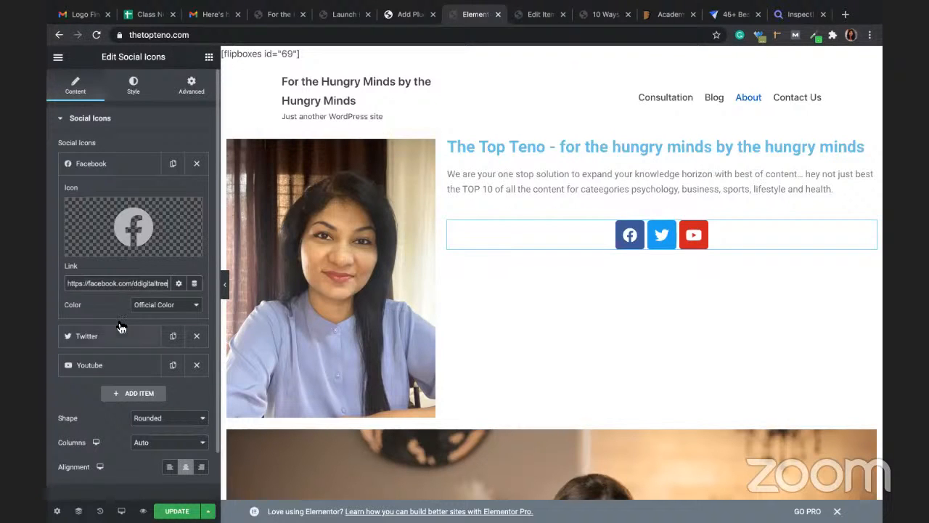
Step: Enter the twitter.com profile URL in the Twitter icon's Link field
click(103, 335)
click(134, 312)
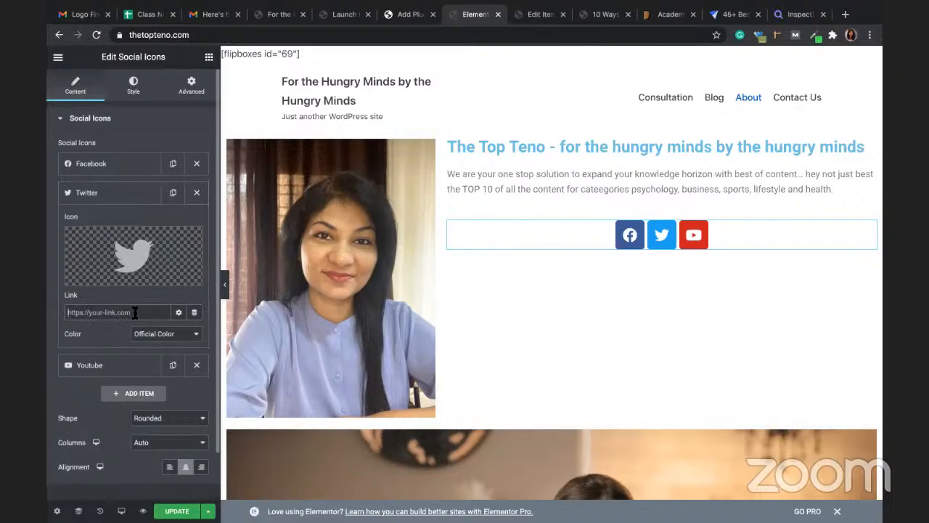
text(https://dd)
key(BackSpace)
key(BackSpace)
text(twitter.com/ddigitaltree)
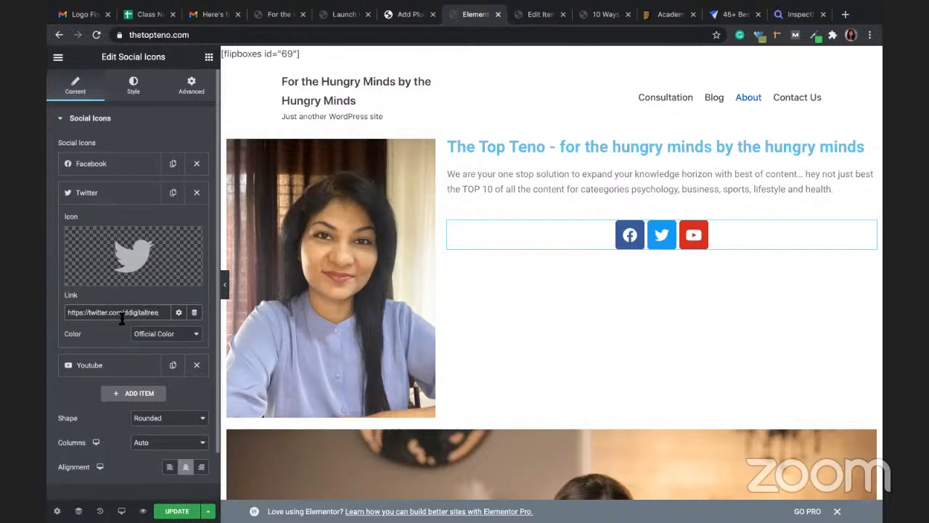